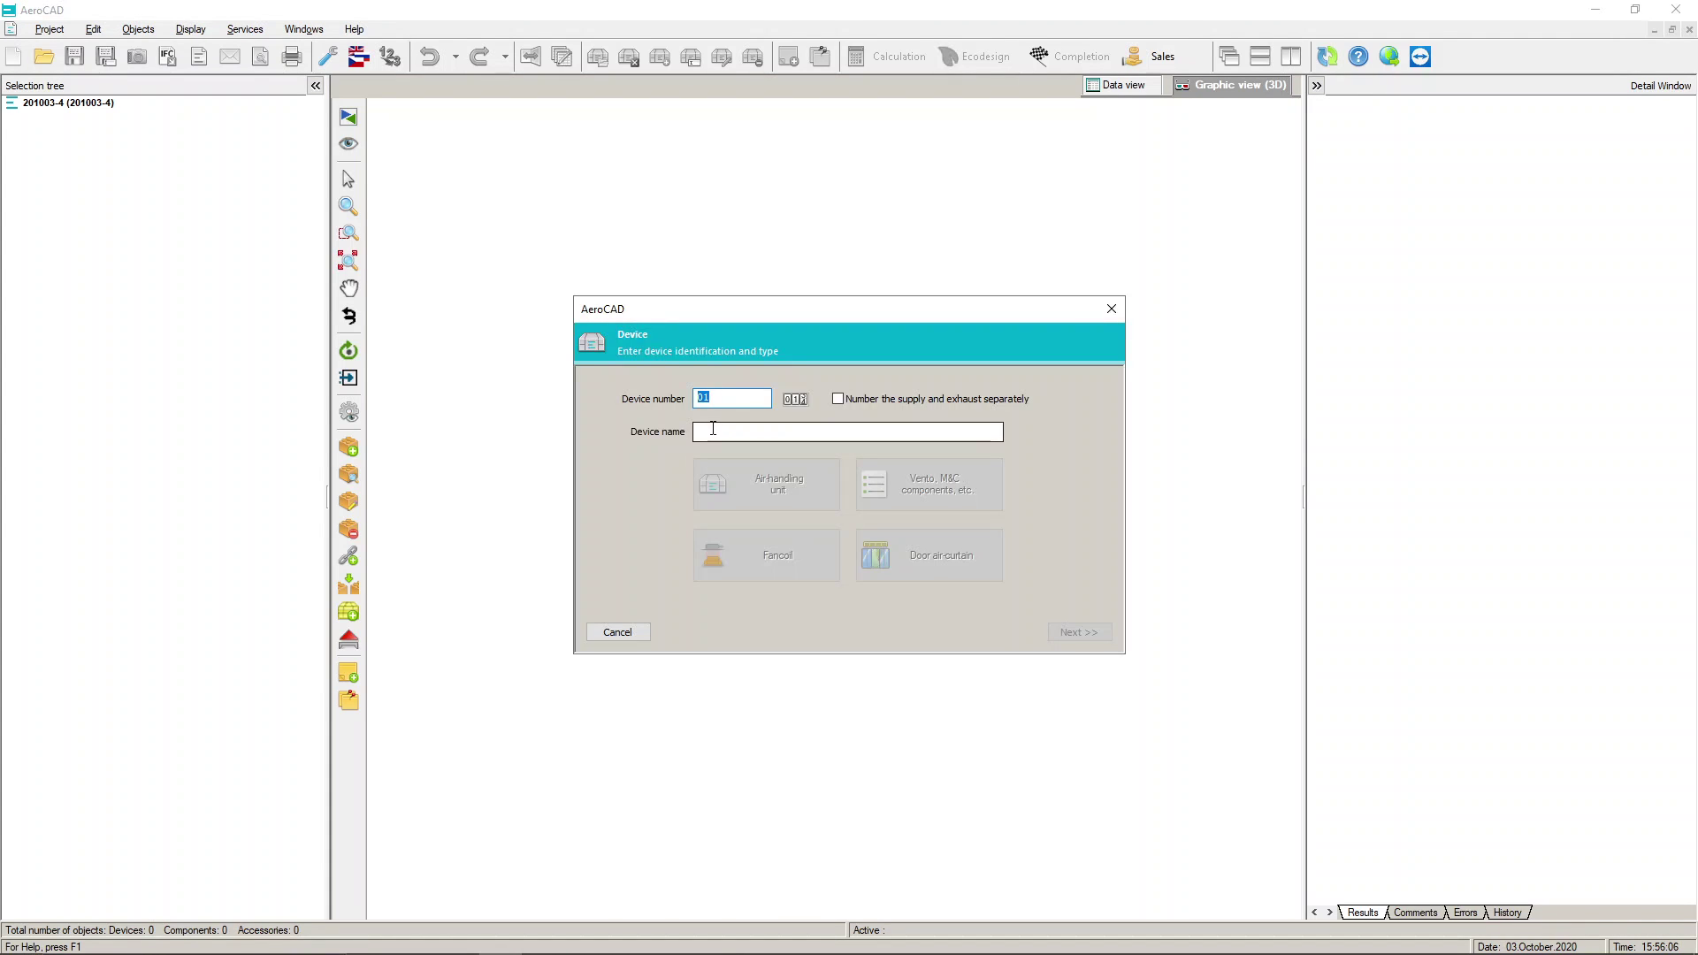
- Name the device "S1, V1" and choose air-handling unit as its type
{"action": "left_click", "coordinate": [713, 430]}
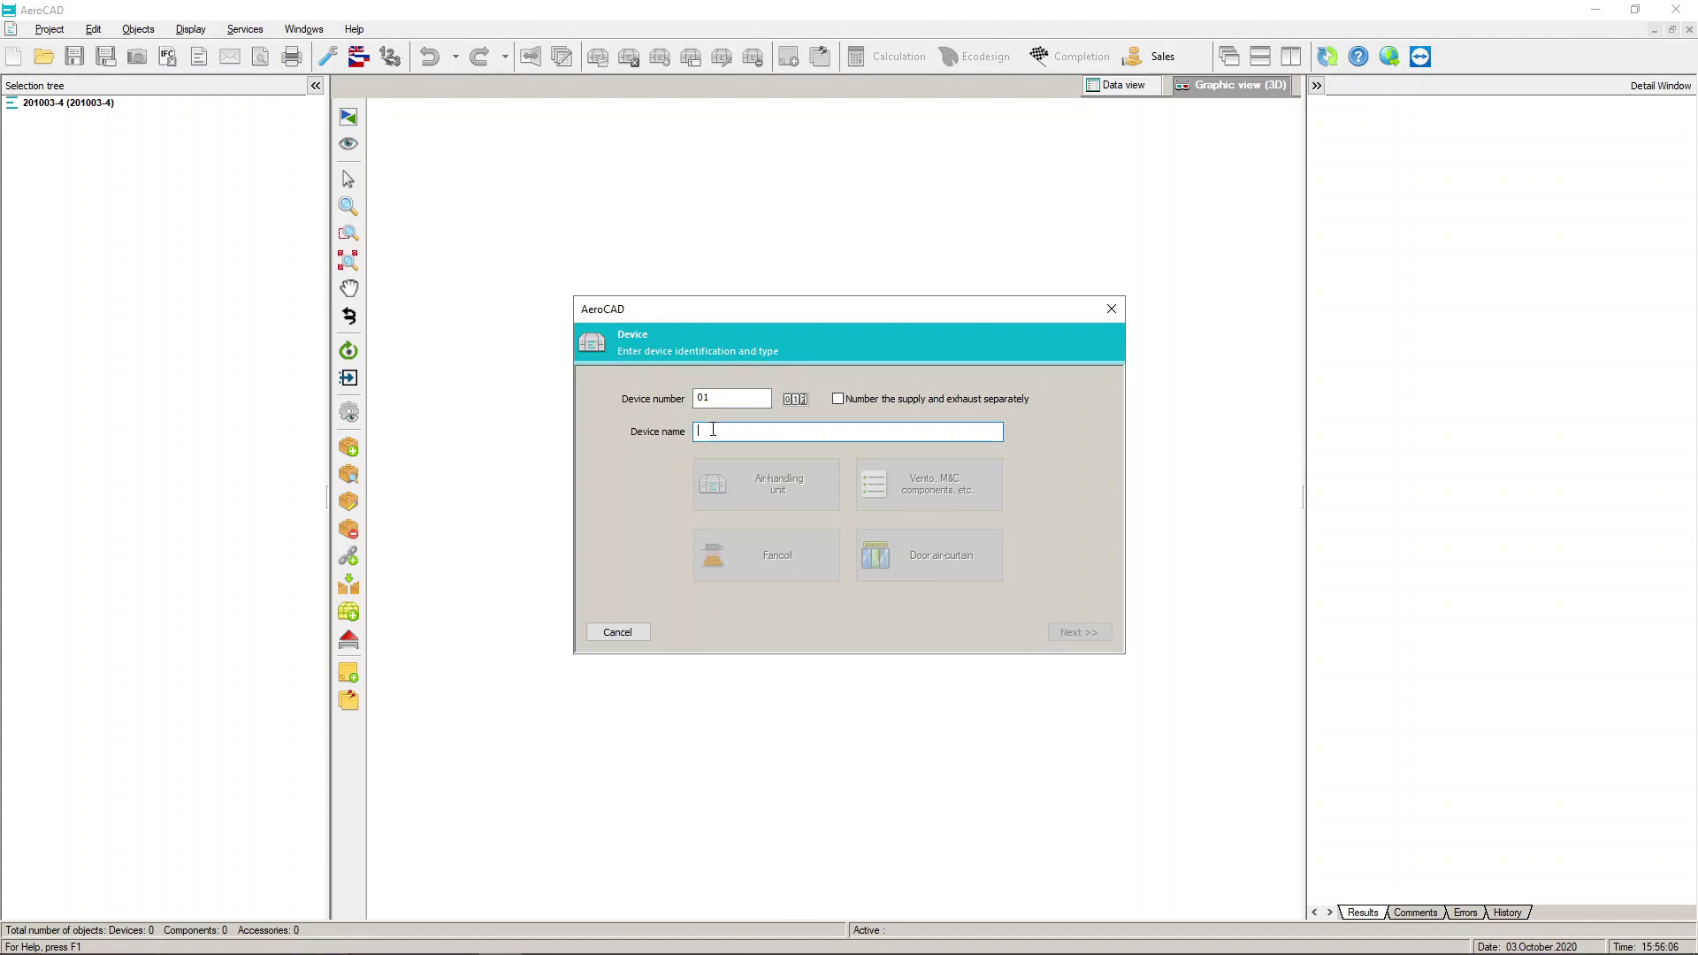
{"action": "type", "text": "S1,"}
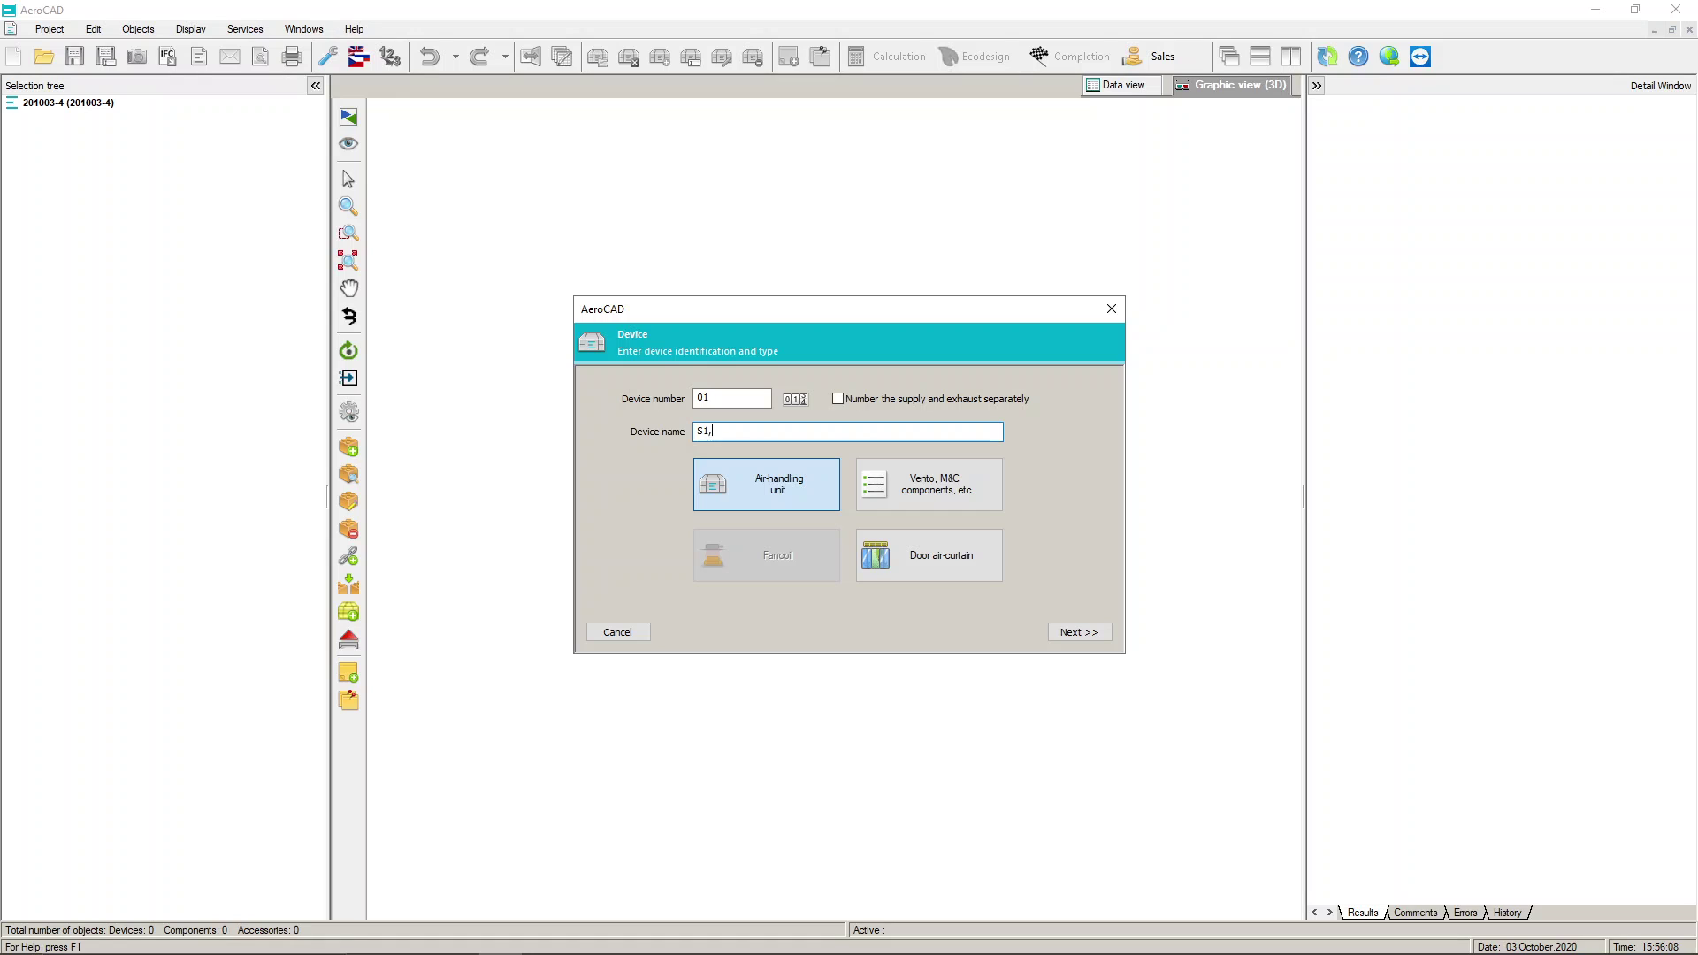
{"action": "type", "text": " V1"}
{"action": "left_click", "coordinate": [787, 485]}
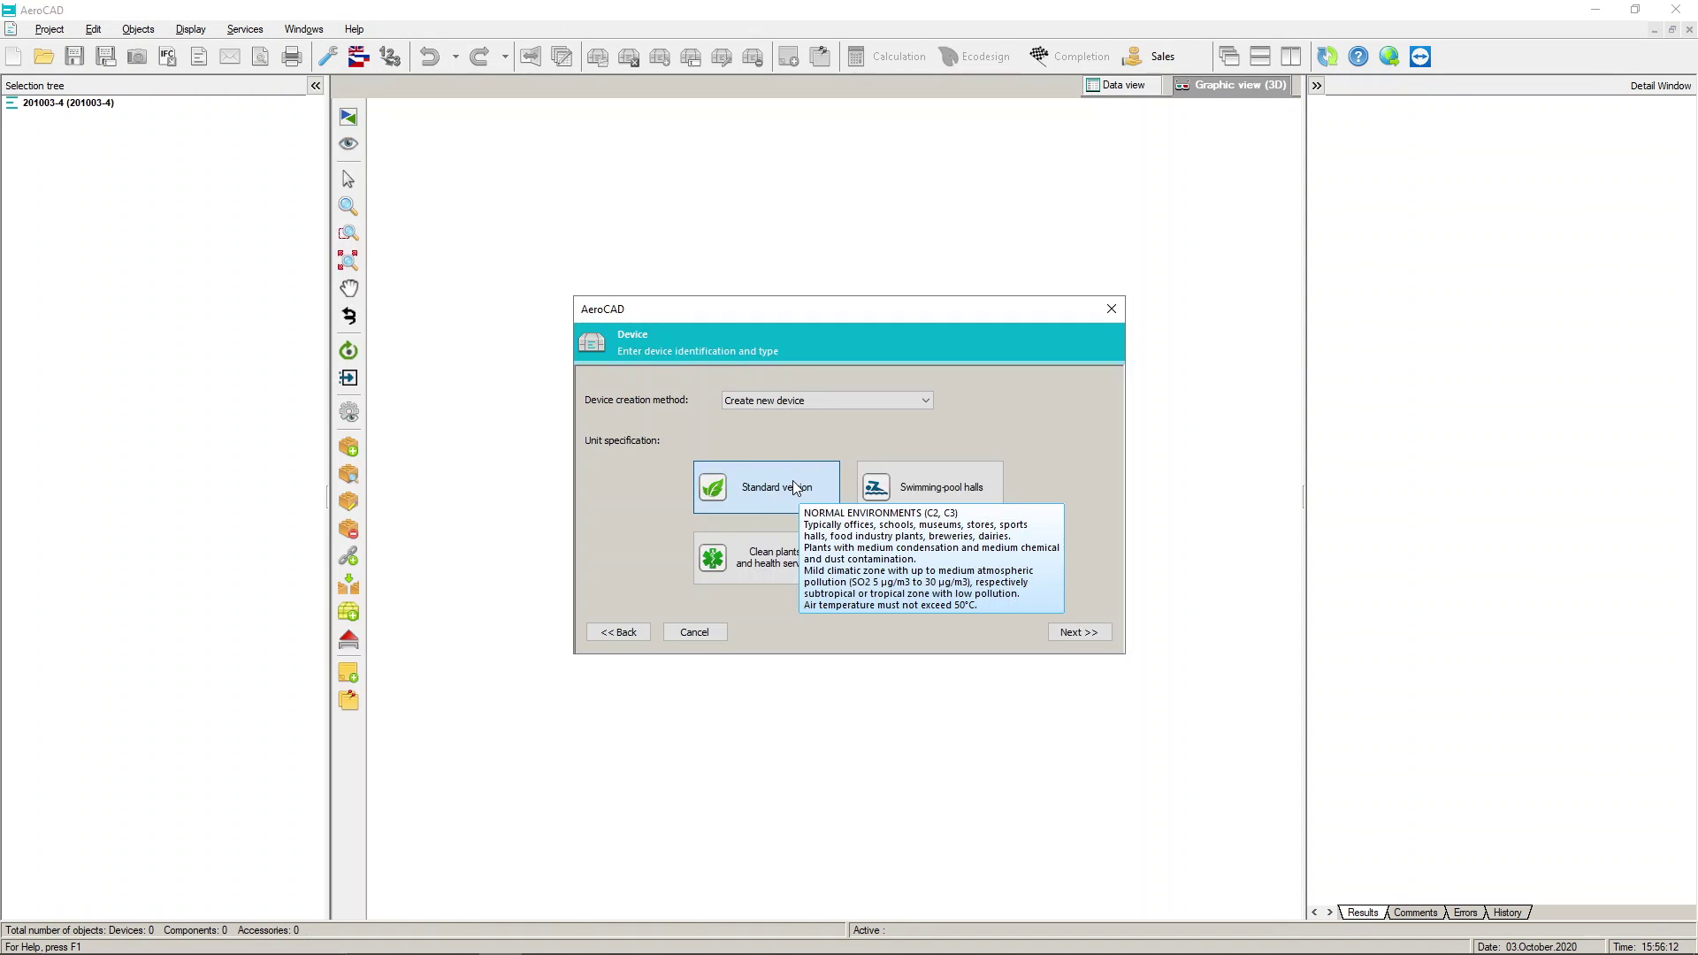
- Choose the standard version for the new device and optimize the external casing's price, accepting the cheaper material design
{"action": "left_click", "coordinate": [788, 485]}
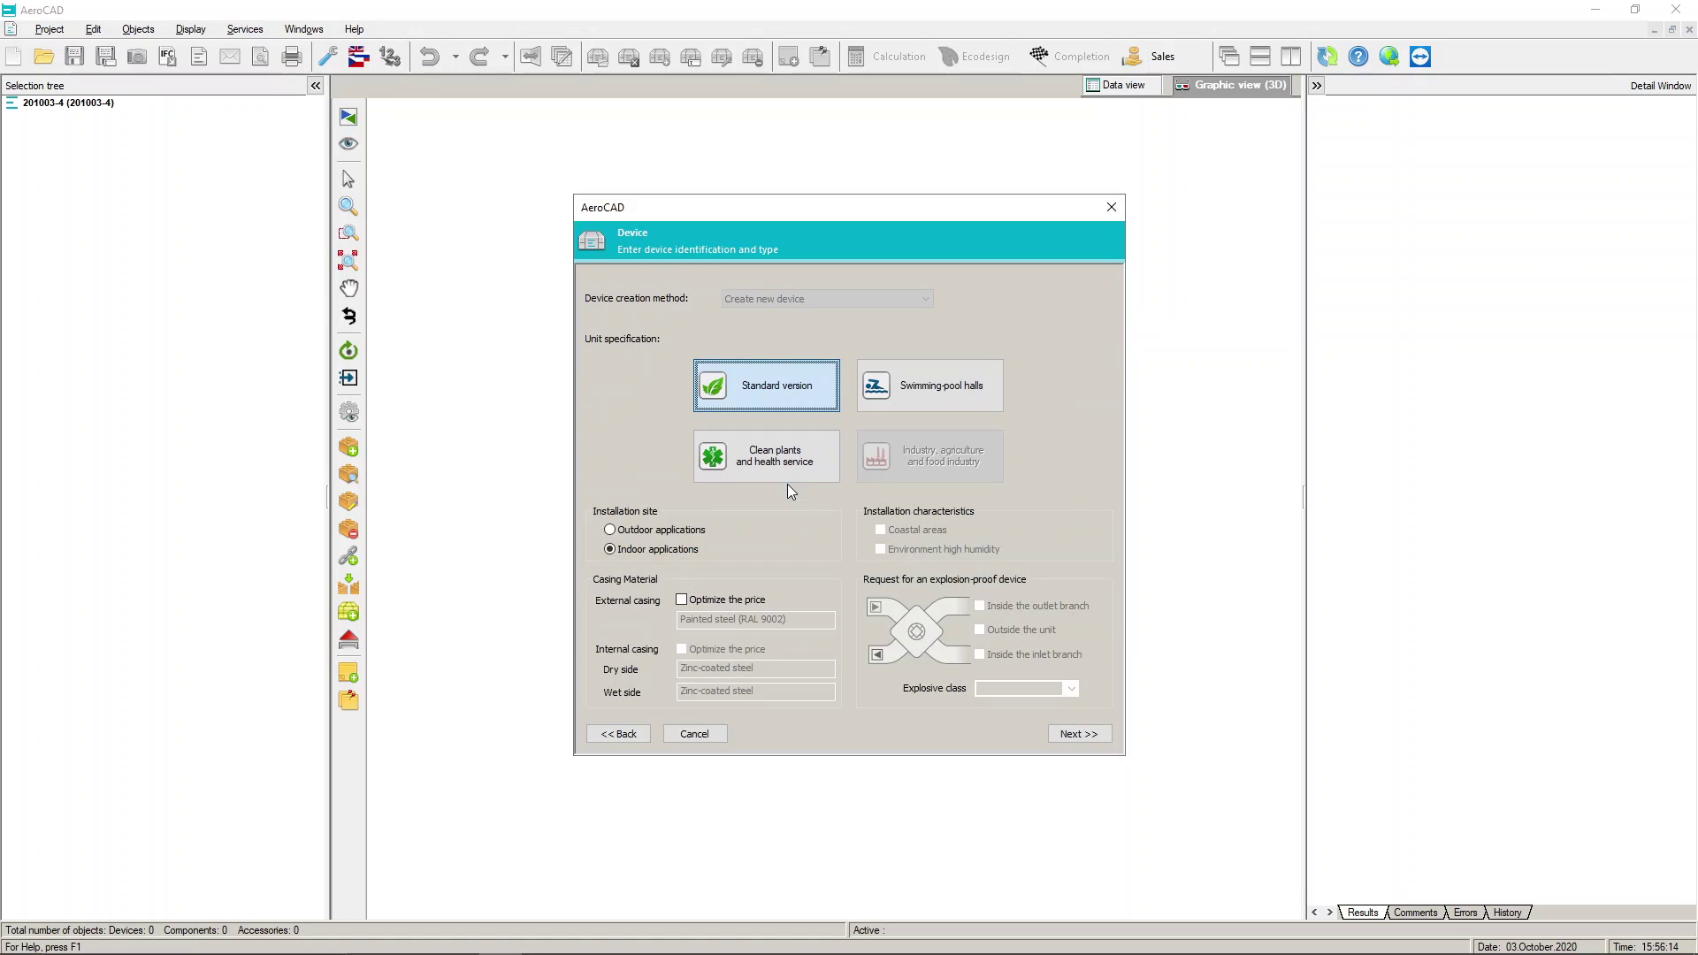
{"action": "left_click", "coordinate": [682, 601]}
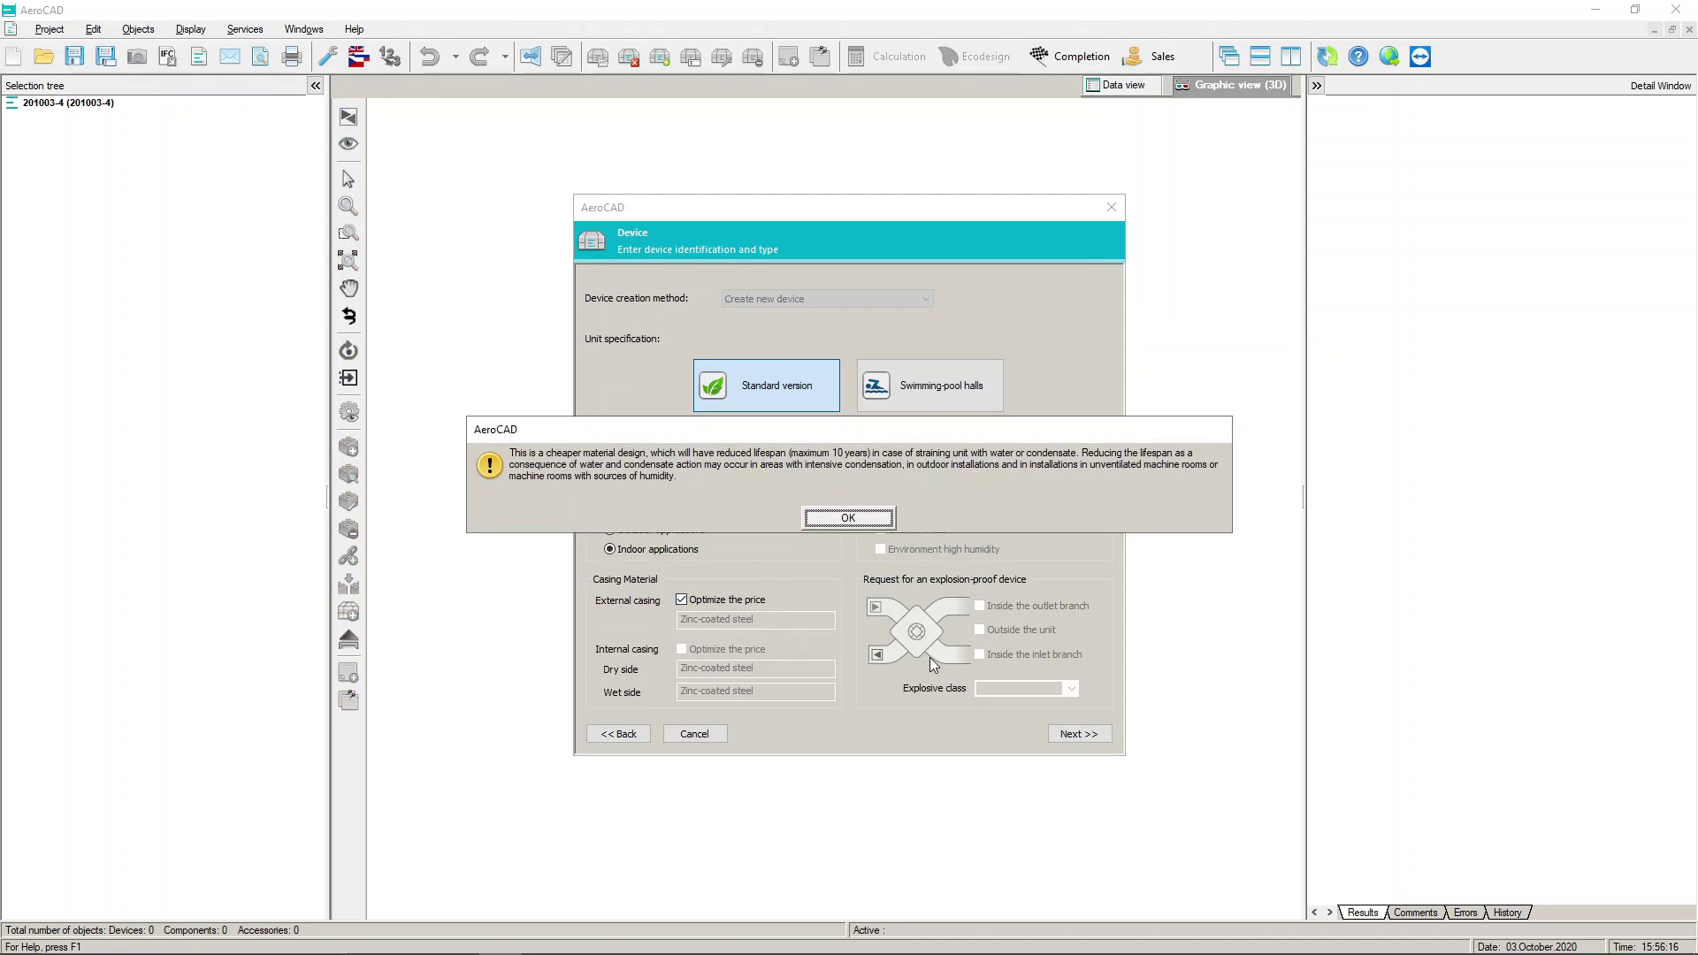
{"action": "left_click", "coordinate": [848, 520]}
{"action": "left_click", "coordinate": [1096, 727]}
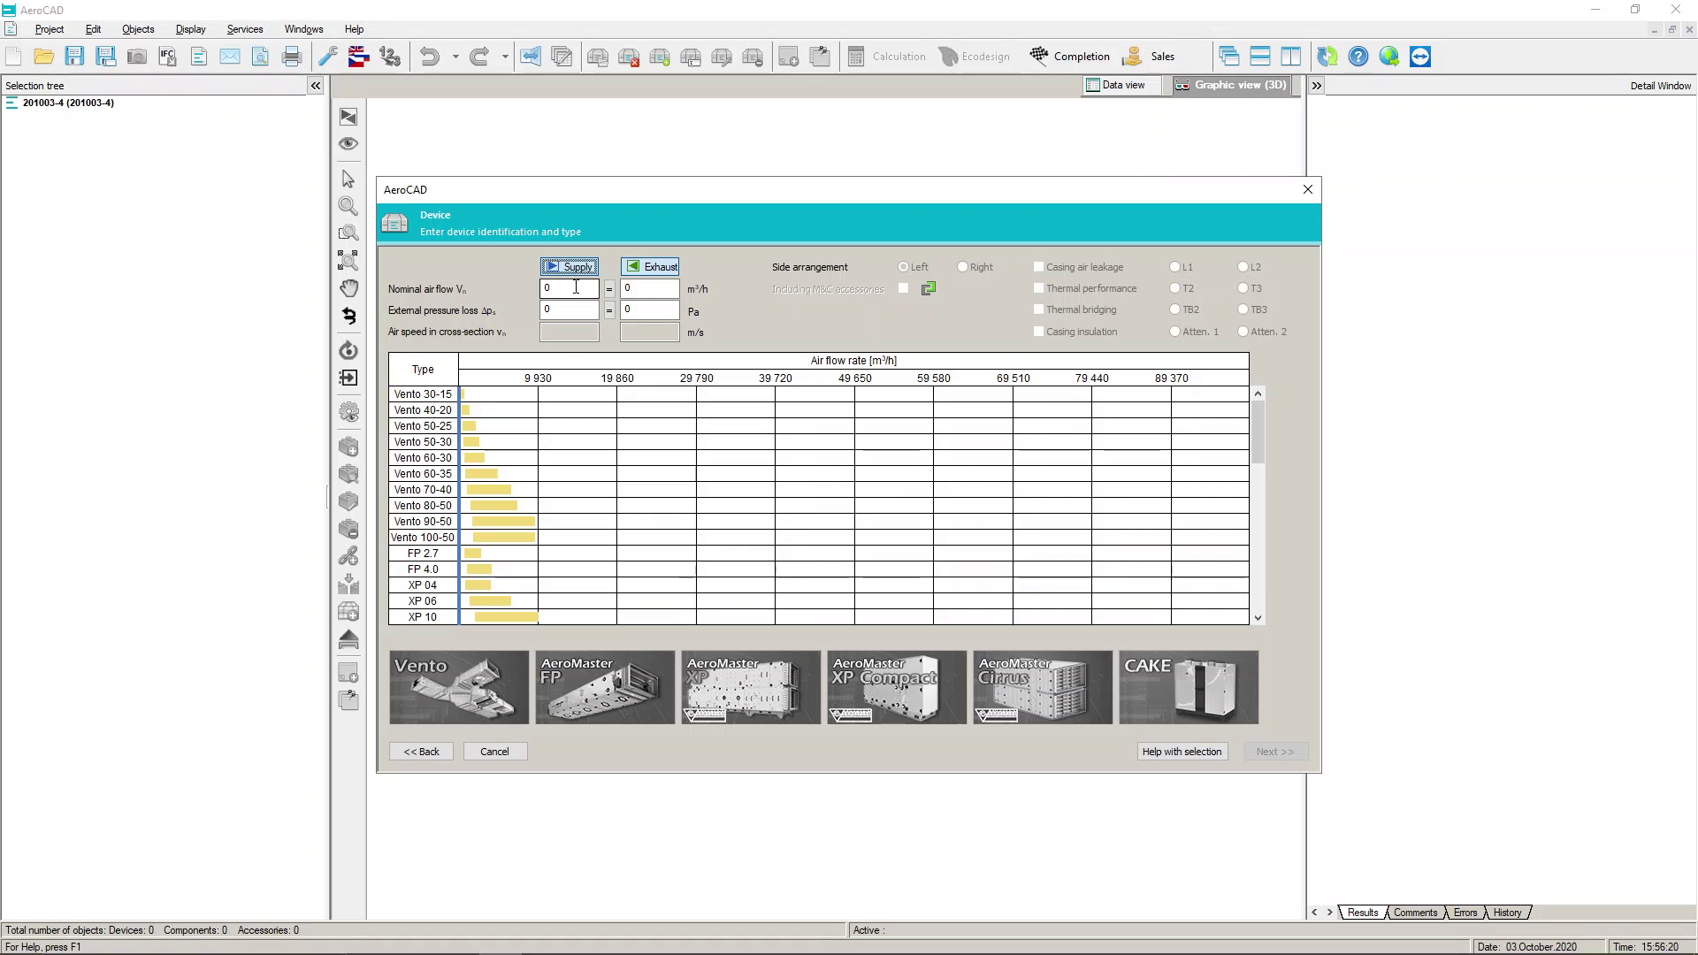
- Set the nominal air flow to 2000 m³/h and the external pressure loss to 200 Pa for supply and 140 Pa for exhaust
{"action": "left_click", "coordinate": [544, 289]}
{"action": "type", "text": "2000"}
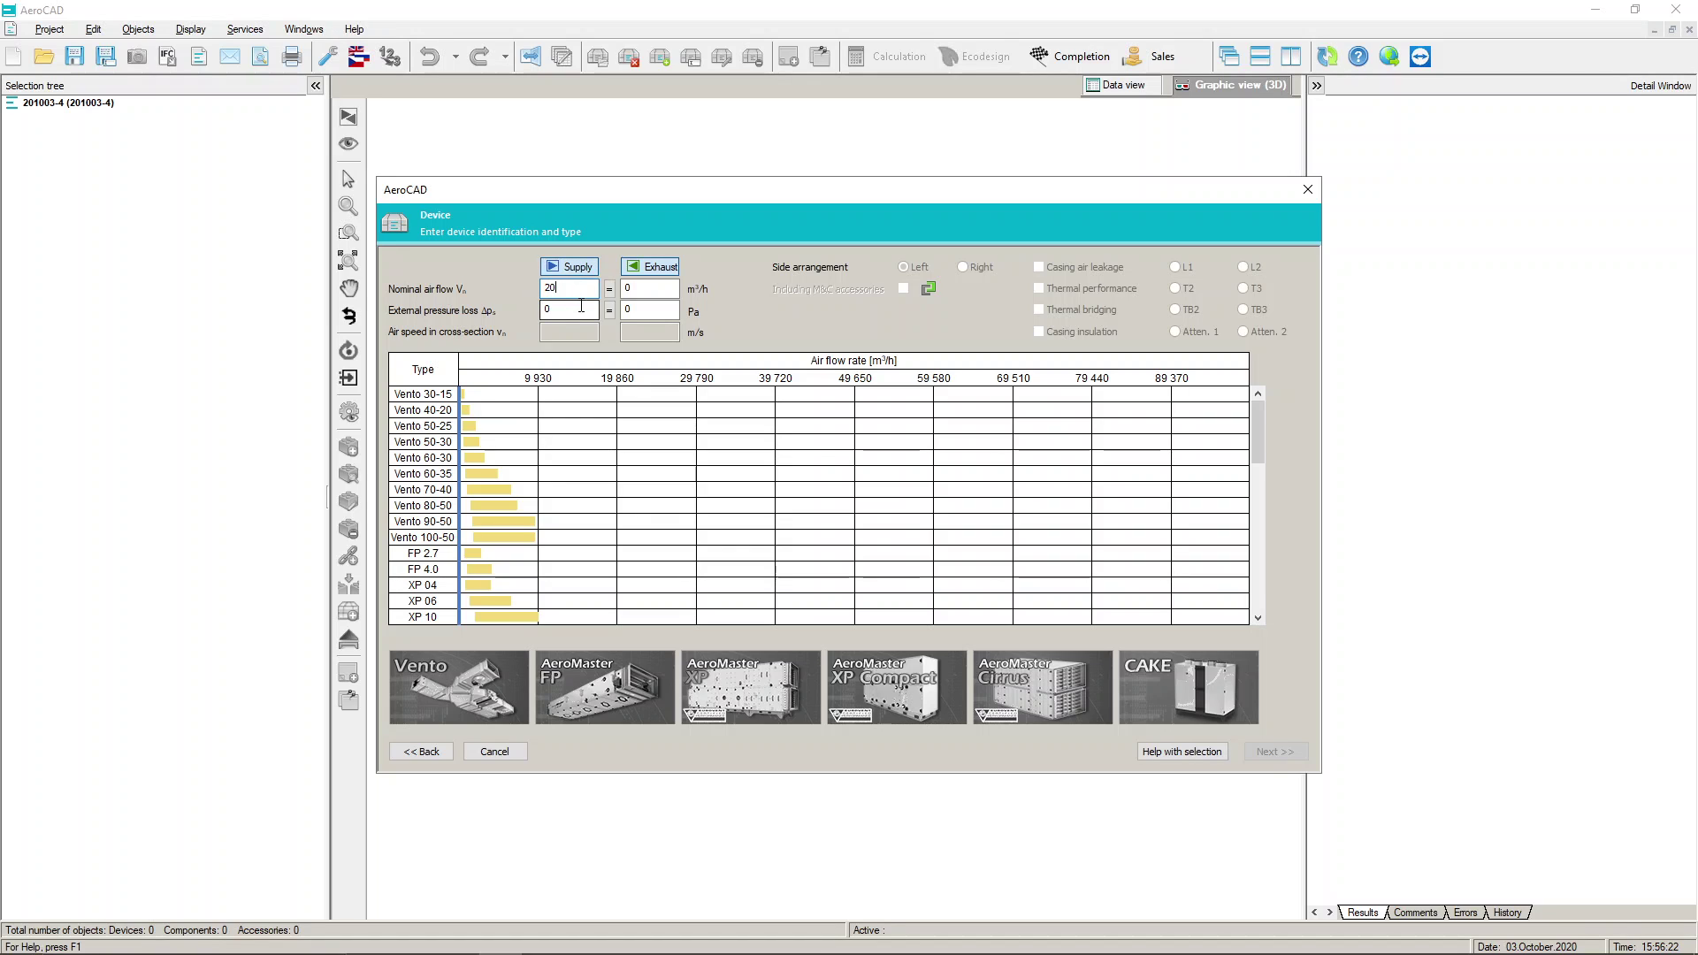
{"action": "key", "text": "Tab"}
{"action": "key", "text": "Tab"}
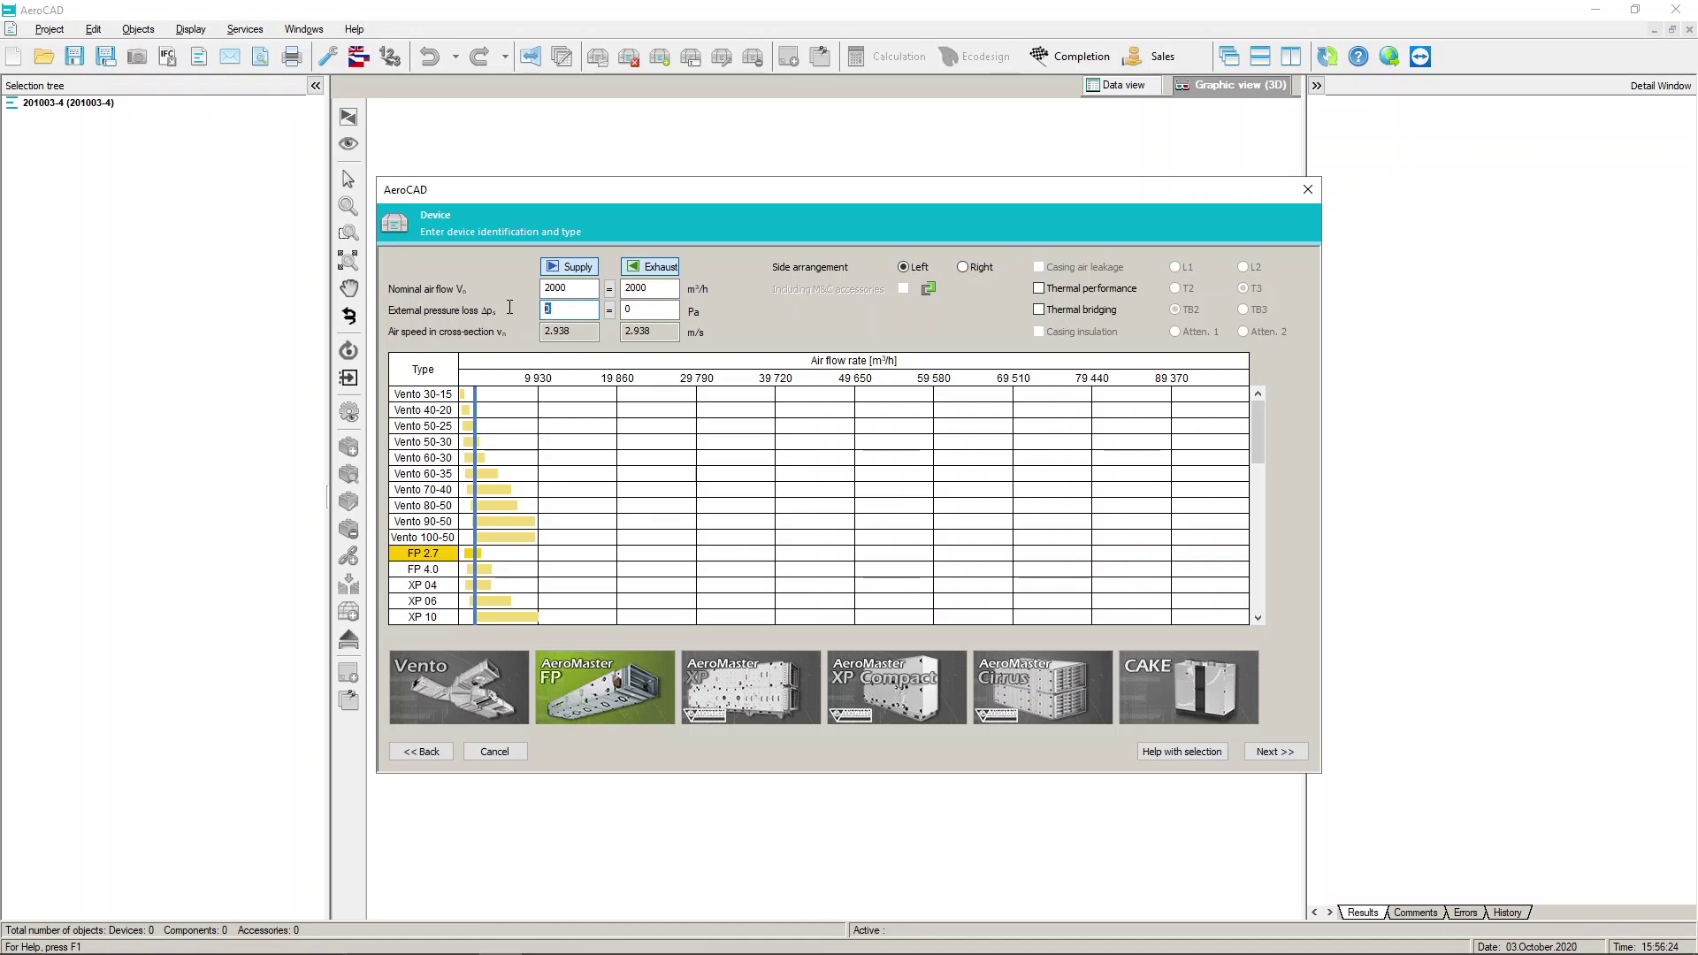
{"action": "type", "text": "200"}
{"action": "key", "text": "Tab"}
{"action": "key", "text": "Tab"}
{"action": "type", "text": "14"}
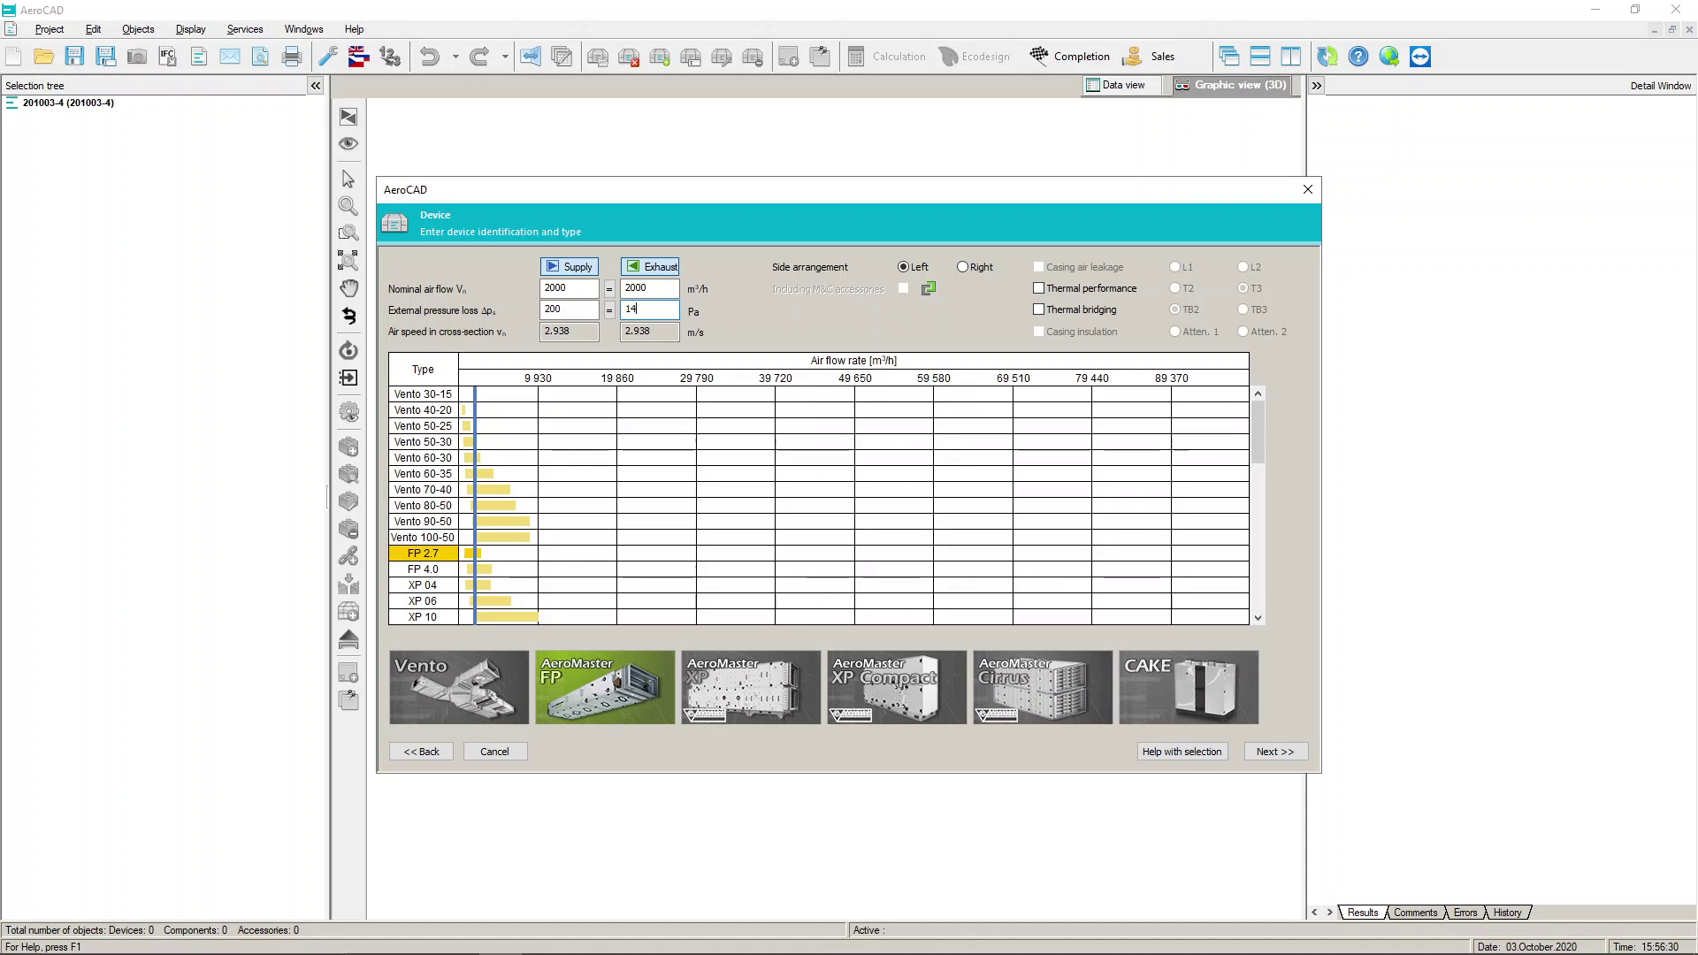
{"action": "type", "text": "0"}
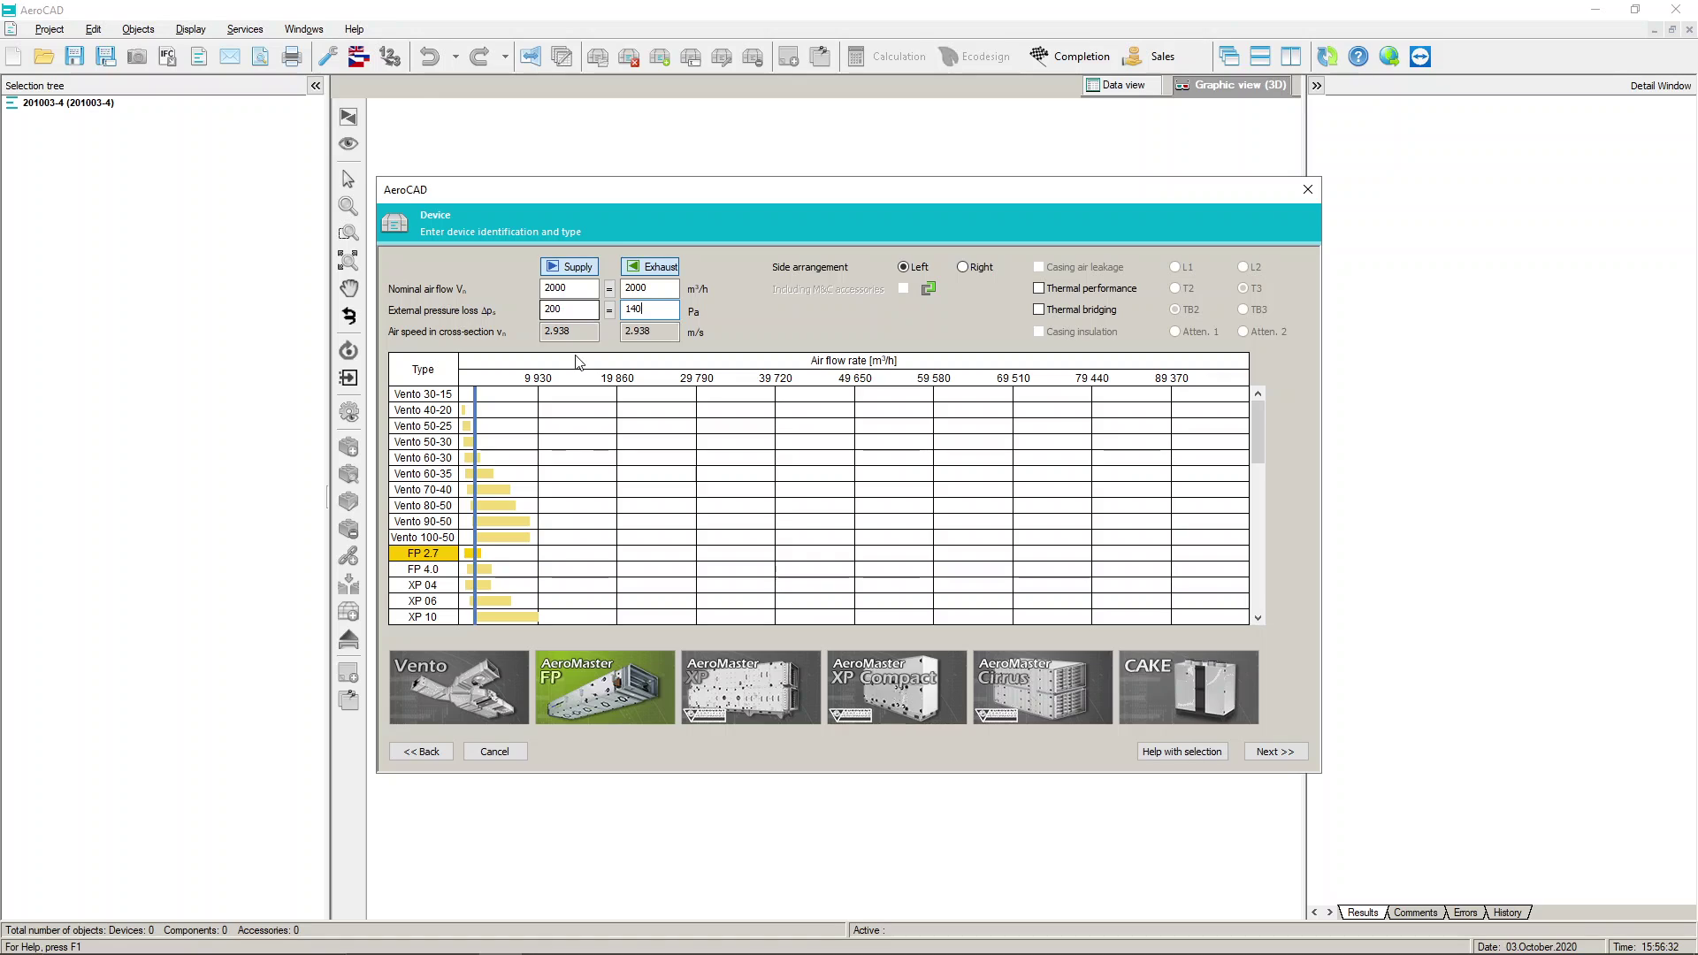
- Select the Vento range with left side arrangement and continue to the climatic entry data
{"action": "left_click", "coordinate": [494, 696]}
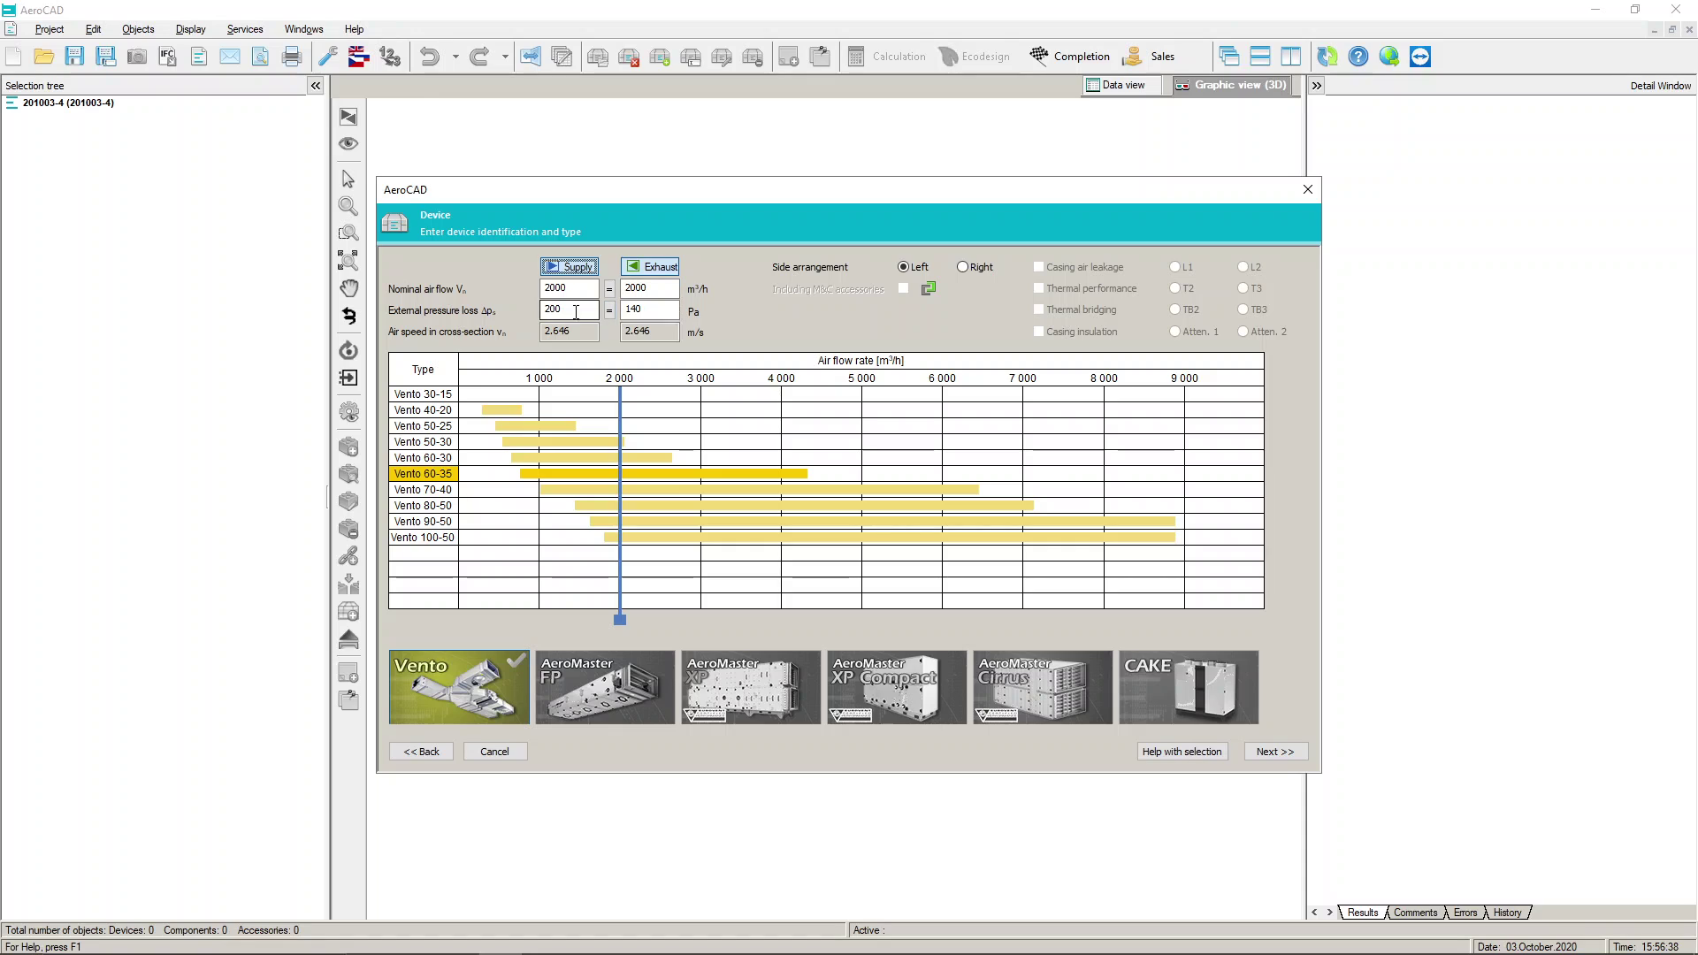
{"action": "left_click", "coordinate": [963, 267]}
{"action": "left_click", "coordinate": [903, 267]}
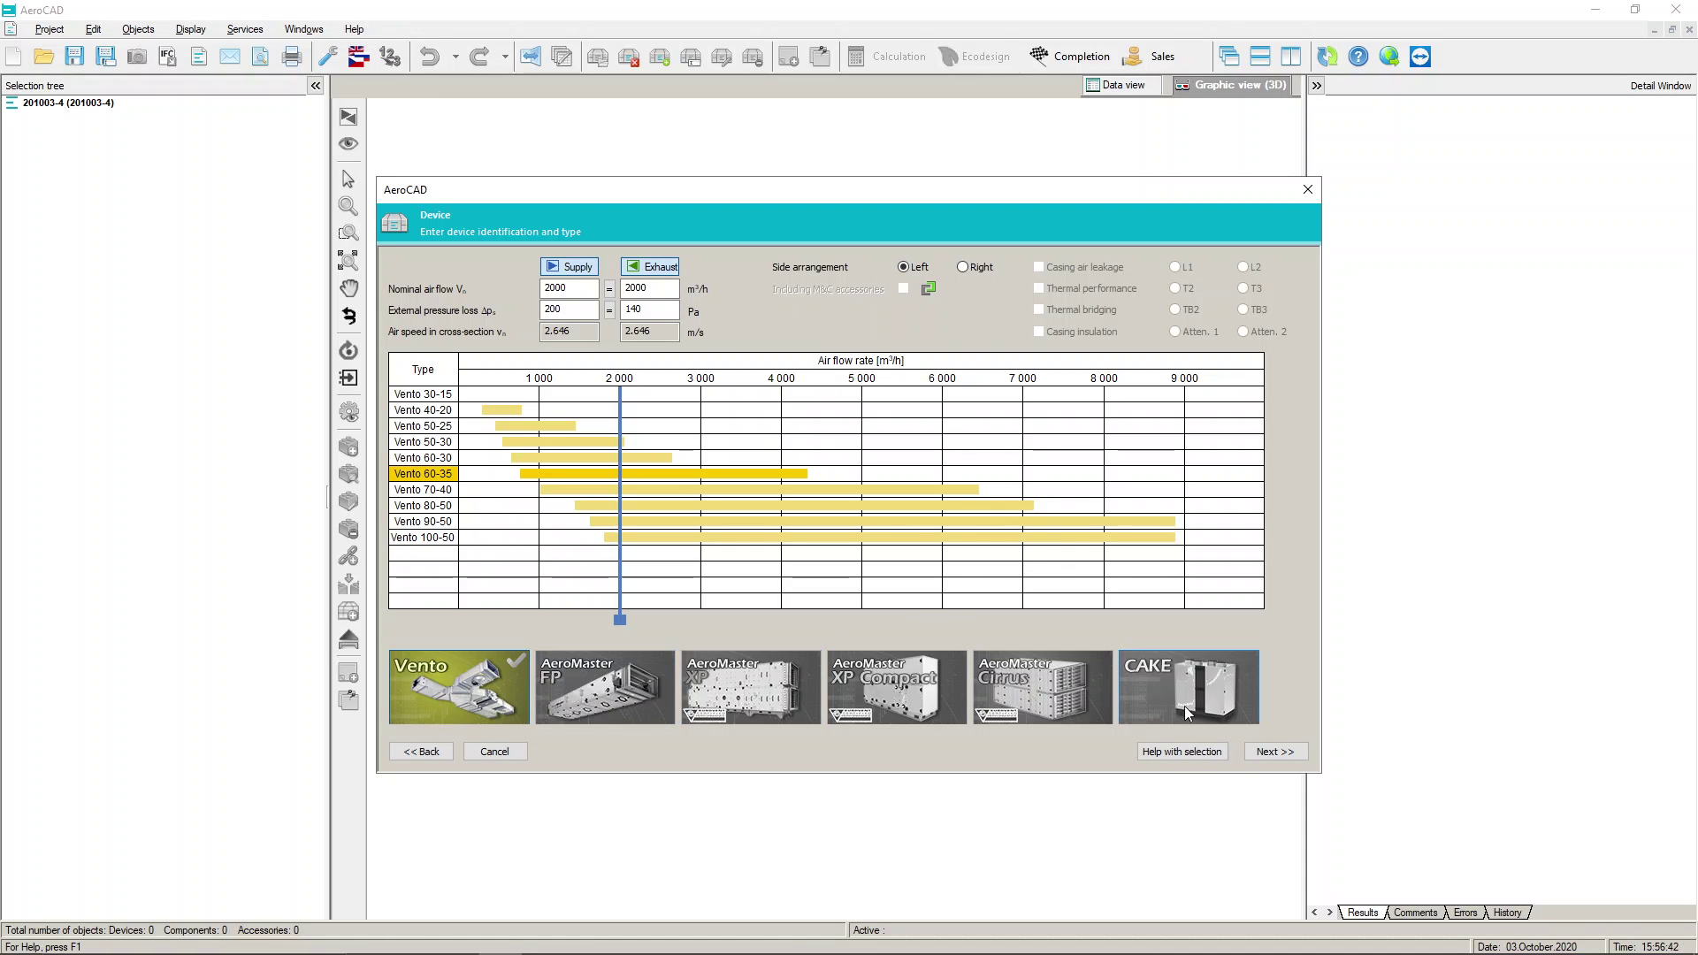
{"action": "left_click", "coordinate": [1274, 751]}
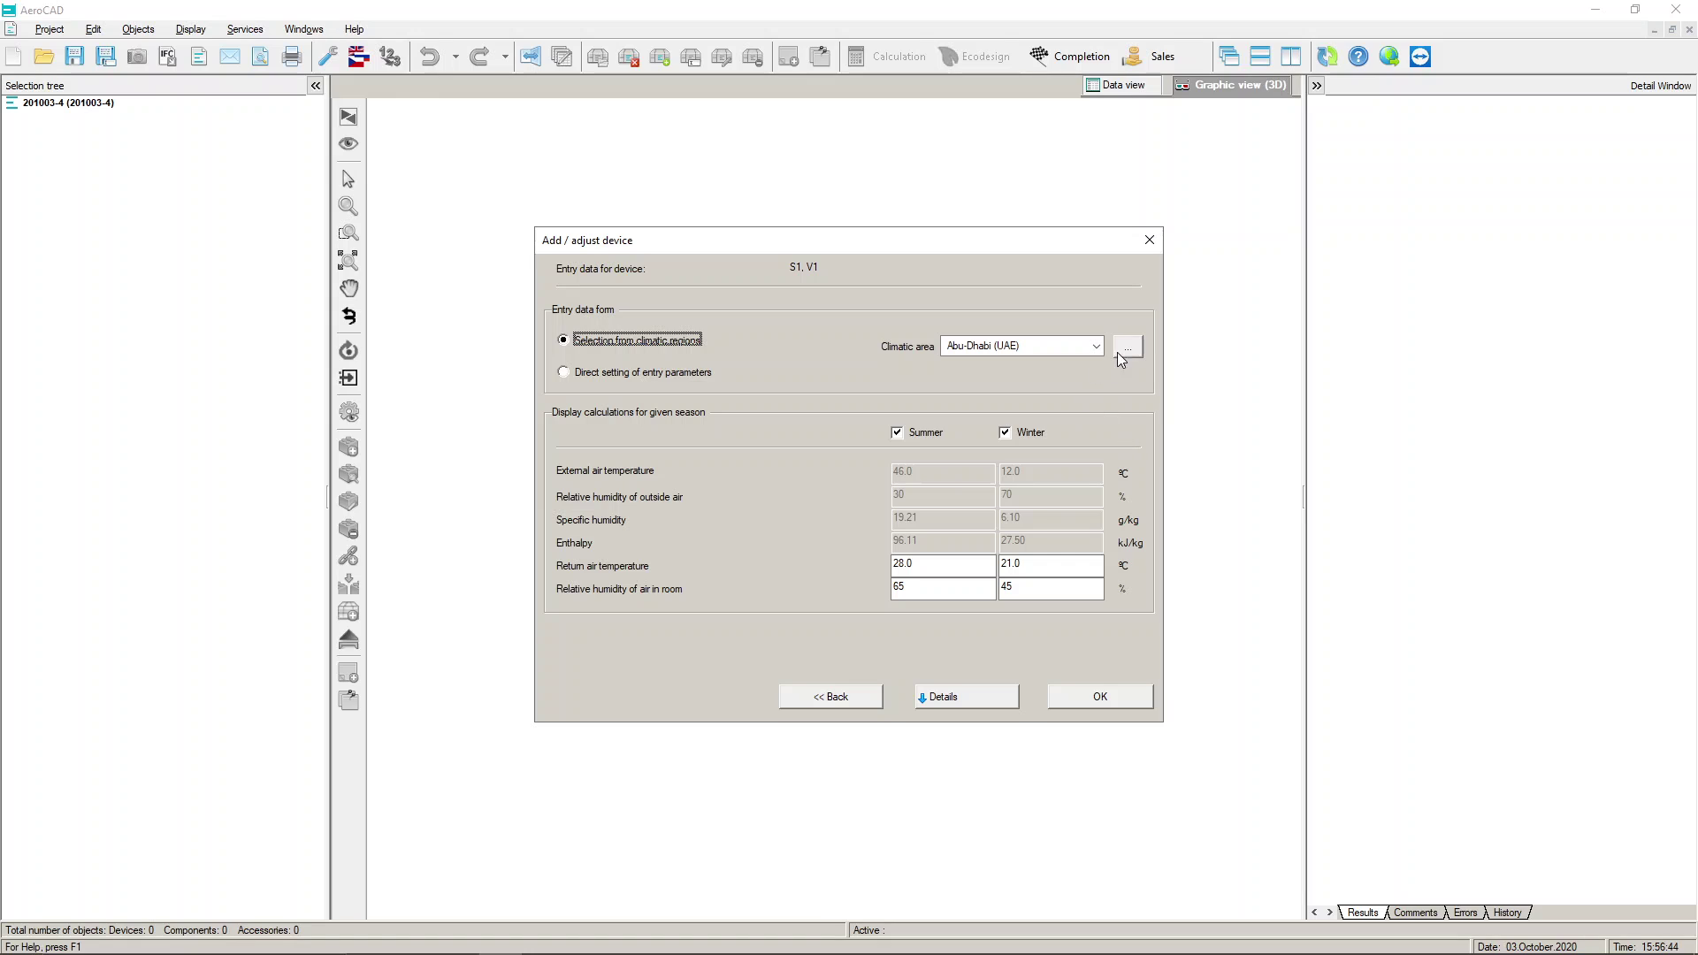
- Set the device's climatic area to Tallinn
{"action": "left_click", "coordinate": [1097, 348]}
{"action": "left_click", "coordinate": [1098, 351]}
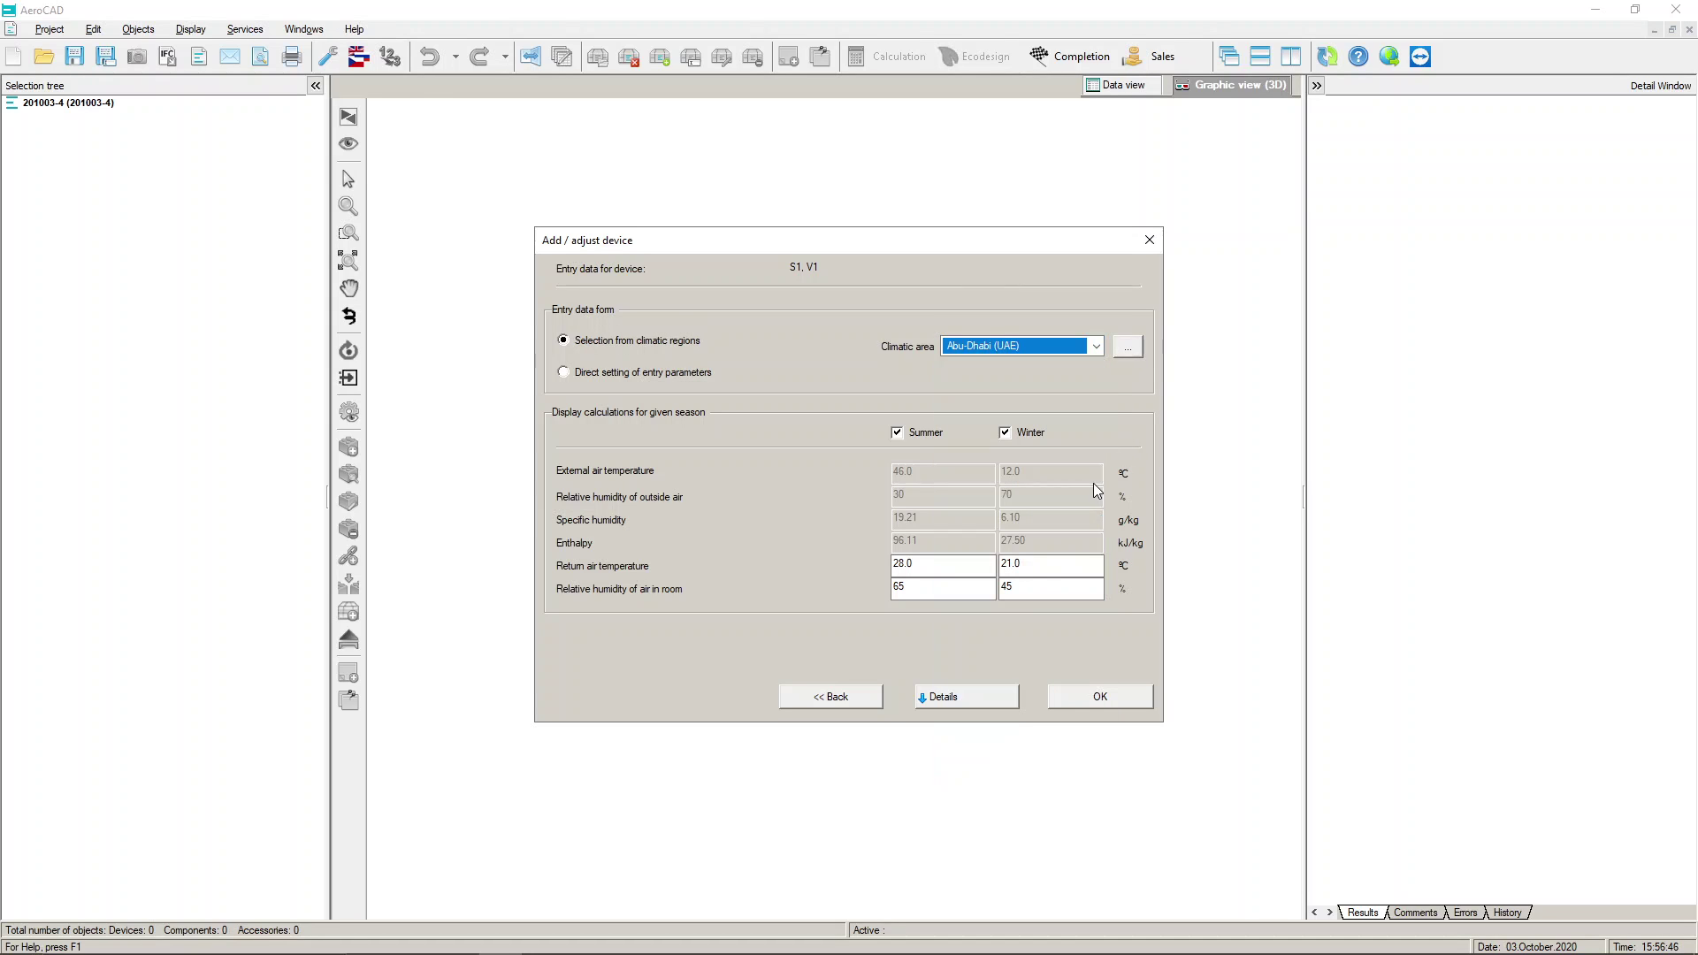
{"action": "left_click", "coordinate": [1099, 351]}
{"action": "left_click", "coordinate": [1099, 450]}
{"action": "left_click", "coordinate": [1102, 351]}
{"action": "left_click_drag", "start_coordinate": [1099, 433], "coordinate": [1104, 707]}
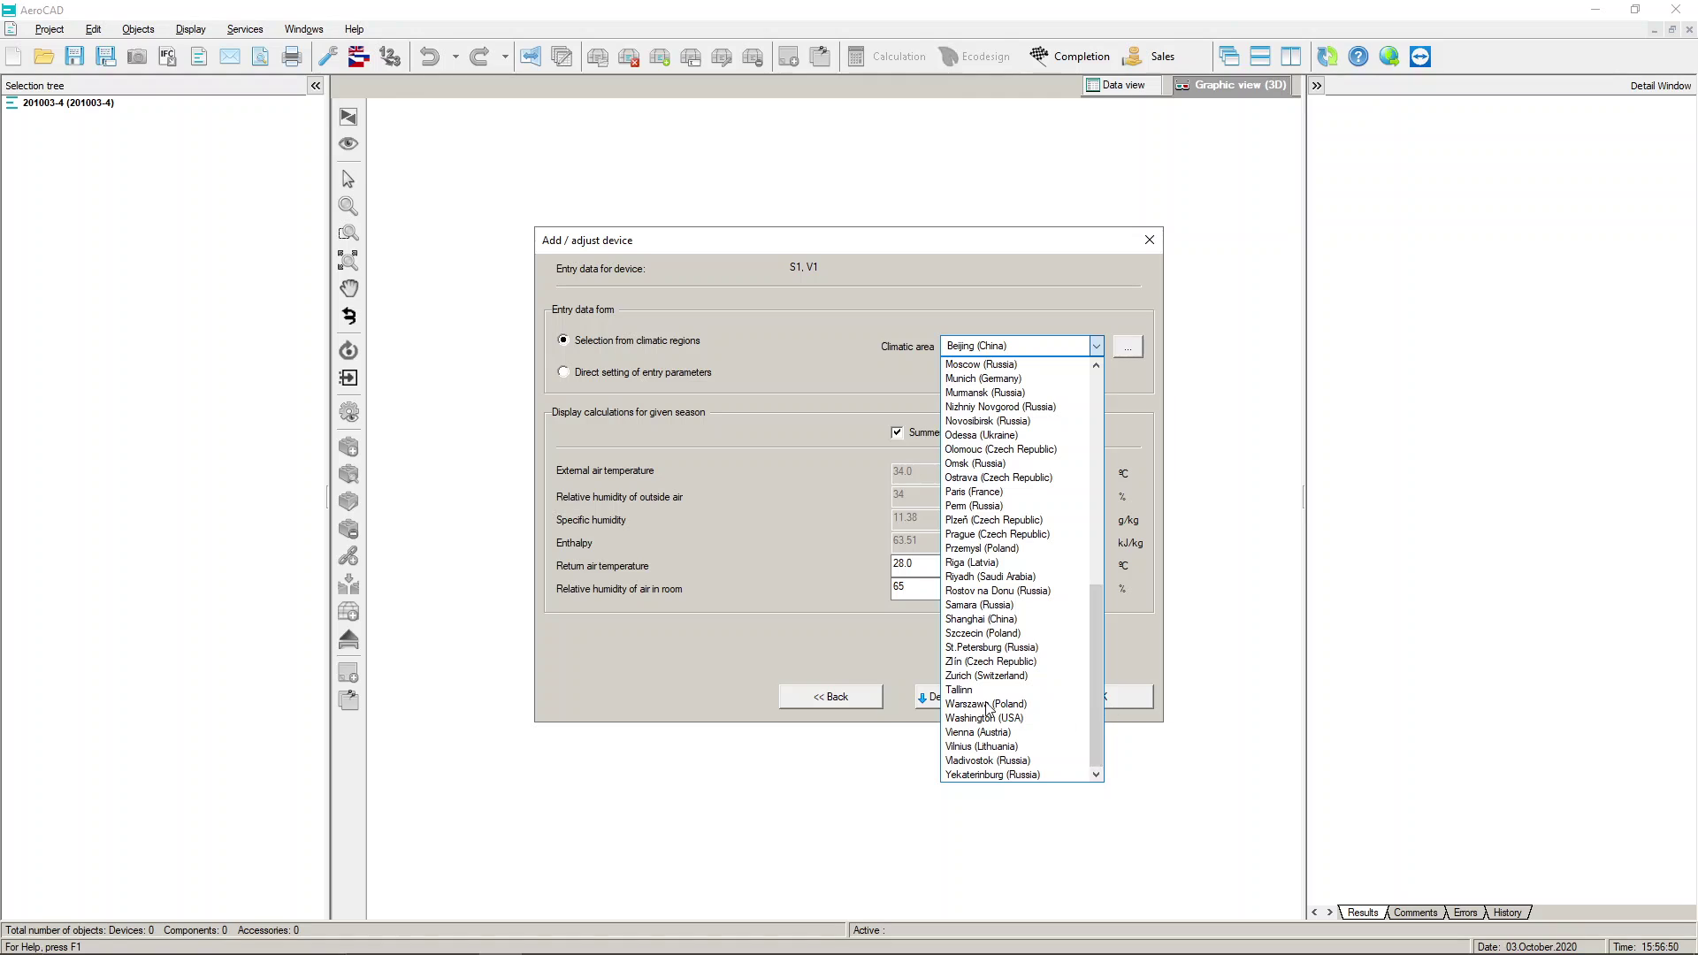
{"action": "left_click", "coordinate": [961, 693]}
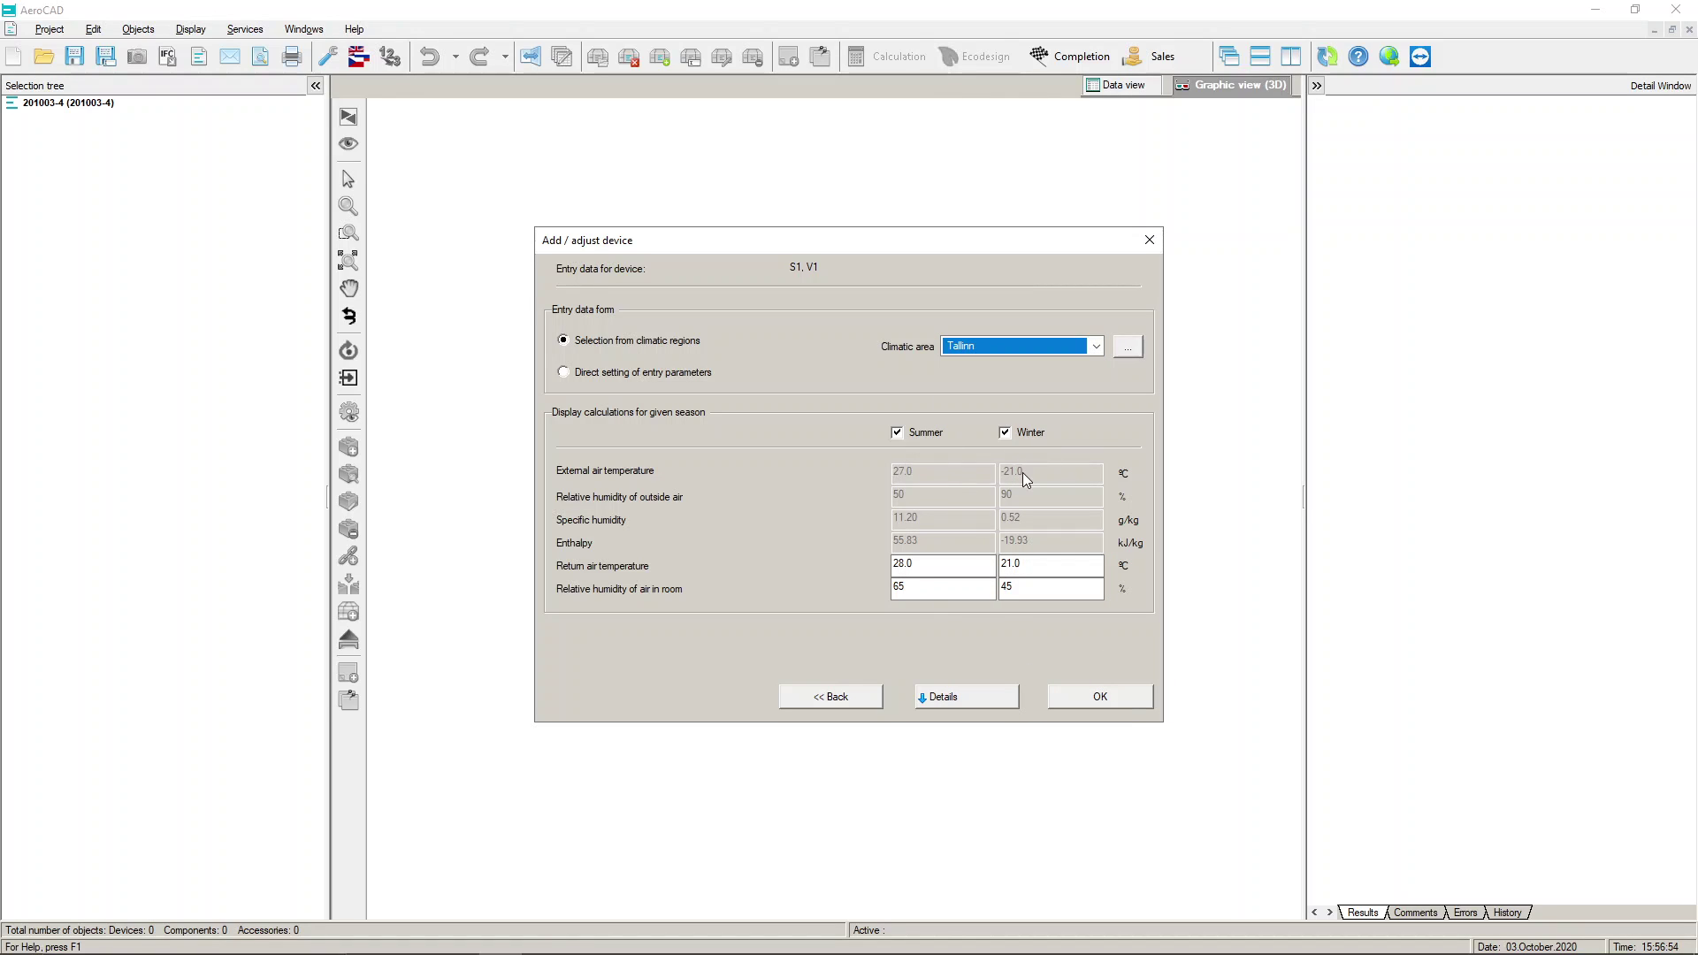
- Set return air to 24 °C and 40 % humidity for summer, 22 °C and 30 % for winter, and create the device
{"action": "left_click_drag", "start_coordinate": [973, 564], "coordinate": [853, 563]}
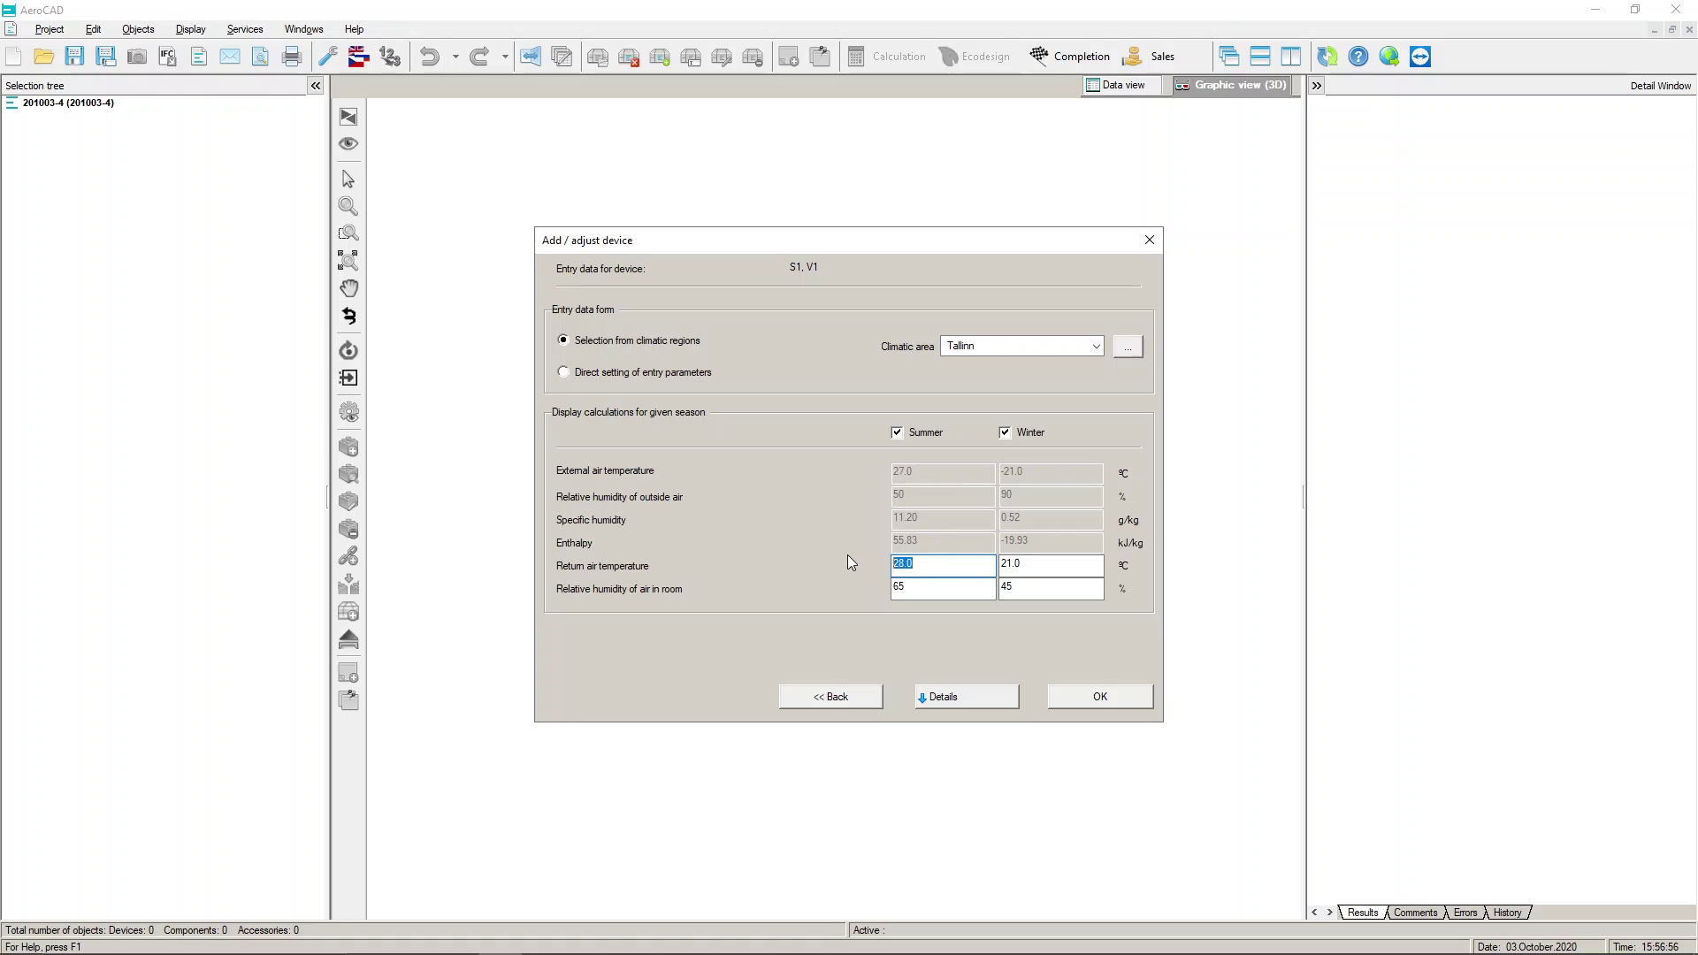
{"action": "type", "text": "24"}
{"action": "left_click_drag", "start_coordinate": [955, 587], "coordinate": [854, 579]}
{"action": "type", "text": "40"}
{"action": "left_click_drag", "start_coordinate": [1002, 566], "coordinate": [962, 584]}
{"action": "type", "text": "22"}
{"action": "type", "text": "30"}
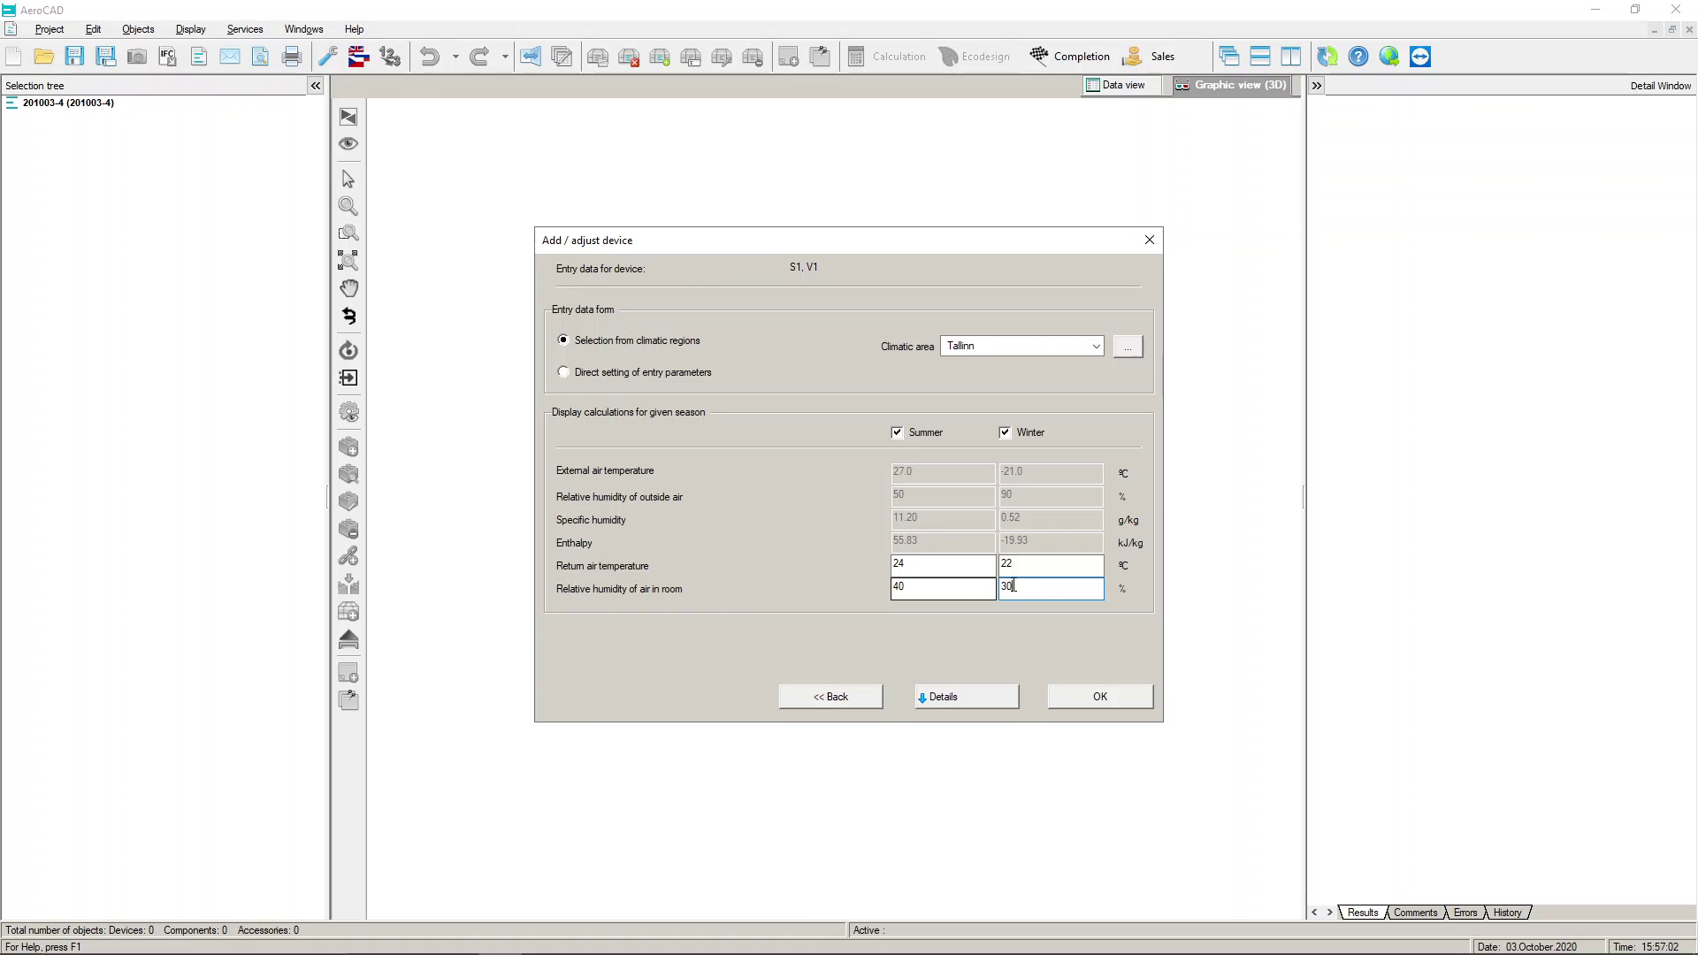
{"action": "left_click", "coordinate": [1093, 695]}
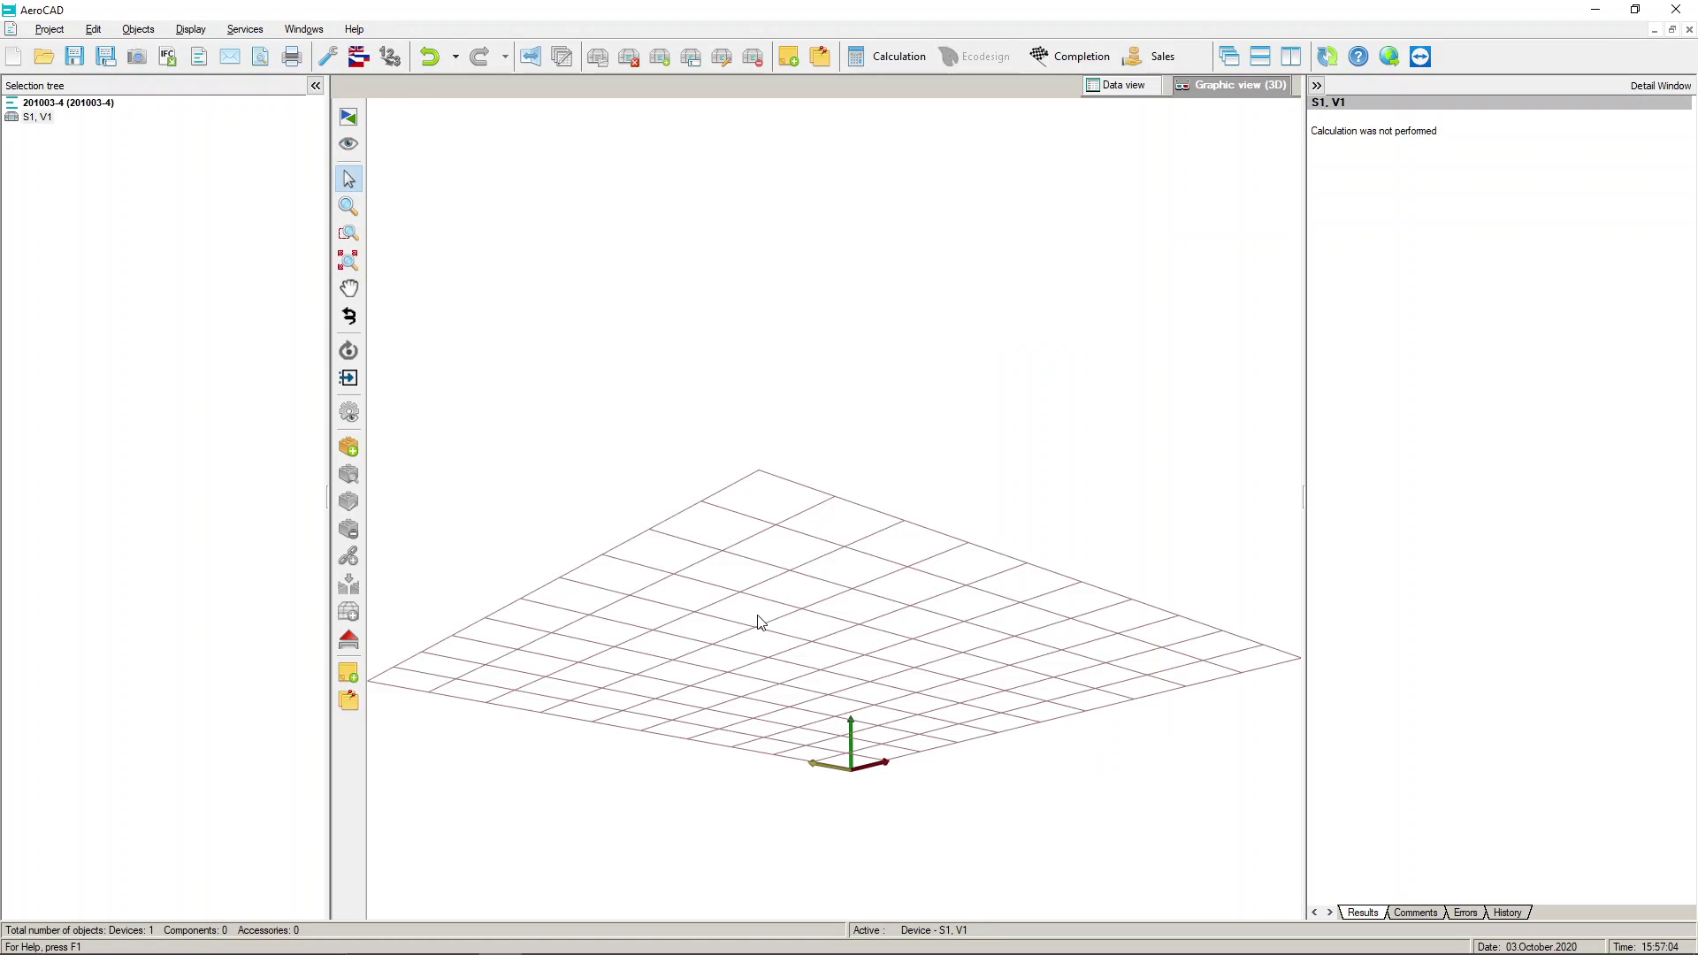
- Start adding a component to the device and choose the RE 60-35 duct fan
{"action": "right_click", "coordinate": [759, 622]}
{"action": "left_click", "coordinate": [778, 607]}
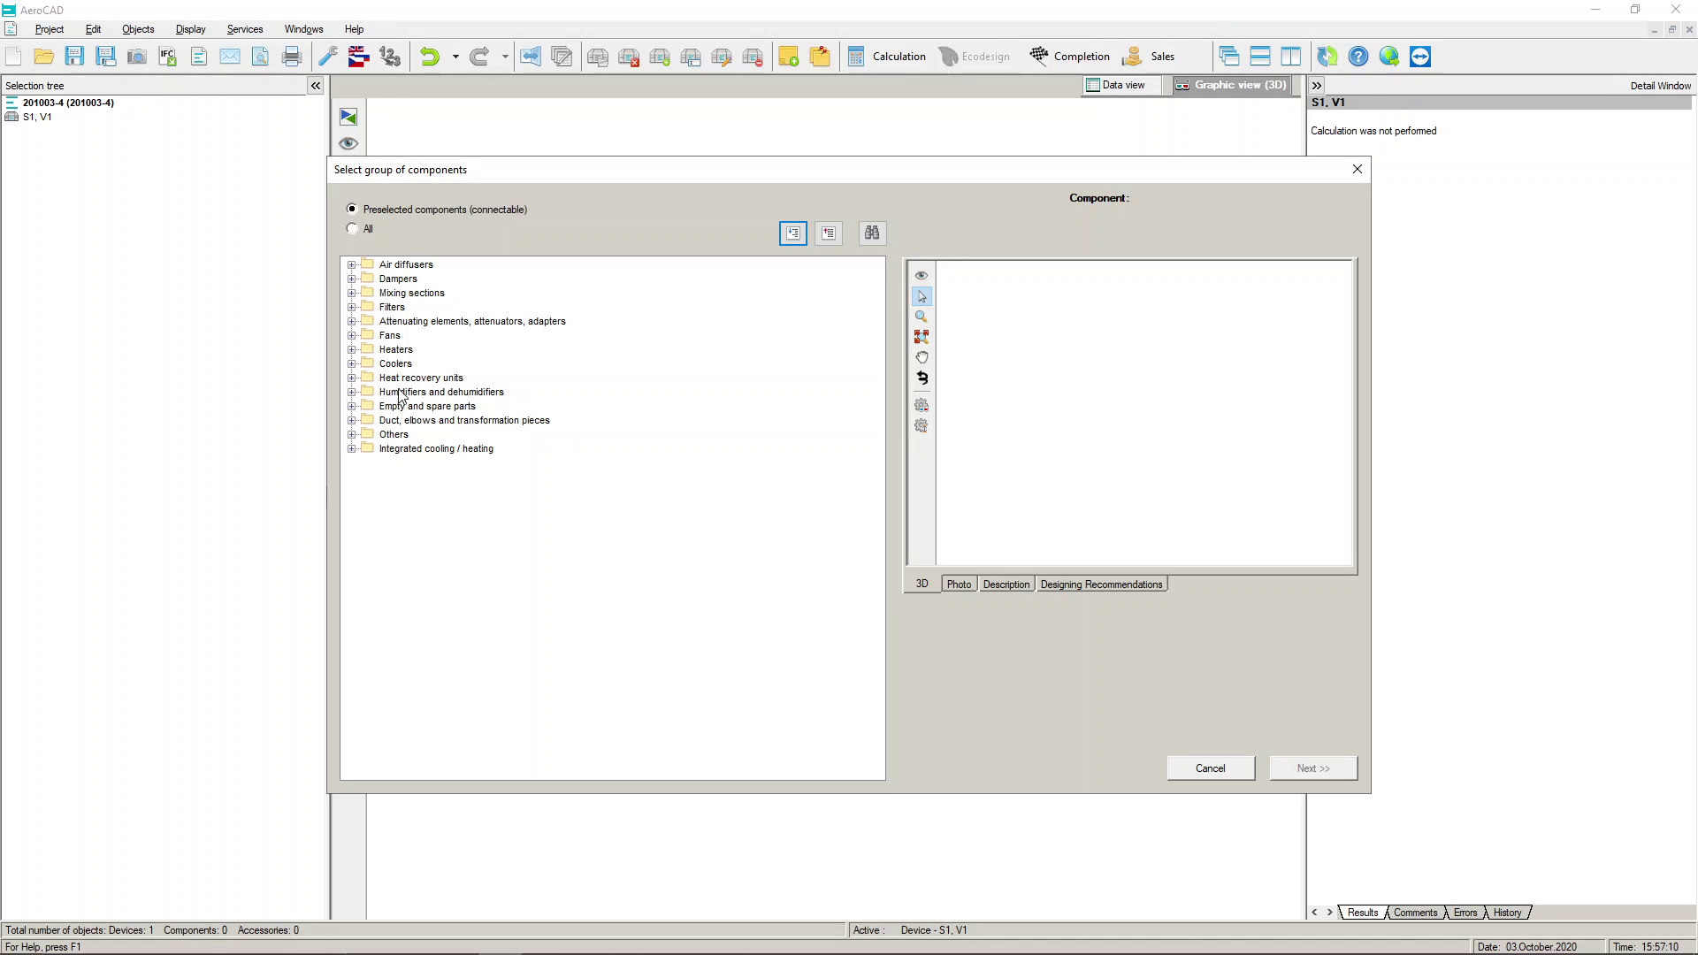
{"action": "left_click", "coordinate": [352, 336]}
{"action": "left_click", "coordinate": [369, 350]}
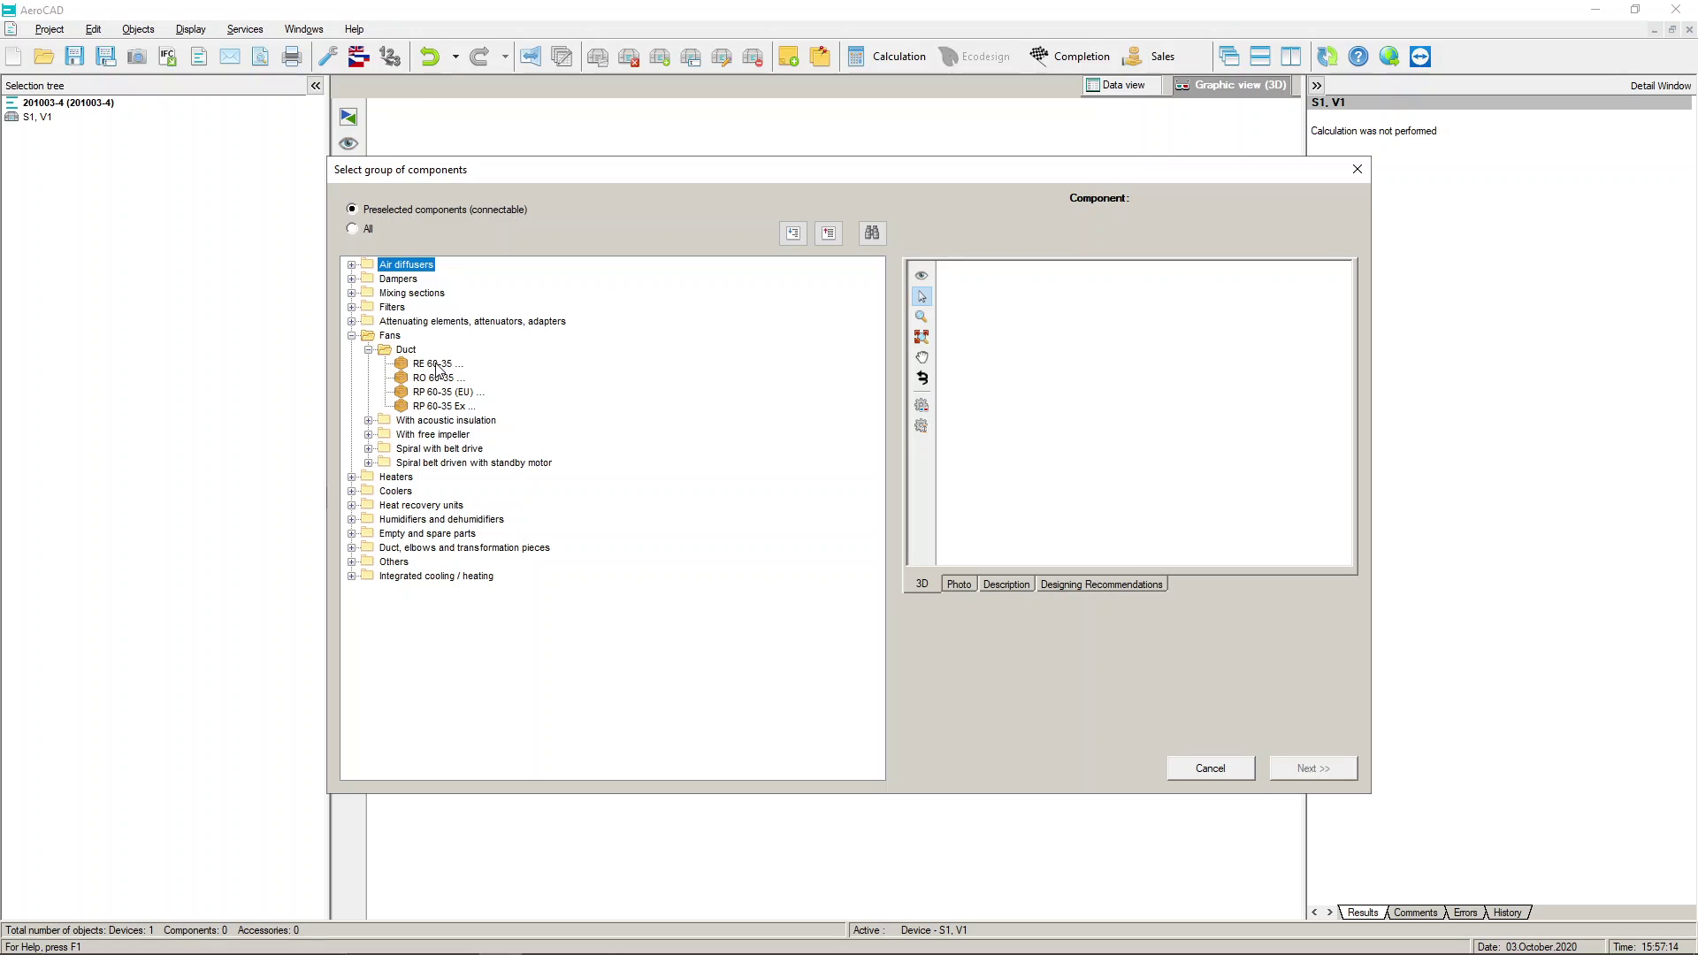
{"action": "left_click", "coordinate": [433, 365]}
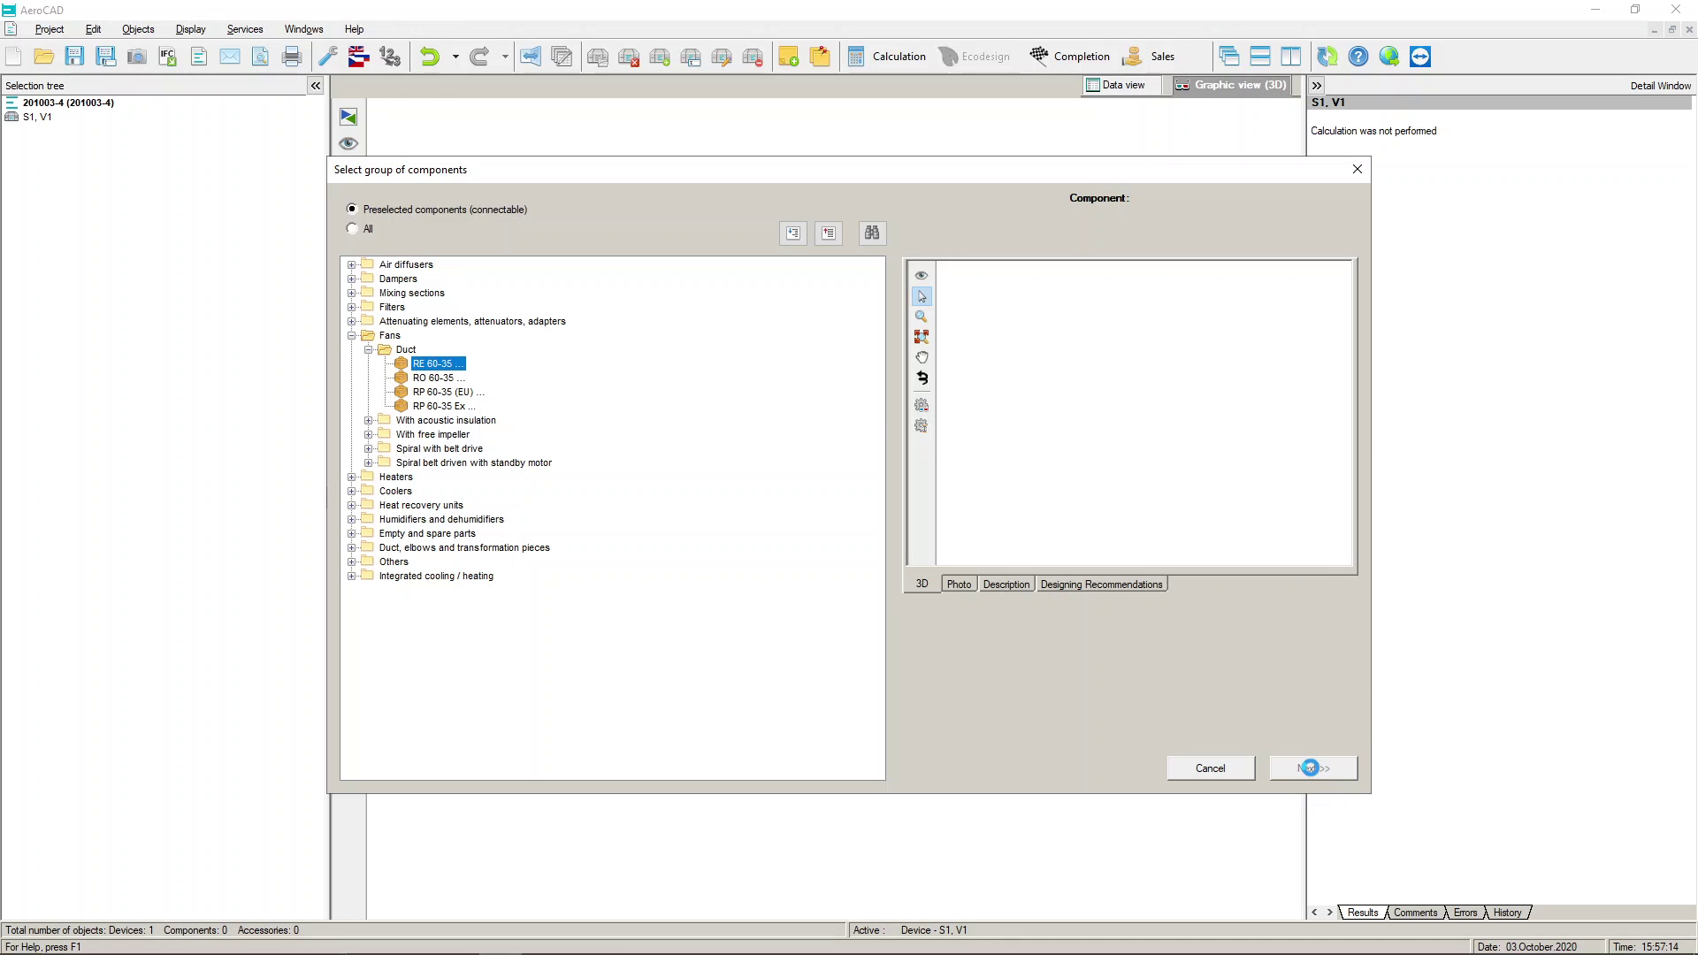
{"action": "left_click", "coordinate": [1311, 768]}
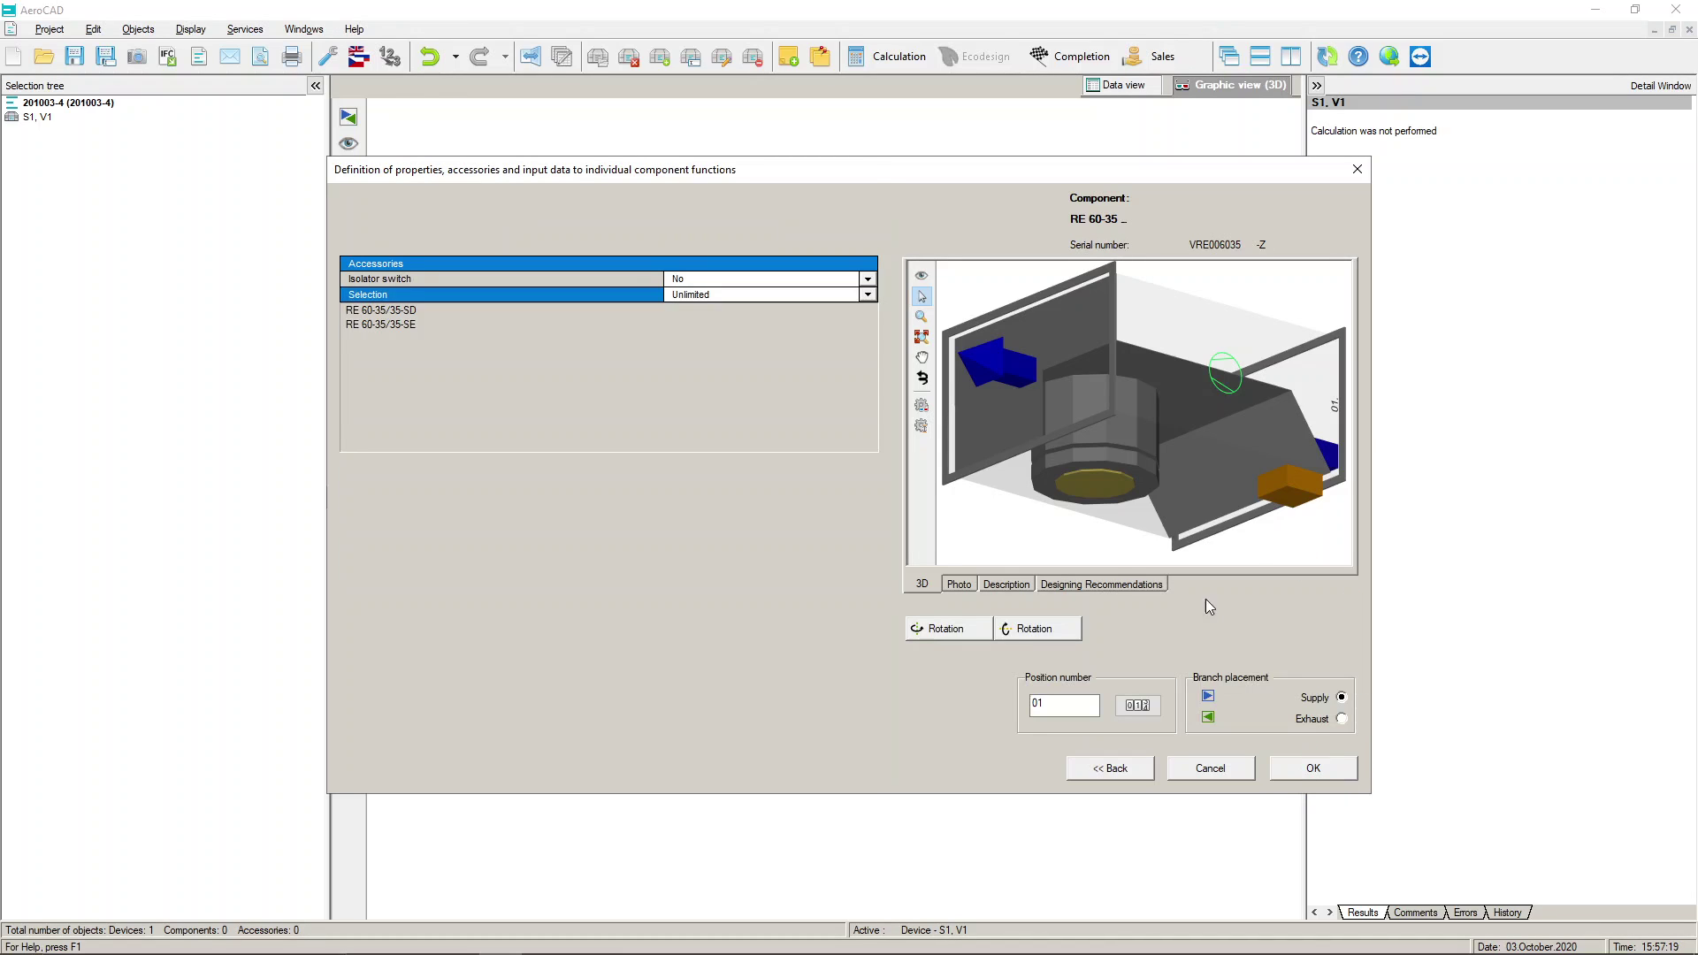
- Examine the fan's isolator switch options and selection limitation criteria, including impeller diameter, maximum working temperature and thermal protection, without applying any
{"action": "left_click", "coordinate": [869, 281]}
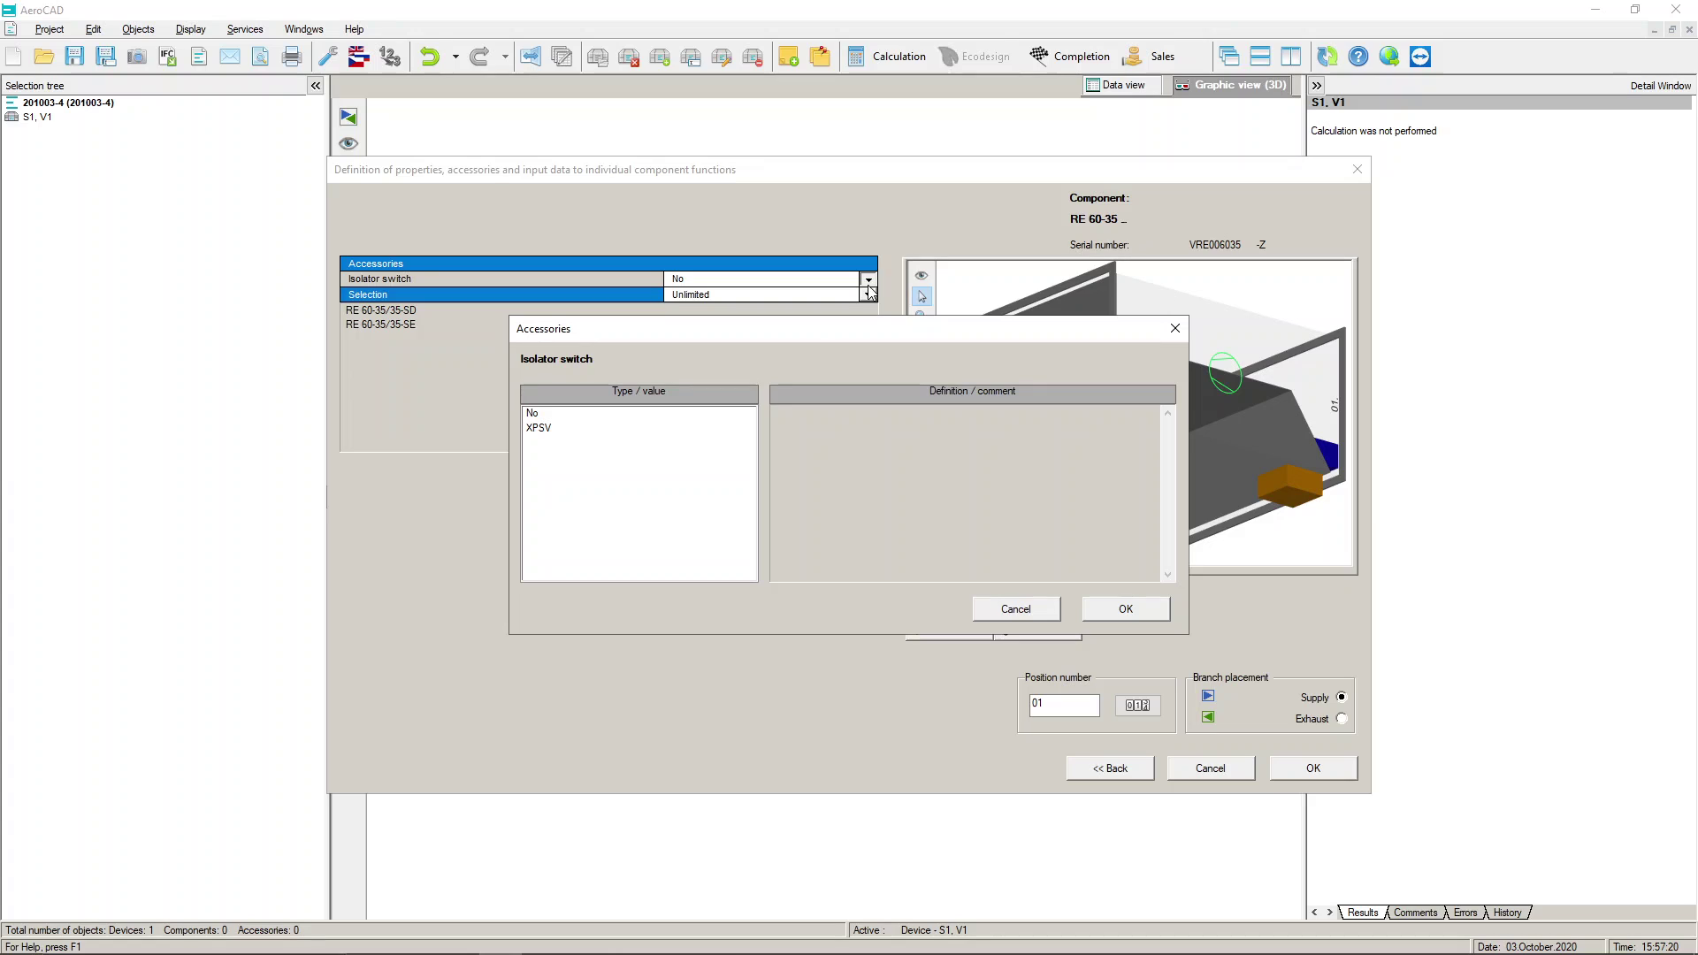
{"action": "left_click", "coordinate": [580, 430]}
{"action": "left_click", "coordinate": [1016, 610]}
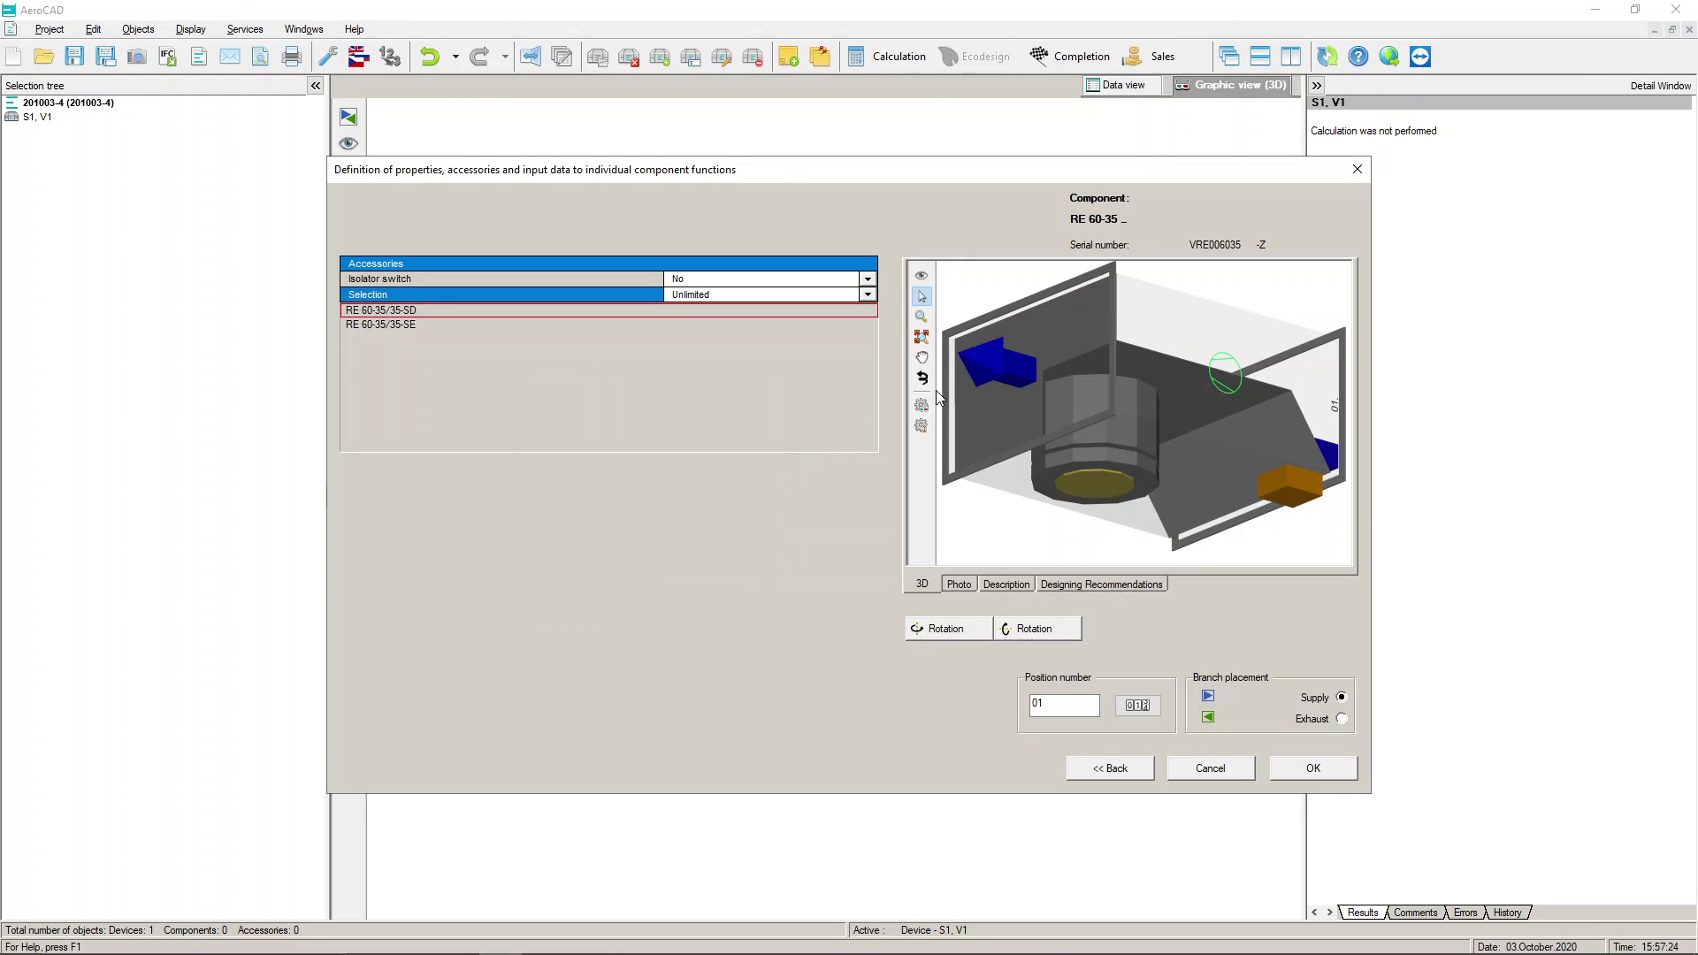
{"action": "left_click", "coordinate": [868, 295]}
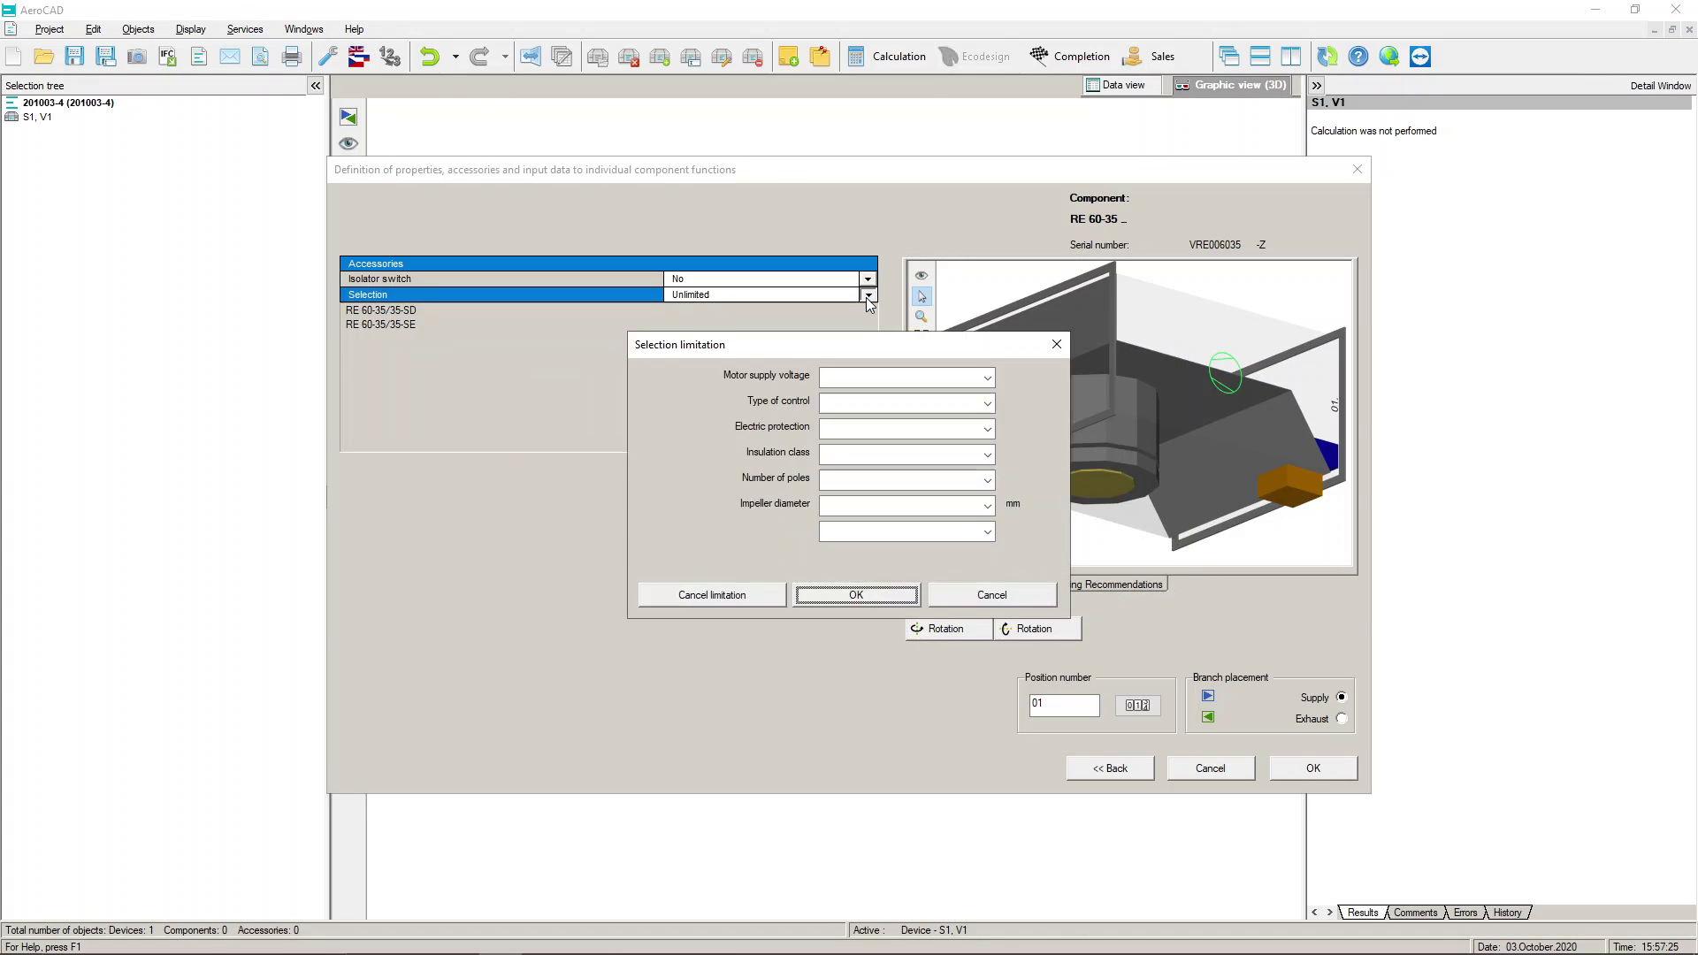
{"action": "left_click", "coordinate": [988, 378]}
{"action": "left_click", "coordinate": [1026, 395]}
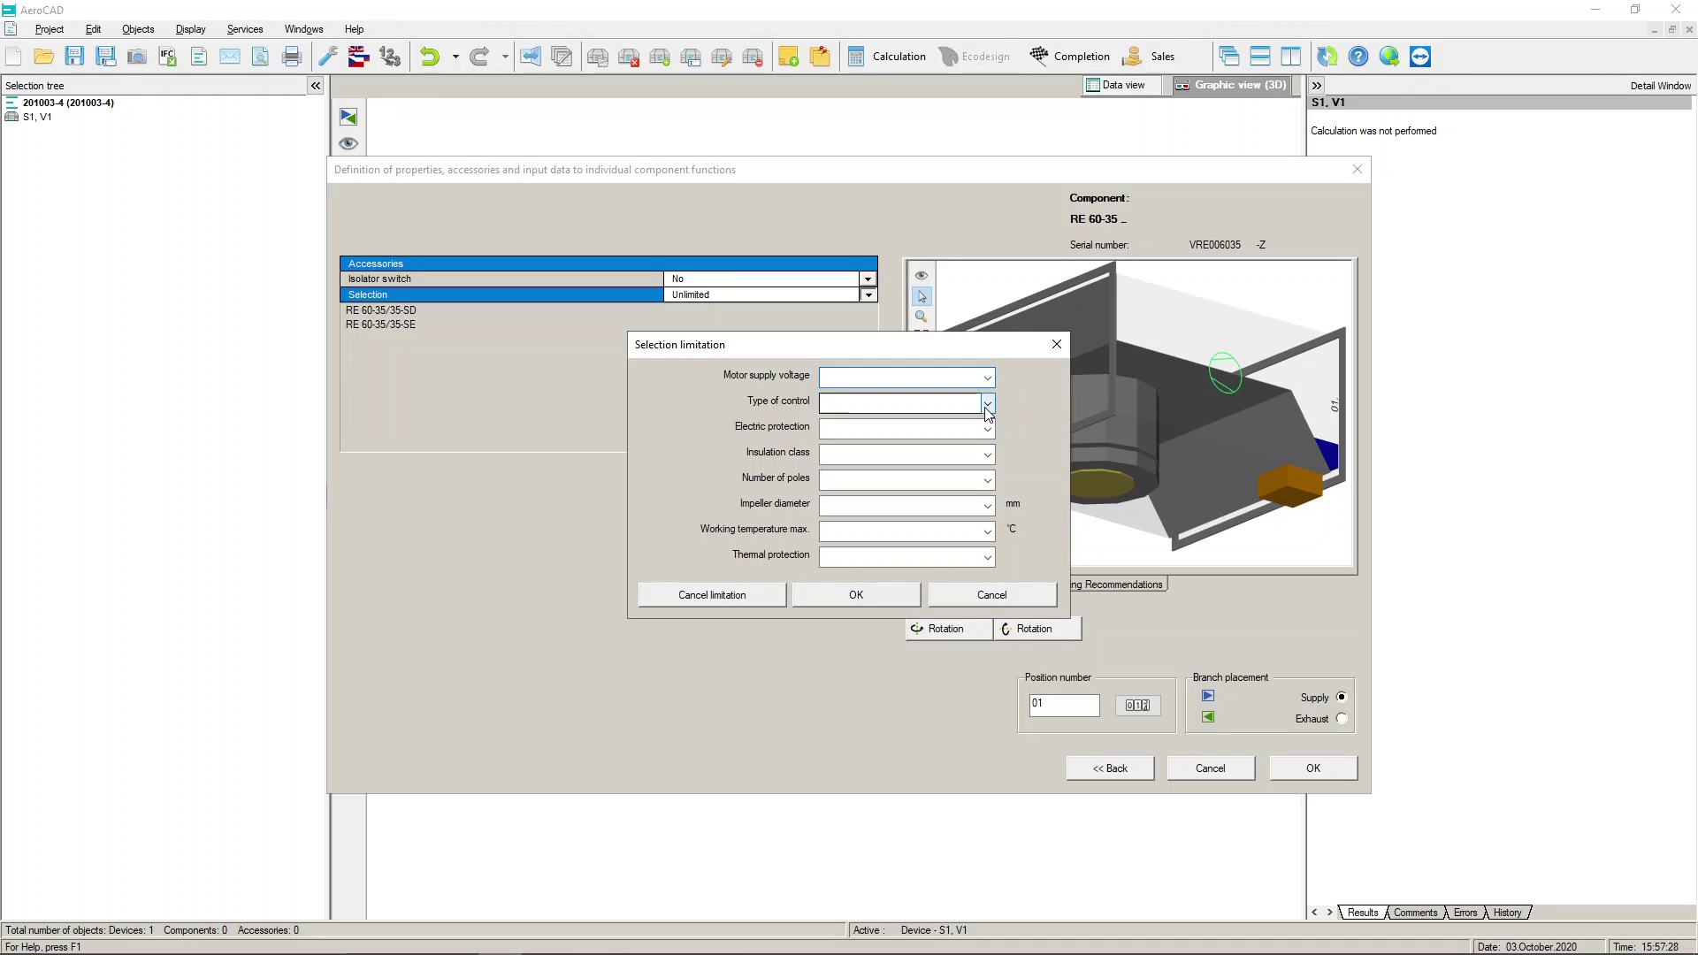
{"action": "left_click", "coordinate": [987, 506]}
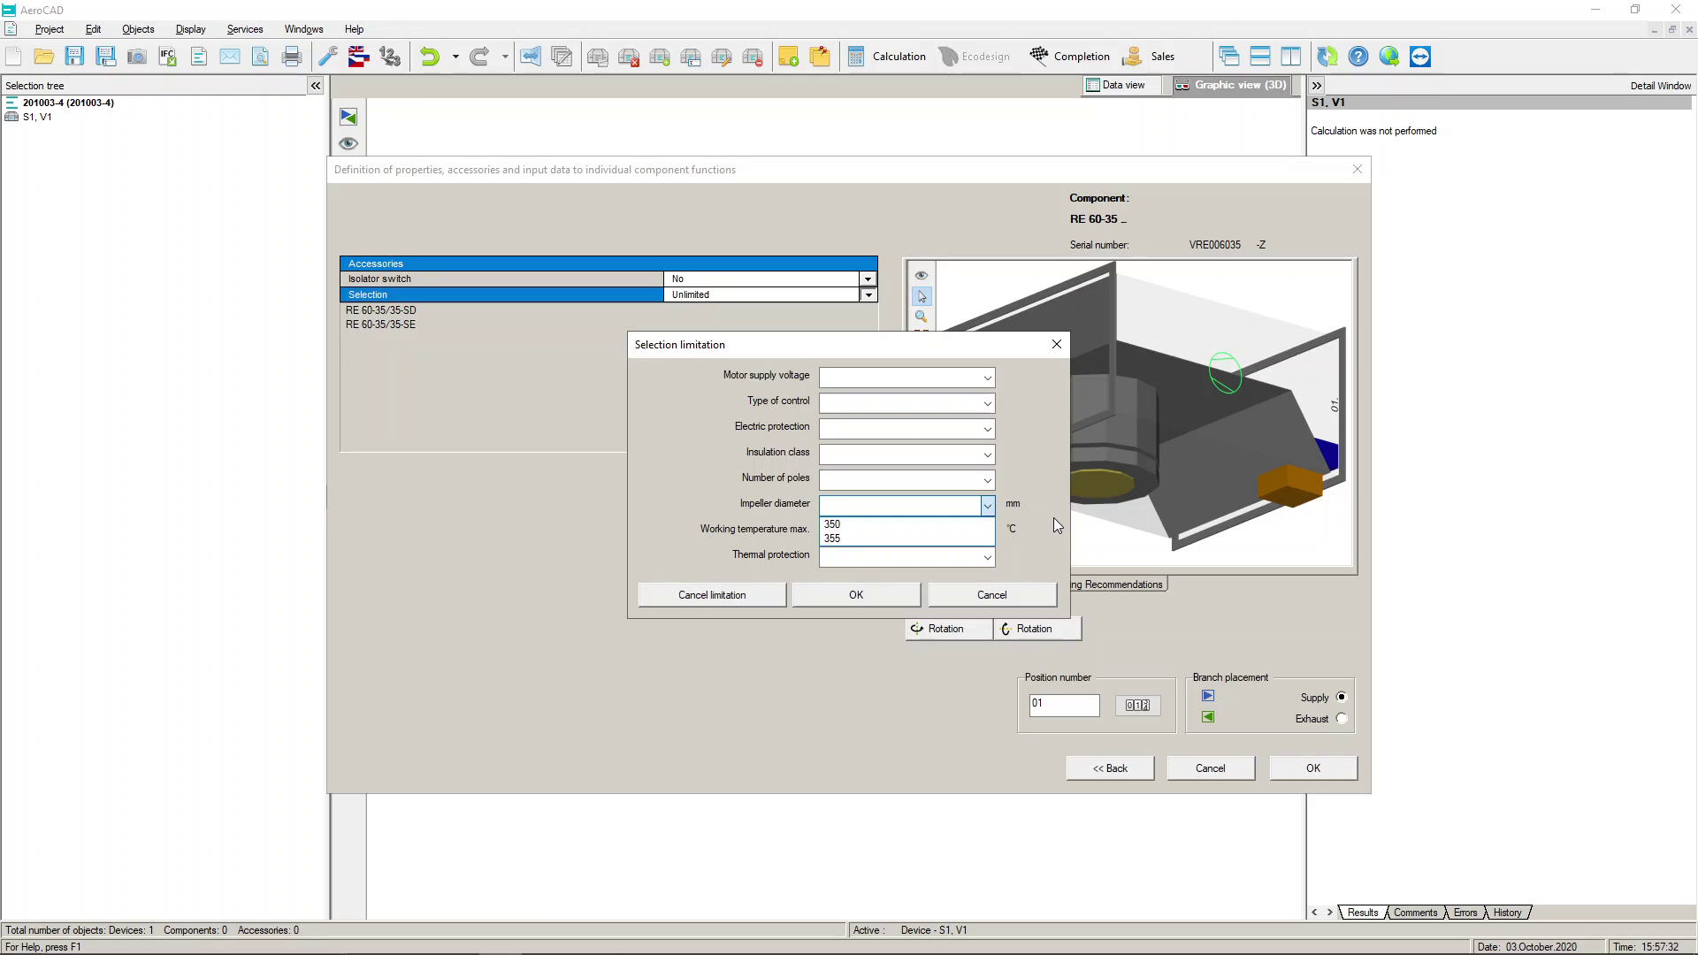
{"action": "left_click", "coordinate": [1054, 519]}
{"action": "left_click", "coordinate": [989, 534]}
{"action": "left_click", "coordinate": [1056, 557]}
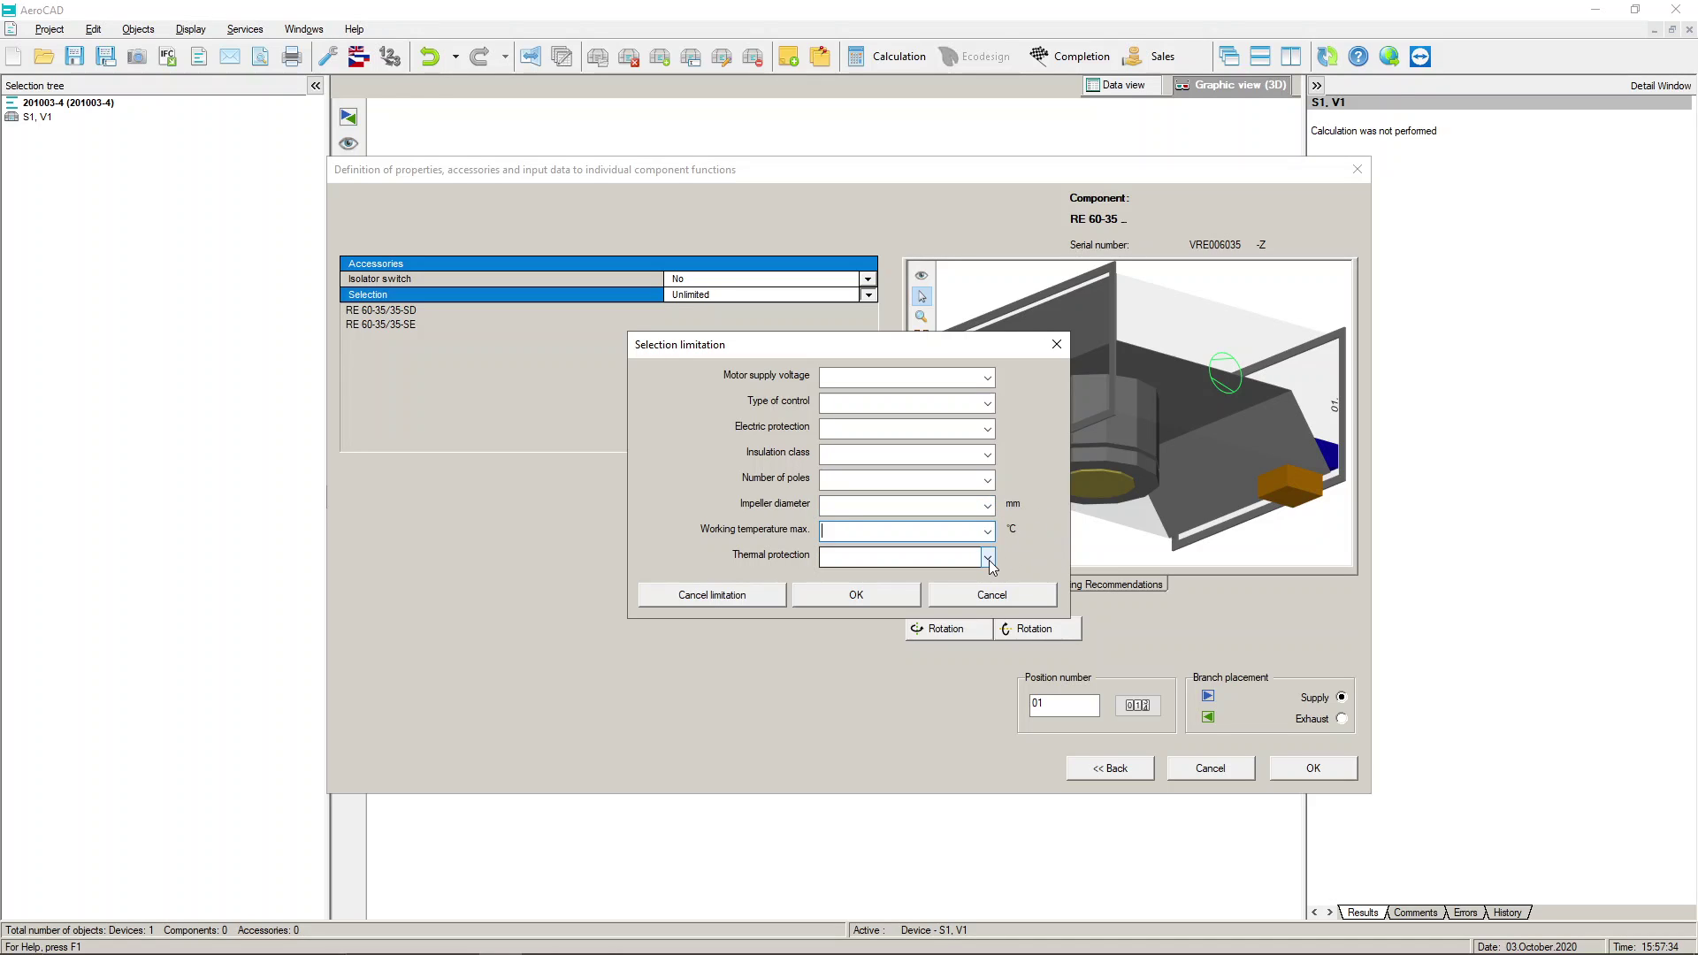
{"action": "left_click", "coordinate": [988, 559]}
{"action": "left_click", "coordinate": [1037, 566]}
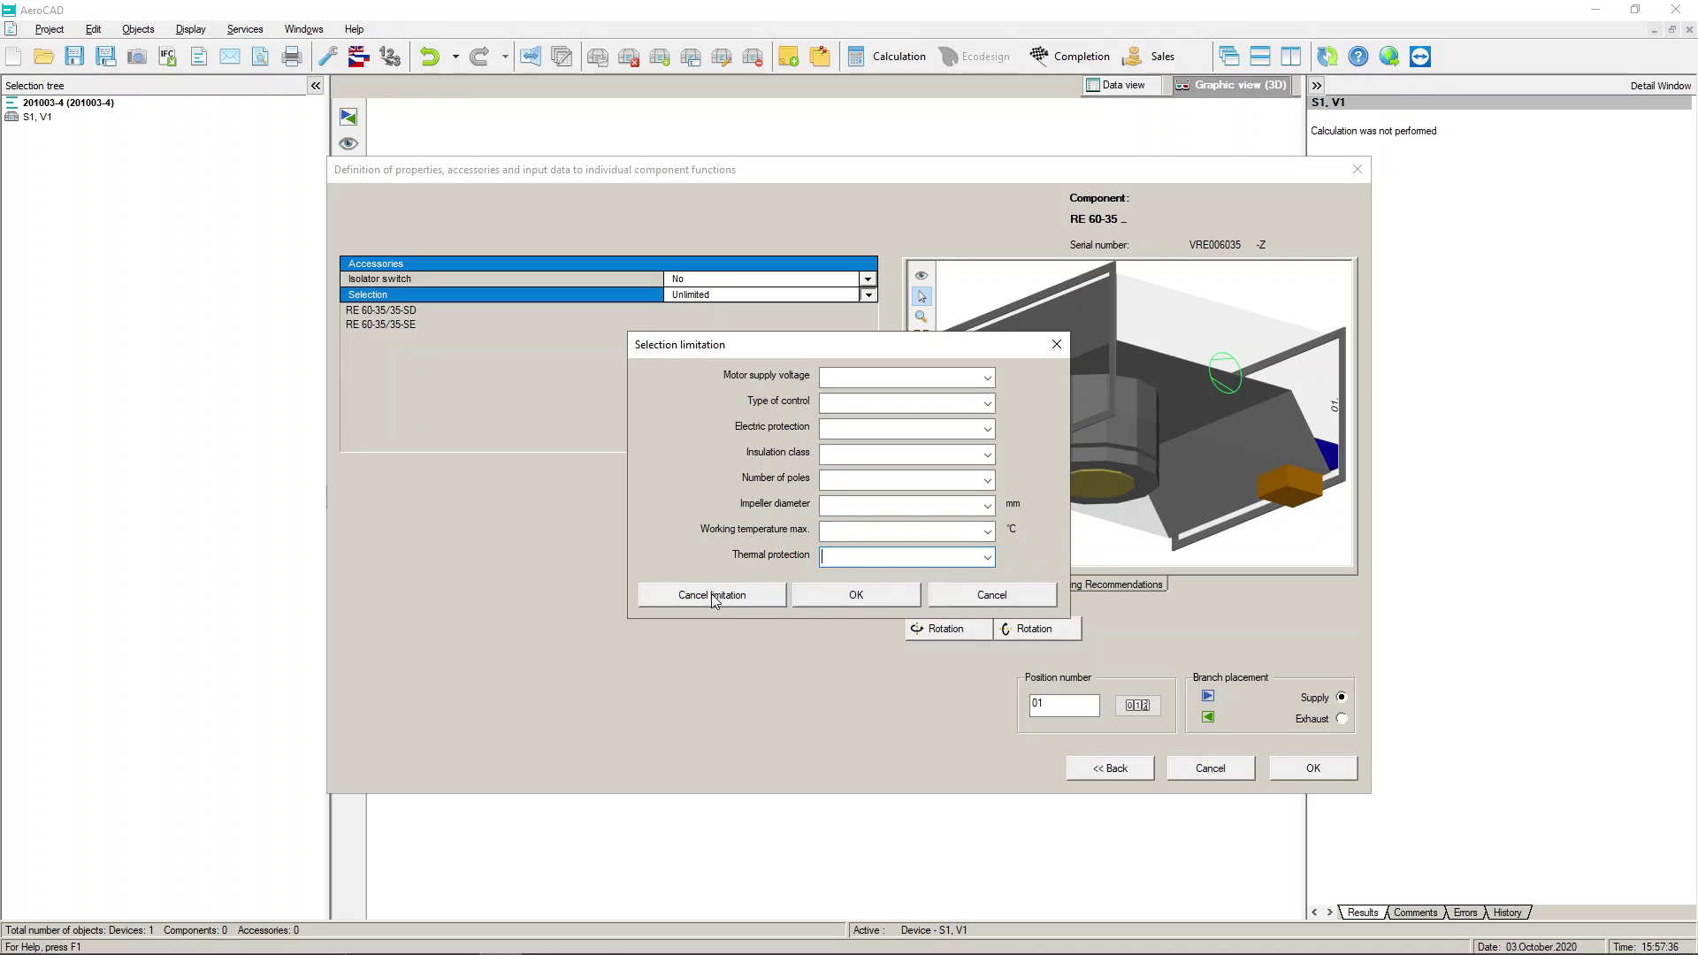
{"action": "left_click", "coordinate": [980, 601]}
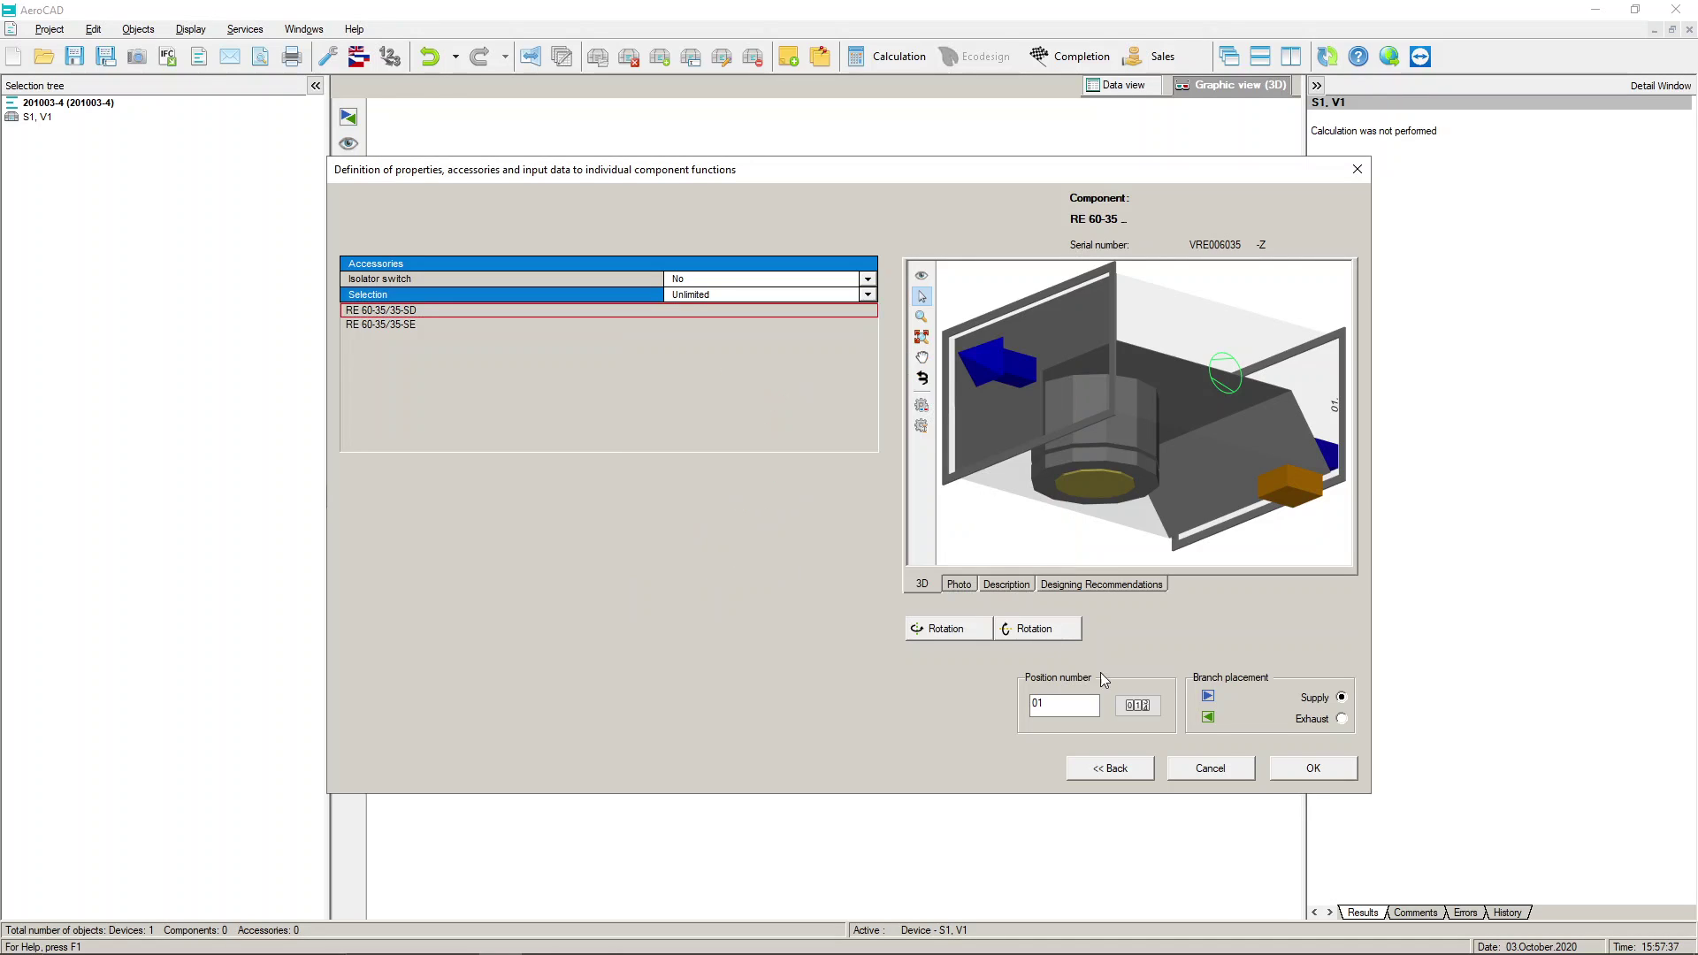
- Try the fan's rotation options, view its description, and insert the RE 60-35 fan in the supply branch
{"action": "left_click", "coordinate": [1058, 635]}
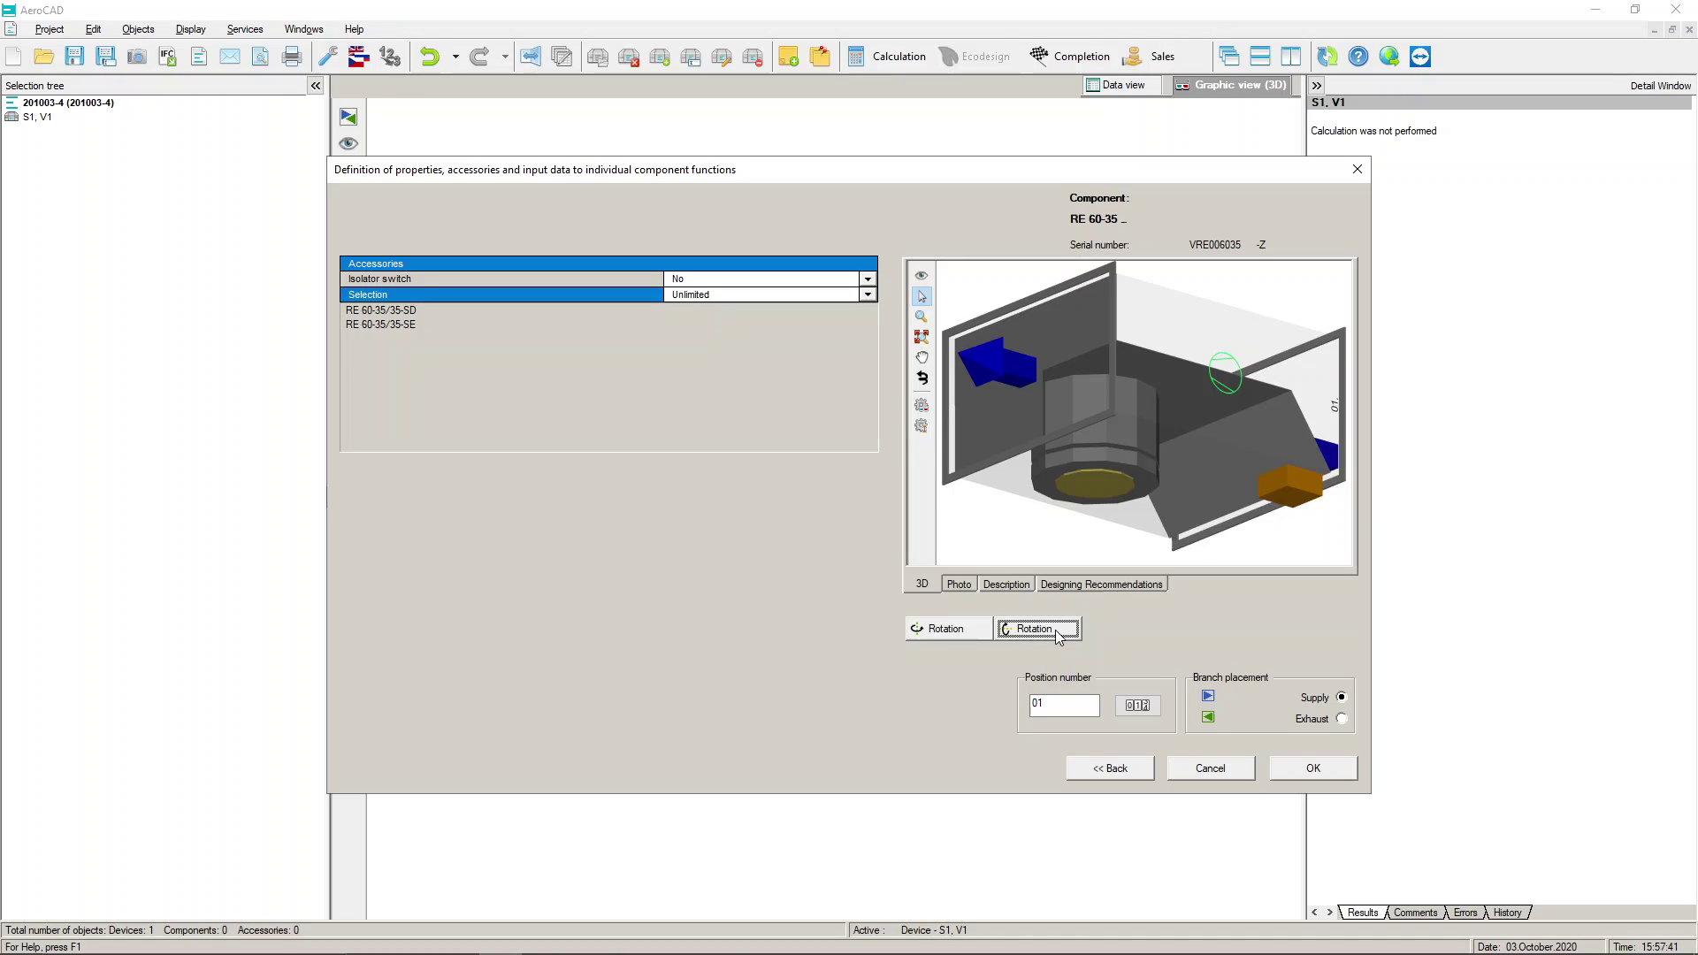
{"action": "left_click", "coordinate": [944, 629]}
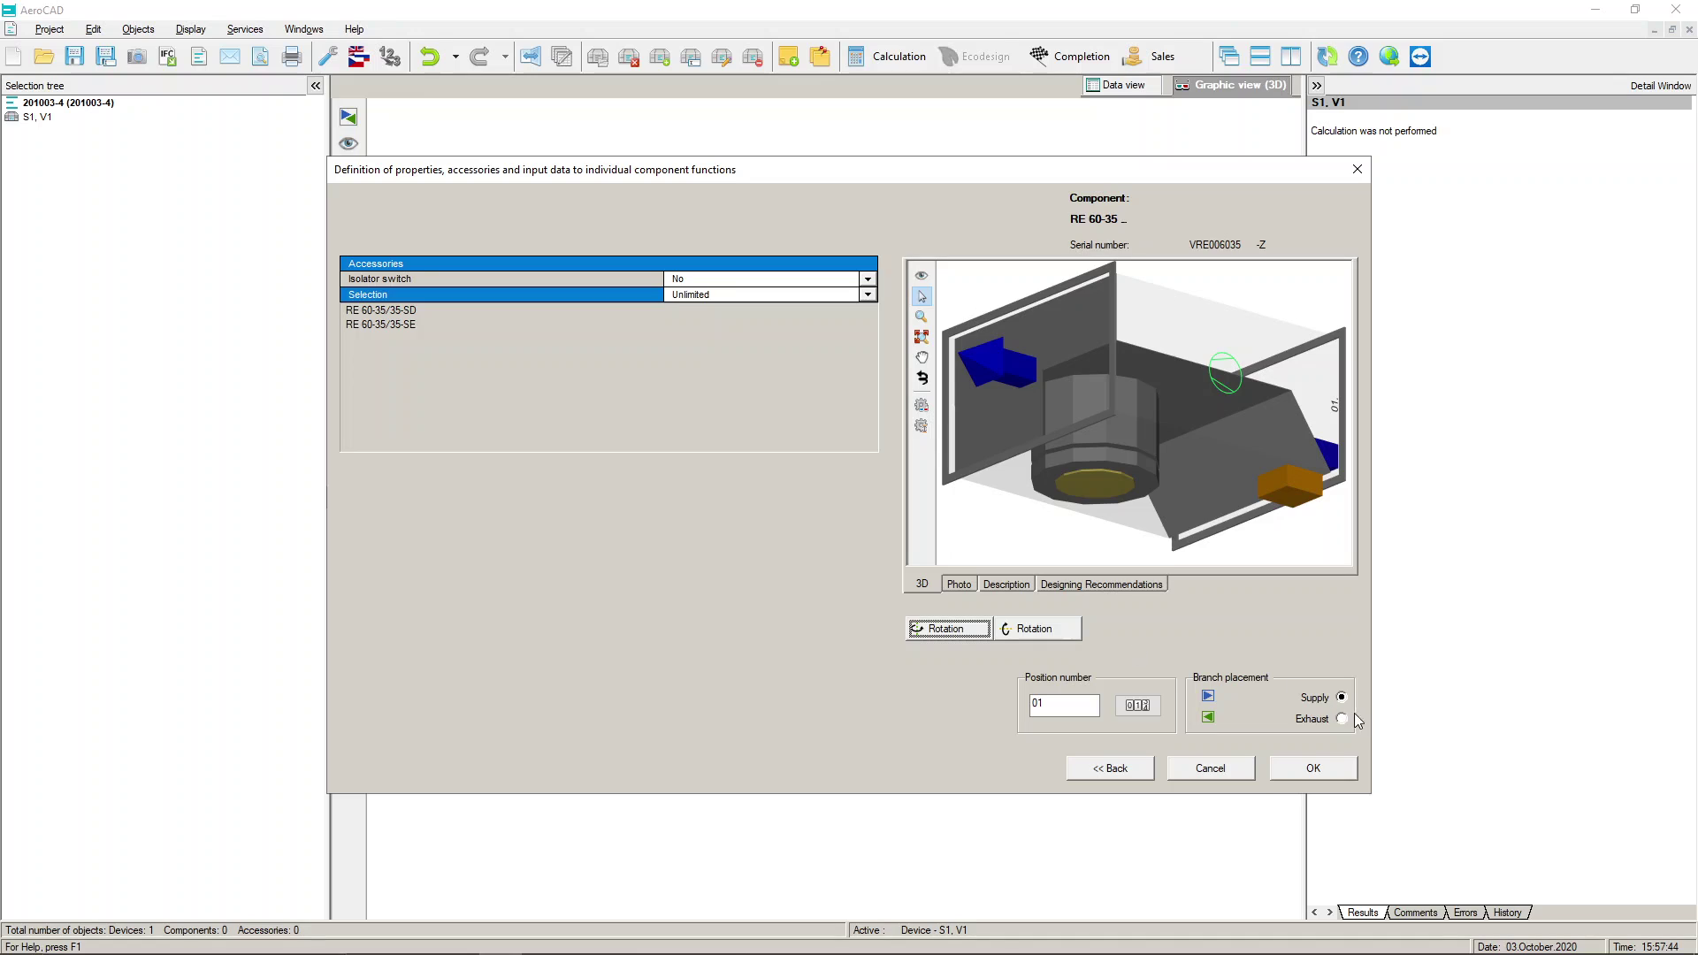
{"action": "left_click", "coordinate": [1007, 584]}
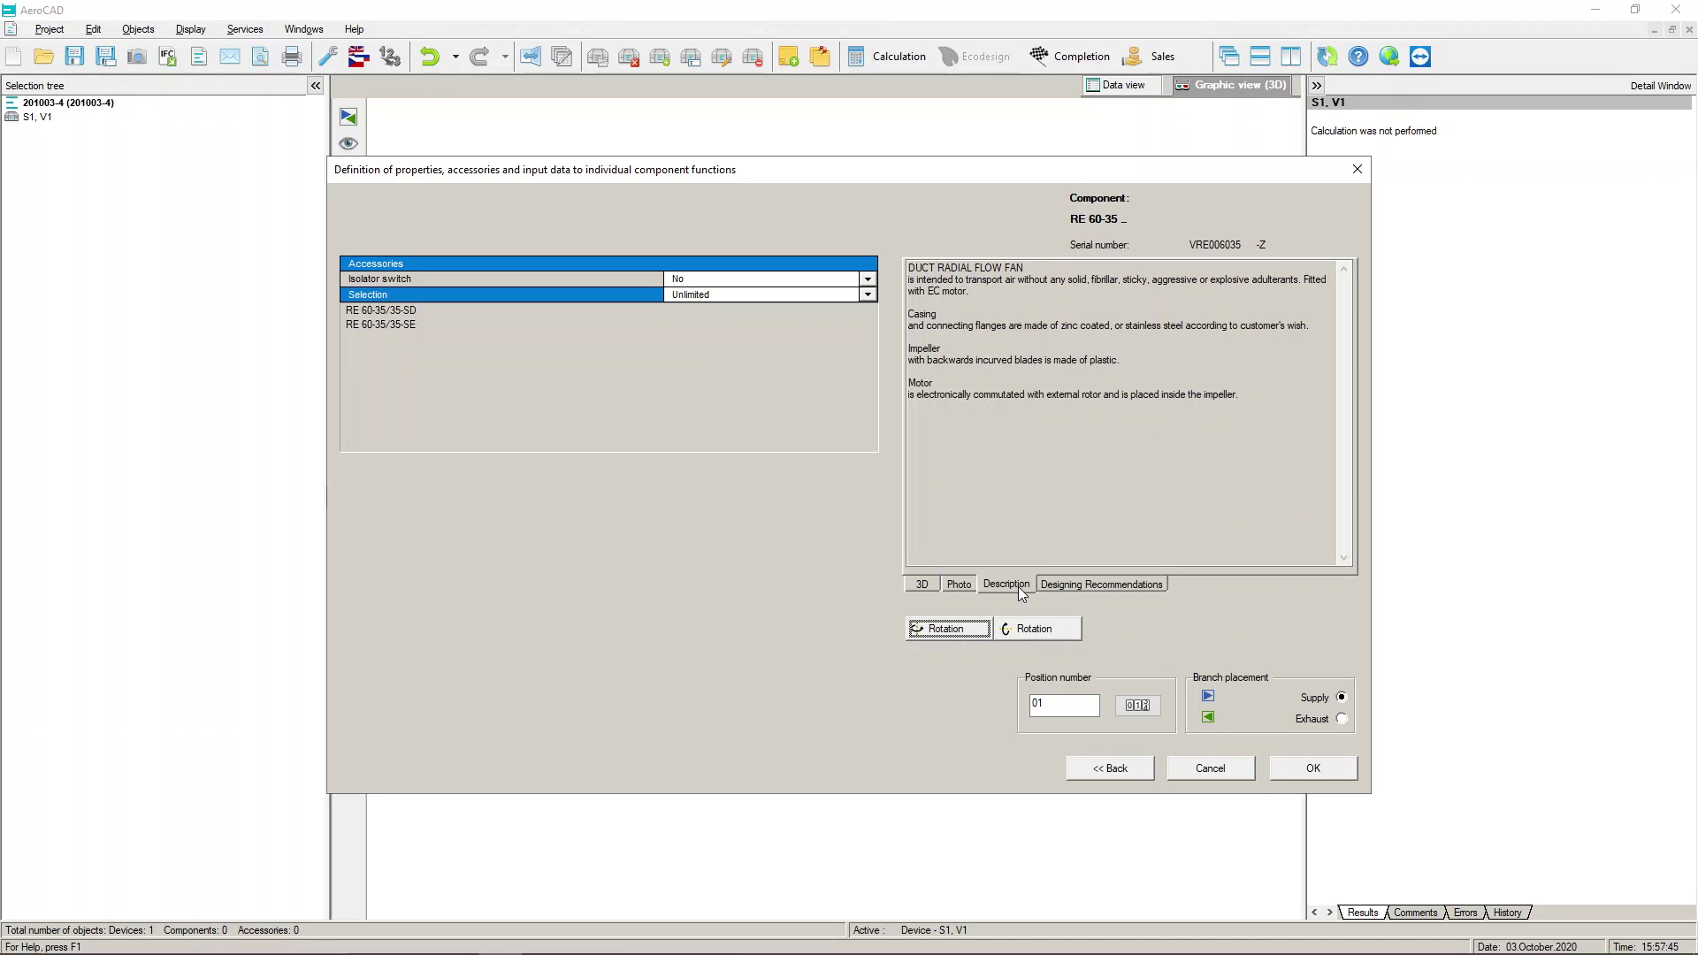
{"action": "left_click", "coordinate": [922, 584]}
{"action": "left_click", "coordinate": [1312, 766]}
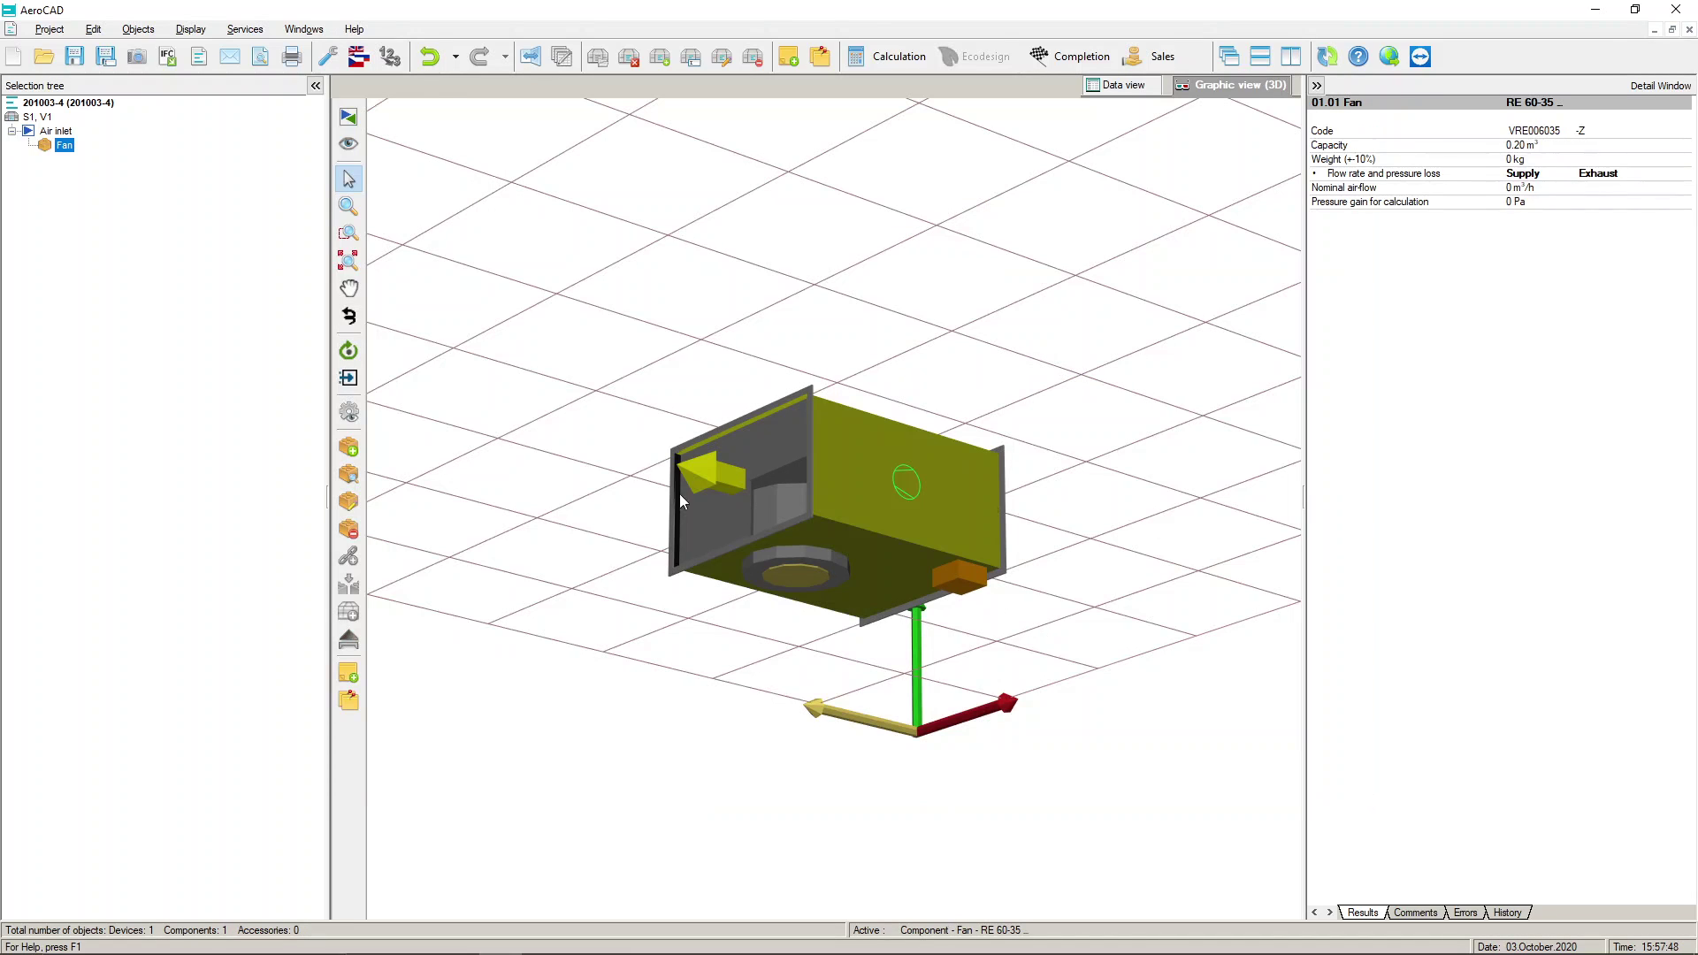
- Insert a DV 60-35 flexible connection with zinc-coated steel casing at the fan's outlet in the supply branch
{"action": "left_click", "coordinate": [353, 448]}
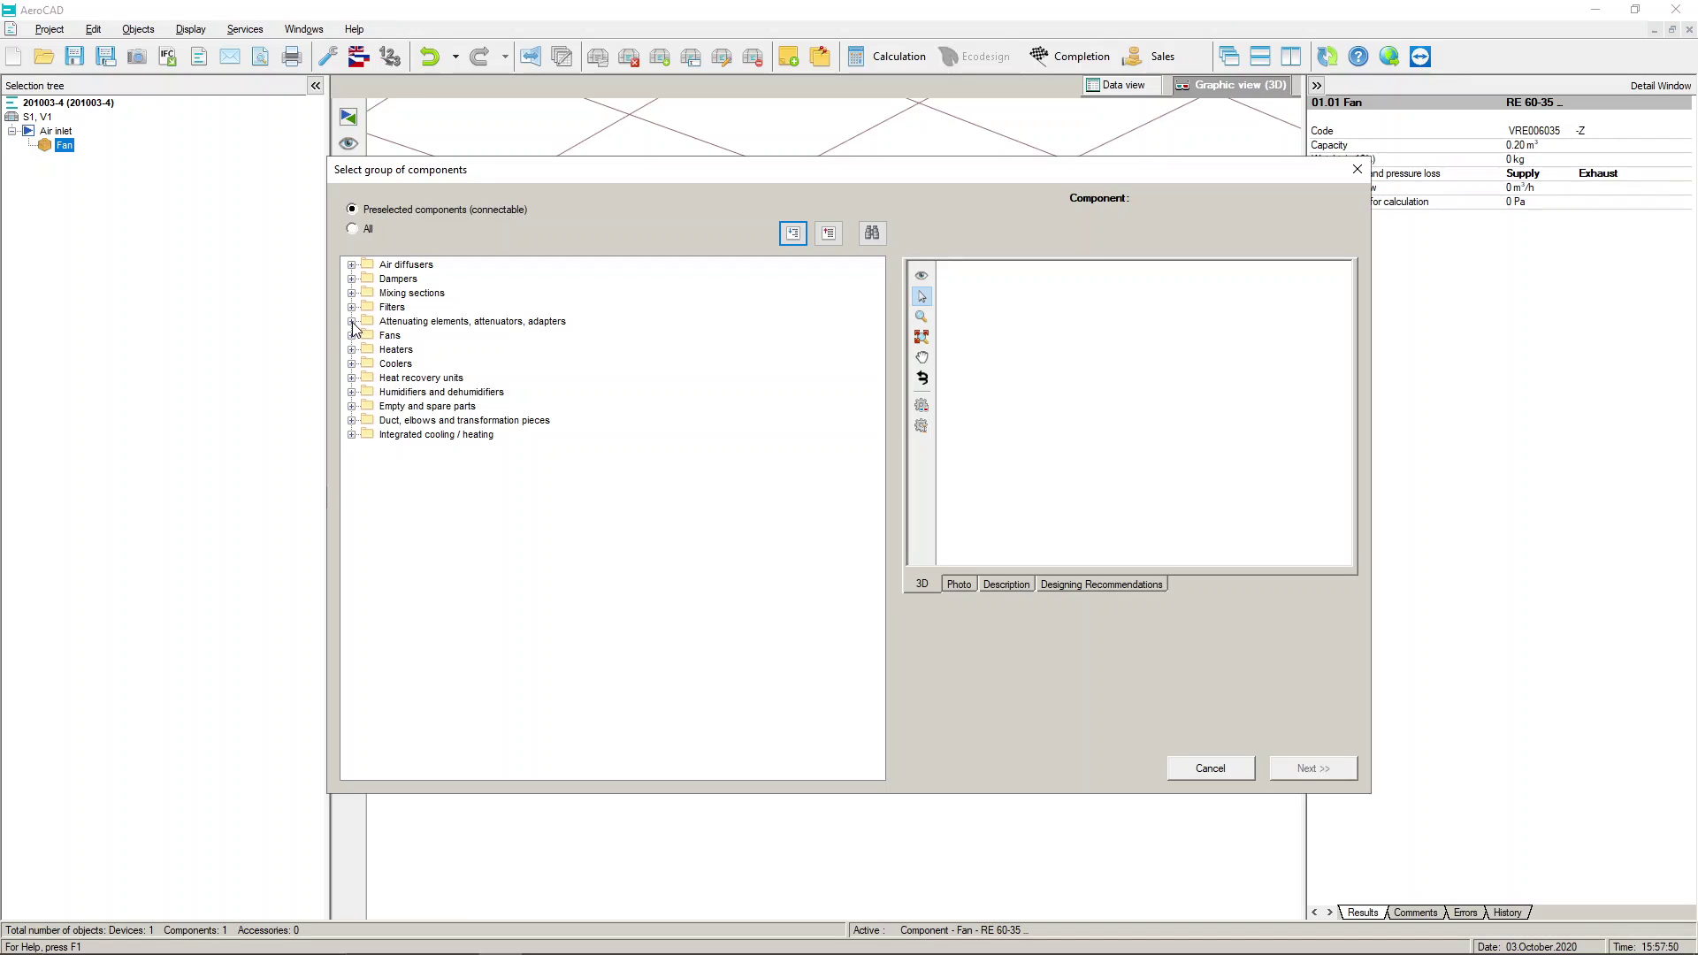
{"action": "left_click", "coordinate": [352, 321]}
{"action": "left_click", "coordinate": [369, 336]}
{"action": "left_click", "coordinate": [434, 349]}
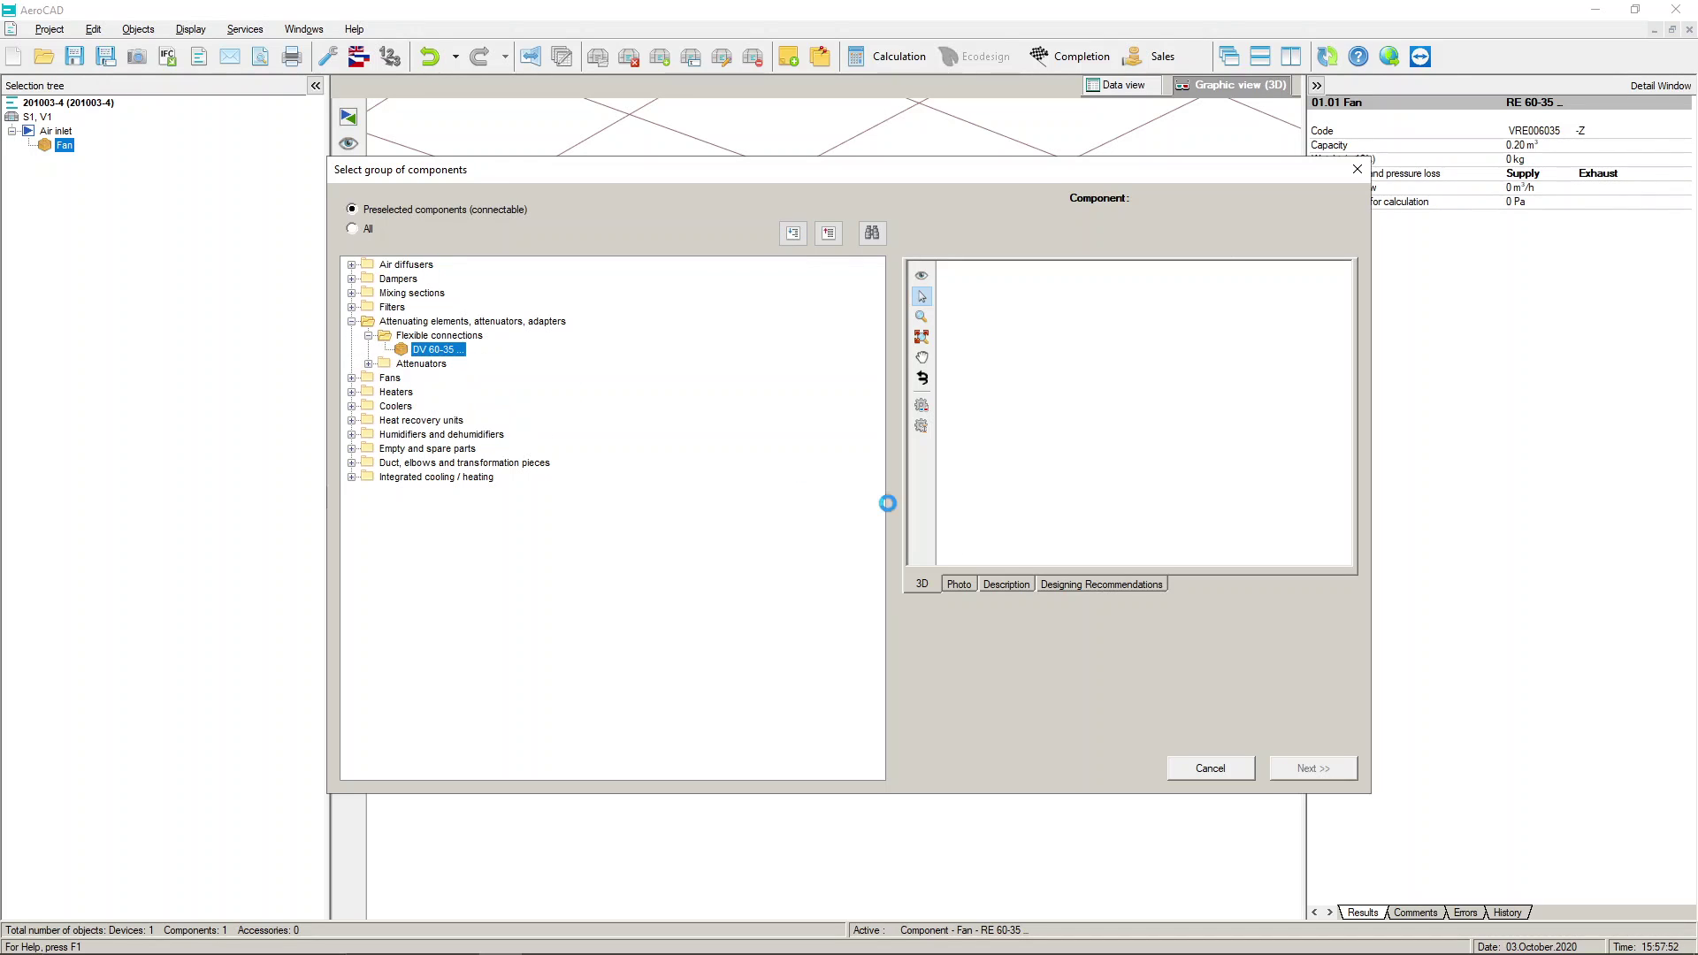
{"action": "left_click", "coordinate": [1309, 768]}
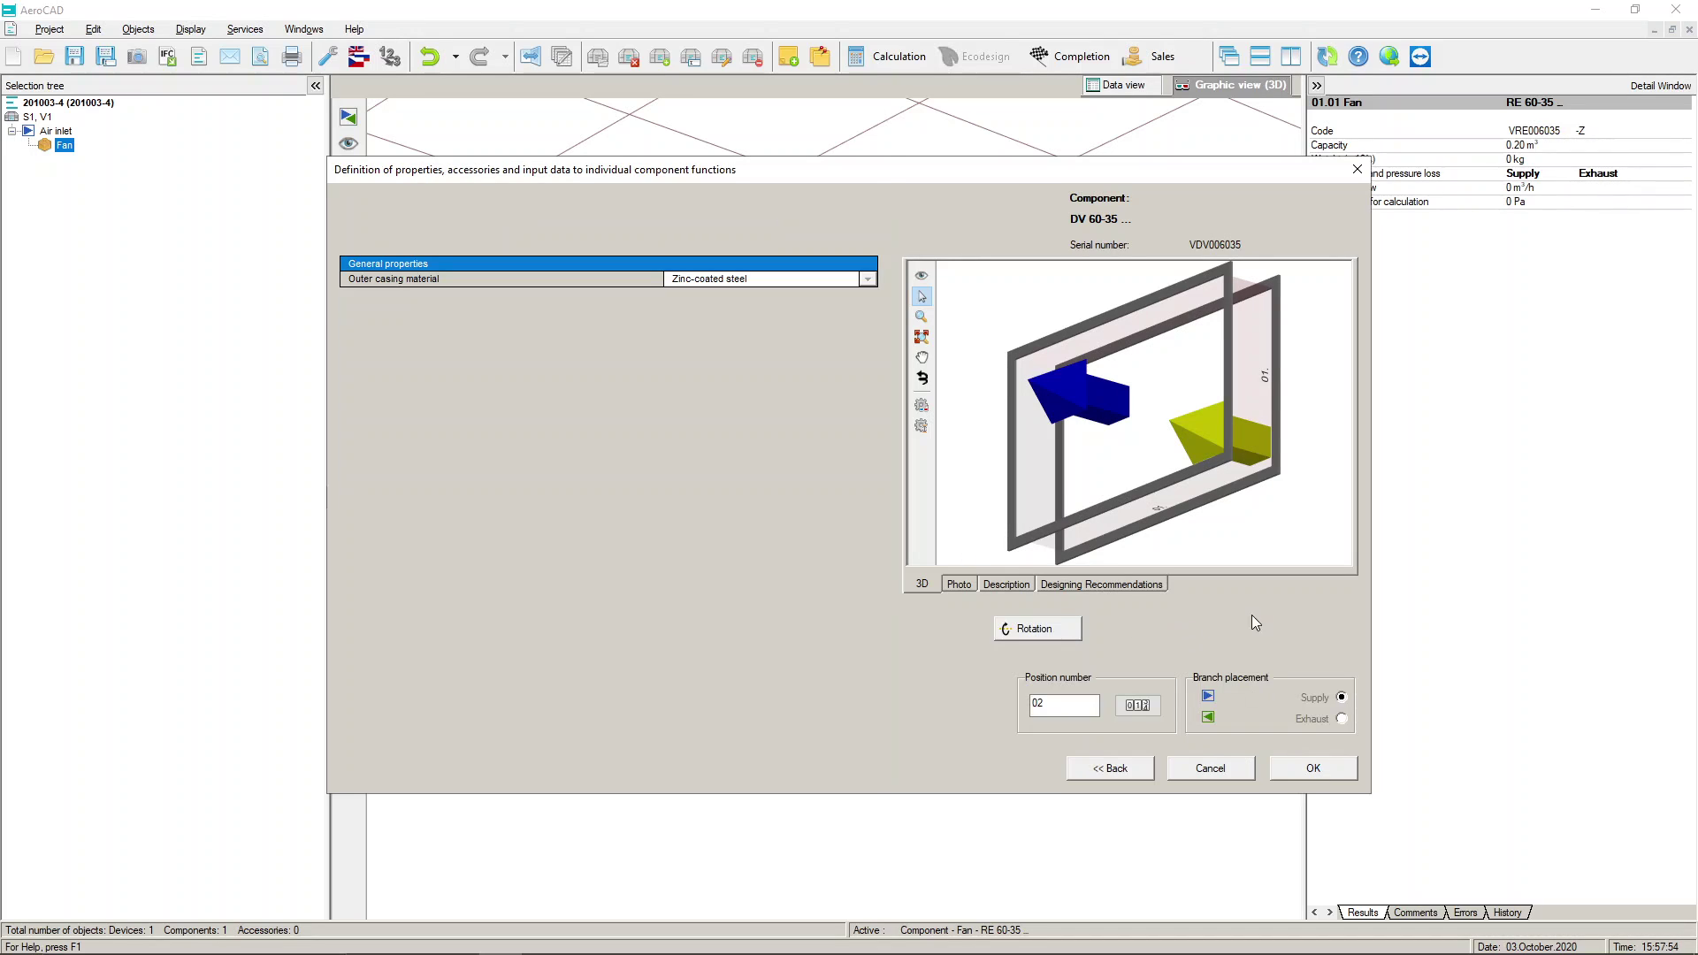
{"action": "left_click", "coordinate": [1313, 767]}
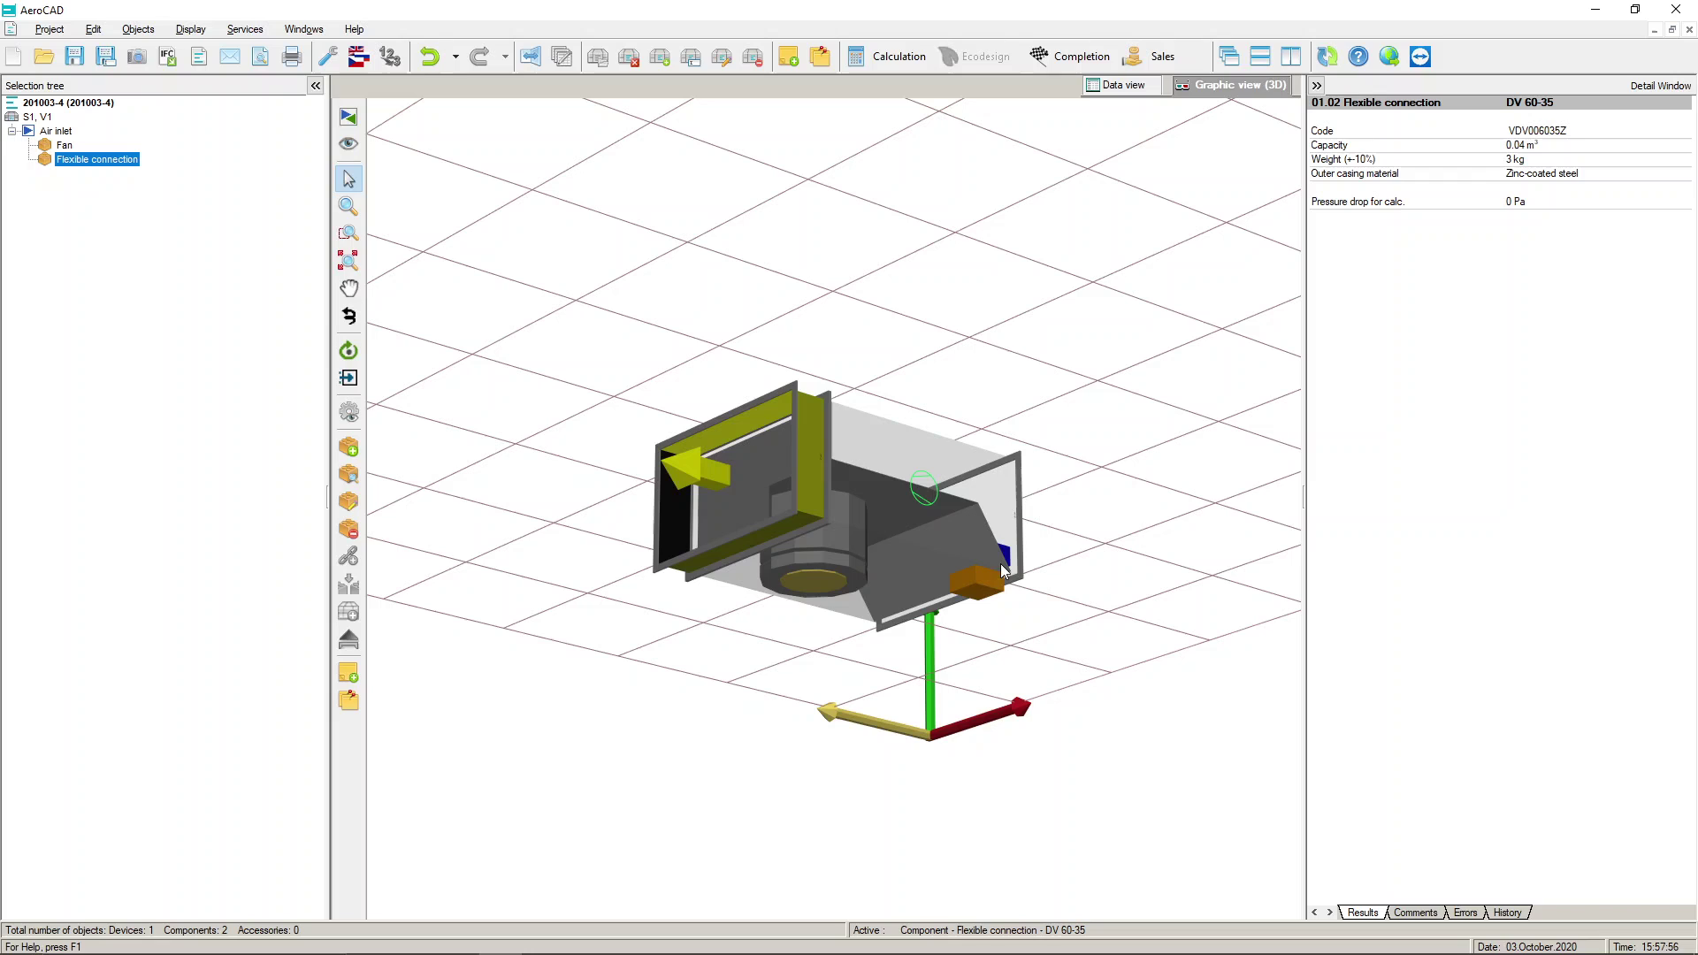
- Copy the DV 60-35 flexible connection and paste it onto the fan's inlet side
{"action": "right_click", "coordinate": [800, 504]}
{"action": "left_click", "coordinate": [820, 513]}
{"action": "middle_click_drag", "start_coordinate": [952, 514], "coordinate": [911, 508]}
{"action": "key", "text": "Escape"}
{"action": "left_click", "coordinate": [1027, 471]}
{"action": "right_click", "coordinate": [1027, 471]}
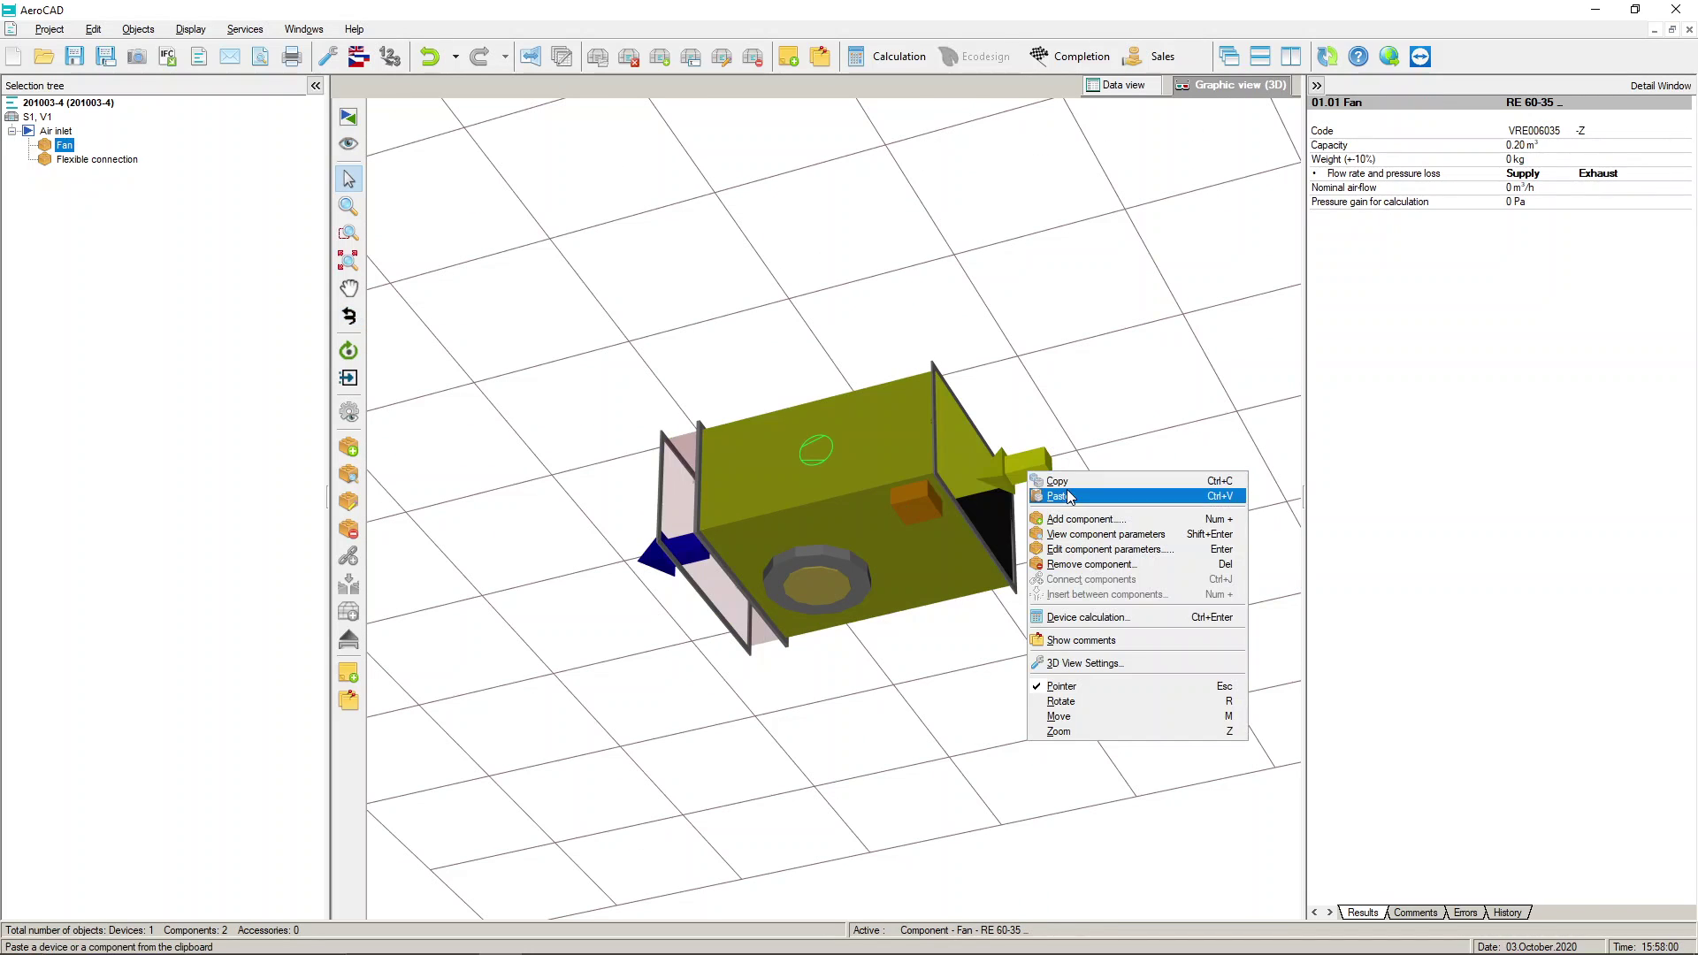
{"action": "left_click", "coordinate": [1068, 492]}
{"action": "mouse_move", "coordinate": [842, 452]}
{"action": "middle_mouse_down"}
{"action": "mouse_move", "coordinate": [885, 452]}
{"action": "mouse_move", "coordinate": [865, 451]}
{"action": "middle_mouse_up"}
{"action": "key", "text": "Escape"}
- Start adding a KFD 60-35 bag filter before the inlet-side flexible connection and try its rotation options
{"action": "left_click", "coordinate": [348, 447]}
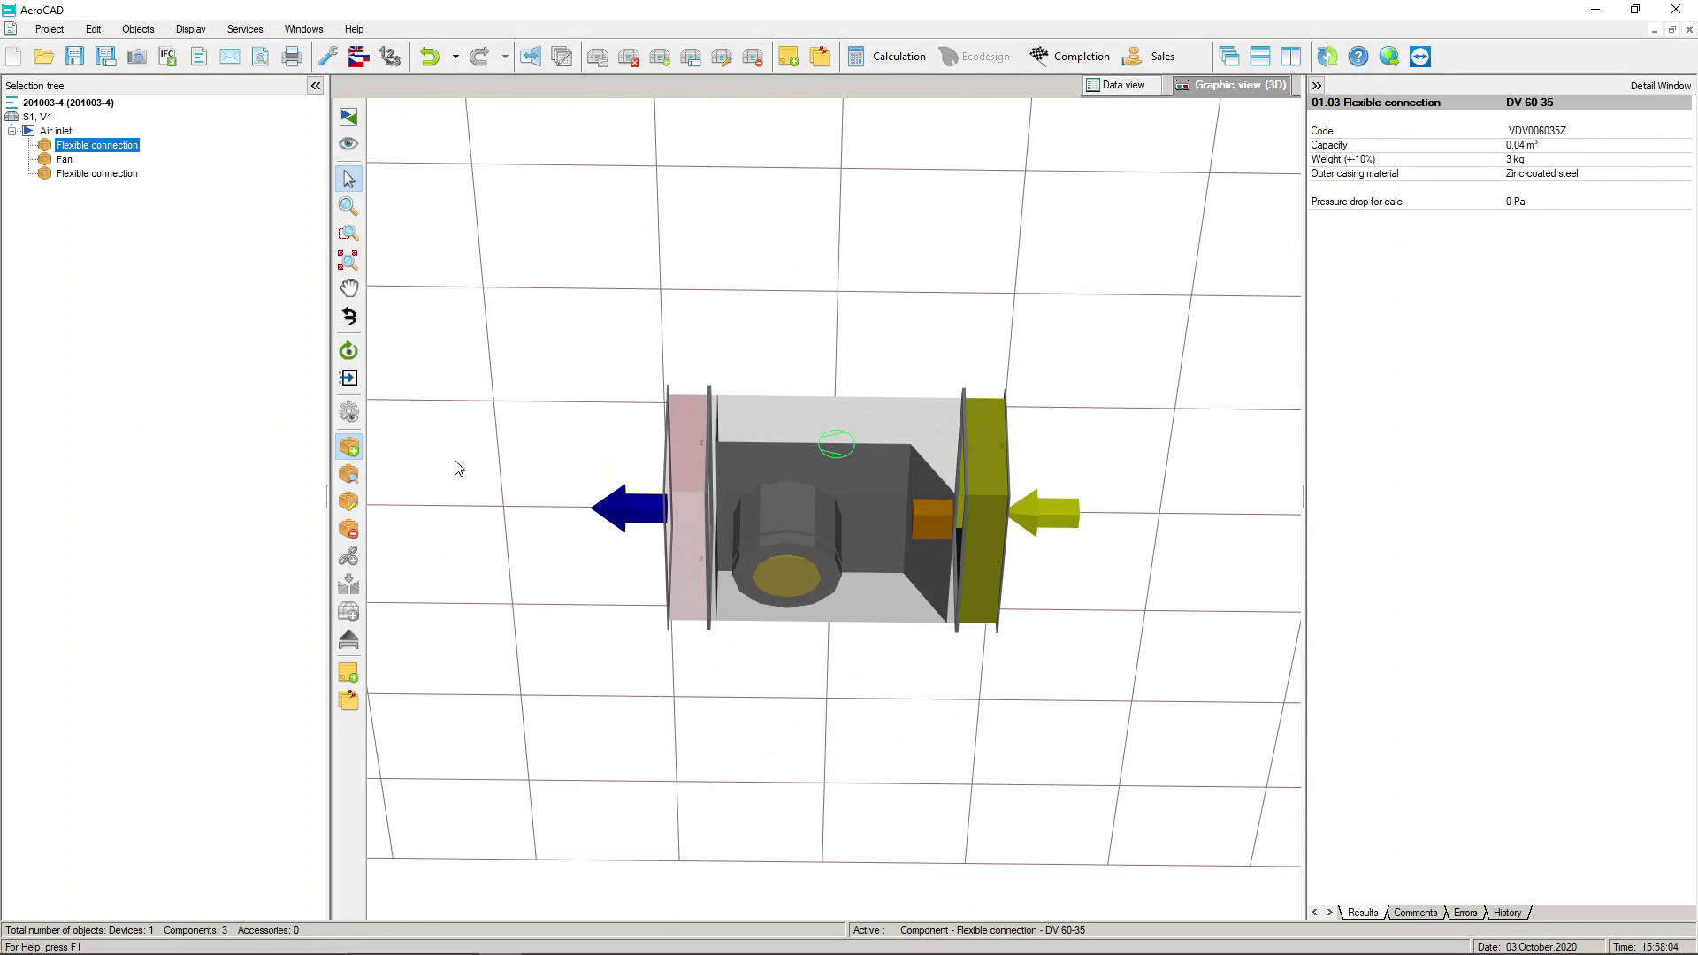
{"action": "left_click", "coordinate": [353, 306]}
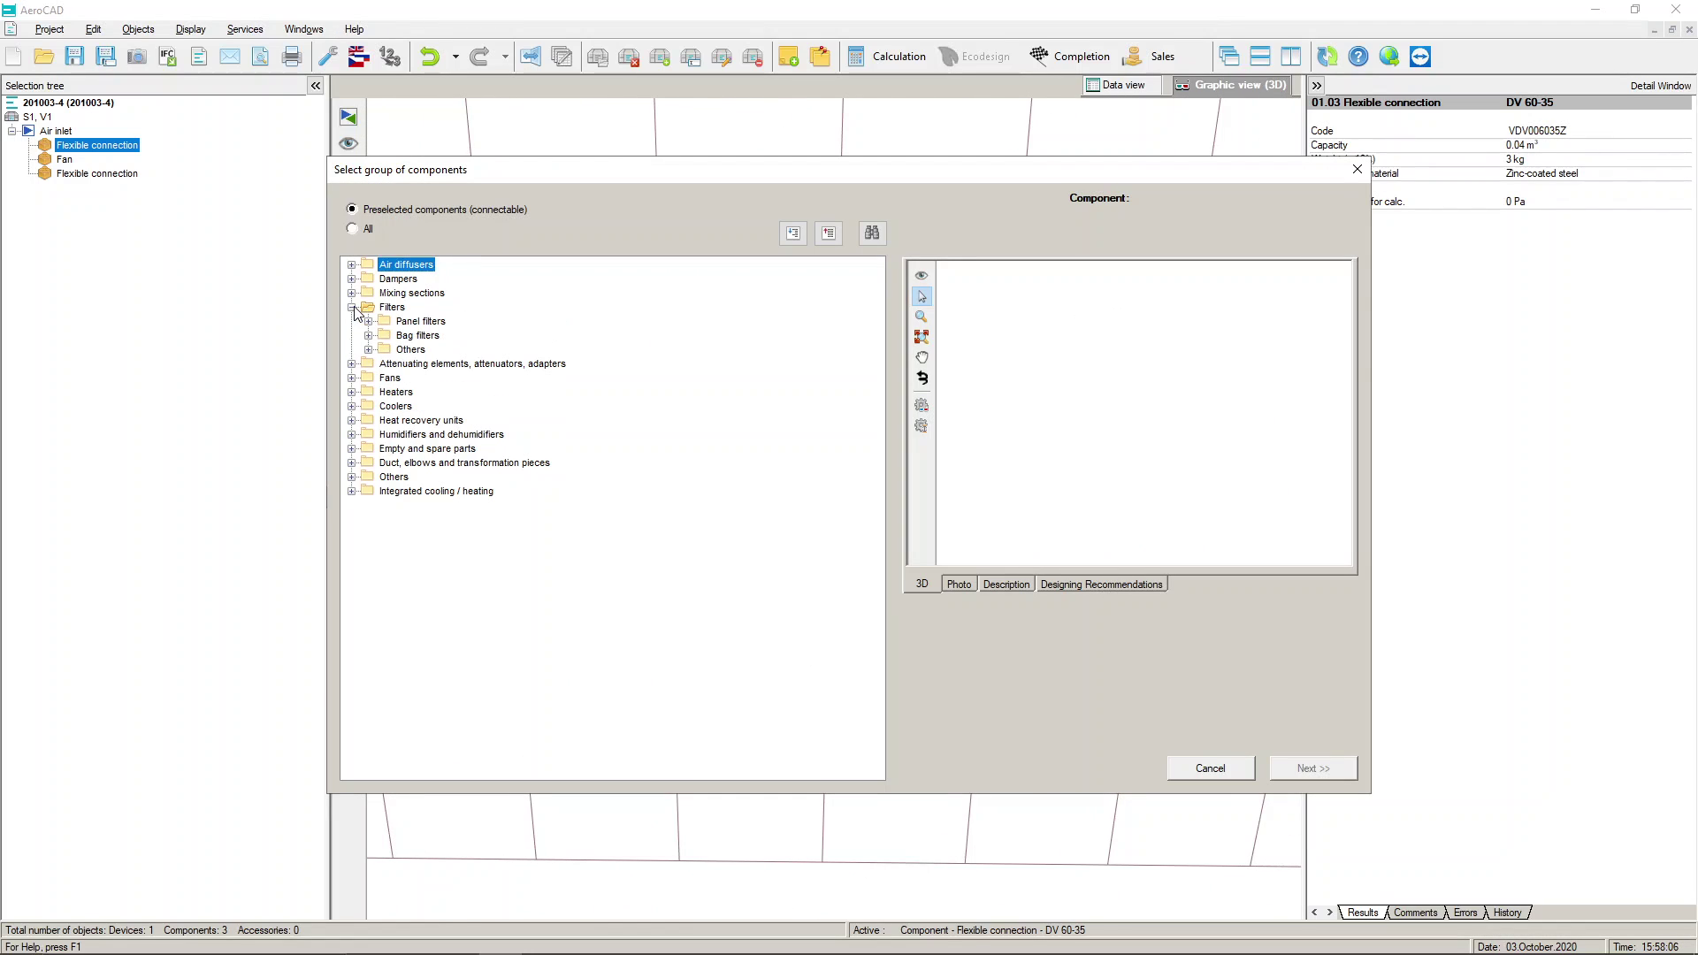
{"action": "left_click", "coordinate": [368, 335]}
{"action": "left_click", "coordinate": [438, 349]}
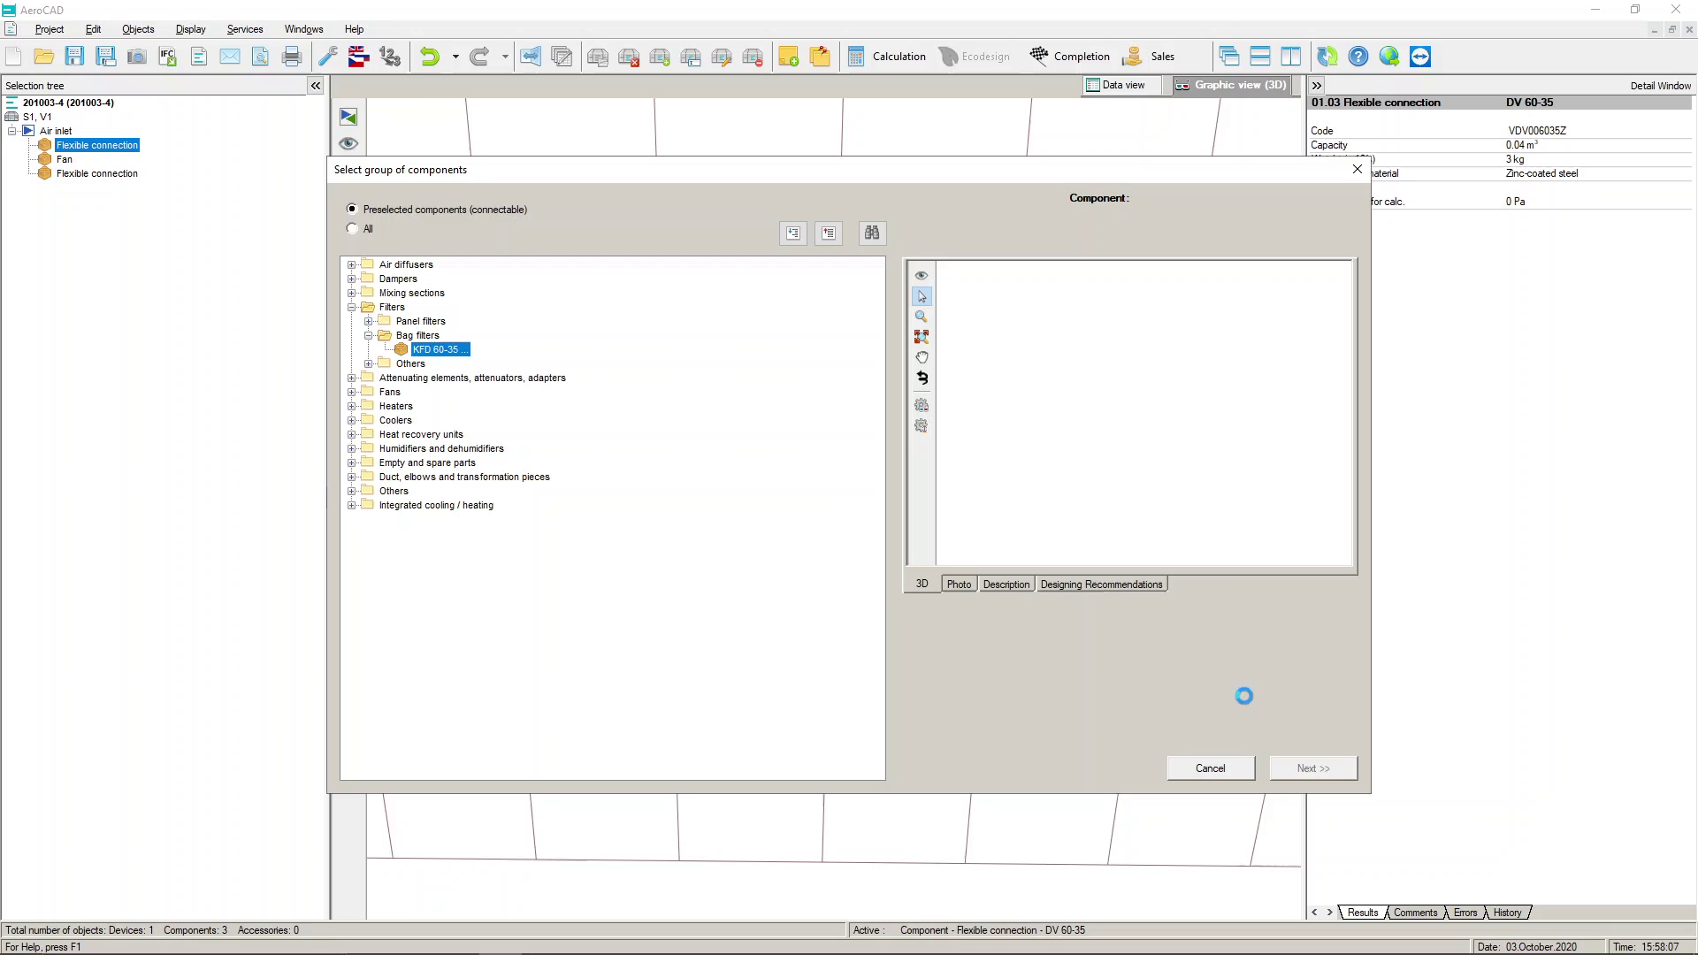
{"action": "left_click", "coordinate": [1311, 768]}
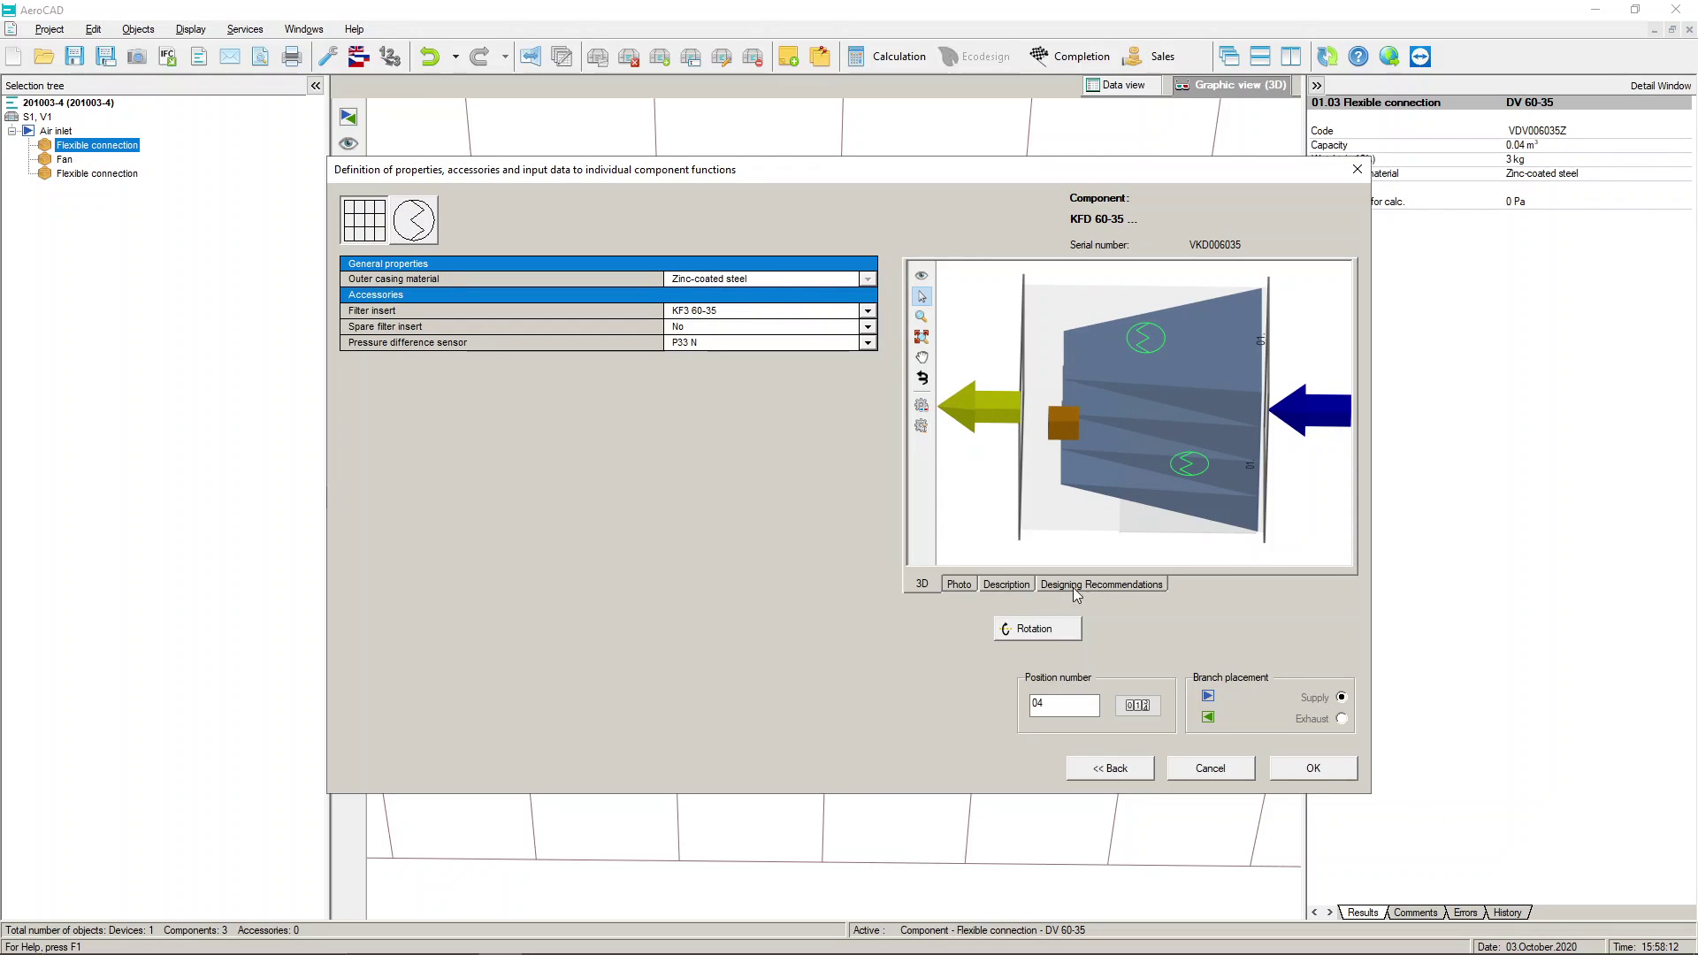
{"action": "left_click", "coordinate": [1037, 629]}
{"action": "left_click", "coordinate": [1038, 630]}
- Compare the available filter inserts for the bag filter and set the insert to KF5 60-35
{"action": "left_click", "coordinate": [868, 312]}
{"action": "left_click", "coordinate": [579, 414]}
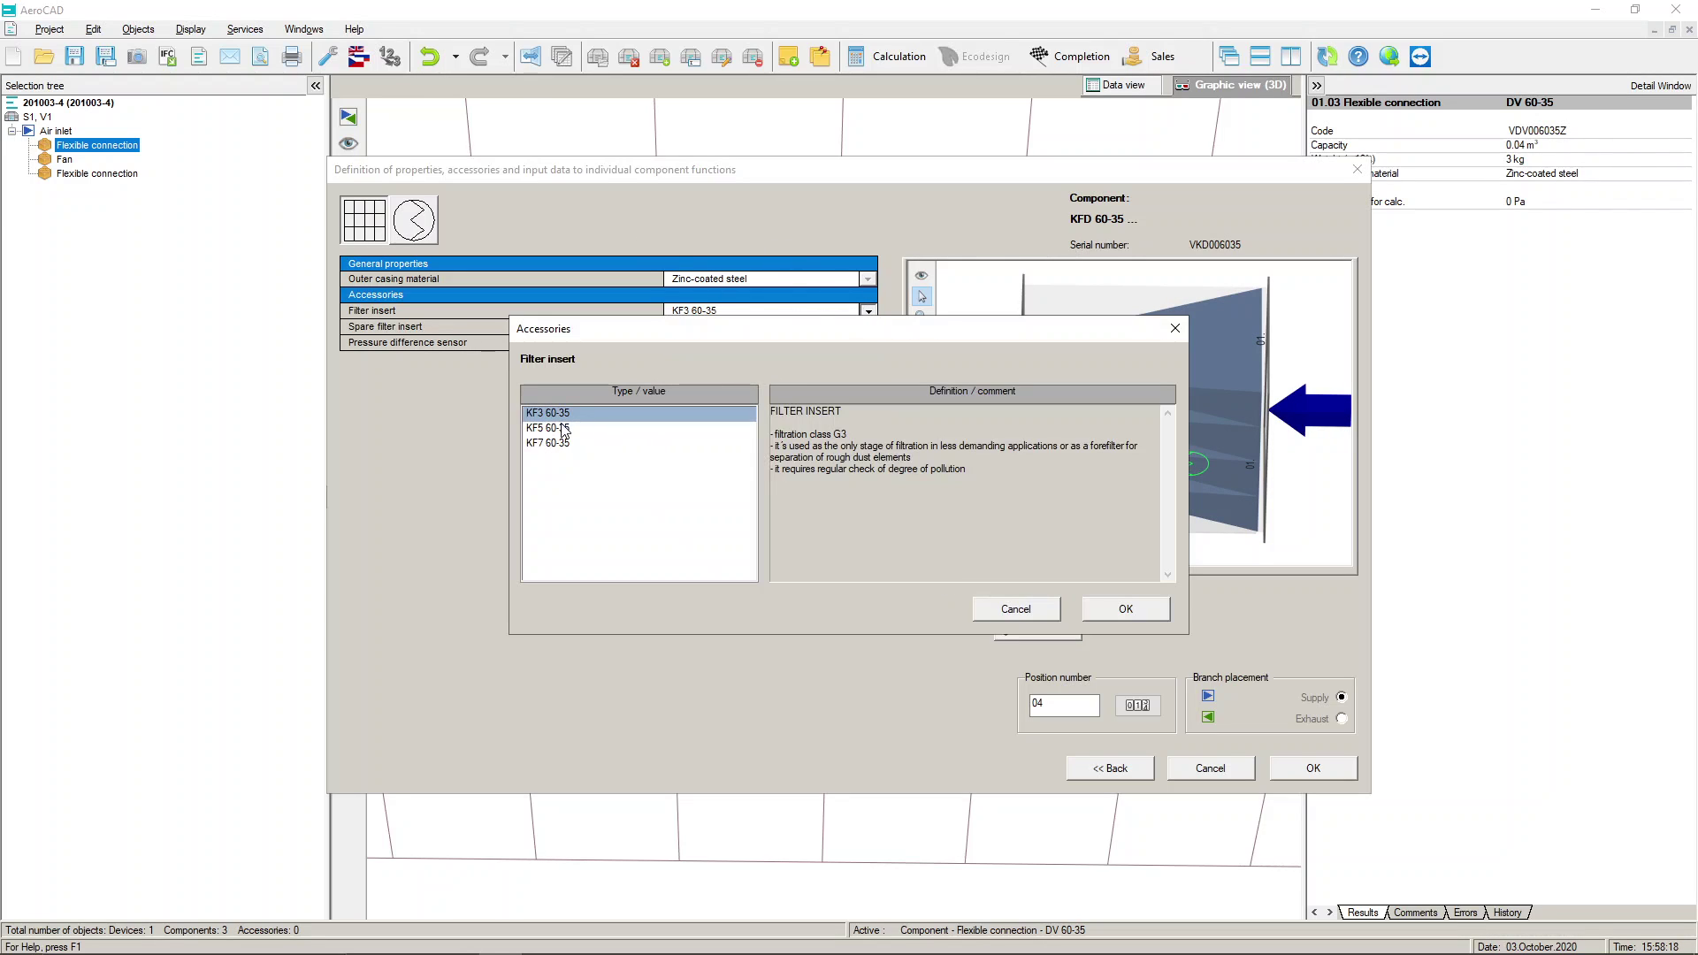
{"action": "left_click", "coordinate": [559, 428]}
{"action": "left_click", "coordinate": [559, 443]}
{"action": "left_click", "coordinate": [560, 429]}
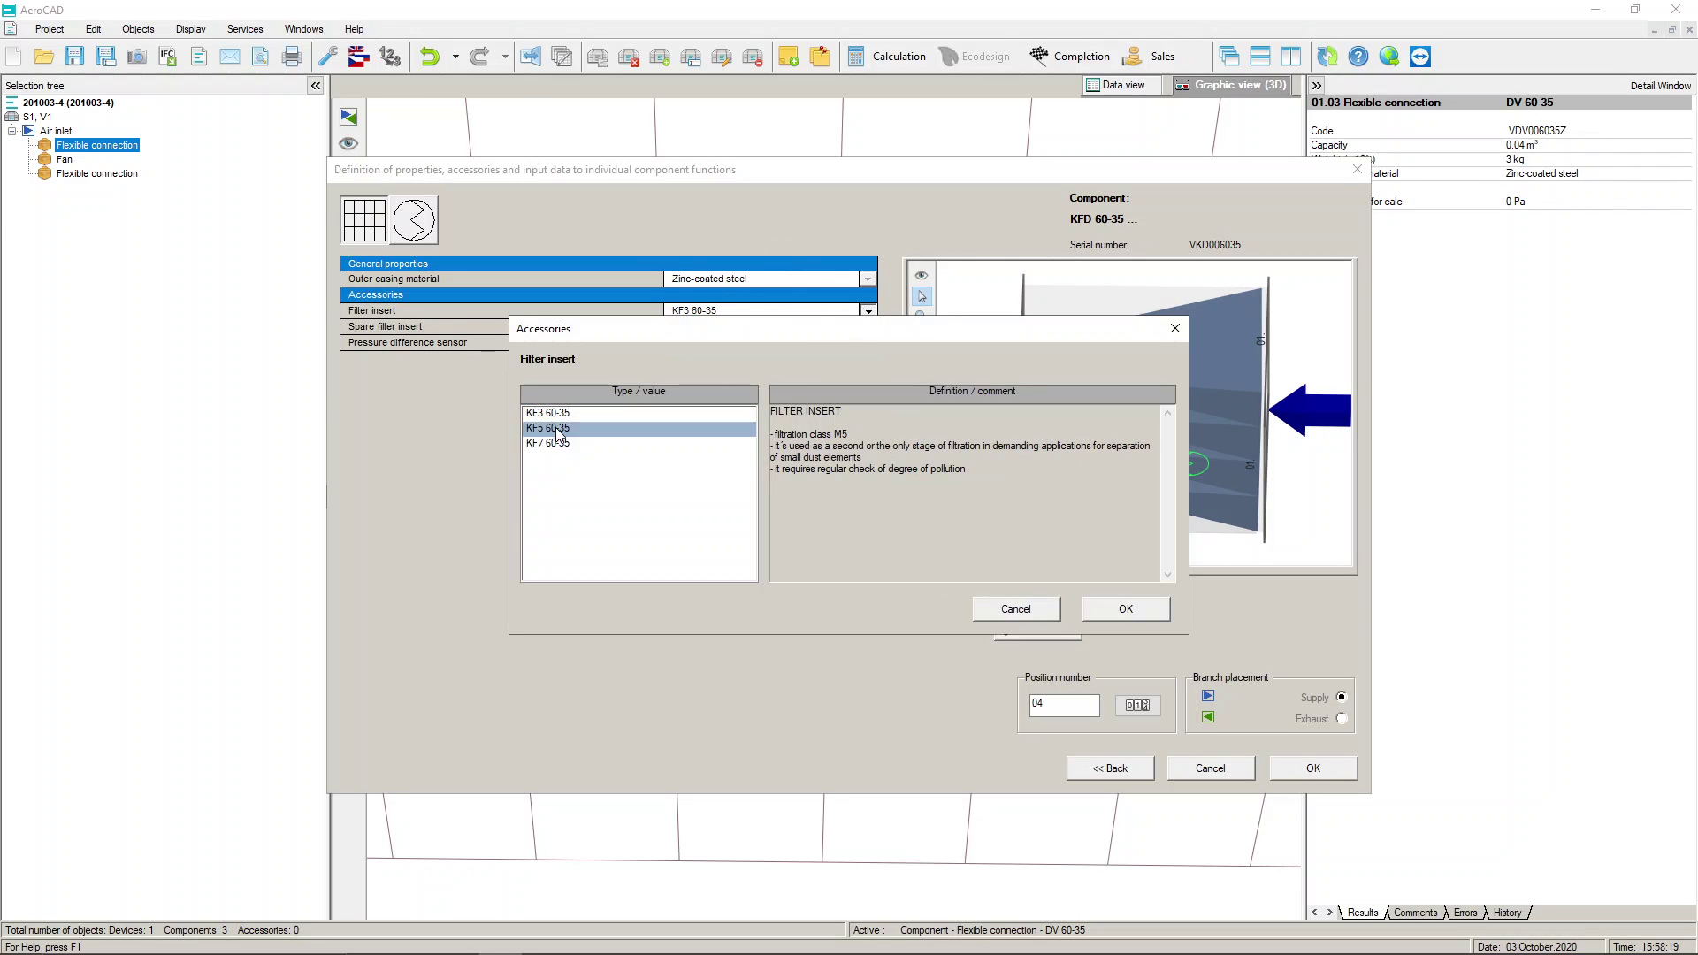
{"action": "left_click", "coordinate": [1155, 613]}
- Review the spare filter insert and pressure difference sensor options without applying any, and insert the KFD 60-35 filter
{"action": "left_click", "coordinate": [867, 328]}
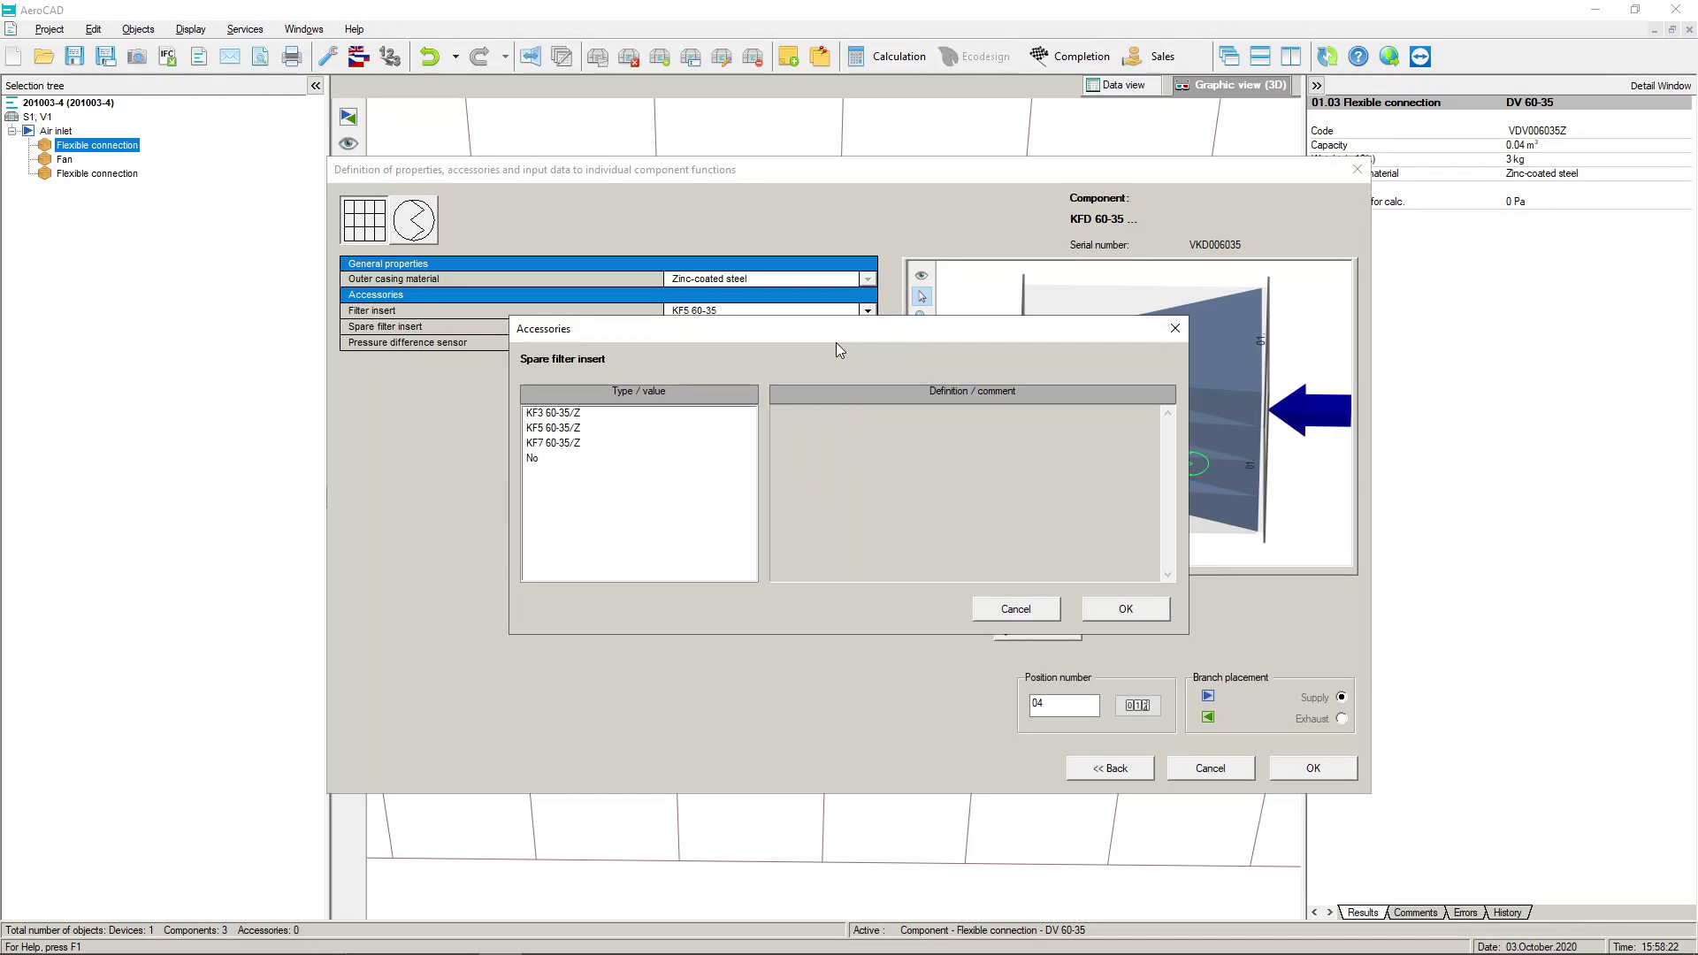
{"action": "left_click", "coordinate": [575, 415]}
{"action": "left_click", "coordinate": [638, 432]}
{"action": "left_click", "coordinate": [643, 446]}
{"action": "left_click", "coordinate": [556, 459]}
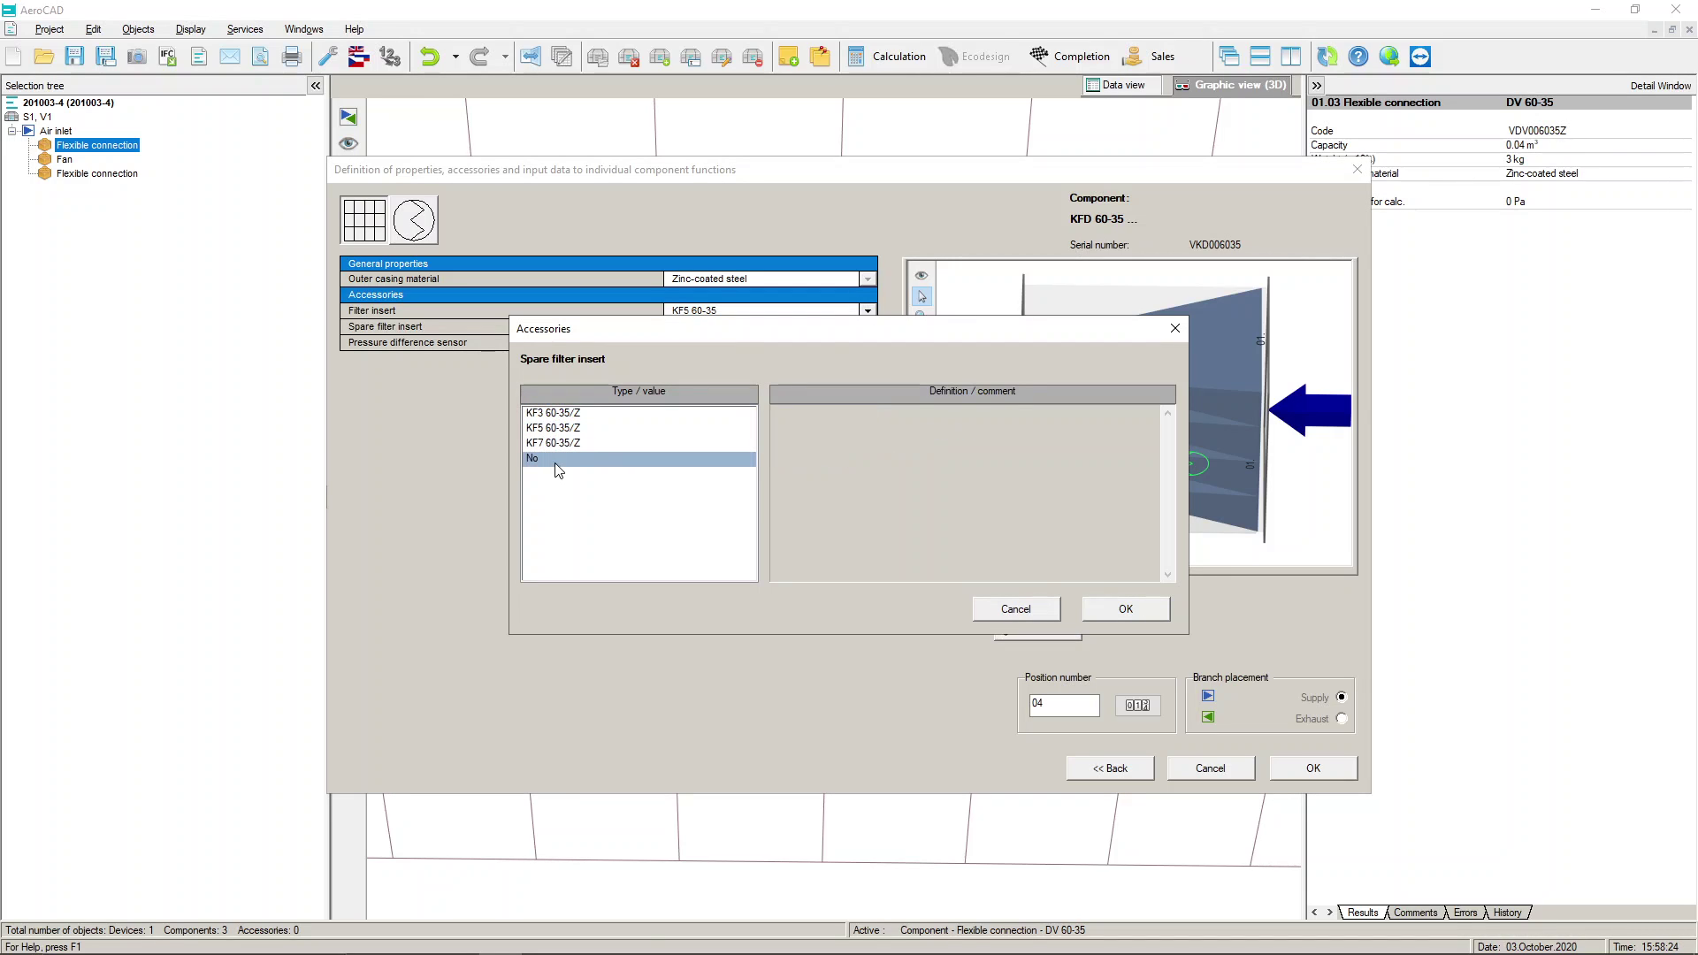
{"action": "left_click", "coordinate": [1015, 610]}
{"action": "left_click", "coordinate": [871, 344]}
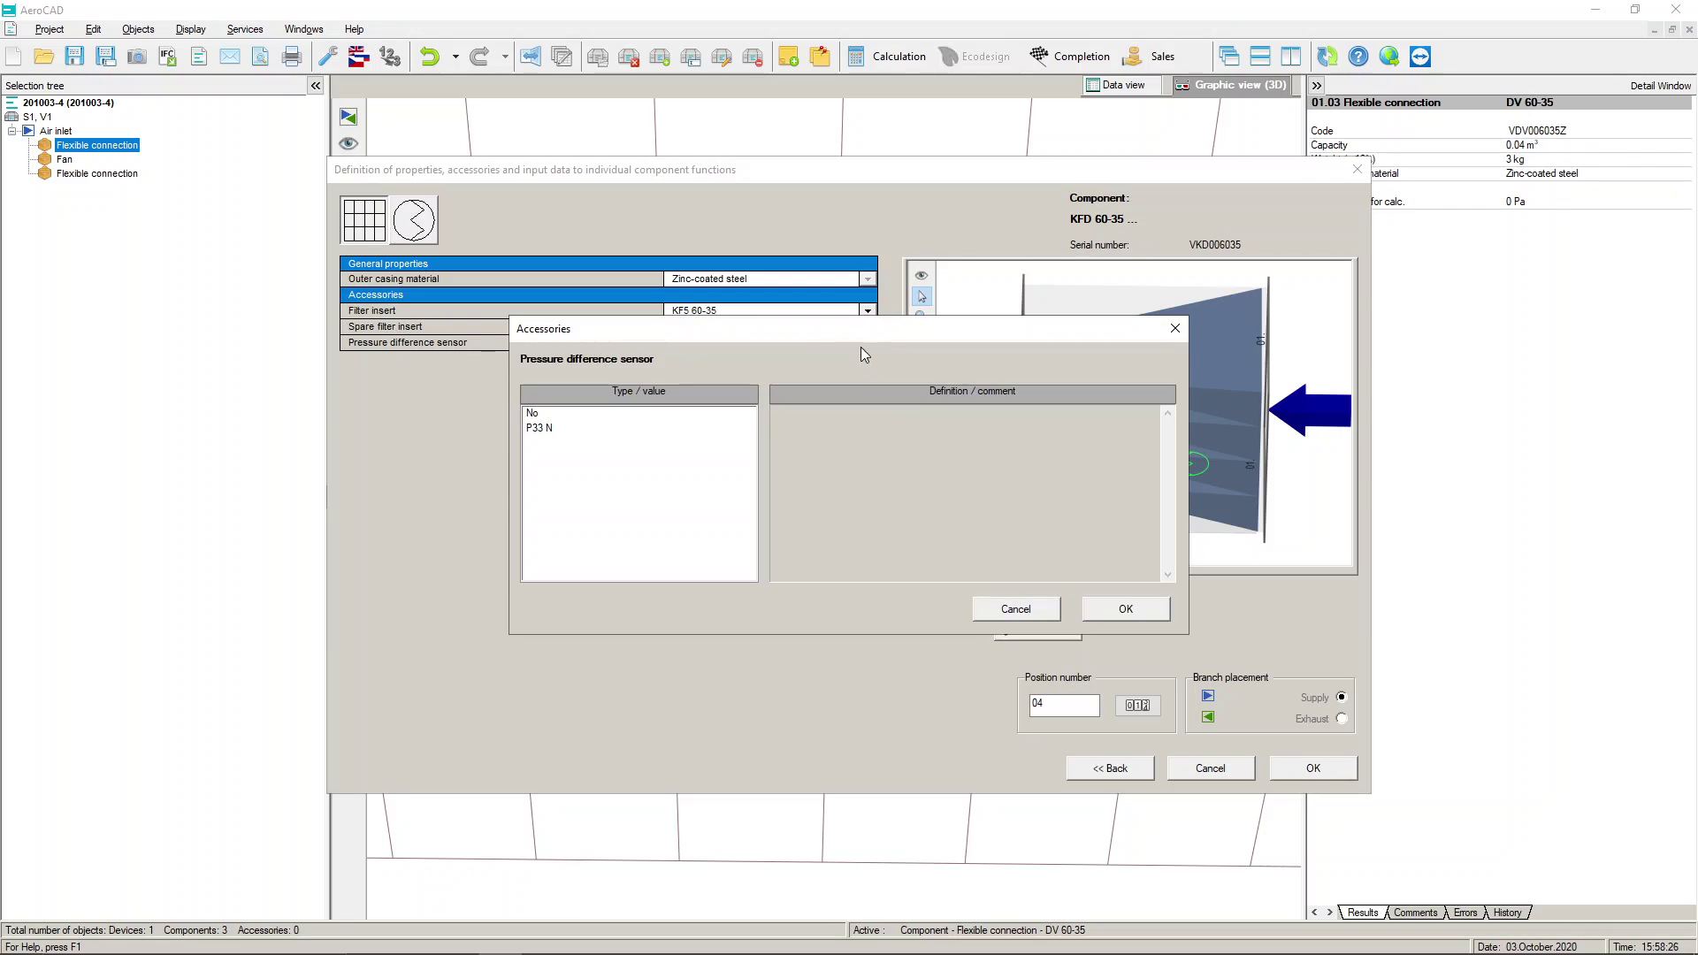
{"action": "left_click", "coordinate": [627, 431]}
{"action": "left_click", "coordinate": [1044, 608]}
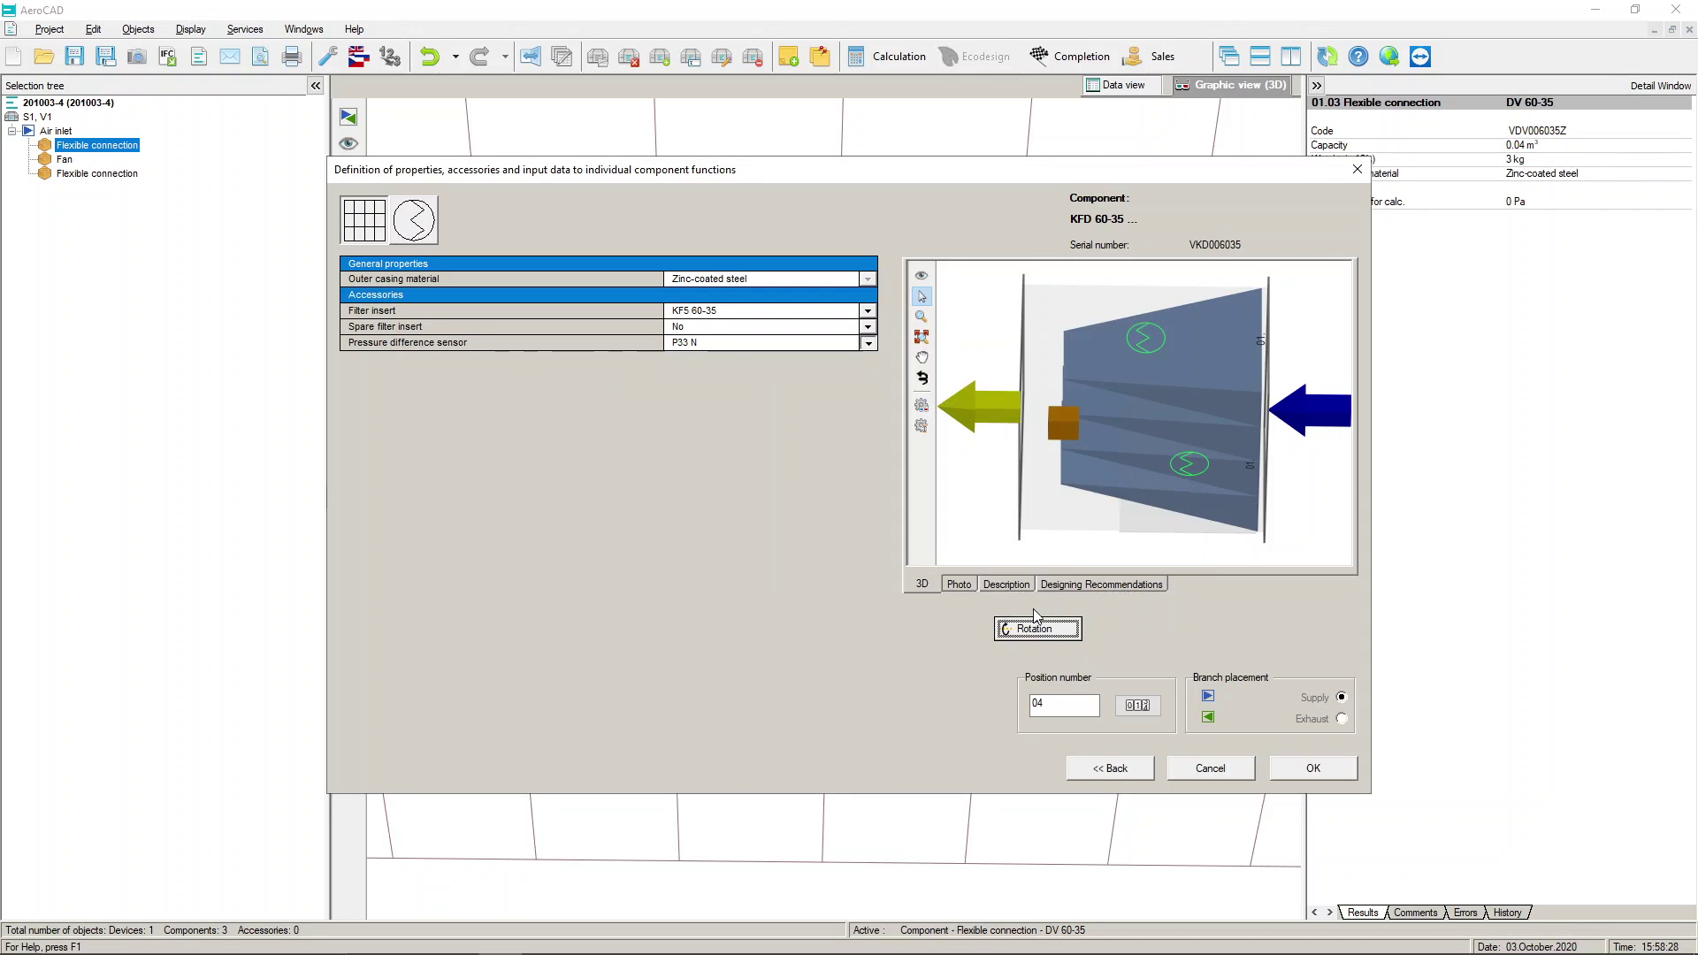
{"action": "left_click", "coordinate": [1311, 773]}
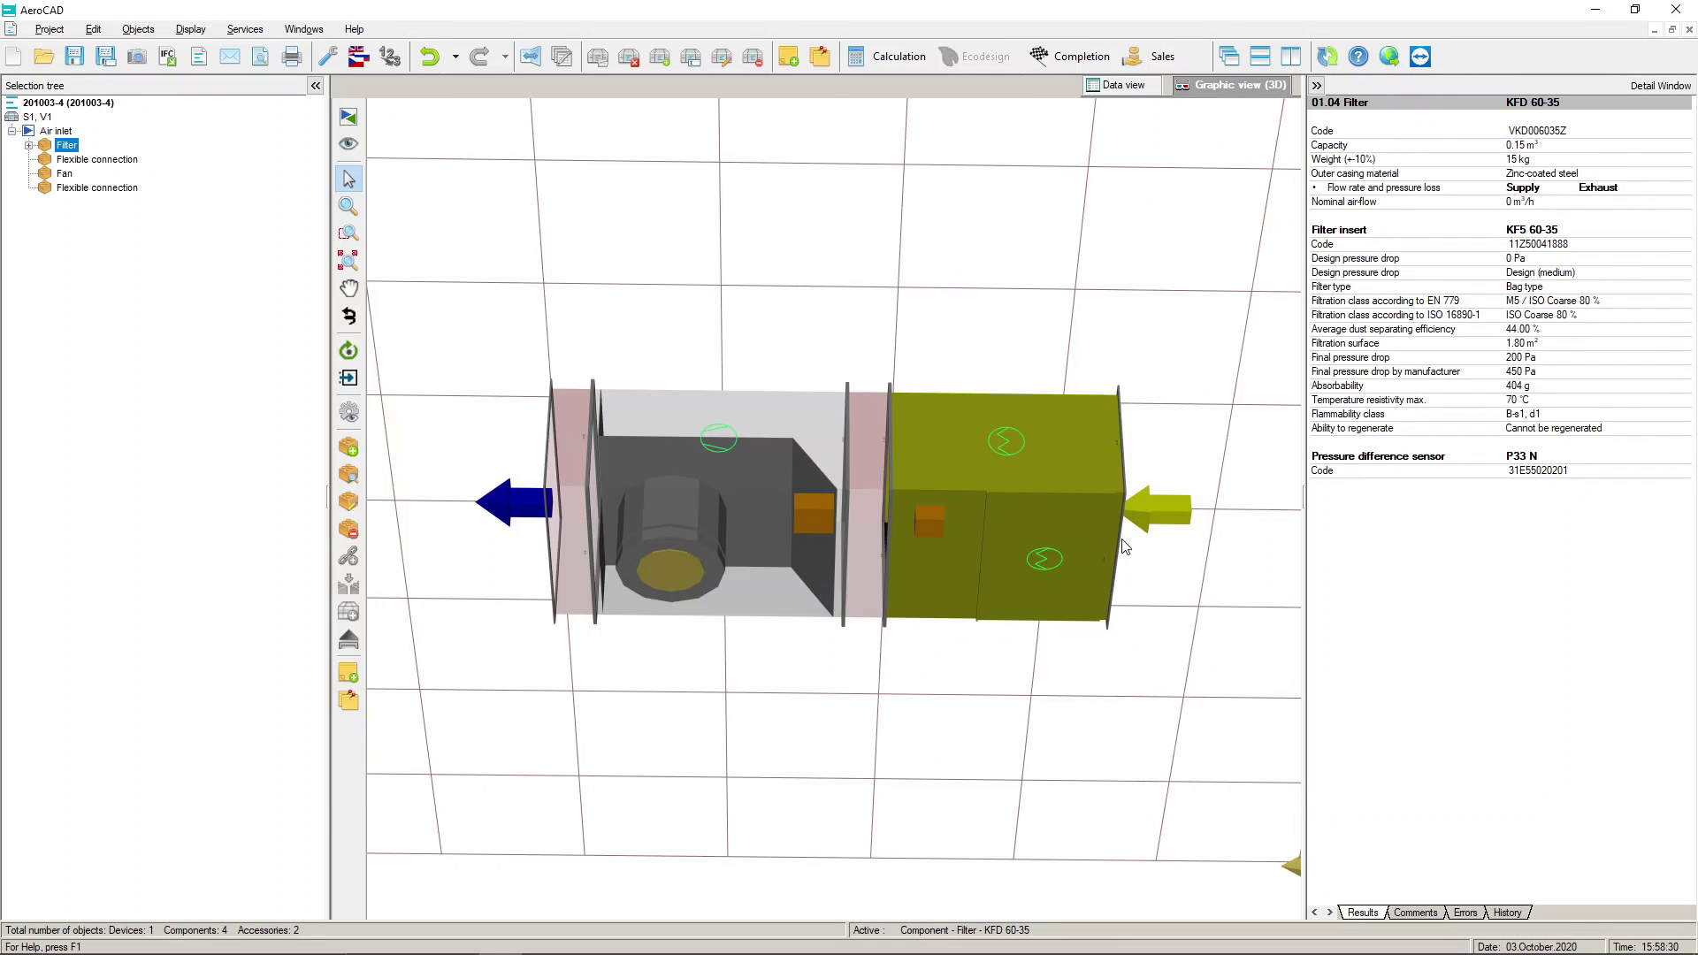
- Add an LKSF 60-35 blending damper with actuator before the filter, trying its rotation
{"action": "left_click", "coordinate": [349, 448]}
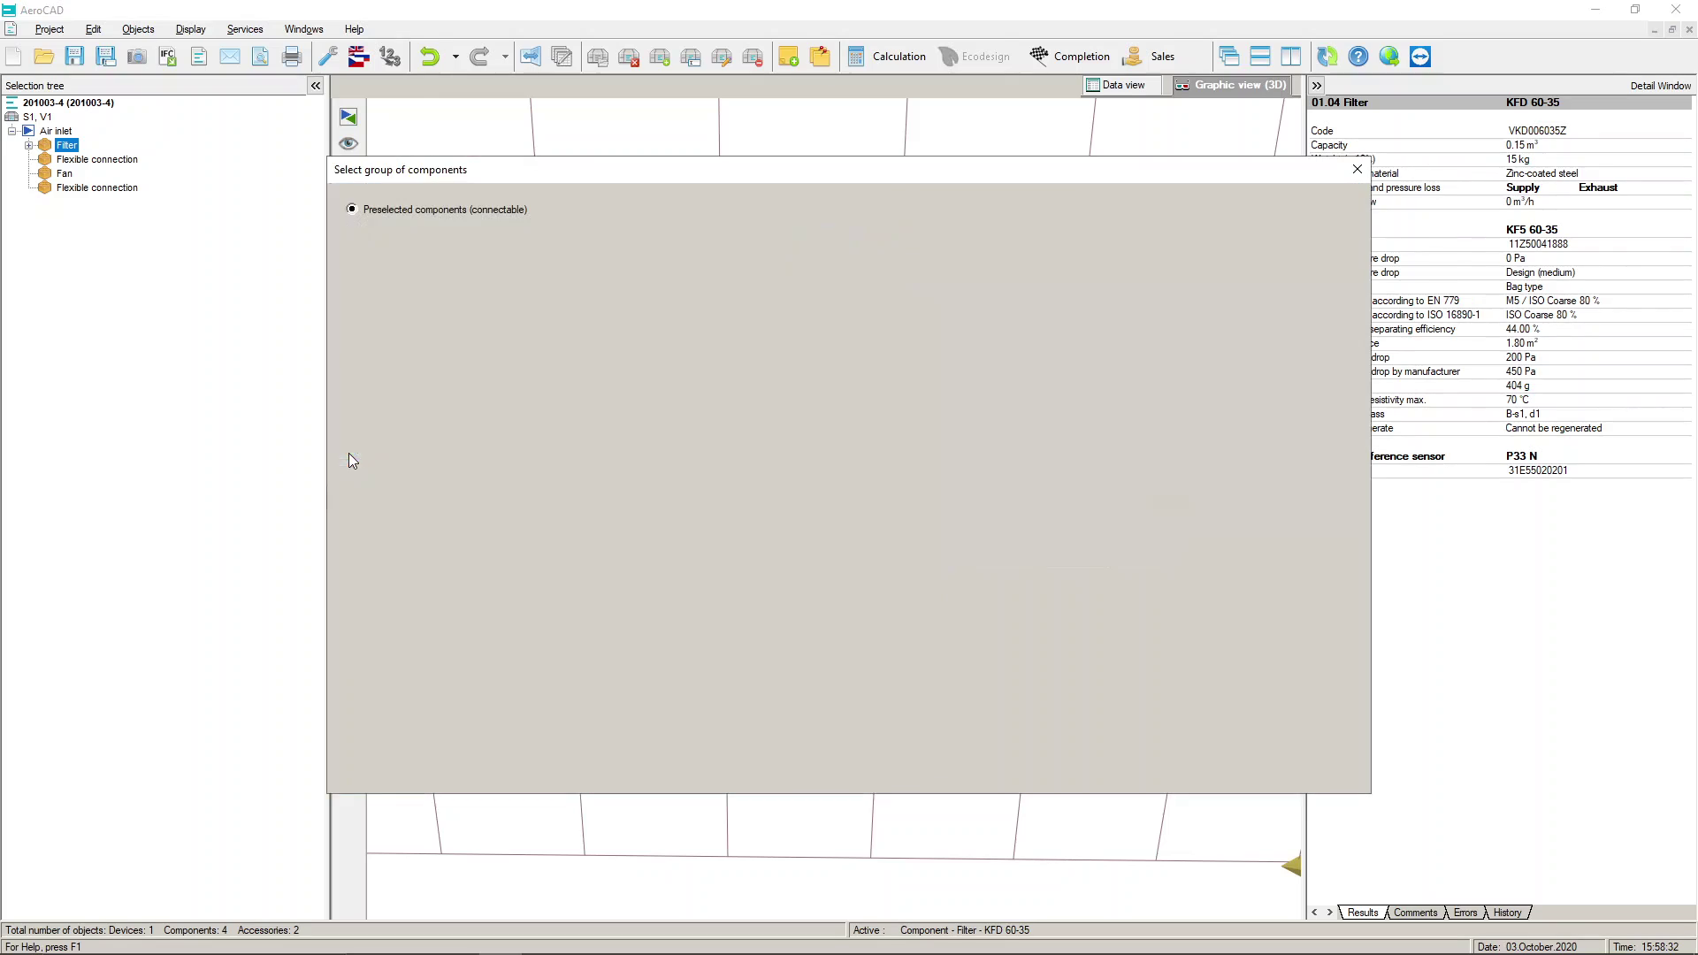
{"action": "left_click", "coordinate": [352, 279]}
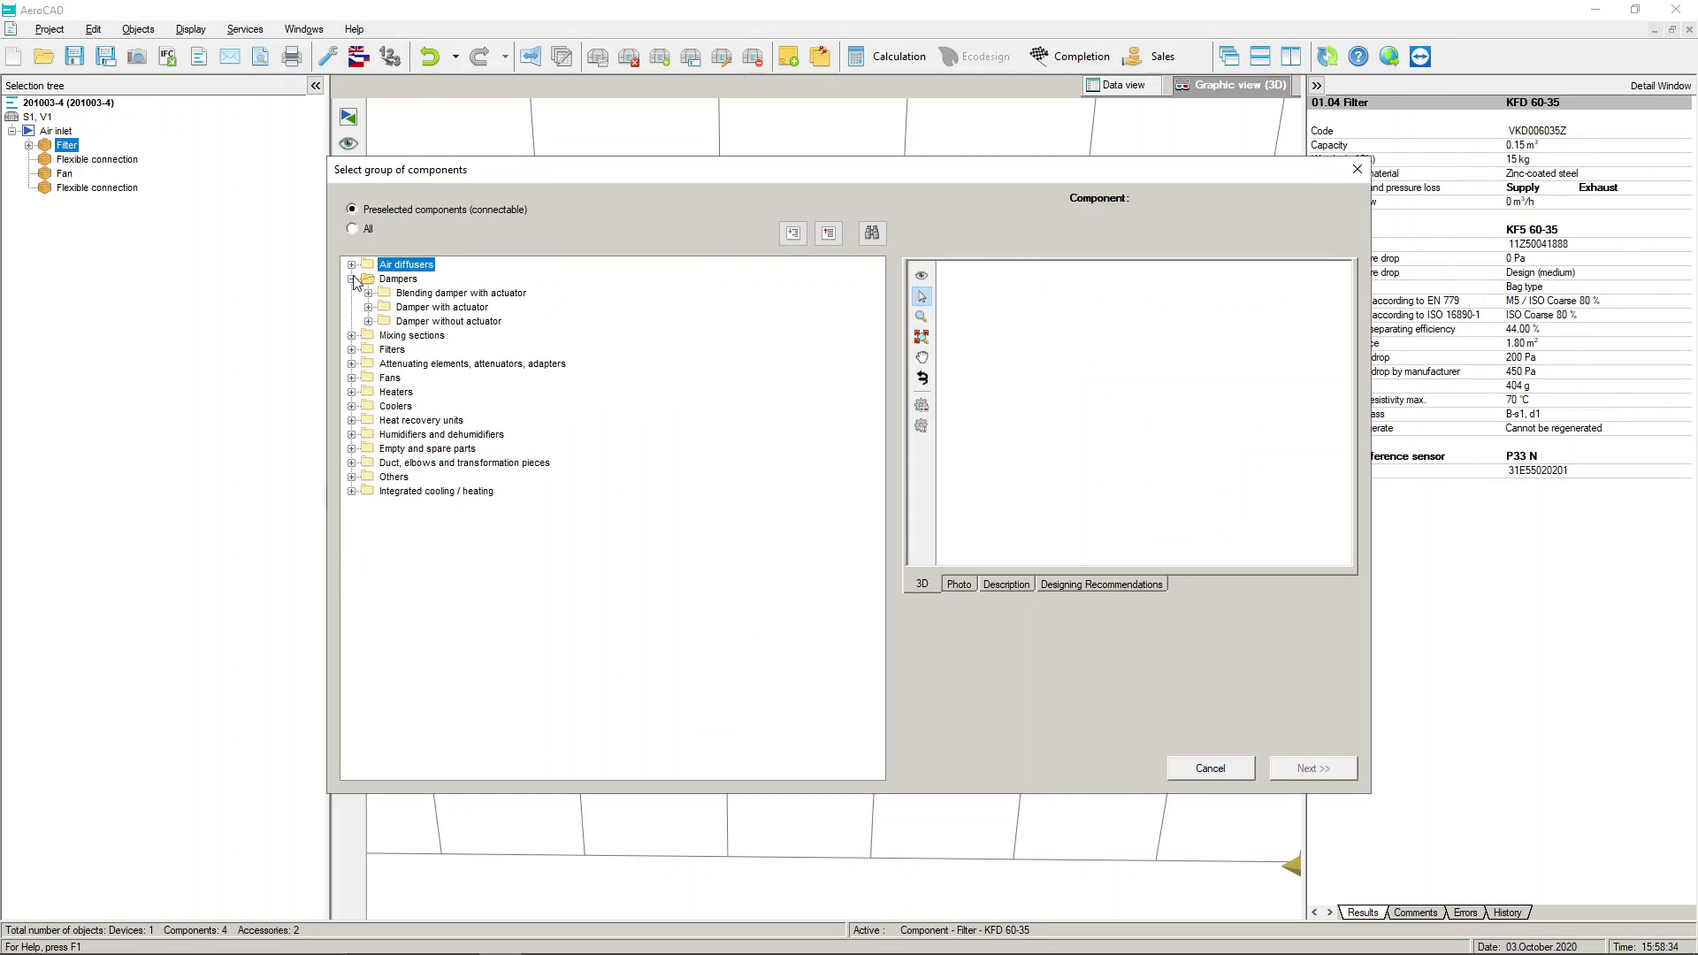
{"action": "left_click", "coordinate": [368, 293]}
{"action": "left_click", "coordinate": [436, 321]}
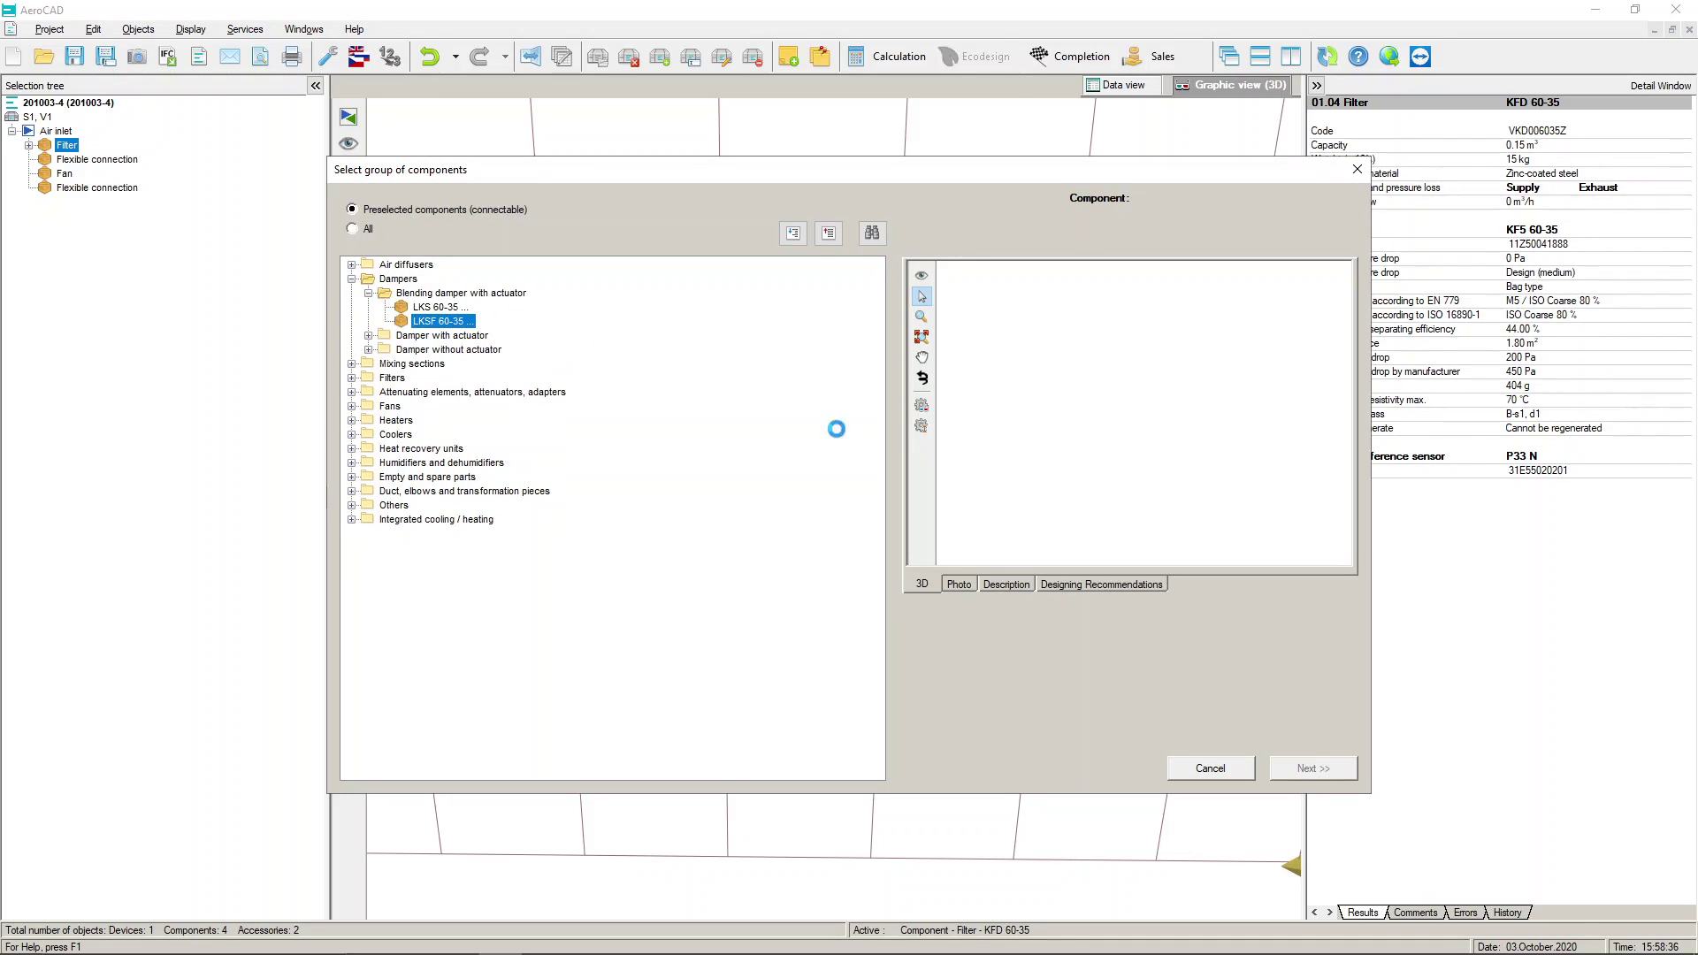
{"action": "left_click", "coordinate": [1312, 767]}
{"action": "left_click", "coordinate": [1040, 634]}
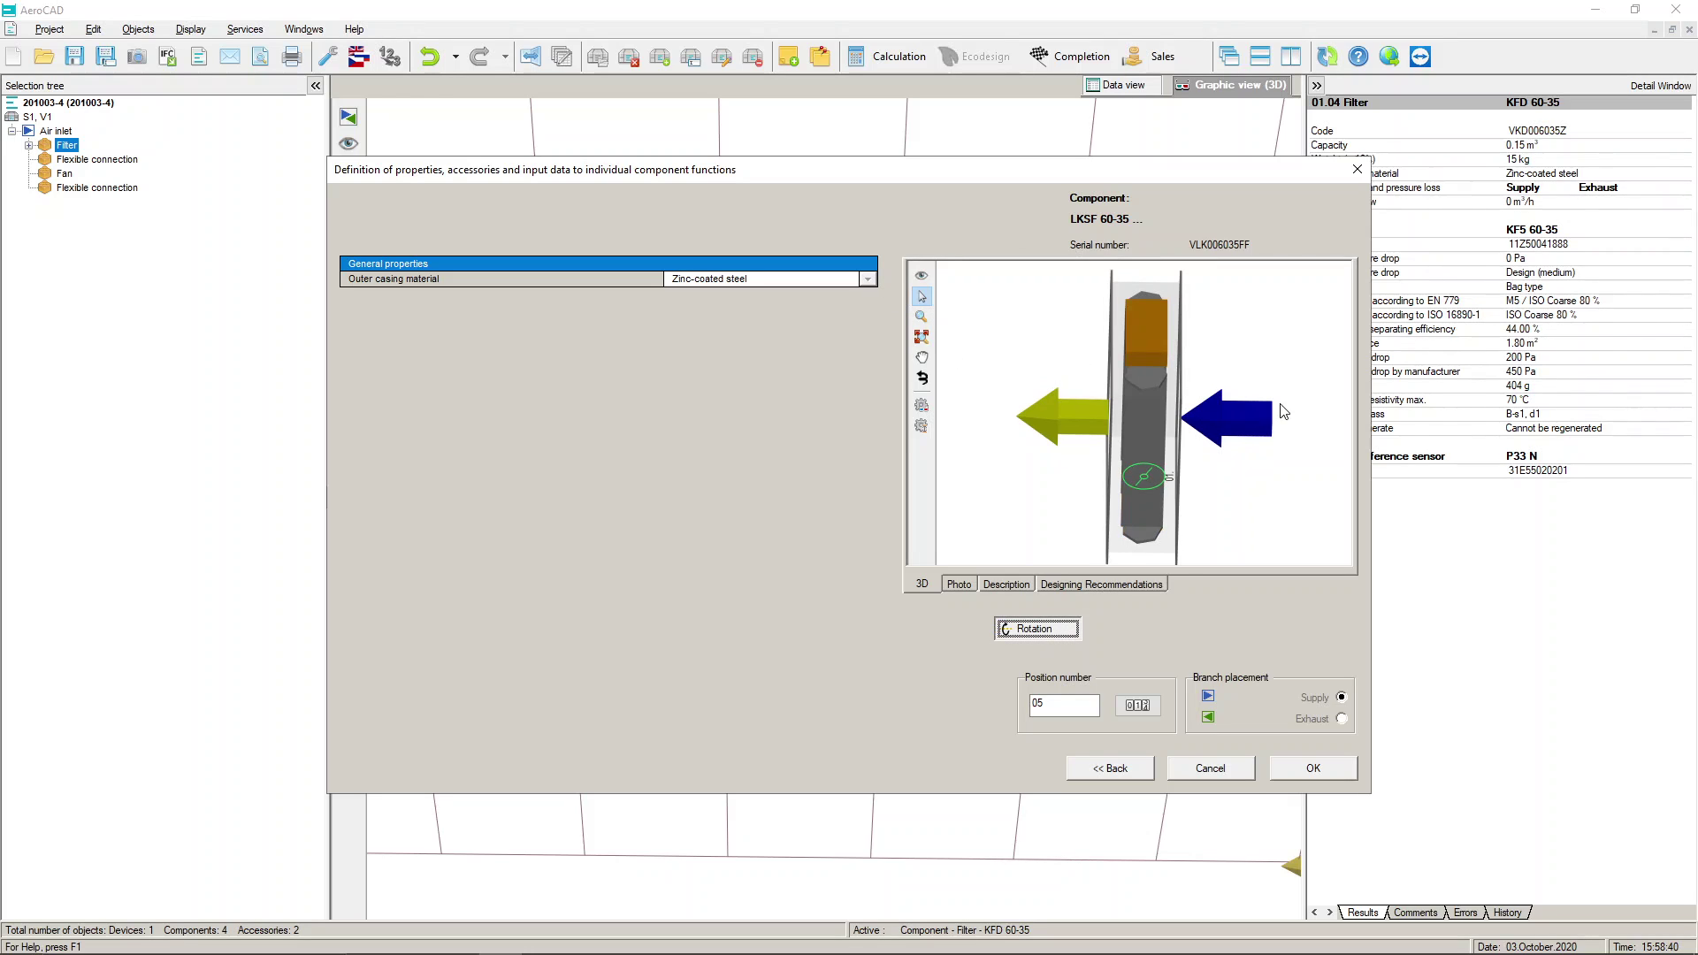
{"action": "left_click", "coordinate": [1309, 769]}
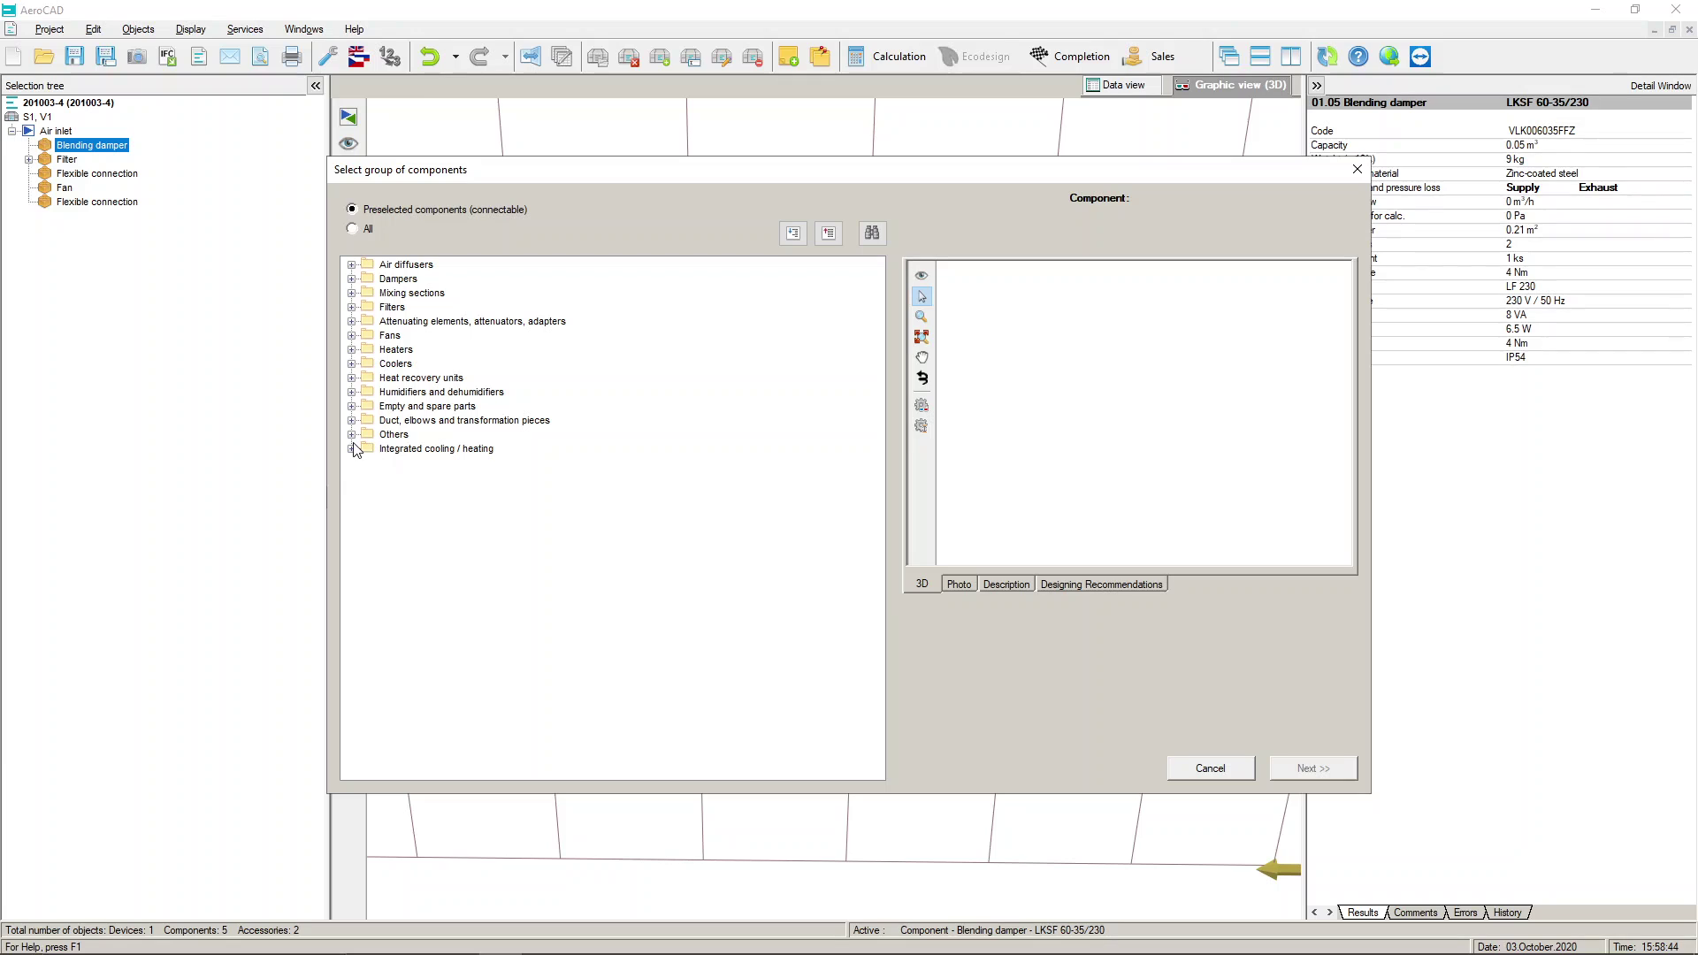
- Add a PR 60-35/70-40/250 transformation piece before the damper, with connection place 1 as Outlet and connection place 2 as Inlet
{"action": "left_click", "coordinate": [352, 421]}
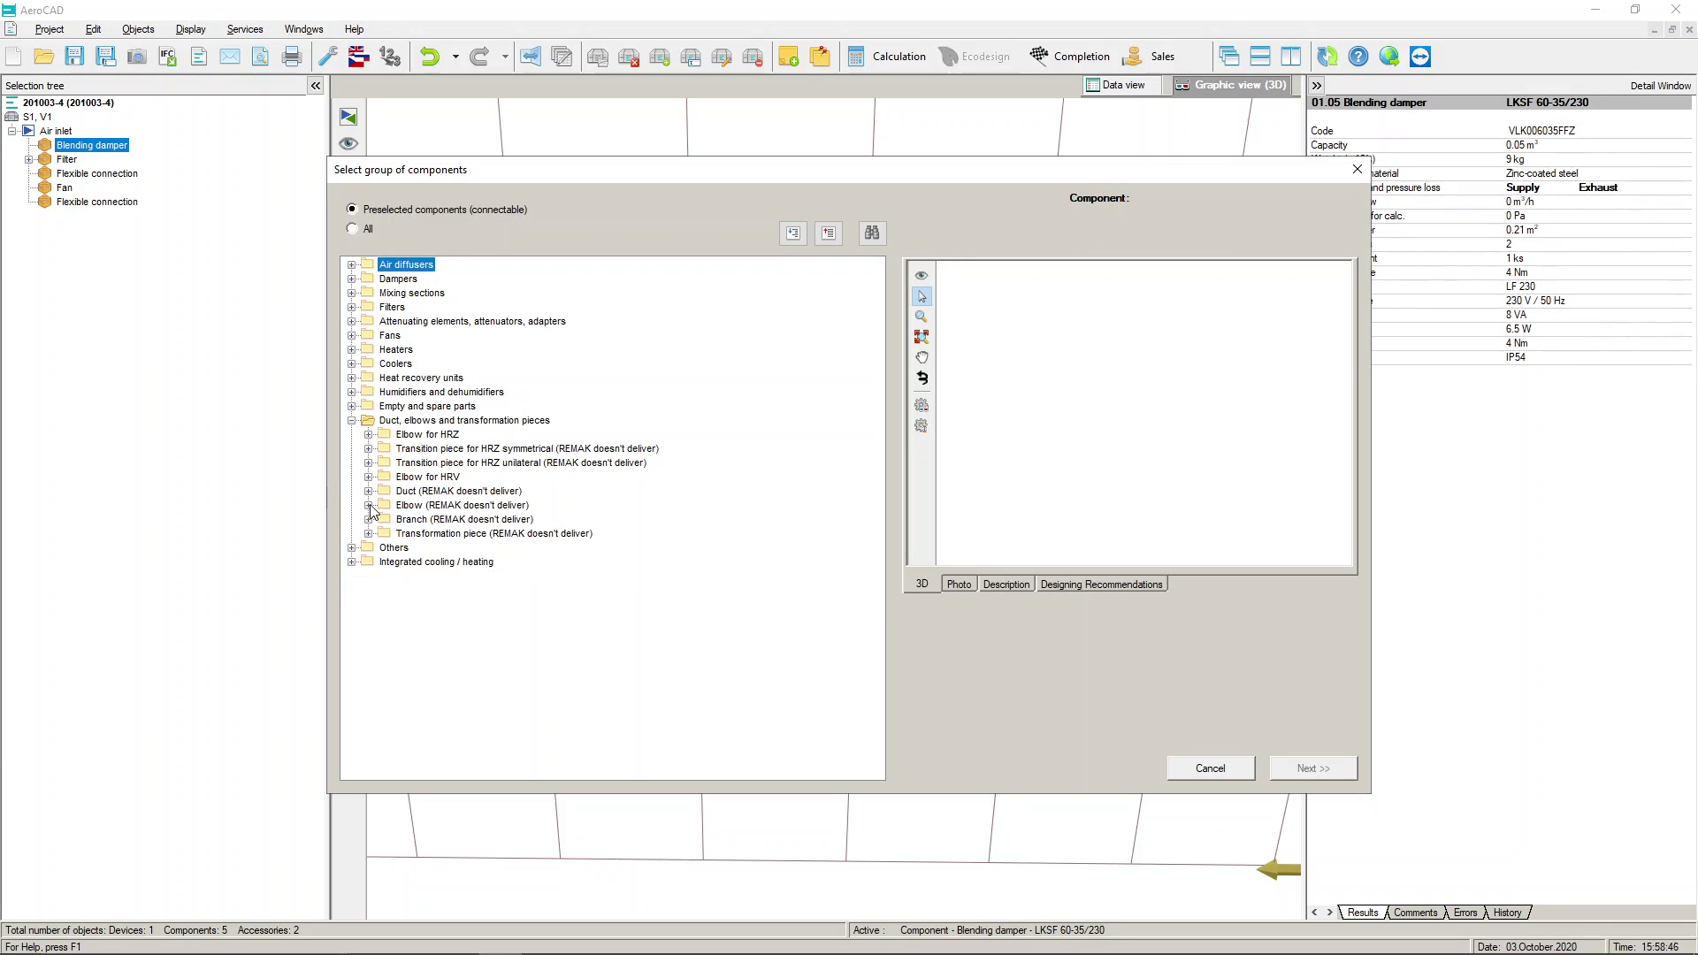
{"action": "left_click", "coordinate": [368, 534]}
{"action": "left_click", "coordinate": [453, 563]}
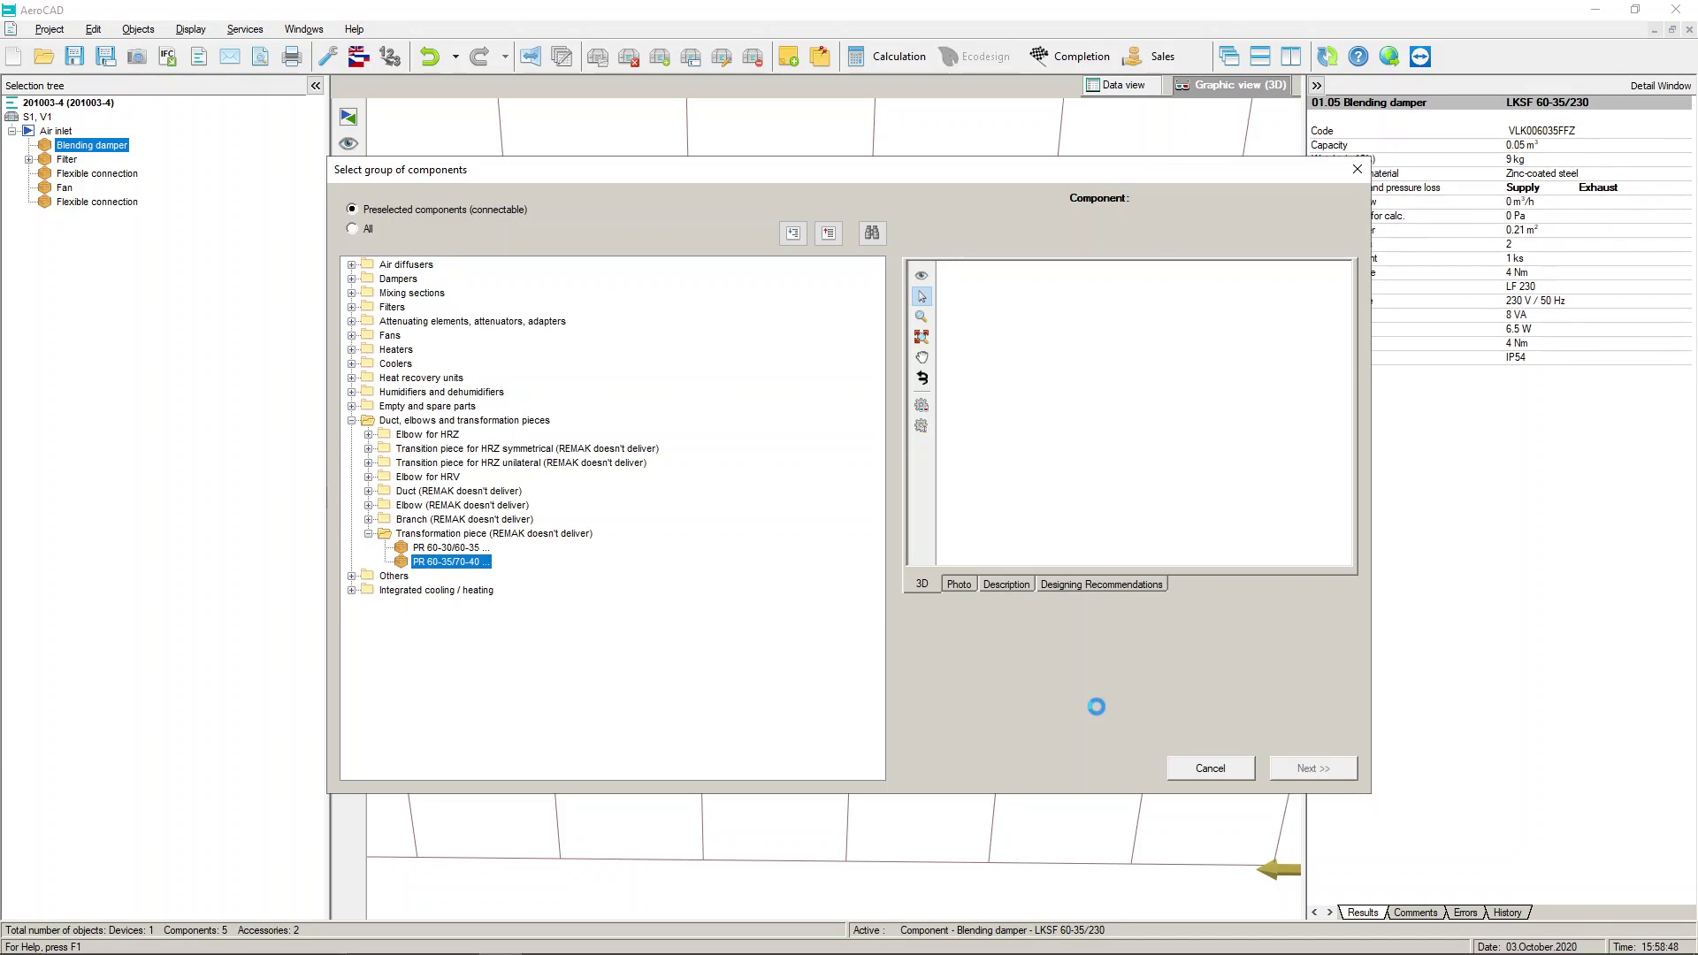
{"action": "left_click", "coordinate": [1312, 769]}
{"action": "left_click", "coordinate": [1250, 431]}
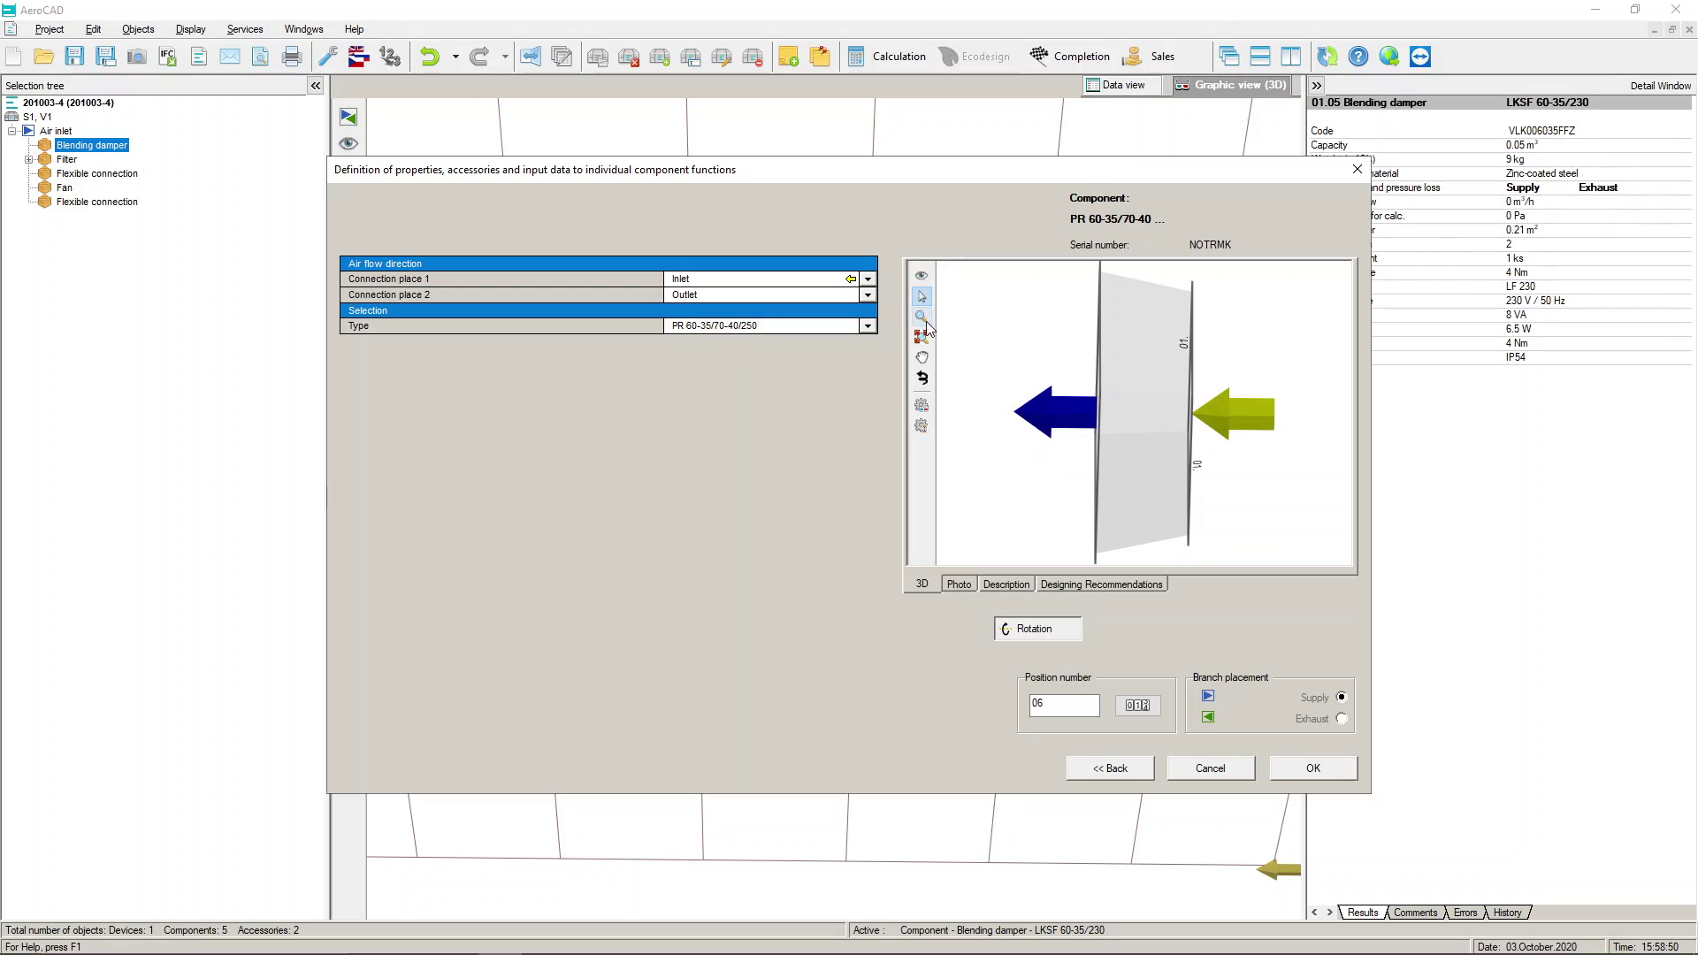
{"action": "left_click", "coordinate": [868, 279]}
{"action": "left_click", "coordinate": [845, 314]}
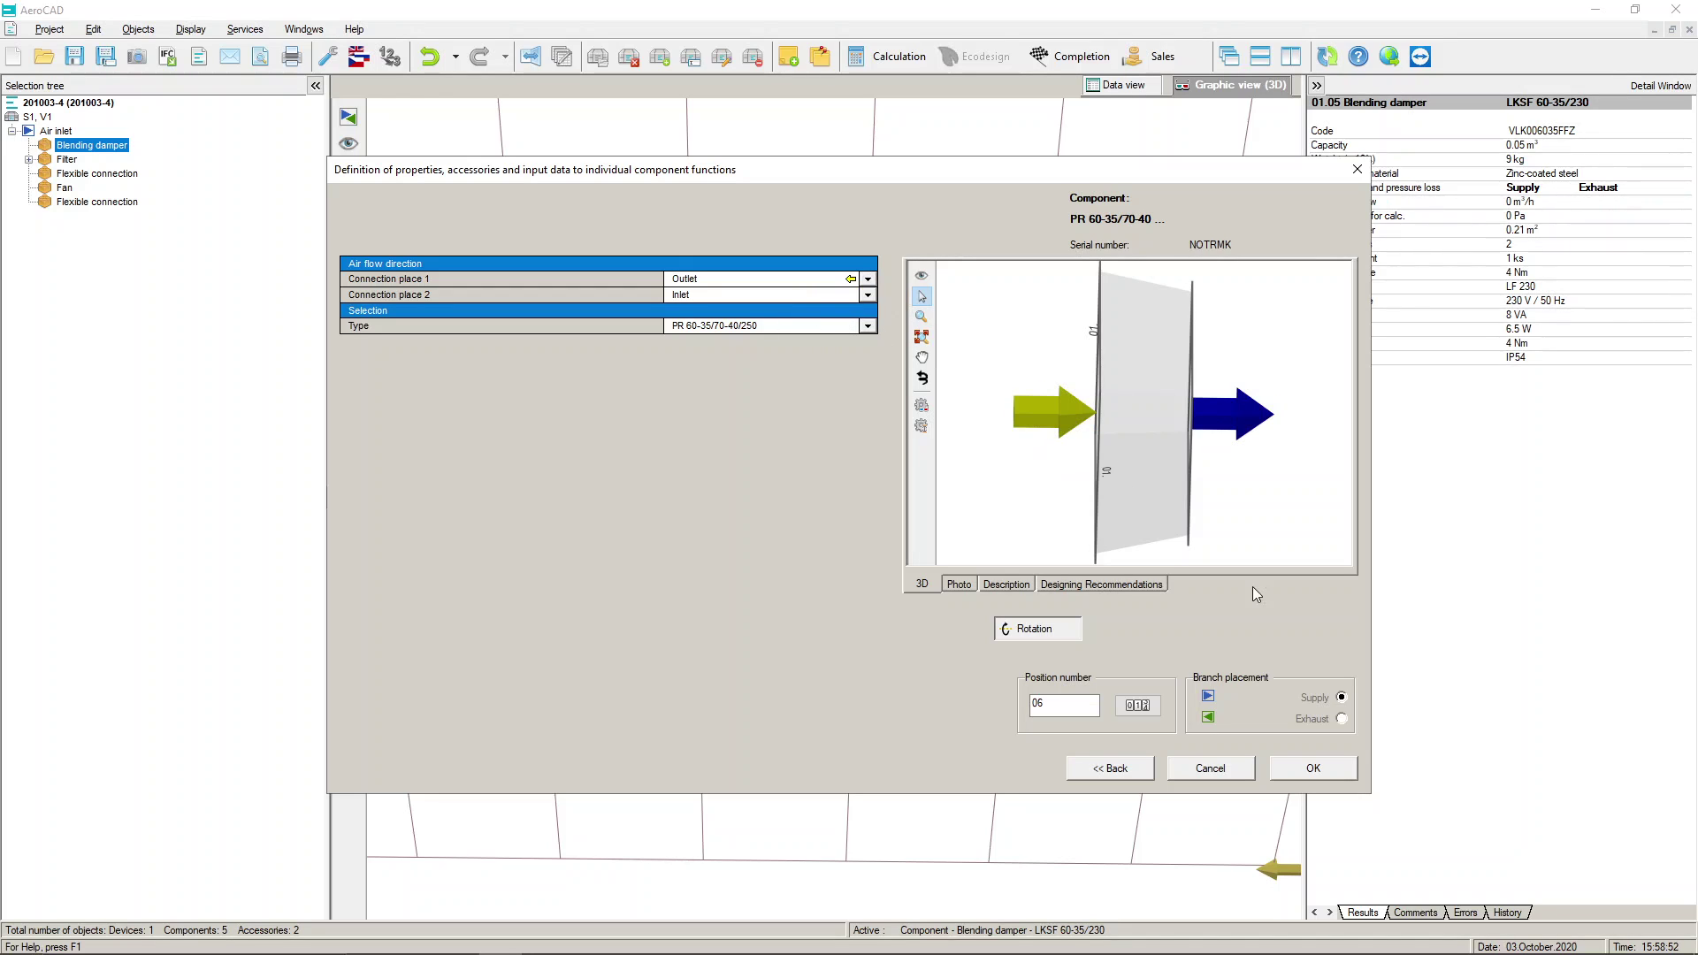
{"action": "left_click", "coordinate": [1336, 770]}
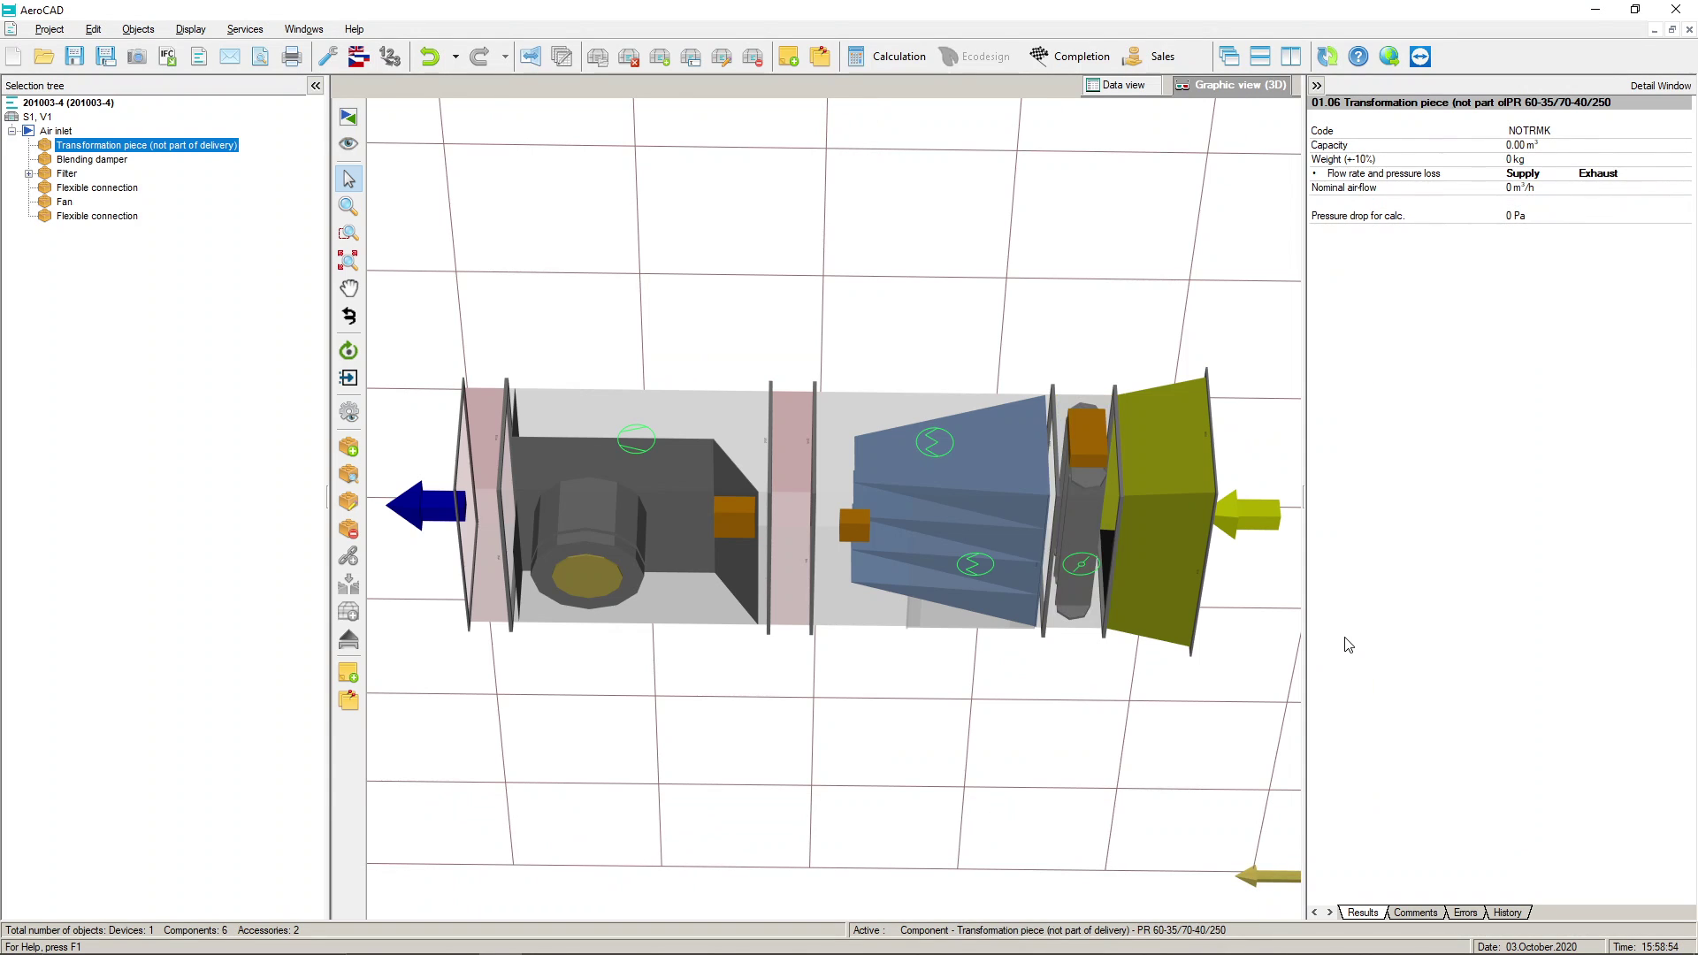
- View the PZ 70-40 louvre's description and photo, and insert it before the transformation piece with zinc-coated steel casing
{"action": "left_click", "coordinate": [348, 447]}
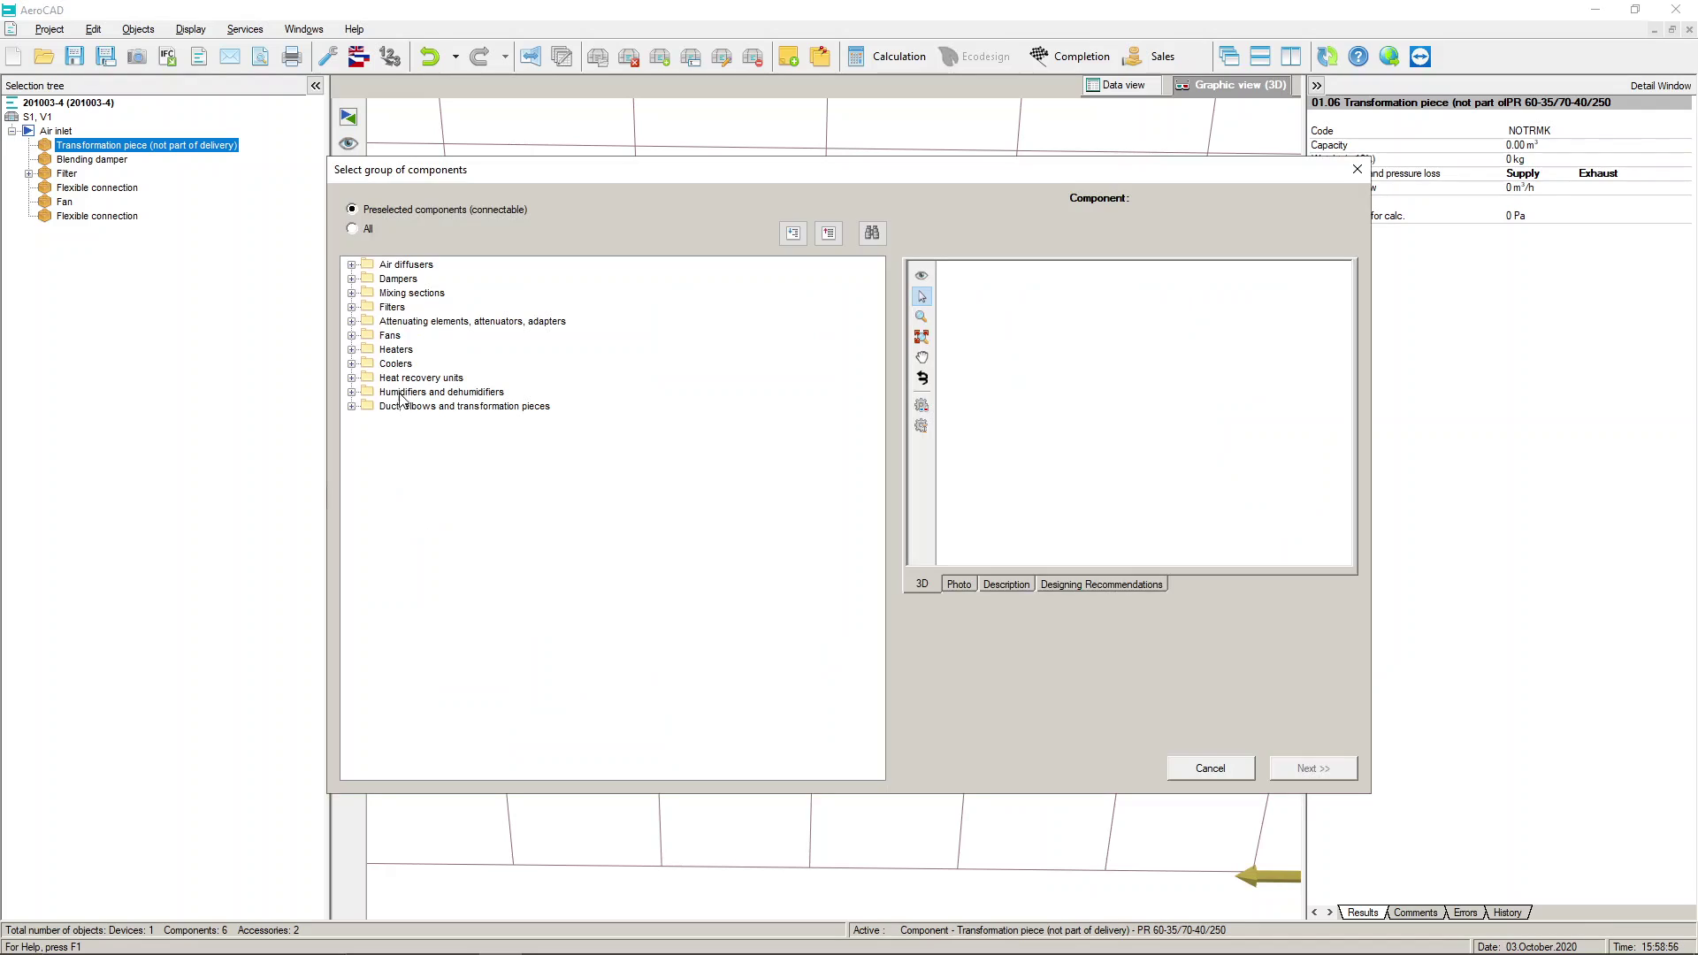
{"action": "left_click", "coordinate": [353, 266]}
{"action": "left_click", "coordinate": [370, 280]}
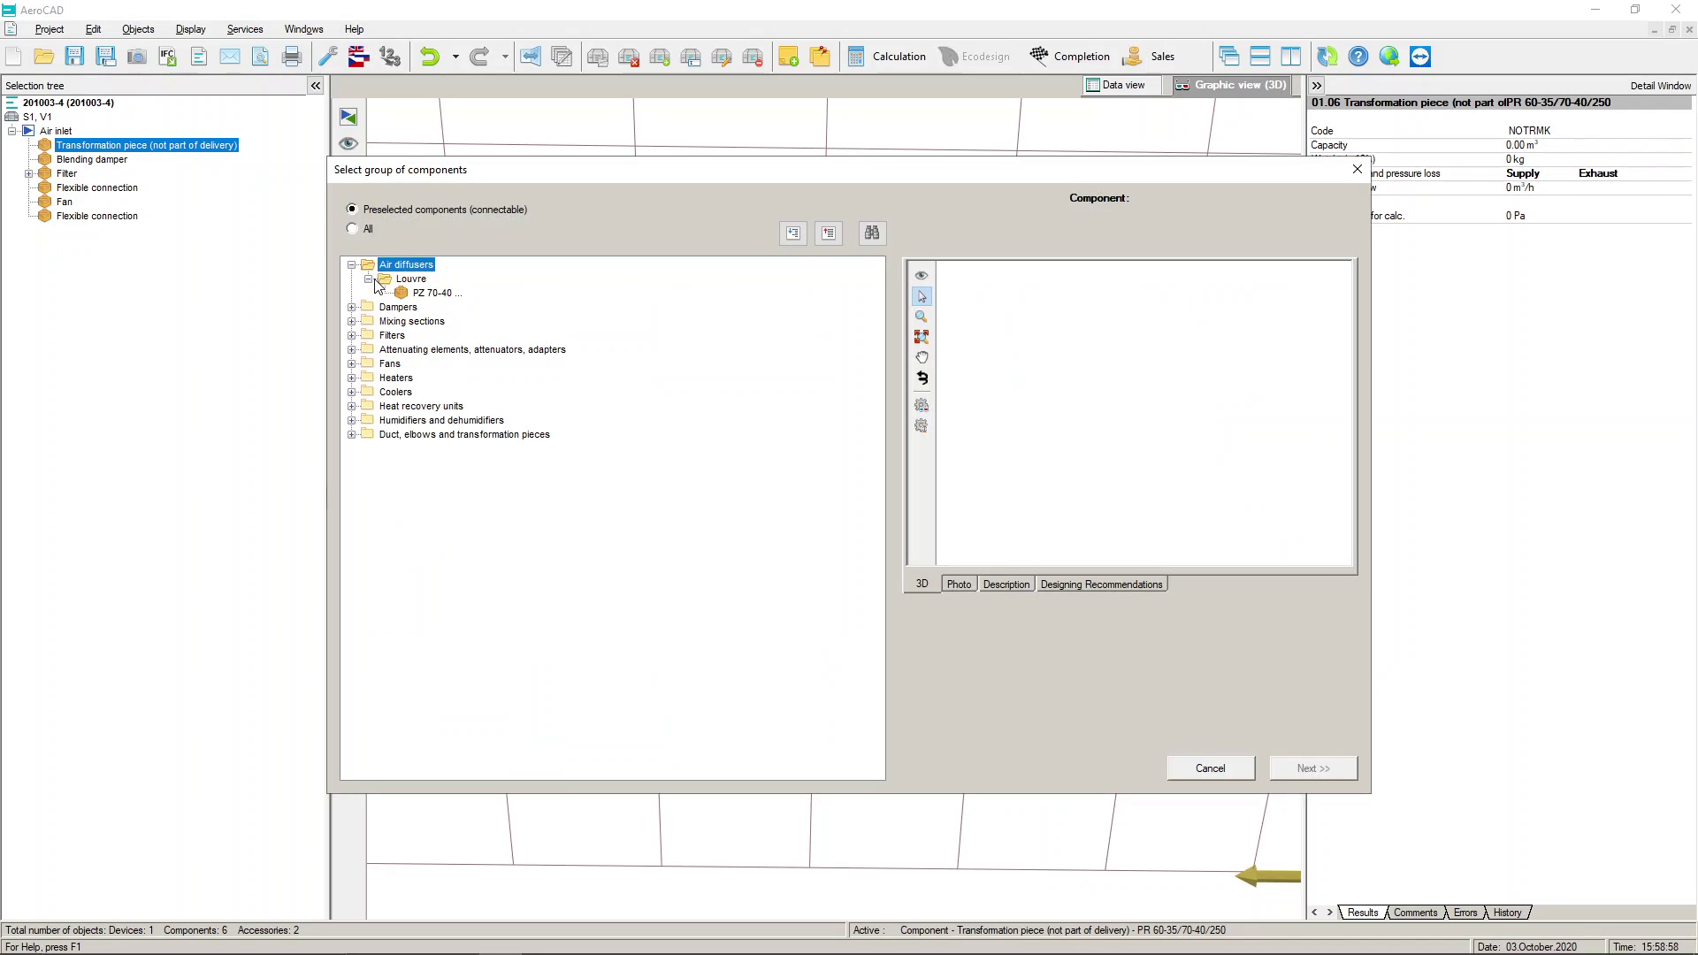
{"action": "left_click", "coordinate": [431, 293]}
{"action": "left_click", "coordinate": [992, 585]}
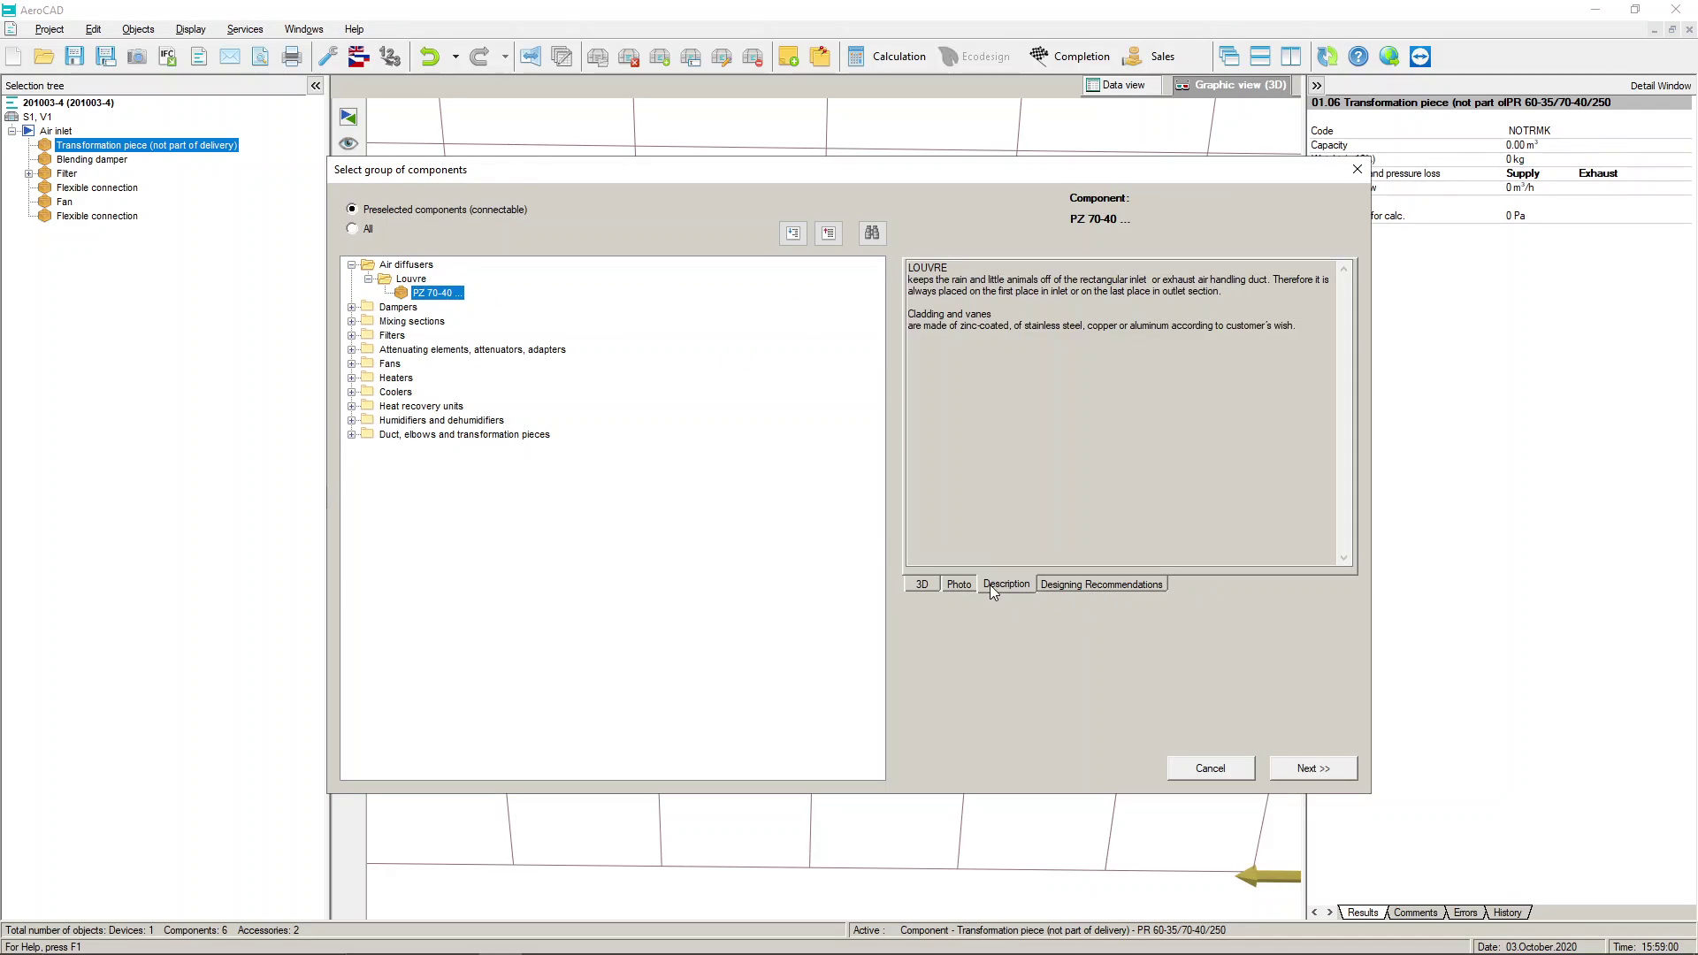
{"action": "left_click", "coordinate": [965, 584]}
{"action": "left_click", "coordinate": [924, 584]}
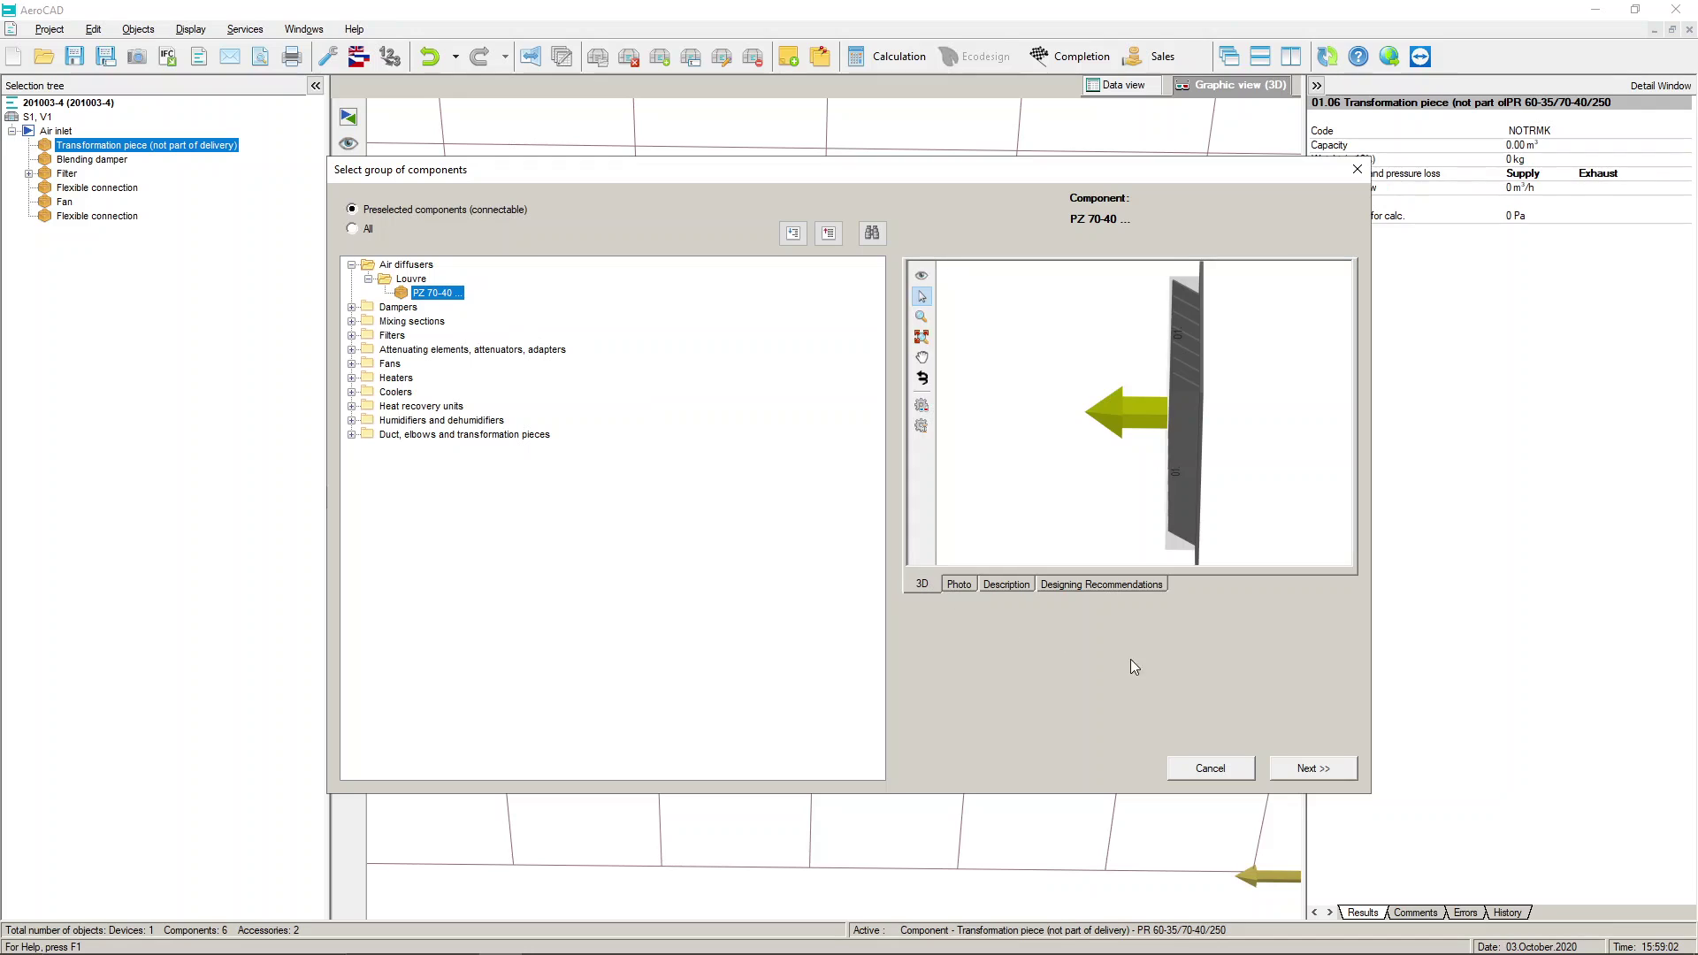
{"action": "left_click", "coordinate": [1302, 769]}
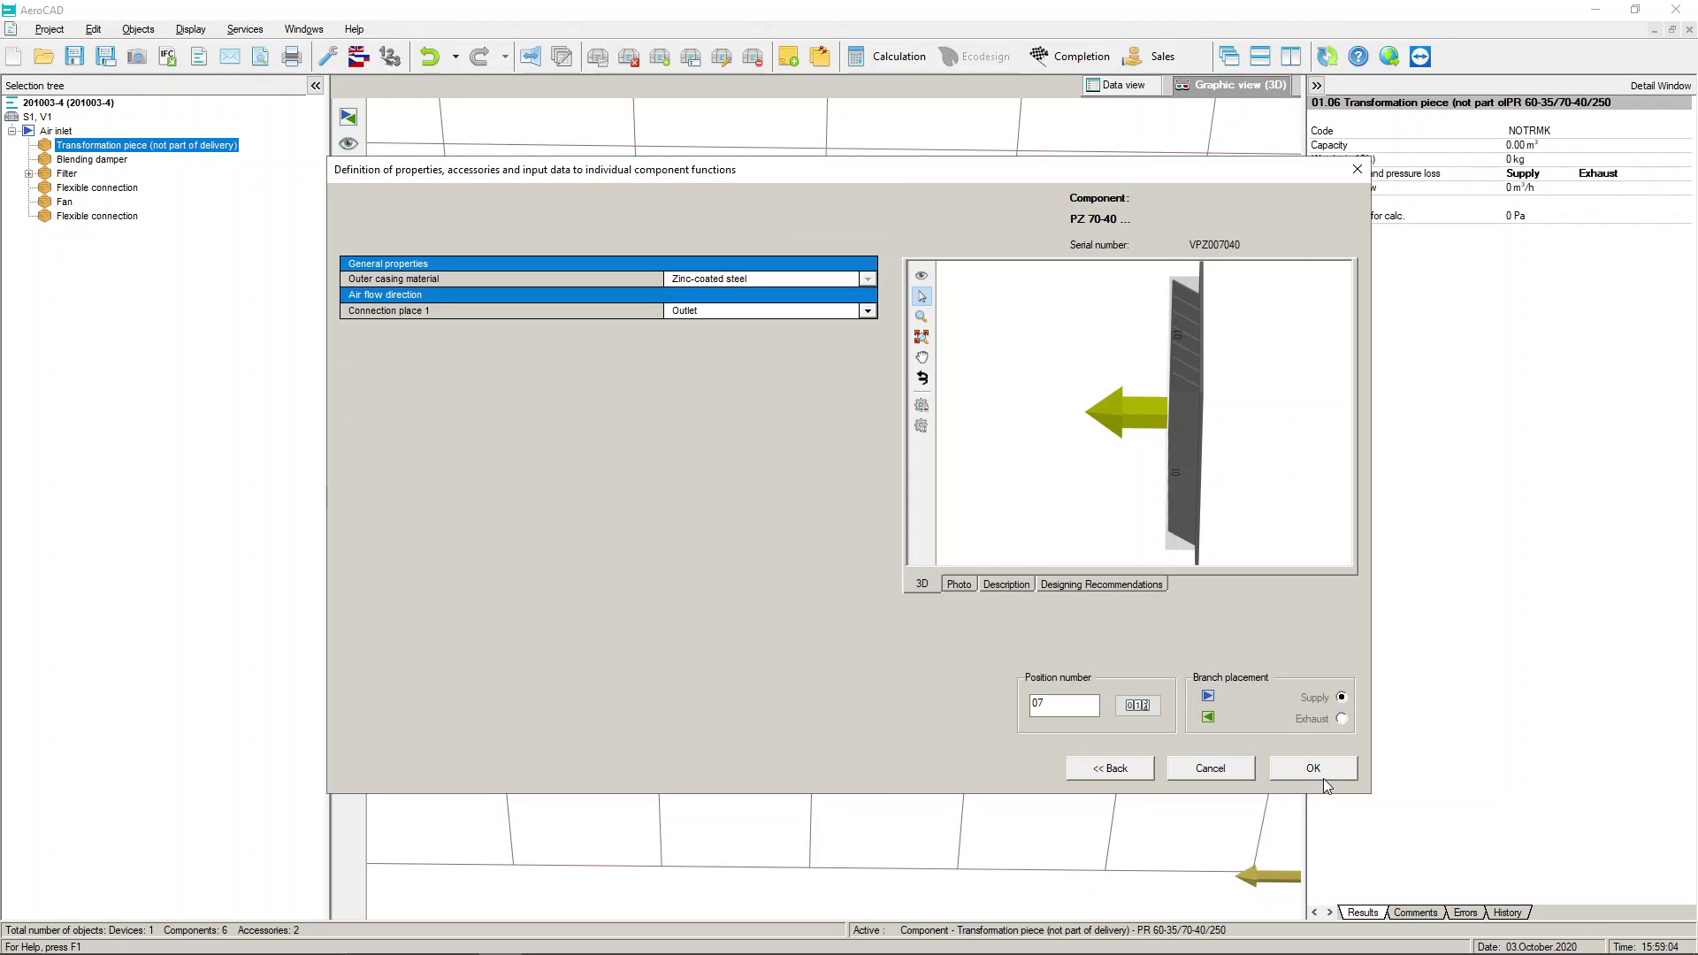
{"action": "left_click", "coordinate": [1297, 771]}
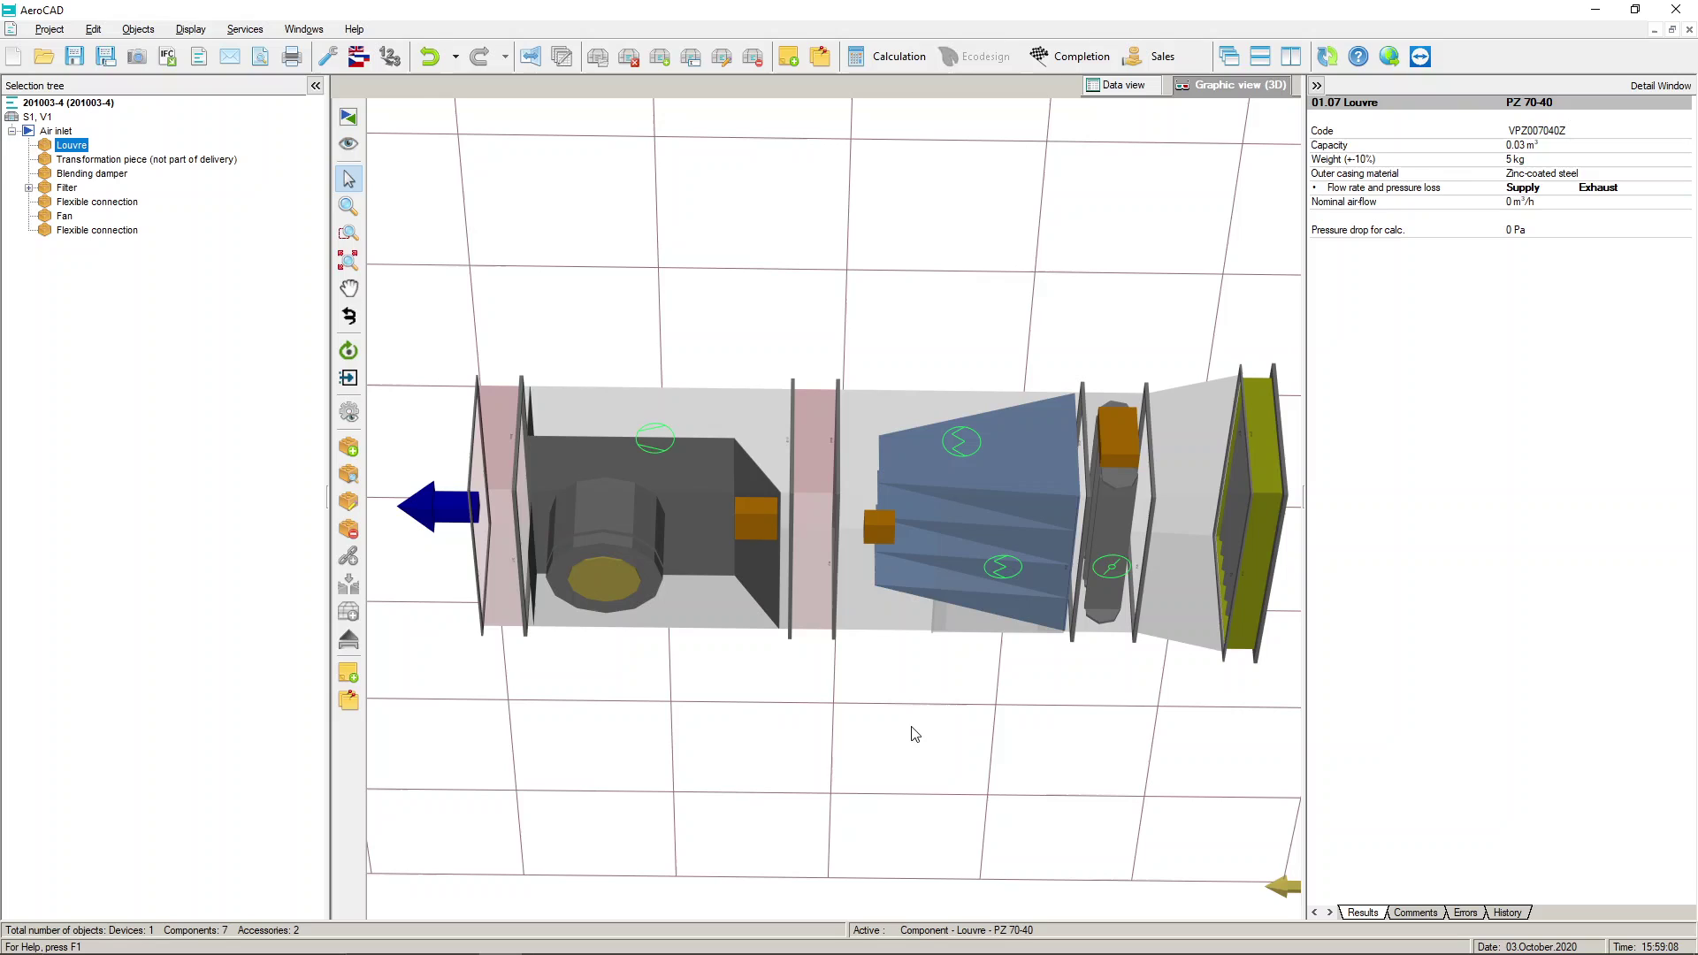
- Start adding a heater after the outlet-end flexible connection, and review the VO 60-35 water heater's photo and description
{"action": "left_click", "coordinate": [916, 734]}
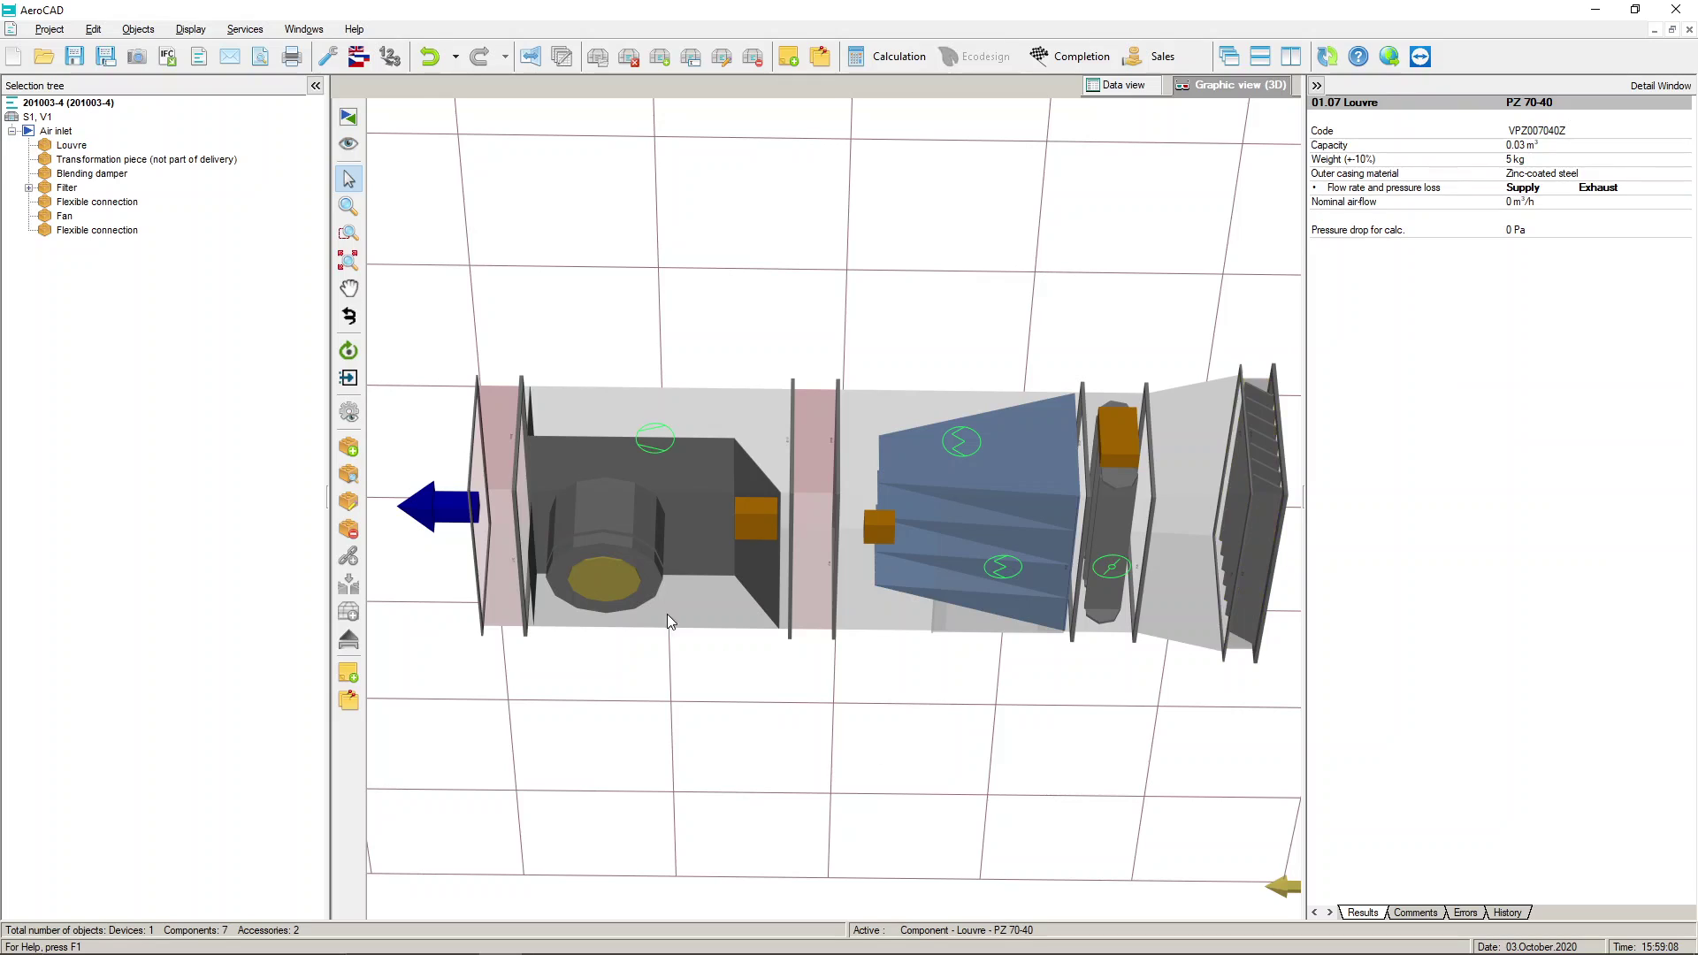
{"action": "left_click", "coordinate": [431, 502]}
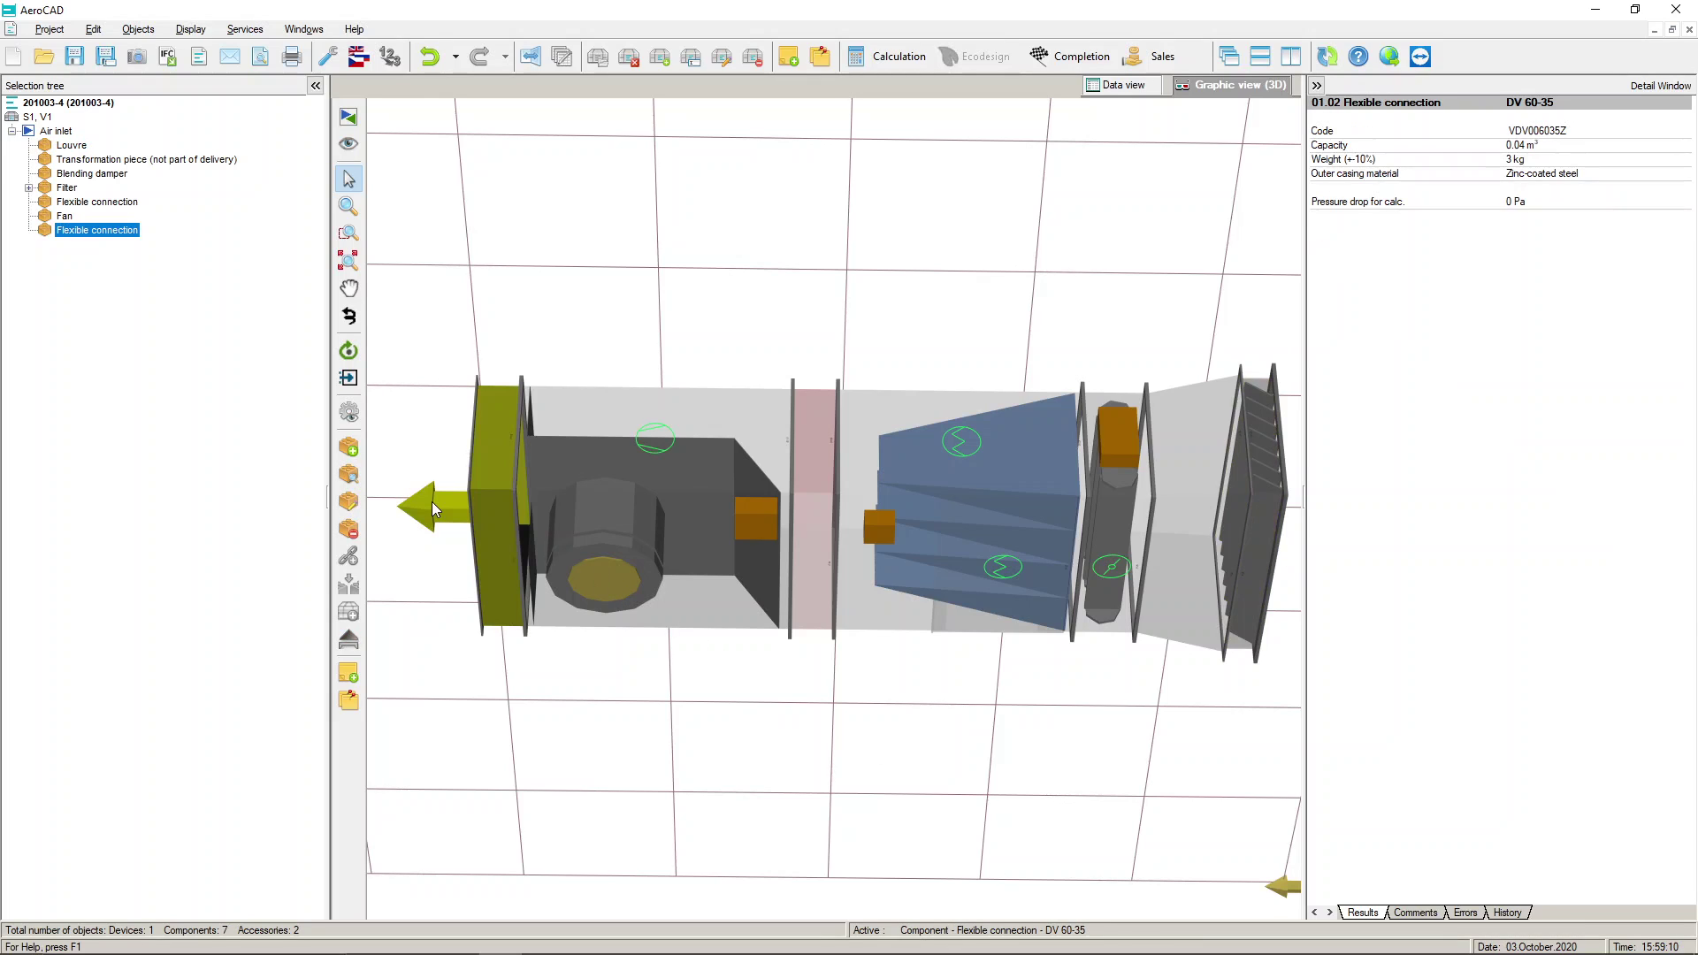
{"action": "left_click", "coordinate": [349, 447]}
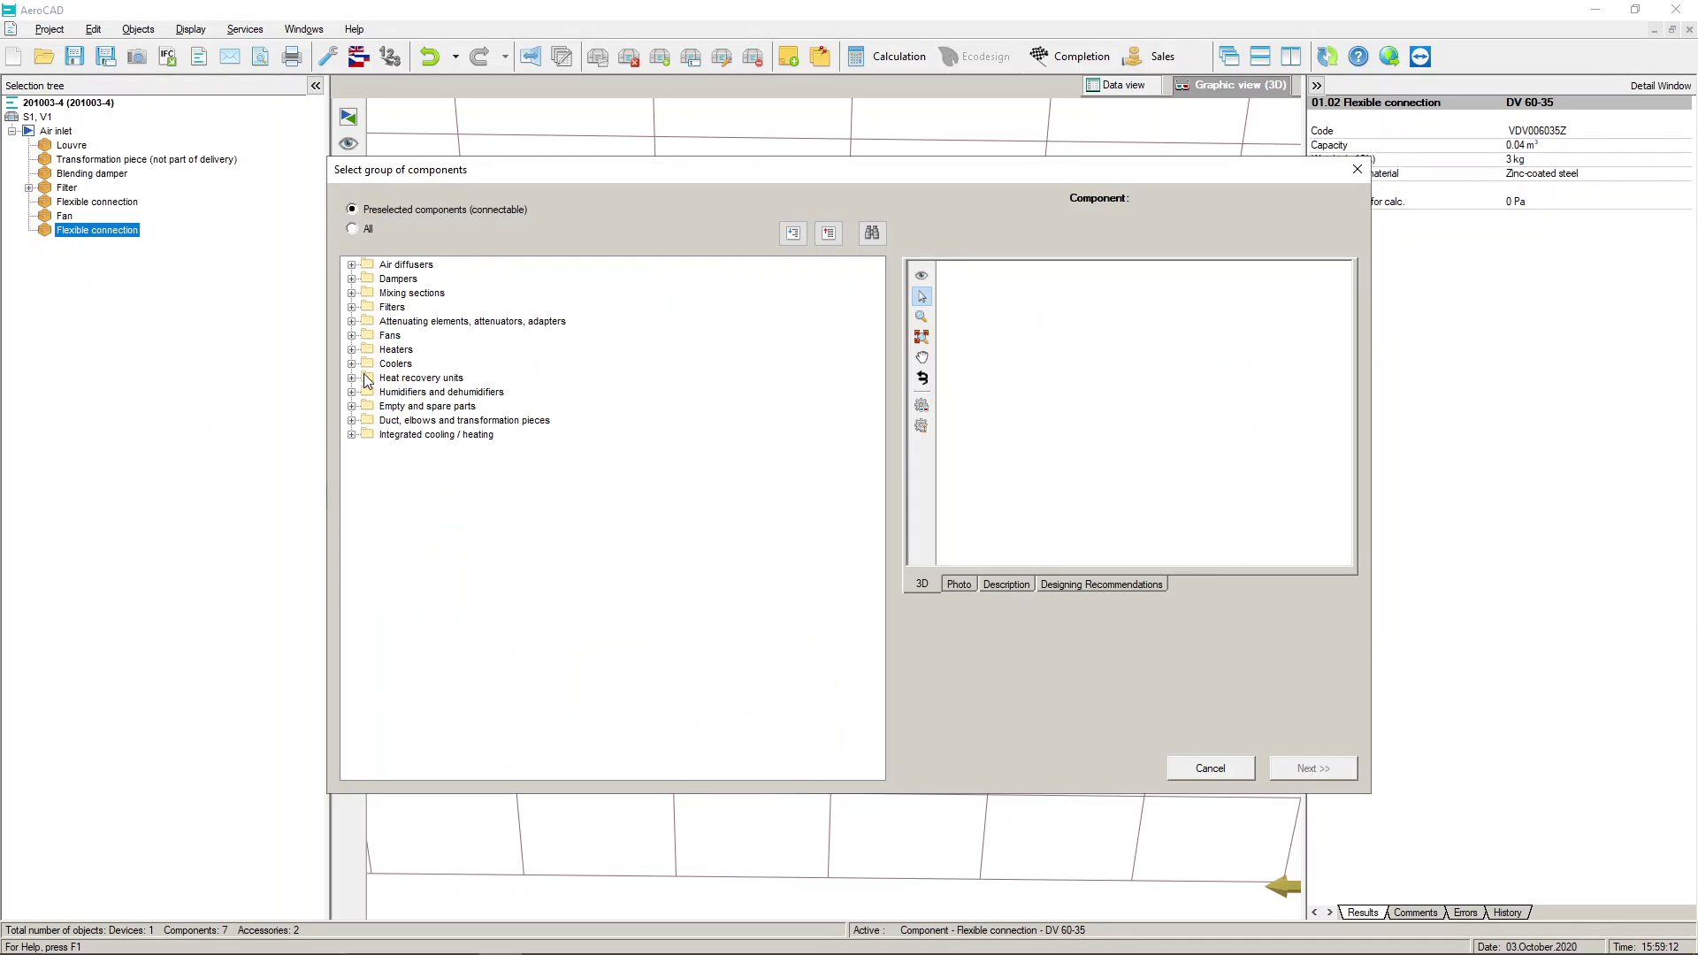
{"action": "left_click", "coordinate": [351, 350]}
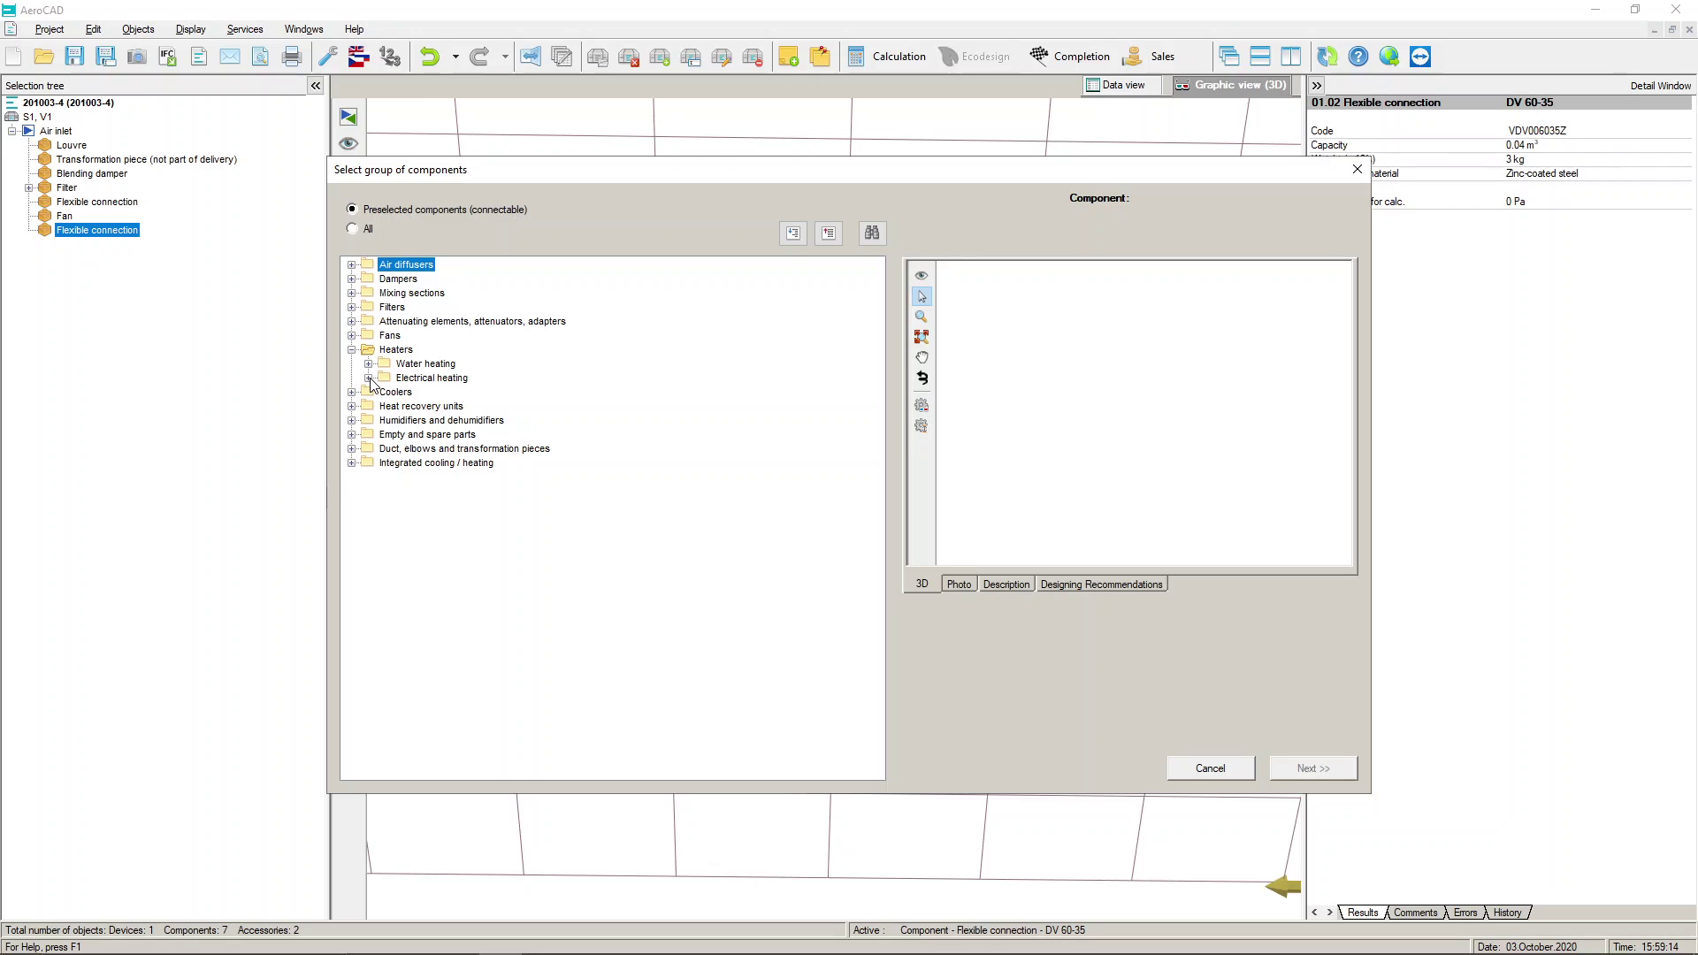
{"action": "left_click", "coordinate": [369, 378]}
{"action": "left_click", "coordinate": [369, 365]}
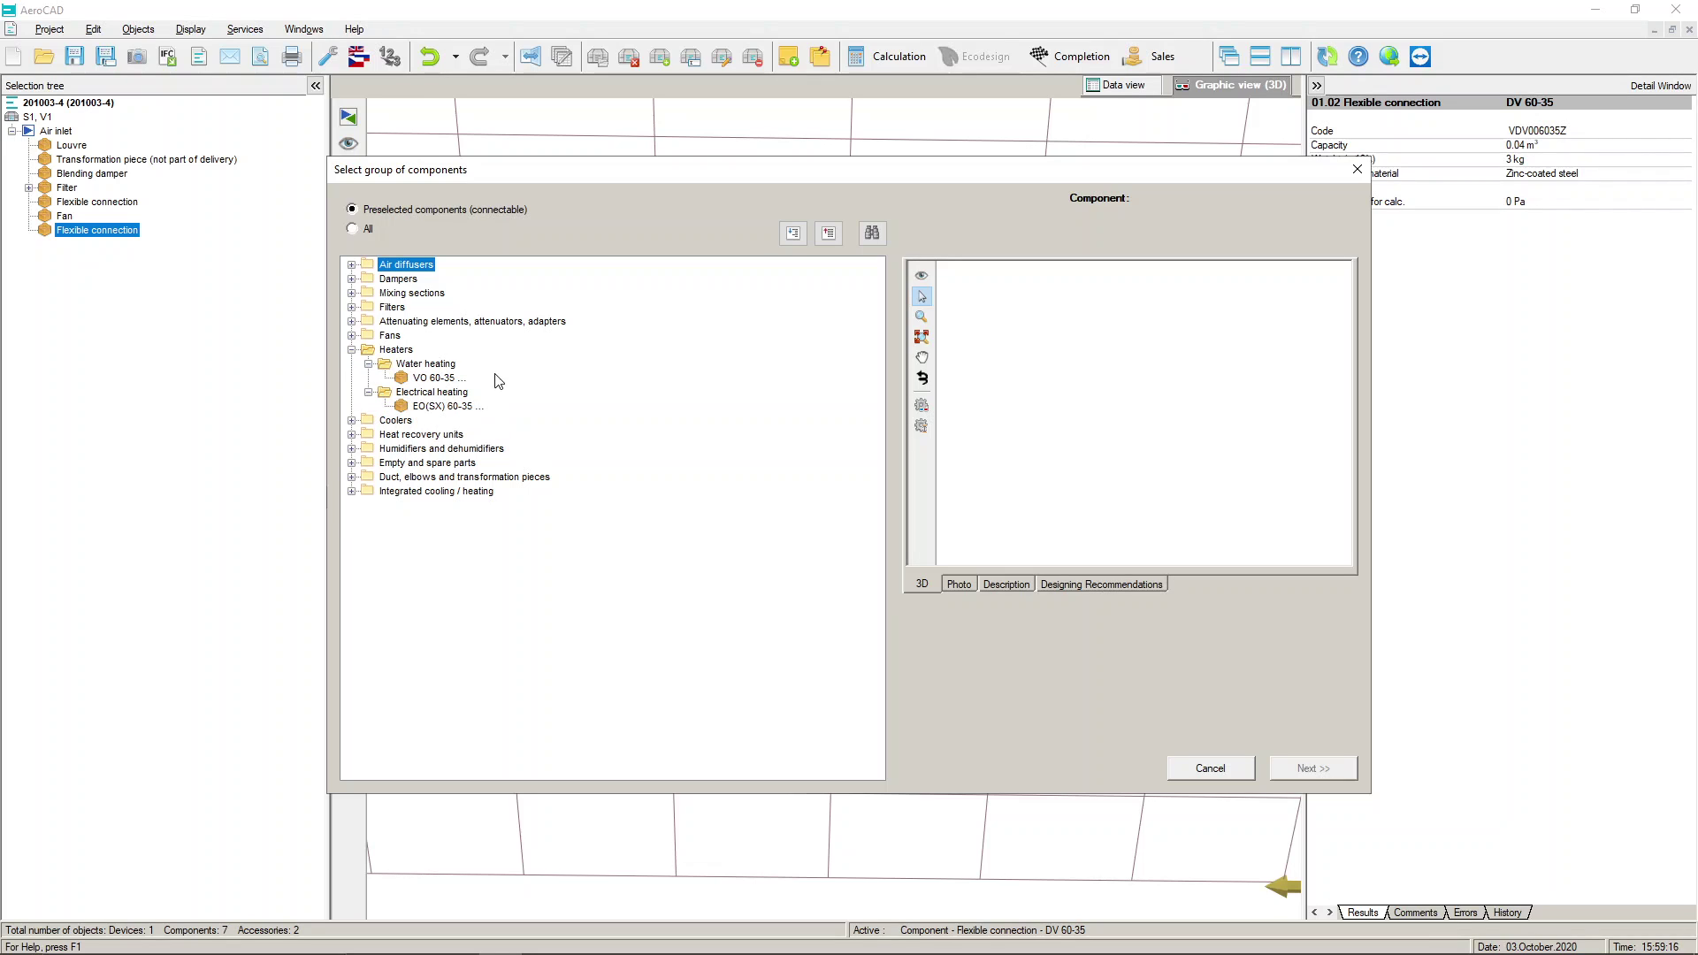
{"action": "left_click", "coordinate": [437, 378]}
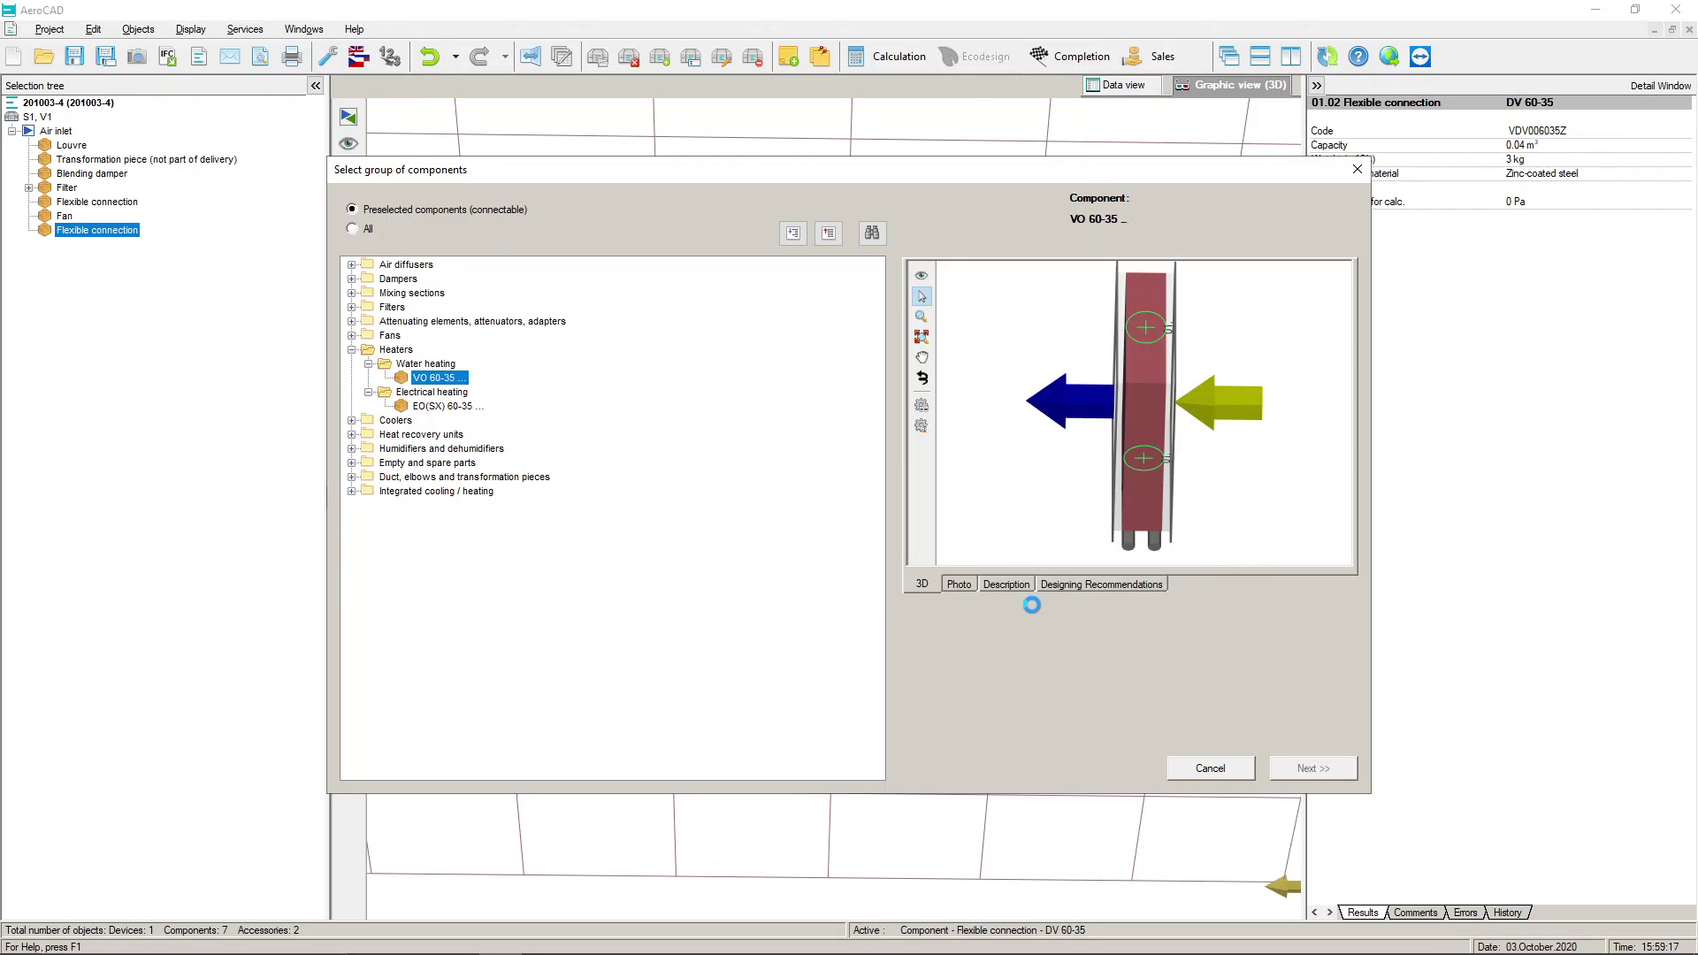
{"action": "left_click", "coordinate": [961, 585]}
{"action": "left_click", "coordinate": [1006, 585]}
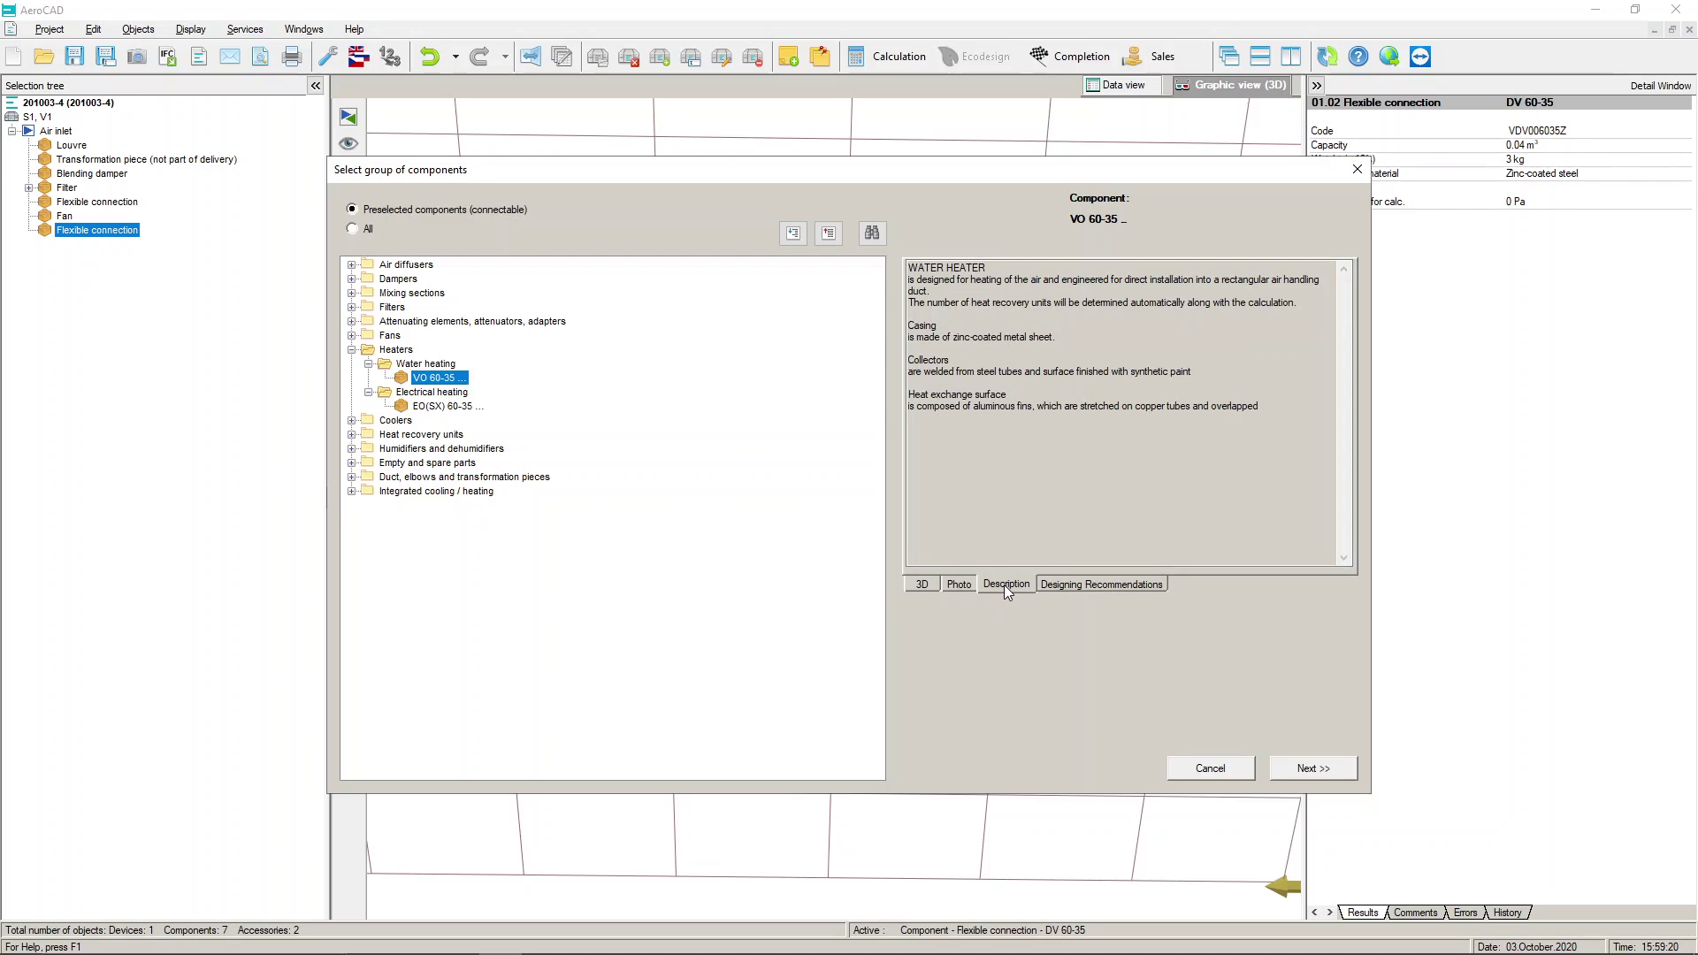
- Review the EO(SX) 60-35 electric heater's description, photo and 3D preview, and choose it as the component to insert
{"action": "left_click", "coordinate": [446, 407]}
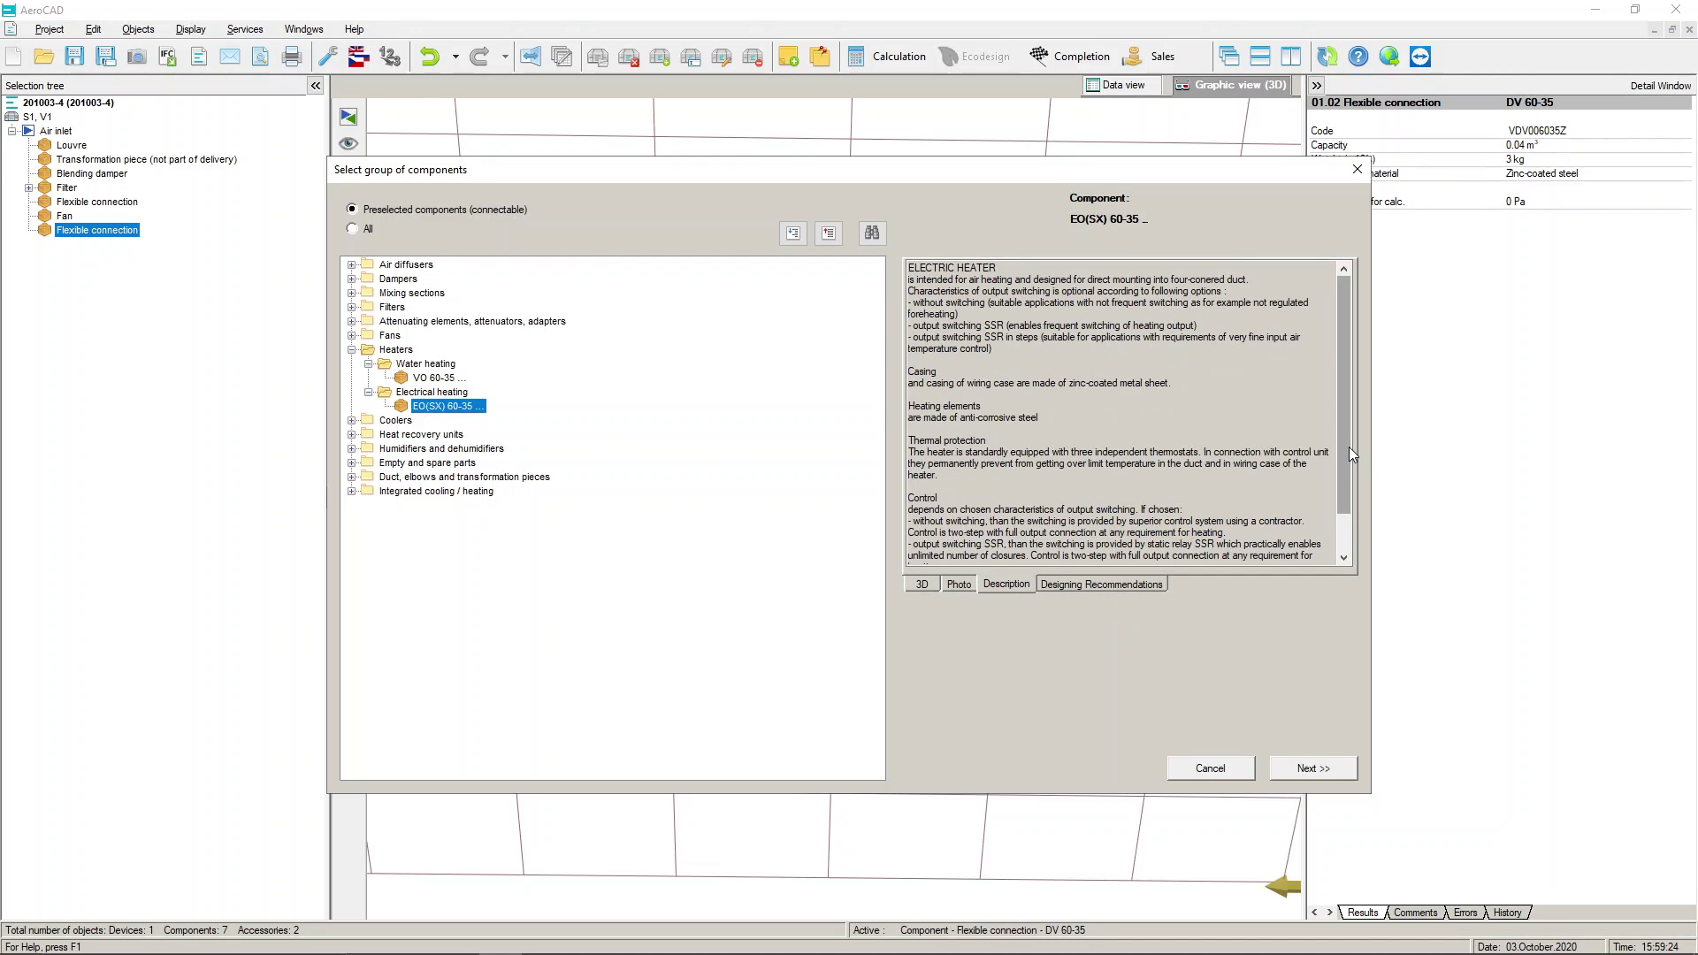
{"action": "left_click_drag", "start_coordinate": [1347, 439], "coordinate": [1360, 513]}
{"action": "left_click", "coordinate": [960, 589]}
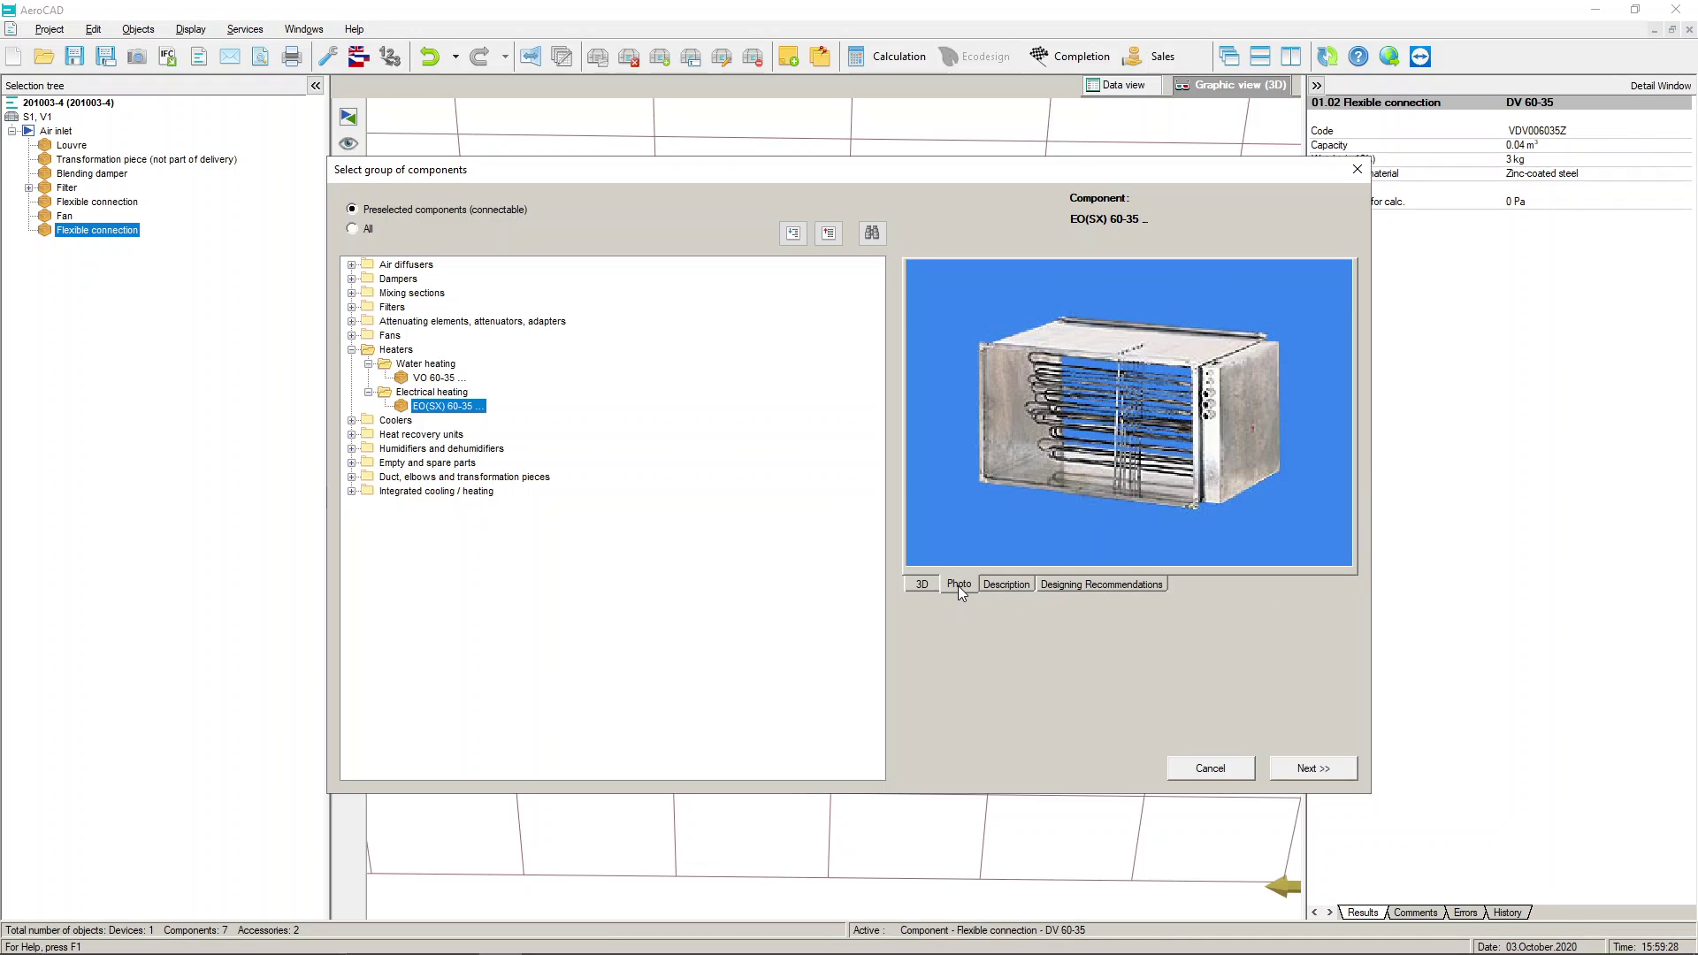
{"action": "left_click", "coordinate": [921, 586]}
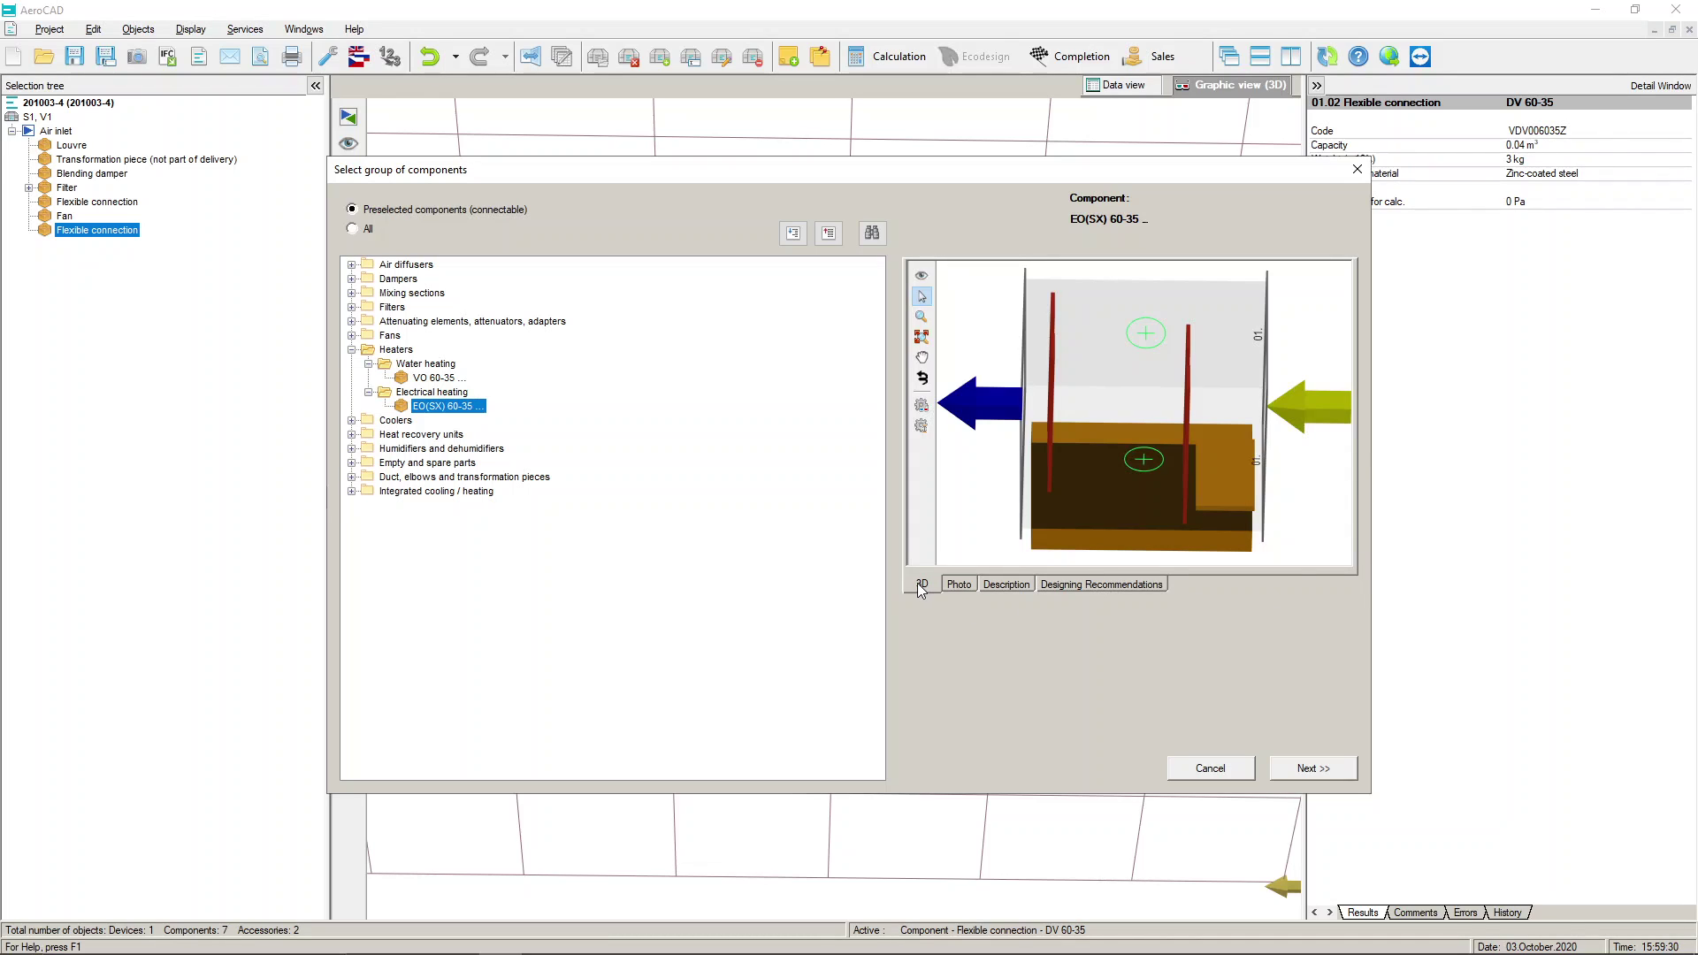
{"action": "left_click", "coordinate": [1331, 778]}
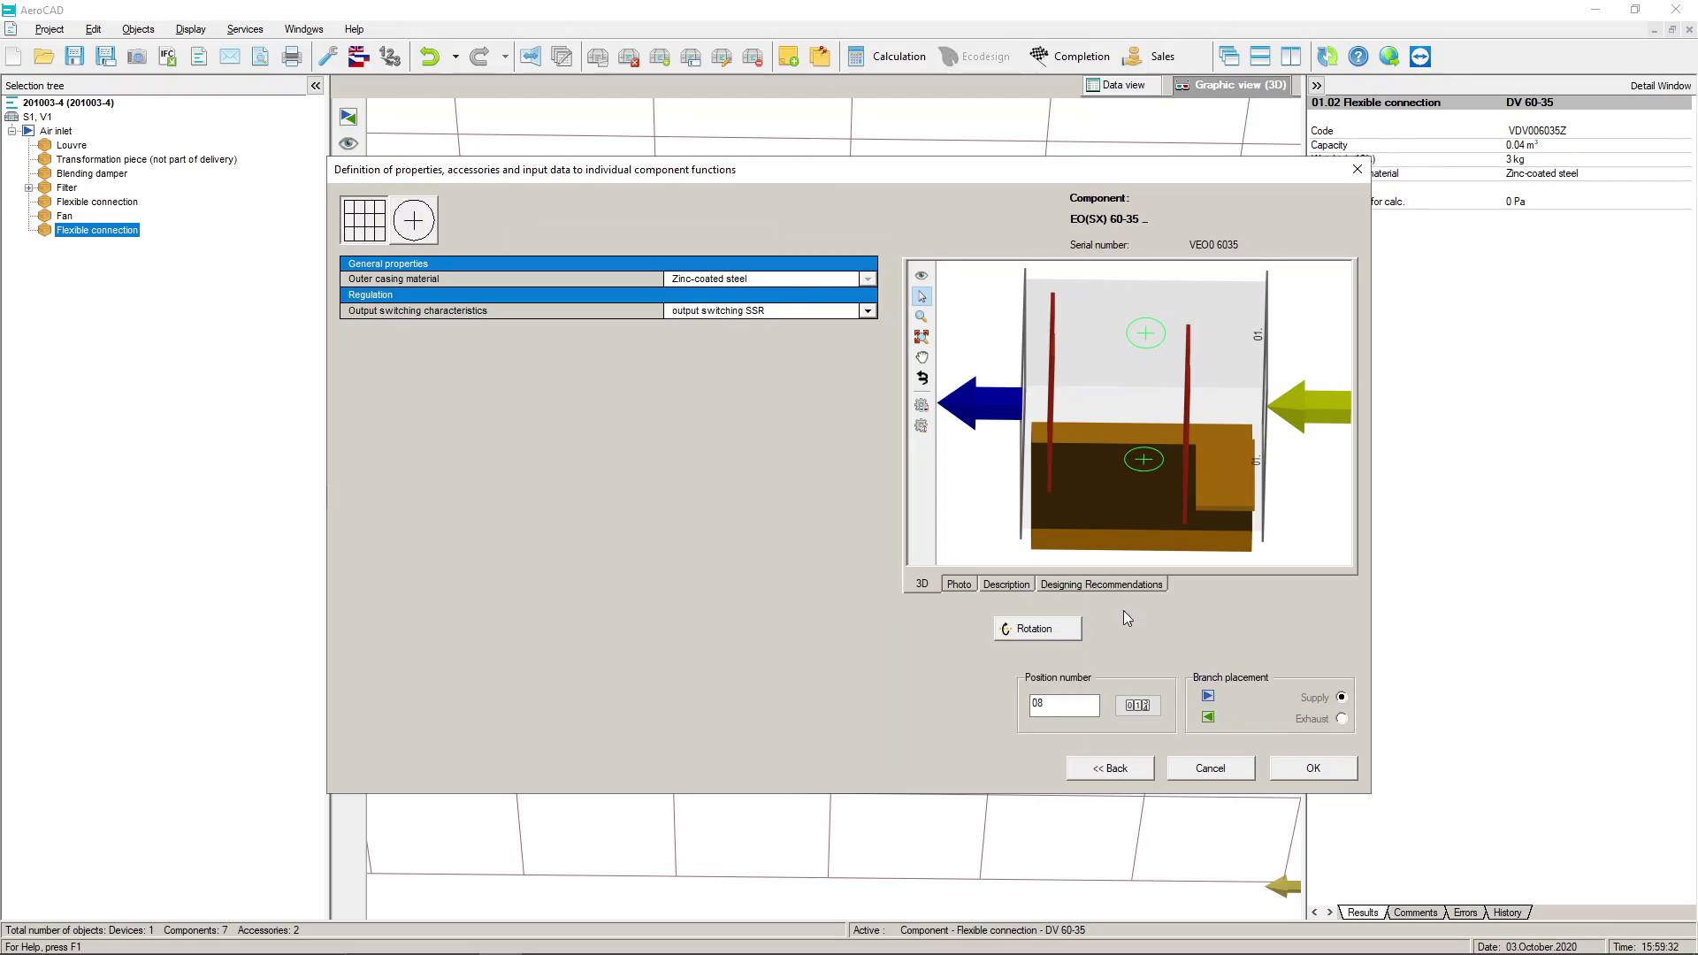
- Try the heater's cascade output switching SSR and without switching options, and set output switching characteristics back to output switching SSR
{"action": "left_click", "coordinate": [867, 312]}
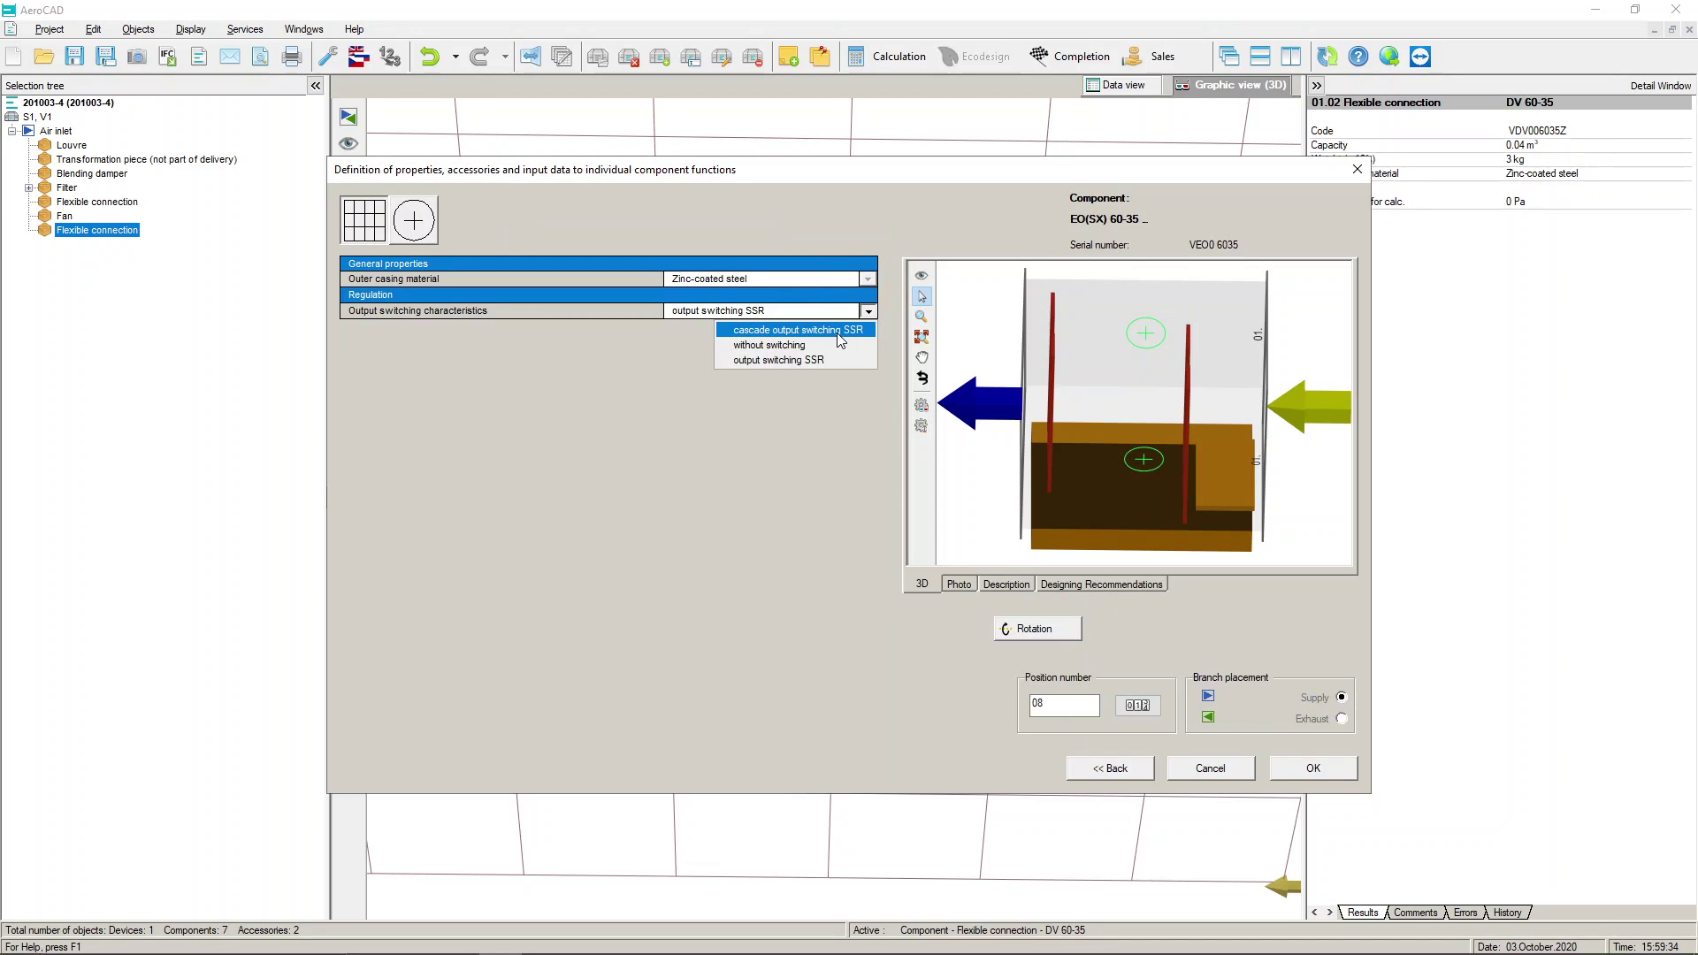
{"action": "left_click", "coordinate": [839, 331]}
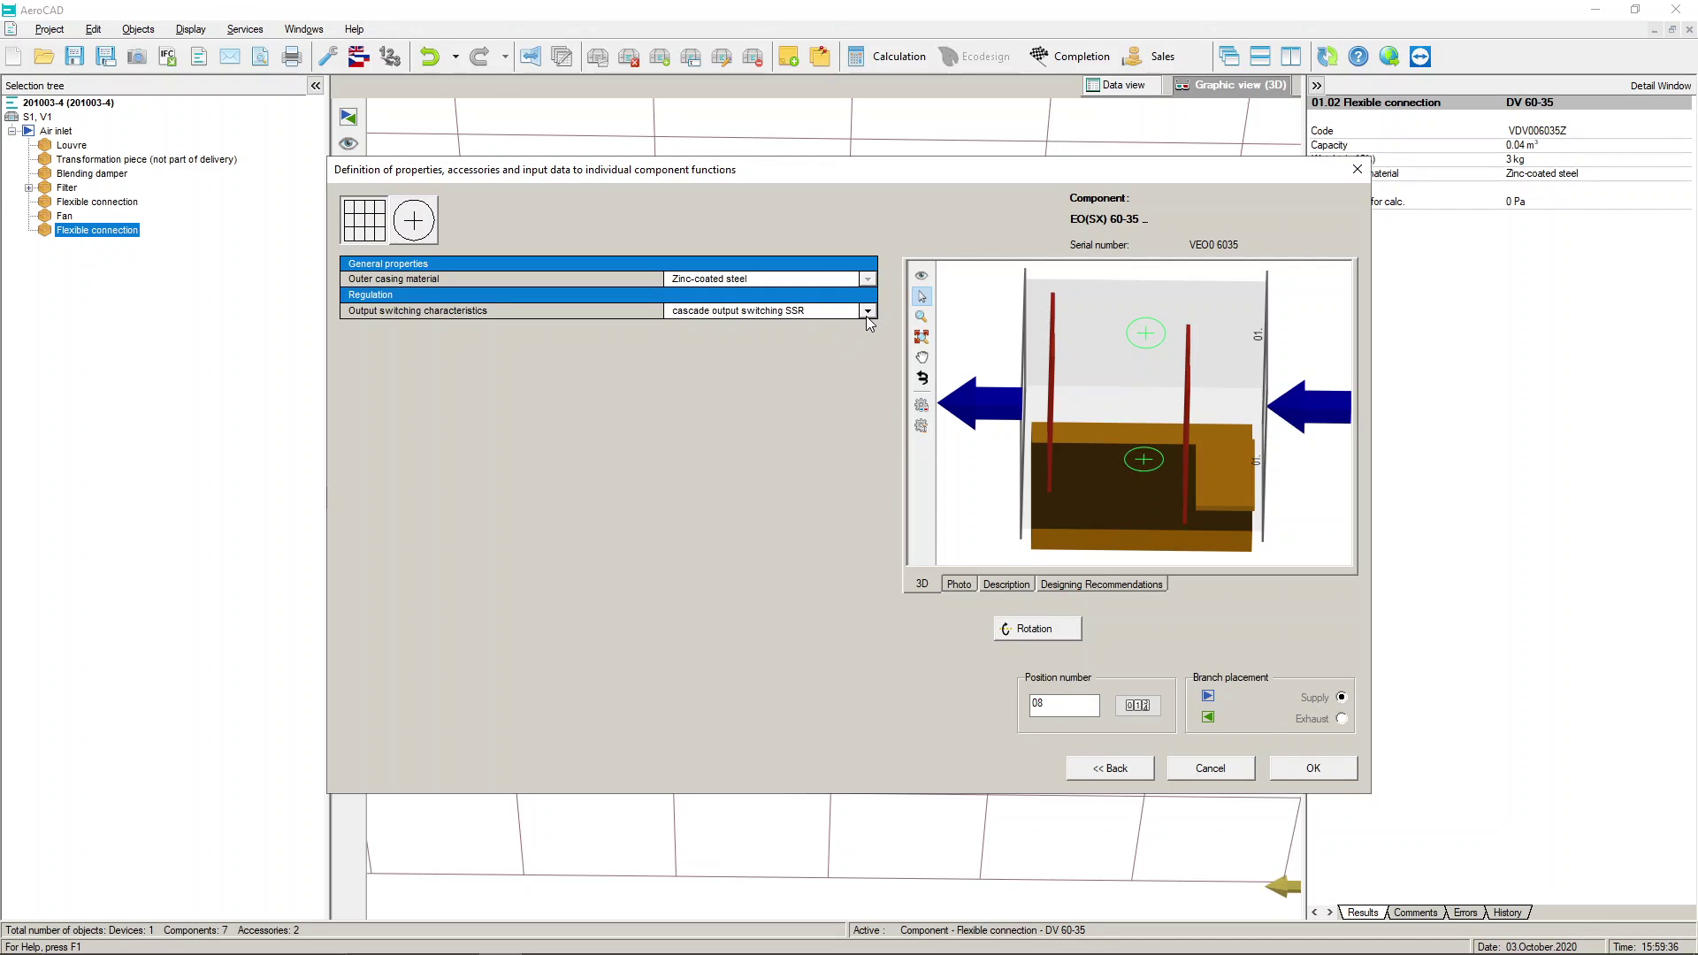
{"action": "left_click", "coordinate": [868, 314]}
{"action": "left_click", "coordinate": [812, 345]}
{"action": "left_click", "coordinate": [868, 314]}
{"action": "left_click", "coordinate": [794, 361]}
- Set the required winter air temperature after the heater to 18 °C, and review the design condition options without applying any
{"action": "left_click", "coordinate": [426, 215]}
{"action": "left_click", "coordinate": [796, 476]}
{"action": "double_click", "coordinate": [796, 476]}
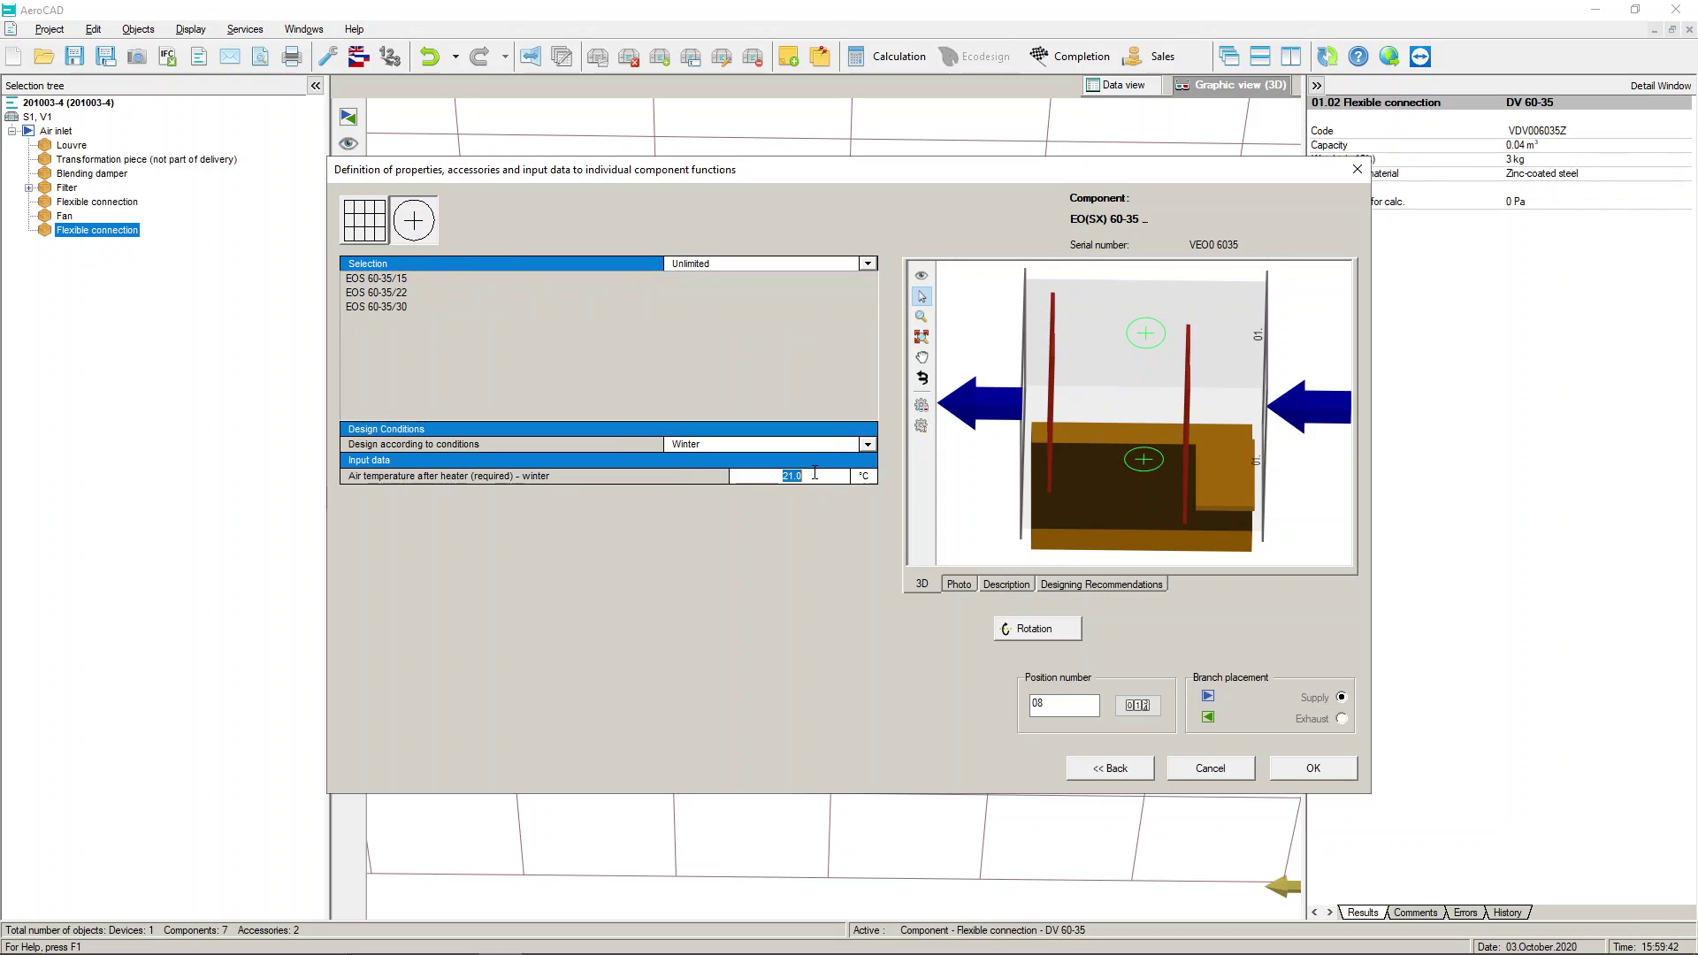
{"action": "type", "text": "18"}
{"action": "left_click", "coordinate": [867, 444]}
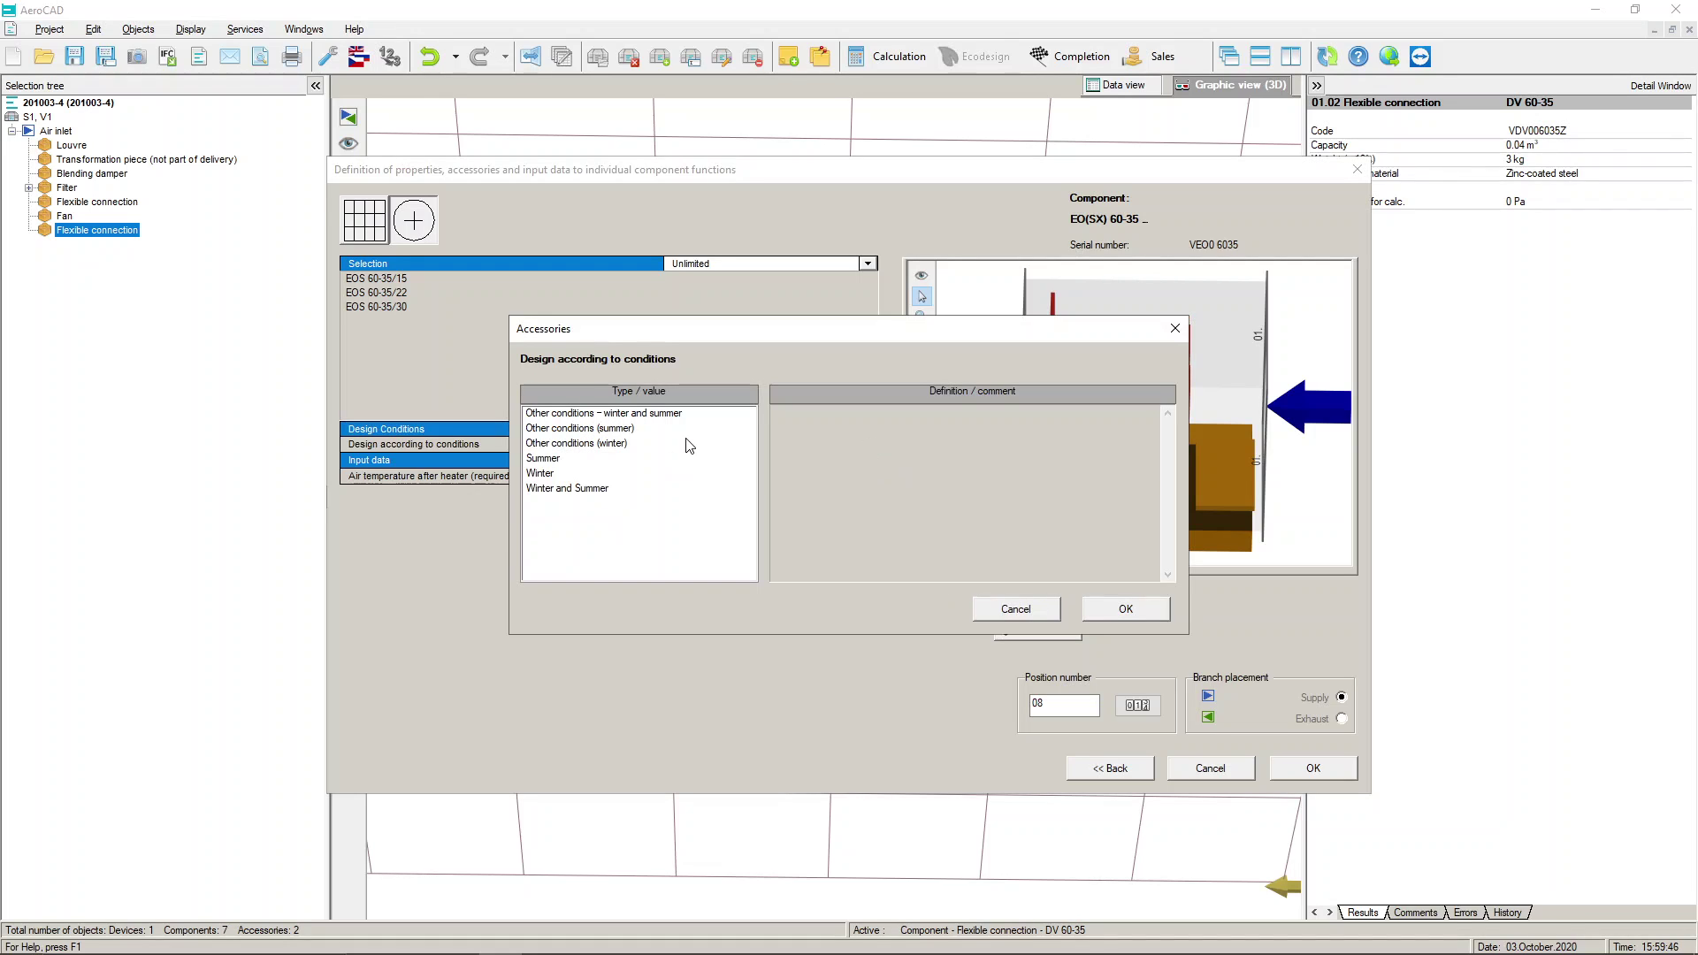
{"action": "left_click", "coordinate": [566, 445]}
{"action": "left_click", "coordinate": [1010, 610]}
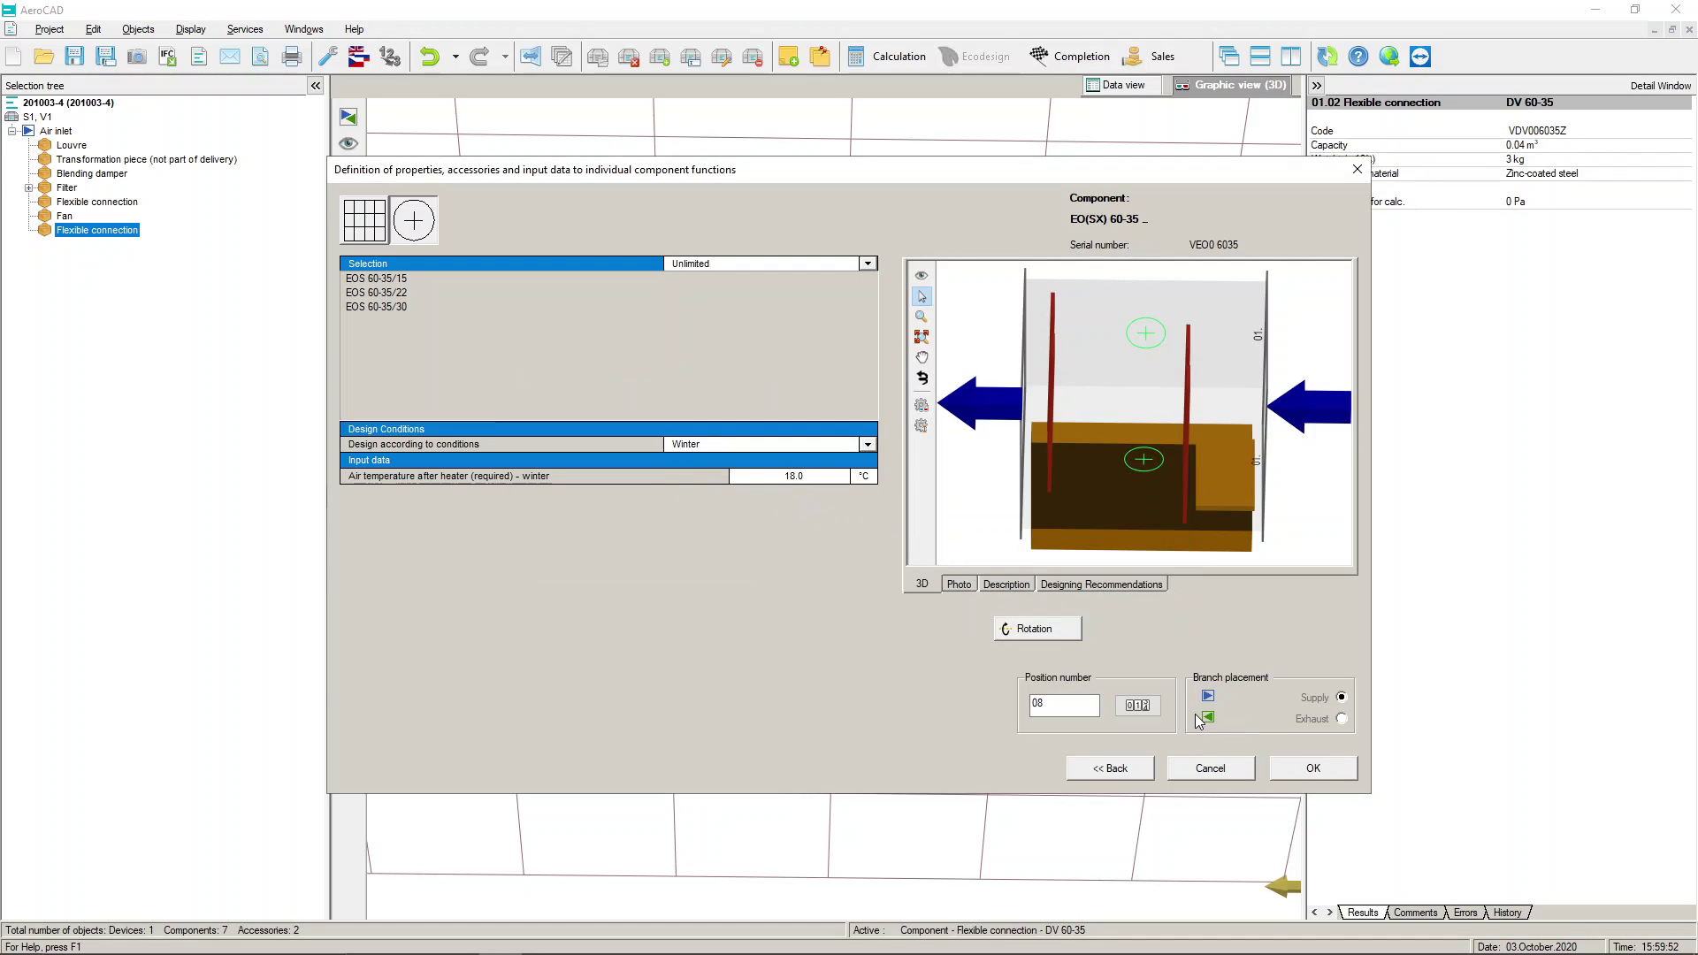
- Try the electric heater's rotation and insert the EO(SX) 60-35 after the flexible connection
{"action": "left_click", "coordinate": [1069, 629]}
{"action": "left_click", "coordinate": [1068, 629]}
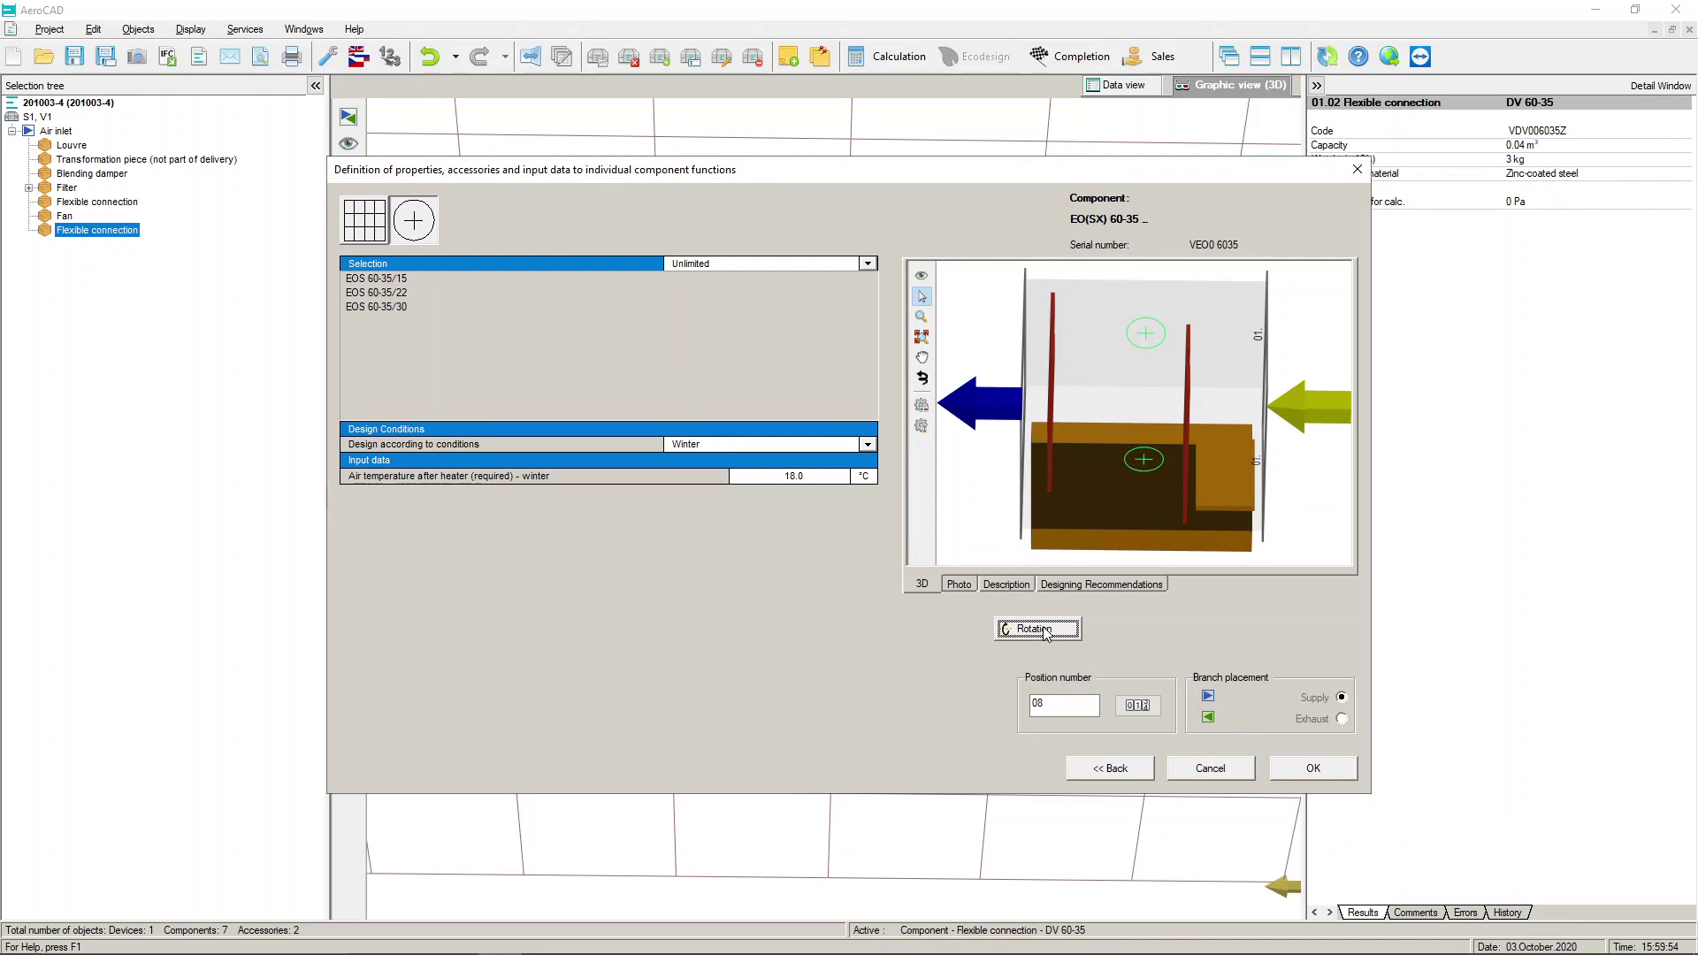
{"action": "left_click", "coordinate": [1312, 767]}
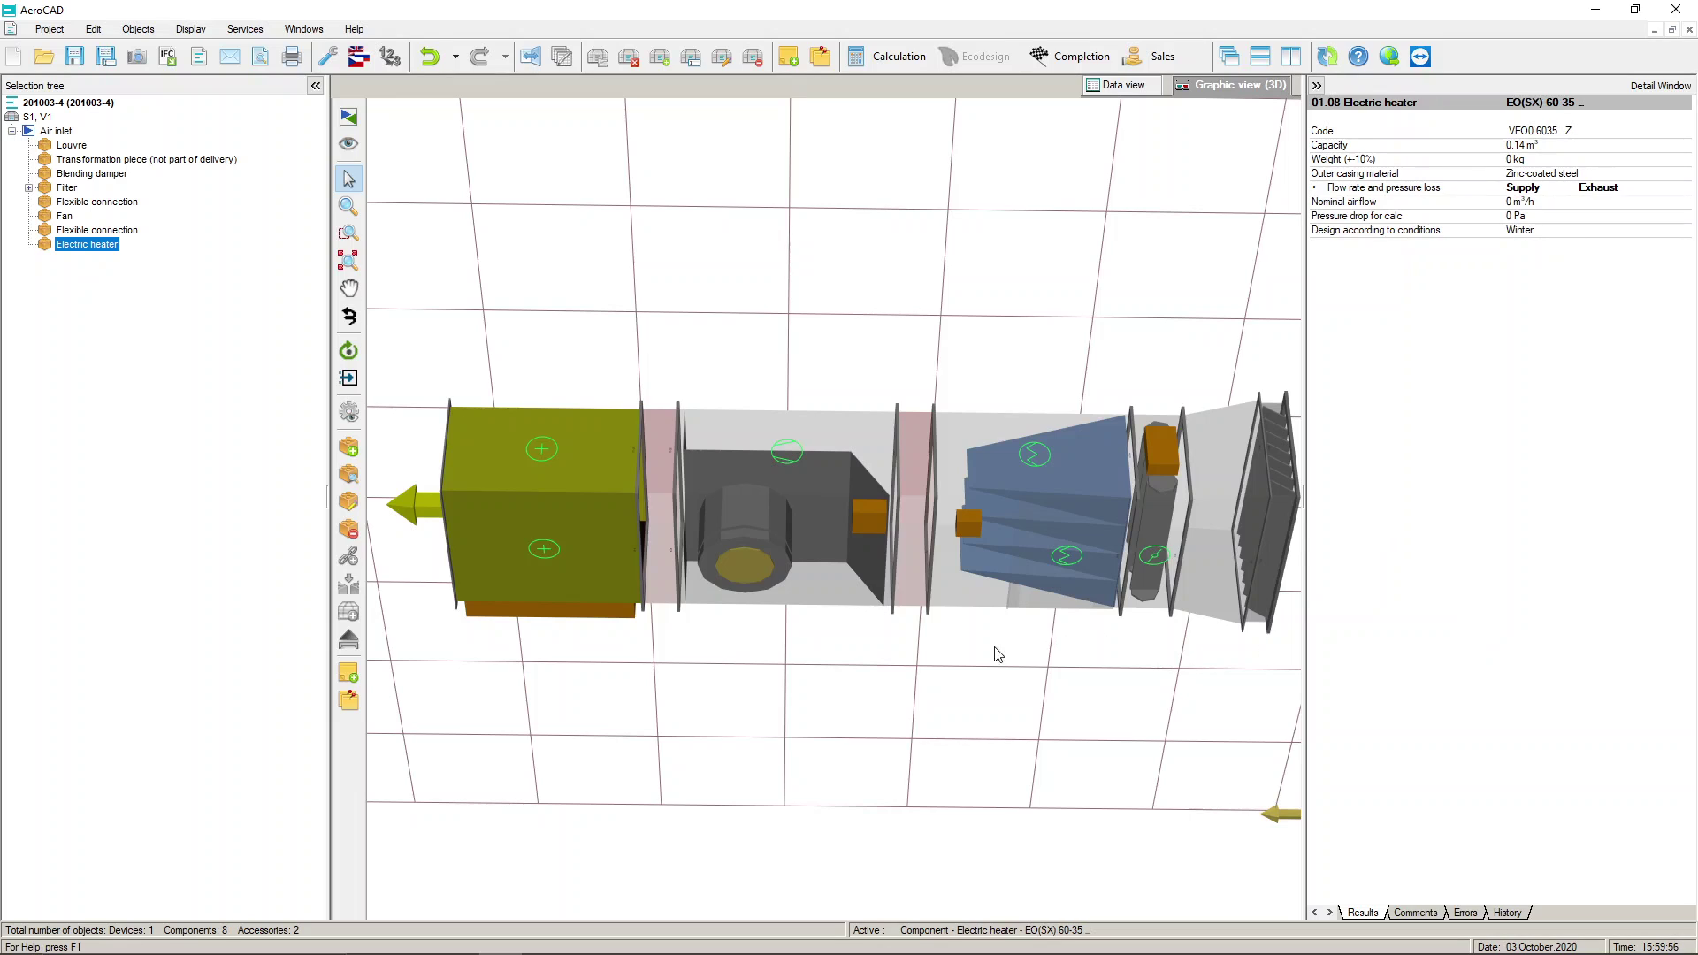
- Reopen the inserted electric heater's properties and rotate it once to move its wiring case to the opposite side
{"action": "double_click", "coordinate": [582, 527]}
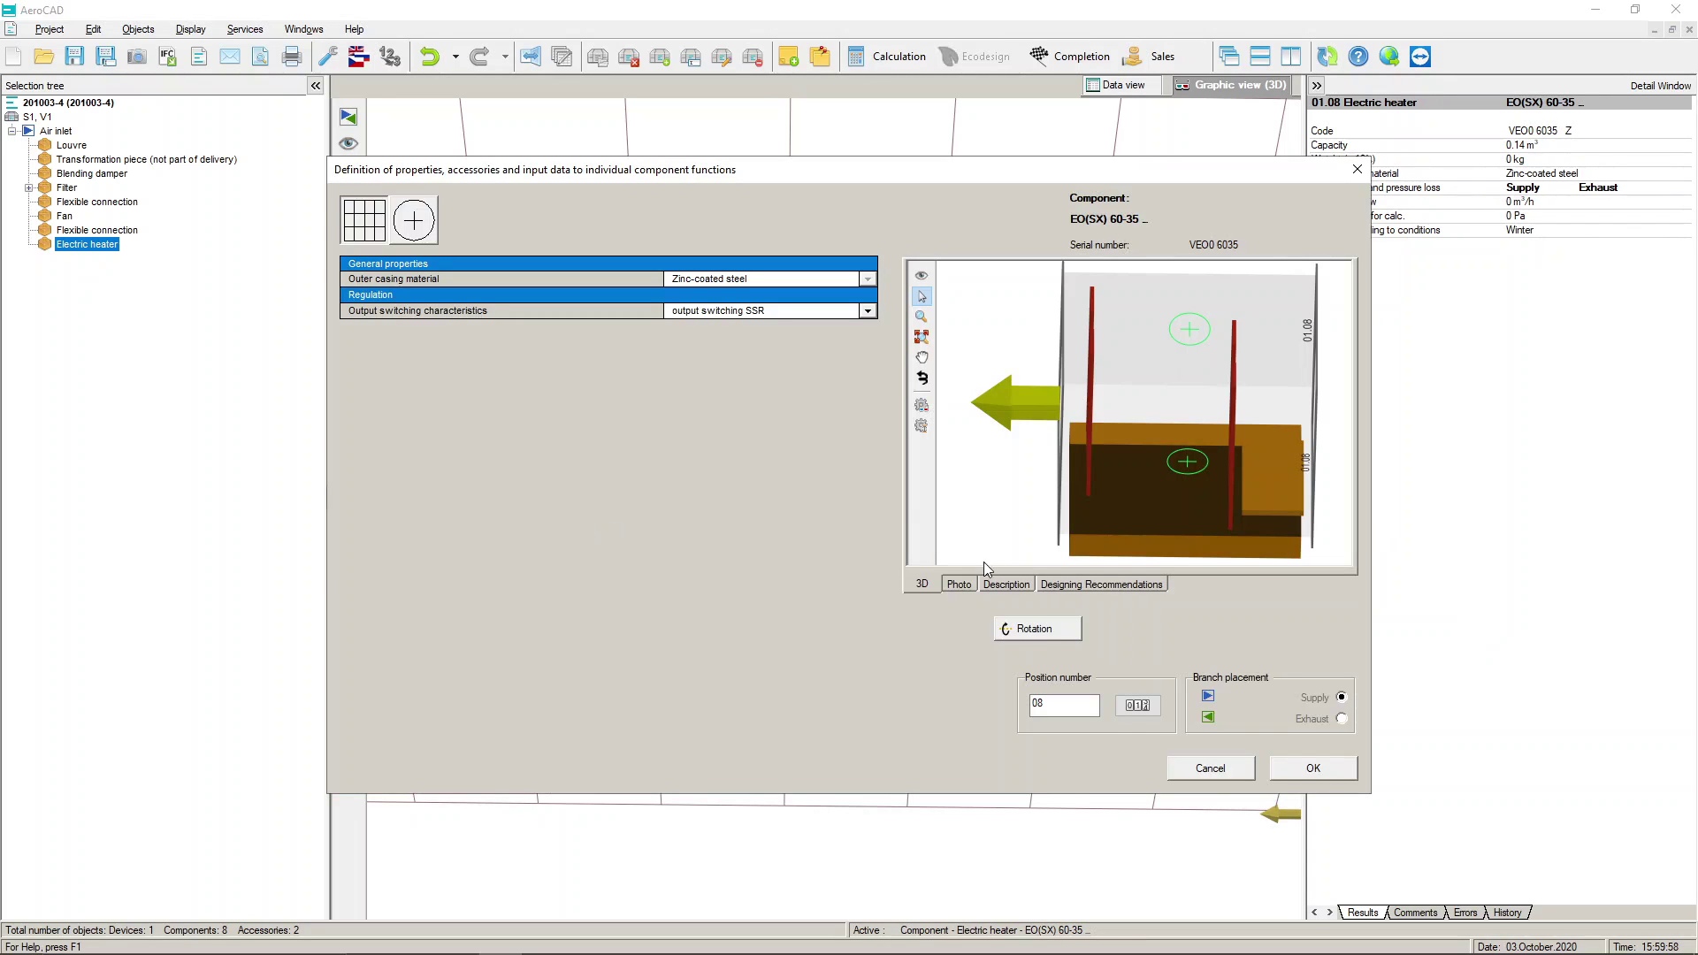
{"action": "left_click", "coordinate": [1035, 629]}
{"action": "left_click", "coordinate": [1315, 767]}
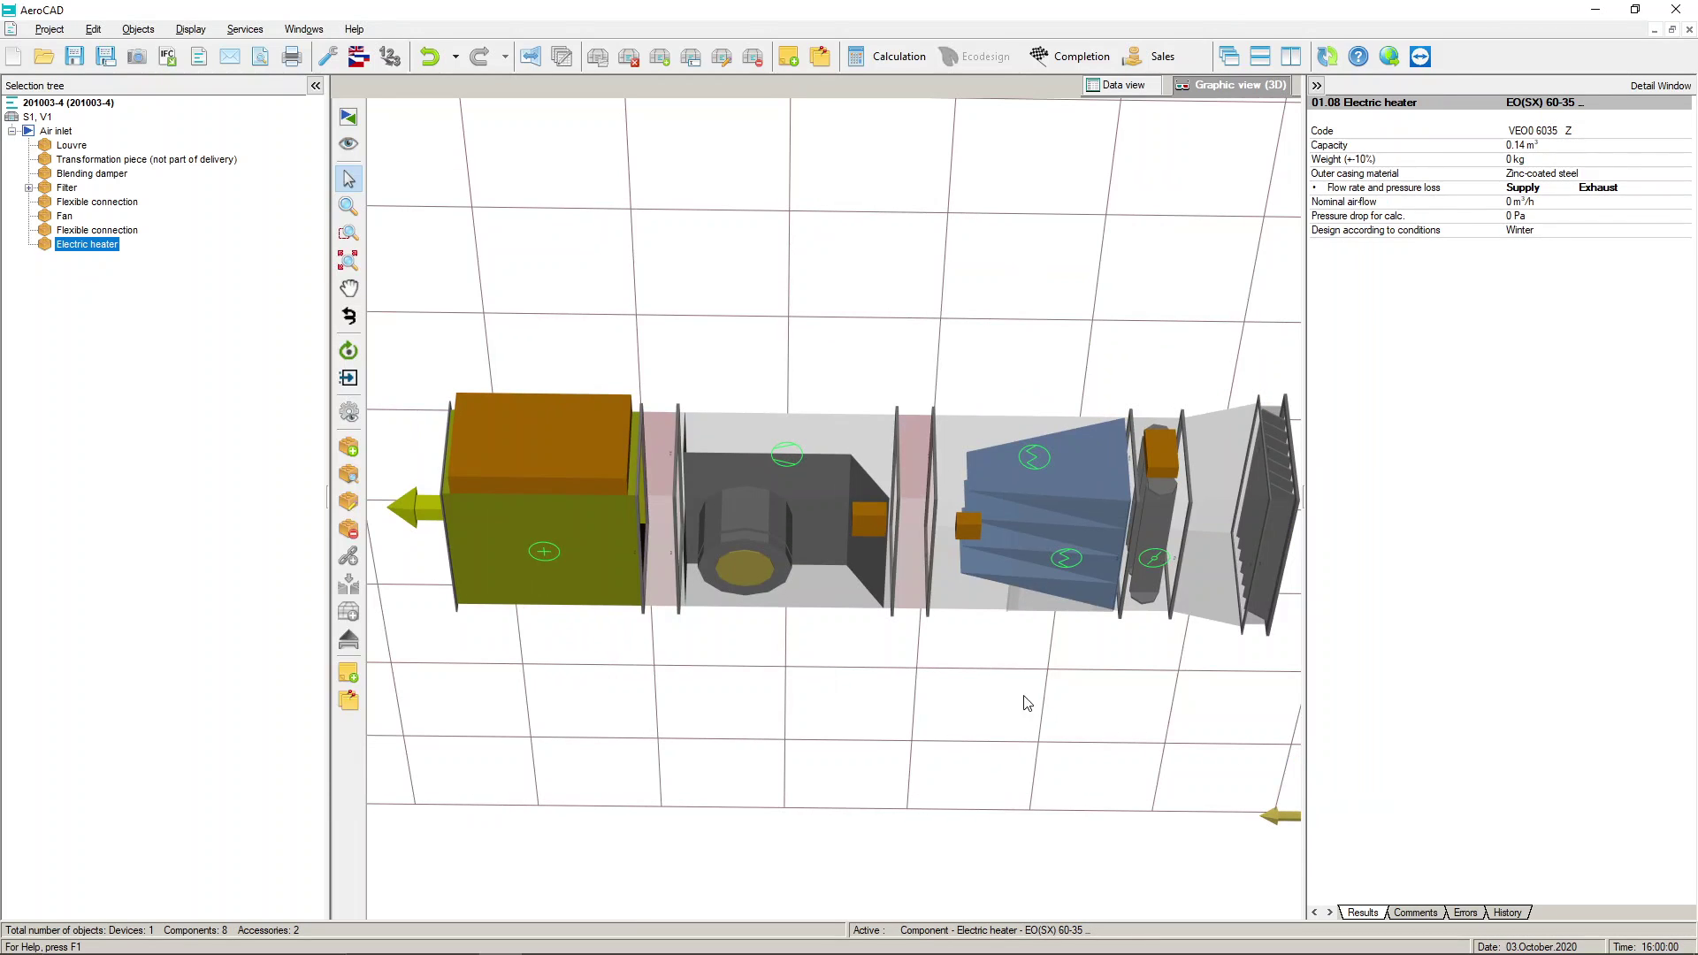
- Start adding a cooler after the electric heater, and review the CHV 60-35 water cooler's photo and description
{"action": "left_click", "coordinate": [420, 521]}
{"action": "left_click", "coordinate": [348, 447]}
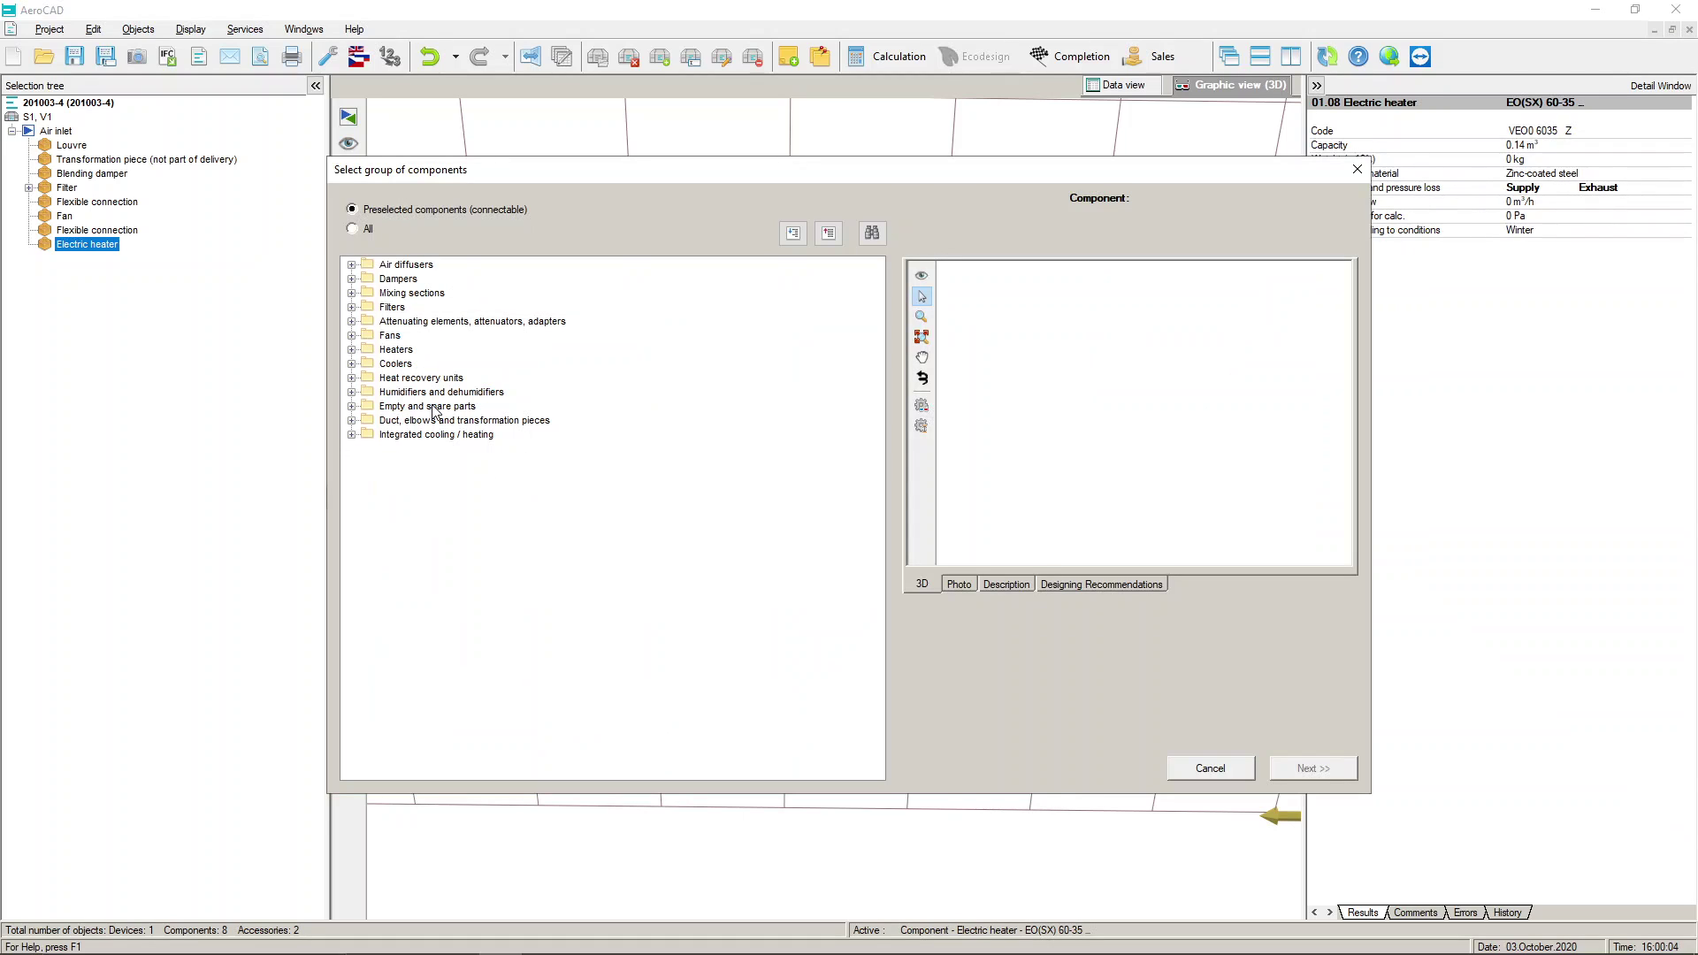
{"action": "left_click", "coordinate": [352, 364]}
{"action": "left_click", "coordinate": [369, 378]}
{"action": "left_click", "coordinate": [369, 406]}
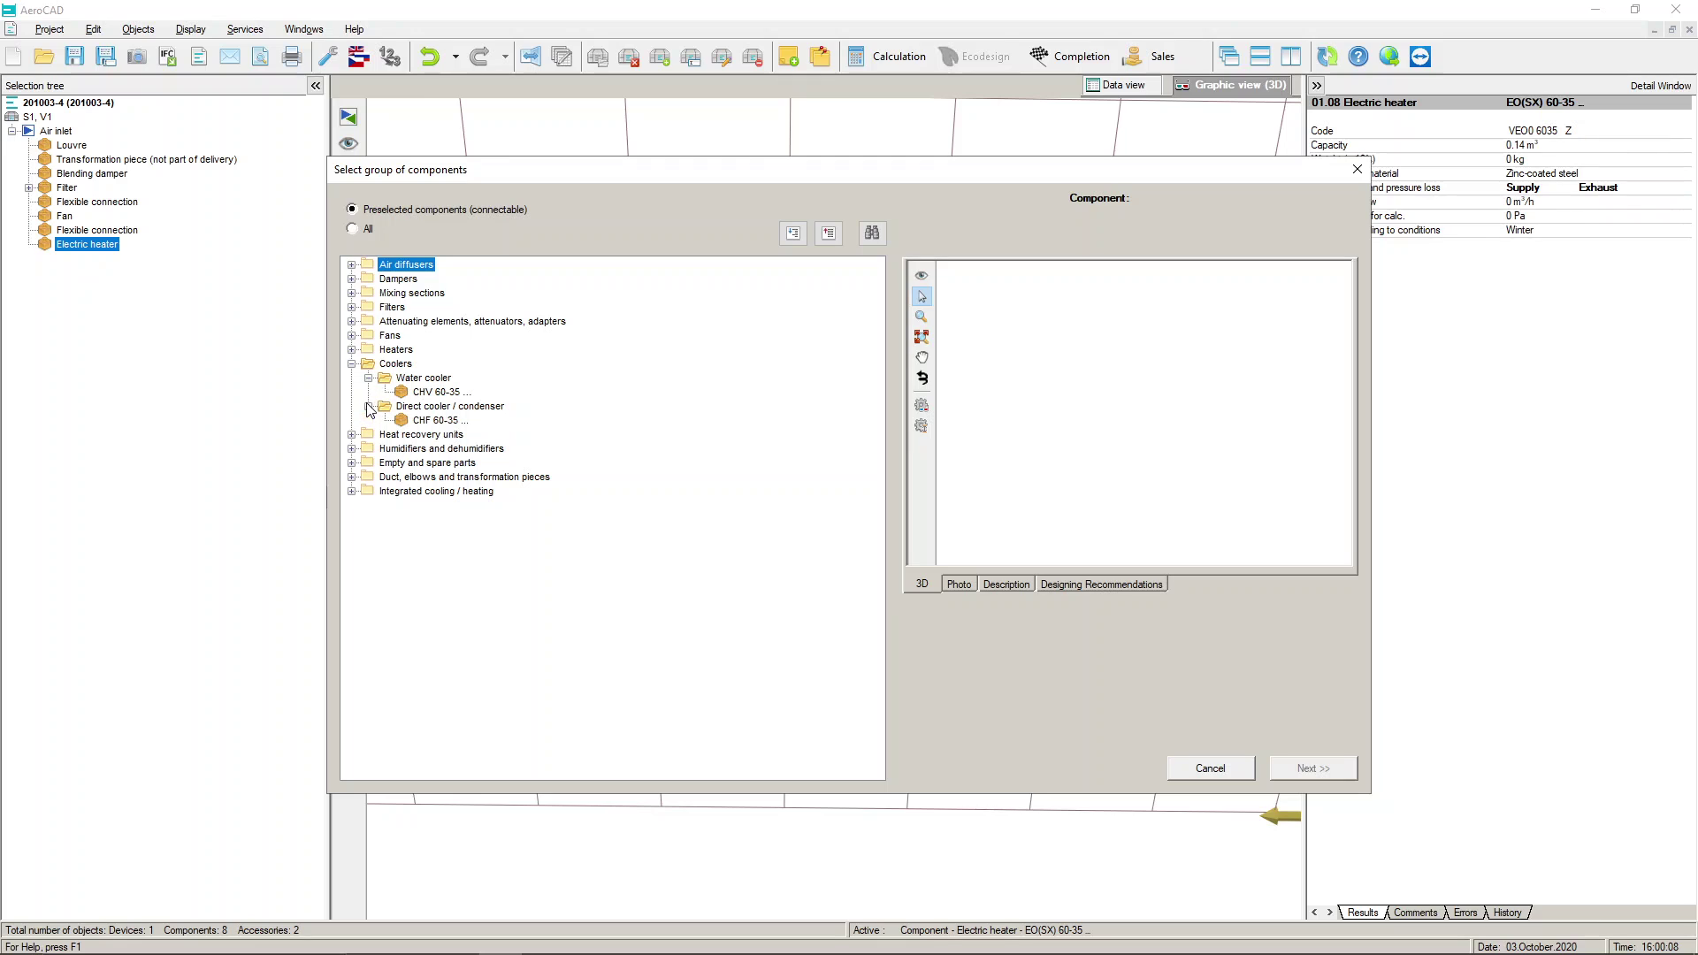
{"action": "left_click", "coordinate": [435, 392]}
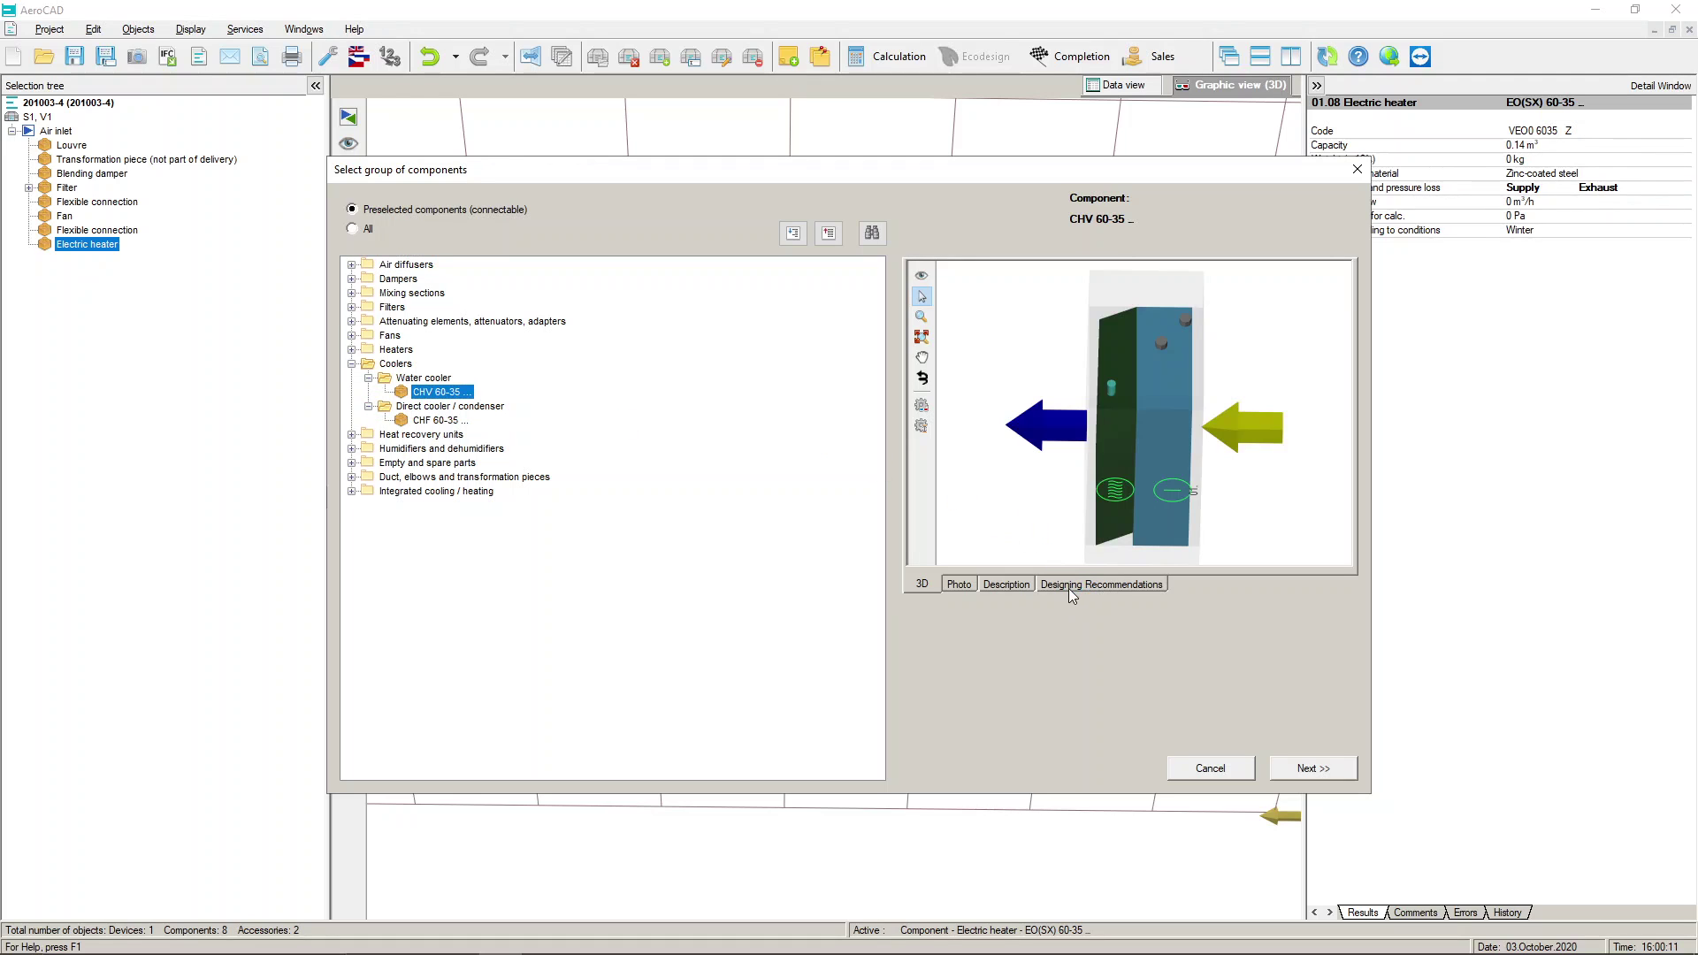
{"action": "left_click", "coordinate": [964, 586]}
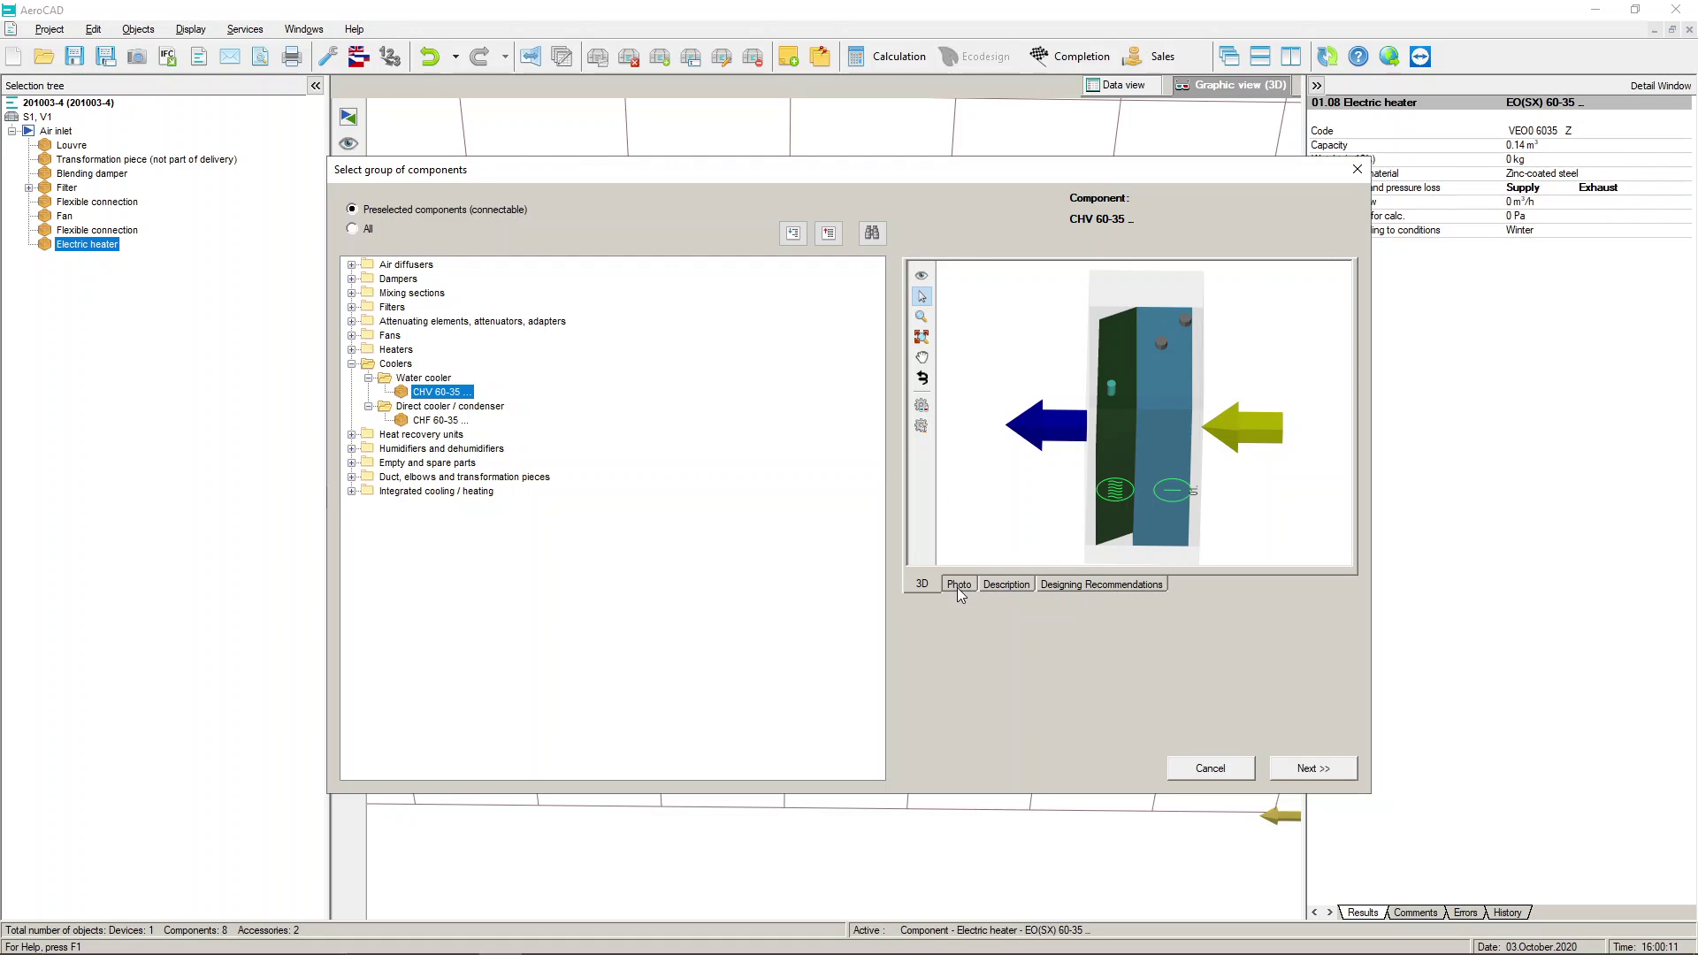
{"action": "left_click", "coordinate": [1015, 586]}
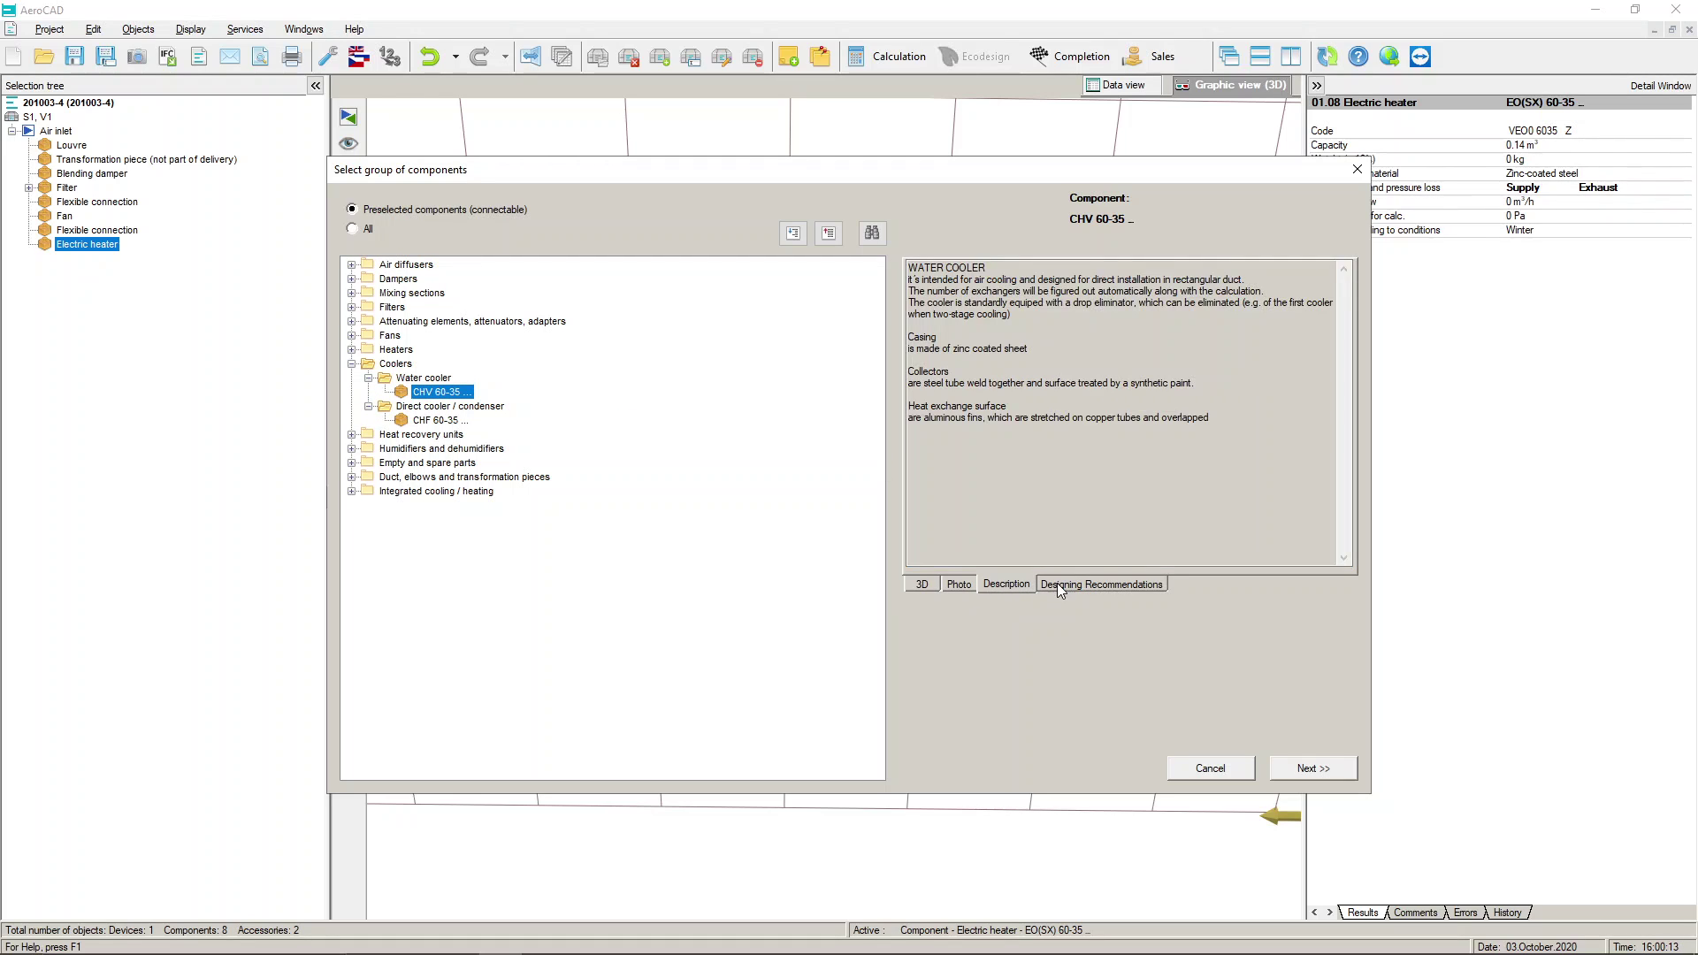
{"action": "left_click", "coordinate": [923, 584]}
- Review the CHF 60-35 direct cooler's photo and description, and choose it as the component to insert
{"action": "left_click", "coordinate": [454, 420]}
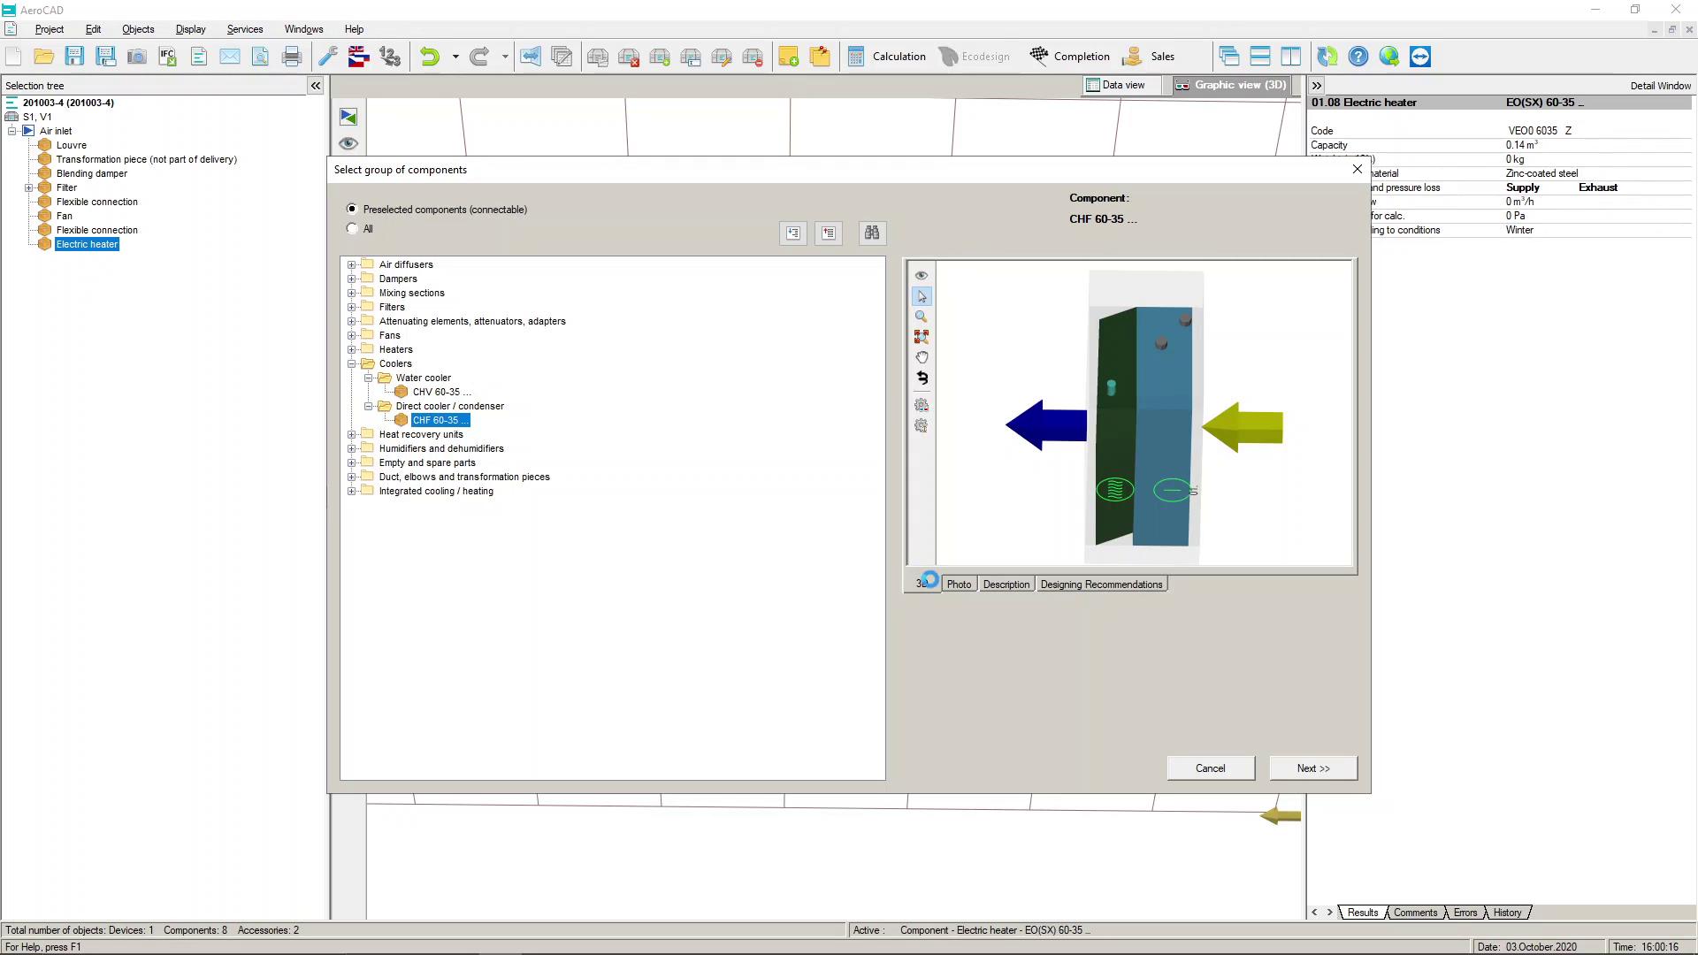
{"action": "left_click", "coordinate": [954, 584]}
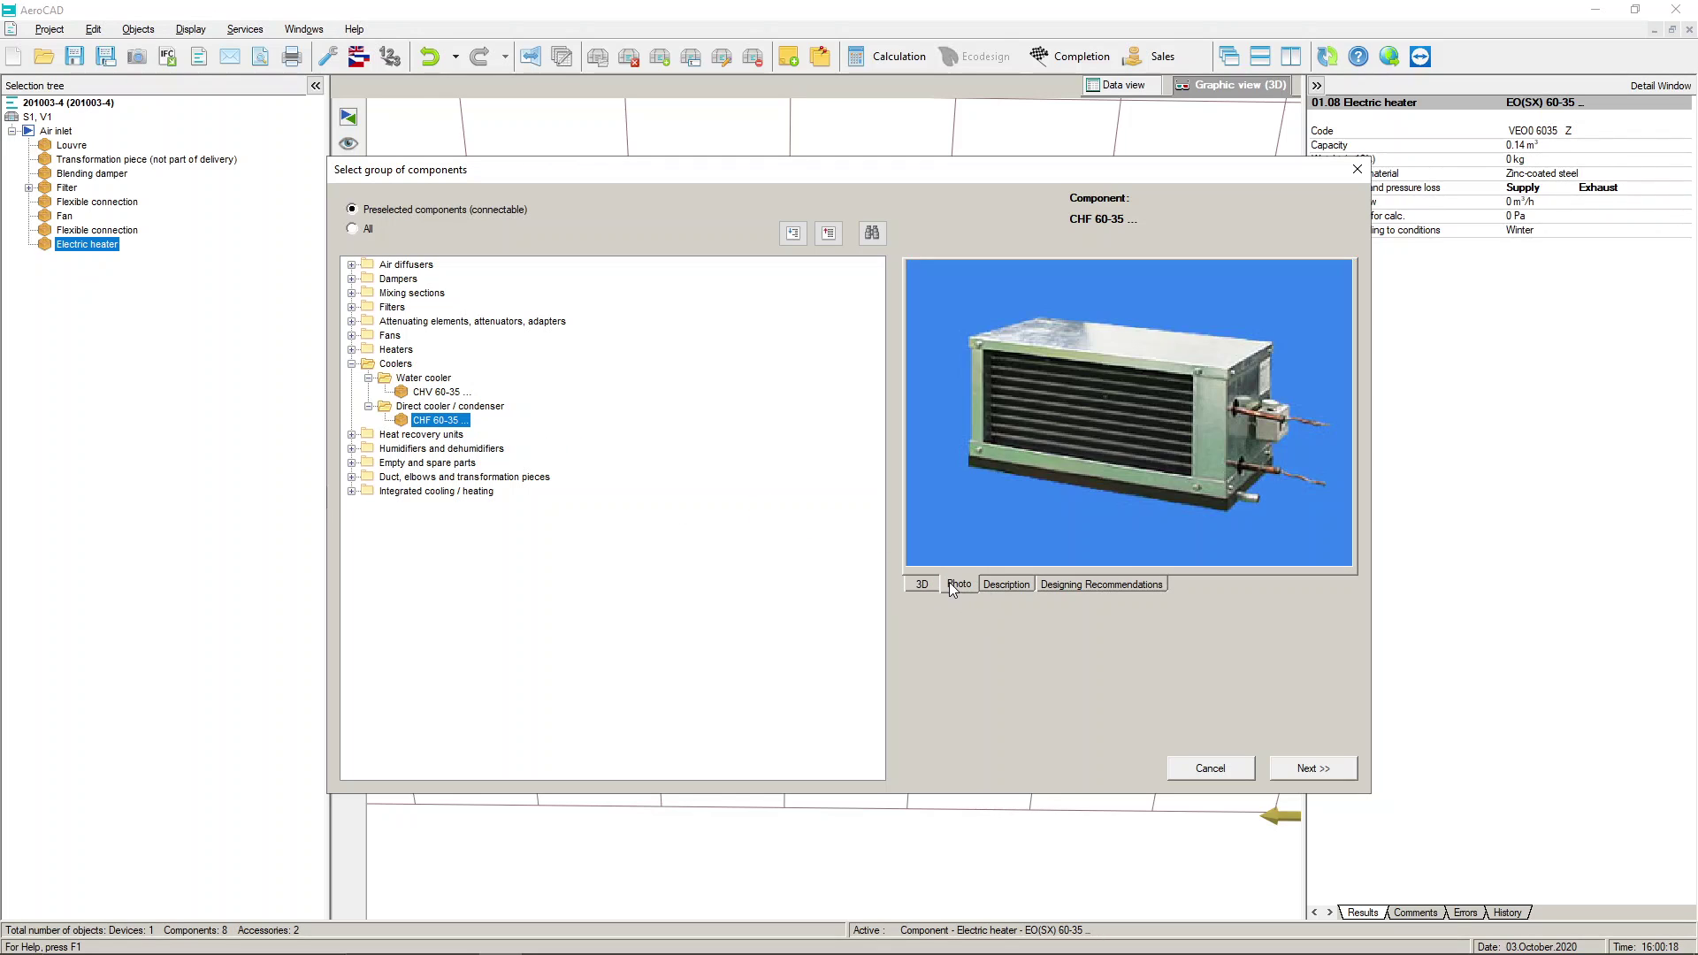
{"action": "left_click", "coordinate": [1006, 585]}
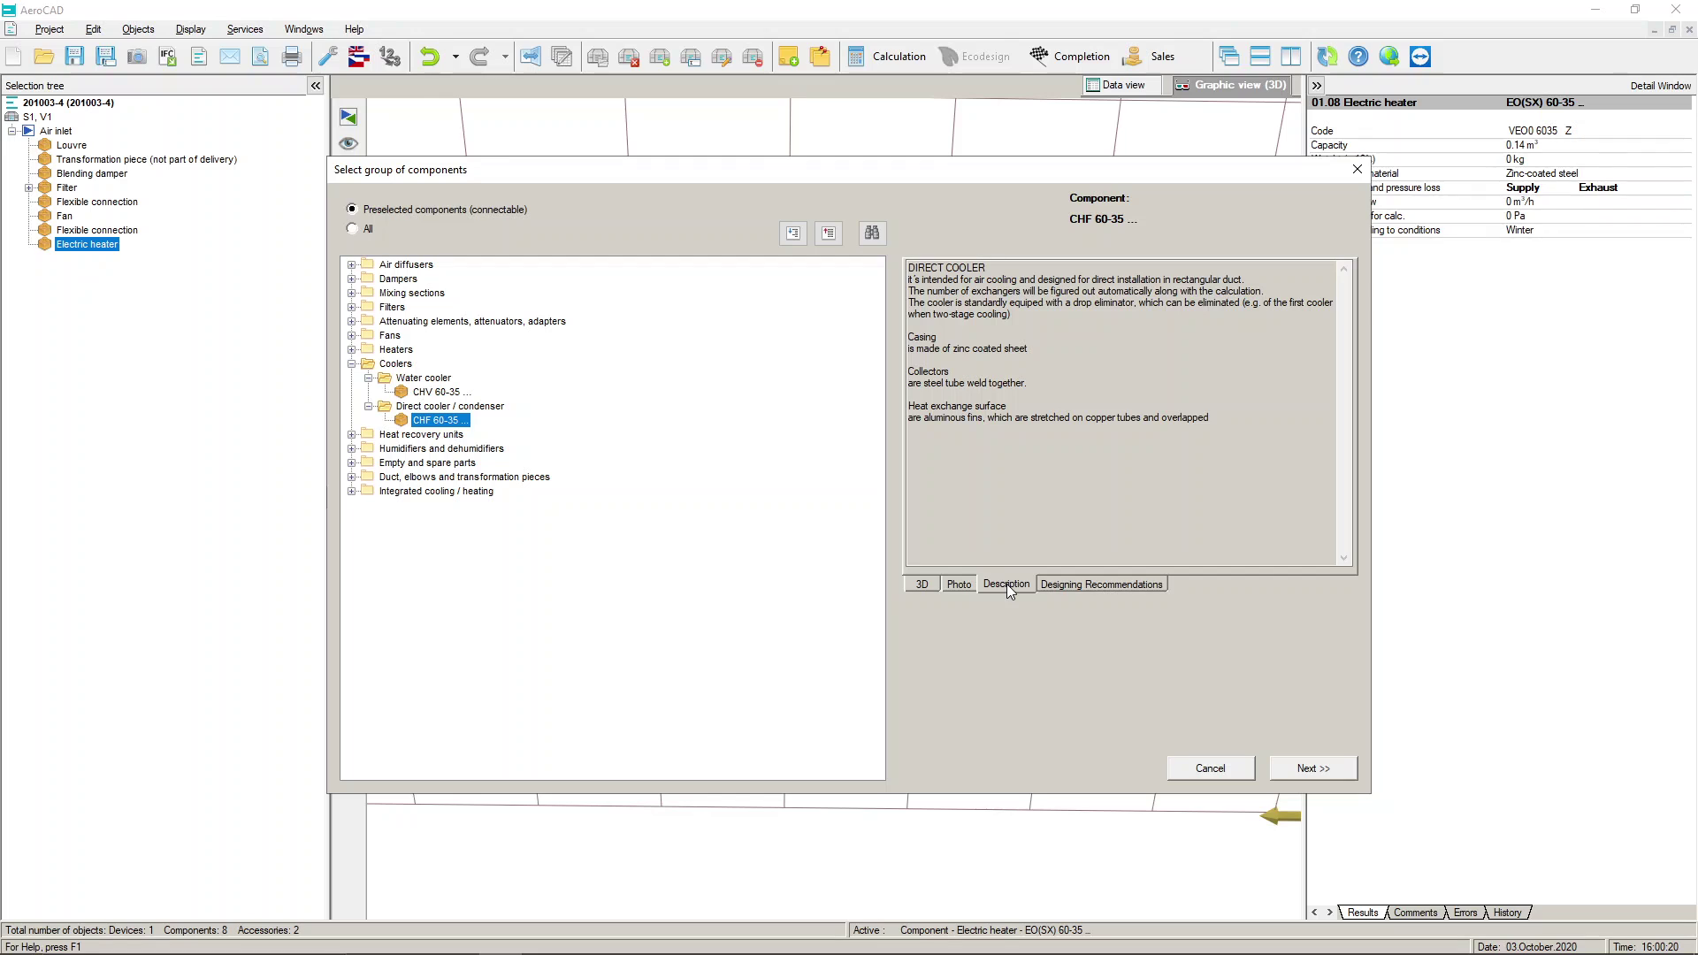
{"action": "left_click", "coordinate": [1313, 768]}
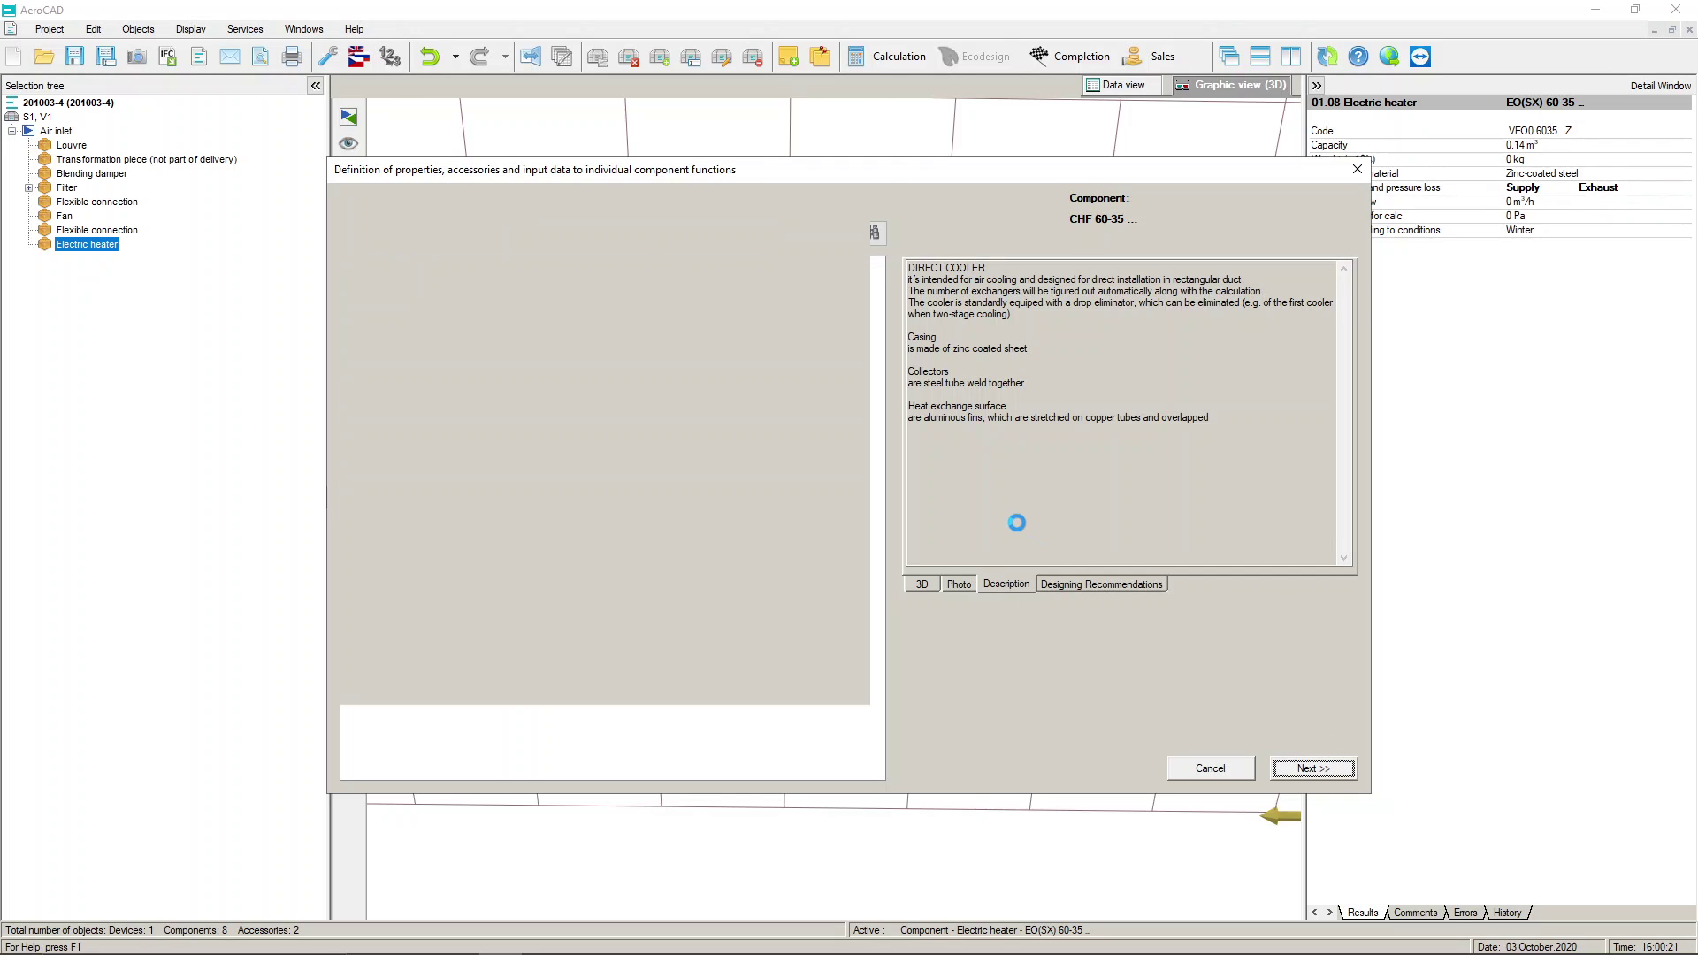
{"action": "left_click", "coordinate": [922, 584]}
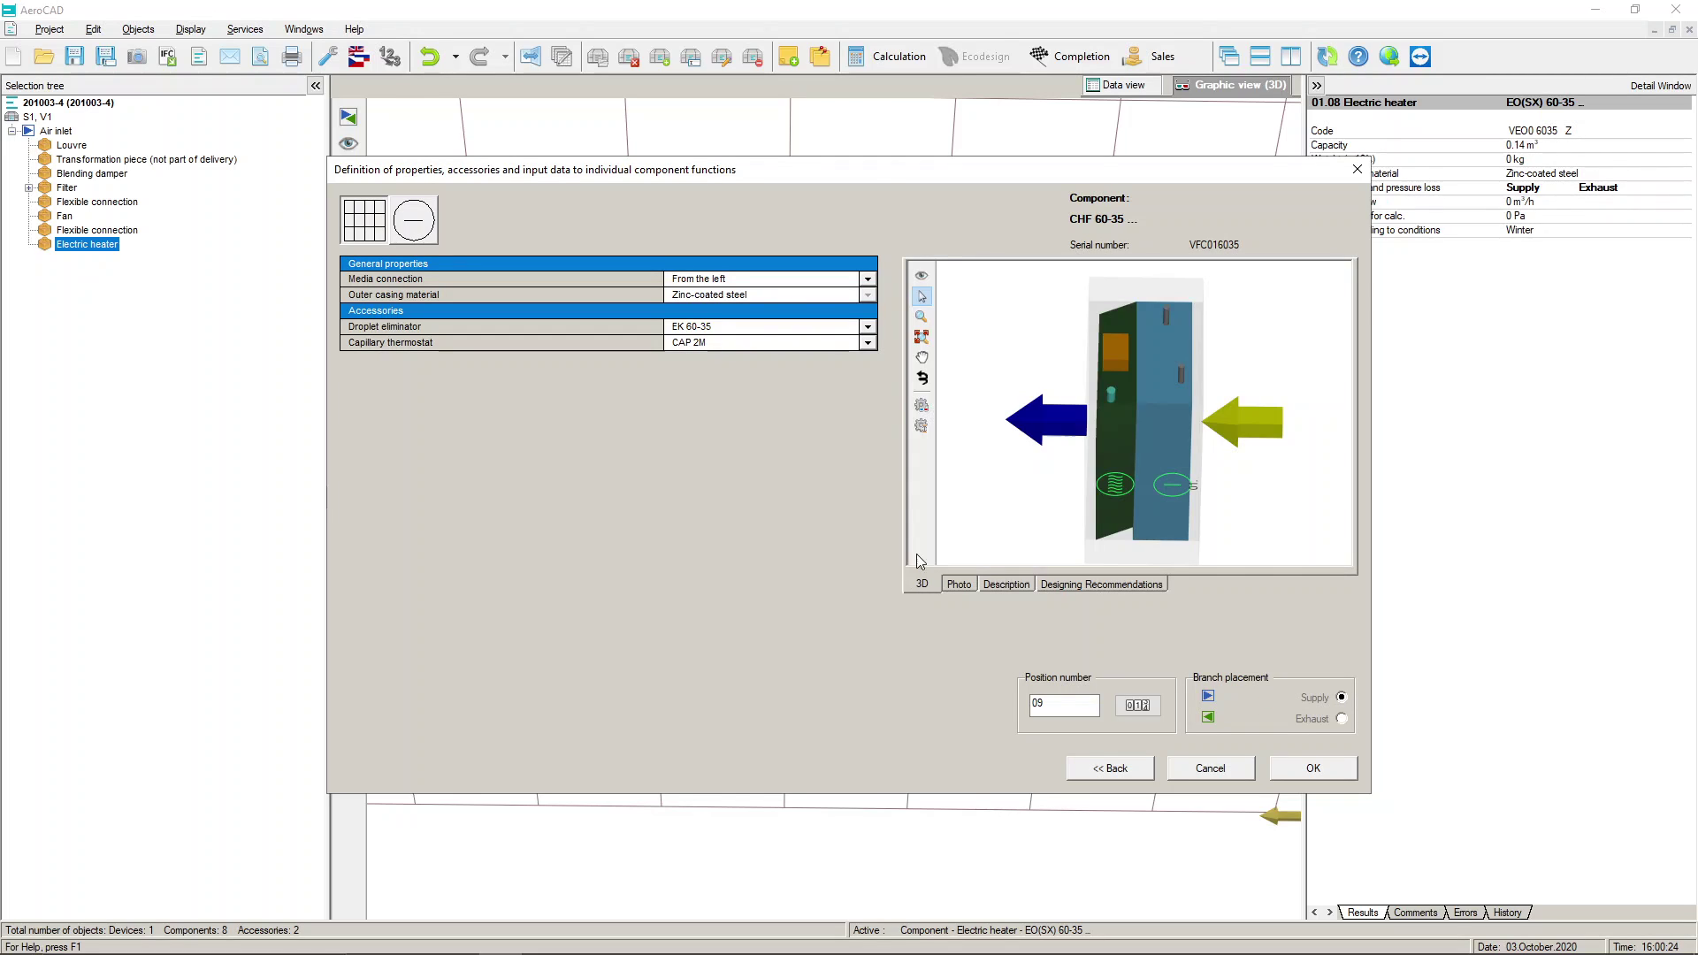
- Try the cooler's media connection from the right, and set it back to From the left
{"action": "left_click", "coordinate": [868, 282]}
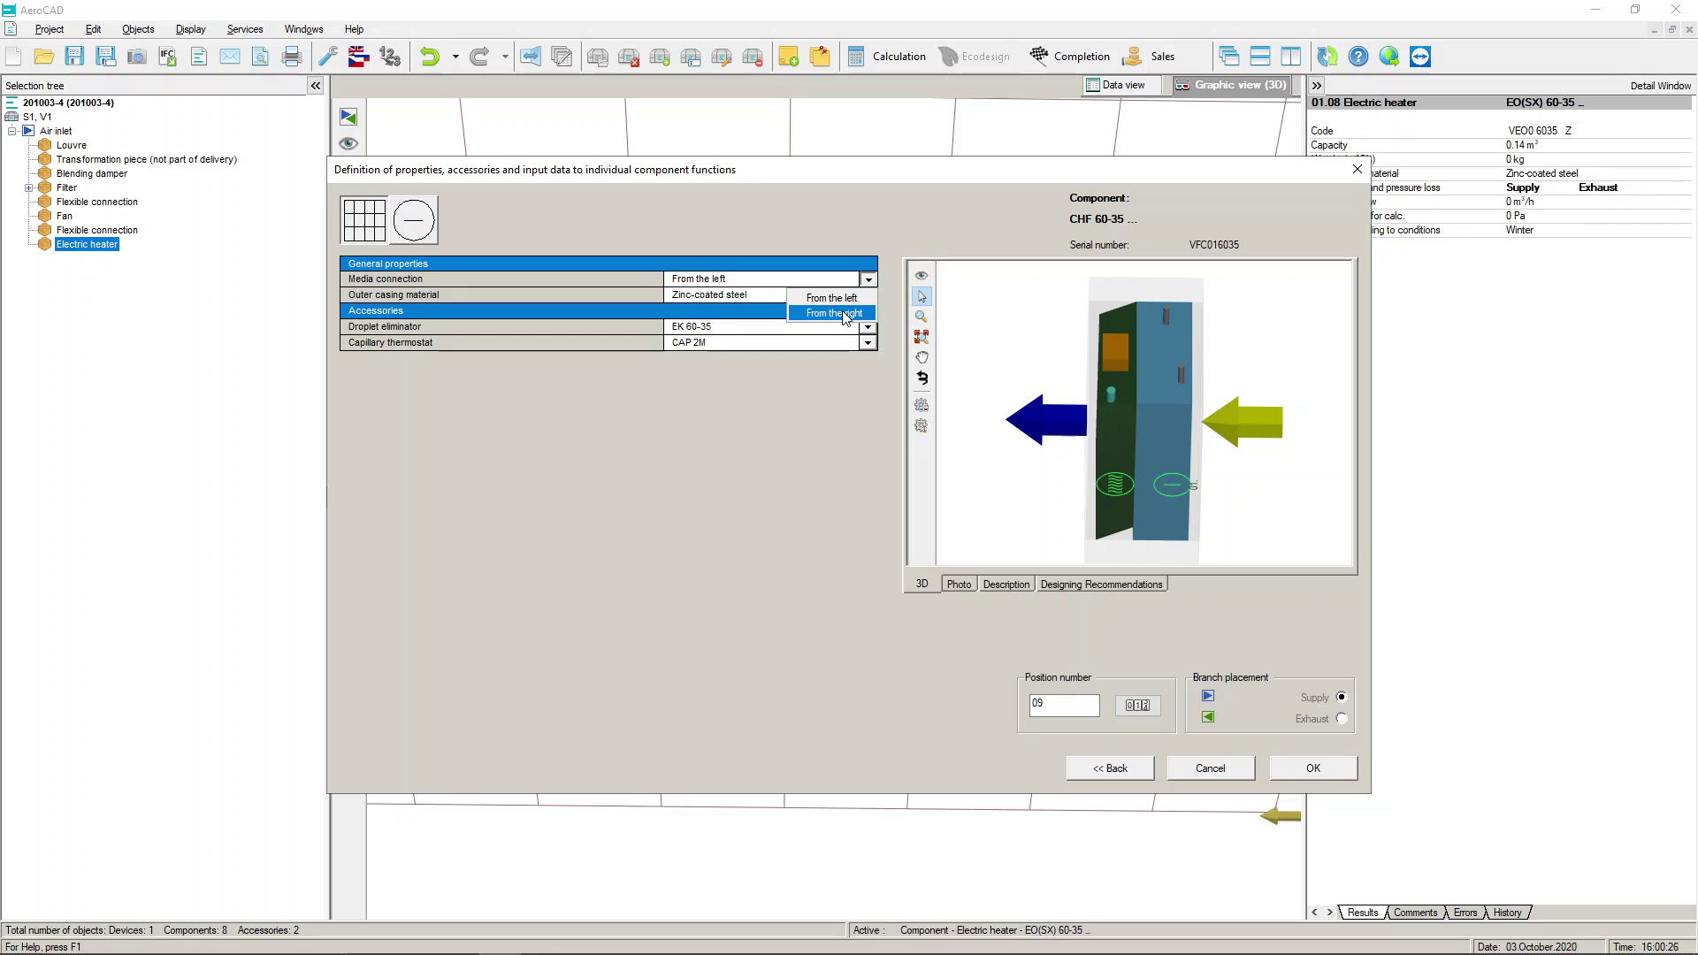
{"action": "left_click", "coordinate": [836, 314]}
{"action": "left_click", "coordinate": [868, 280]}
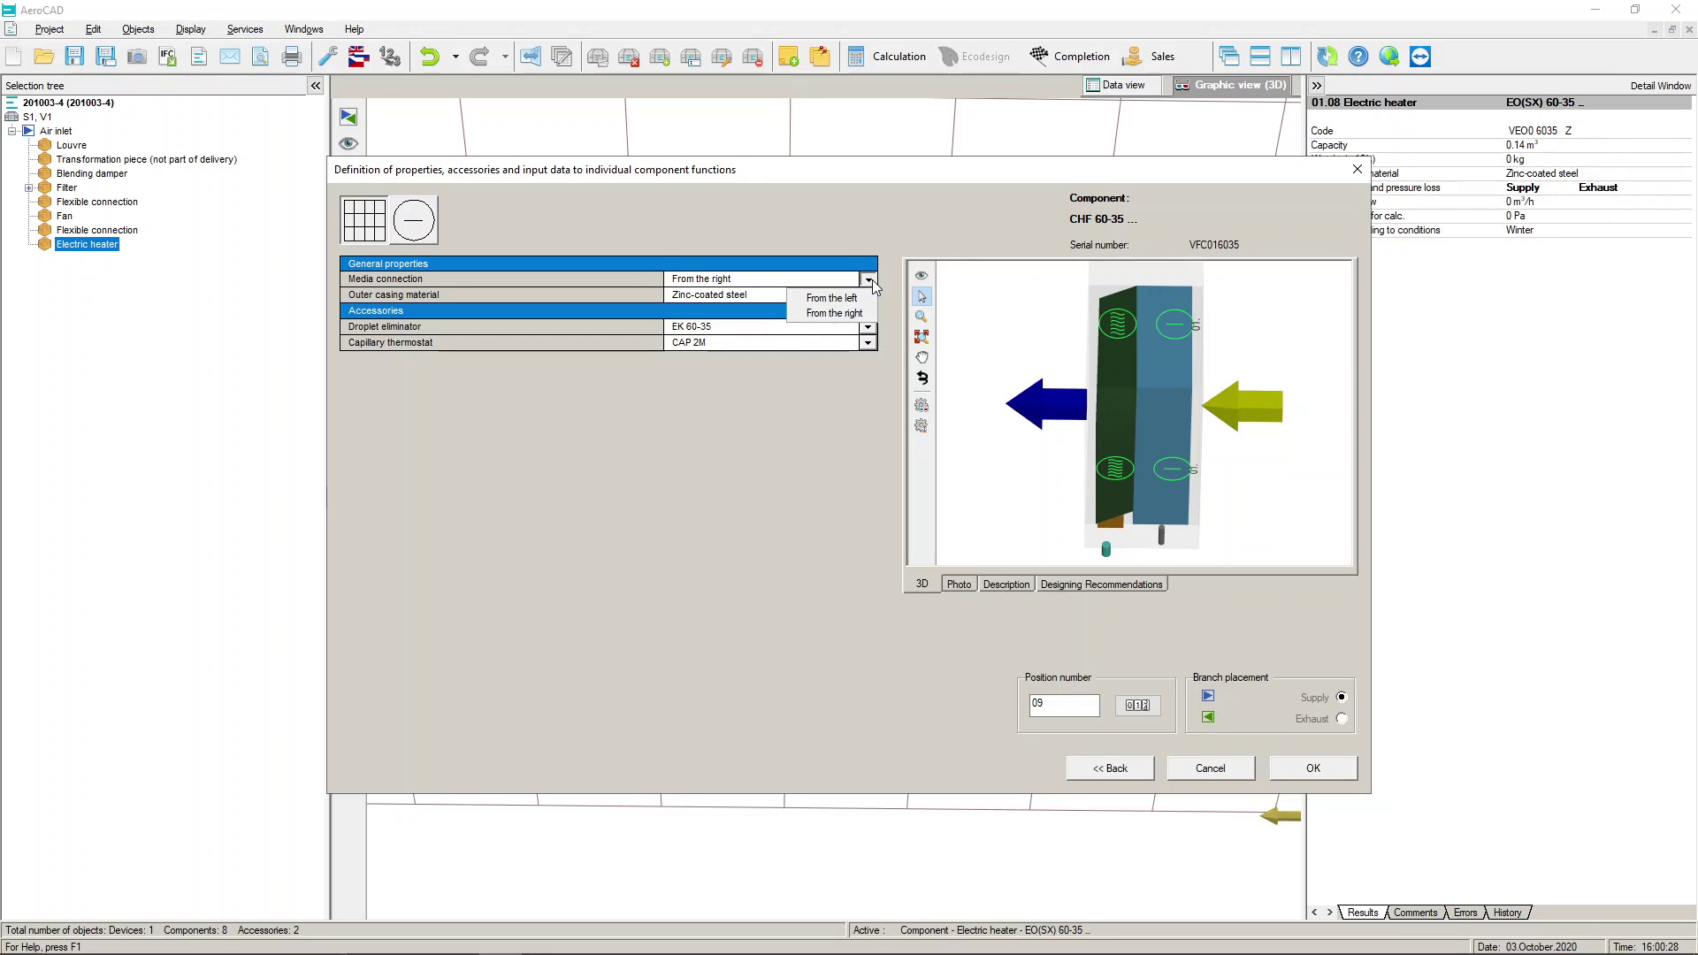
{"action": "left_click", "coordinate": [831, 299]}
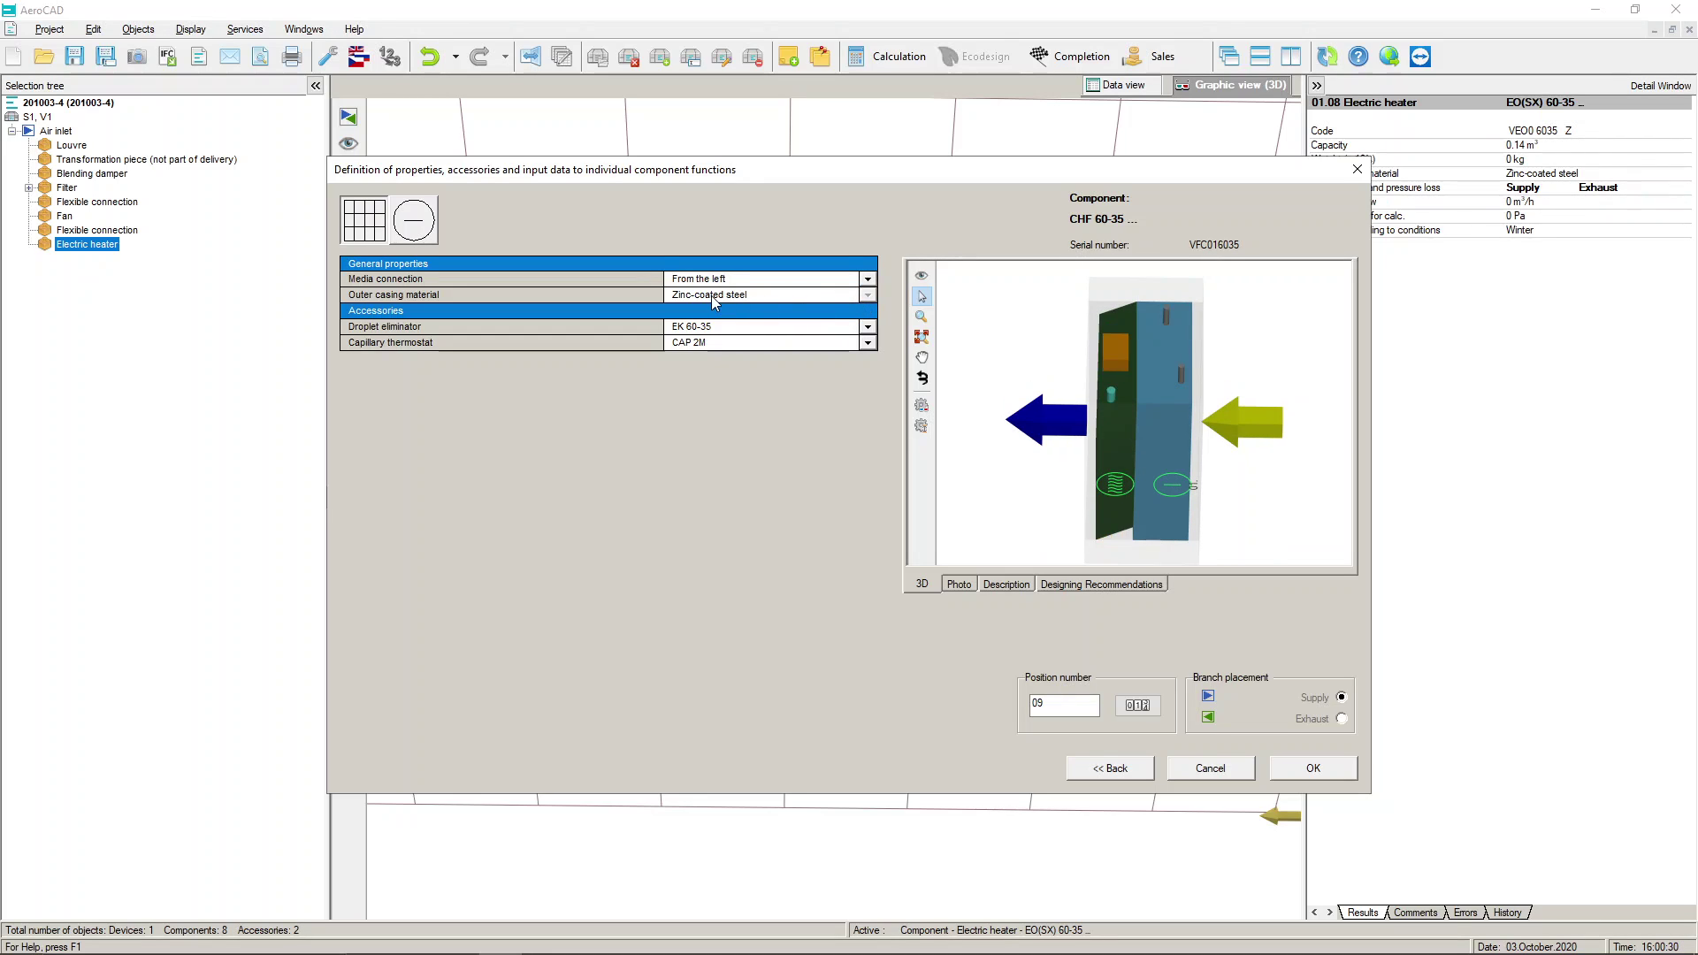
- Review the cooler's droplet eliminator and capillary thermostat options, leaving both accessories as they are
{"action": "left_click", "coordinate": [868, 328]}
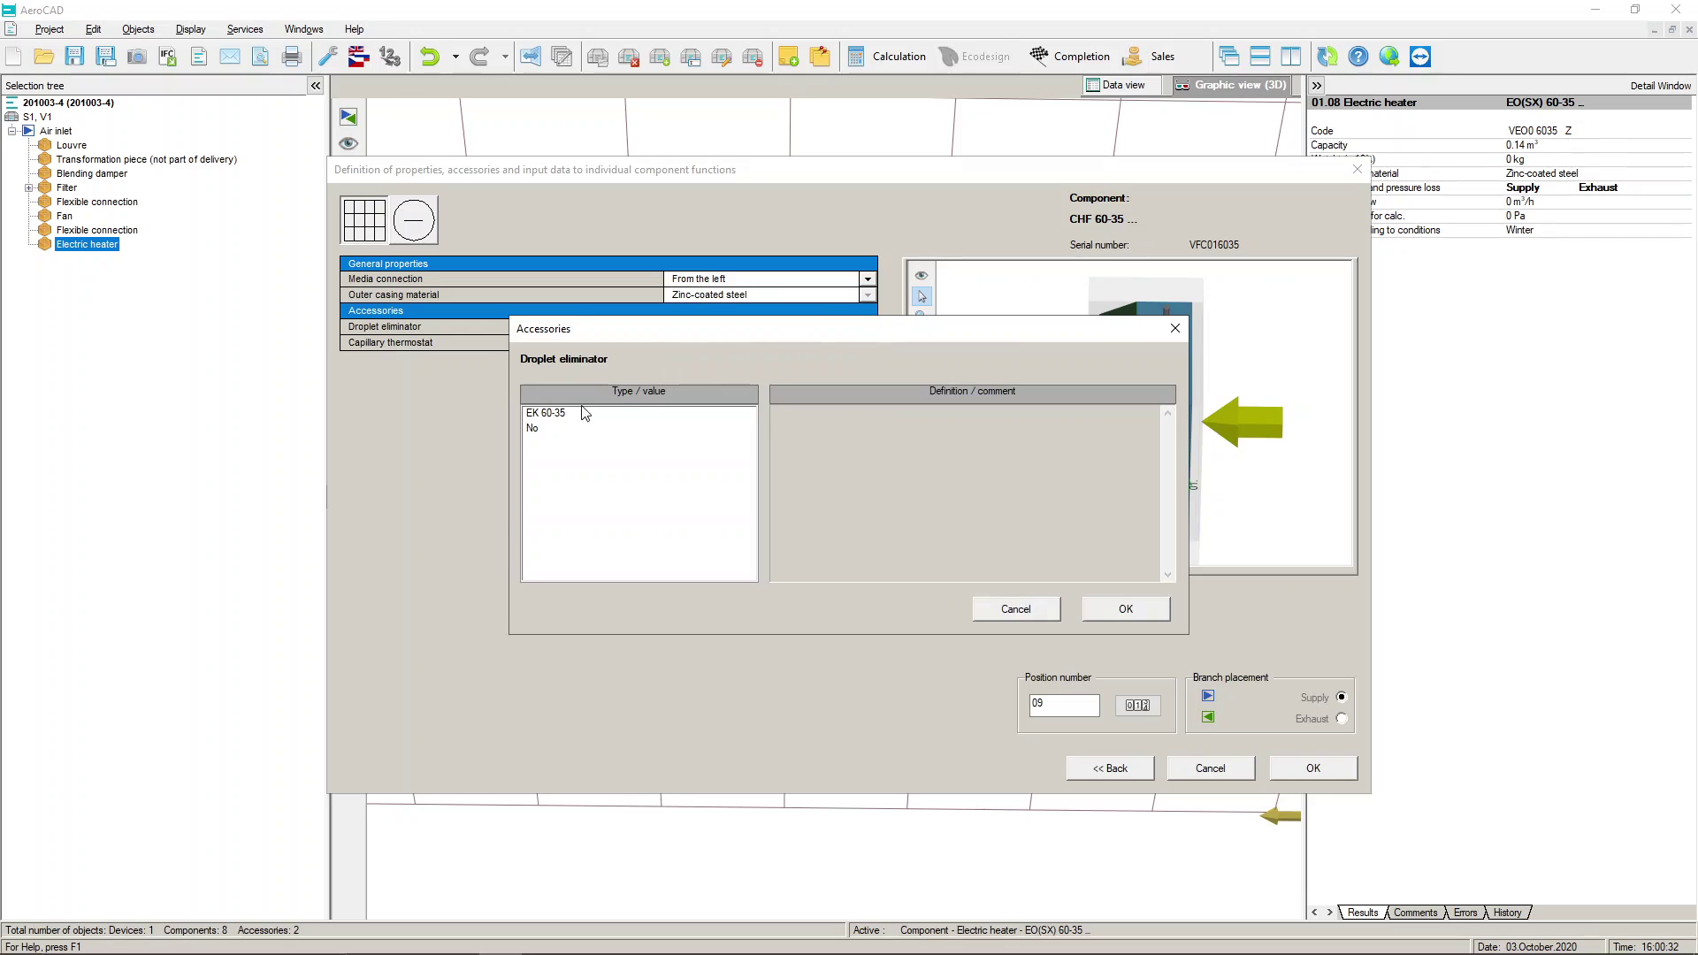
{"action": "left_click", "coordinate": [569, 414]}
{"action": "left_click", "coordinate": [559, 429]}
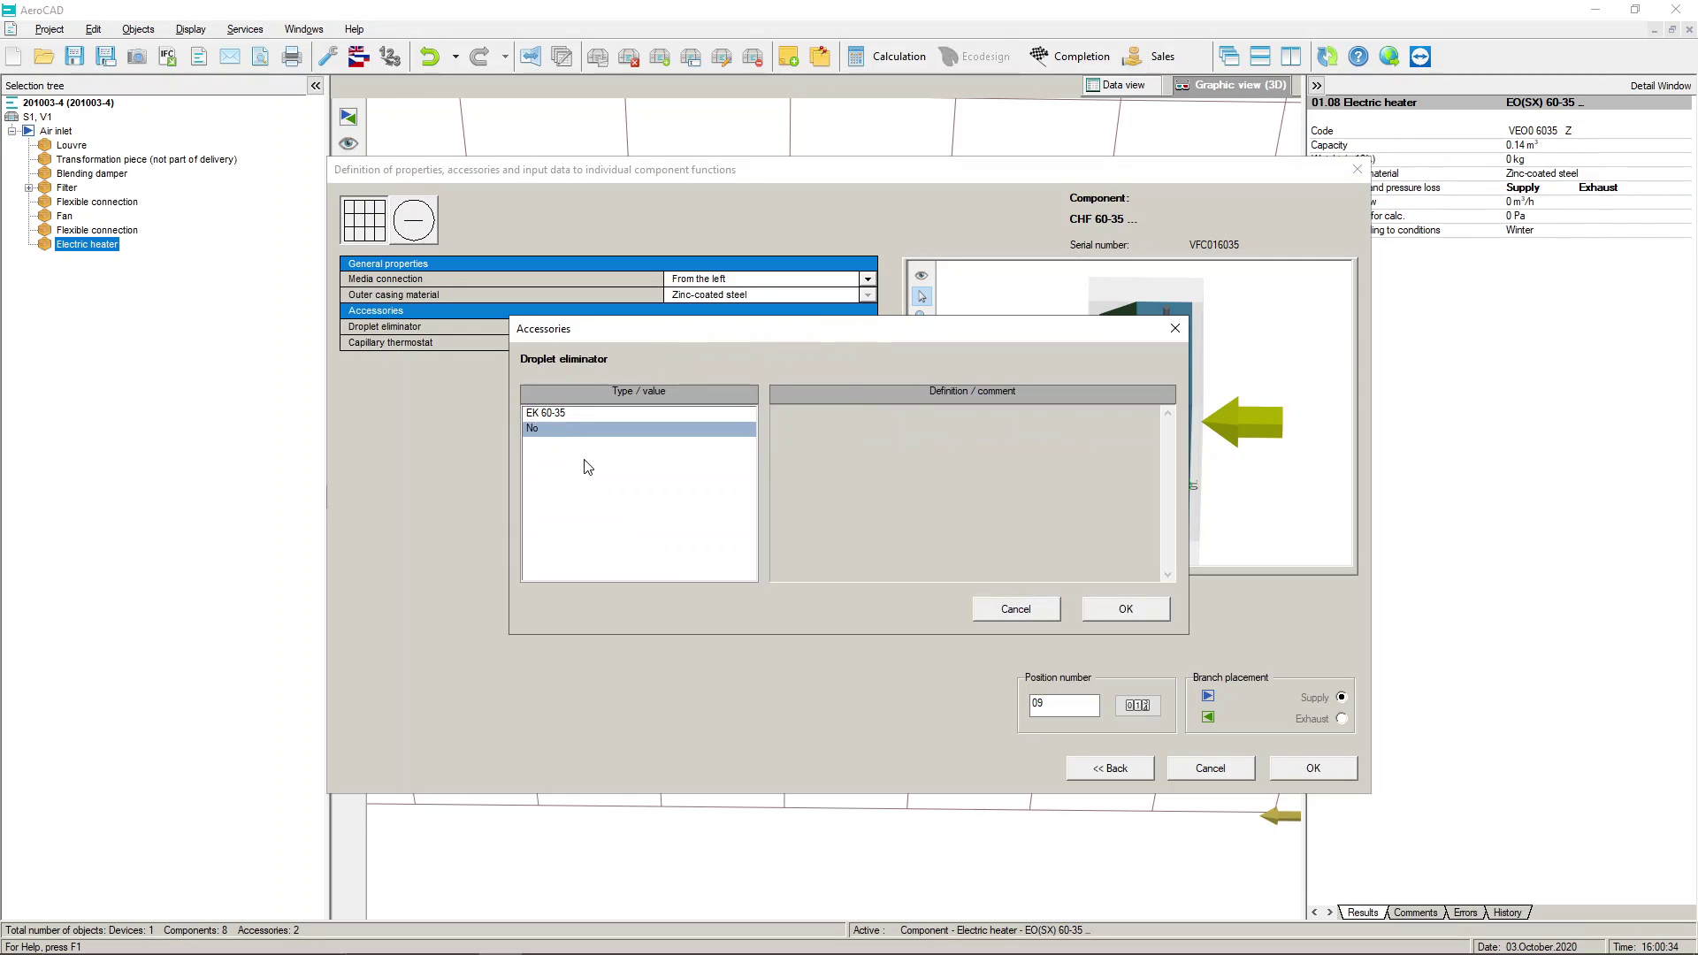
{"action": "left_click", "coordinate": [1003, 614]}
{"action": "left_click", "coordinate": [868, 343]}
{"action": "left_click", "coordinate": [609, 413]}
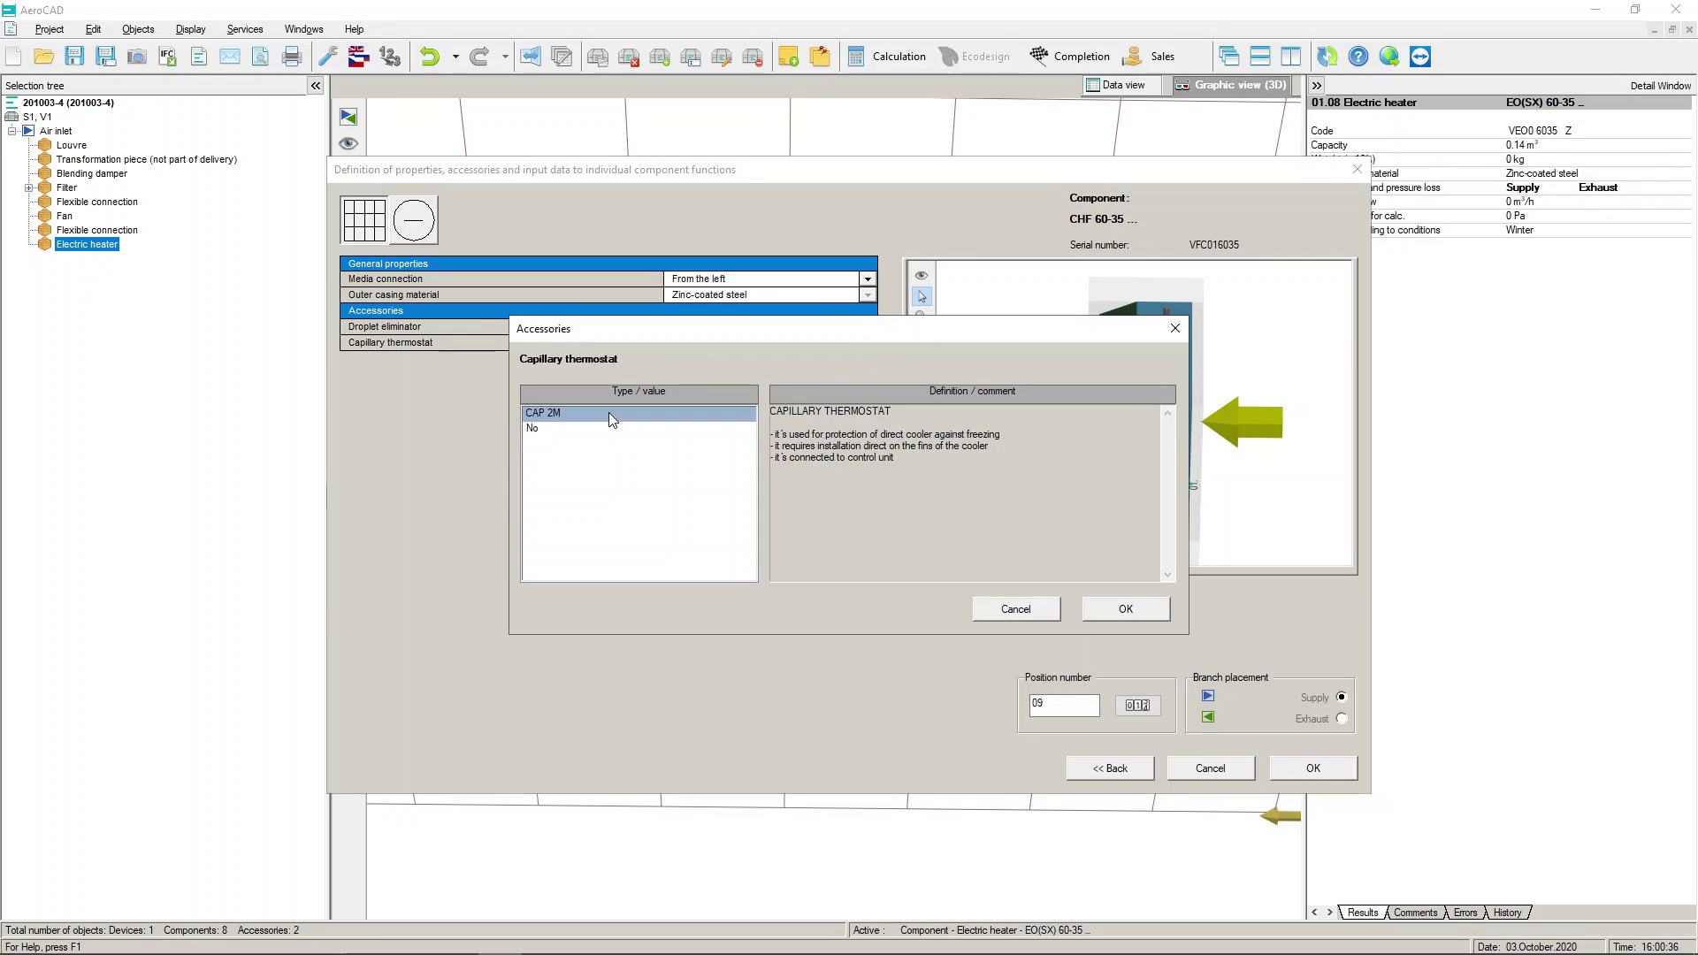
{"action": "left_click", "coordinate": [579, 428]}
{"action": "left_click", "coordinate": [1009, 614]}
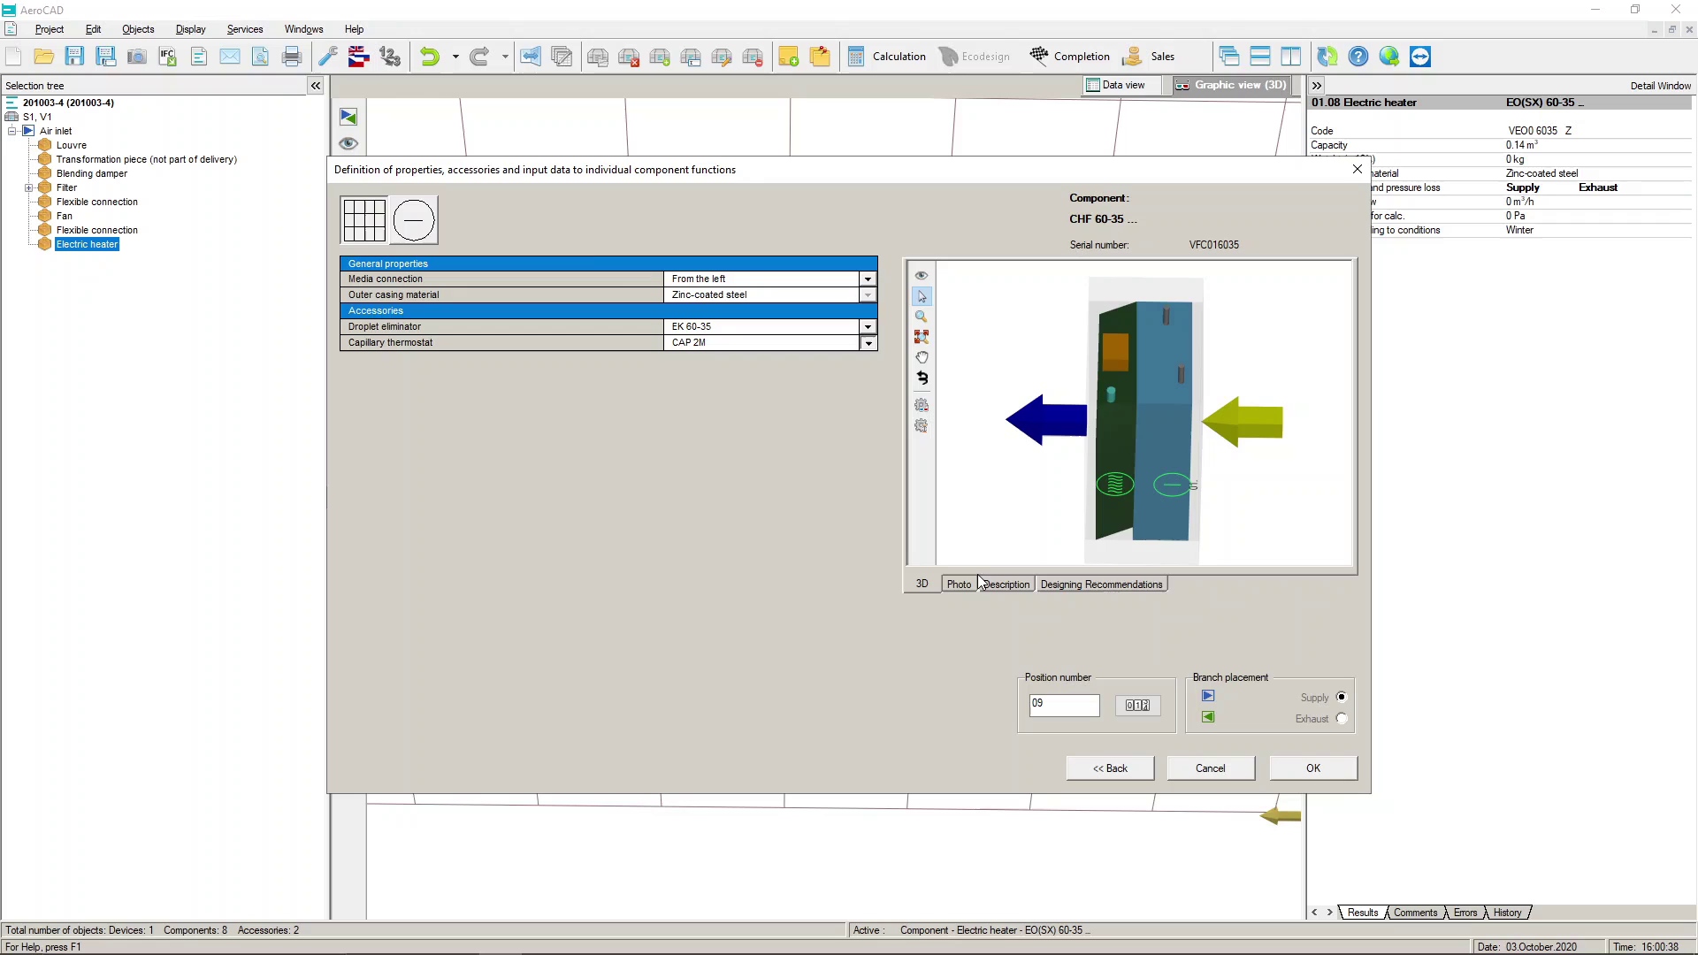
- Open the cooler's design conditions and examine the season operation options, from other conditions to winter and summer, without changing the selection
{"action": "left_click", "coordinate": [424, 232]}
{"action": "left_click", "coordinate": [867, 279]}
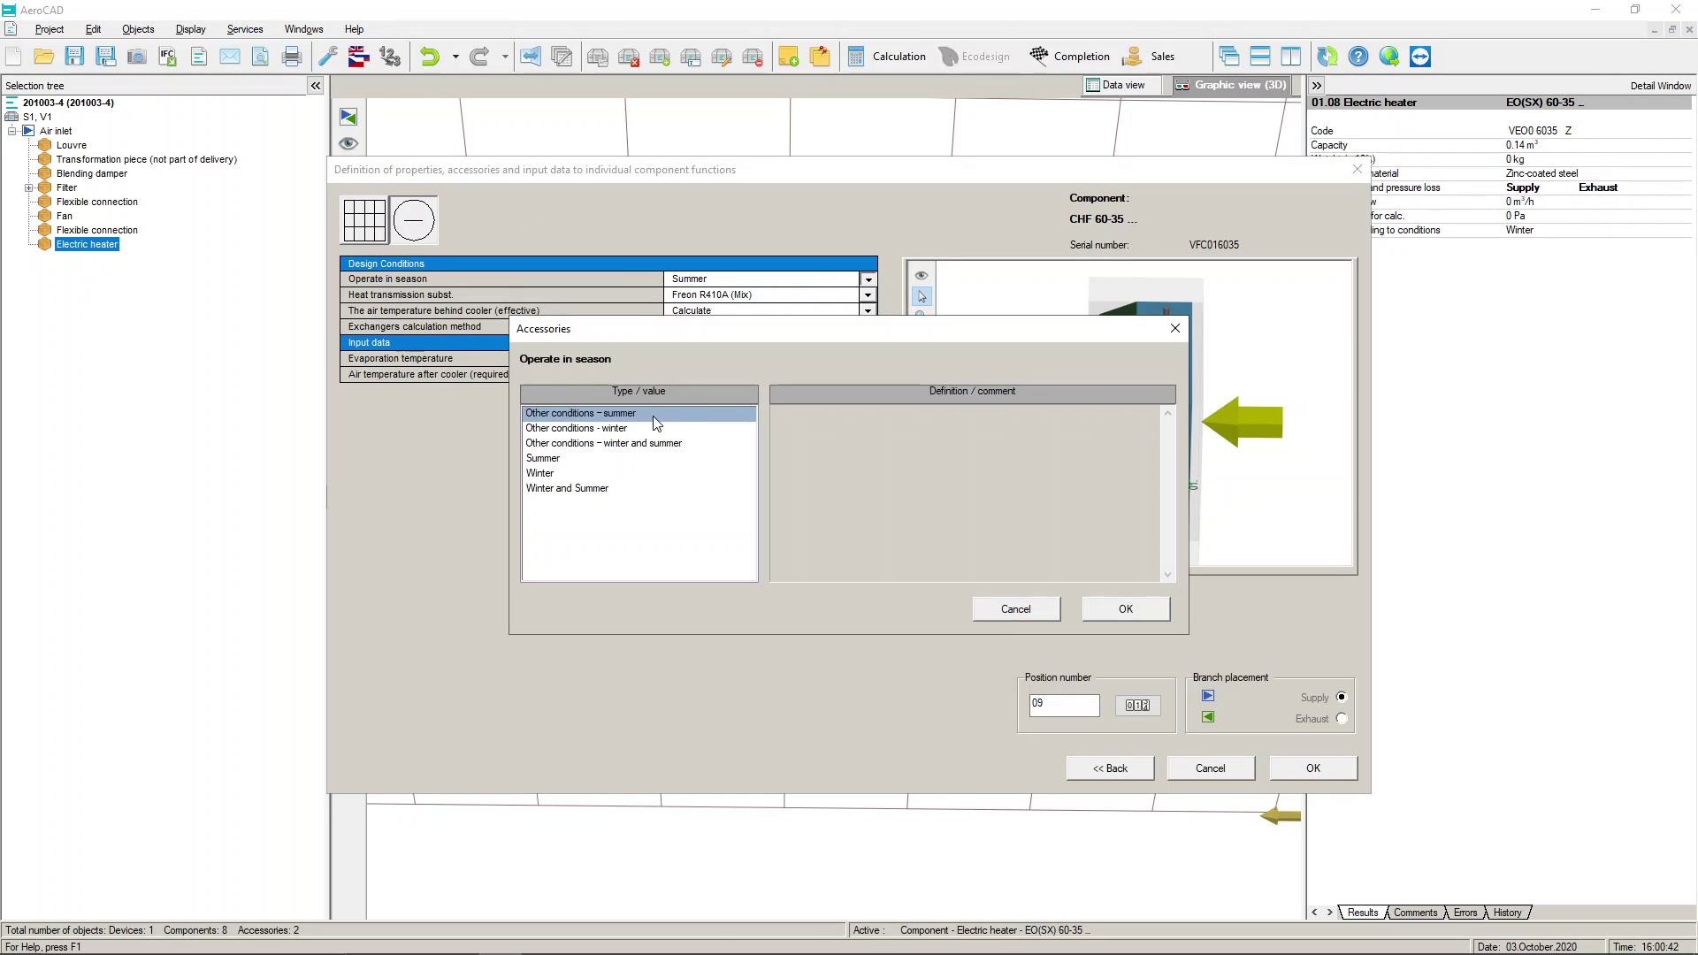
{"action": "left_click", "coordinate": [641, 444]}
{"action": "left_click", "coordinate": [632, 459]}
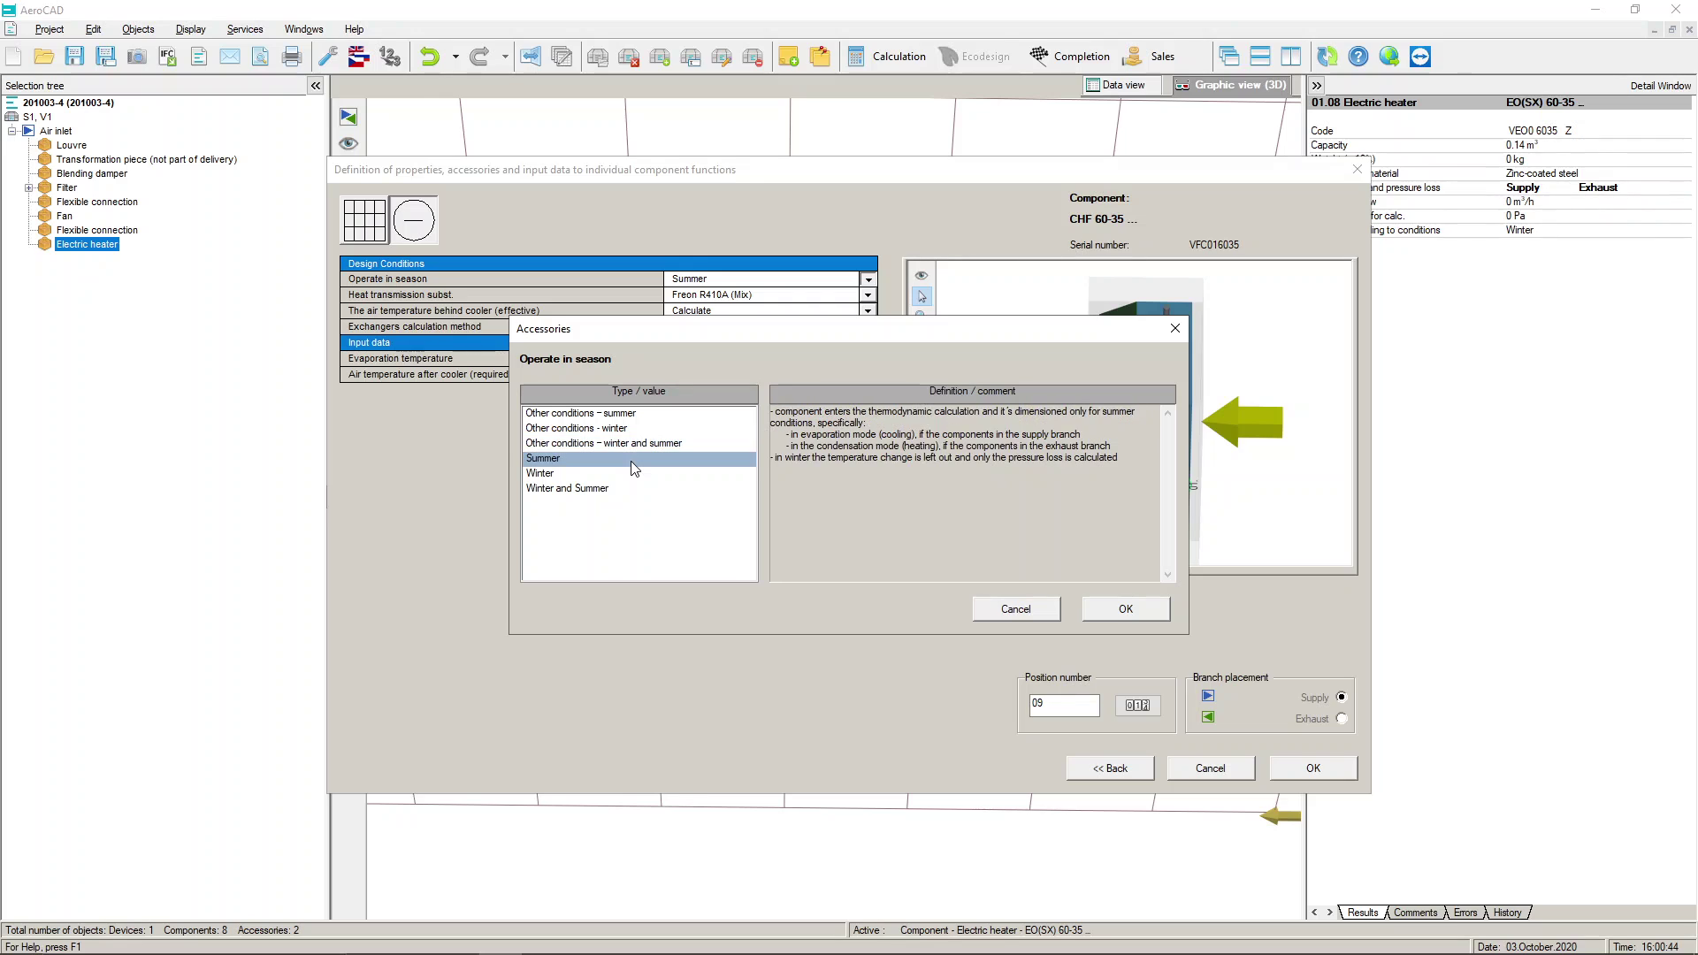
{"action": "left_click", "coordinate": [628, 474]}
{"action": "left_click", "coordinate": [623, 489]}
{"action": "left_click", "coordinate": [1000, 608]}
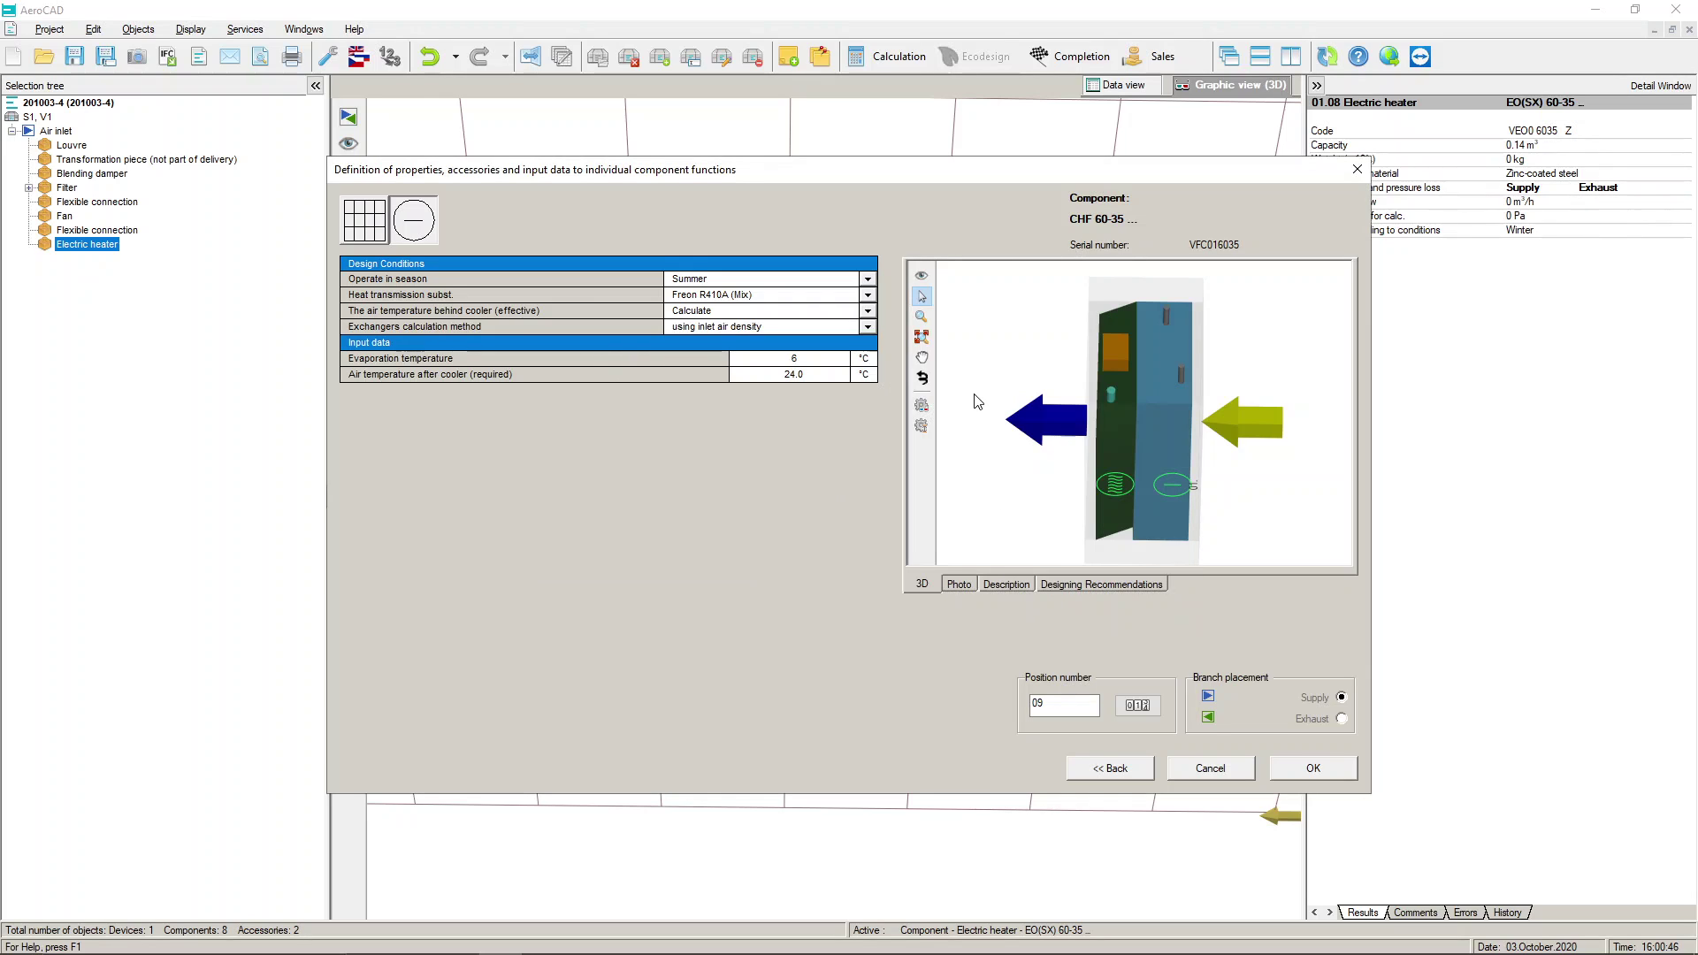
- Review the heat transmission substances and the calculation options for air temperature behind the cooler, cancelling both selections
{"action": "left_click", "coordinate": [867, 294]}
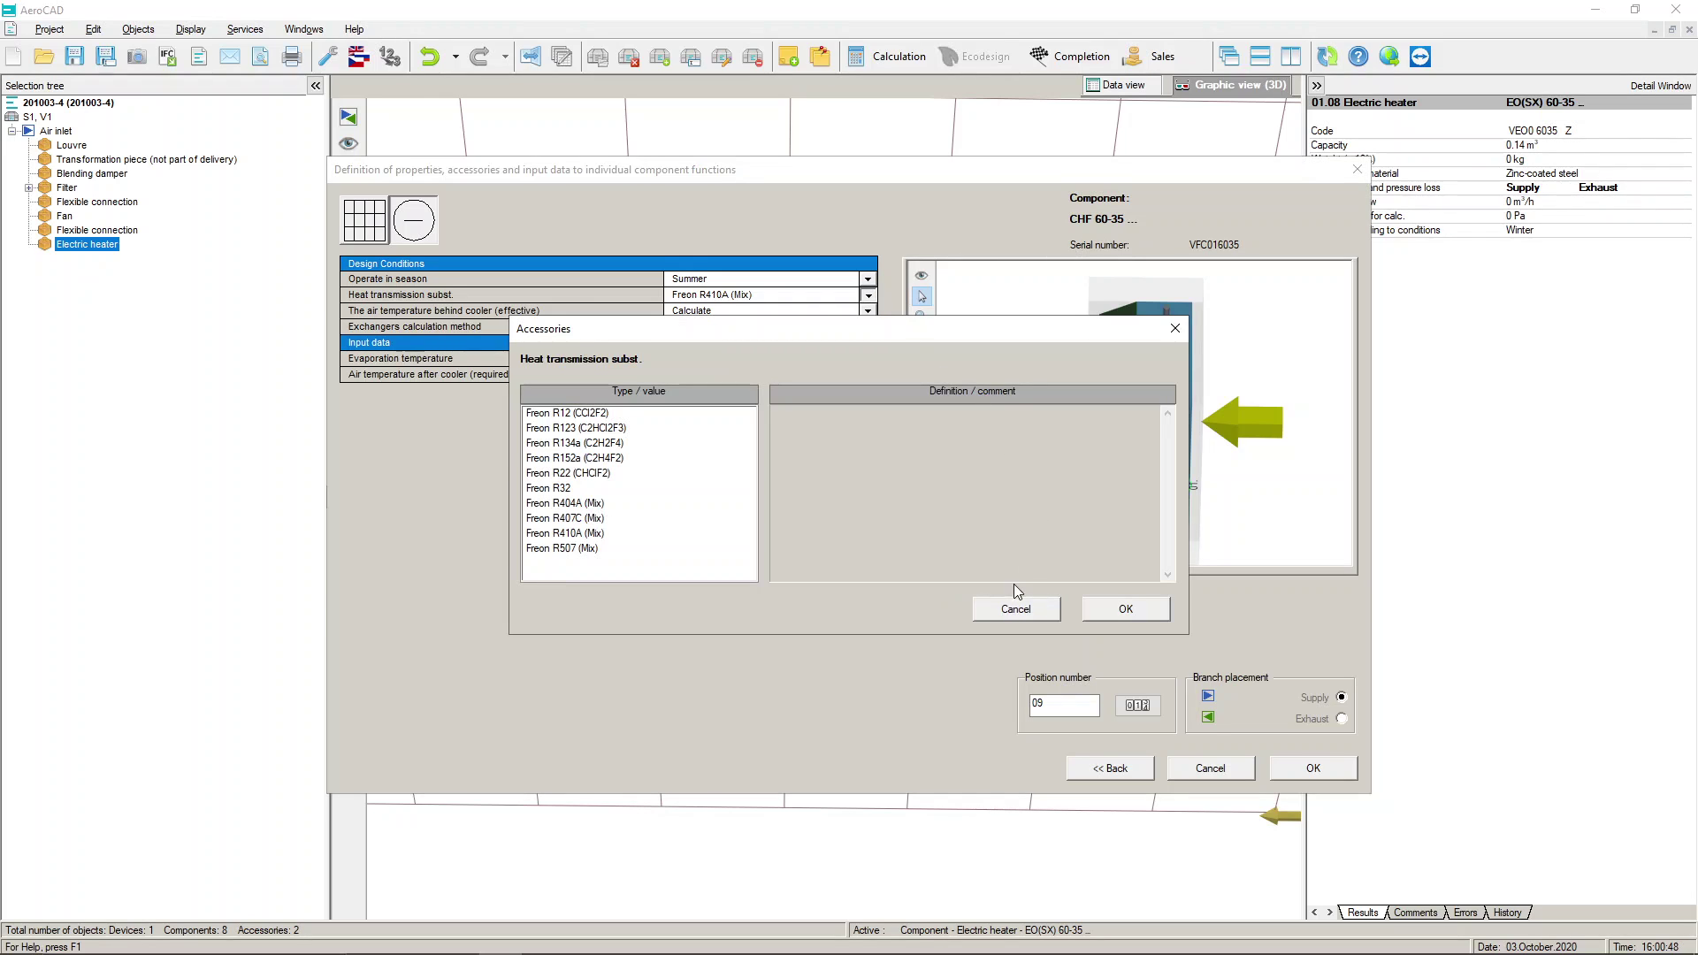
{"action": "left_click", "coordinate": [1015, 608]}
{"action": "left_click", "coordinate": [868, 311]}
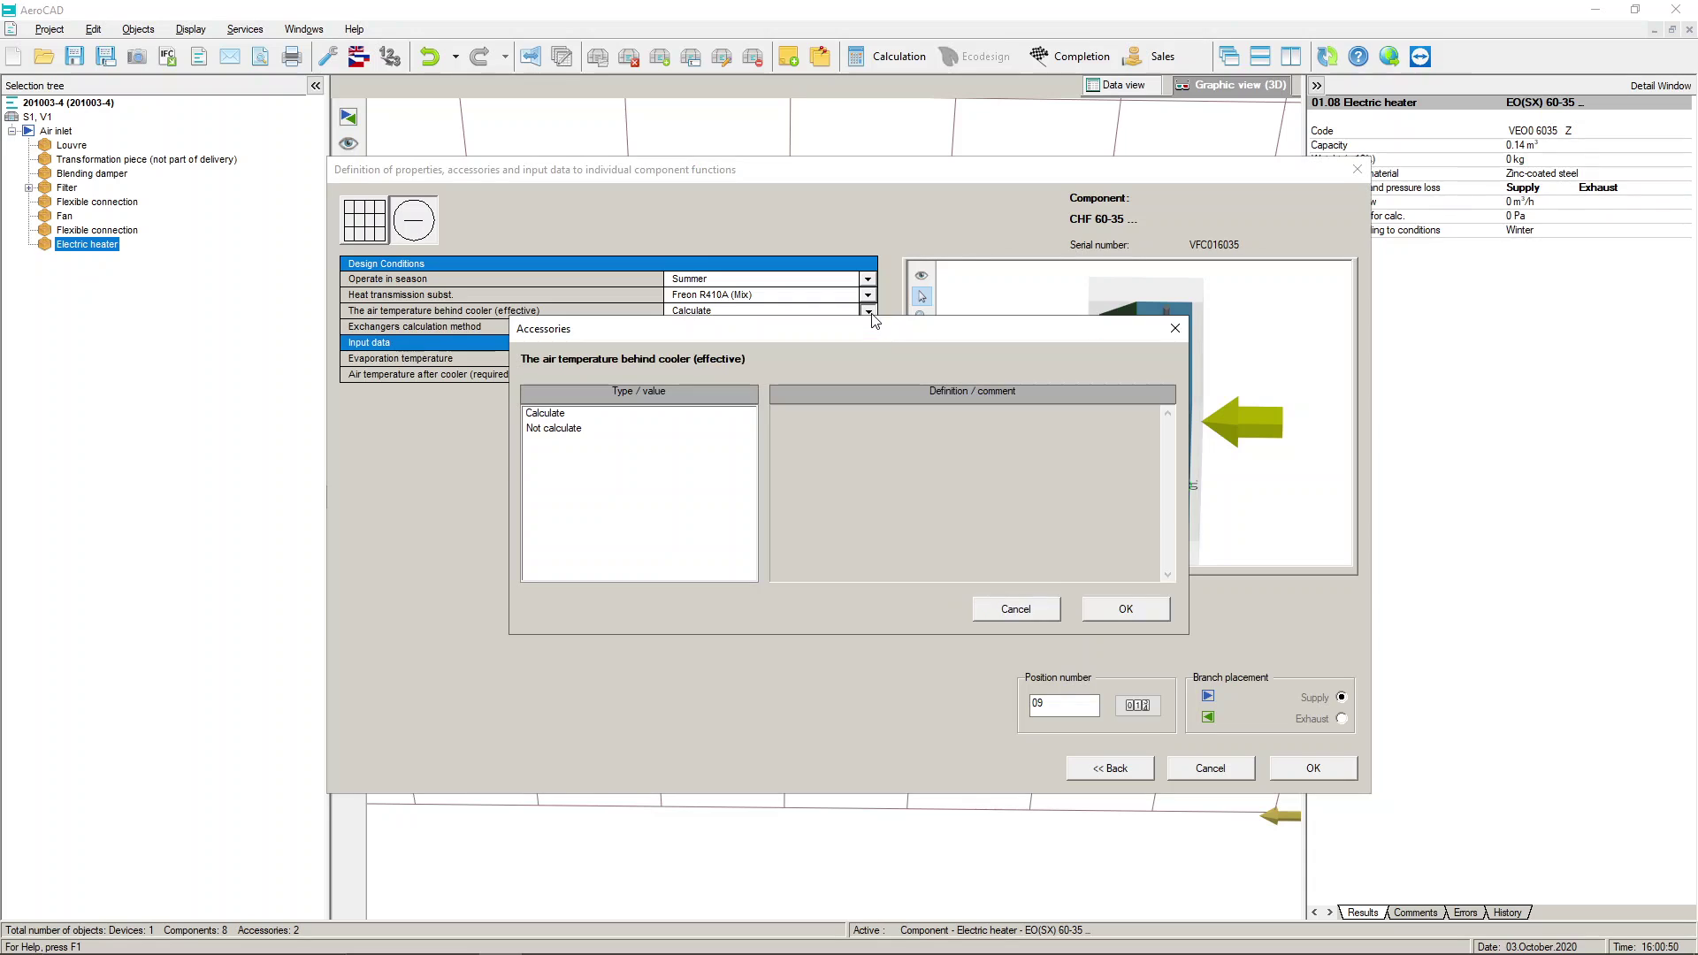
{"action": "left_click", "coordinate": [557, 413]}
{"action": "left_click", "coordinate": [561, 428]}
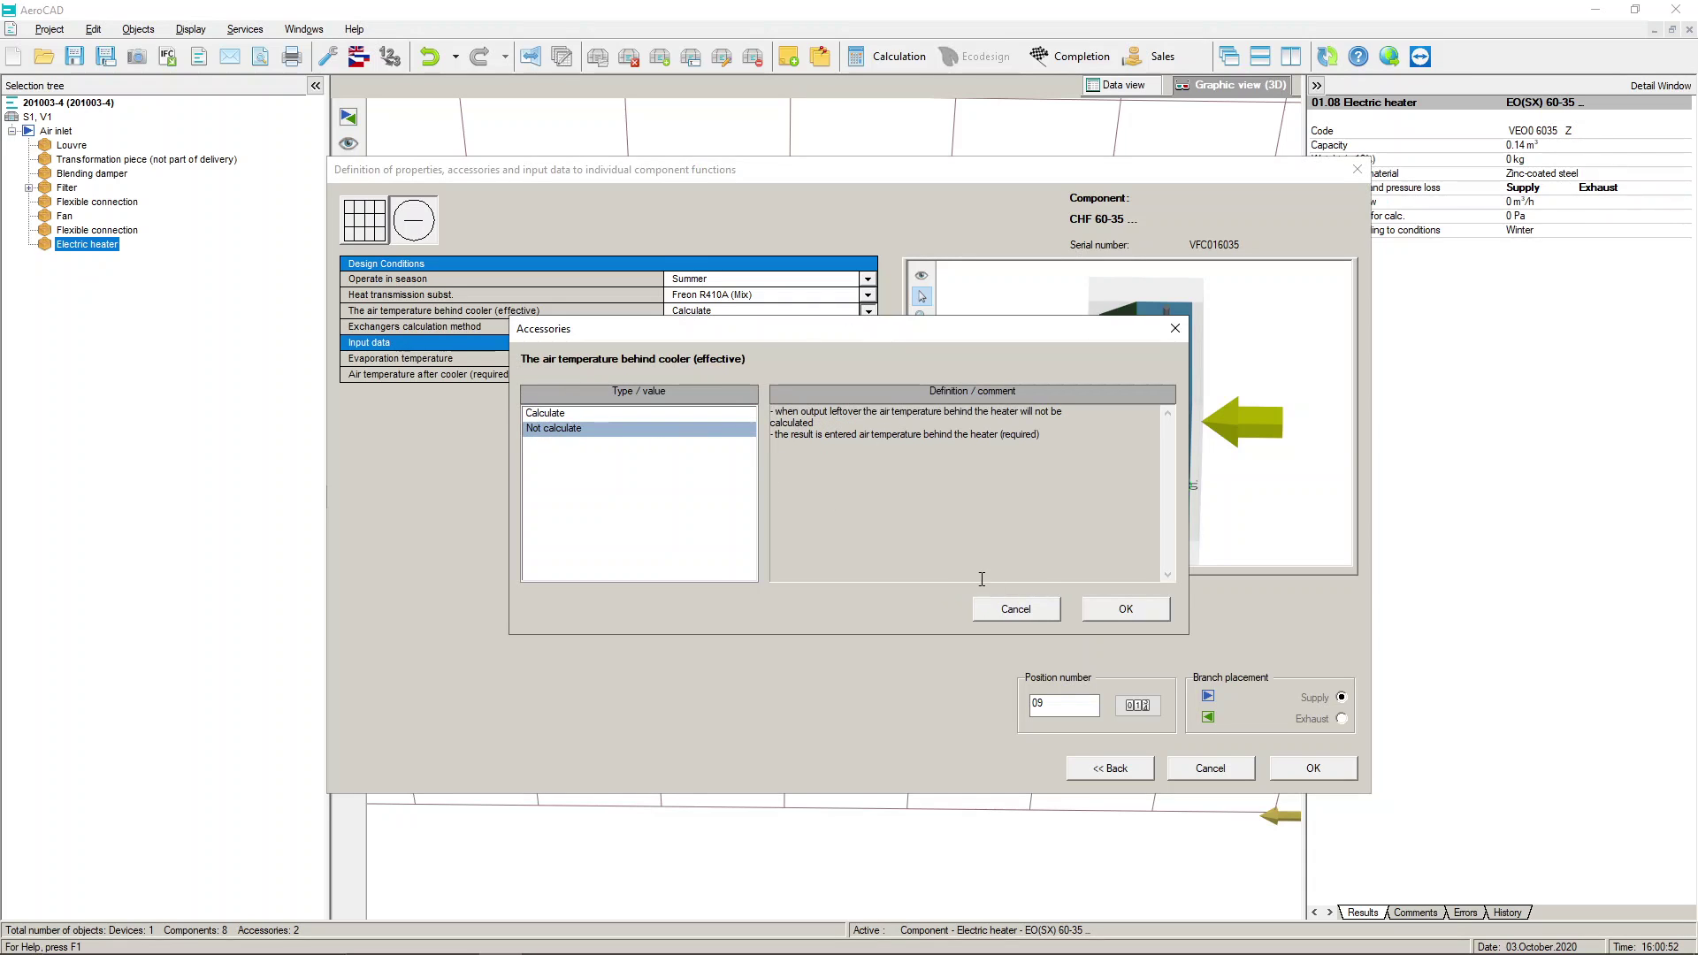
{"action": "left_click", "coordinate": [1015, 609]}
- Review the exchangers calculation methods and keep using inlet air density
{"action": "left_click", "coordinate": [868, 326]}
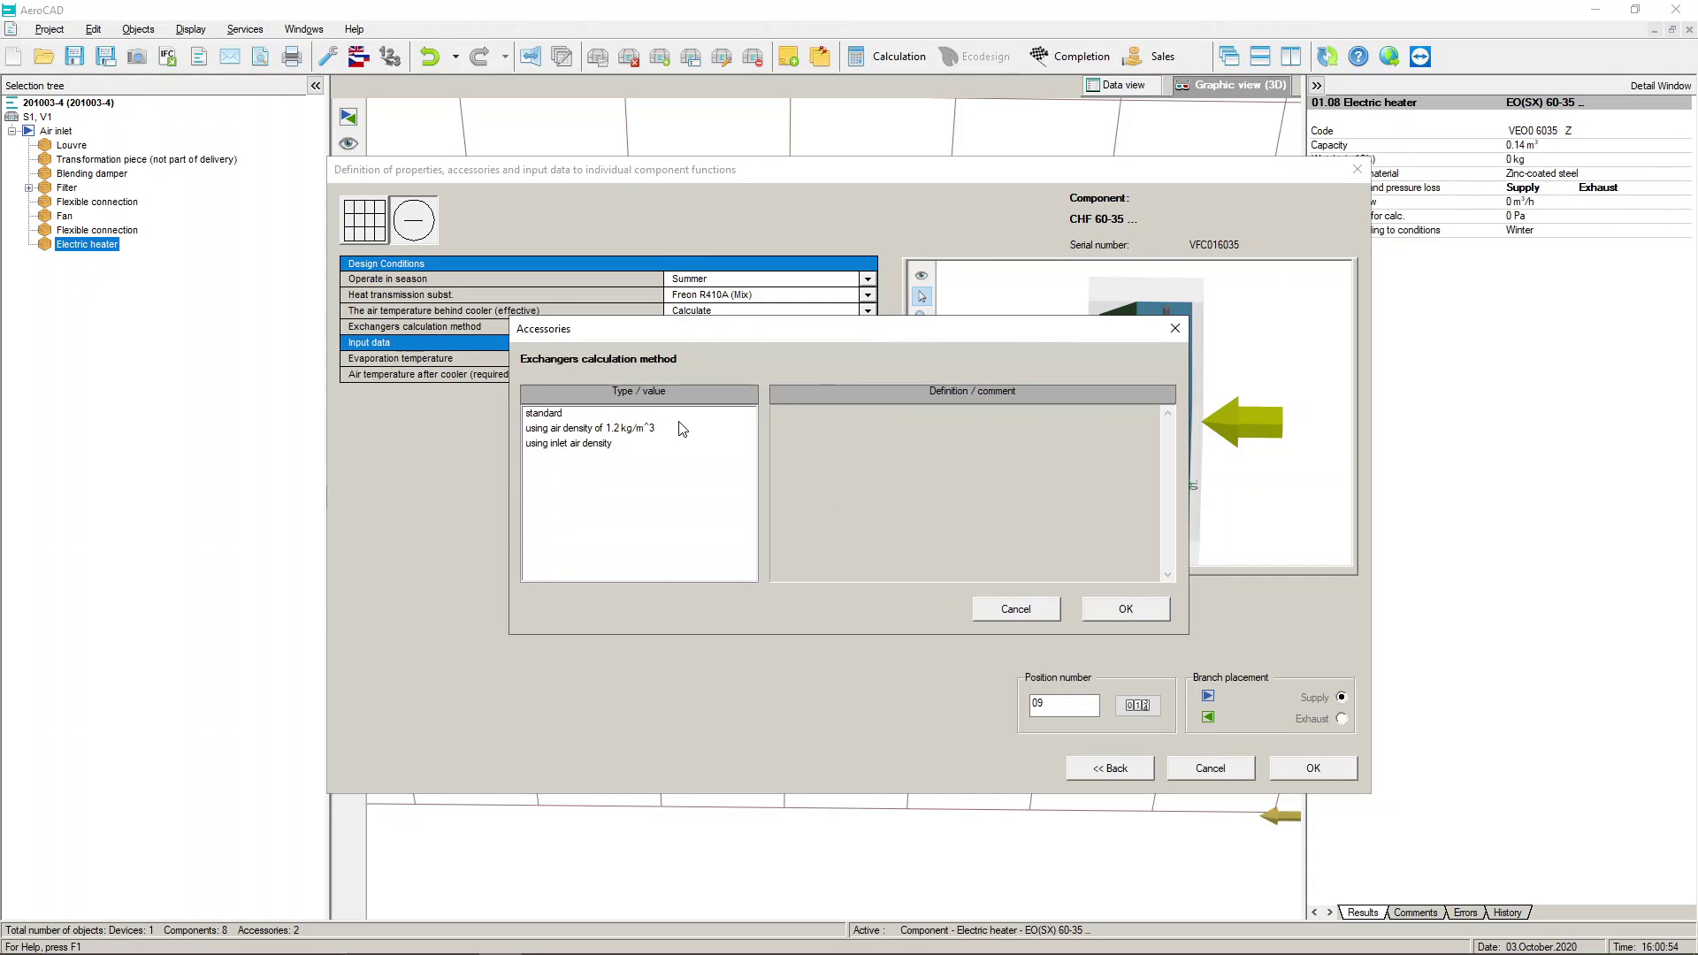
{"action": "left_click", "coordinate": [683, 429]}
{"action": "left_click", "coordinate": [673, 445]}
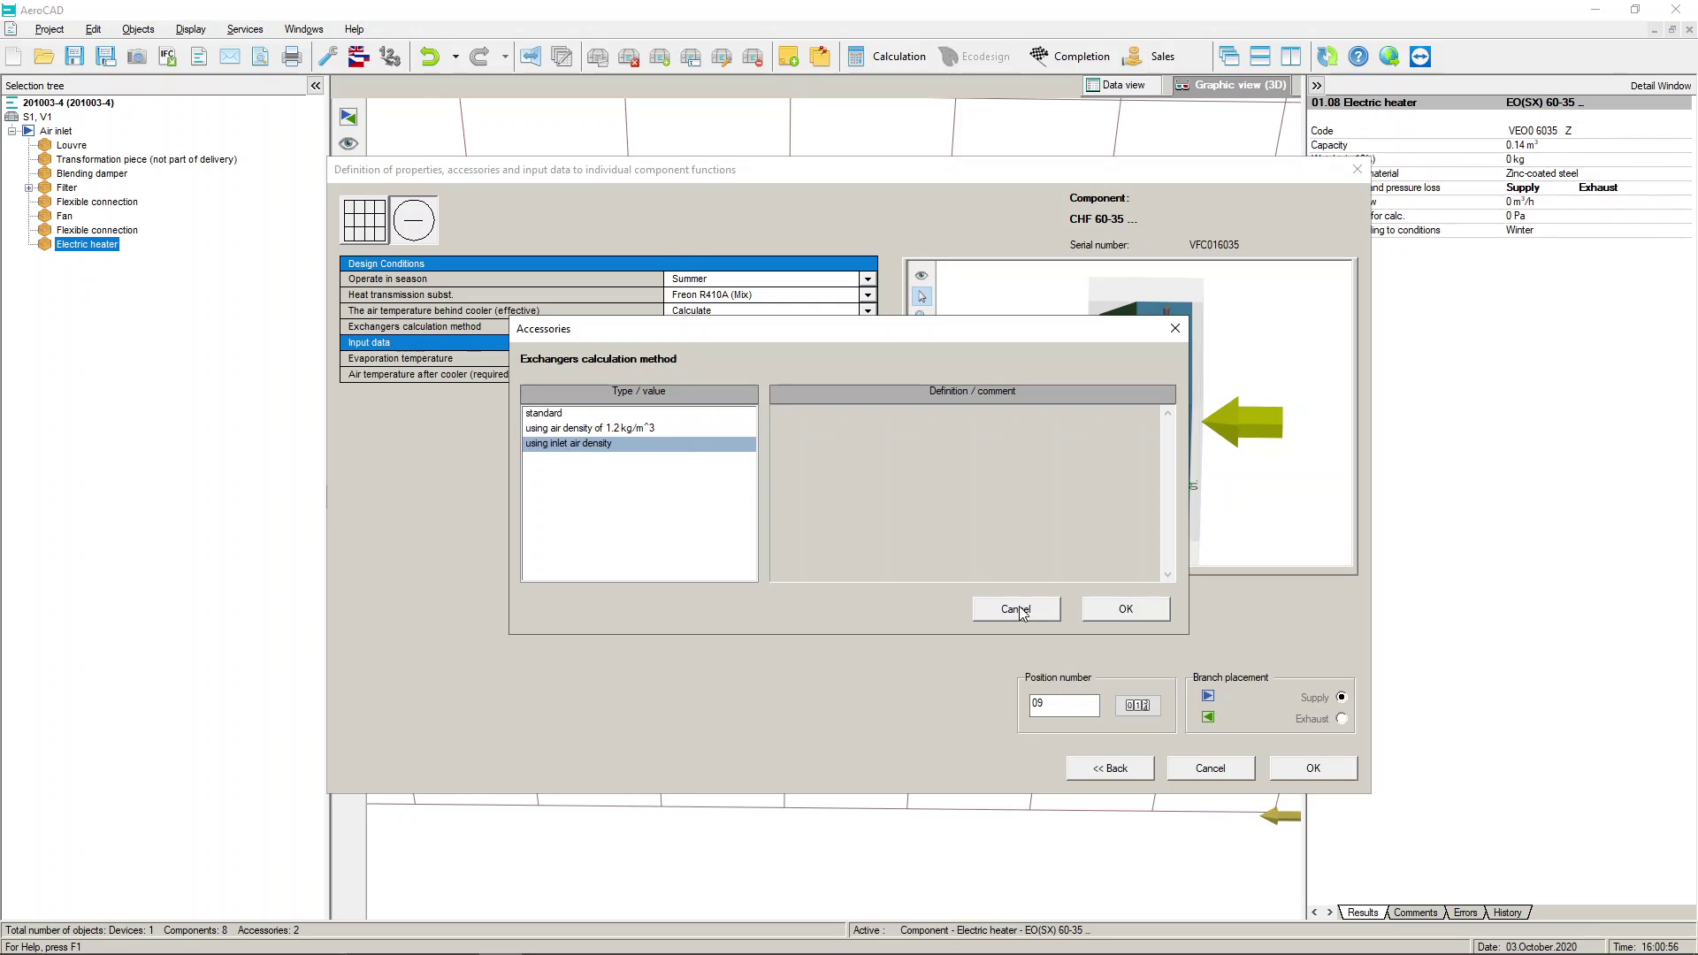
{"action": "left_click", "coordinate": [1126, 608]}
- Enter the required air temperature after the cooler and insert the CHF 60-35 direct cooler into the supply branch
{"action": "left_click", "coordinate": [833, 361]}
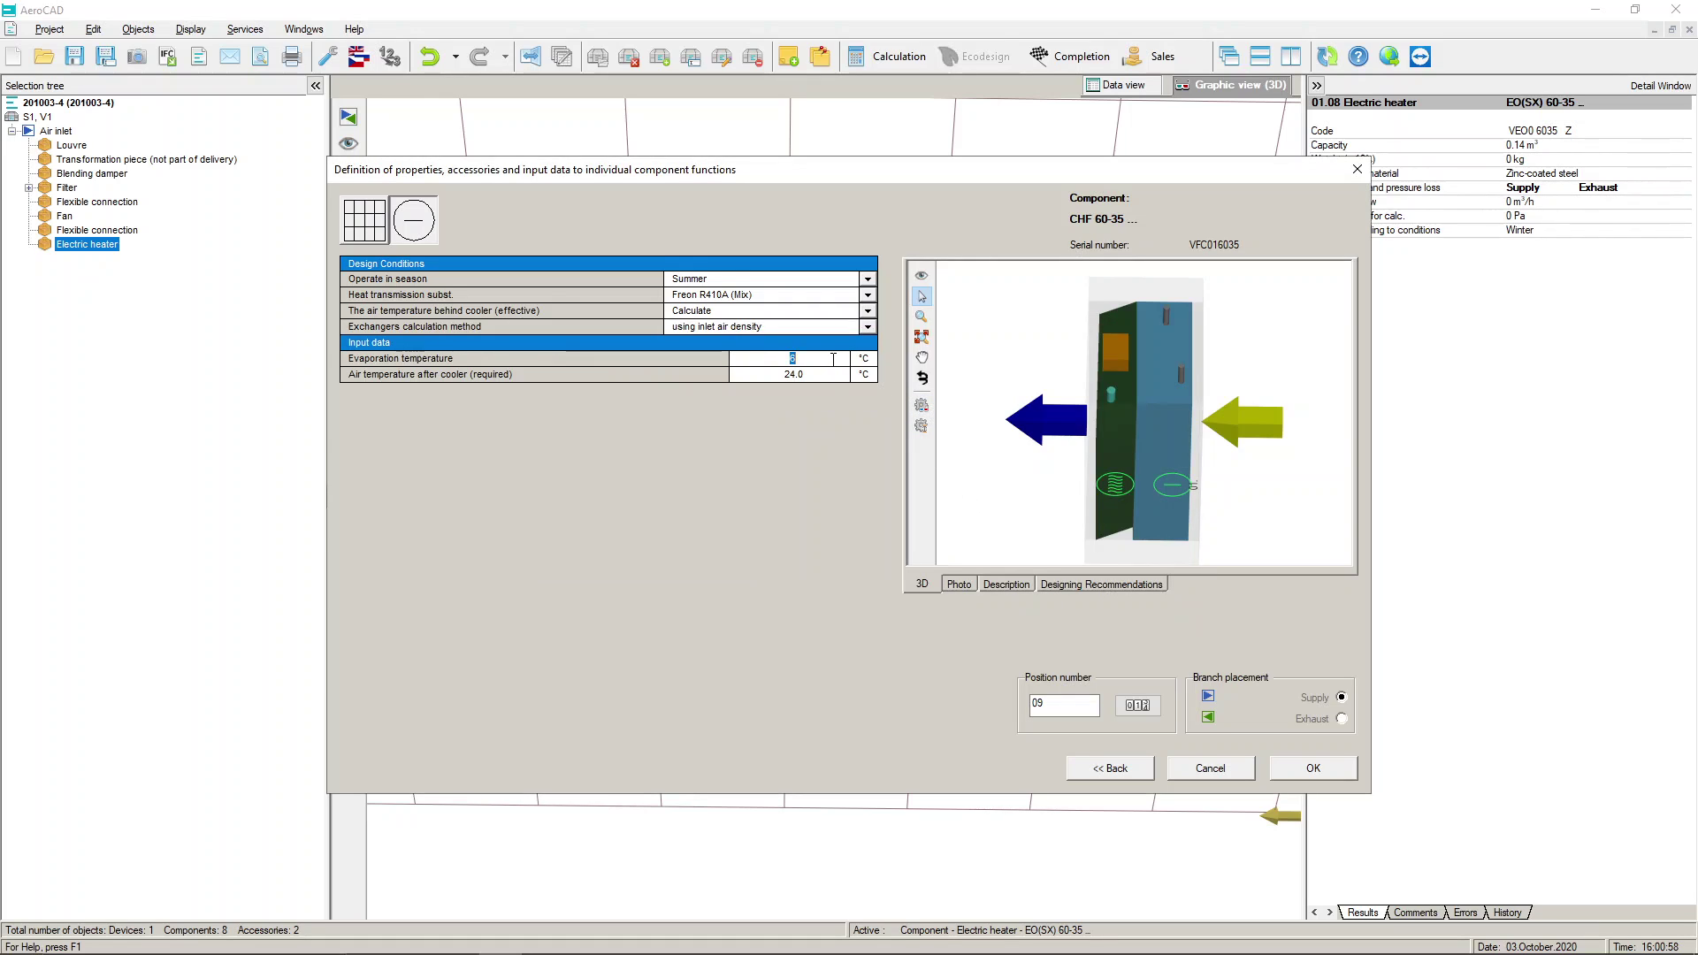
{"action": "left_click", "coordinate": [826, 378]}
{"action": "type", "text": "2"}
{"action": "left_click", "coordinate": [1291, 768]}
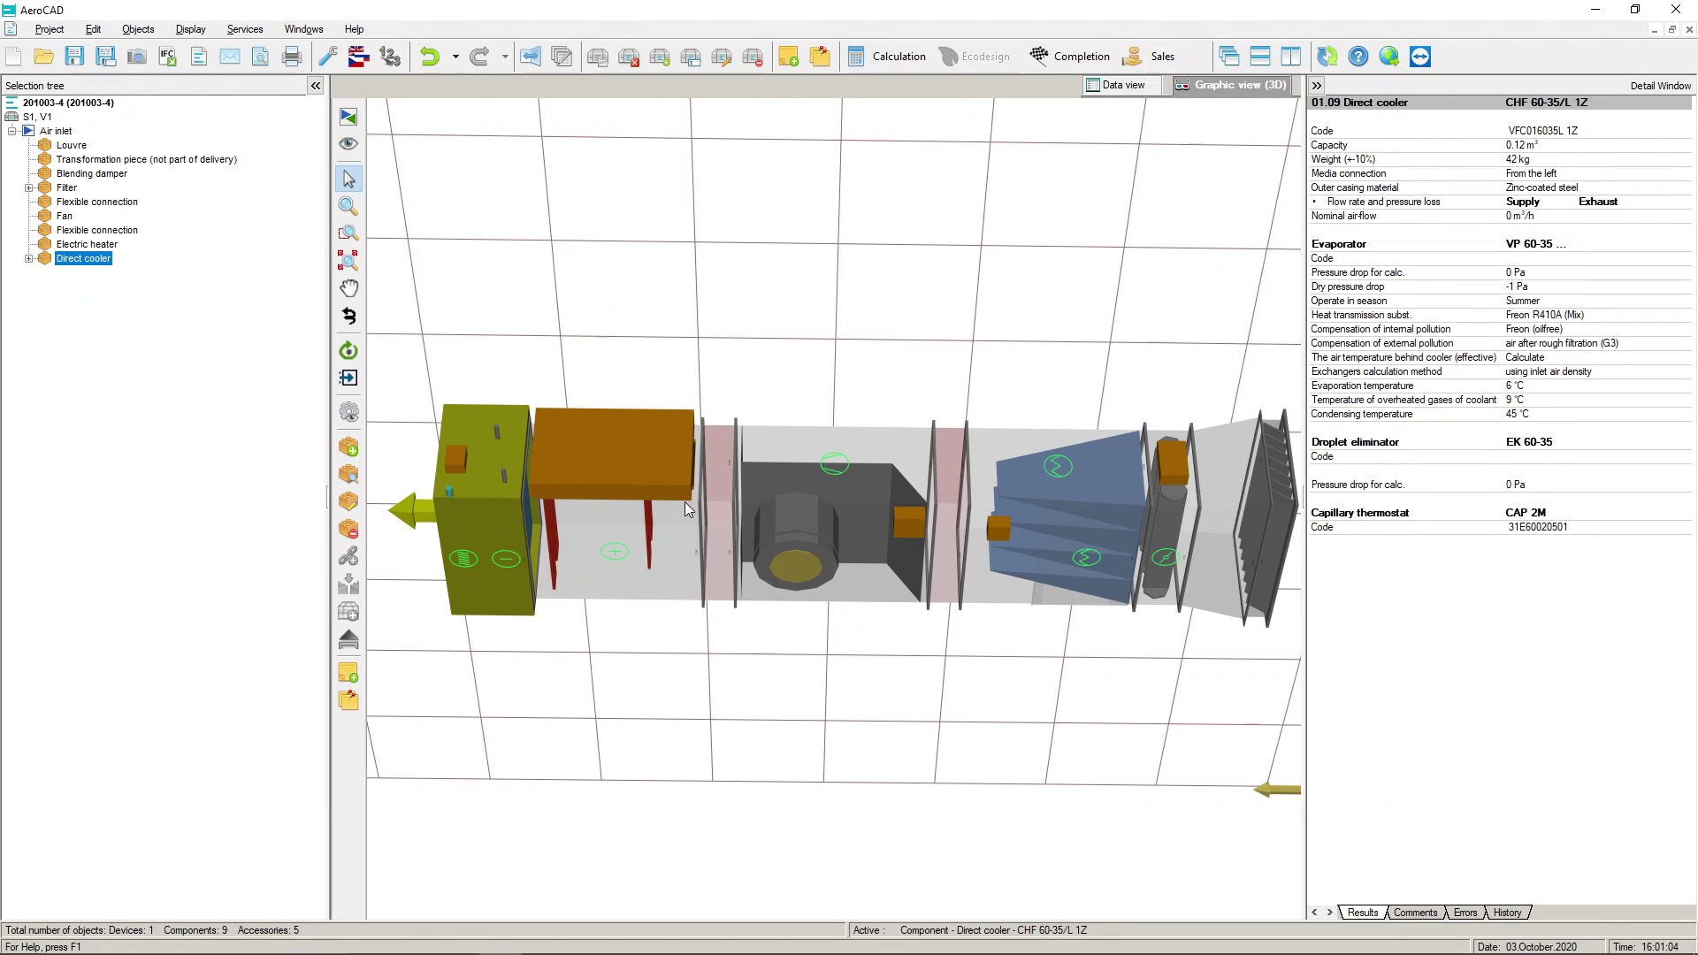
- Start adding a component after the direct cooler, and select the VLH 60-35 steam humidifier for preview
{"action": "left_click", "coordinate": [348, 447]}
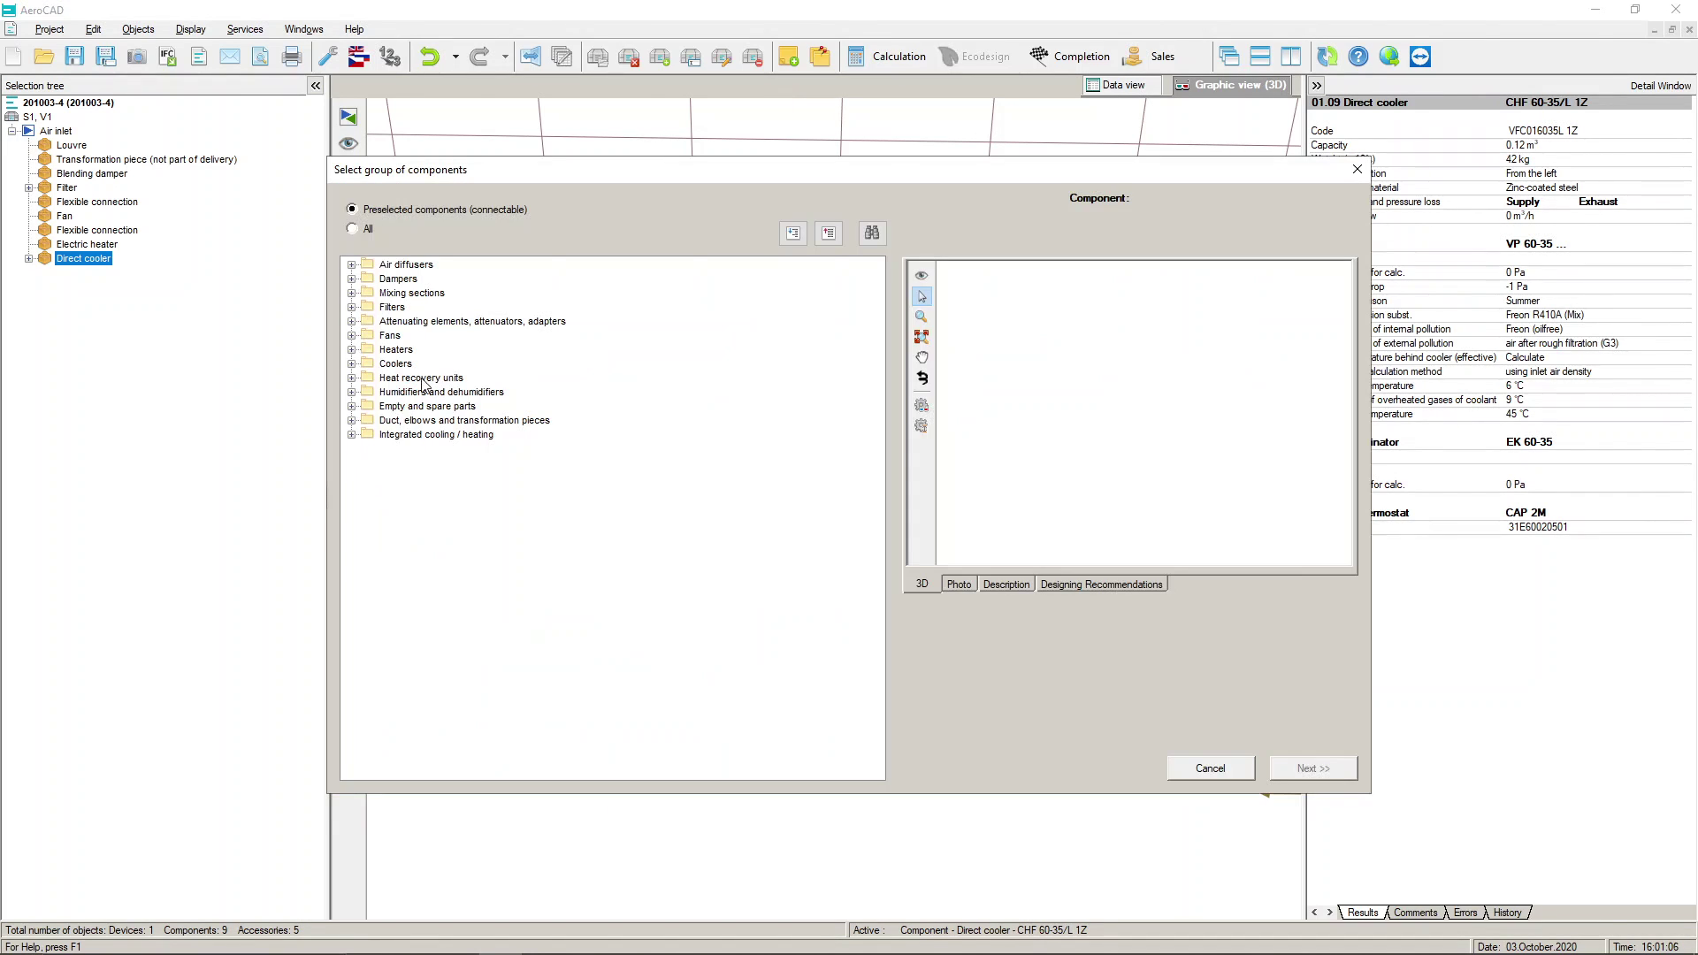
{"action": "left_click", "coordinate": [352, 392]}
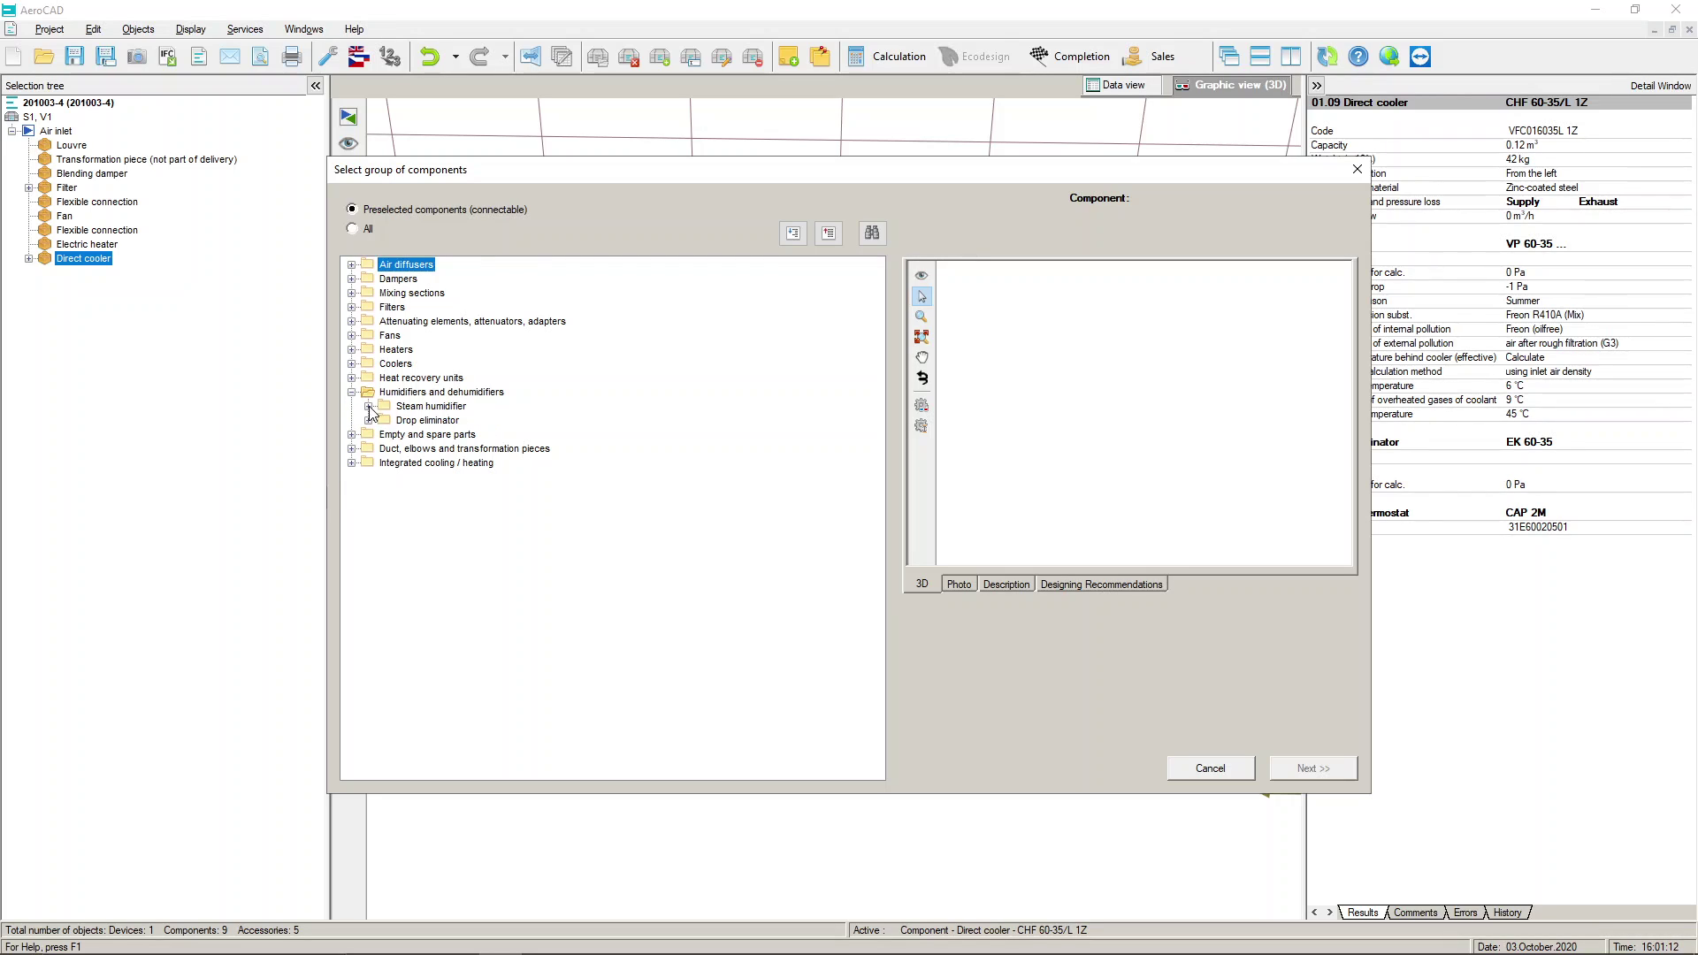
{"action": "left_click", "coordinate": [368, 406]}
{"action": "left_click", "coordinate": [369, 434]}
{"action": "left_click", "coordinate": [435, 407]}
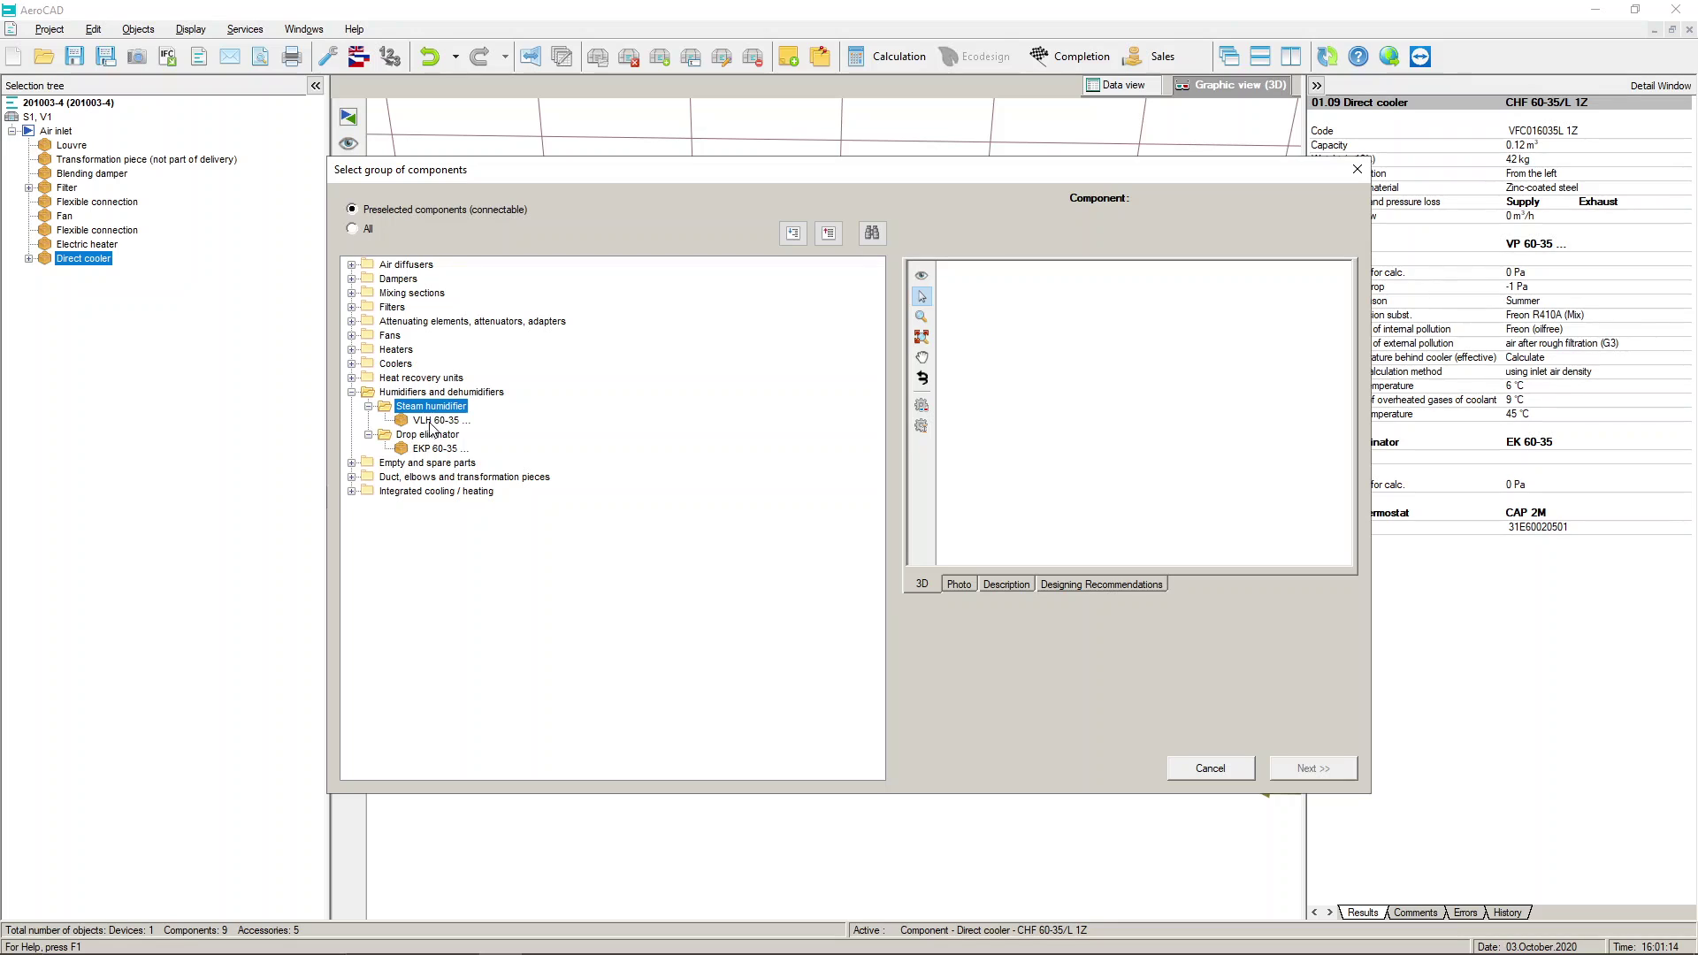
{"action": "left_click", "coordinate": [432, 421]}
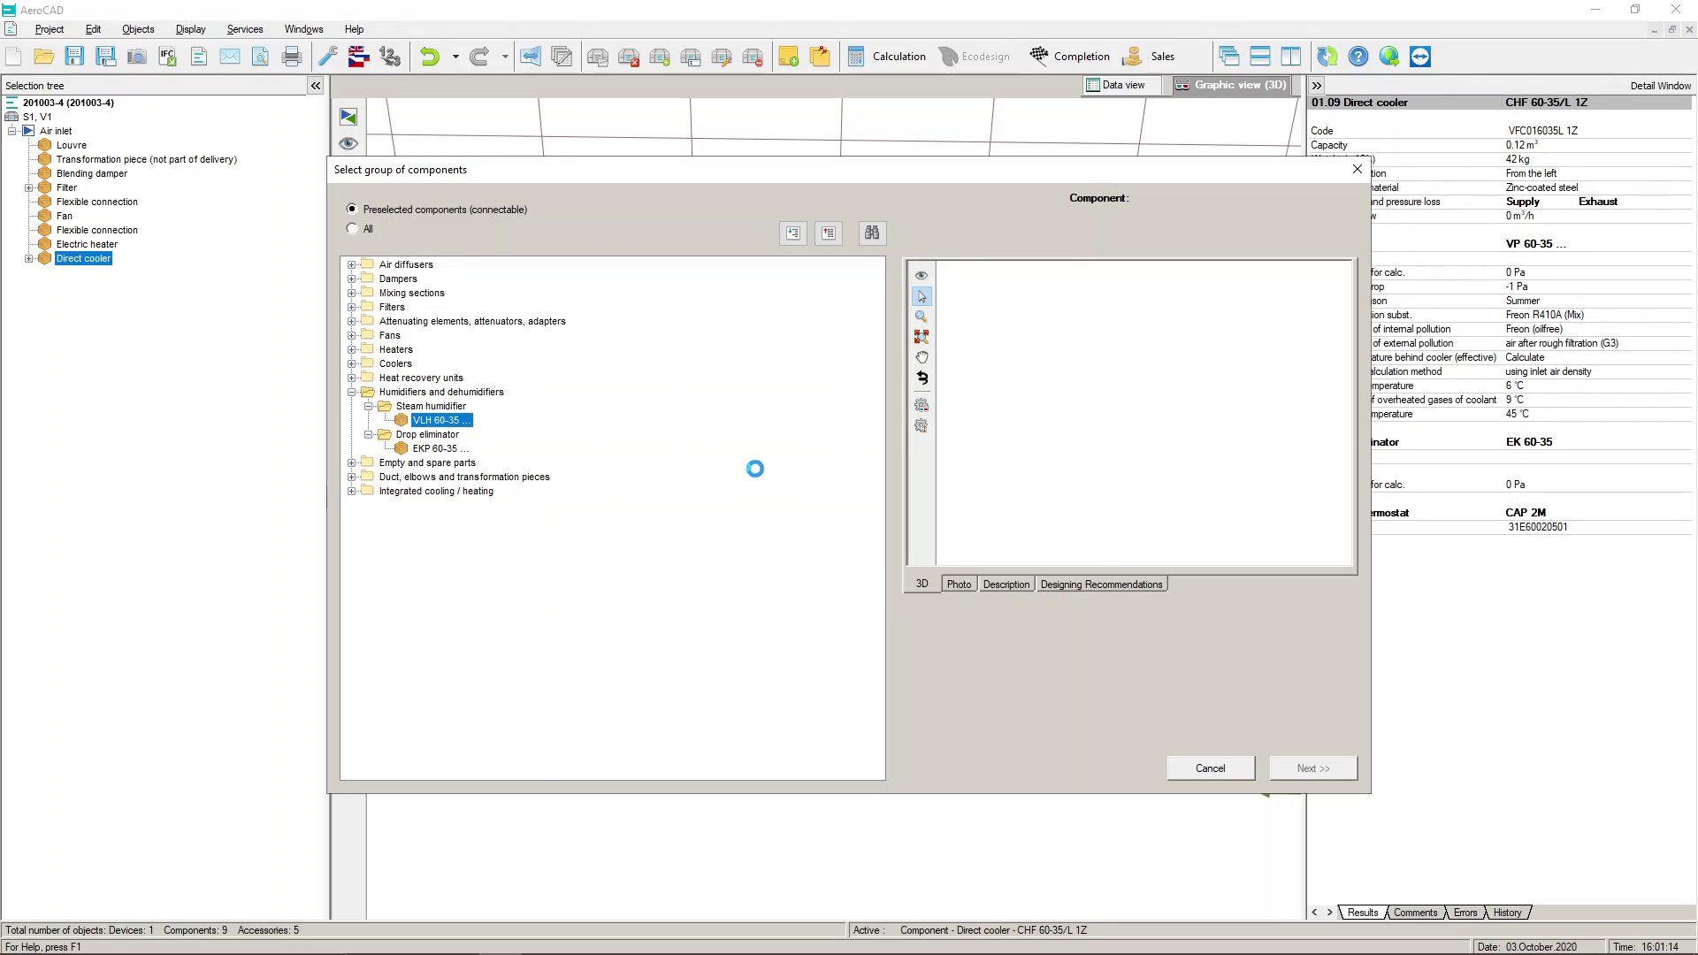
- Examine the VLH 60-35 steam humidifier's photo, 3D model and description
{"action": "left_click", "coordinate": [968, 584]}
{"action": "left_click", "coordinate": [934, 584]}
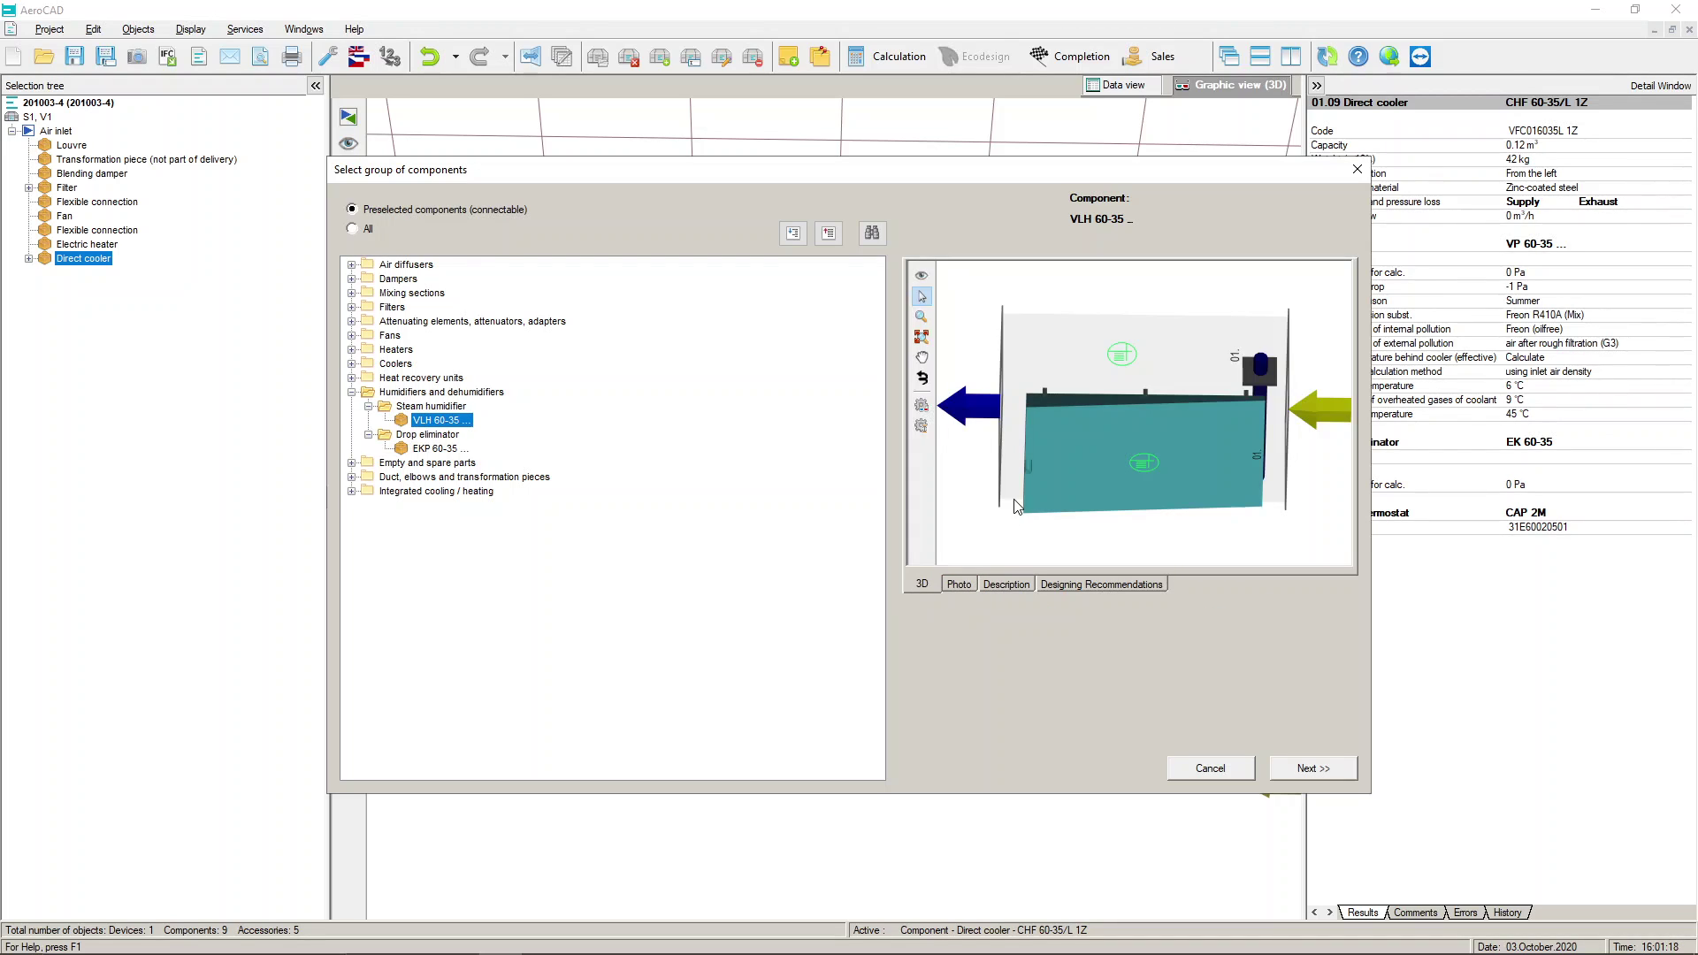
{"action": "mouse_move", "coordinate": [1014, 500]}
{"action": "middle_mouse_down"}
{"action": "mouse_move", "coordinate": [980, 485]}
{"action": "mouse_move", "coordinate": [1013, 460]}
{"action": "mouse_move", "coordinate": [1041, 487]}
{"action": "middle_mouse_up"}
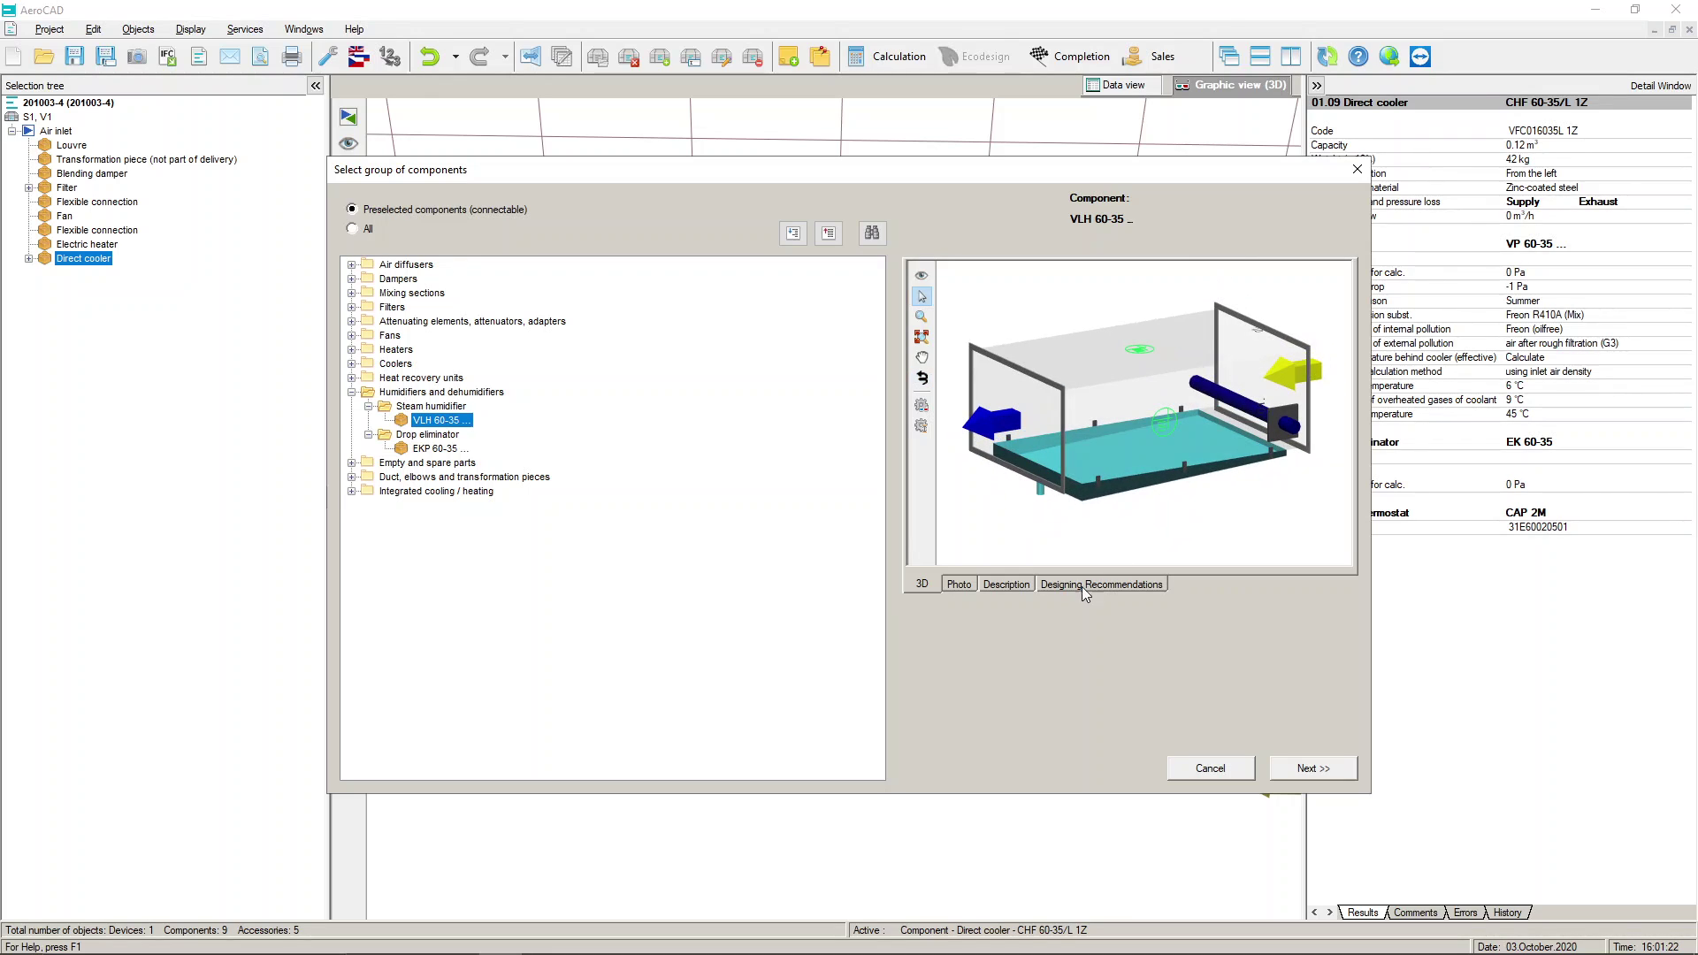
{"action": "left_click", "coordinate": [959, 585]}
{"action": "left_click", "coordinate": [1012, 584]}
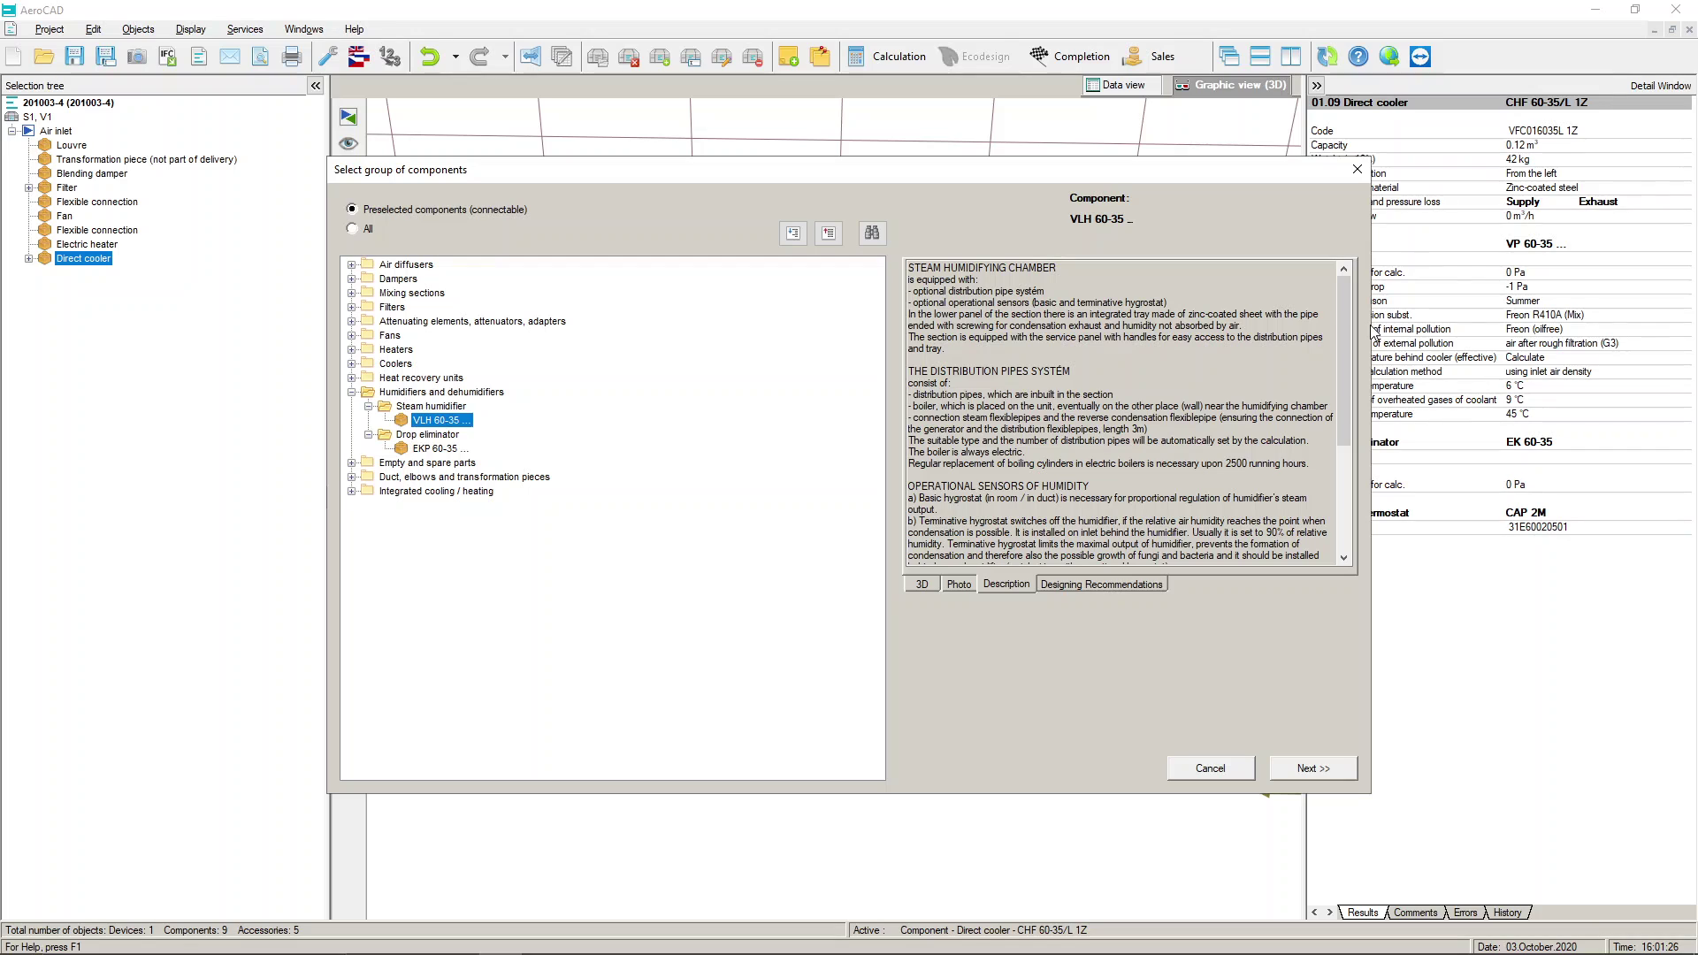
{"action": "mouse_move", "coordinate": [1350, 338]}
{"action": "left_mouse_down"}
{"action": "mouse_move", "coordinate": [1380, 474]}
{"action": "mouse_move", "coordinate": [1349, 449]}
{"action": "mouse_move", "coordinate": [1358, 370]}
{"action": "left_mouse_up"}
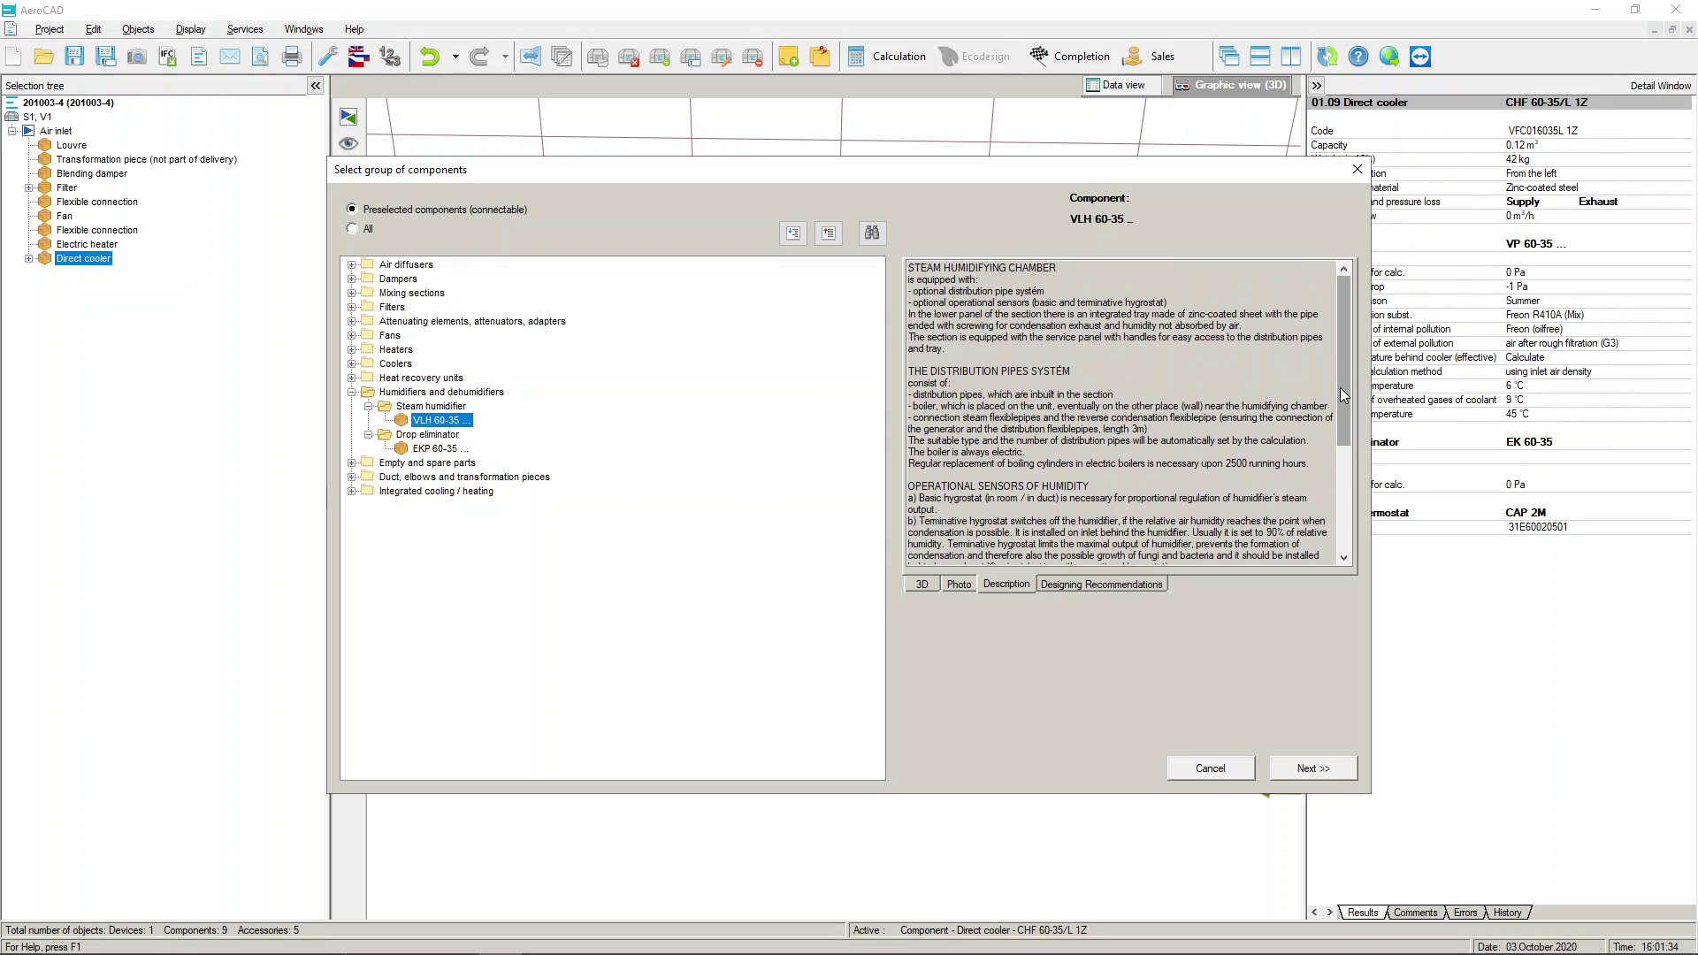
{"action": "left_click", "coordinate": [918, 584]}
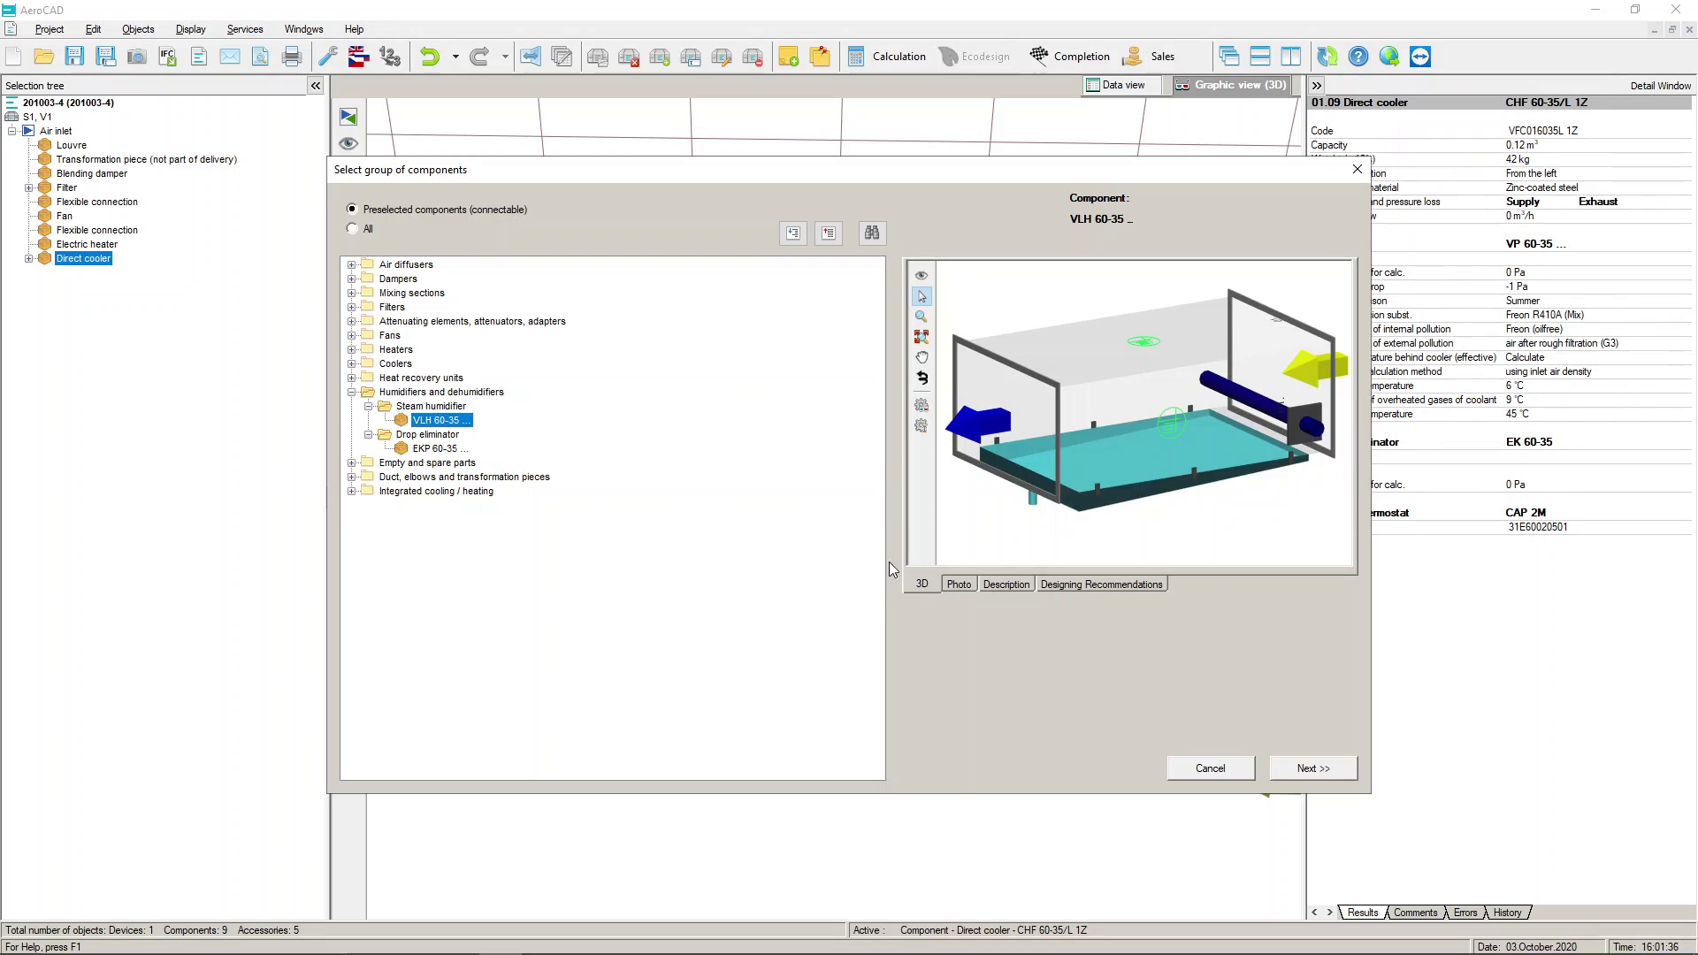
- Review the EKP 60-35 drop eliminator's photo and description, and close the humidifiers and dehumidifiers group
{"action": "left_click", "coordinate": [429, 449]}
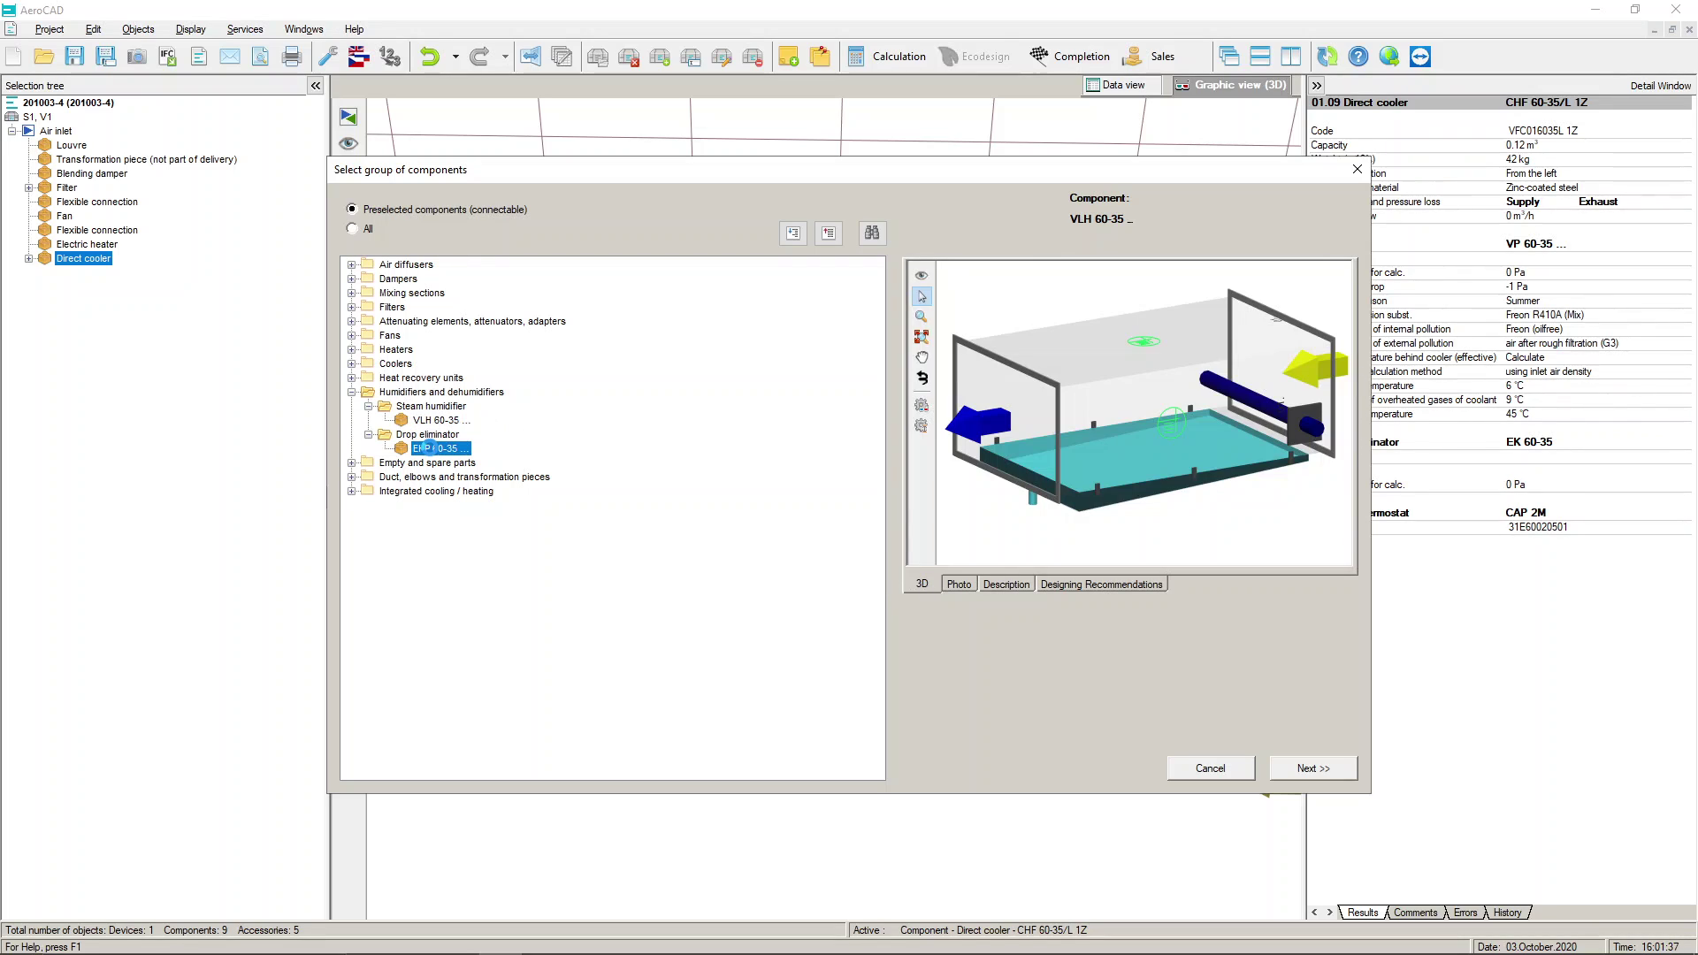
{"action": "left_click", "coordinate": [962, 587]}
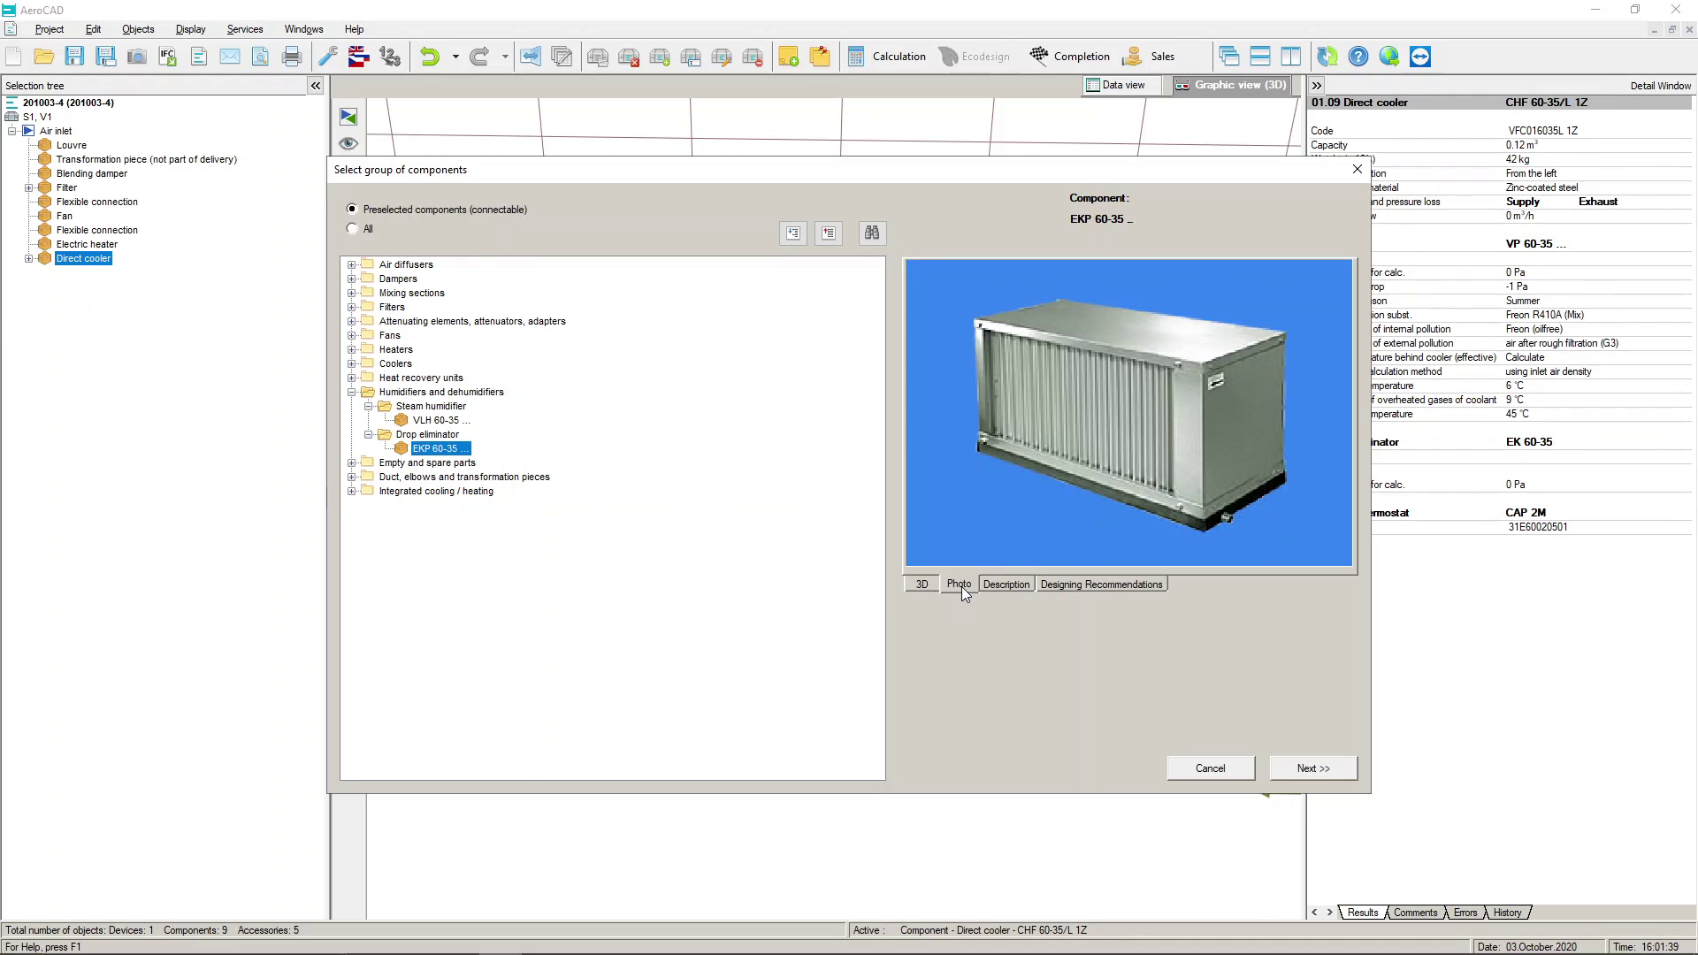
{"action": "left_click", "coordinate": [1019, 586]}
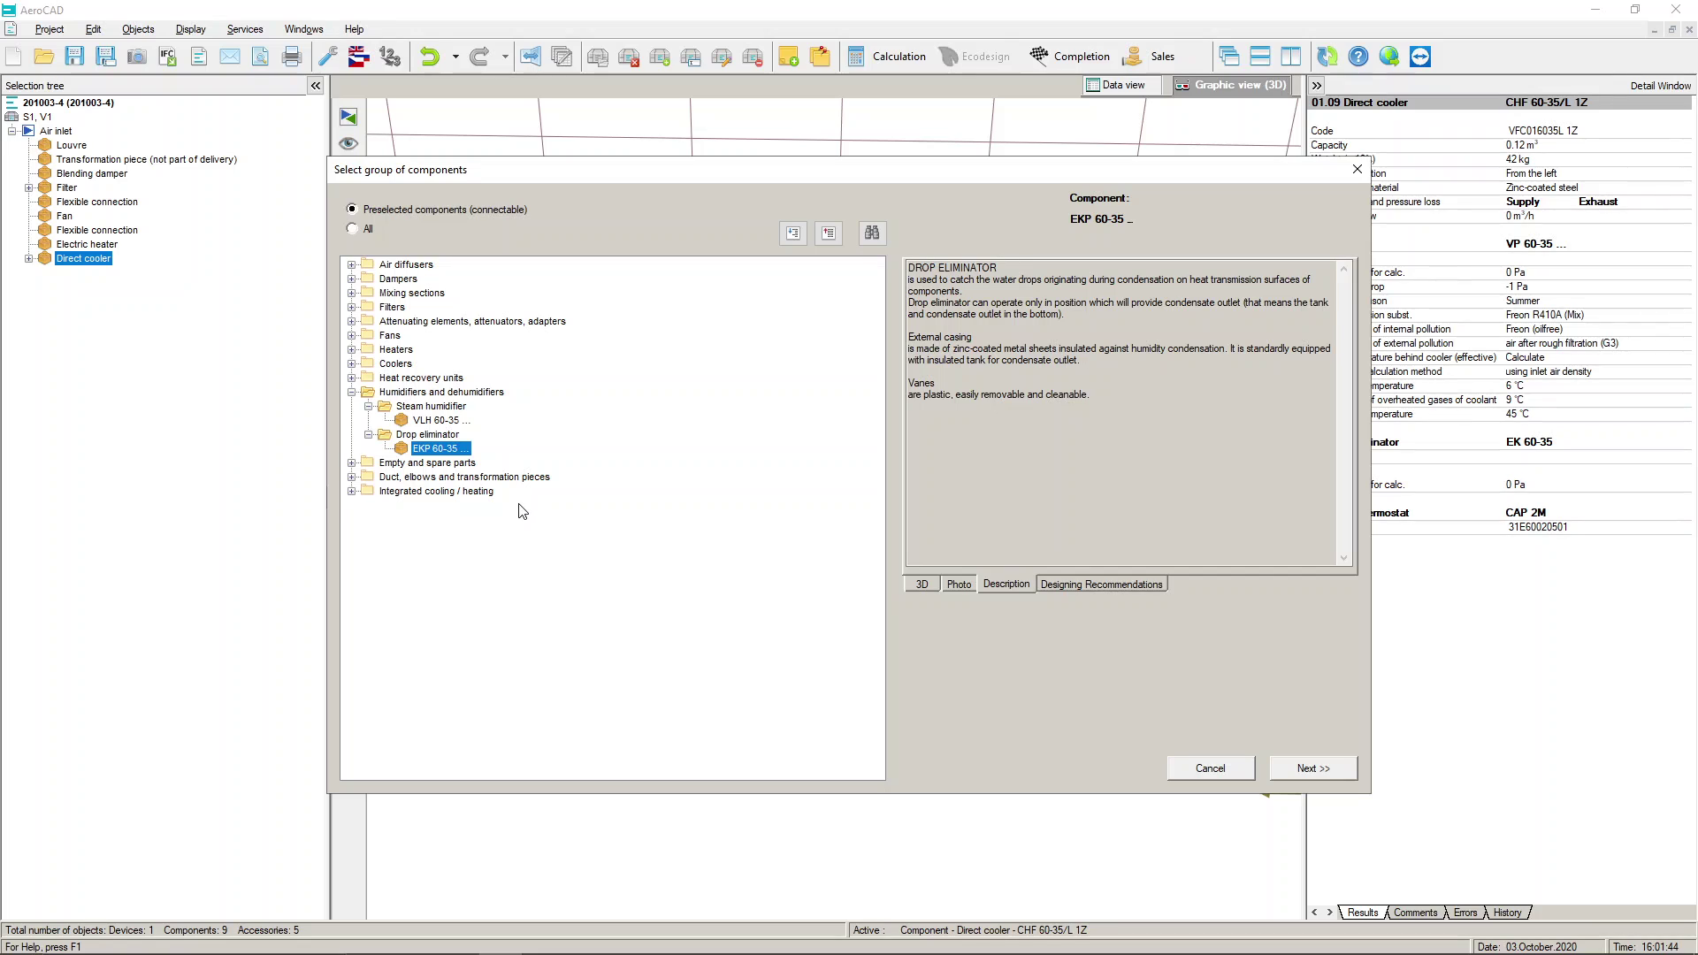
{"action": "left_click", "coordinate": [352, 393]}
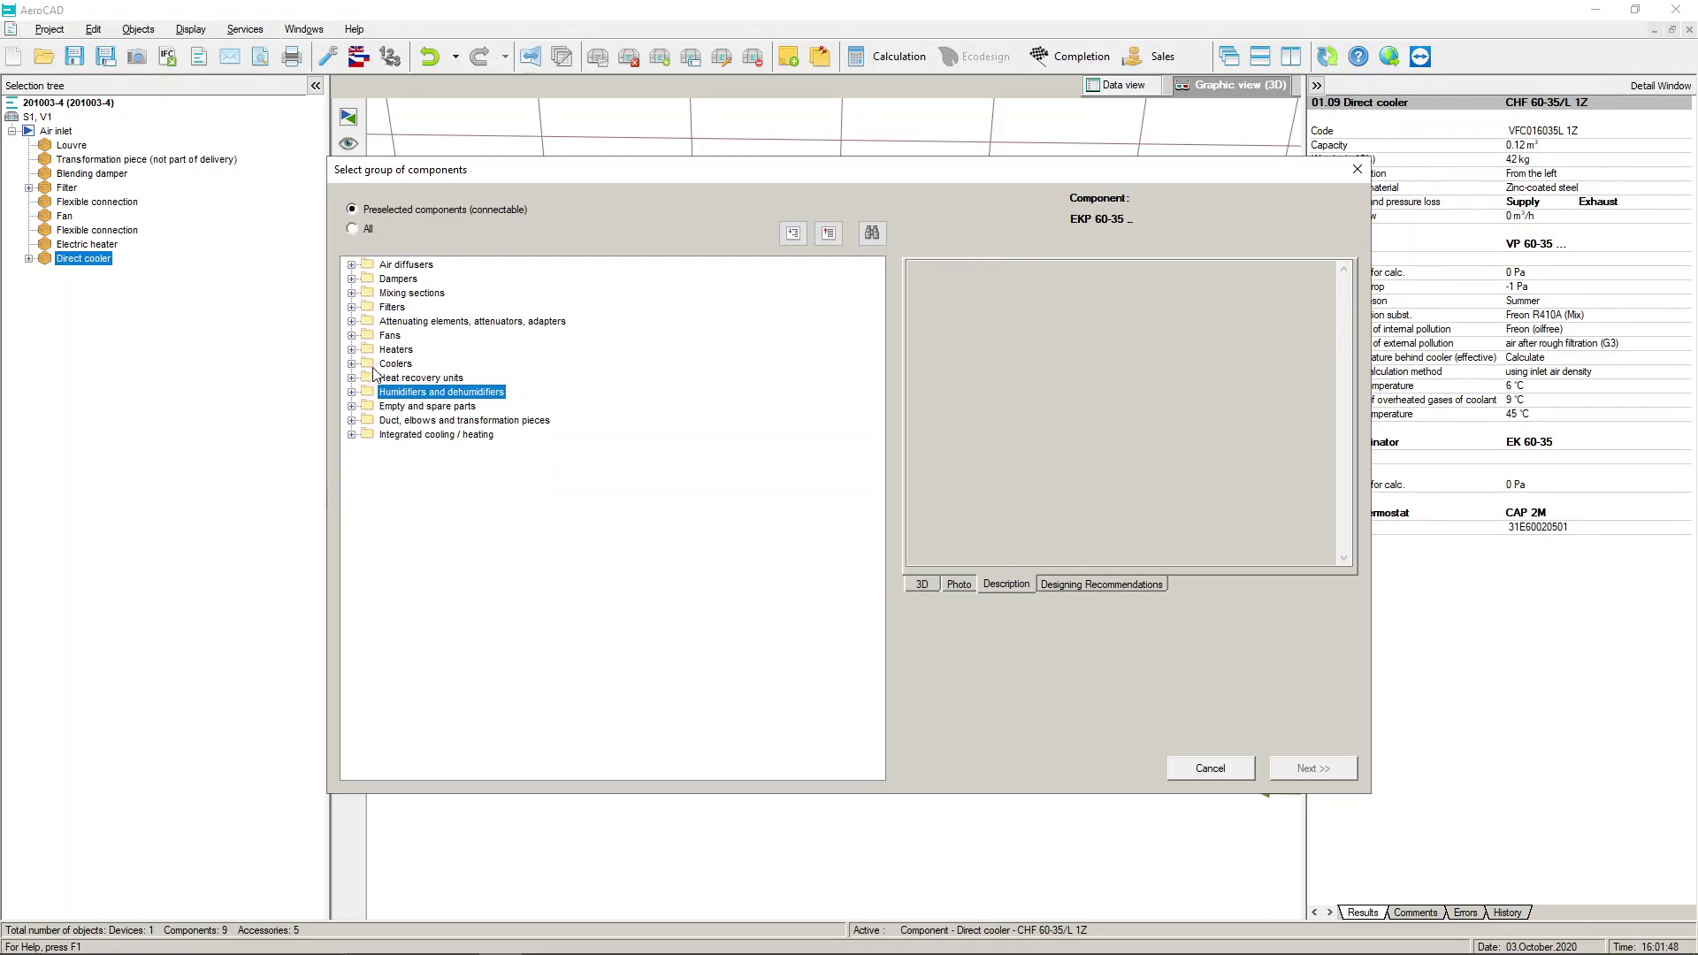
- Find the TKU 60-35 attenuator among the attenuating elements, and examine its 3D model, photo and description
{"action": "left_click", "coordinate": [352, 322]}
{"action": "left_click", "coordinate": [369, 336]}
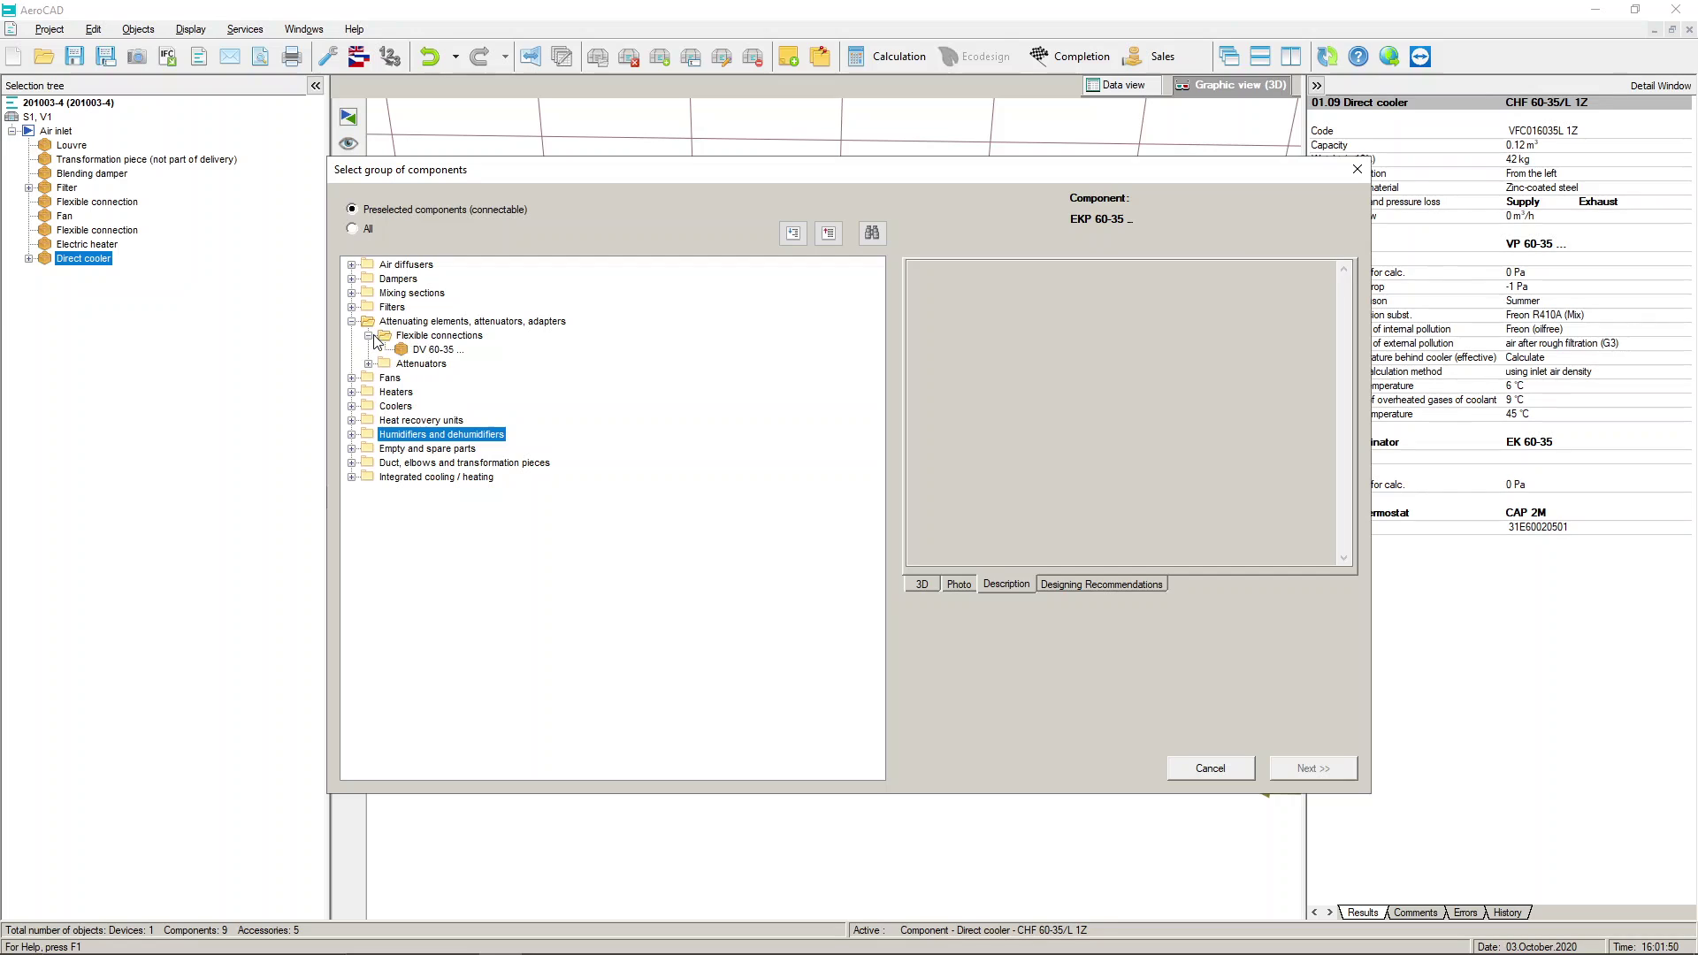
{"action": "left_click", "coordinate": [369, 364]}
{"action": "left_click", "coordinate": [431, 379]}
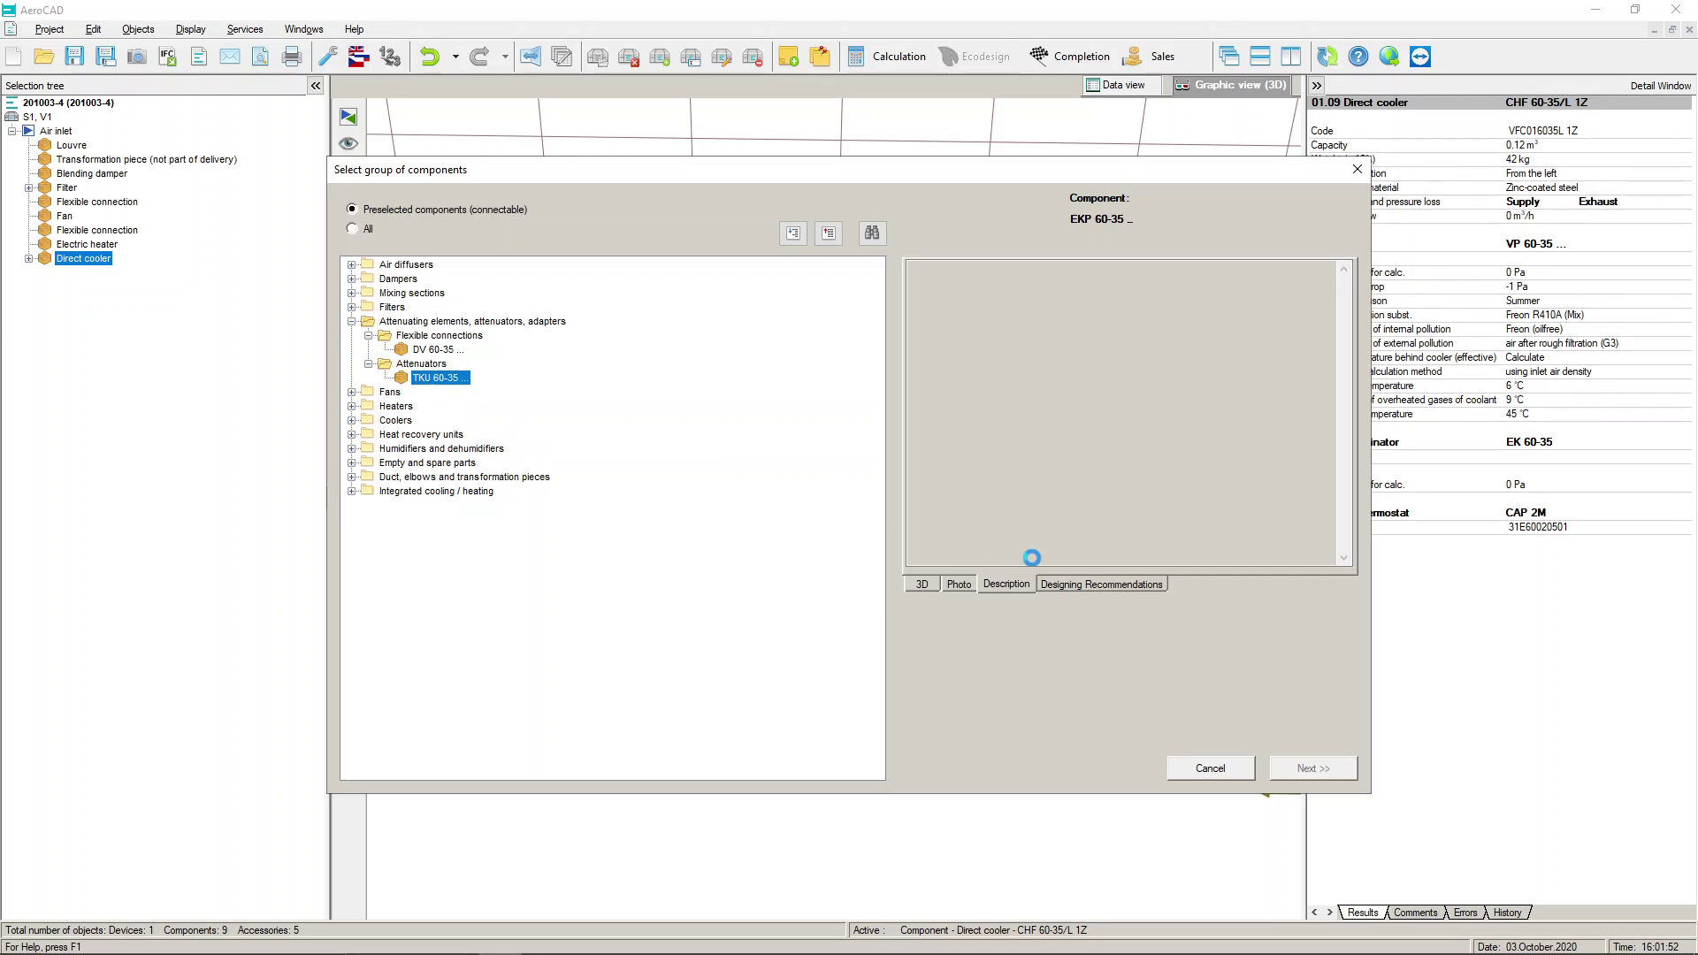
{"action": "left_click", "coordinate": [923, 584]}
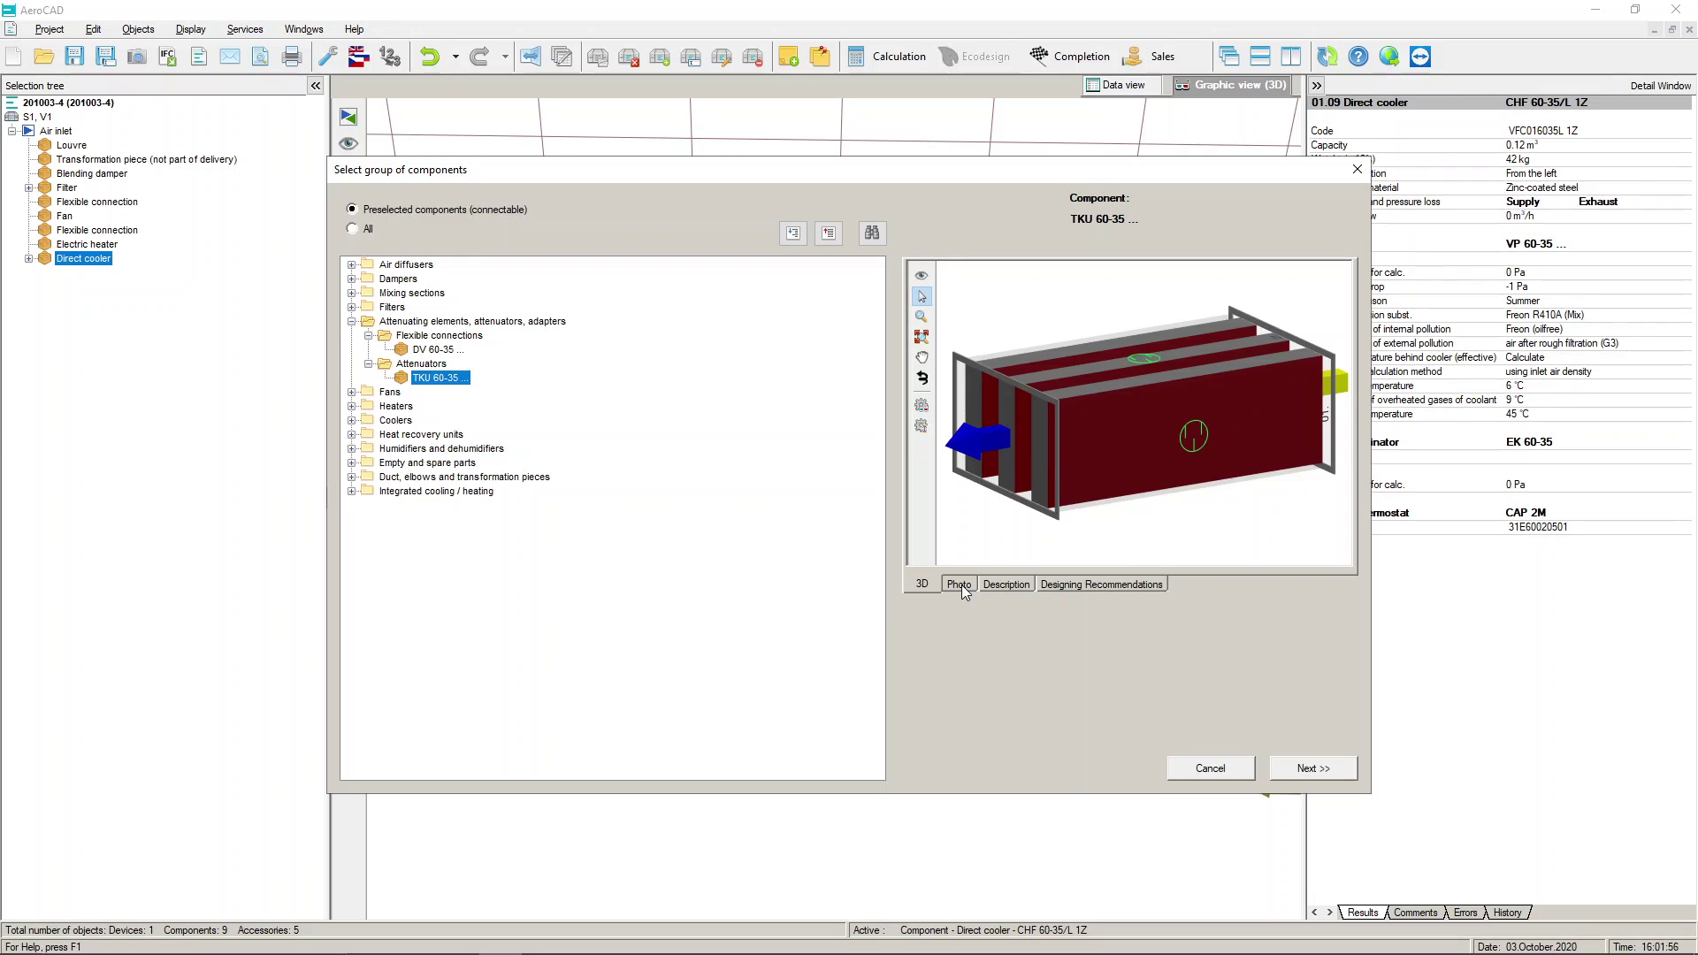
{"action": "left_click", "coordinate": [961, 586]}
{"action": "left_click", "coordinate": [1009, 584]}
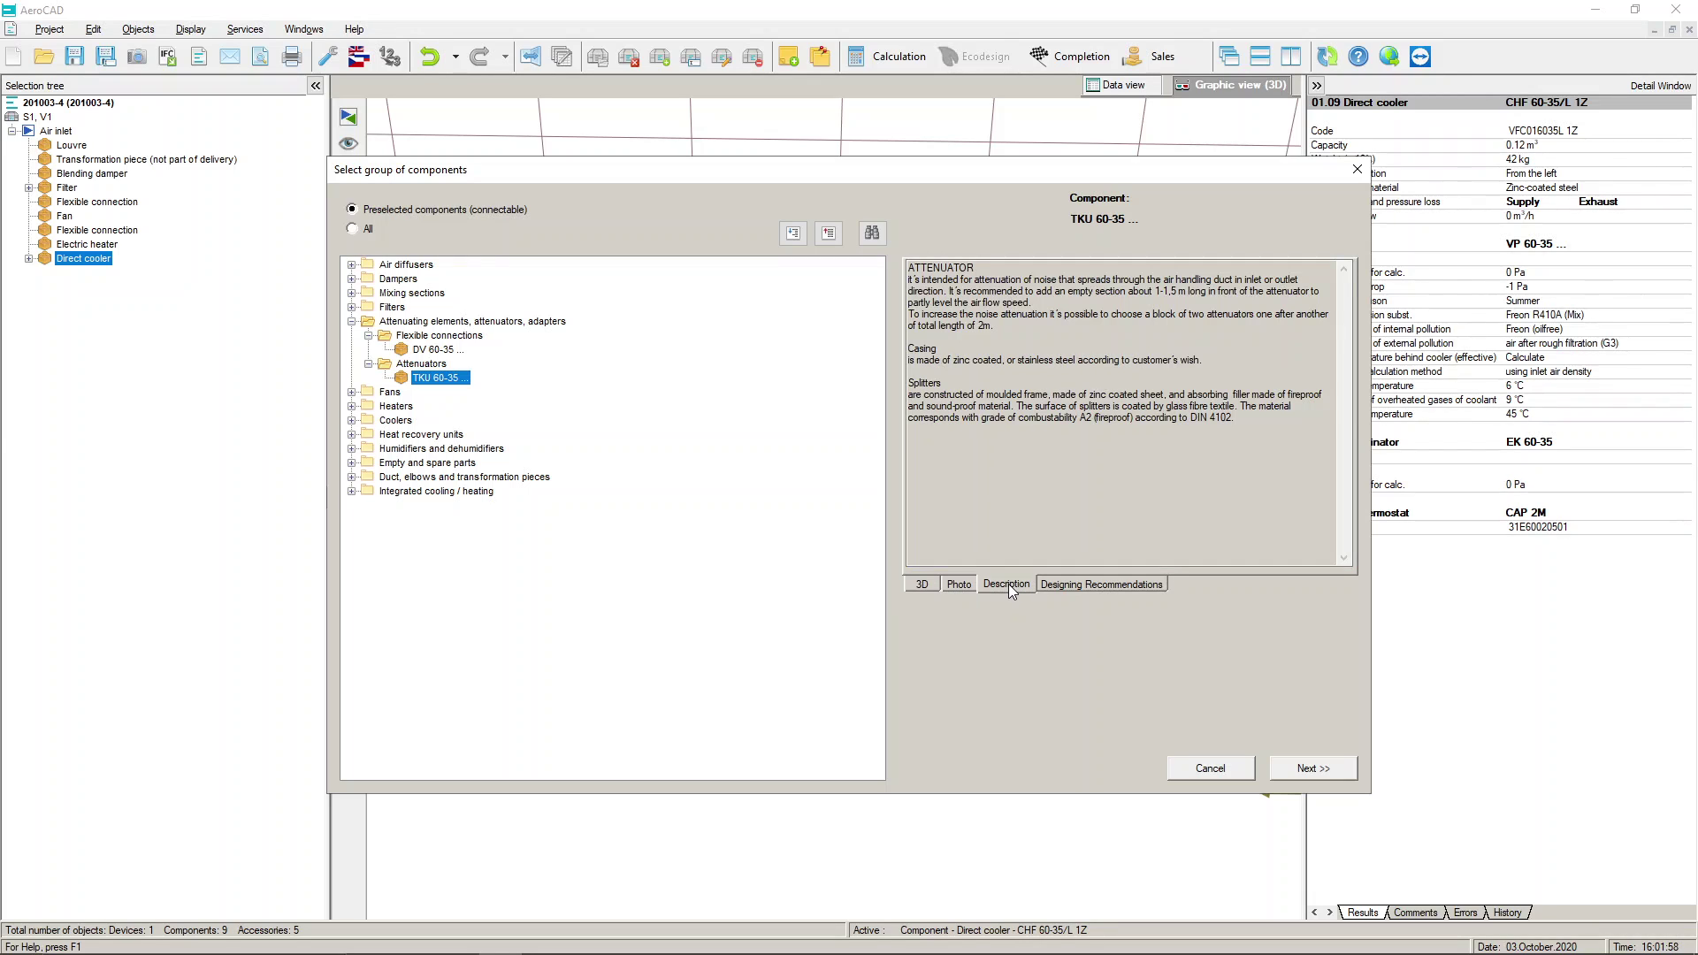
{"action": "left_click", "coordinate": [922, 583]}
- Examine the 3D models of the XPID 06/S, XPIS 06/S and XPIS 06/SV serial and vertical mixing sections
{"action": "left_click", "coordinate": [352, 294]}
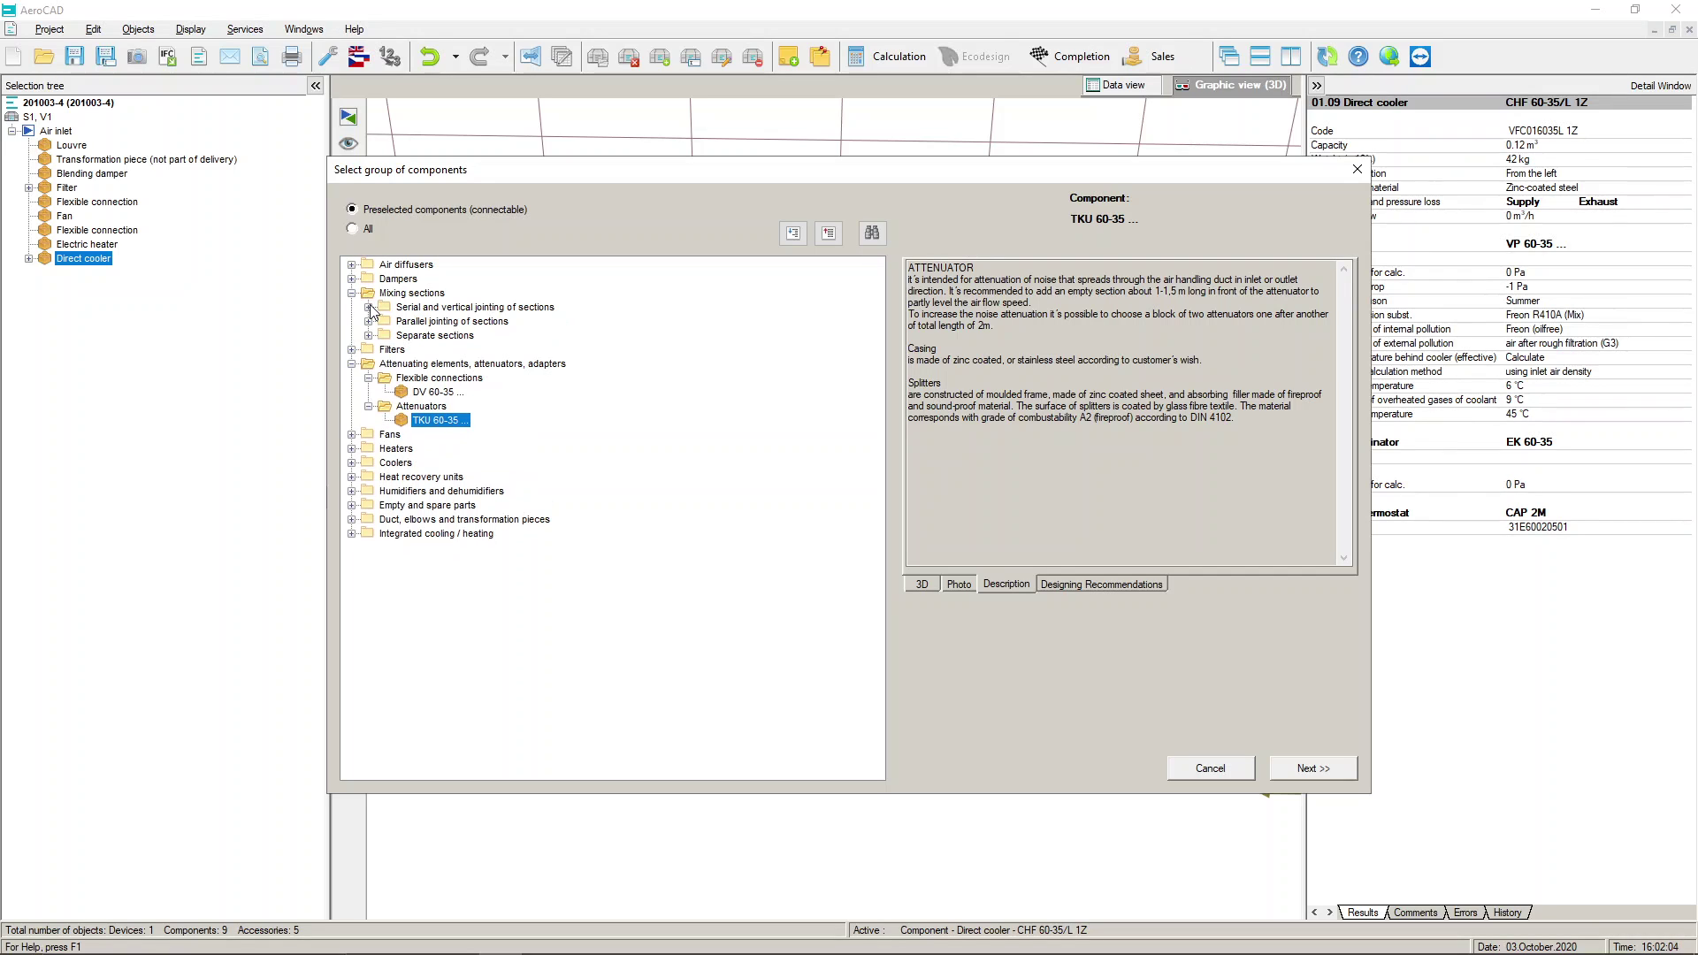
{"action": "left_click", "coordinate": [369, 307]}
{"action": "left_click", "coordinate": [439, 322]}
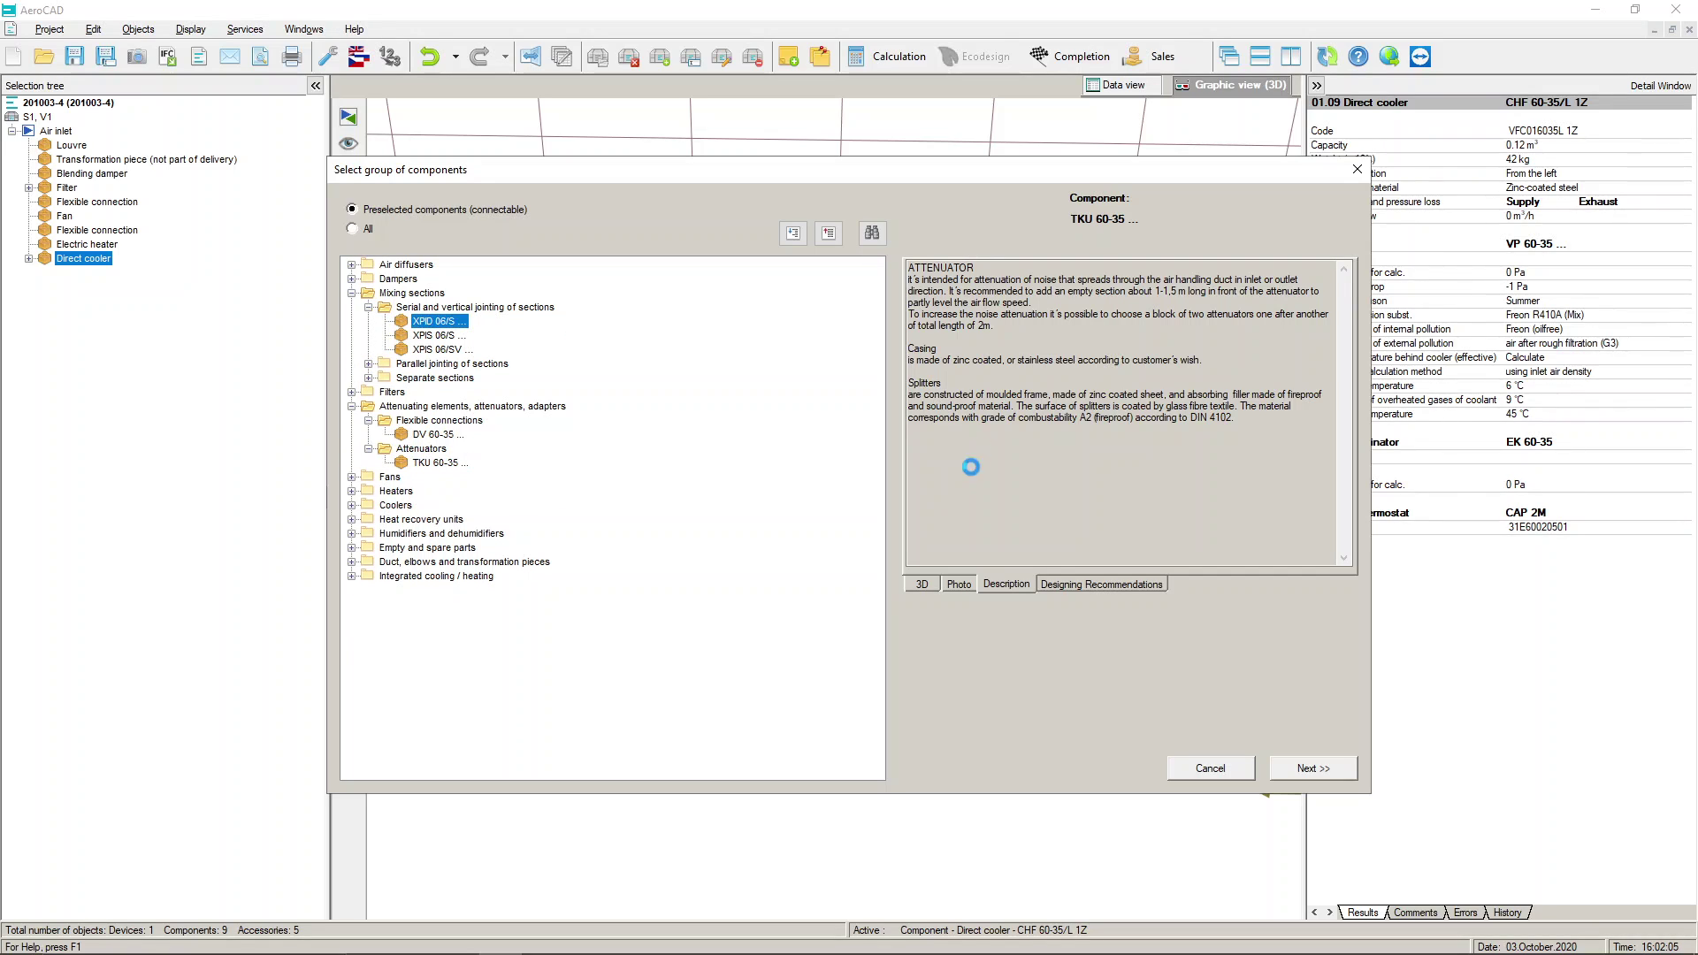
{"action": "left_click", "coordinate": [923, 585]}
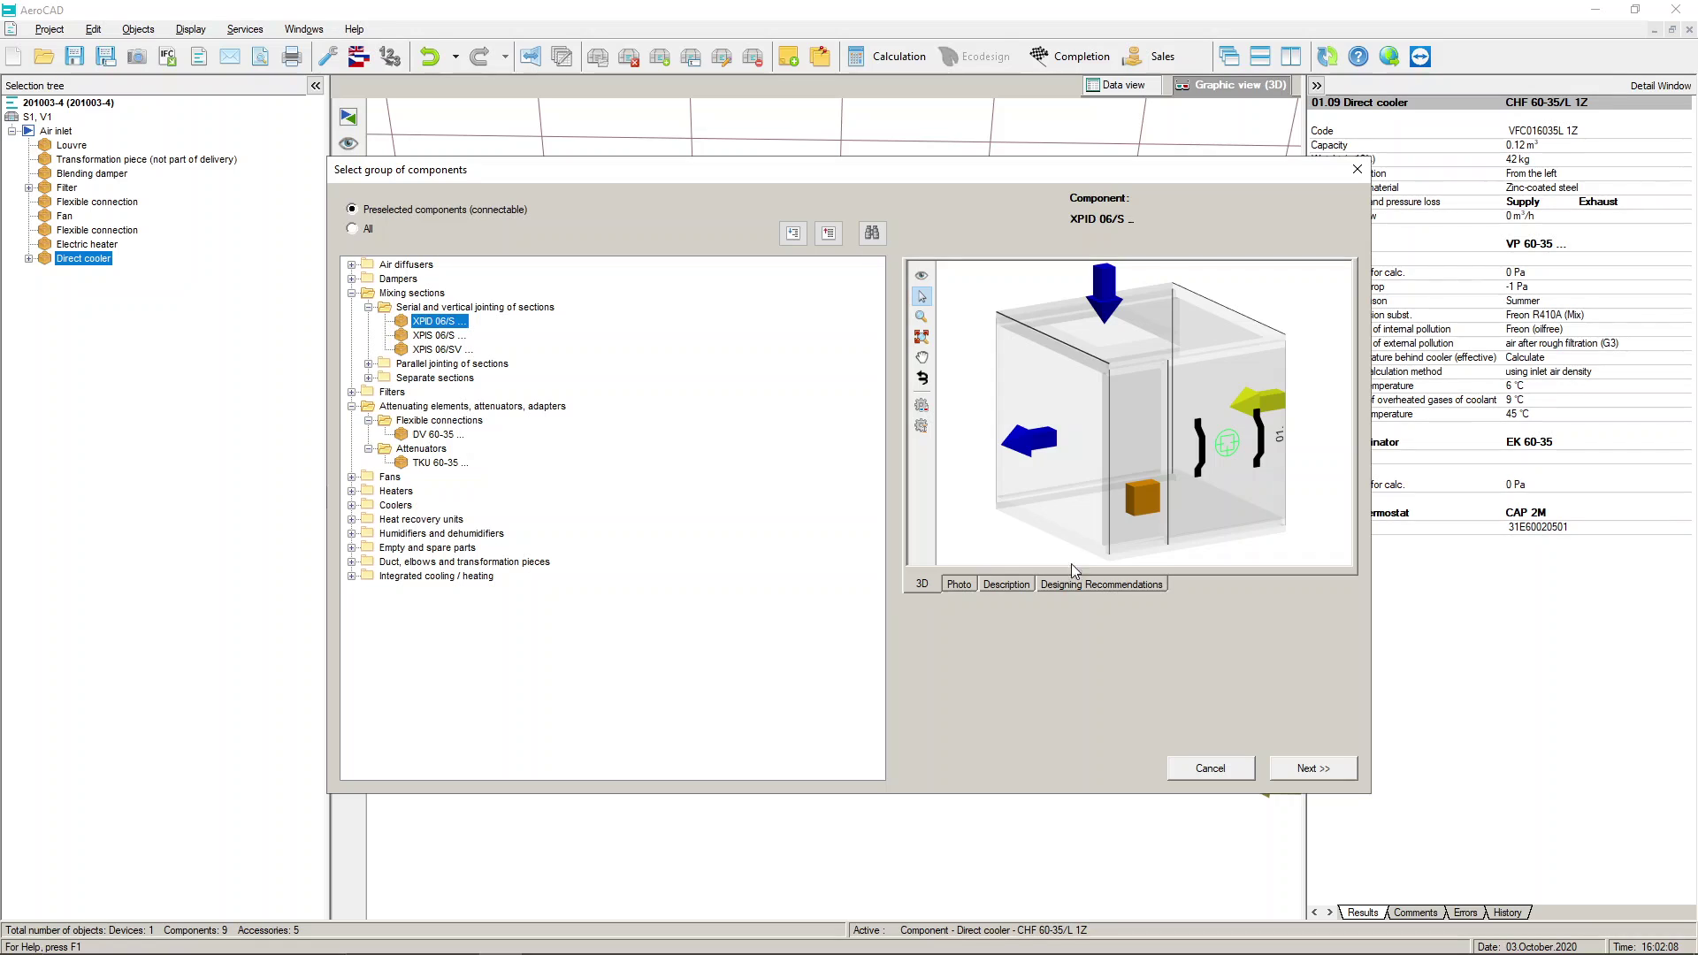
{"action": "left_click", "coordinate": [430, 337]}
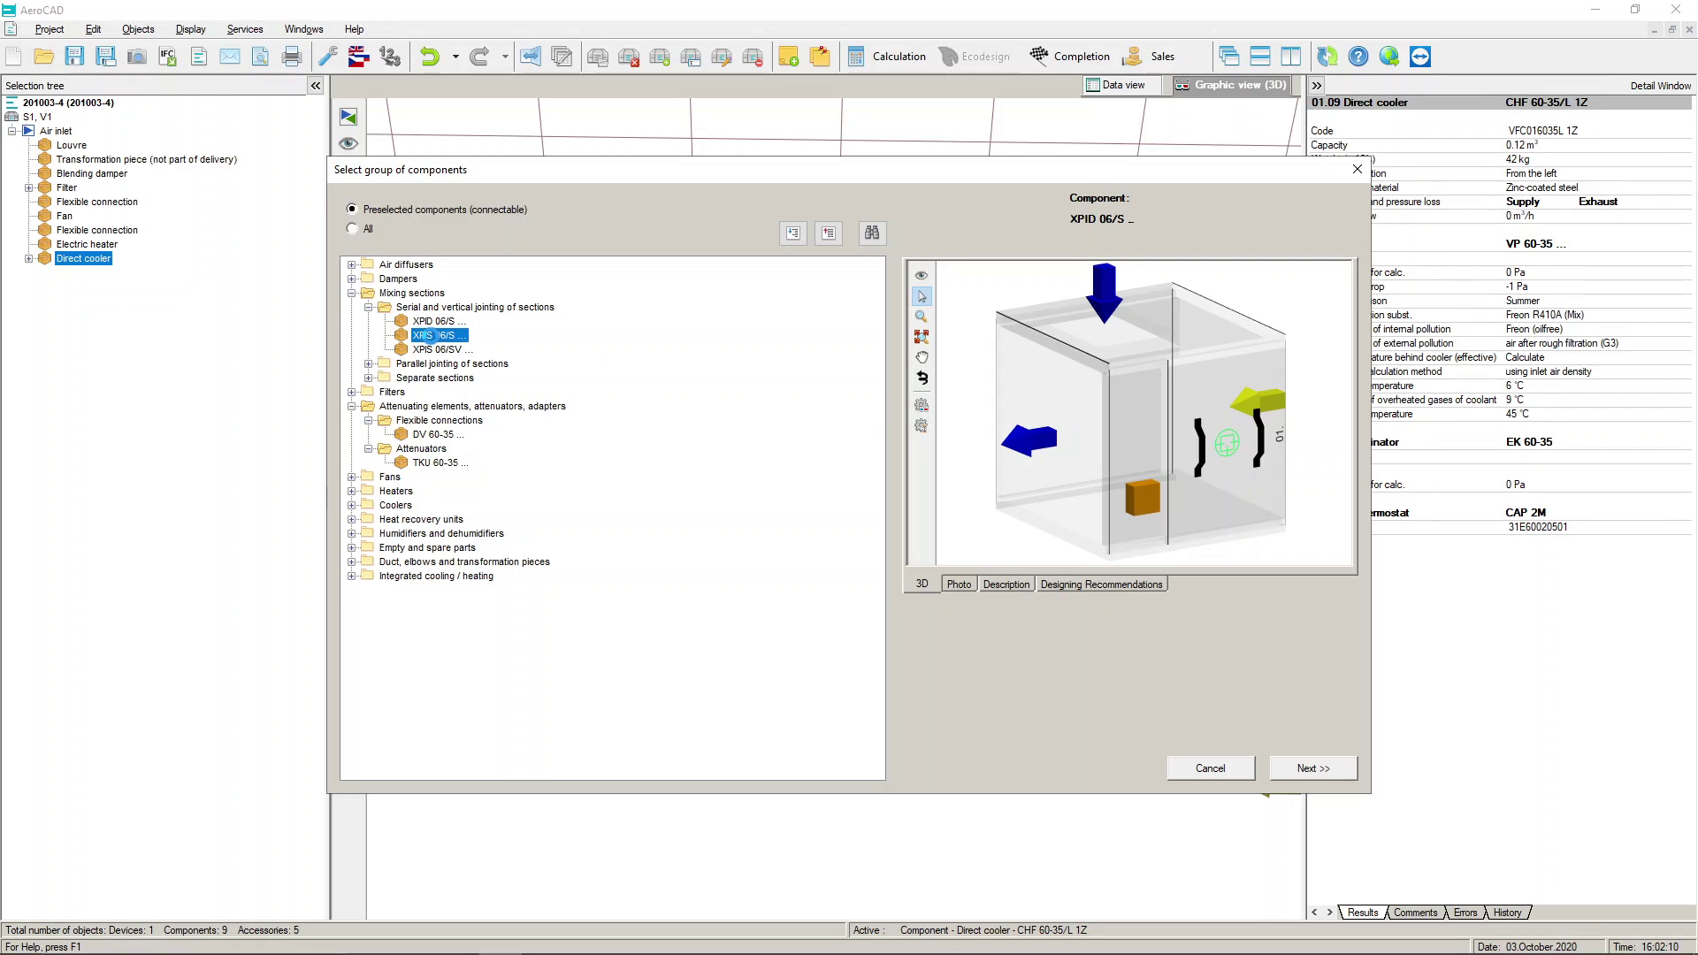
{"action": "left_click", "coordinate": [442, 350]}
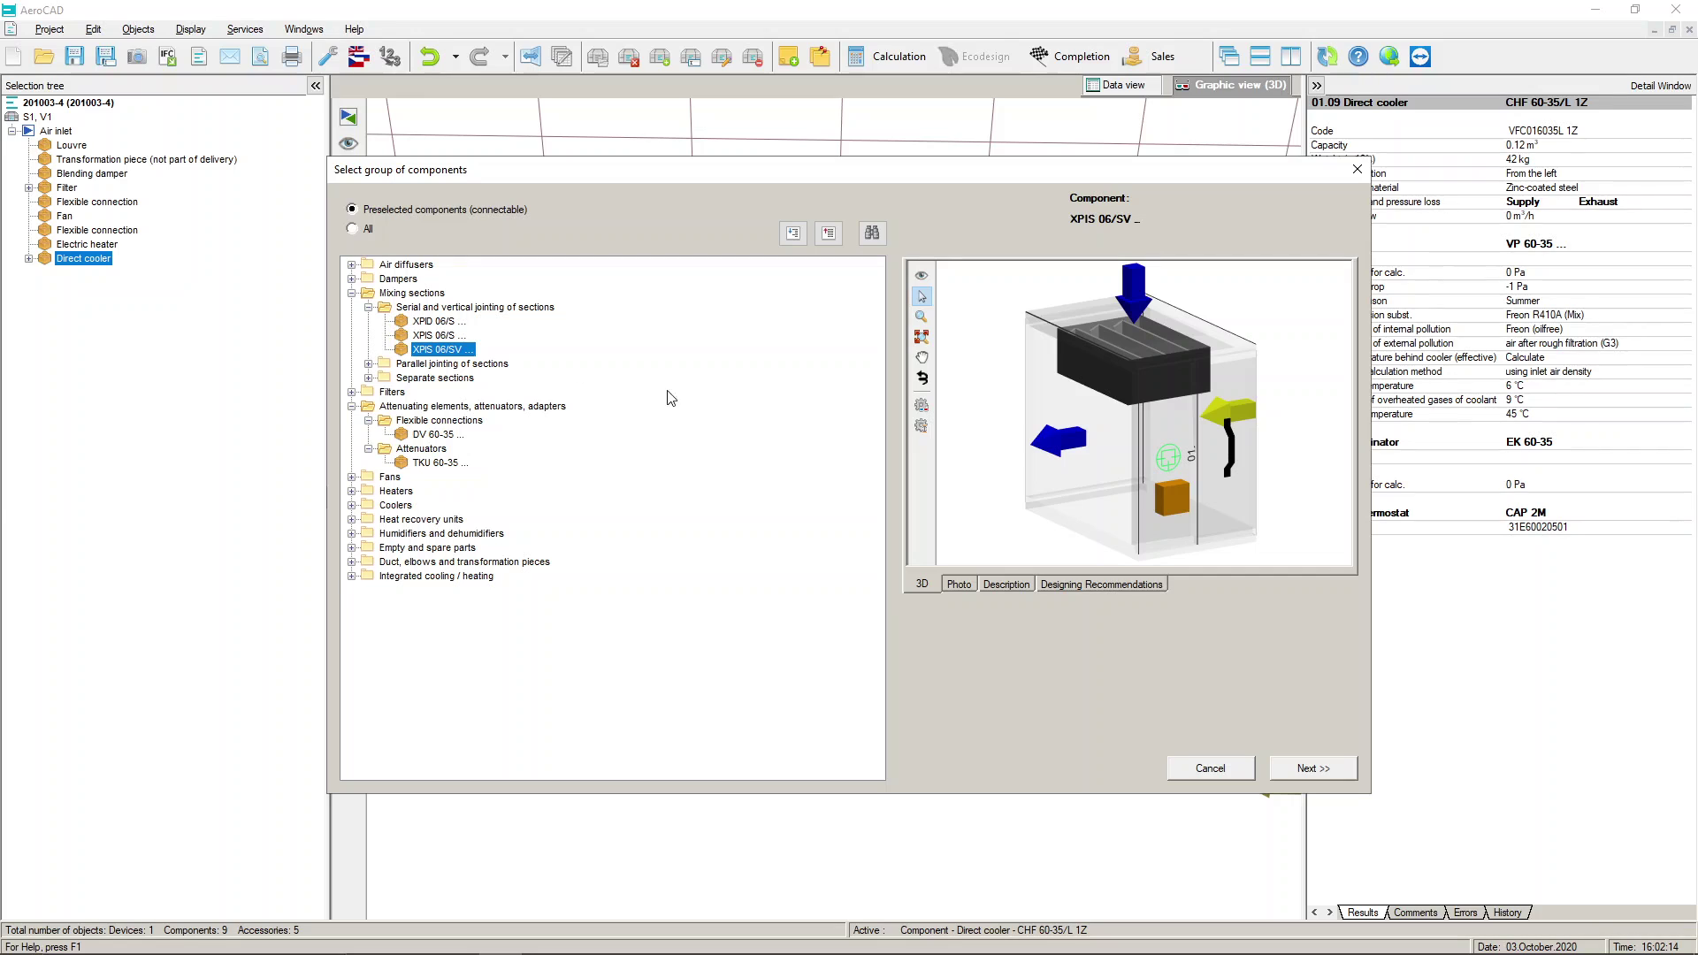
- Read the descriptions of the XPIS 06/SV, XPIS 06/S and XPID 06/S mixing sections
{"action": "left_click", "coordinate": [1006, 584]}
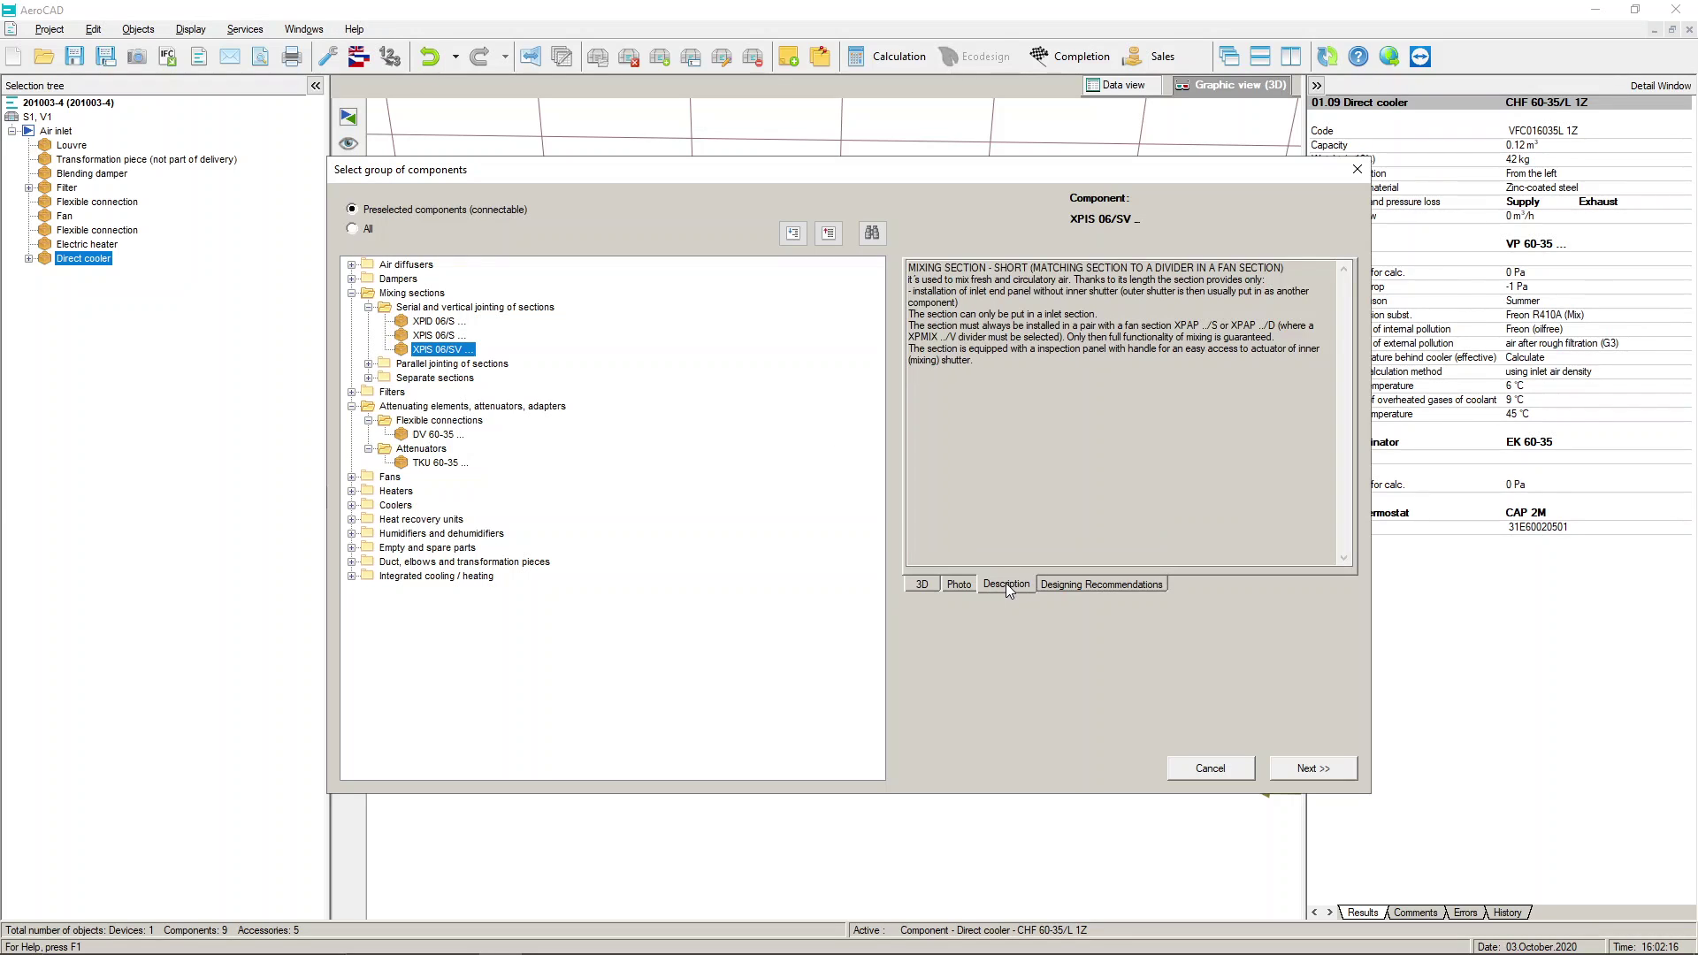
{"action": "left_click", "coordinate": [445, 337]}
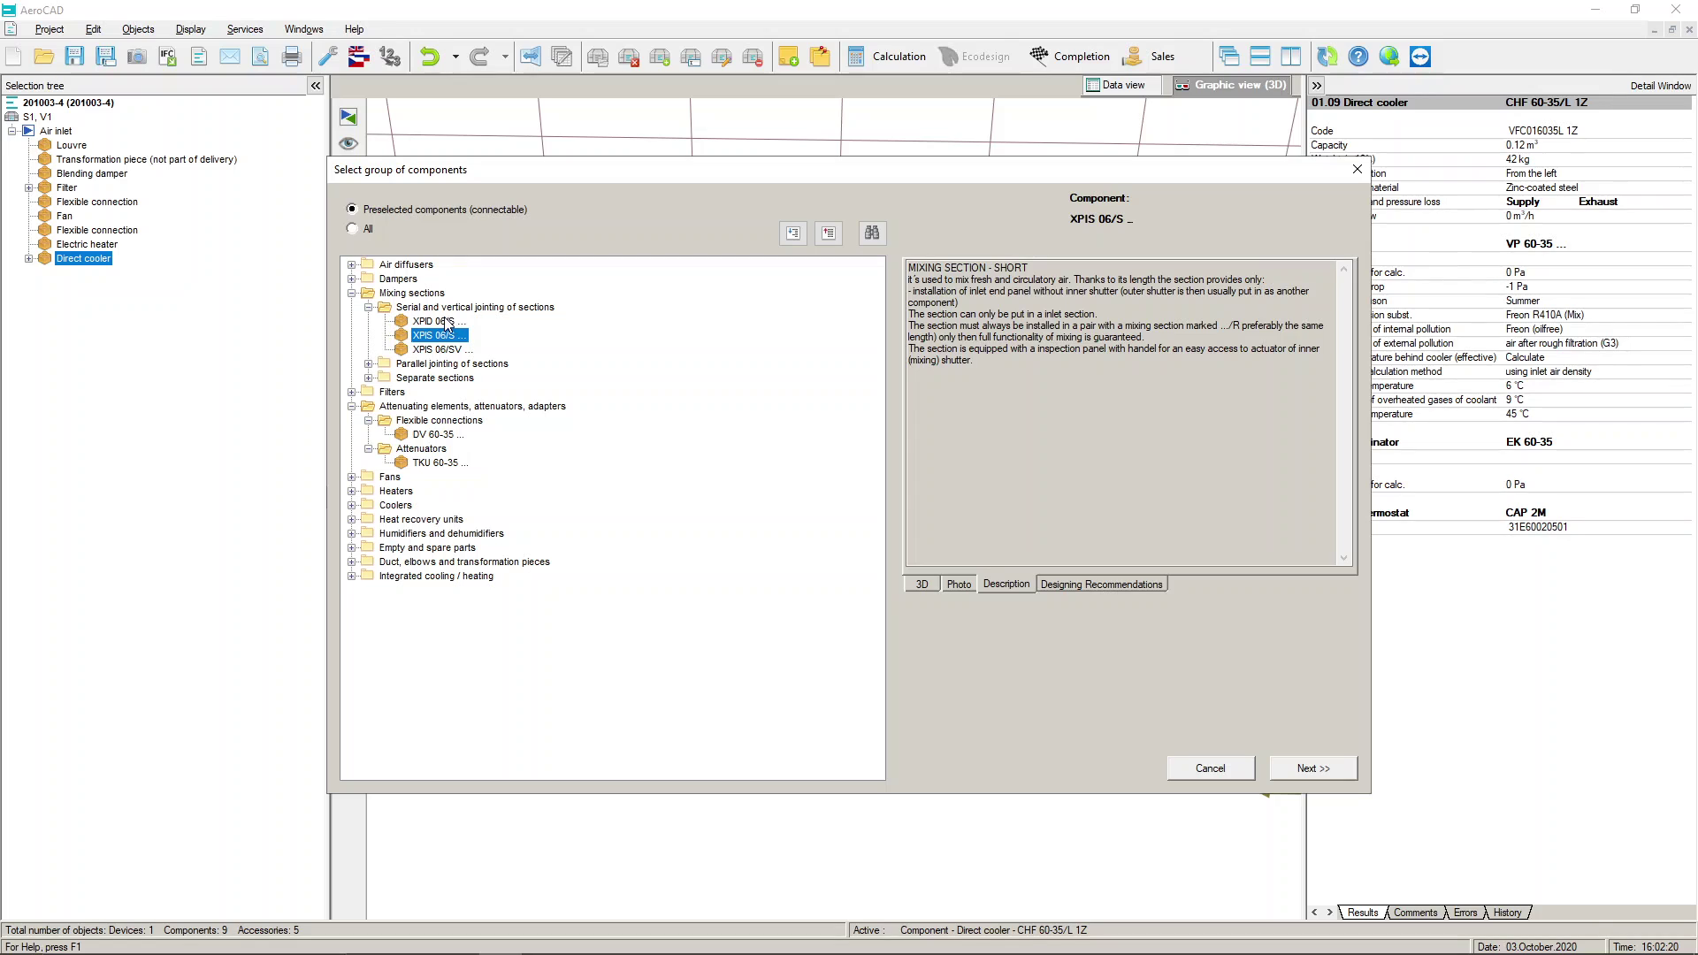
{"action": "left_click", "coordinate": [447, 323]}
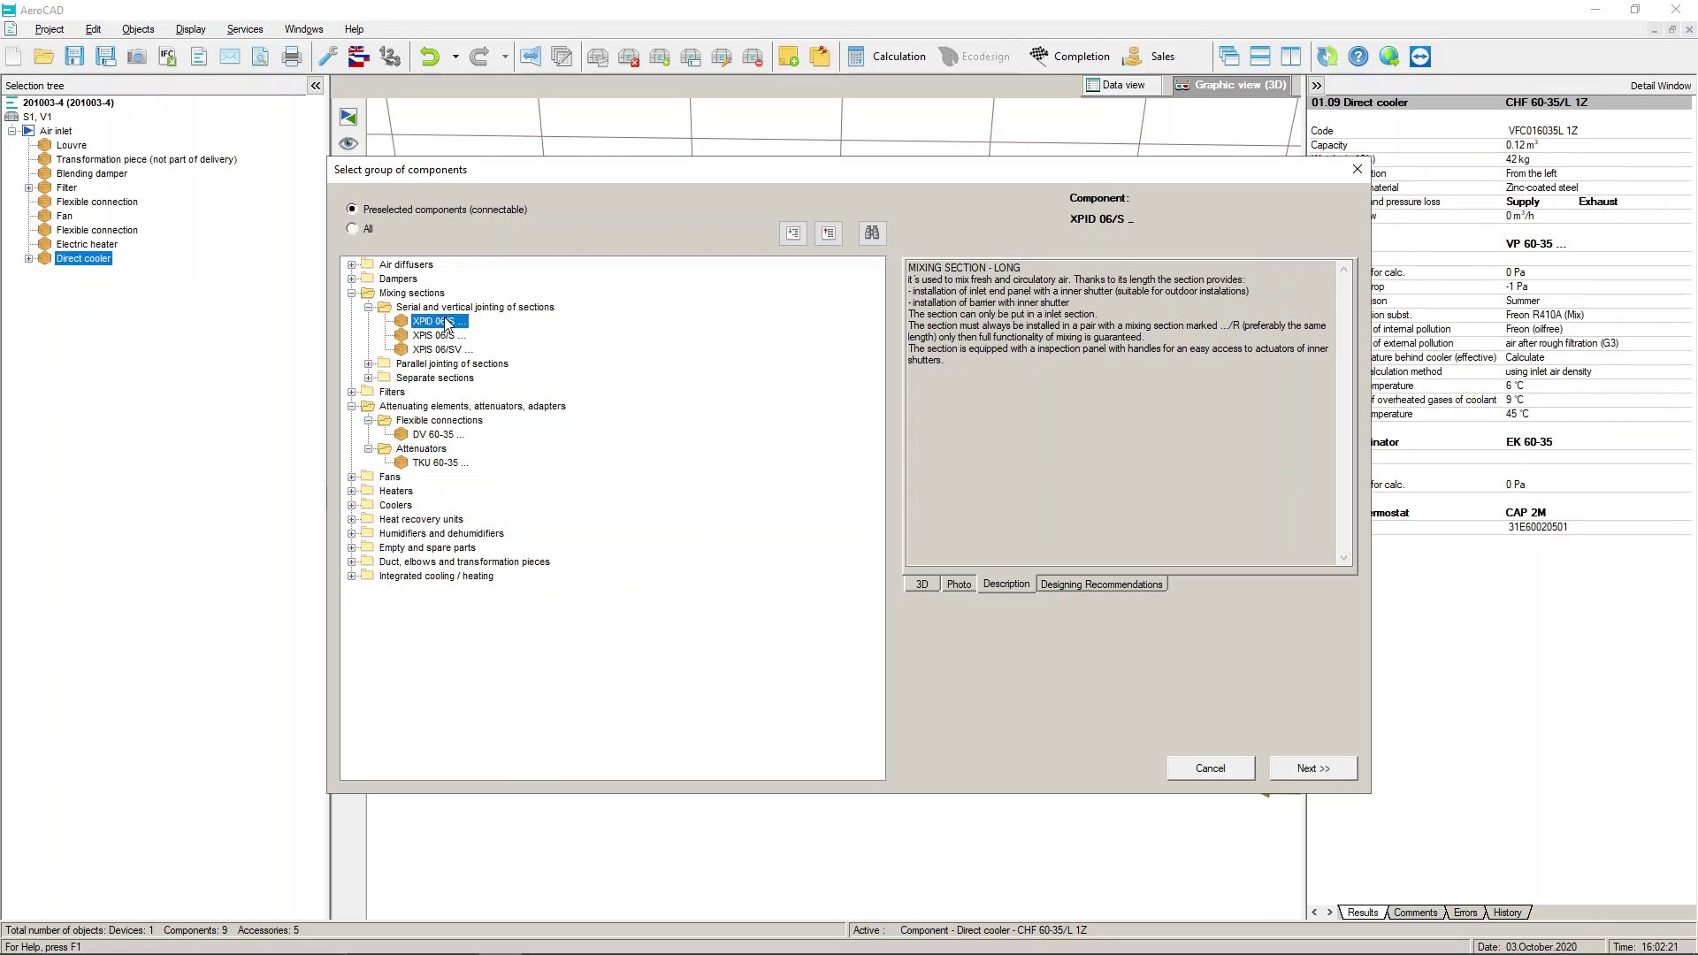
- Find the SKX 60-35 mixing section for parallel jointing, and examine its description, 3D model and photo
{"action": "left_click", "coordinate": [368, 364]}
{"action": "left_click", "coordinate": [436, 378]}
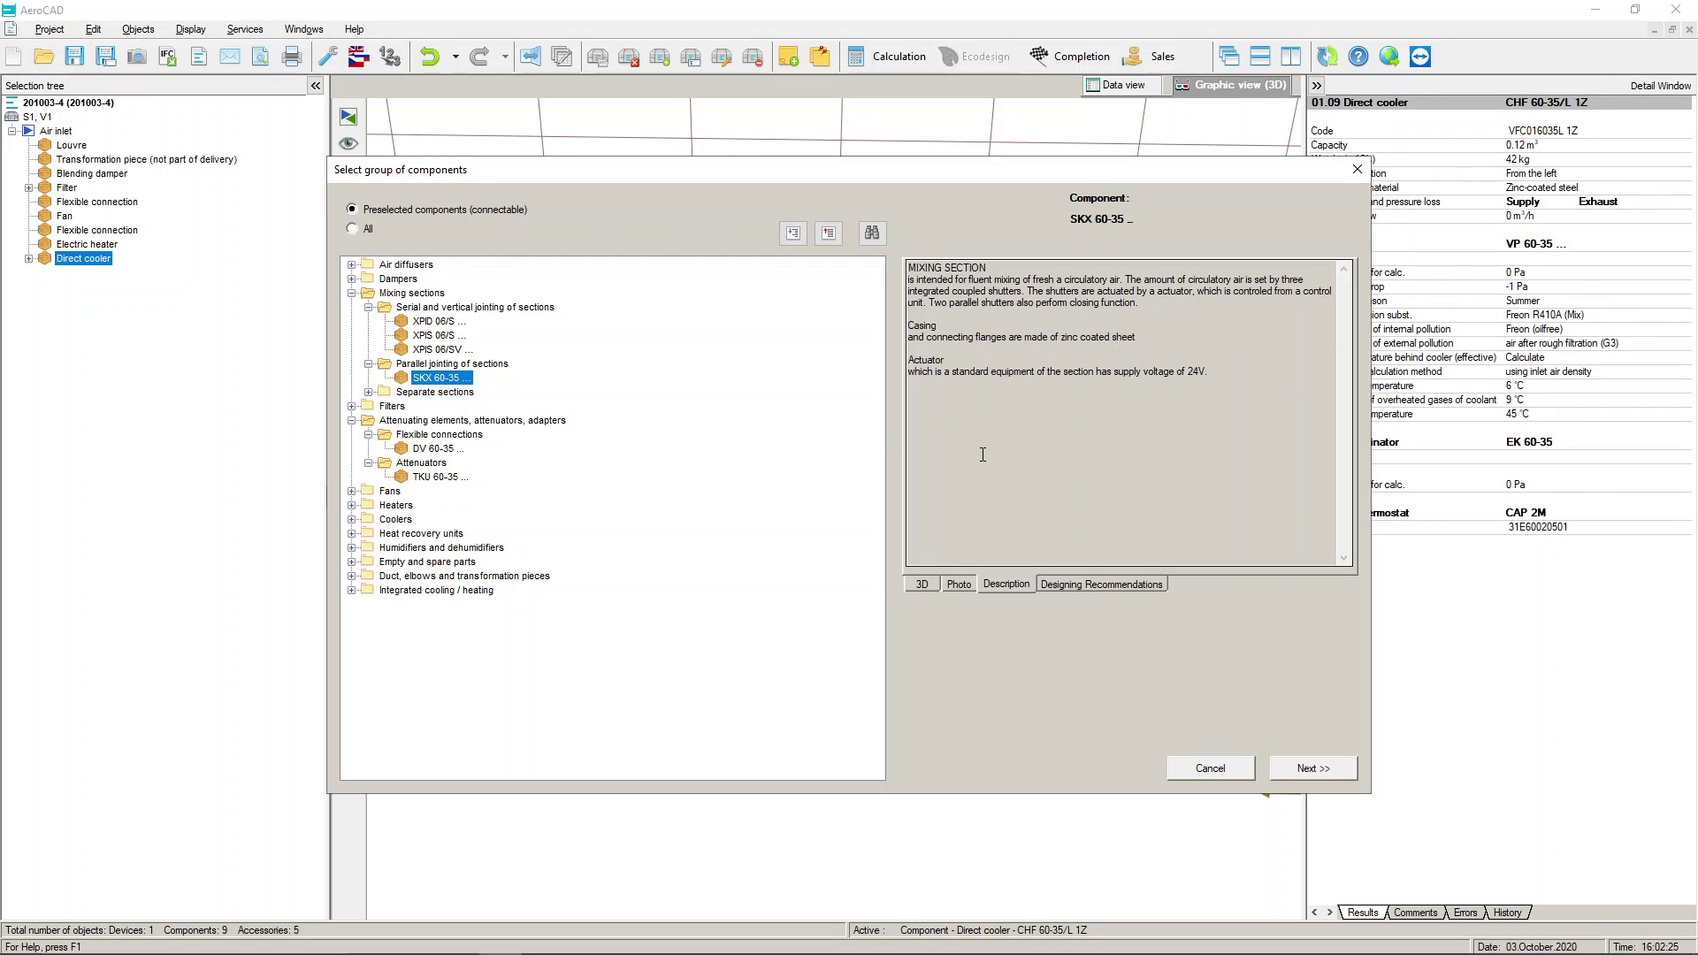
{"action": "left_click", "coordinate": [923, 582]}
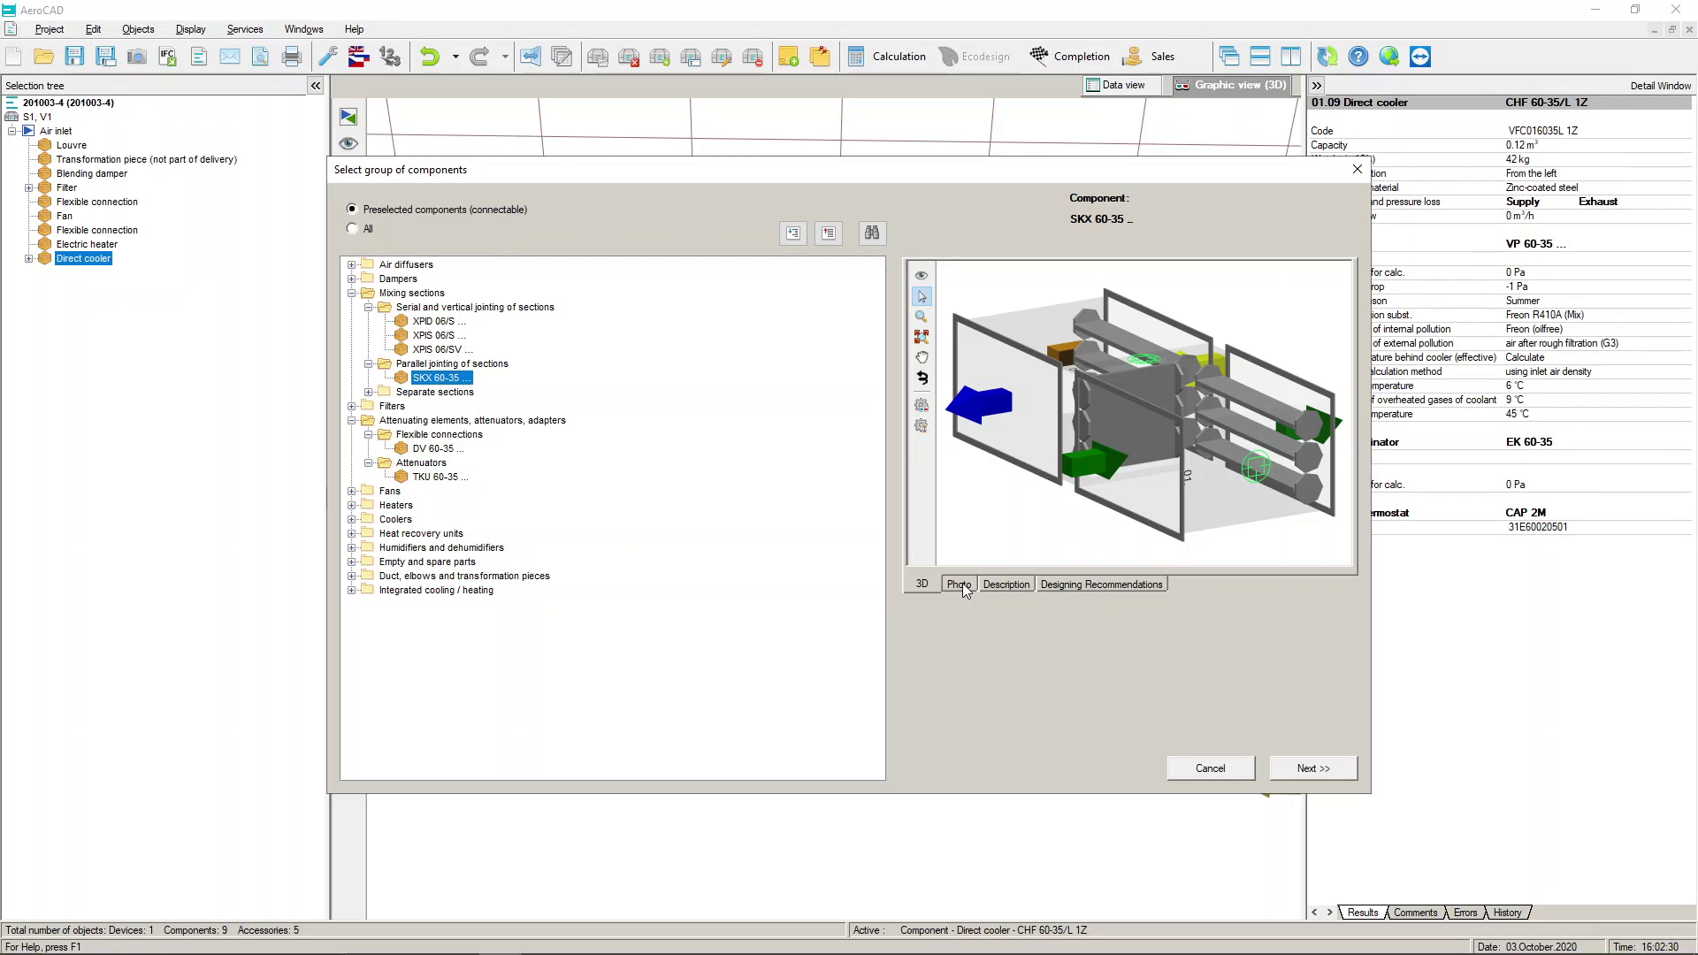
{"action": "left_click", "coordinate": [960, 585]}
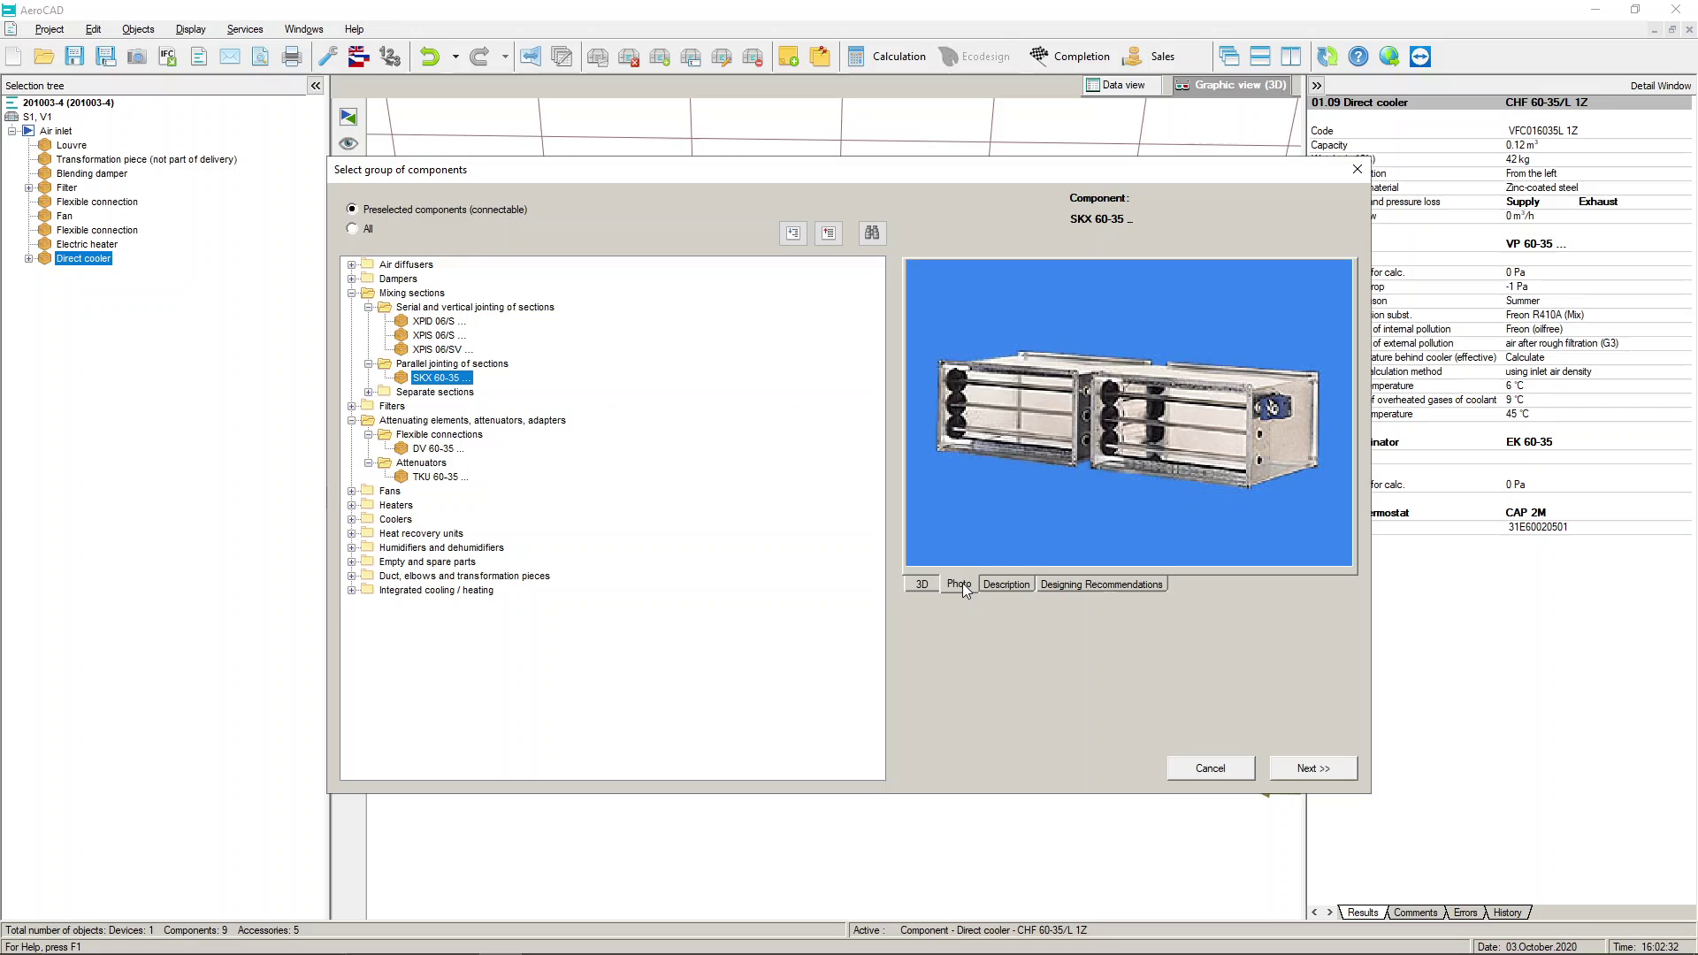
{"action": "left_click", "coordinate": [1016, 592]}
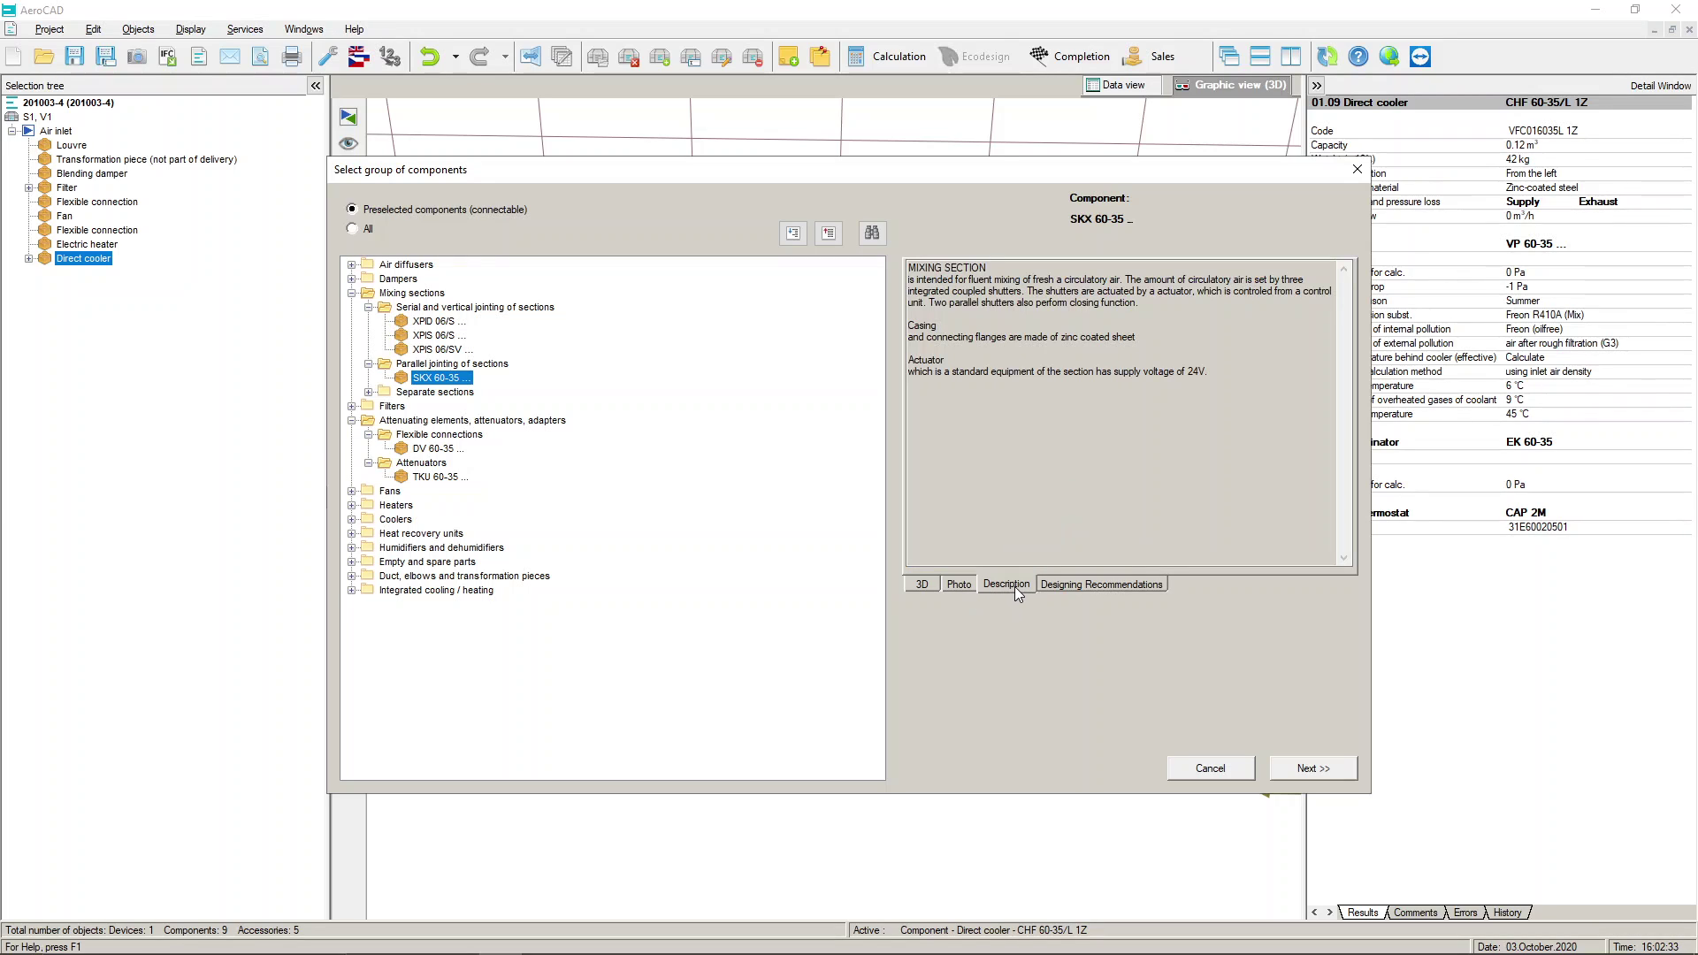
{"action": "left_click", "coordinate": [922, 583]}
- Review the separate mixing sections XPID 06/SA and XPIS 06/SA through description, 3D model and photo, and close the mixing sections group
{"action": "left_click", "coordinate": [369, 392]}
{"action": "left_click", "coordinate": [437, 407]}
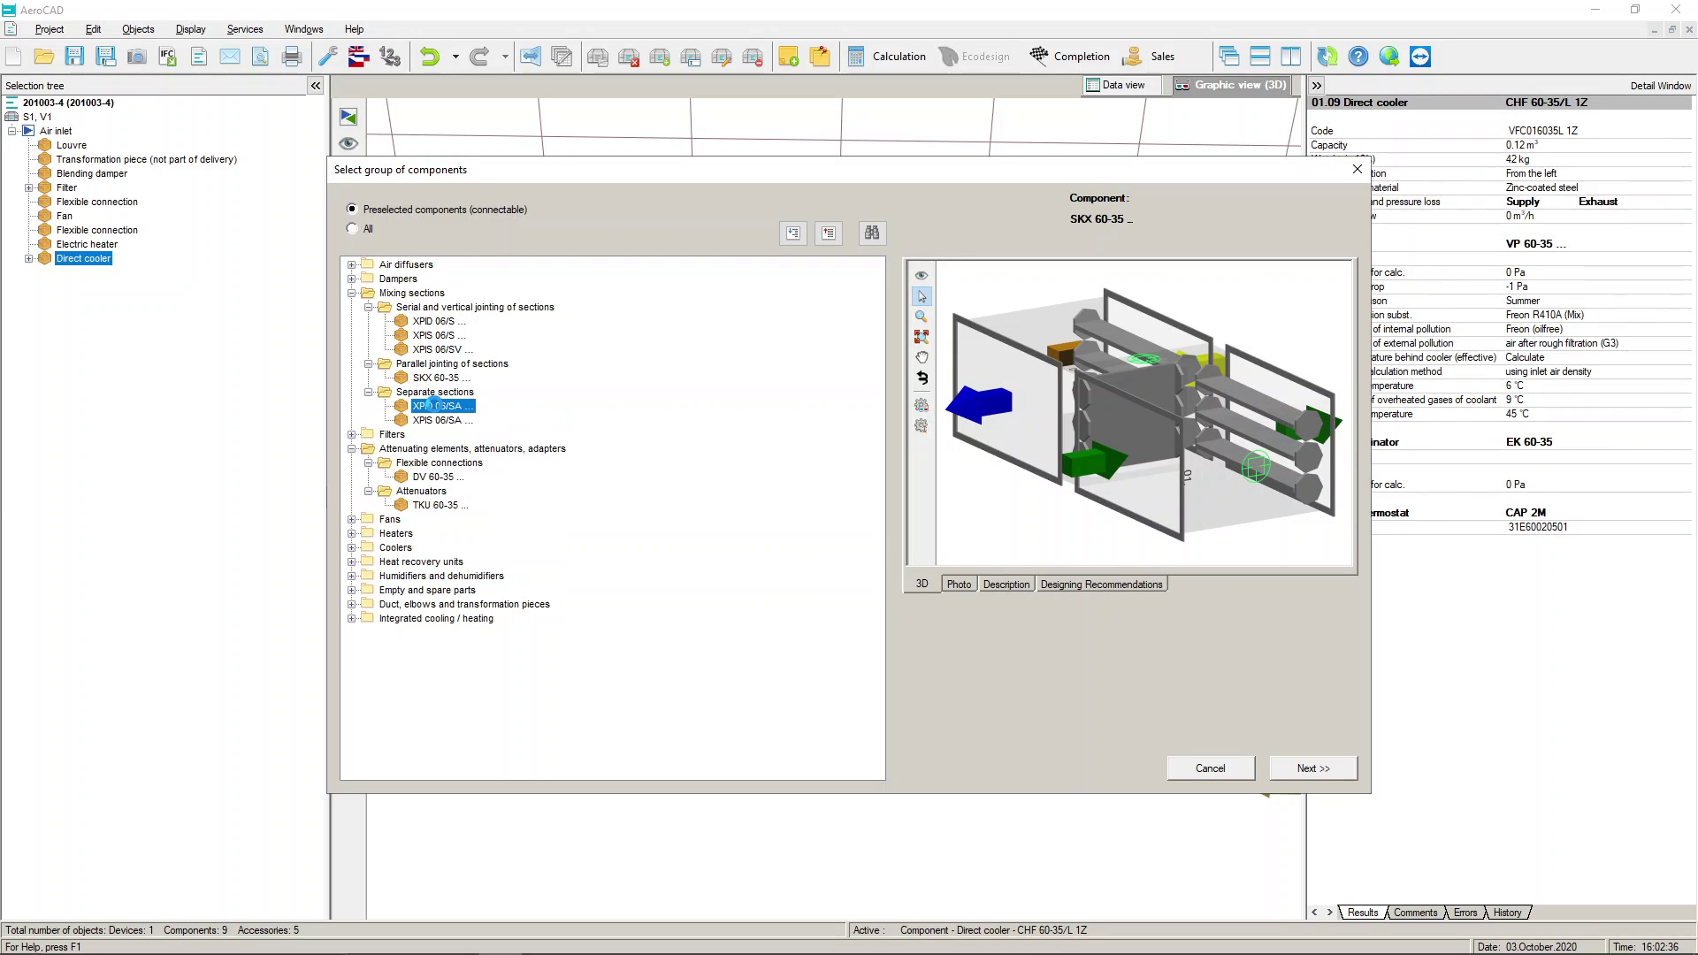
{"action": "left_click", "coordinate": [1008, 584]}
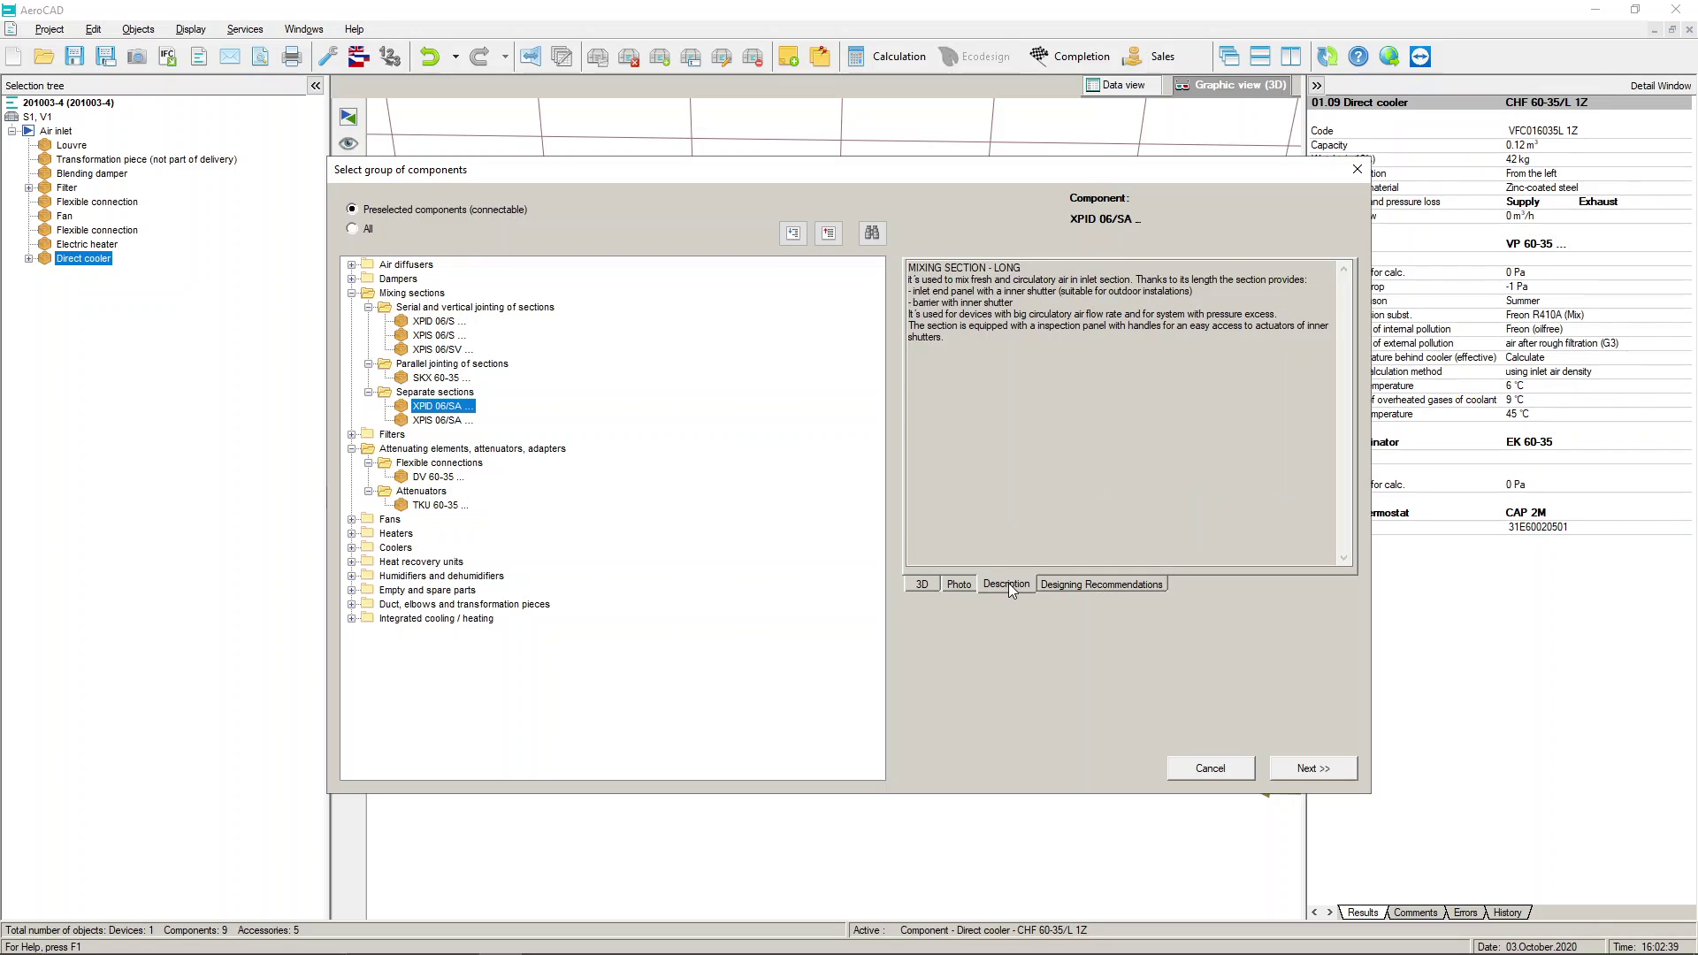
{"action": "left_click", "coordinate": [440, 421]}
{"action": "left_click", "coordinate": [932, 582]}
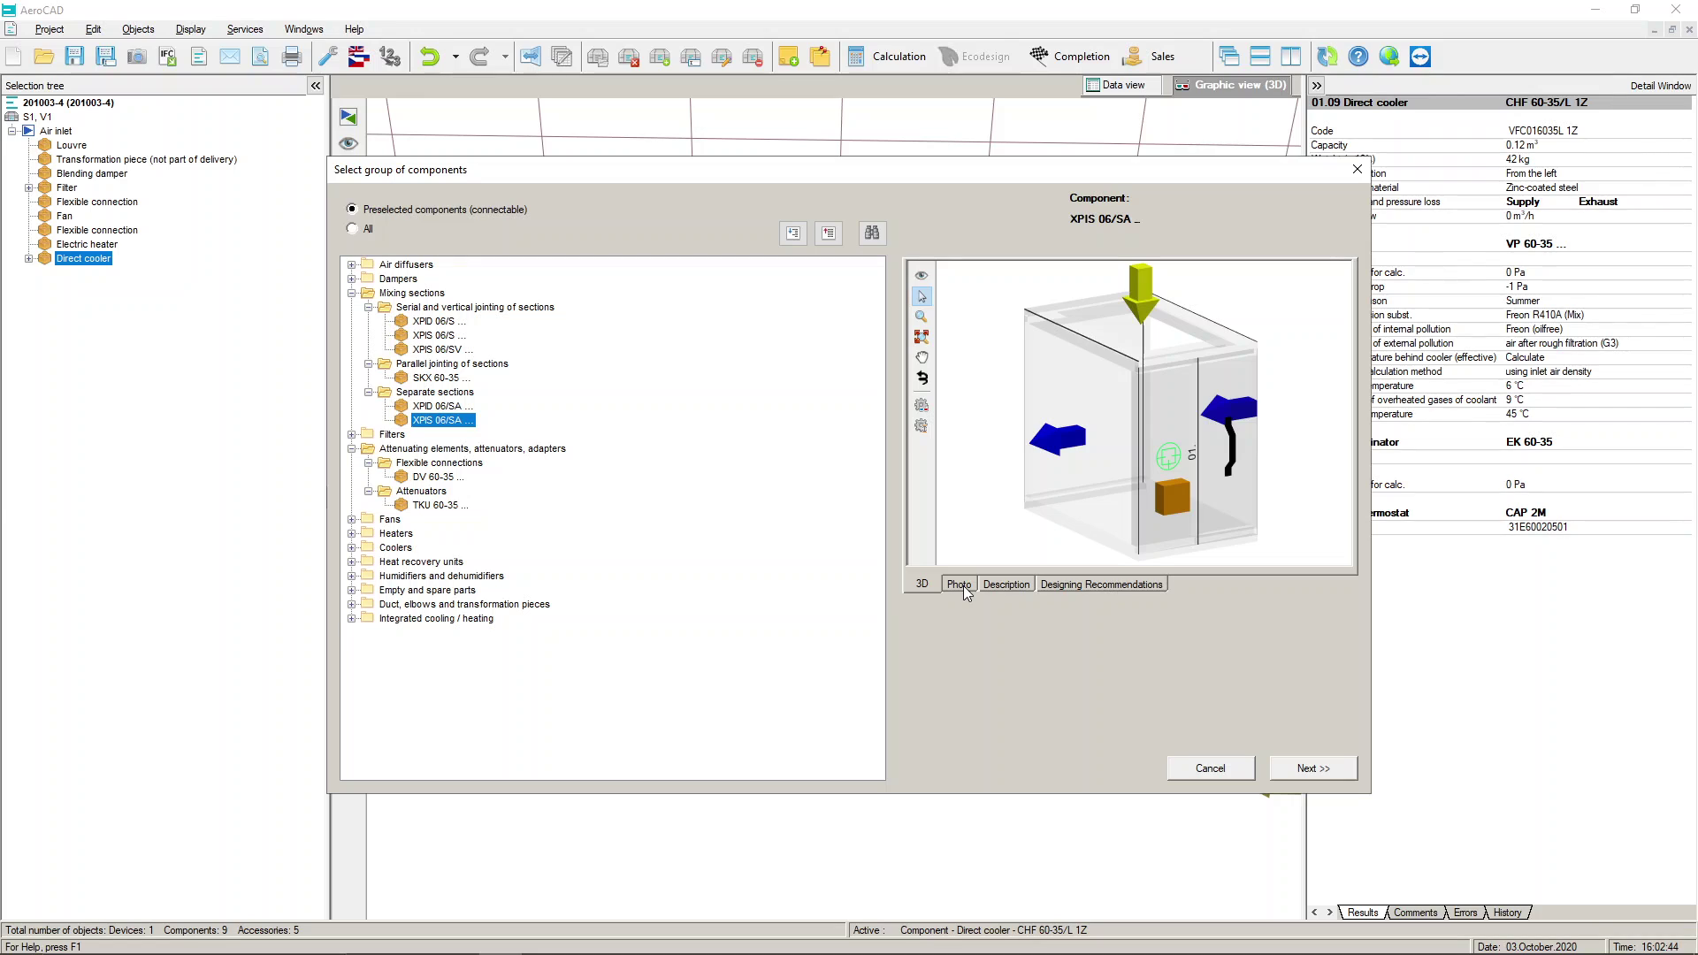
{"action": "left_click", "coordinate": [963, 585]}
{"action": "left_click", "coordinate": [925, 583]}
{"action": "left_click", "coordinate": [352, 294]}
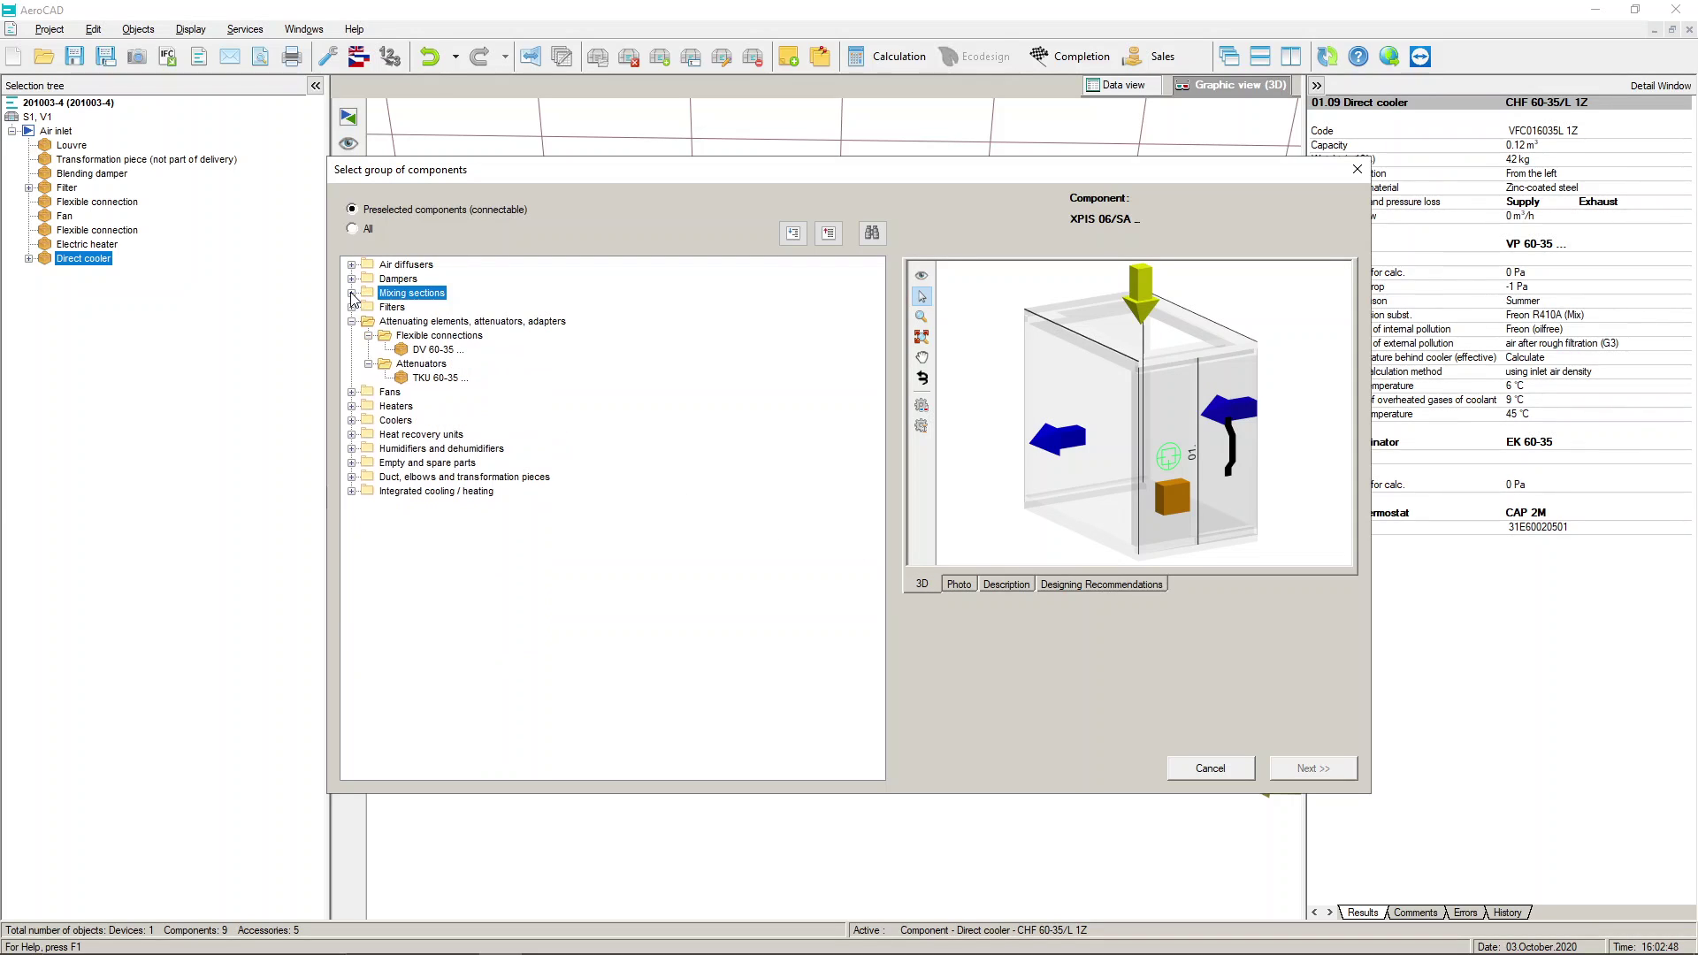
- Find the VFK 60-35 panel filter among the filters, and review its photo and description
{"action": "left_click", "coordinate": [352, 307]}
{"action": "left_click", "coordinate": [369, 321]}
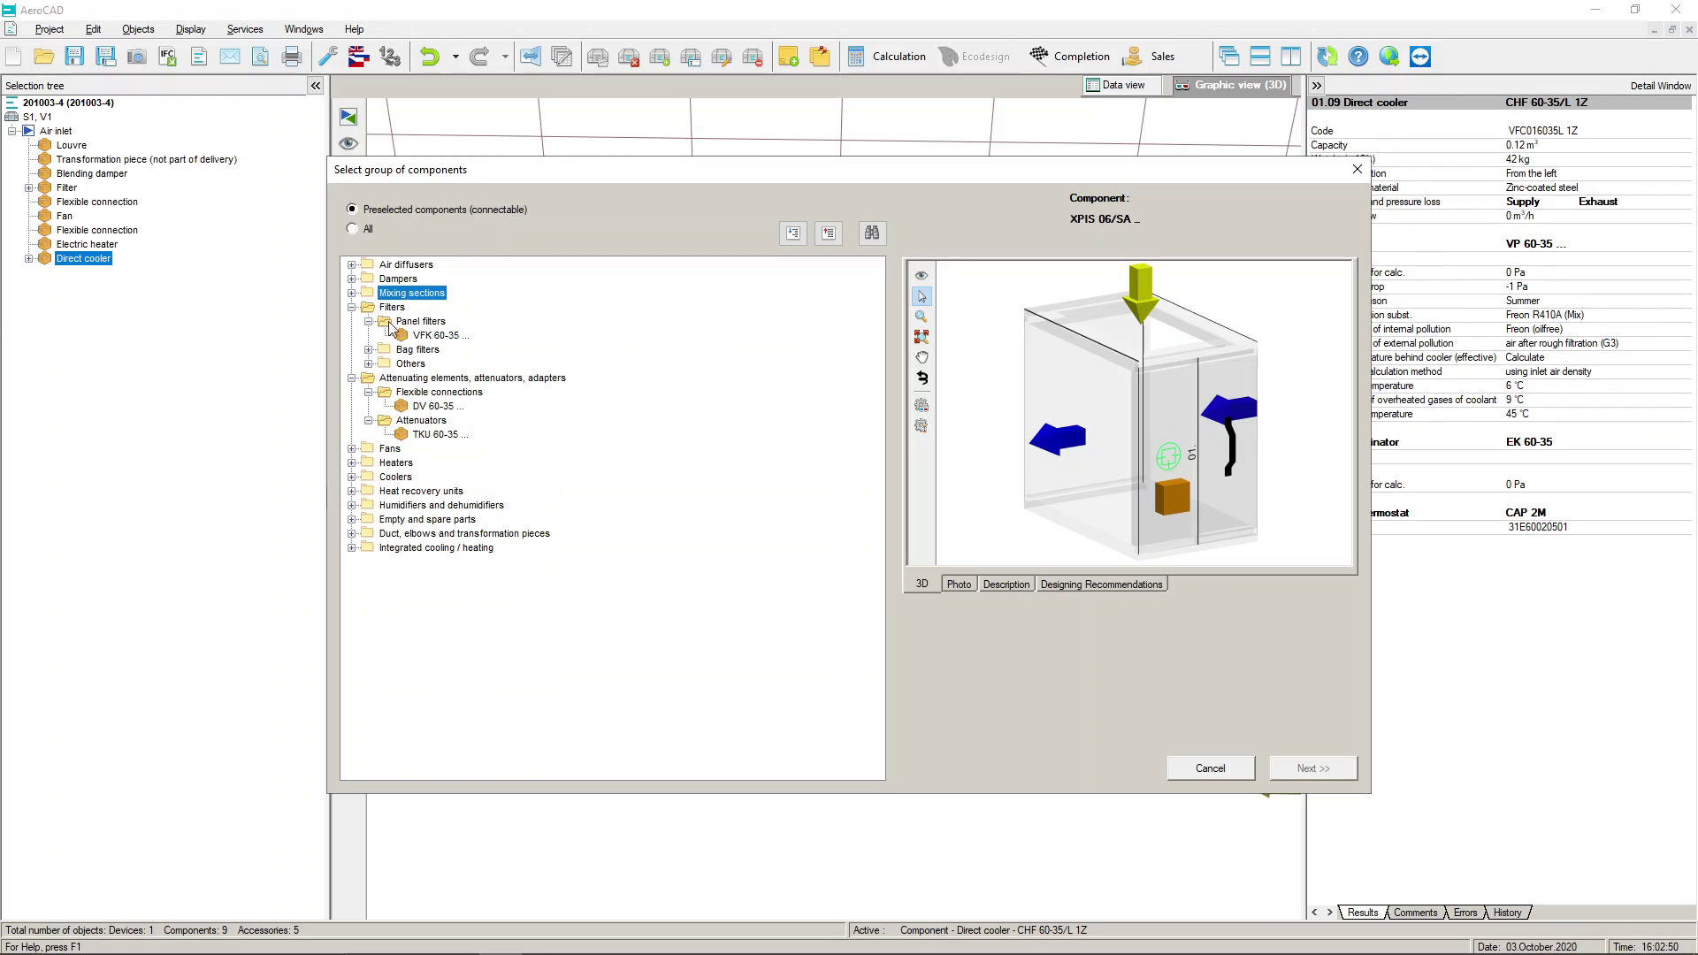
{"action": "left_click", "coordinate": [429, 335]}
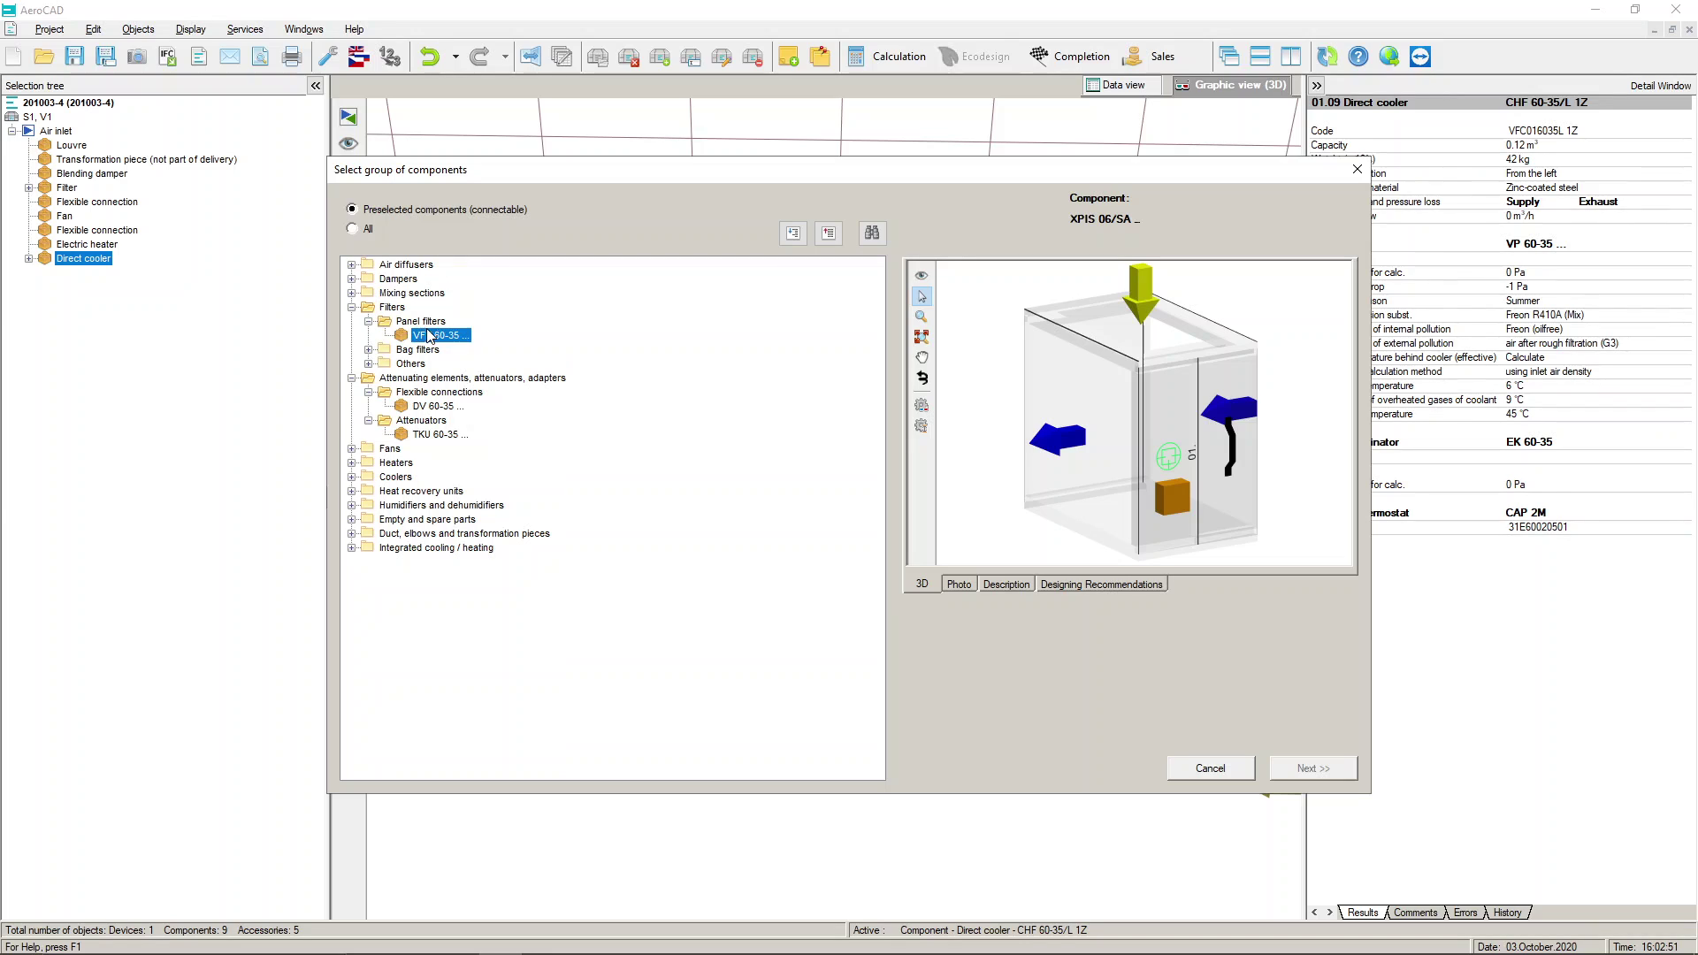
{"action": "left_click", "coordinate": [965, 584]}
{"action": "left_click", "coordinate": [1006, 583]}
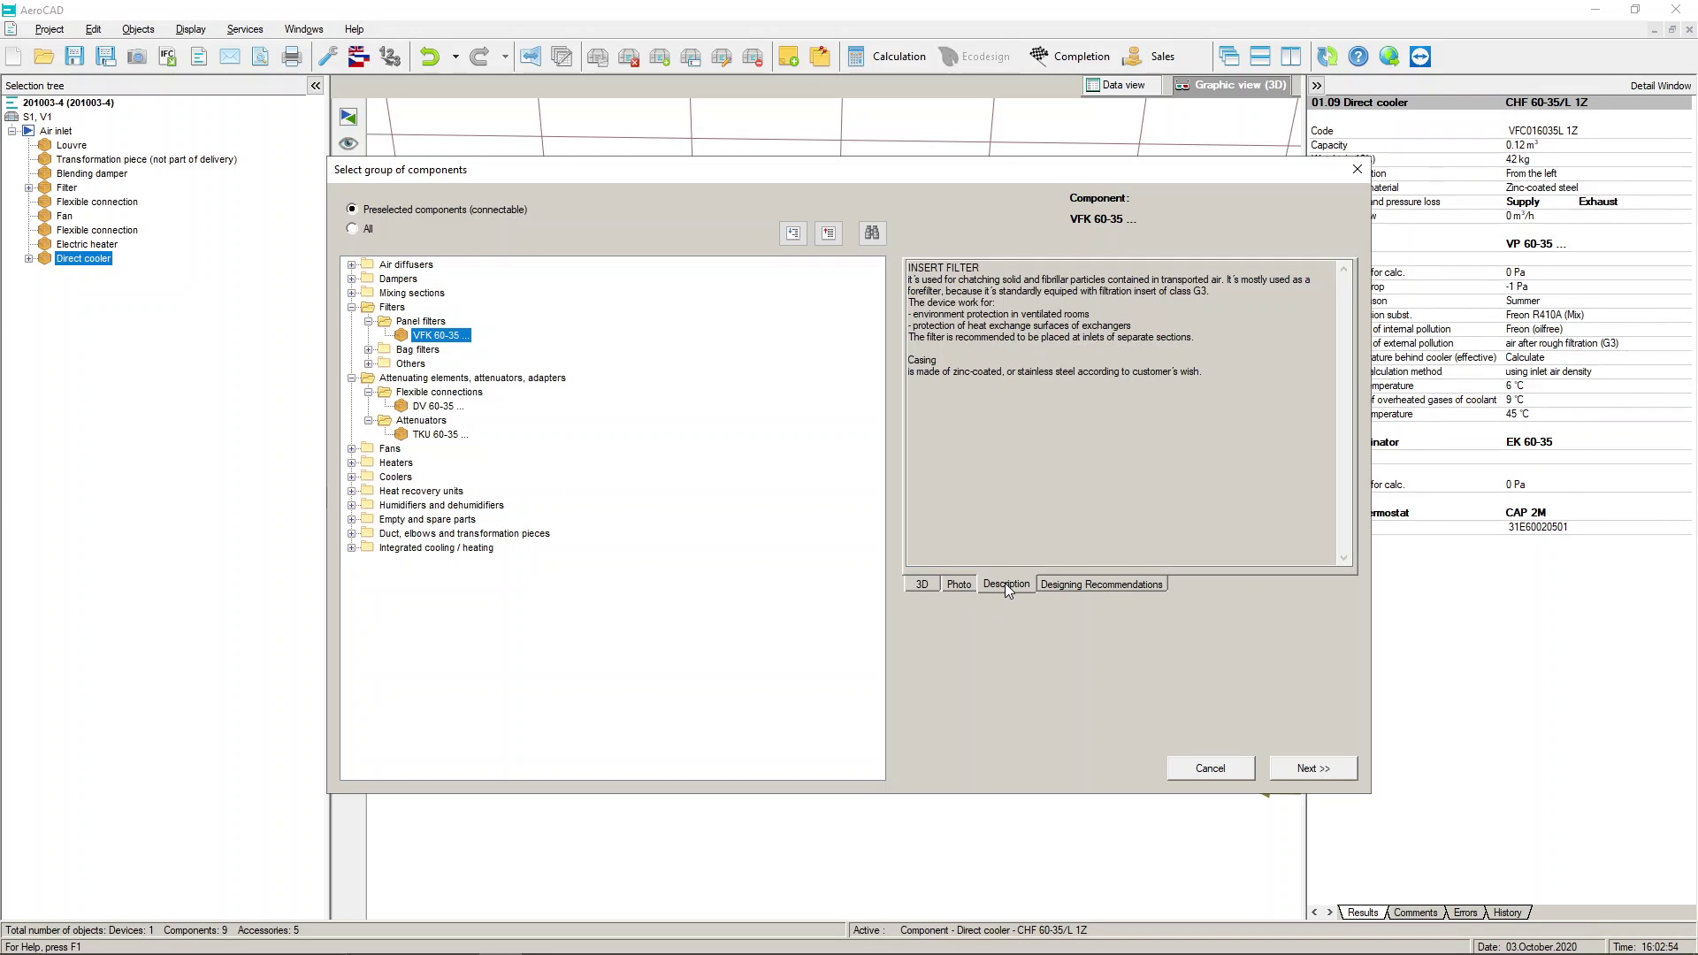
- Find the KFD 60-35 bag filter, and examine its 3D model, photo and description
{"action": "left_click", "coordinate": [369, 351]}
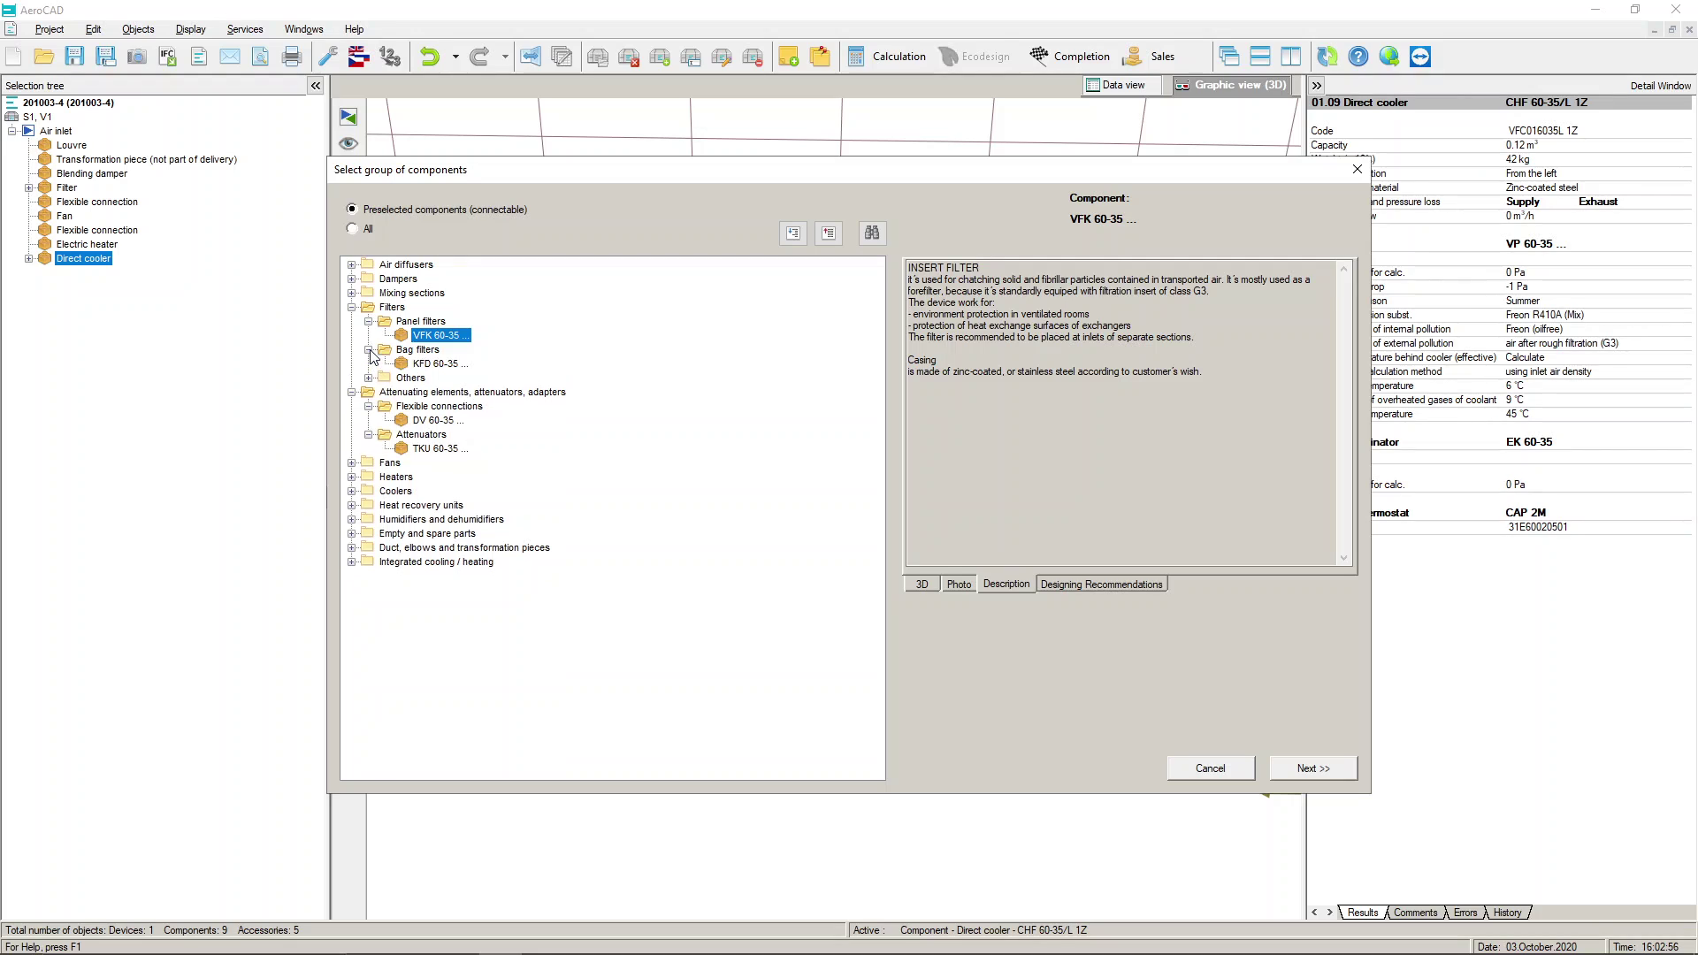
{"action": "left_click", "coordinate": [435, 364]}
{"action": "left_click", "coordinate": [924, 585]}
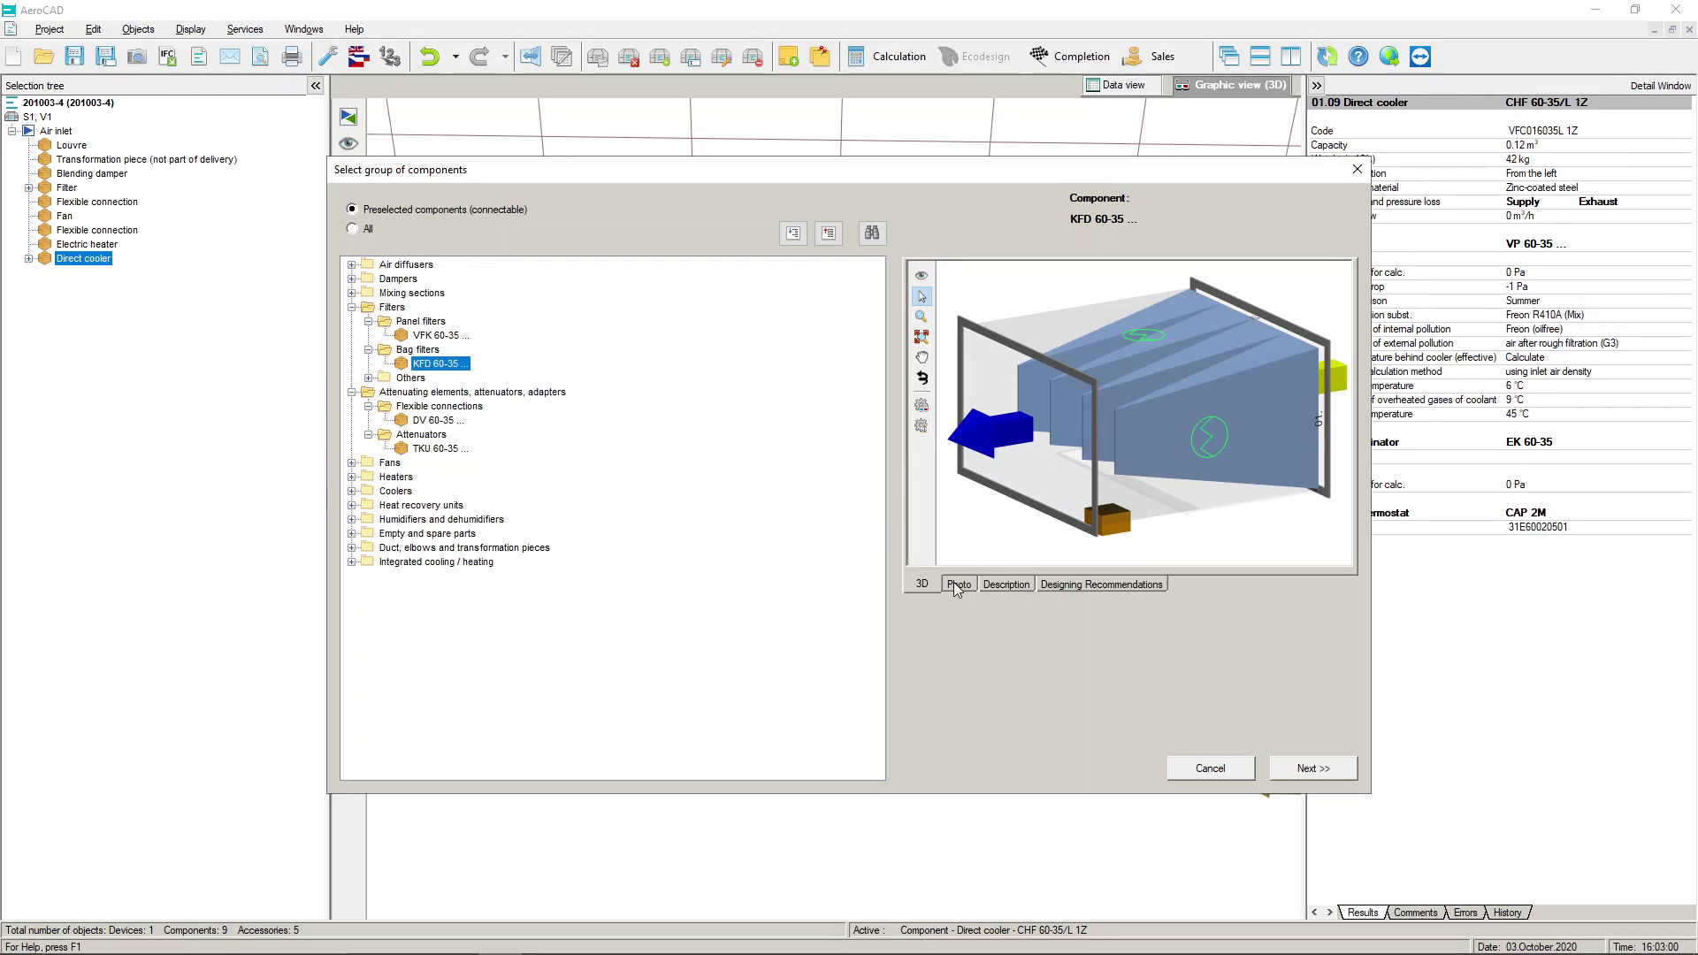
{"action": "left_click", "coordinate": [955, 584]}
{"action": "left_click", "coordinate": [1005, 583]}
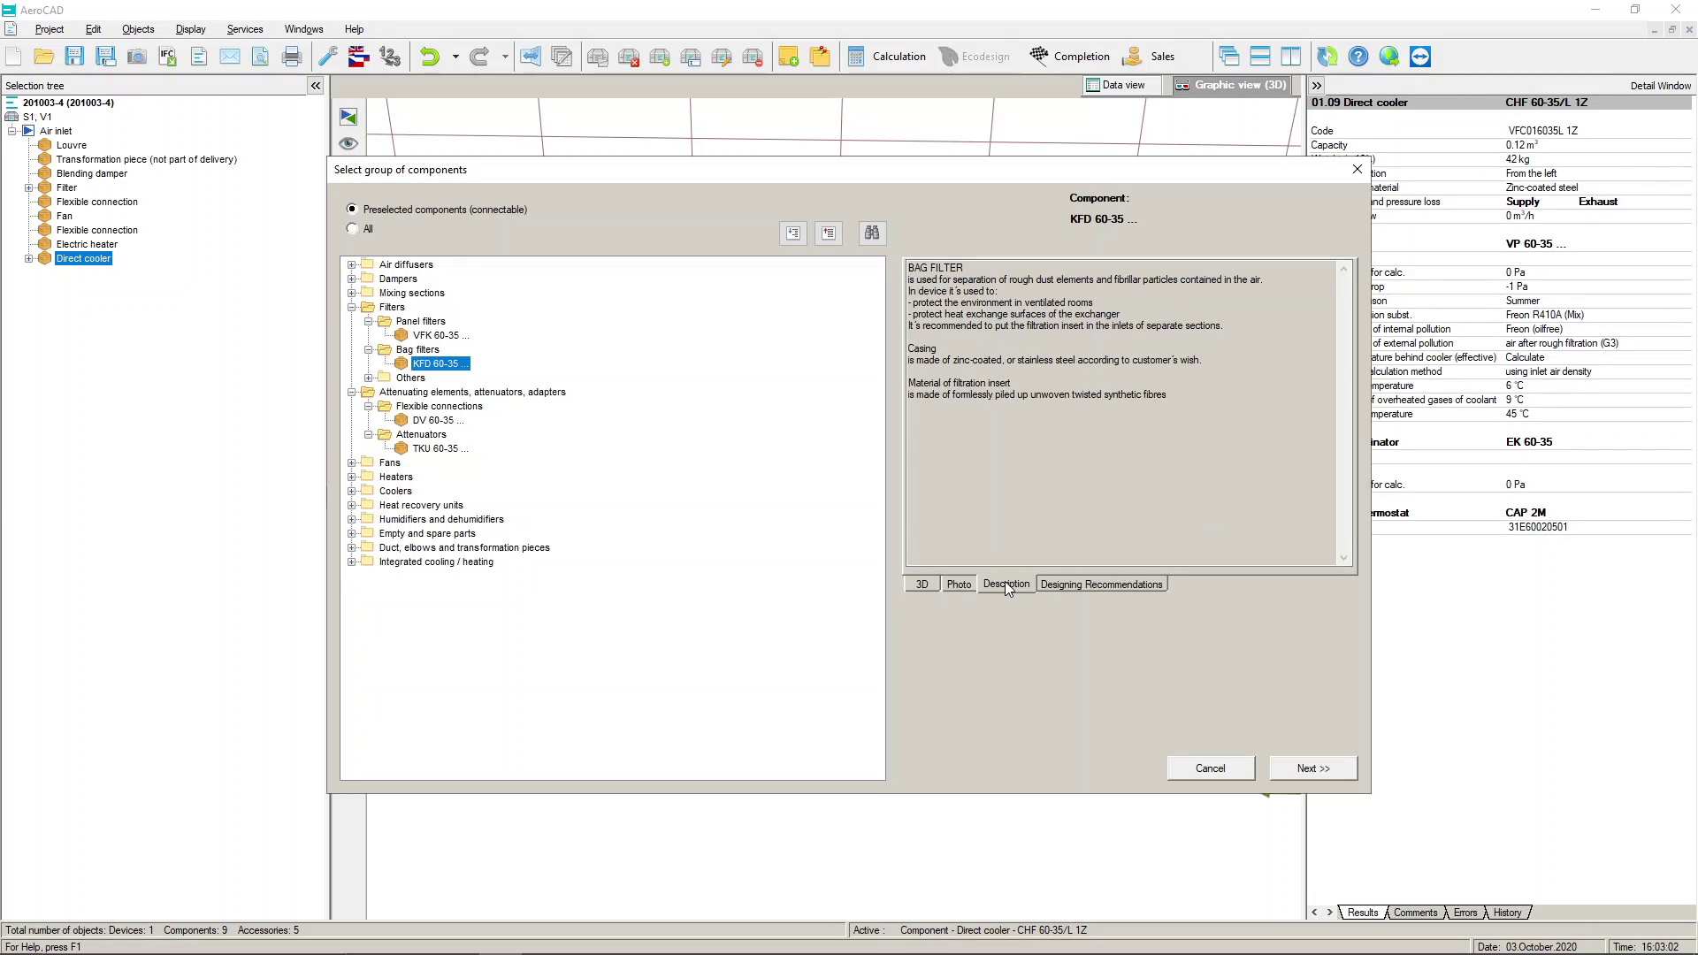
- Examine the FT 60-35 grease filter's 3D model, photo and description, and close the filters and attenuating elements groups
{"action": "left_click", "coordinate": [368, 379]}
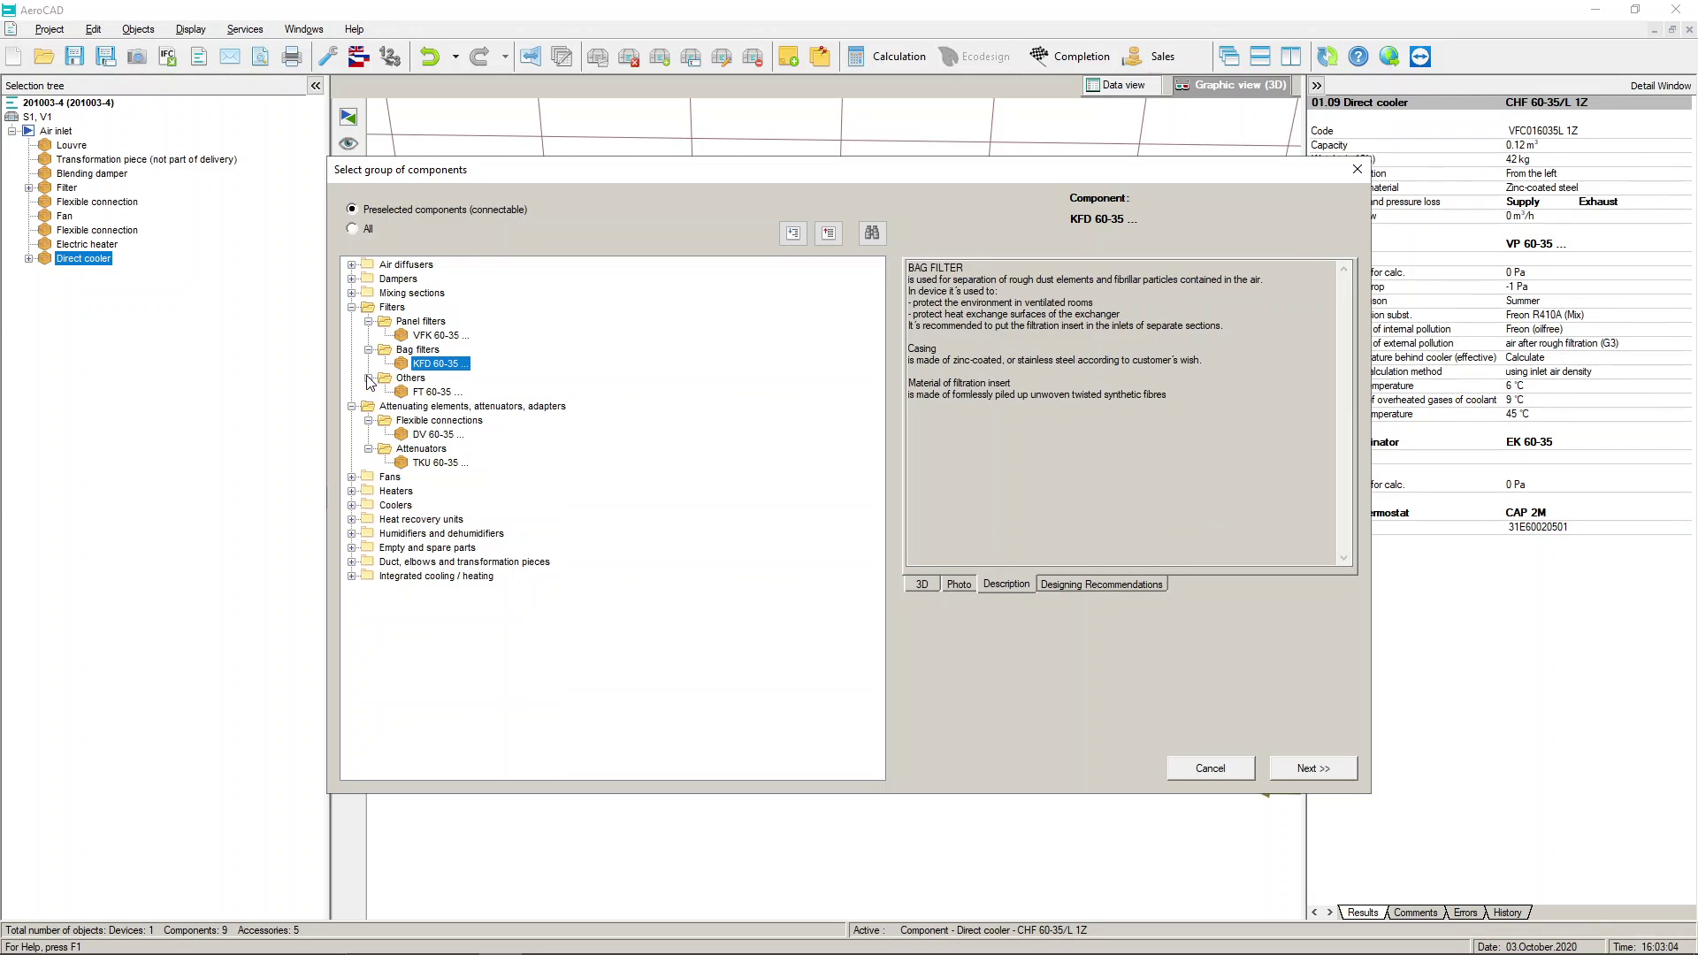
{"action": "left_click", "coordinate": [433, 391]}
{"action": "left_click", "coordinate": [924, 585]}
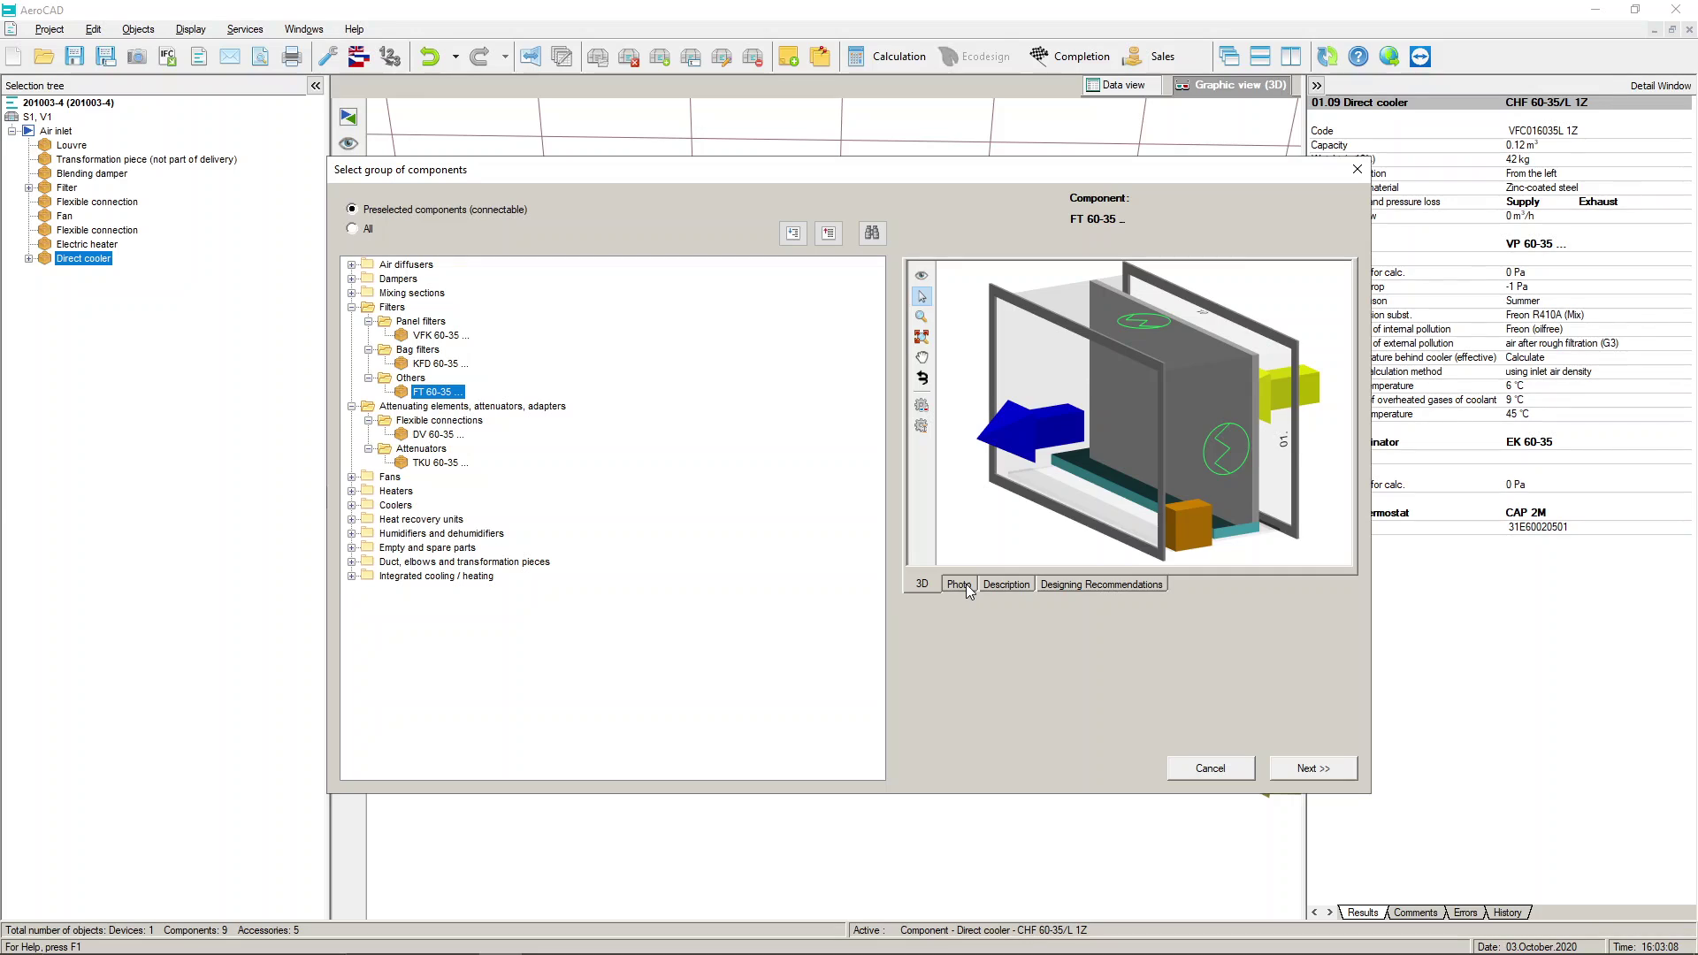
{"action": "left_click", "coordinate": [963, 585]}
{"action": "left_click", "coordinate": [1008, 586]}
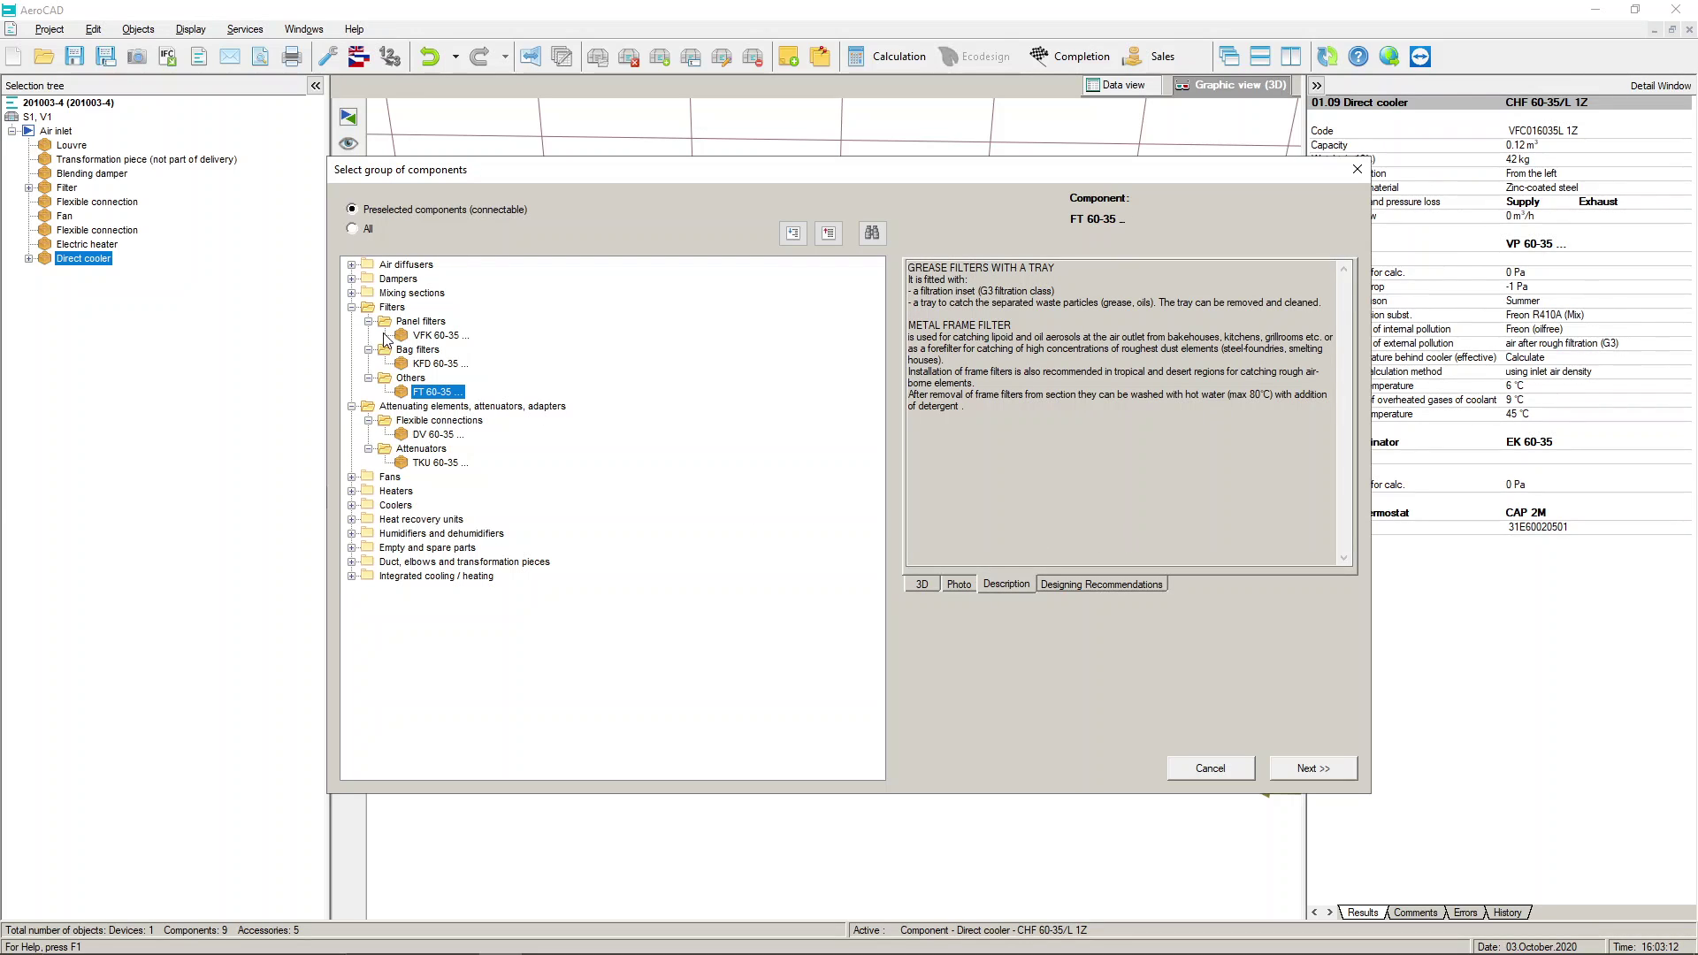
{"action": "left_click", "coordinate": [351, 308]}
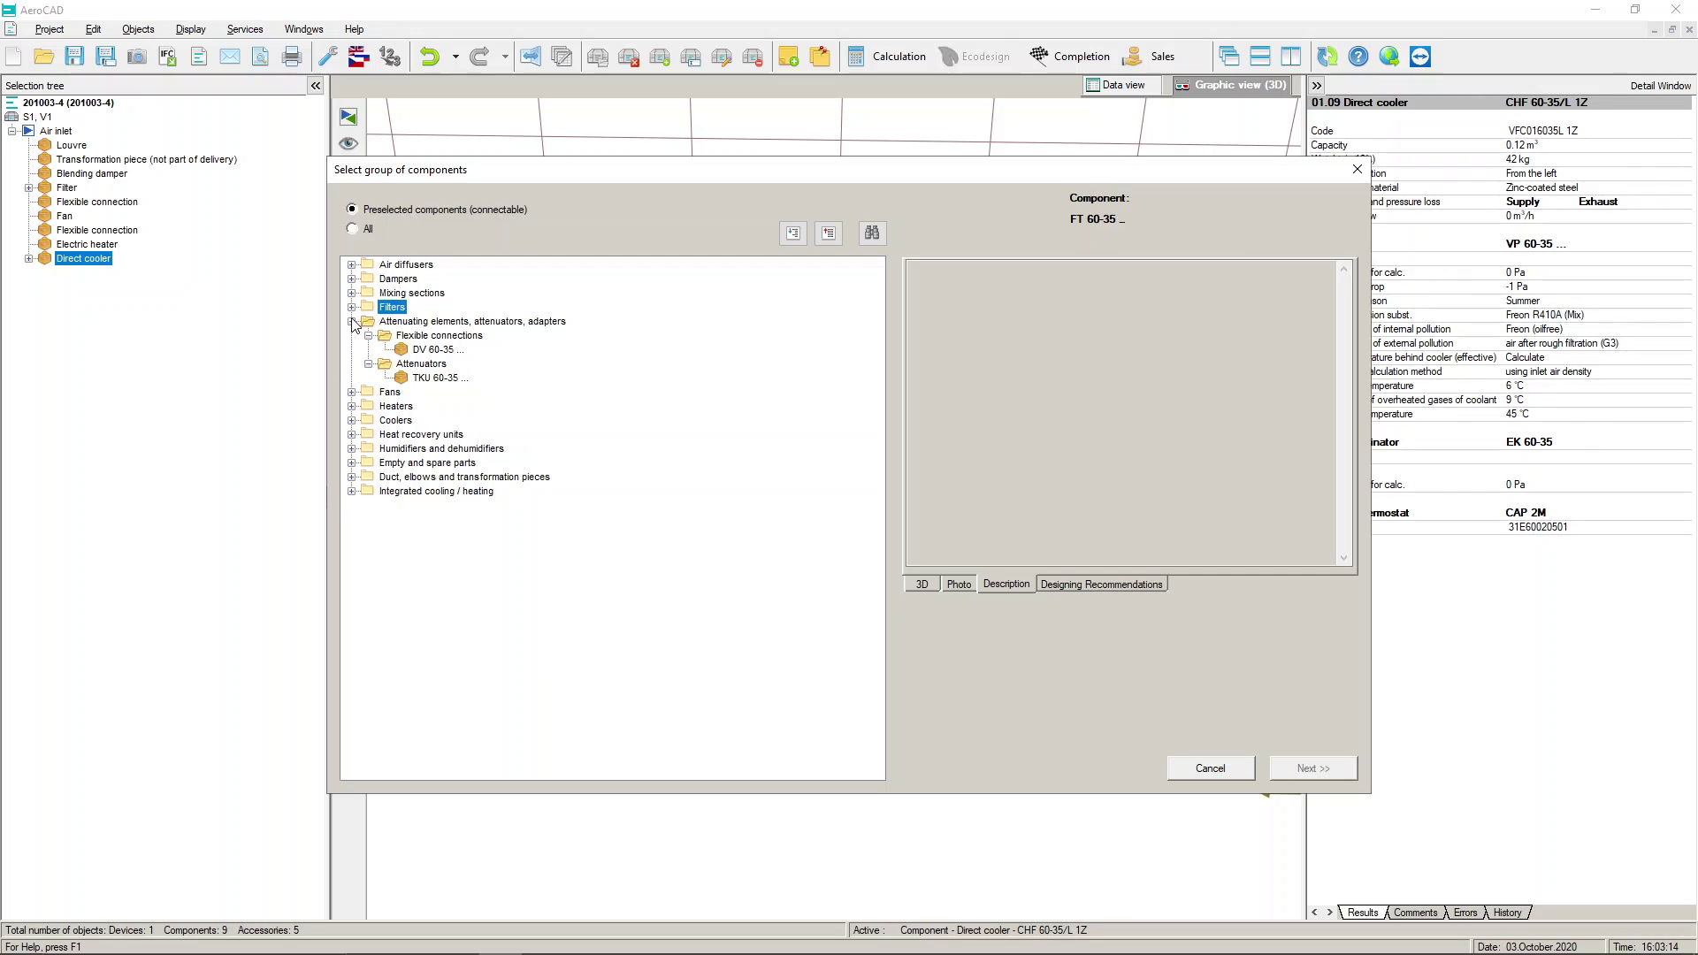
{"action": "left_click", "coordinate": [351, 321]}
- Examine the VO 60-35 run around coil's 3D model, photo and description among the heat recovery units, and close its subgroup
{"action": "left_click", "coordinate": [352, 378]}
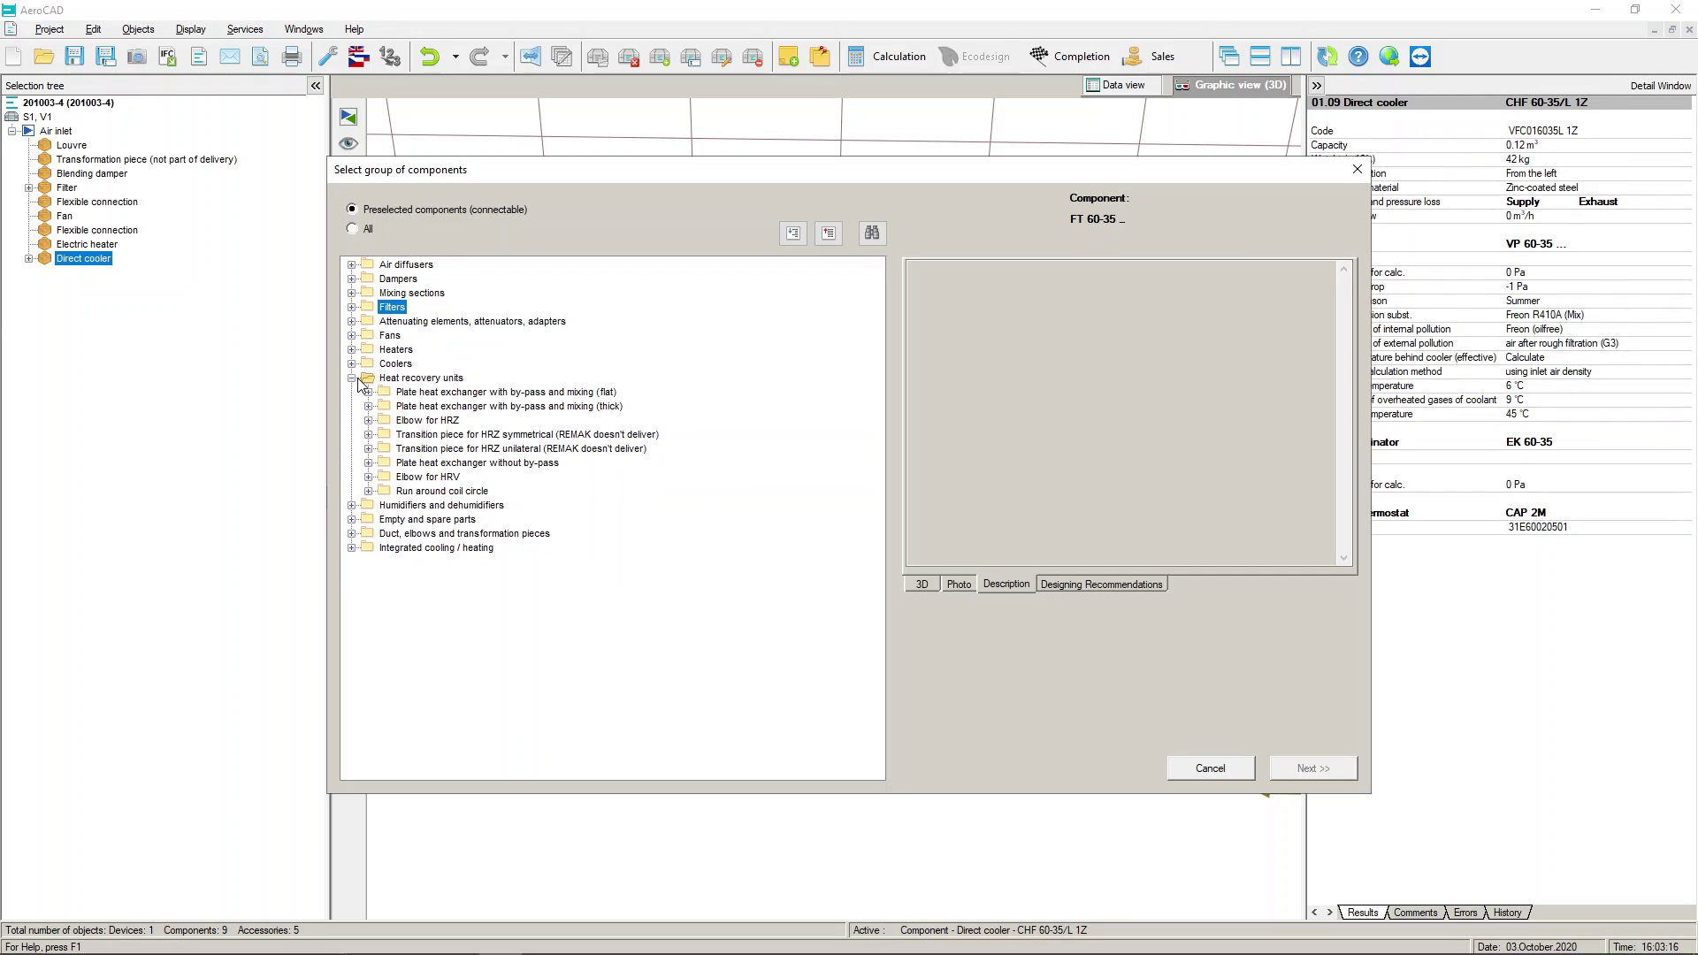
{"action": "left_click", "coordinate": [368, 491]}
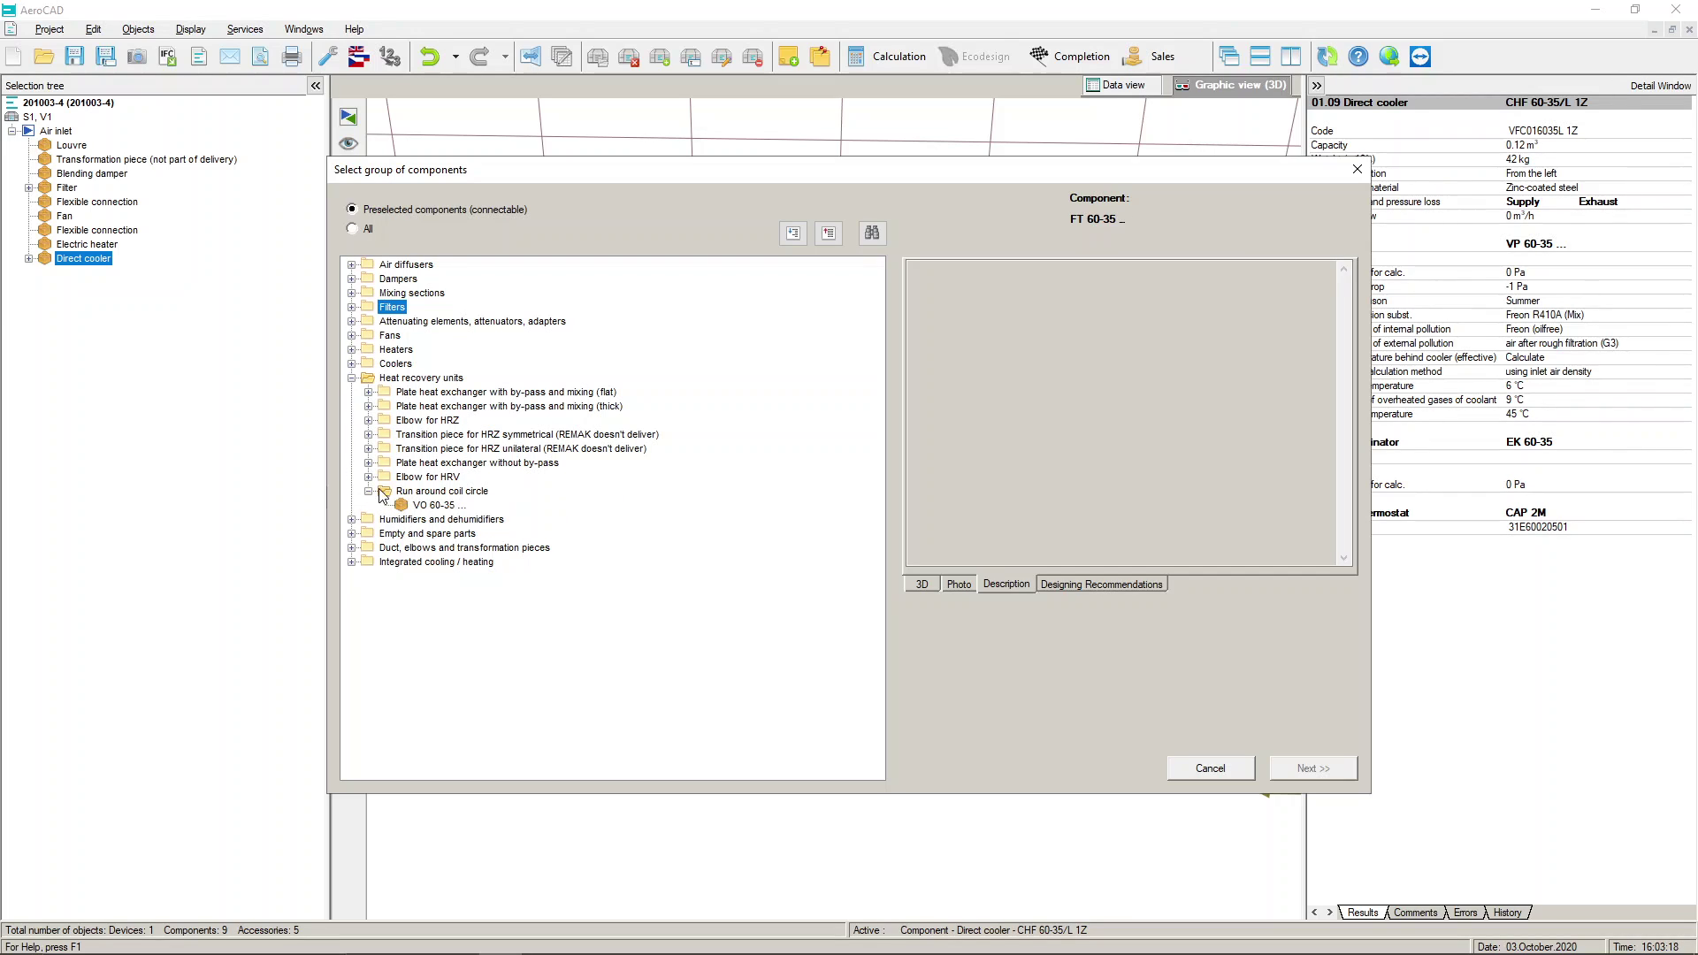
{"action": "left_click", "coordinate": [433, 505]}
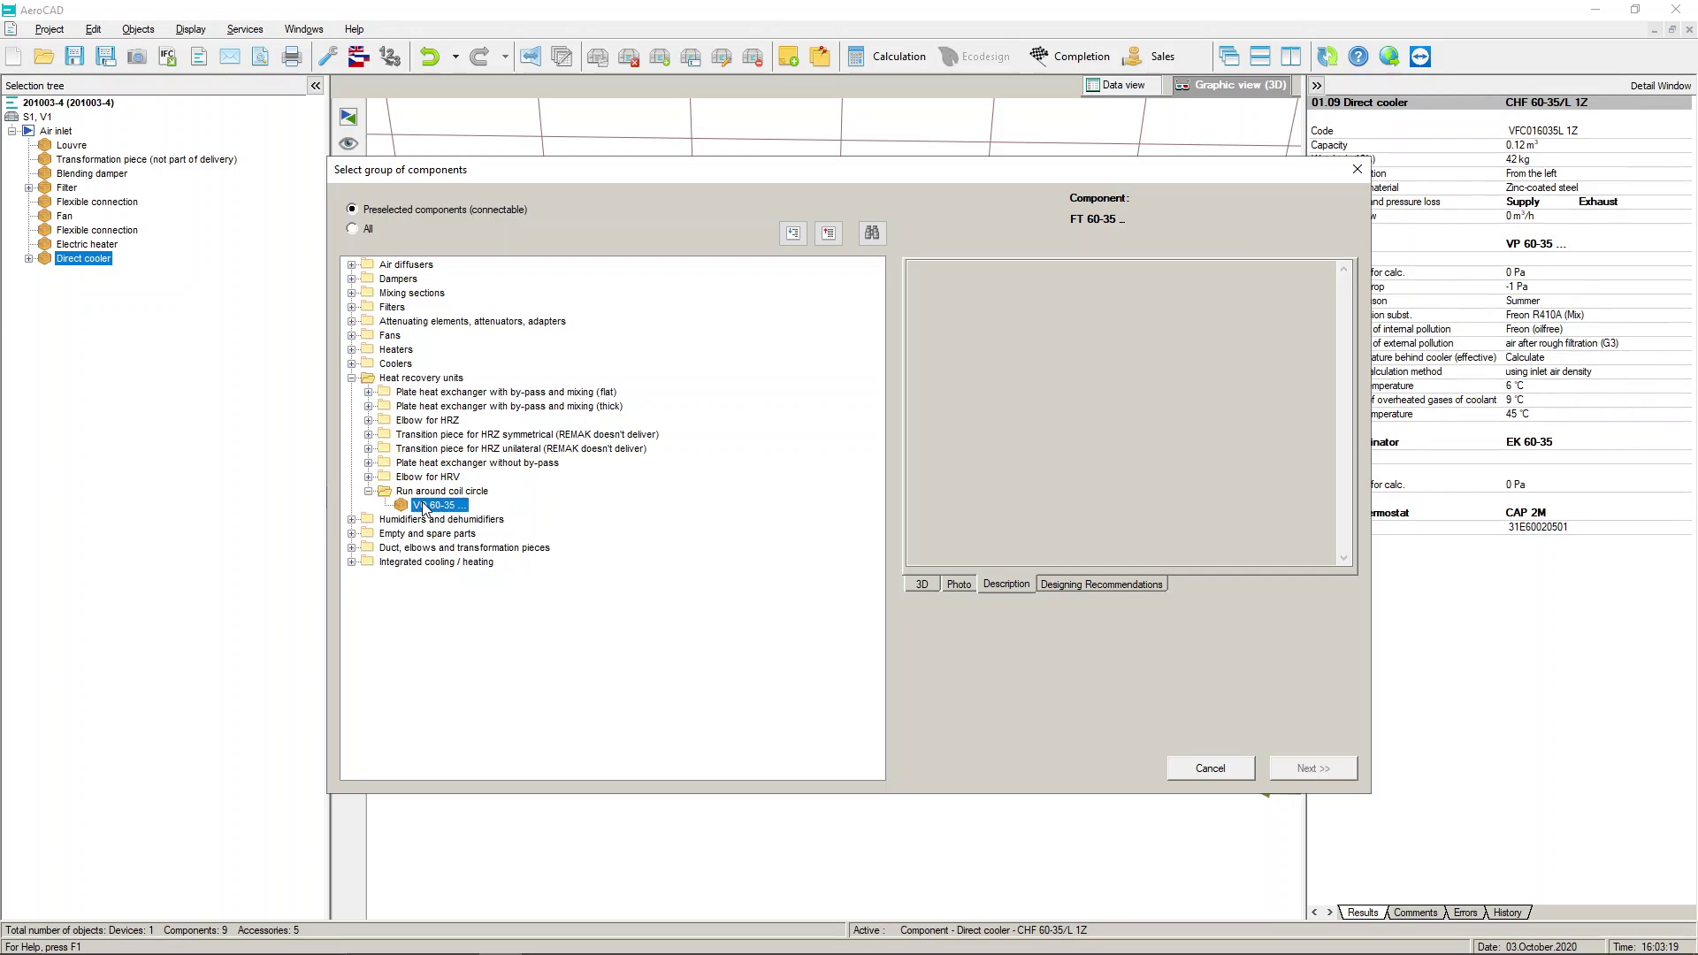
{"action": "left_click", "coordinate": [931, 586]}
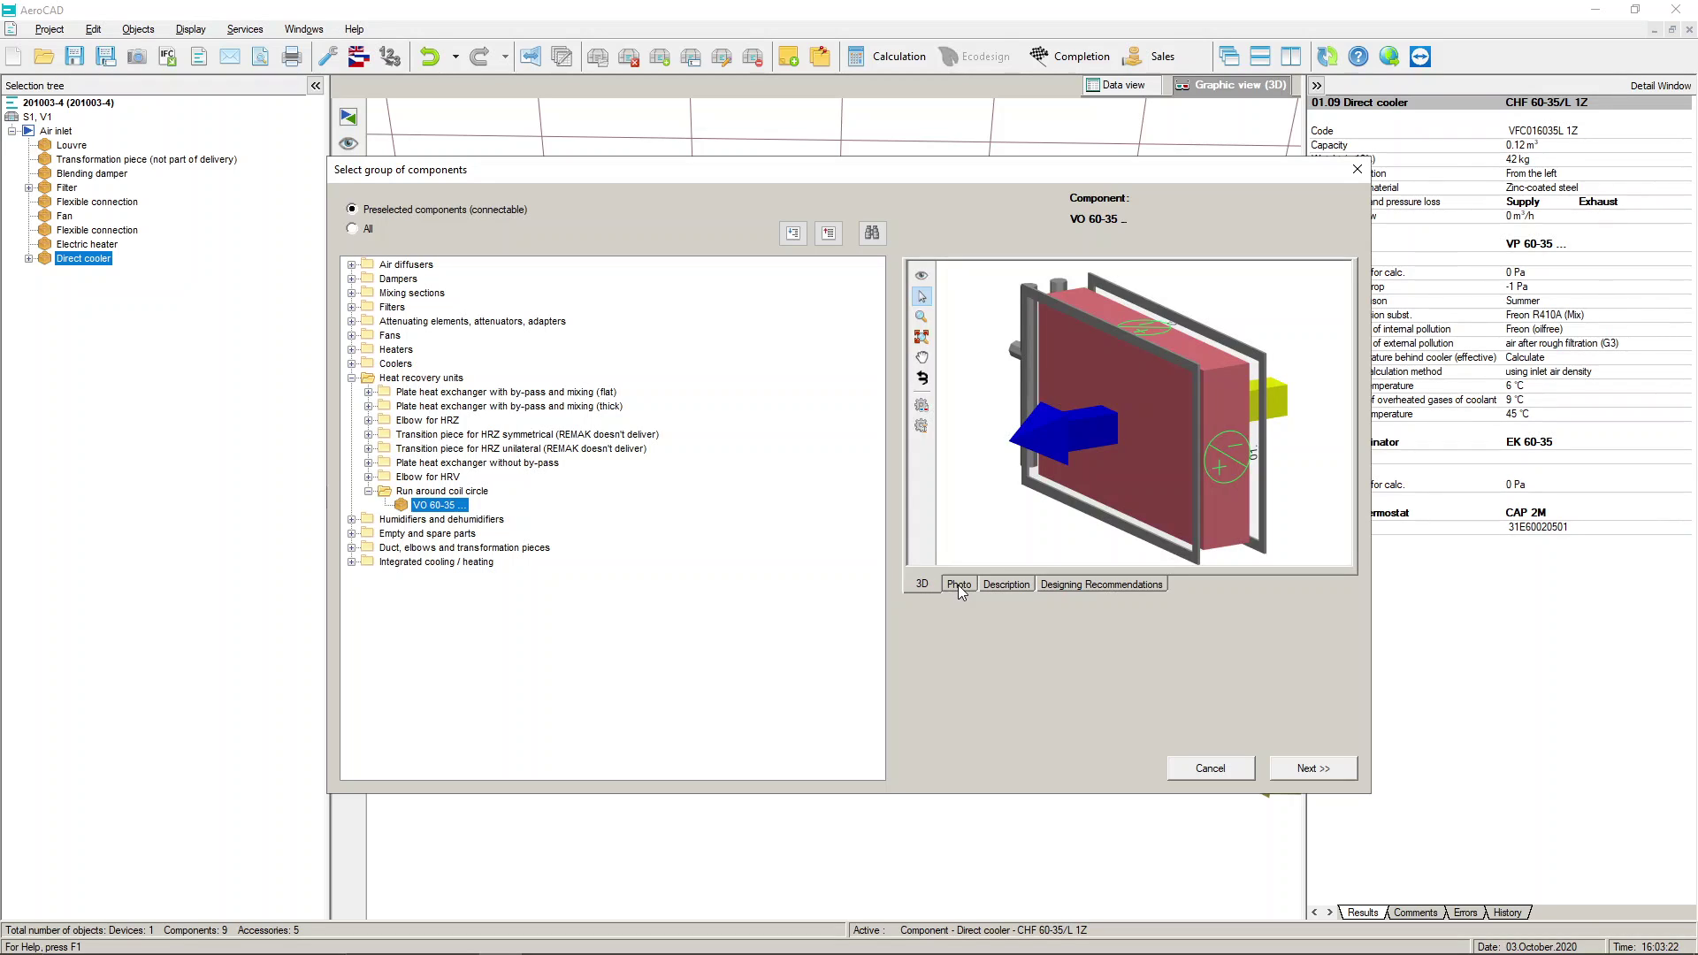
{"action": "left_click", "coordinate": [962, 586]}
{"action": "left_click", "coordinate": [994, 584]}
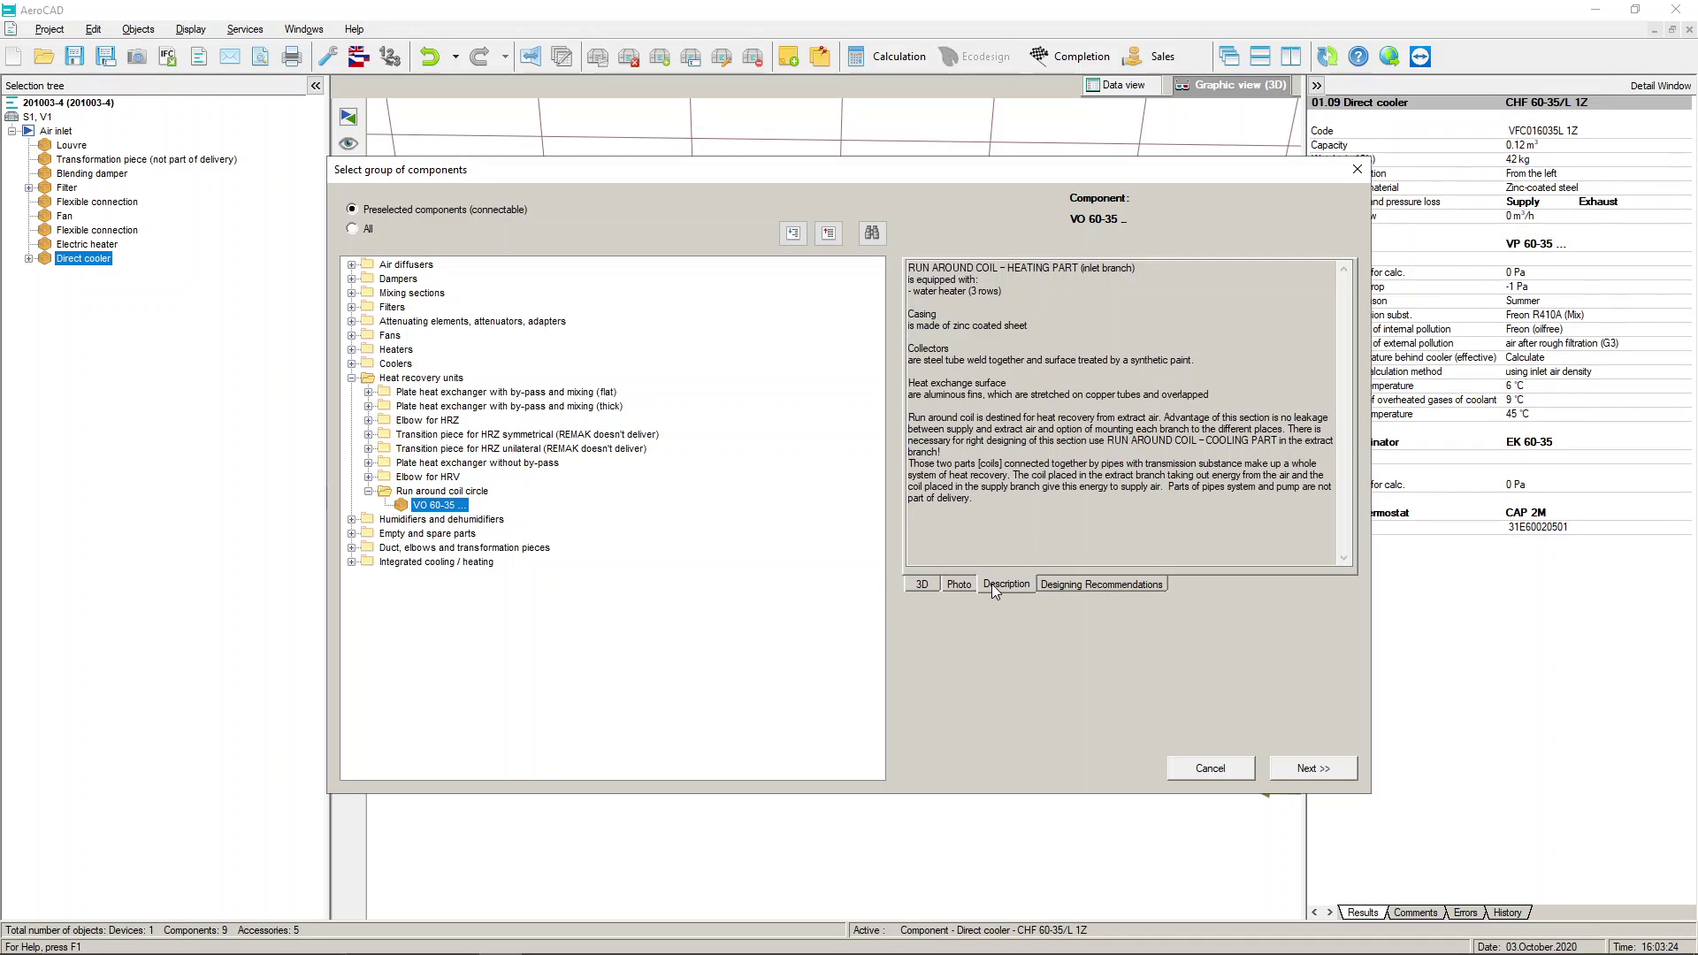
{"action": "left_click_drag", "start_coordinate": [912, 267], "coordinate": [1117, 267]}
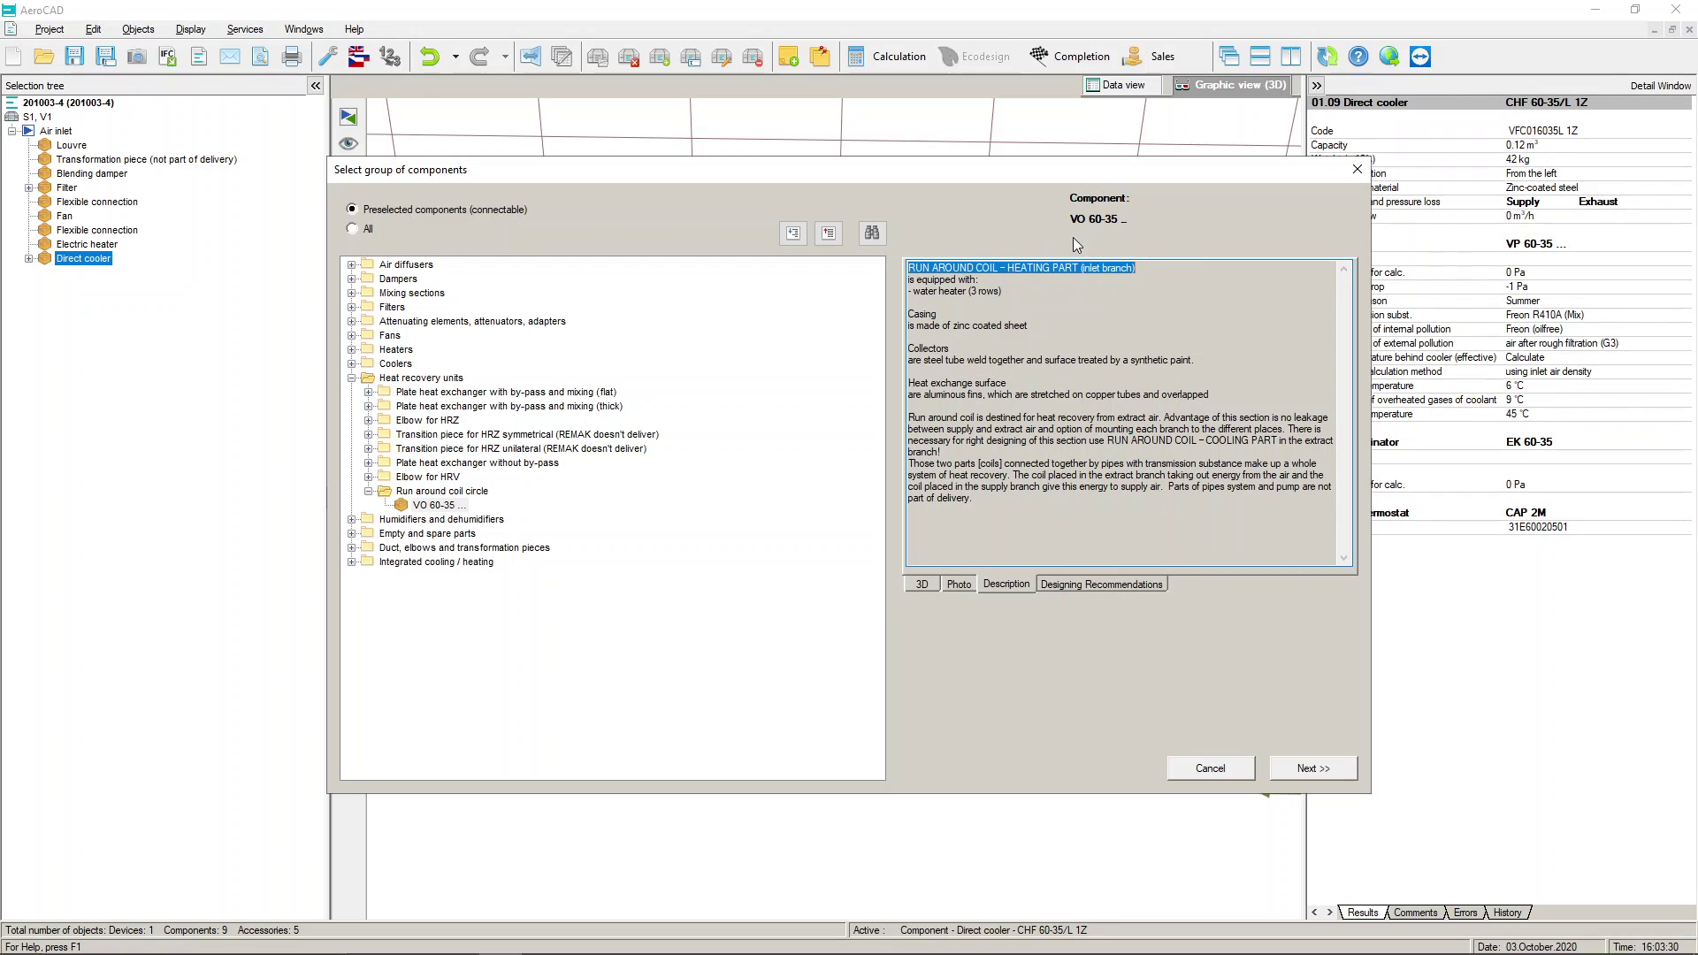
{"action": "left_click", "coordinate": [369, 491]}
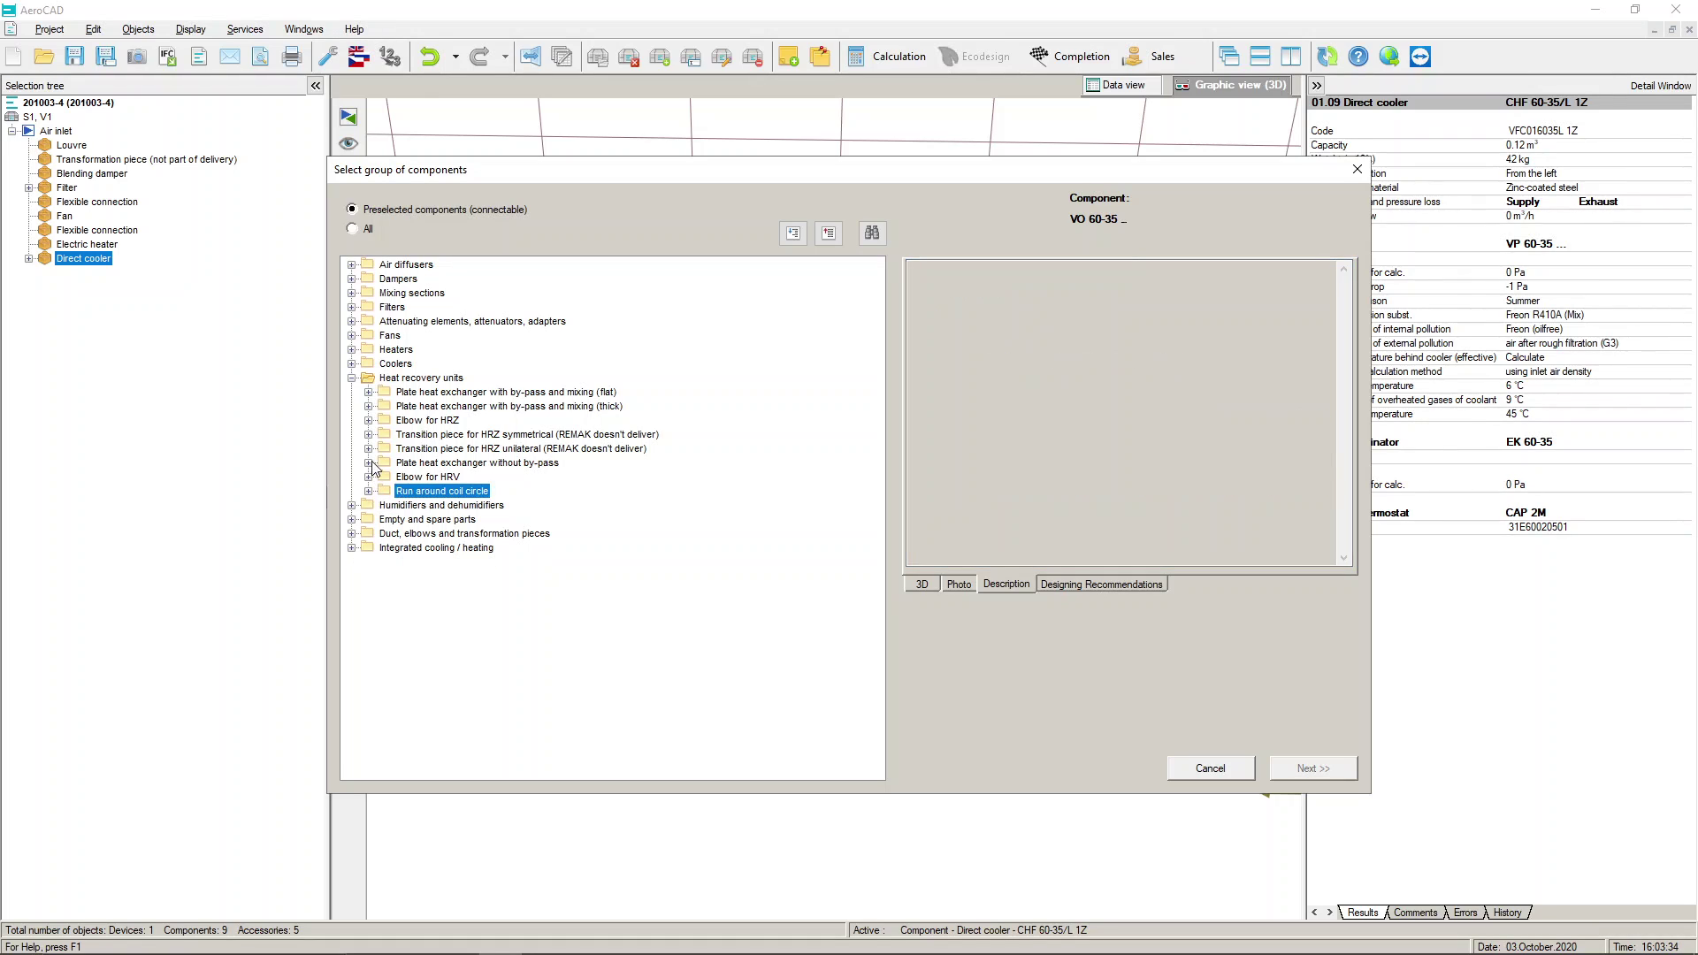
- Examine the description and 3D model of the thick plate heat exchanger HRZT 121-56 (60-35) / 2Z / E2018
{"action": "left_click", "coordinate": [369, 406]}
{"action": "left_click", "coordinate": [431, 421]}
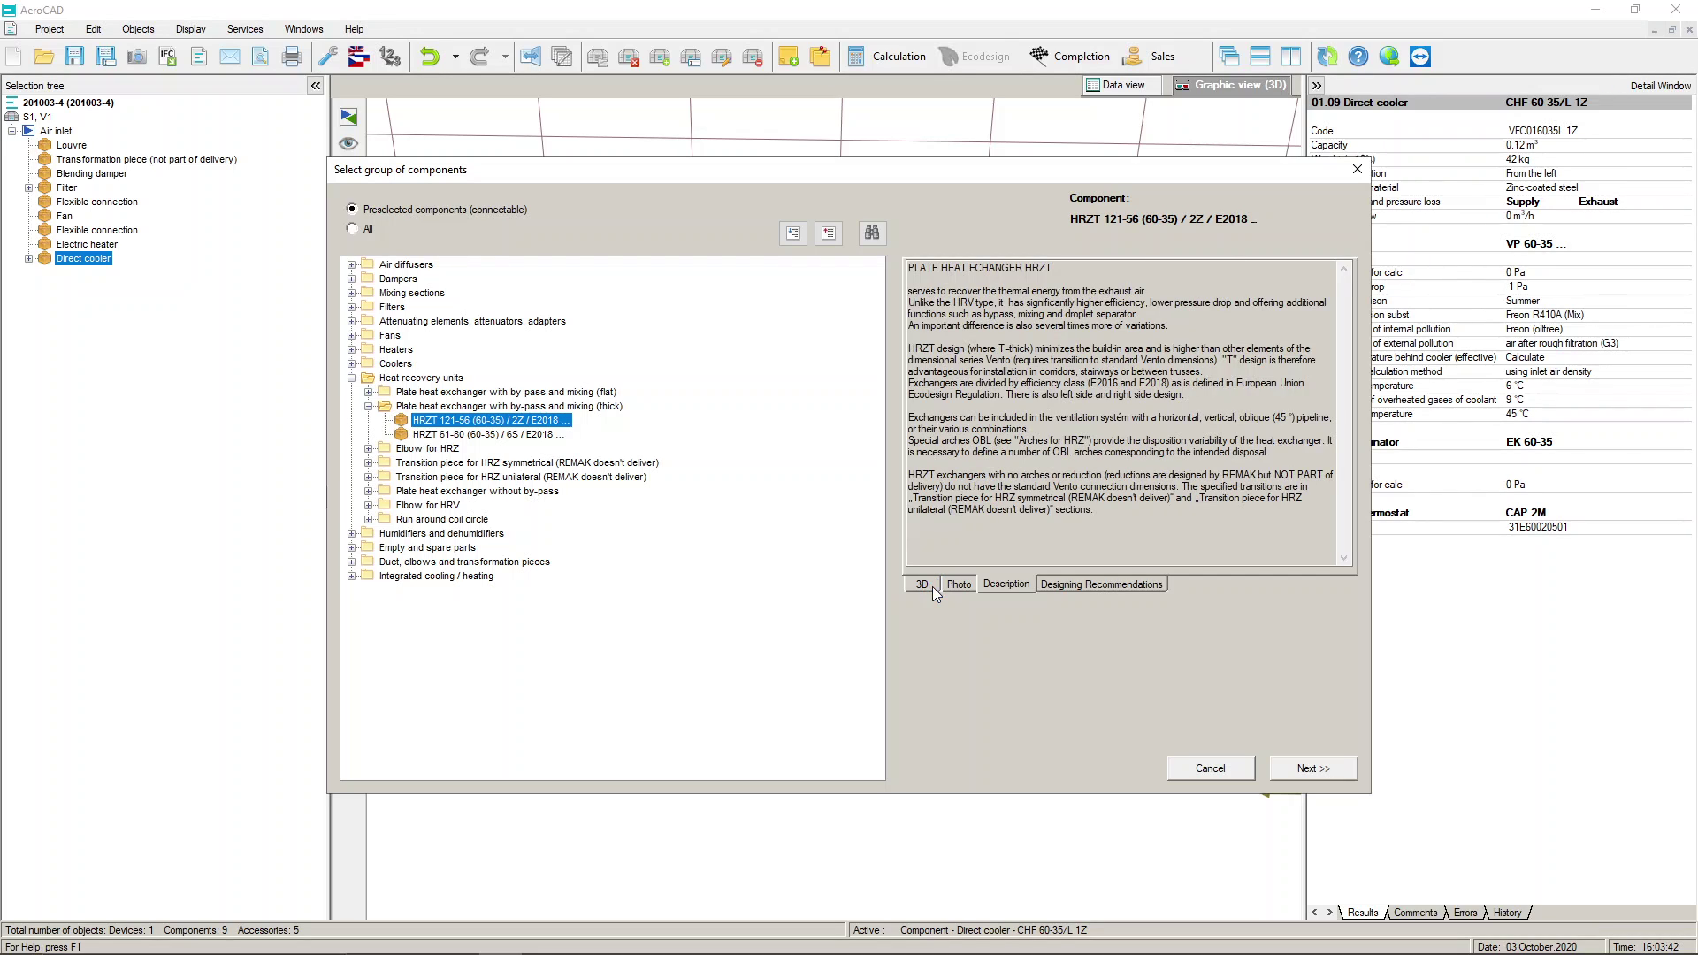
{"action": "left_click", "coordinate": [933, 585]}
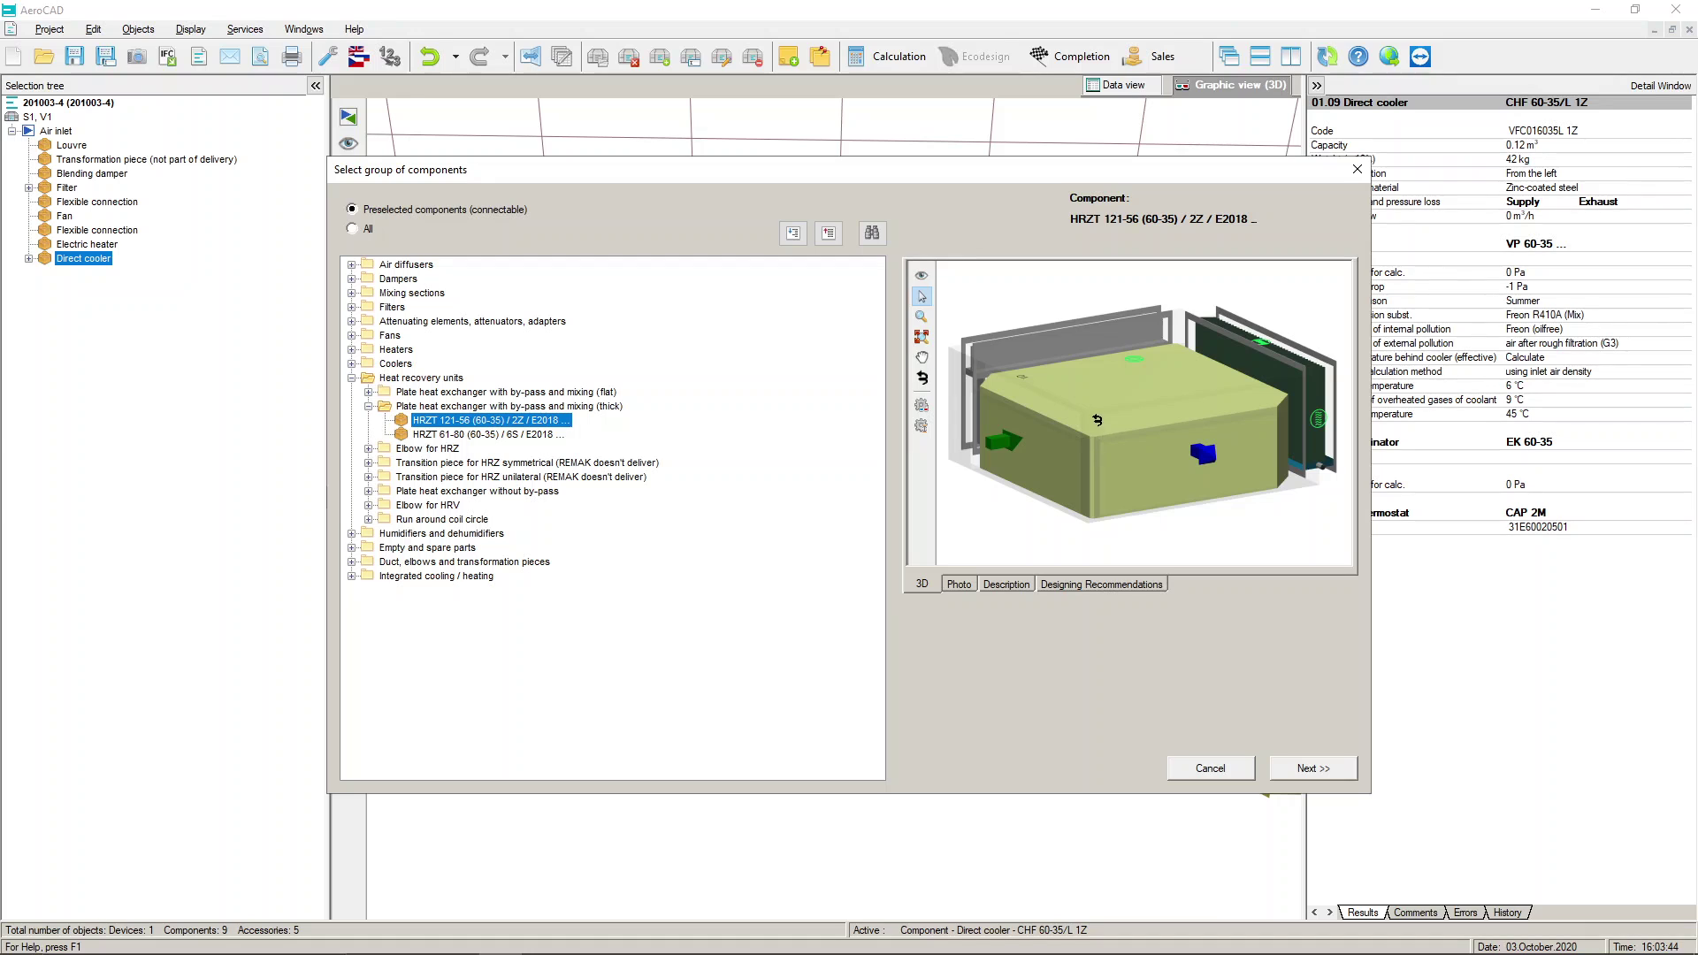
- Inspect the HRZT 121-56 (60-35) / 2Z / E2018 exchanger model from another side, and examine its photo and description
{"action": "middle_click_drag", "start_coordinate": [1098, 425], "coordinate": [1099, 482]}
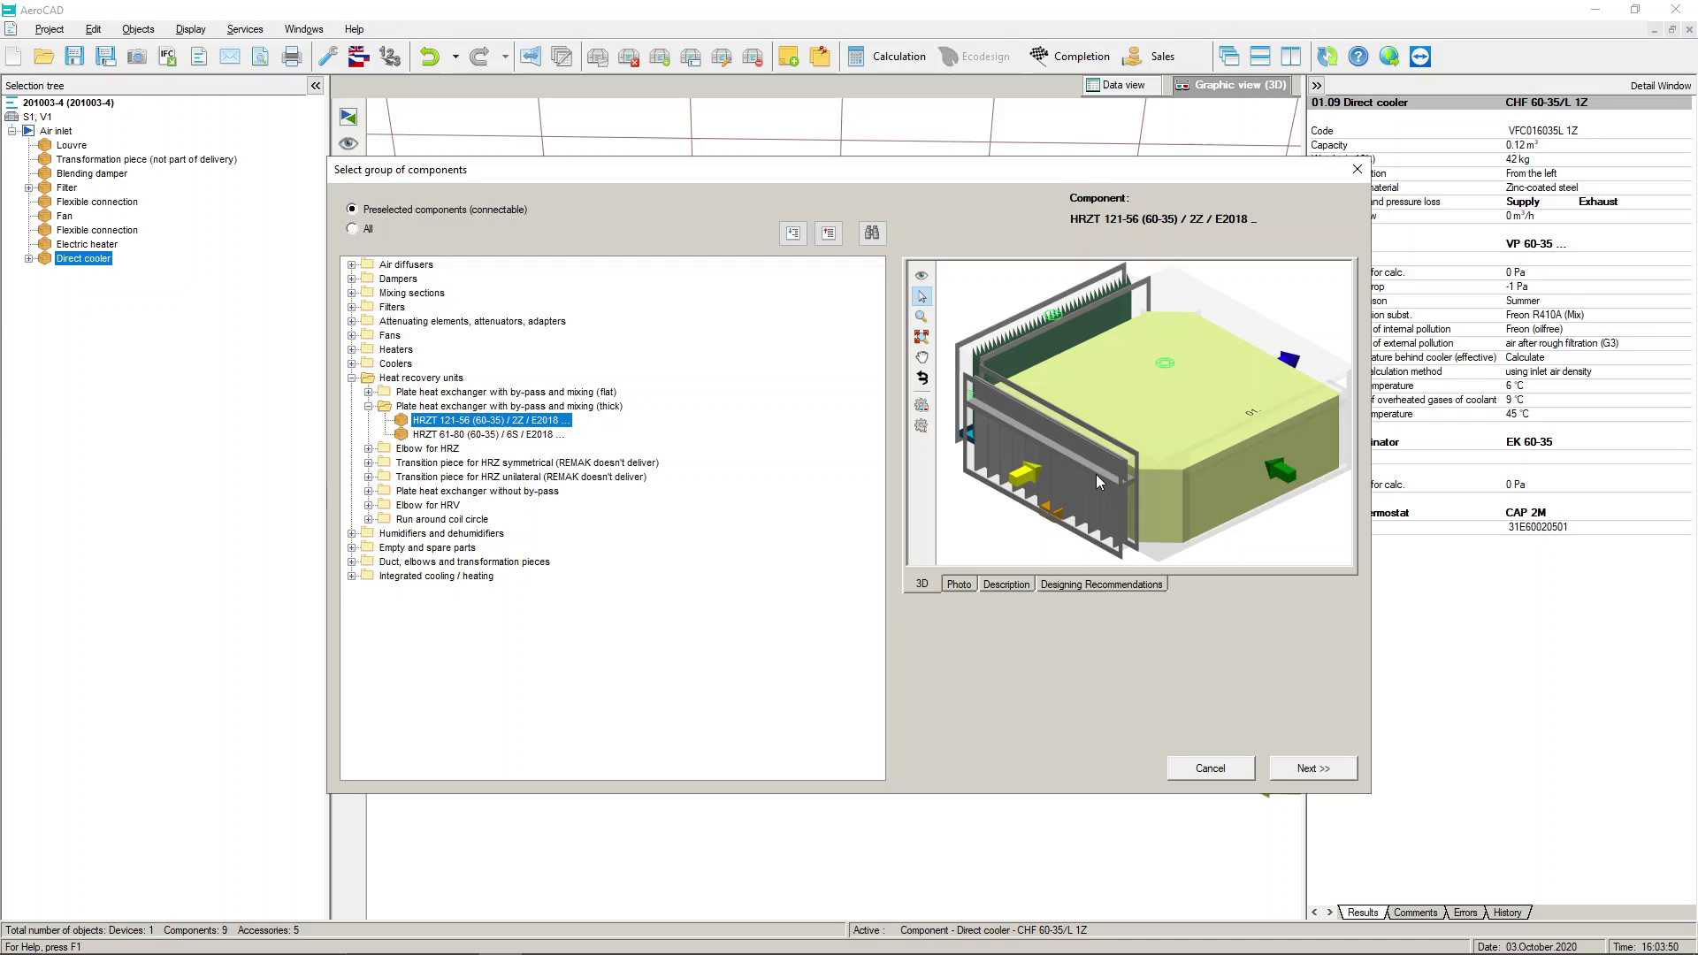
{"action": "left_click", "coordinate": [970, 587]}
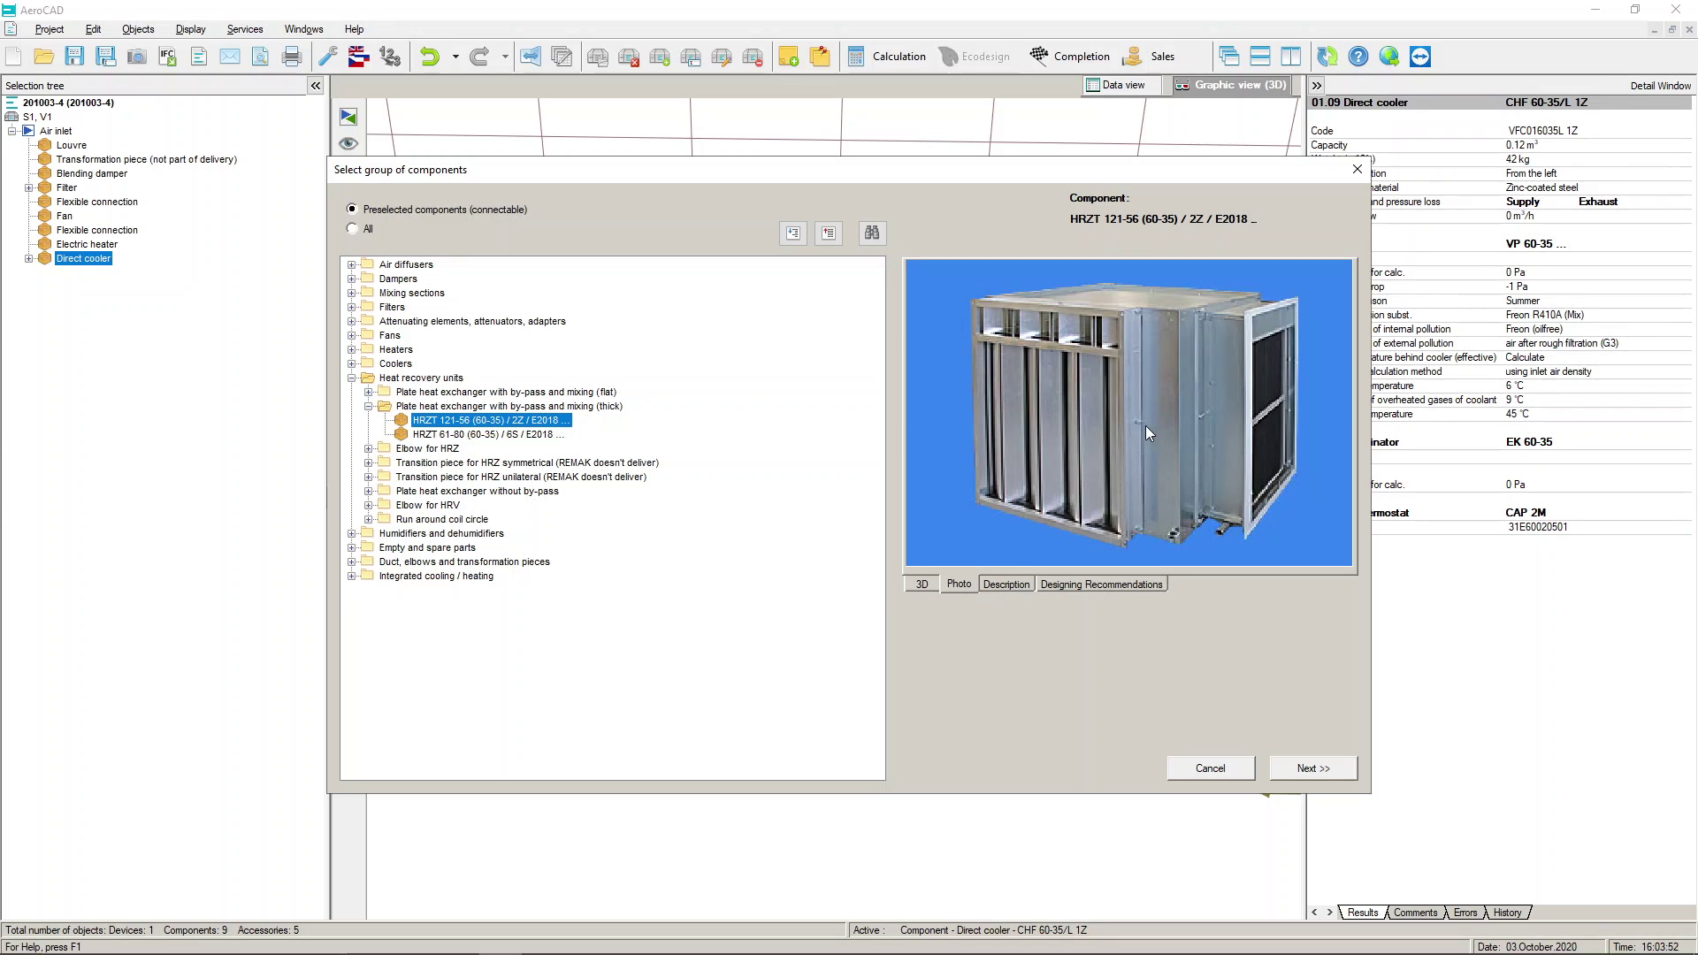
{"action": "left_click", "coordinate": [1018, 584]}
{"action": "left_click", "coordinate": [958, 584]}
{"action": "left_click", "coordinate": [920, 586]}
{"action": "left_click", "coordinate": [368, 392]}
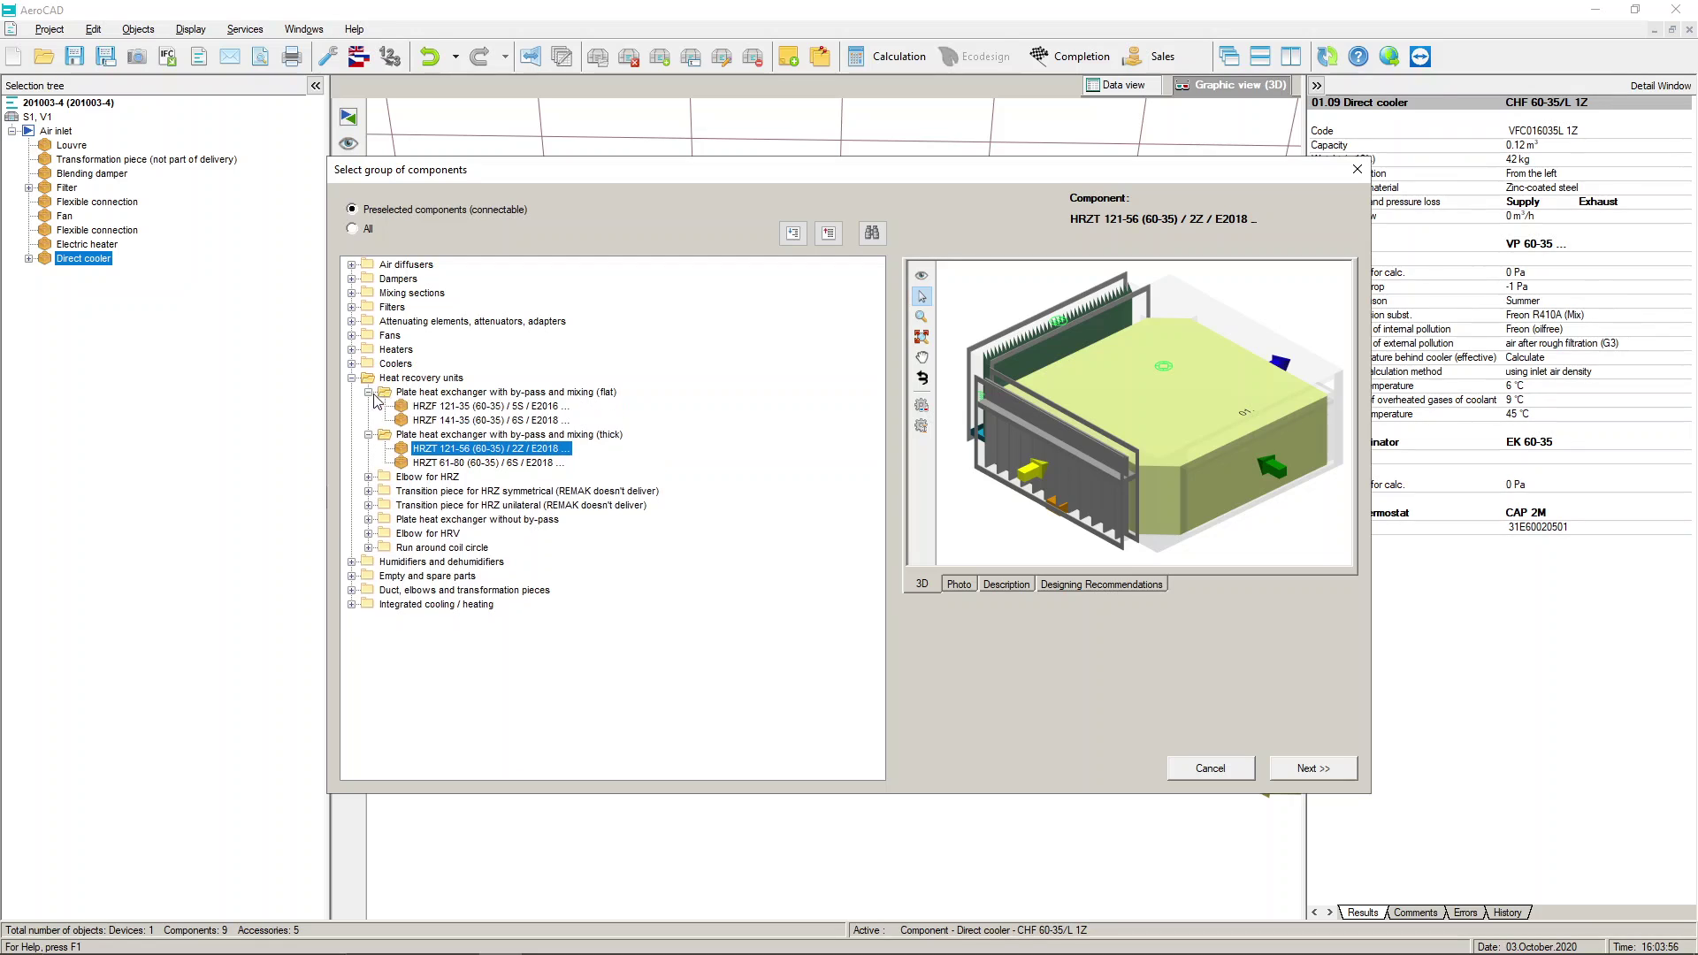
{"action": "left_click", "coordinate": [464, 407]}
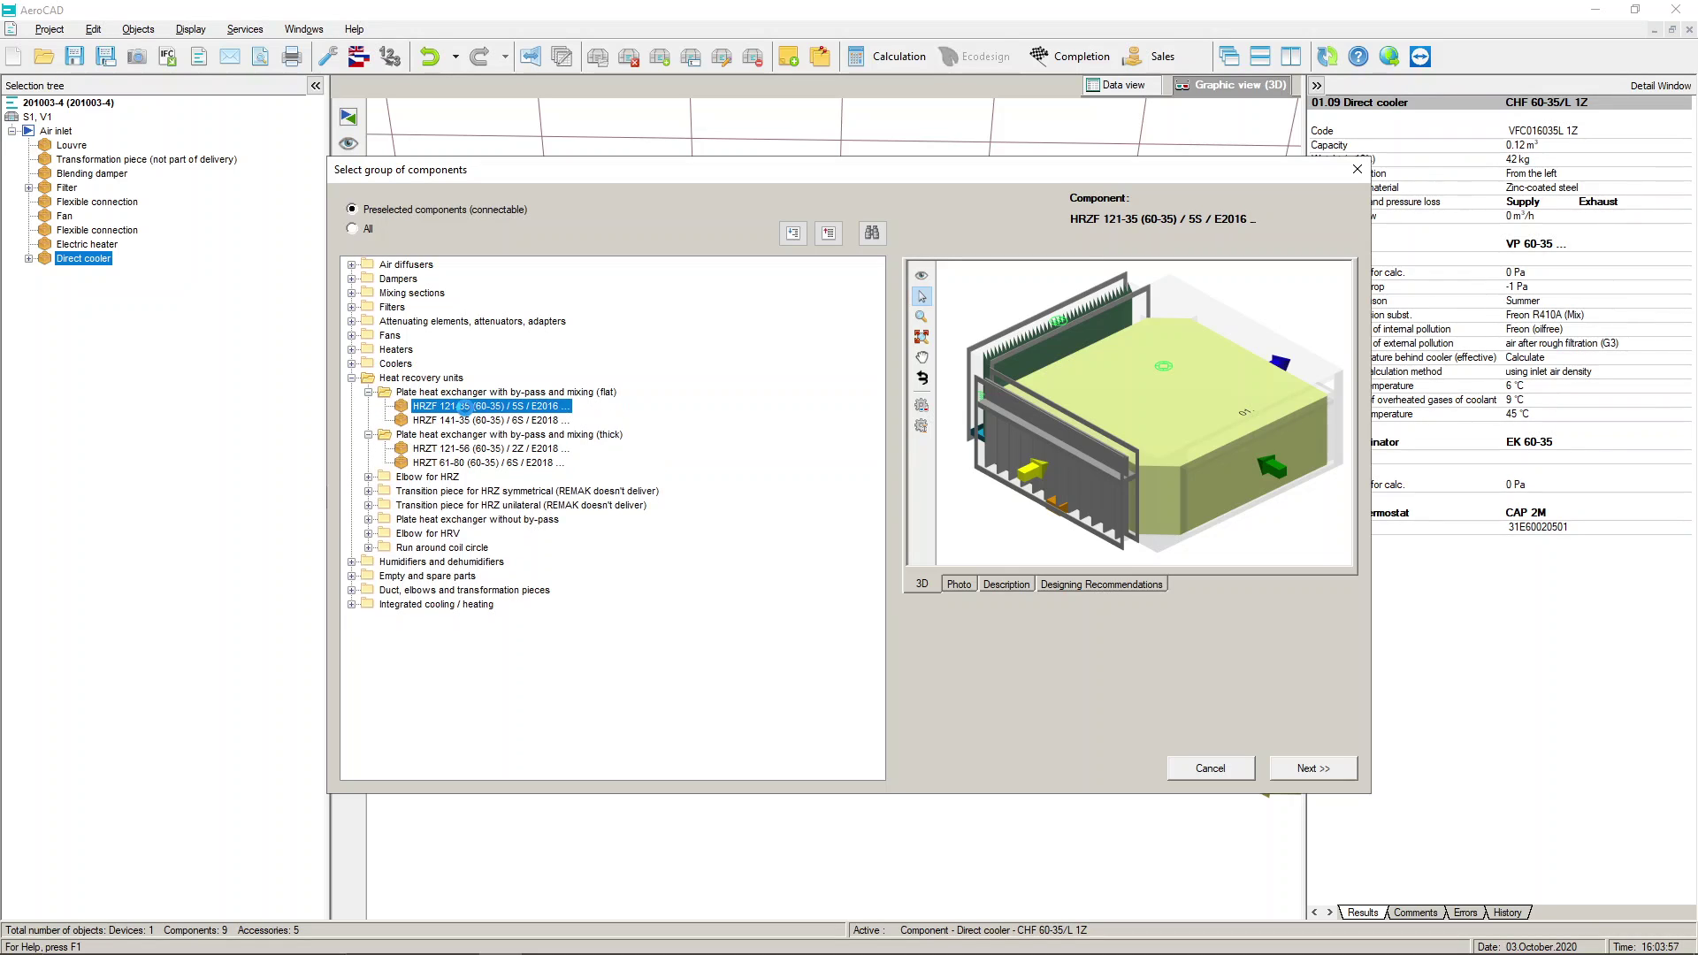
{"action": "left_click", "coordinate": [464, 421]}
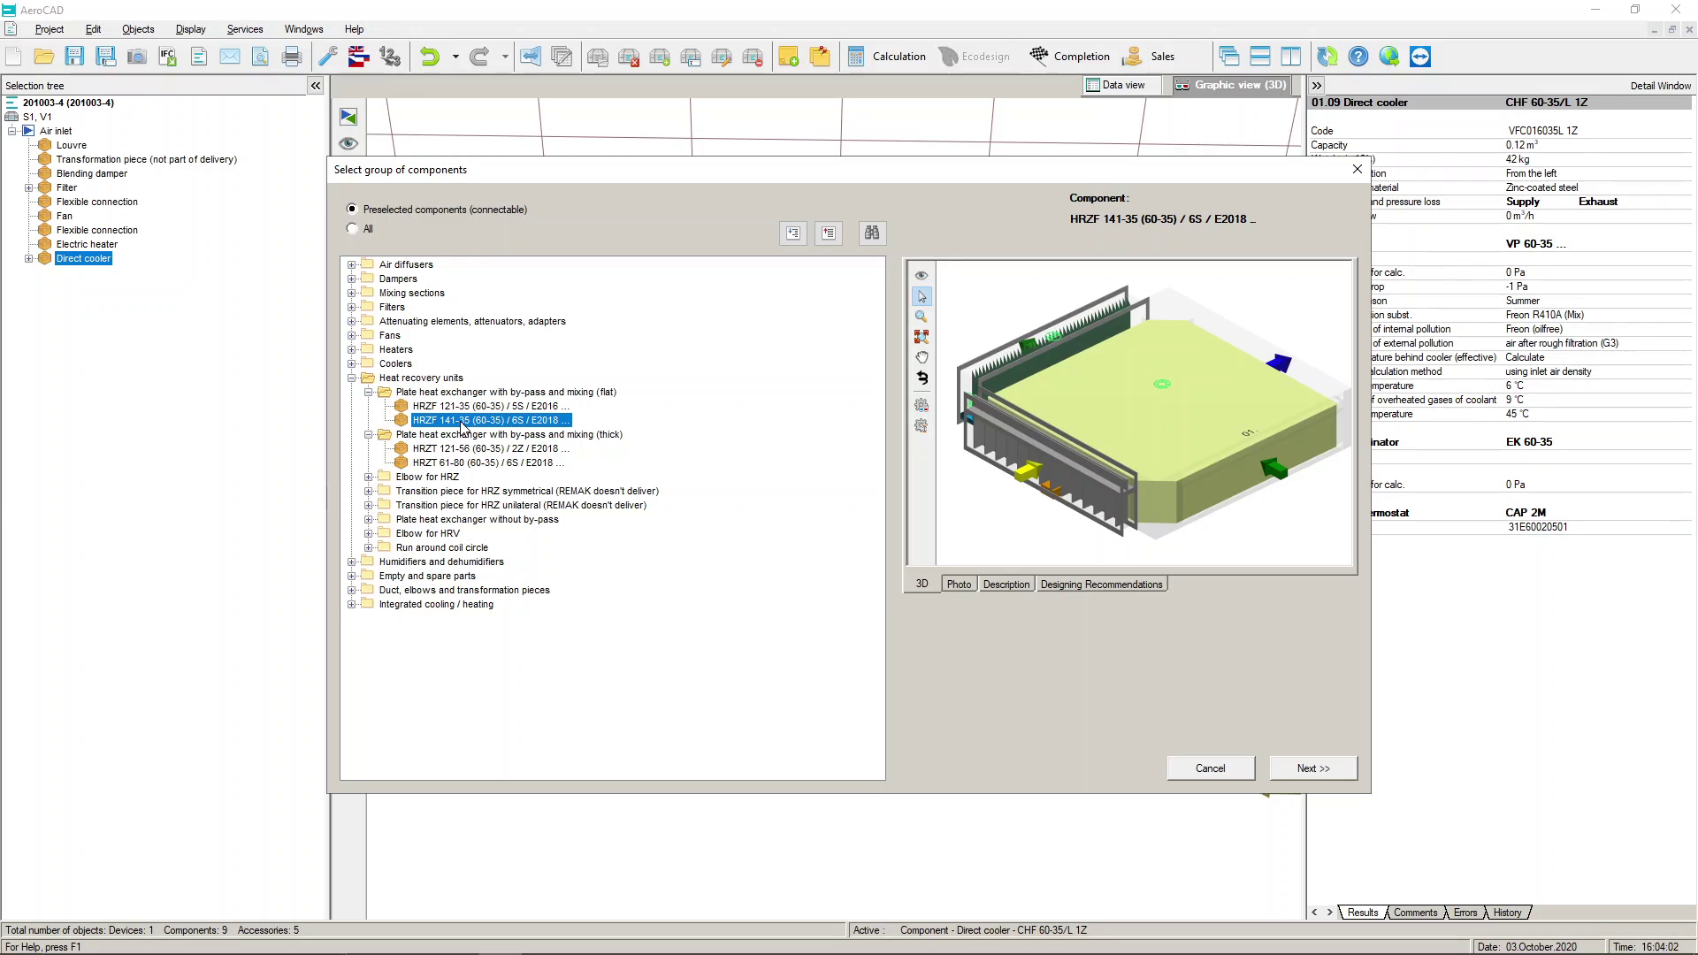
{"action": "left_click", "coordinate": [1019, 584]}
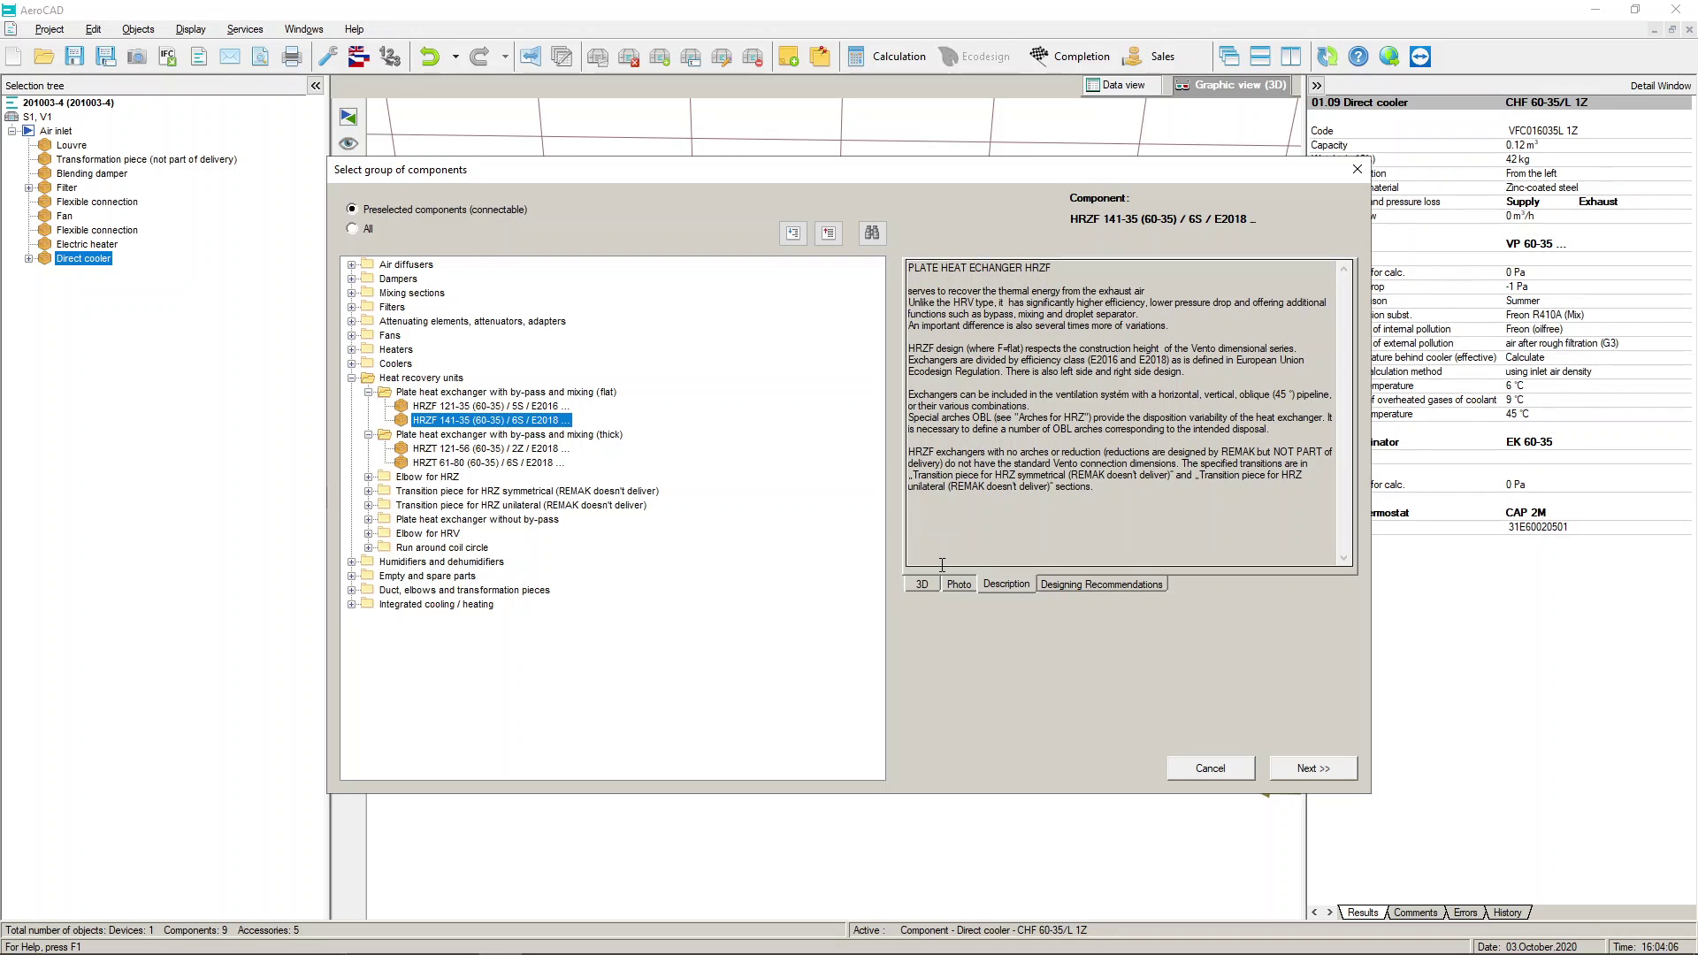
{"action": "left_click", "coordinate": [967, 583]}
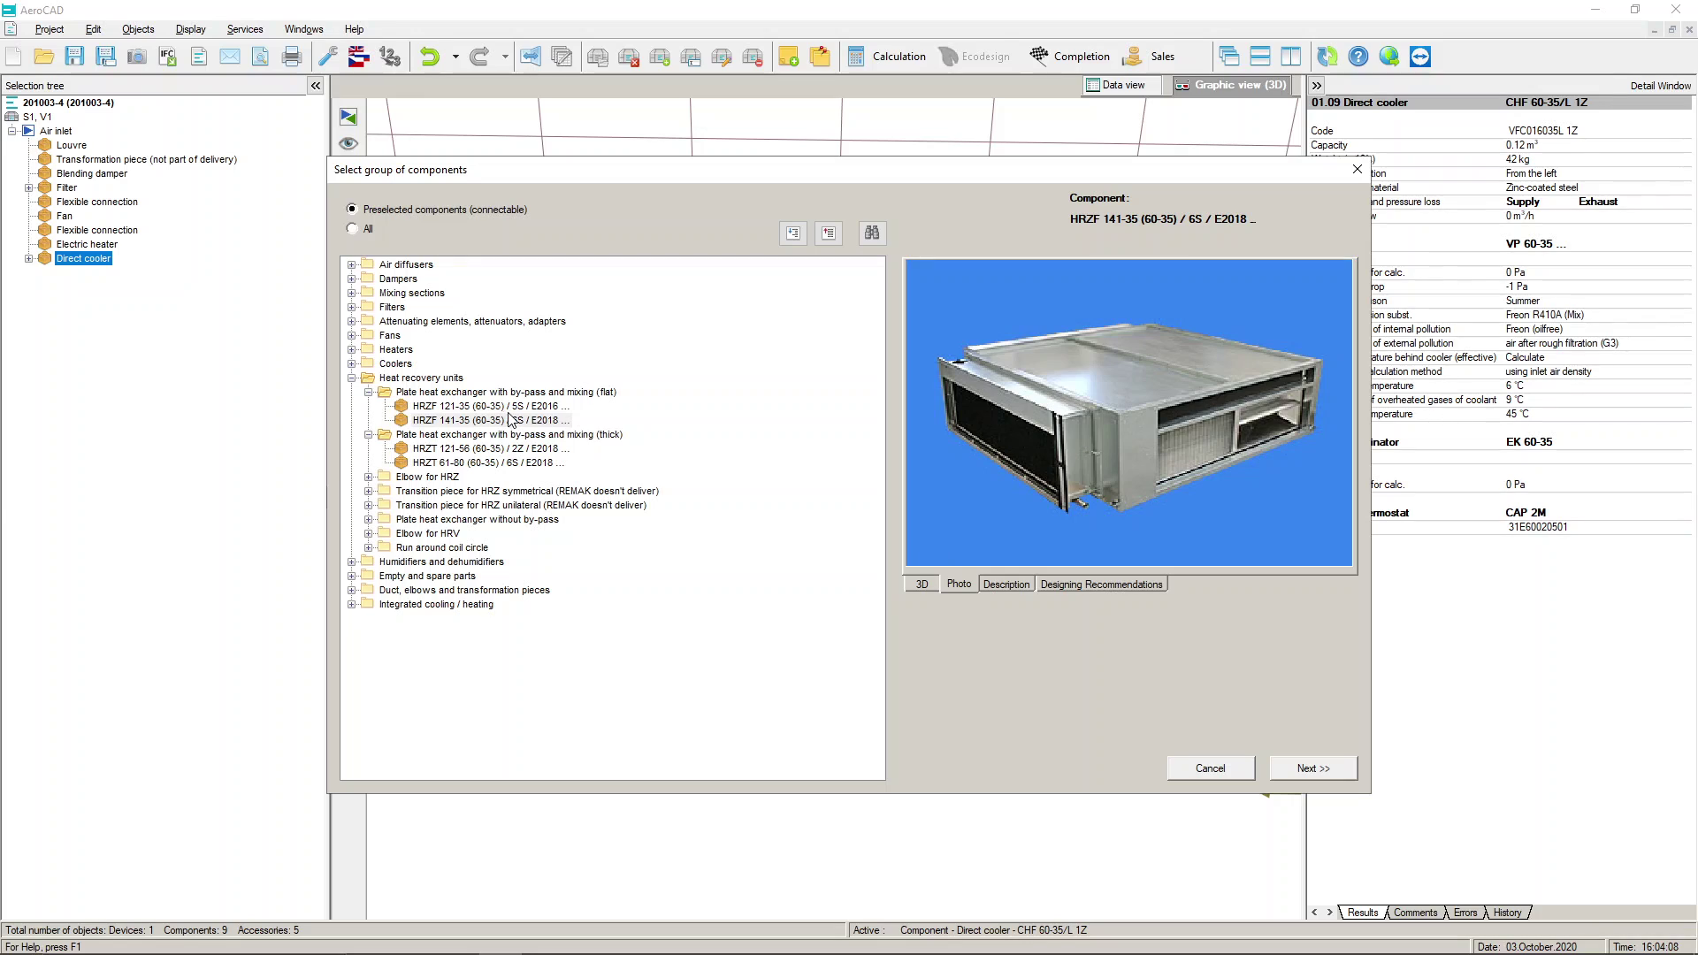
- Examine the description and 3D model of the flat plate heat exchanger HRZF 121-35 (60-35) / 5S / E2016
{"action": "left_click", "coordinate": [505, 408]}
{"action": "left_click", "coordinate": [1001, 583]}
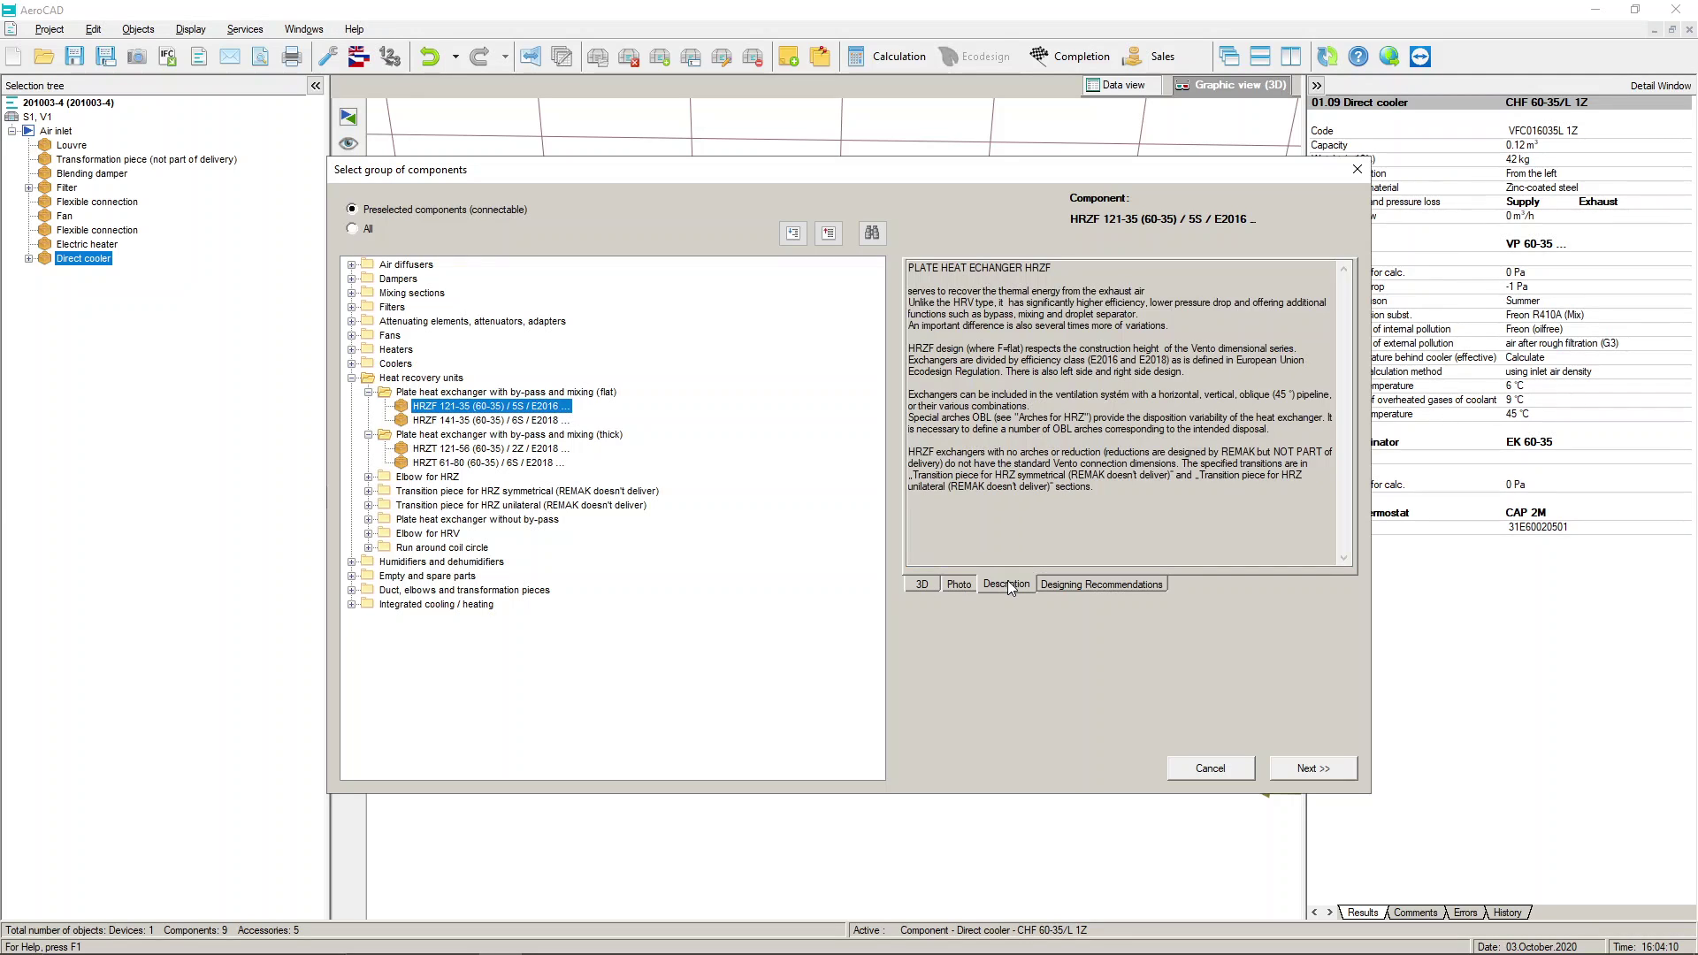
{"action": "left_click", "coordinate": [924, 584]}
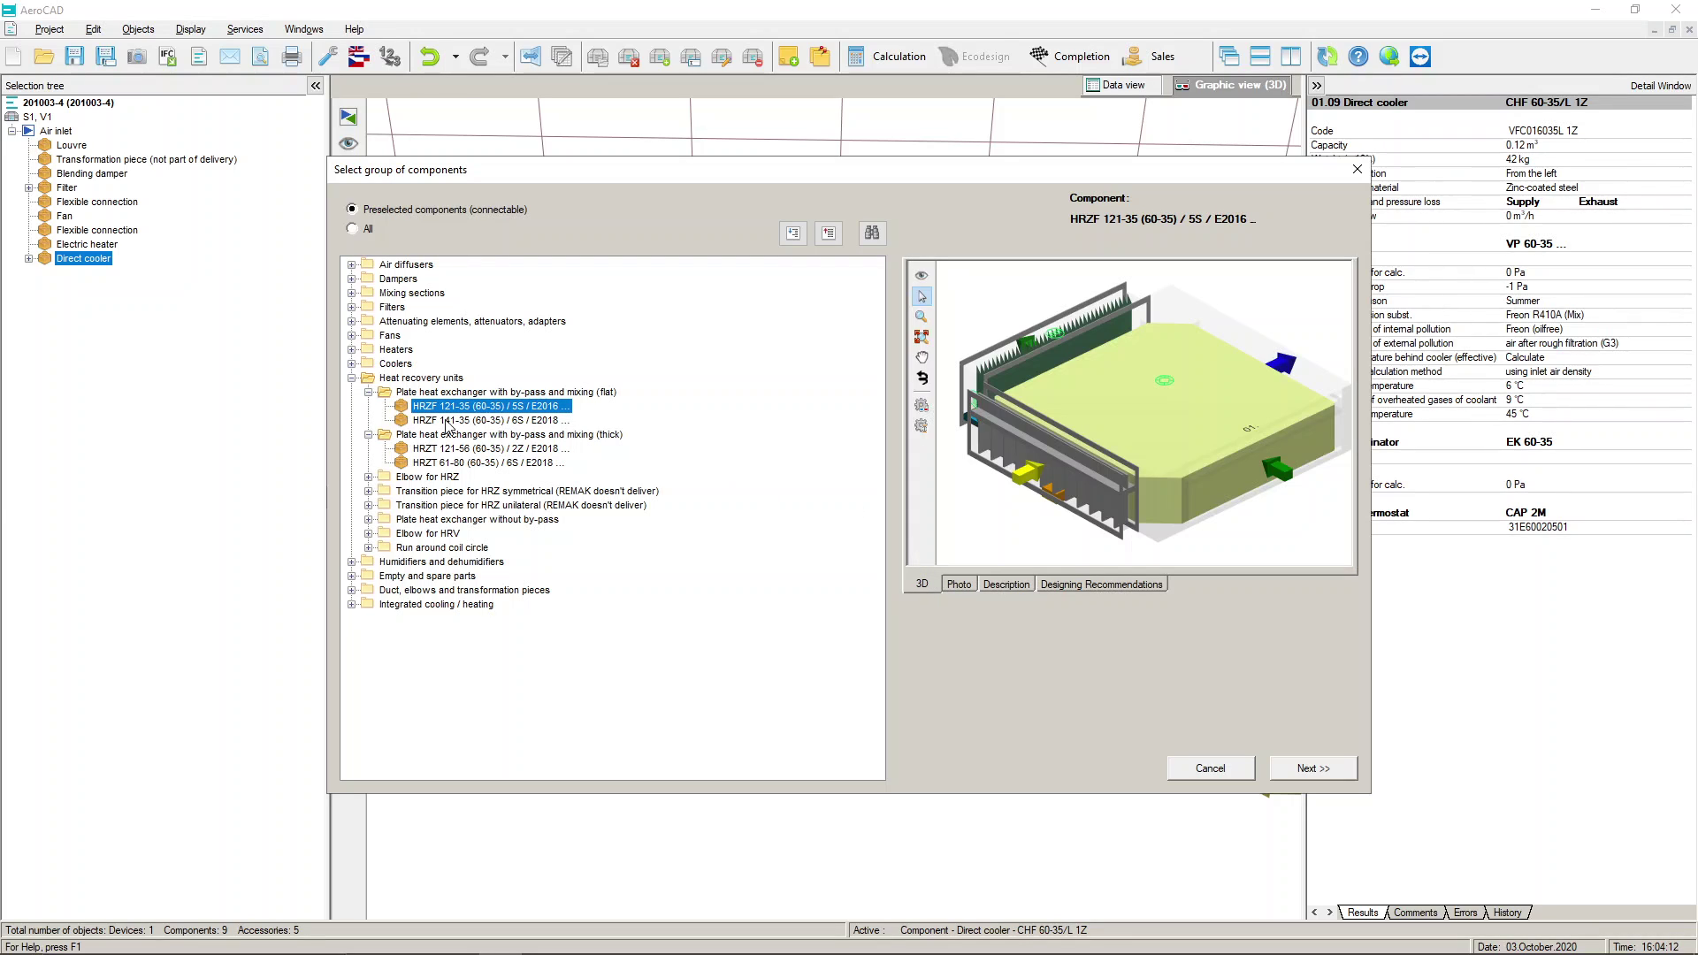
- Examine the 3D model, photo and description of the HRV 60-35 exchanger without by-pass, and leave component selection without adding anything
{"action": "left_click", "coordinate": [371, 523]}
{"action": "left_click", "coordinate": [449, 535]}
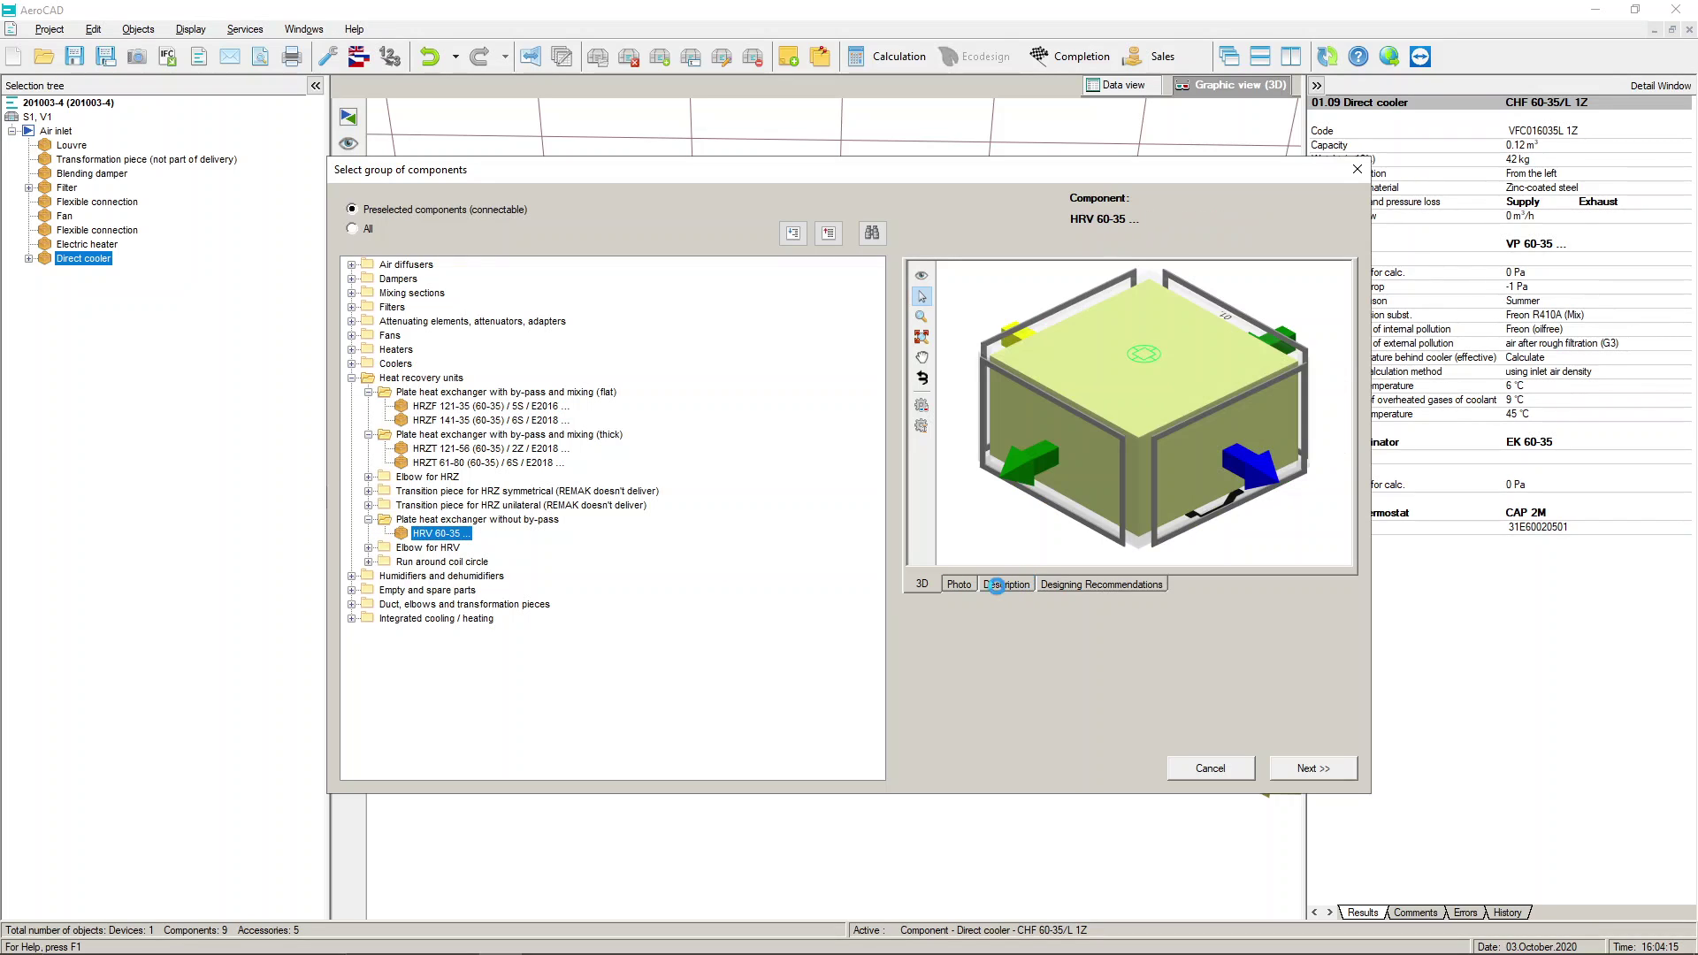
{"action": "left_click", "coordinate": [961, 584]}
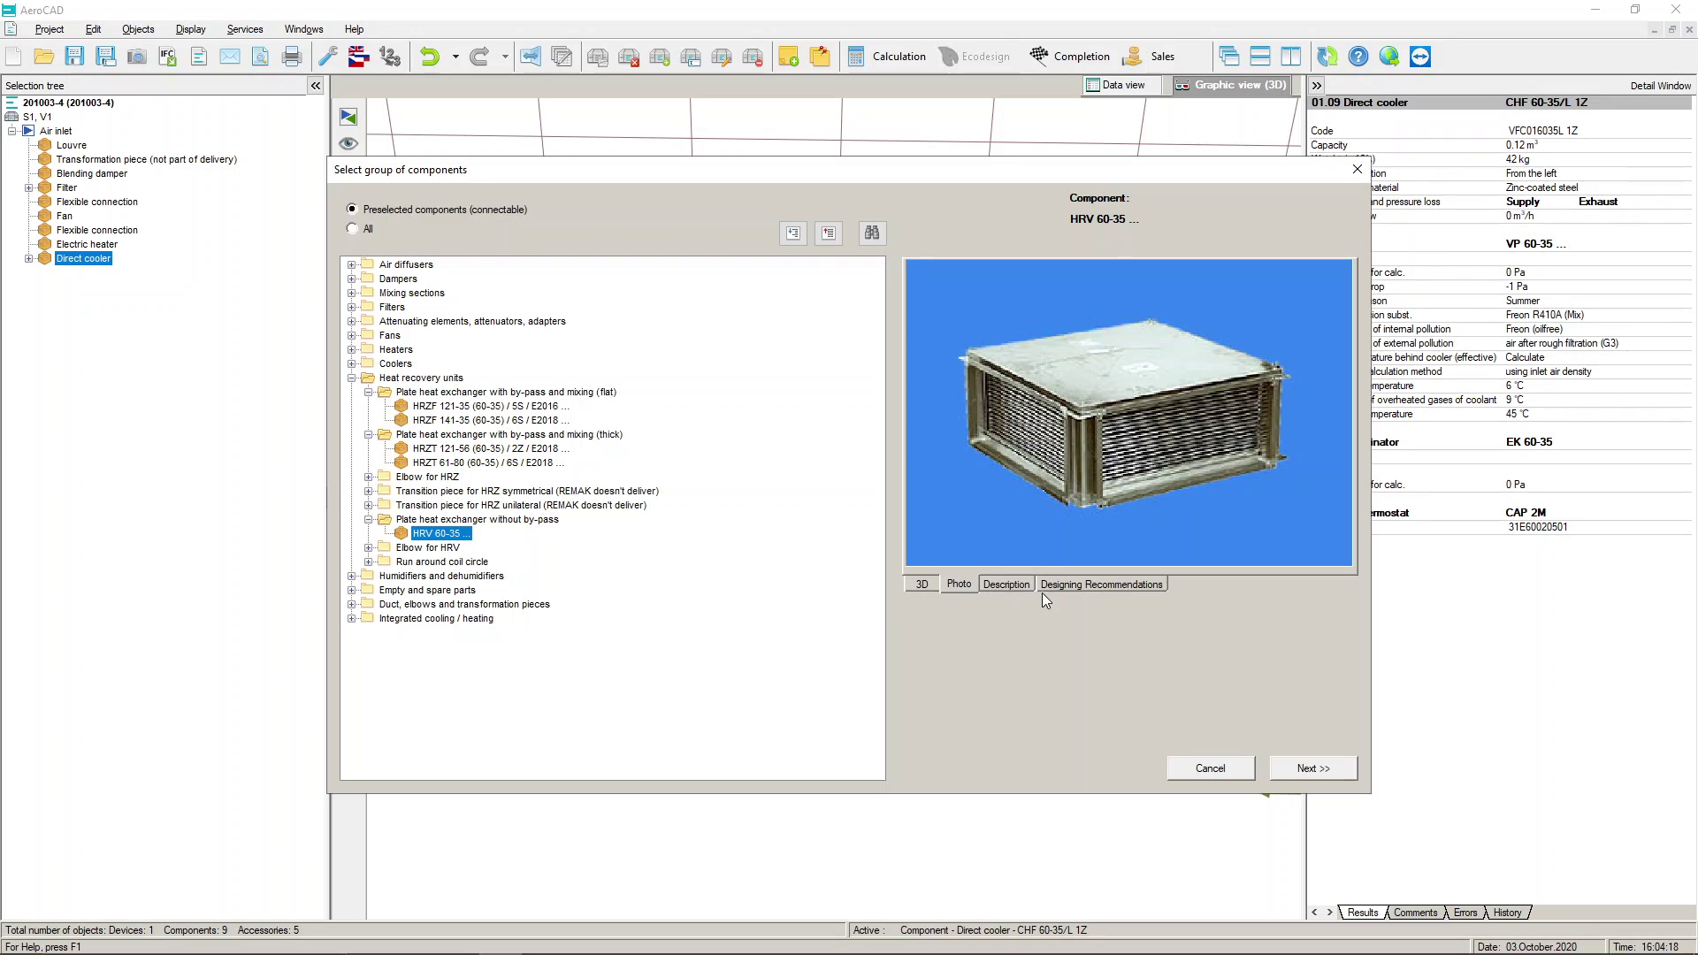
{"action": "left_click", "coordinate": [1011, 583]}
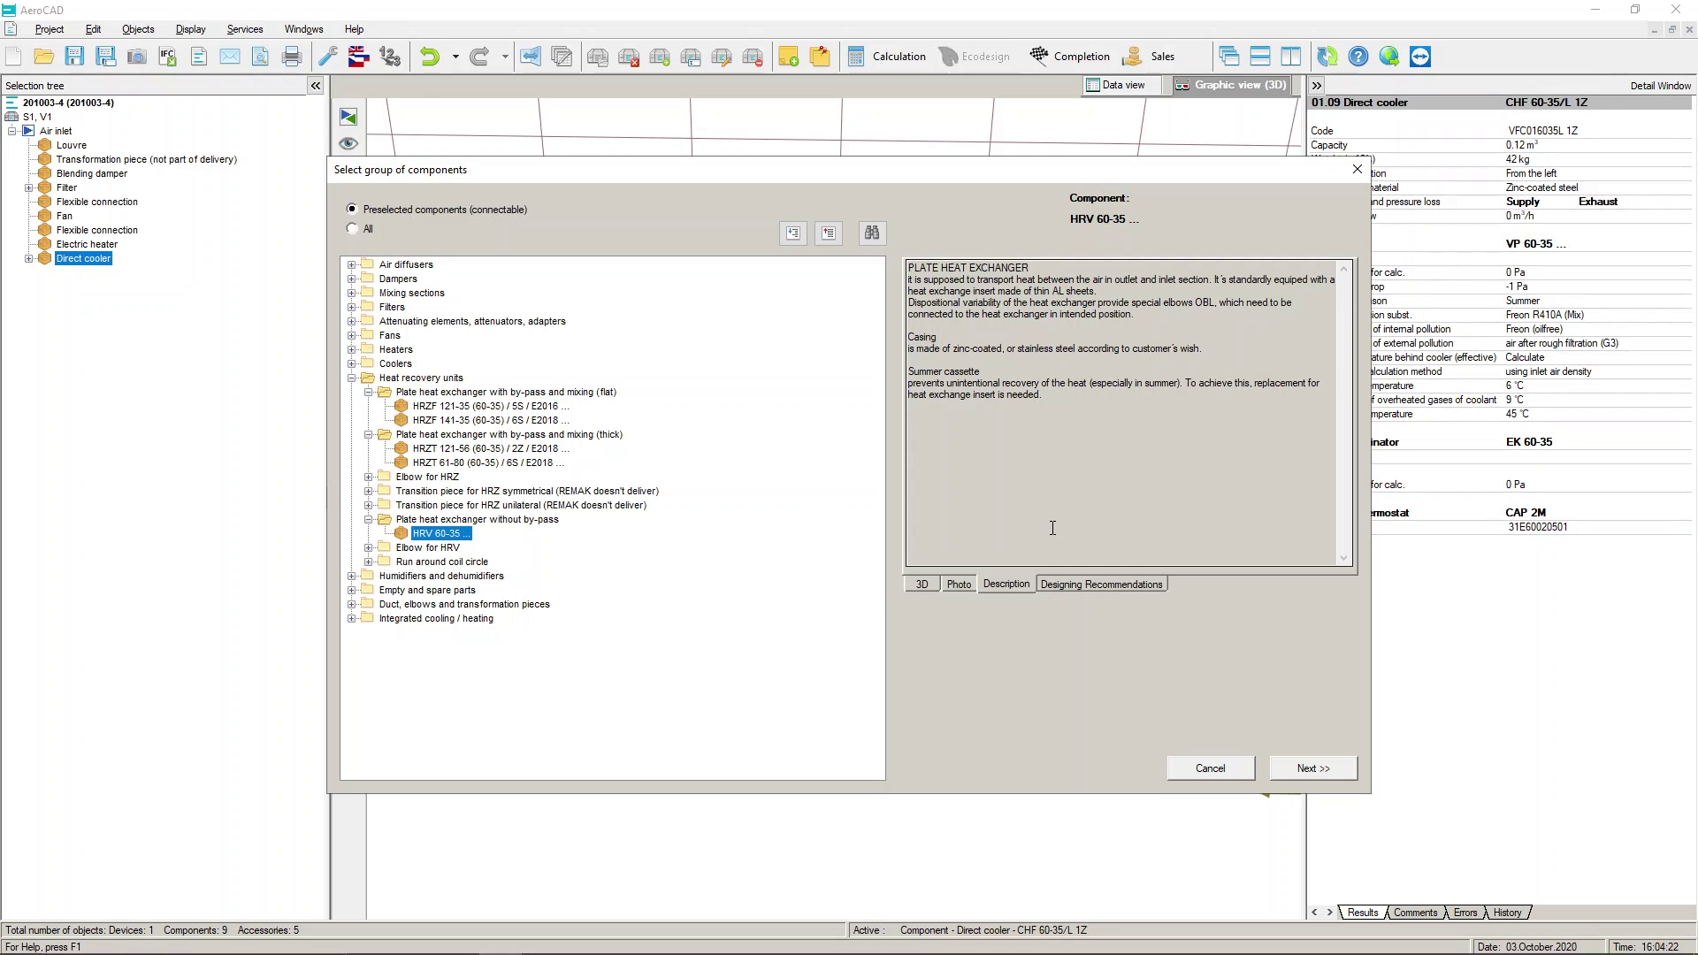
{"action": "left_click", "coordinate": [352, 378]}
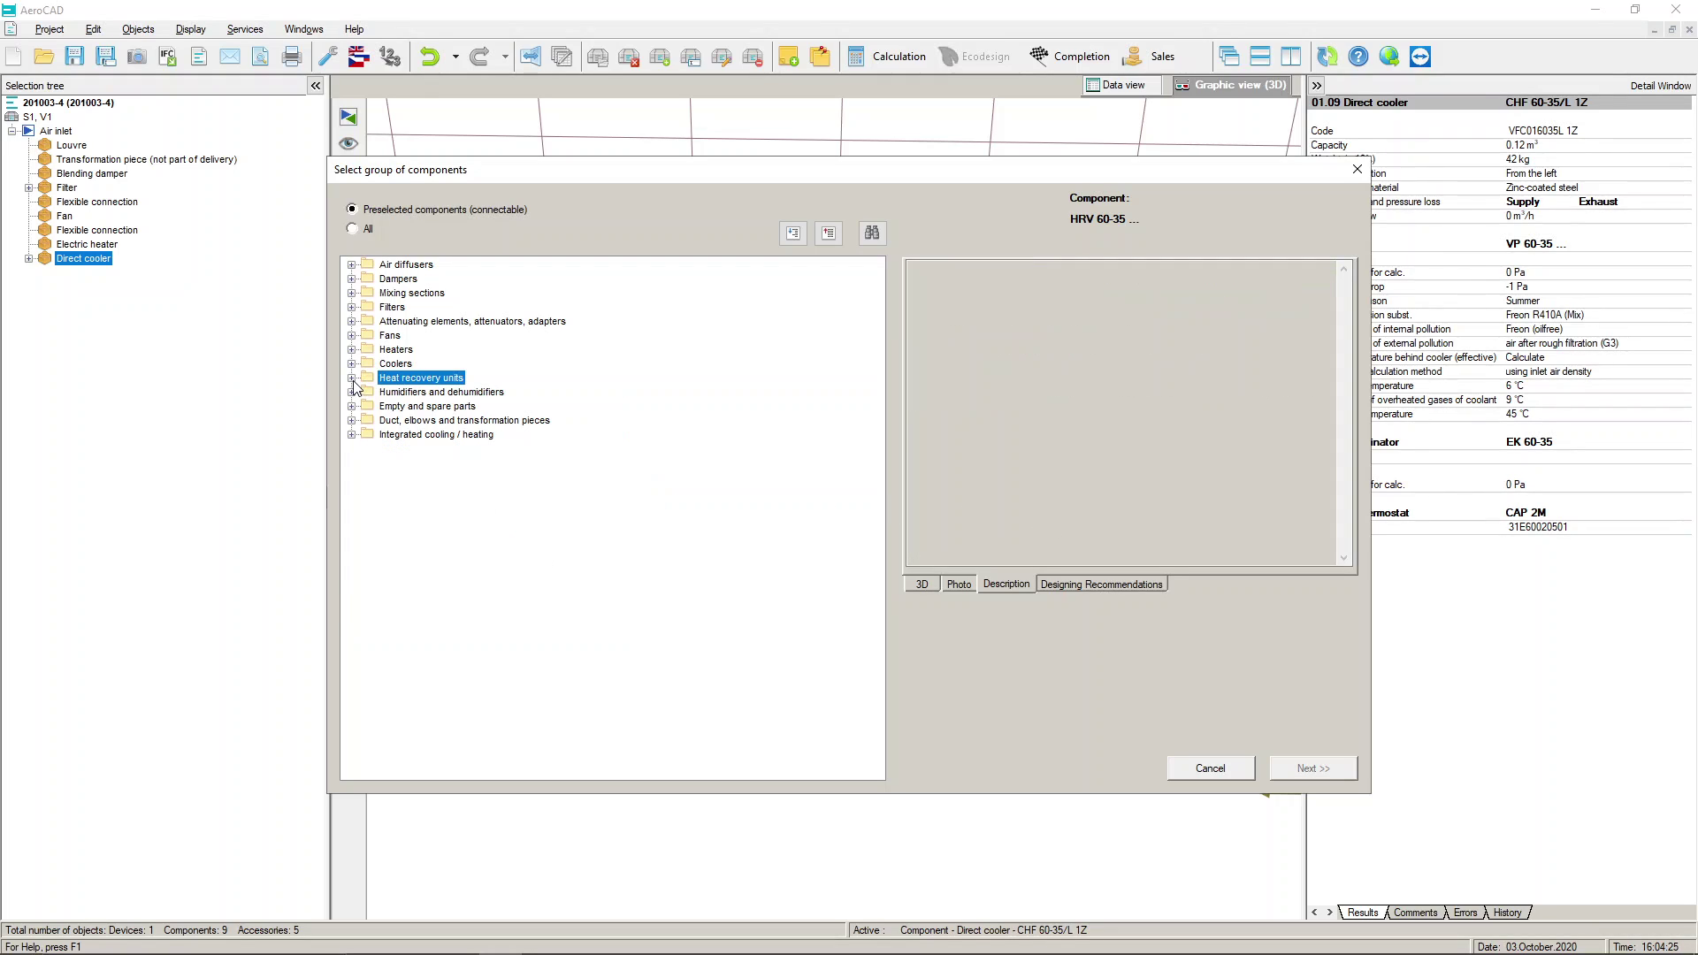
{"action": "left_click", "coordinate": [1240, 770]}
{"action": "left_click", "coordinate": [583, 304]}
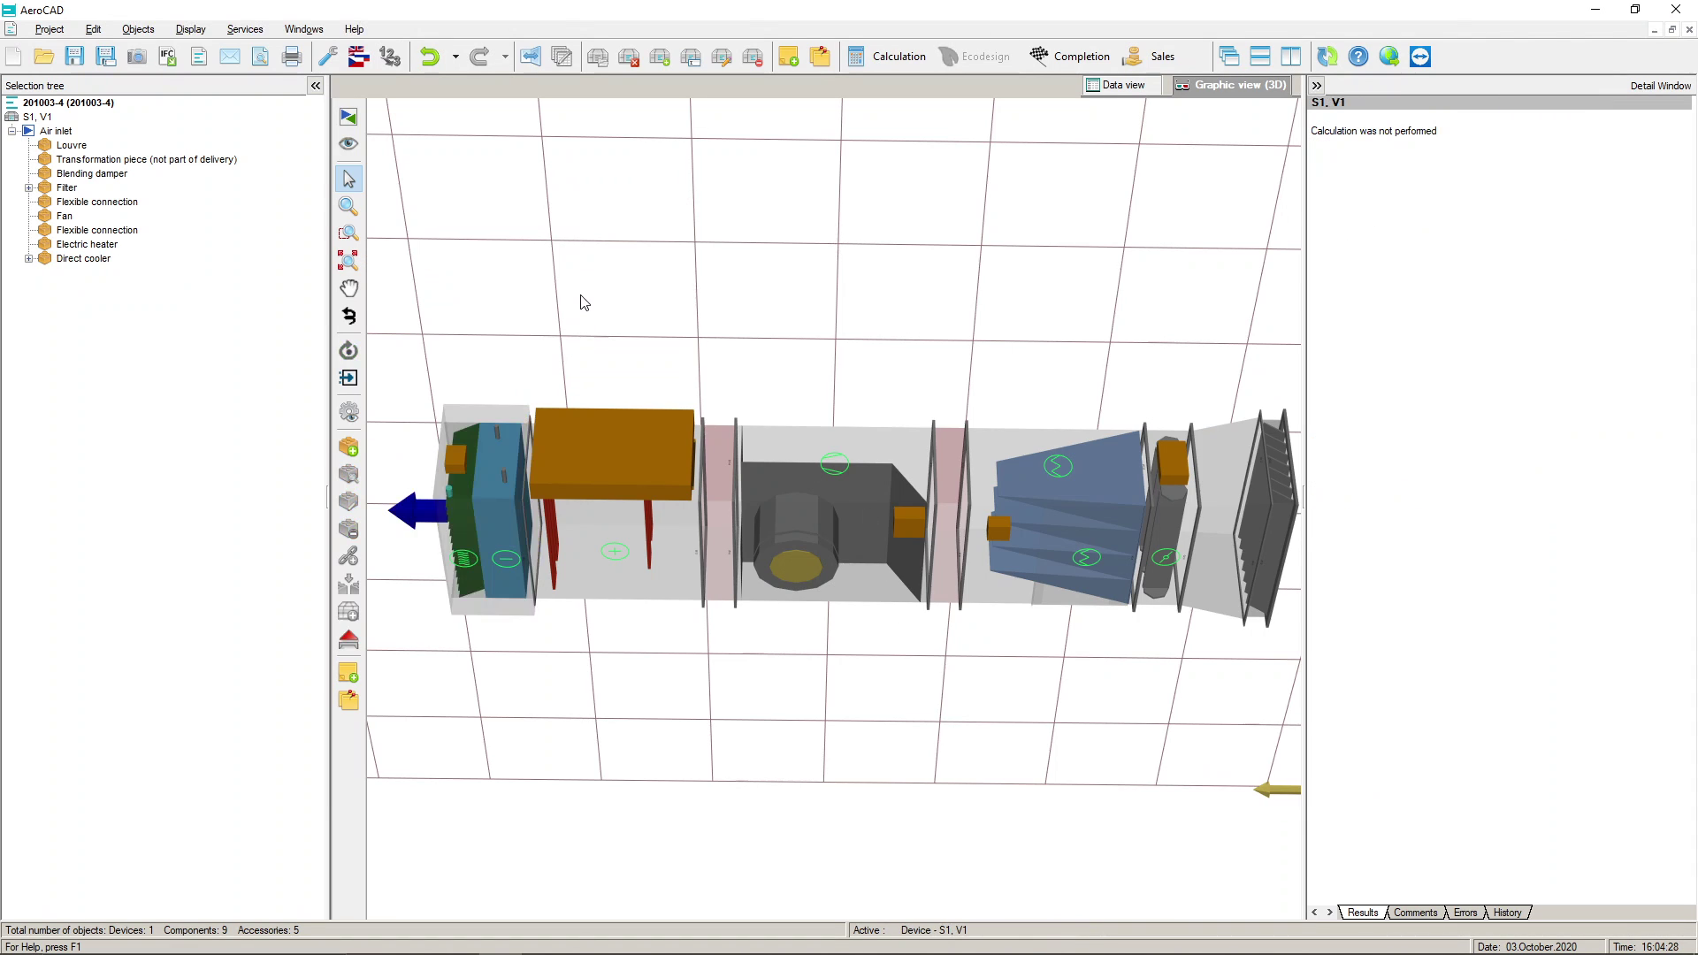
- Set the design pressure drop of the KFD 60-35 bag filter to Clean (initial)
{"action": "middle_click_drag", "start_coordinate": [534, 302], "coordinate": [629, 274]}
{"action": "double_click", "coordinate": [1045, 519]}
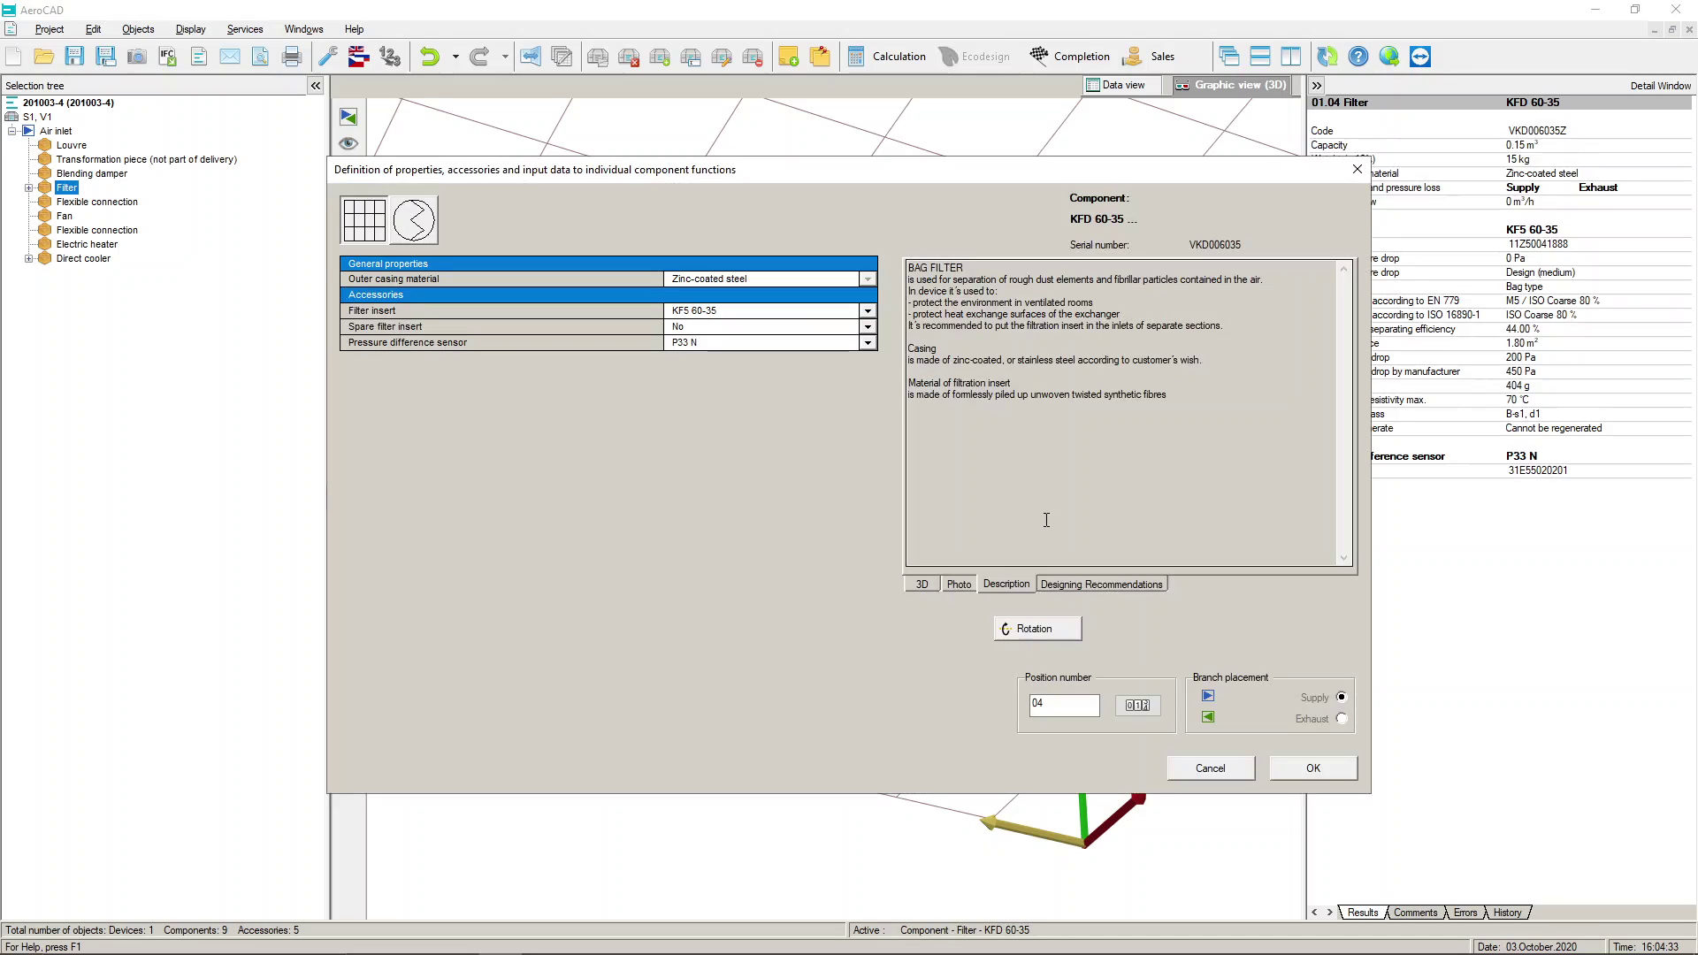
{"action": "left_click", "coordinate": [434, 223]}
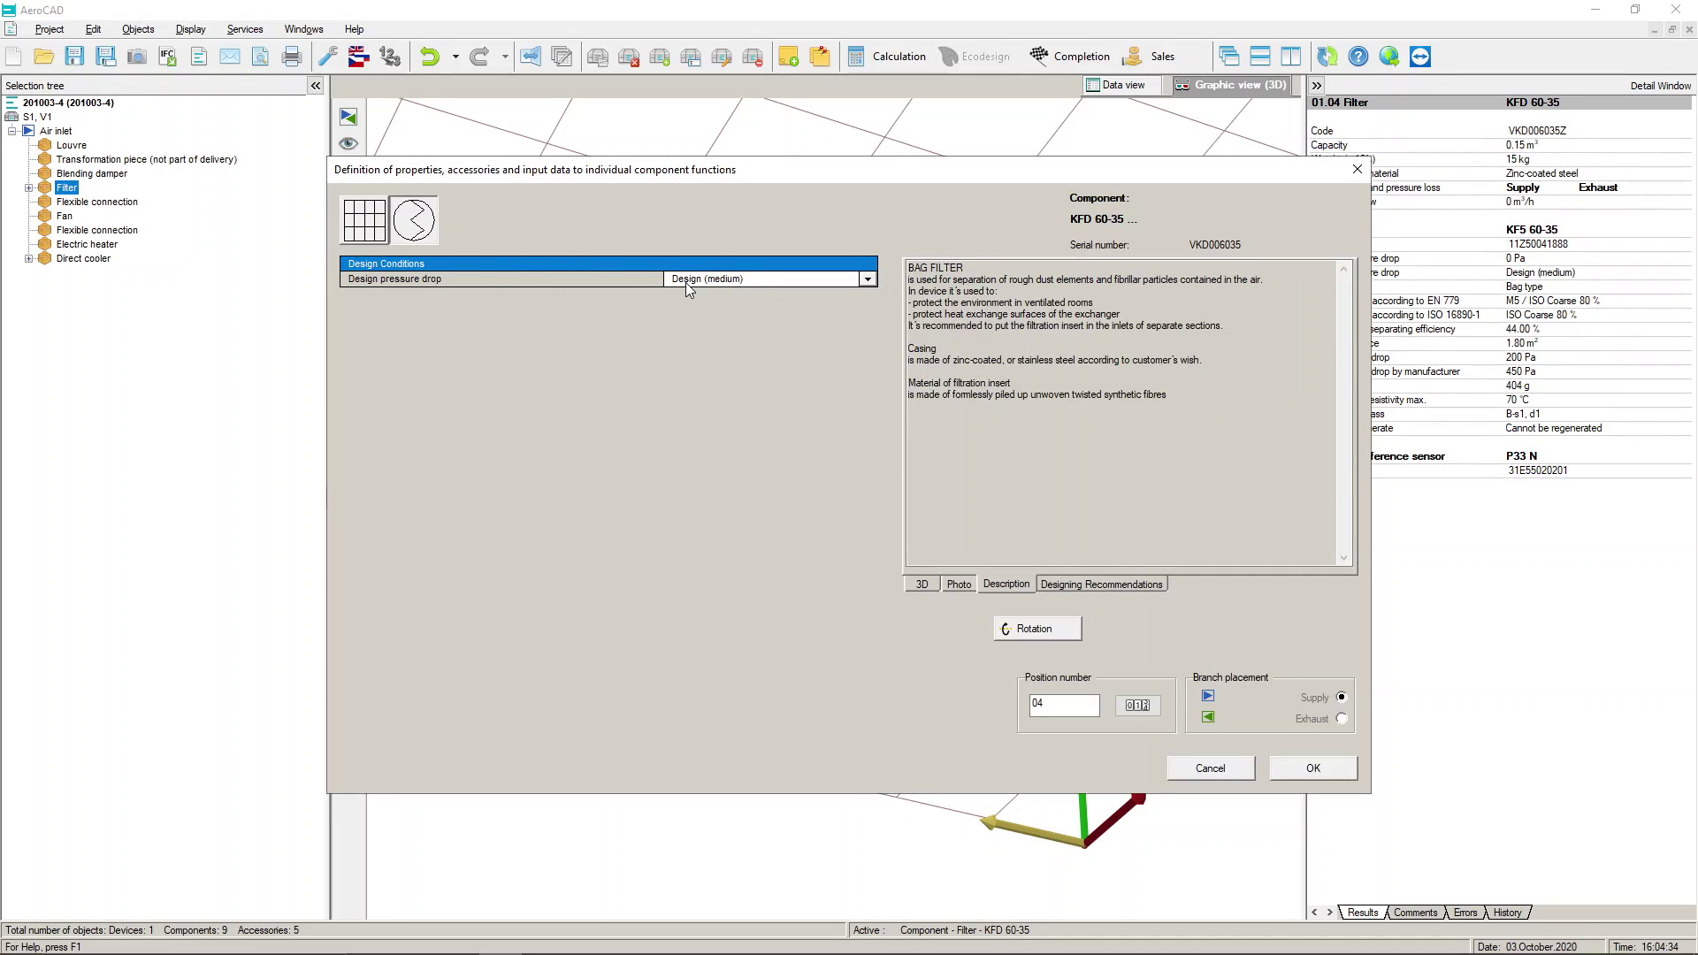
{"action": "left_click", "coordinate": [868, 280]}
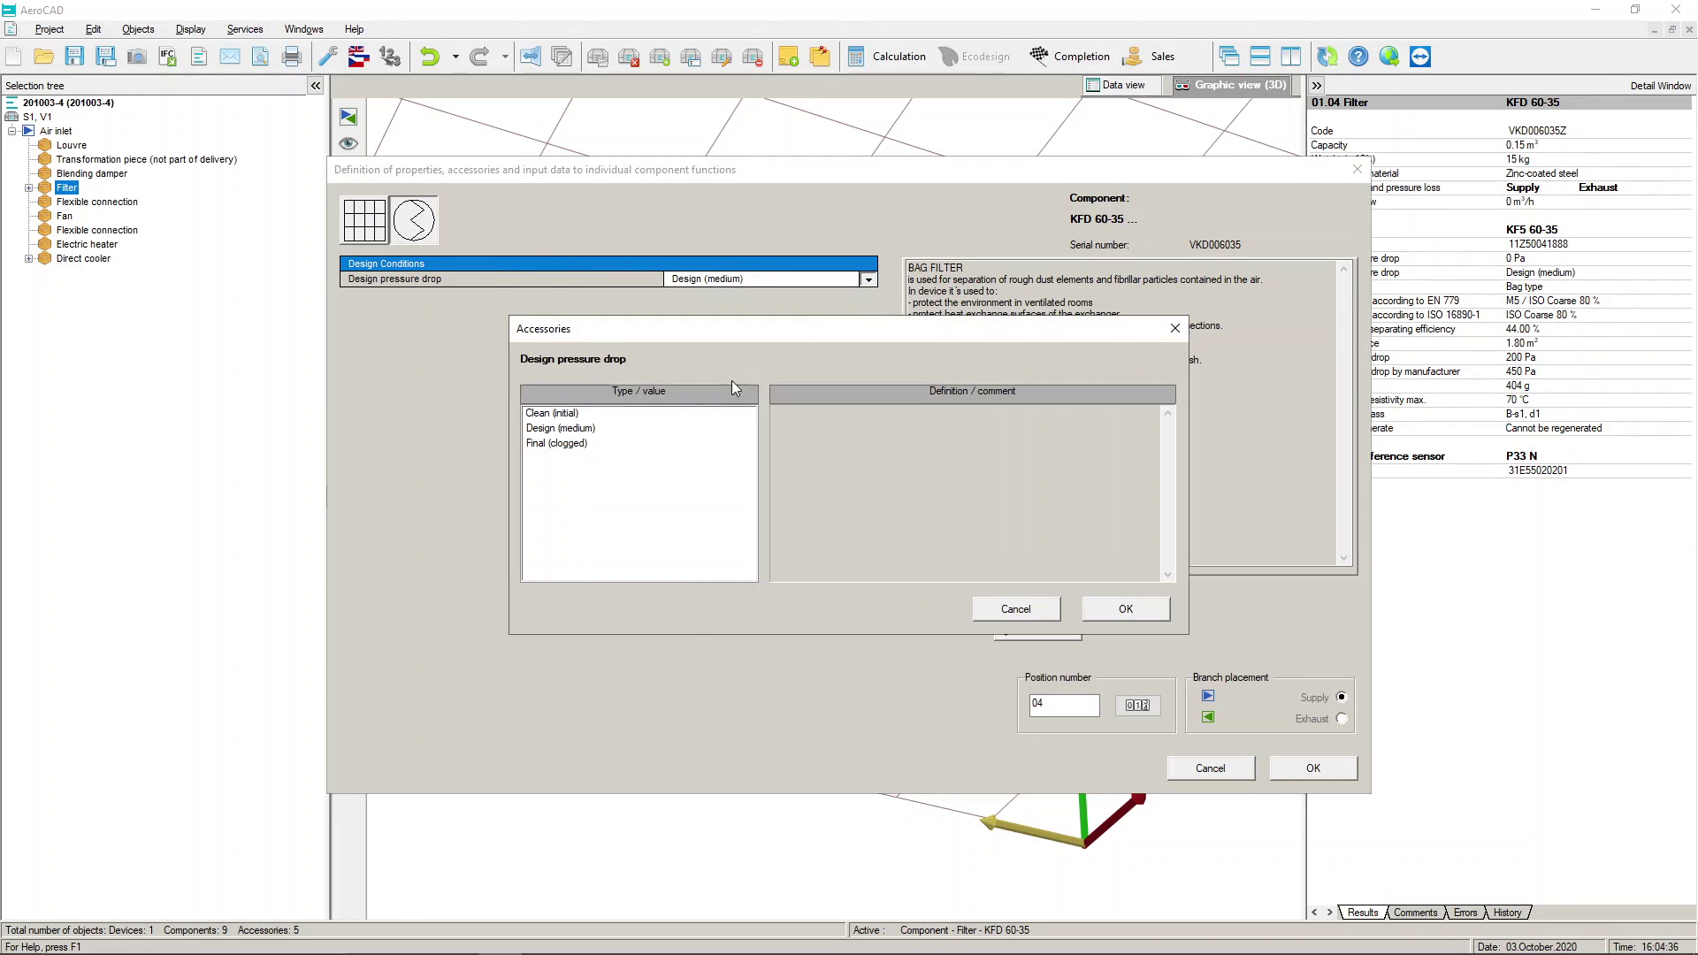
{"action": "left_click", "coordinate": [559, 414]}
{"action": "left_click", "coordinate": [1124, 610]}
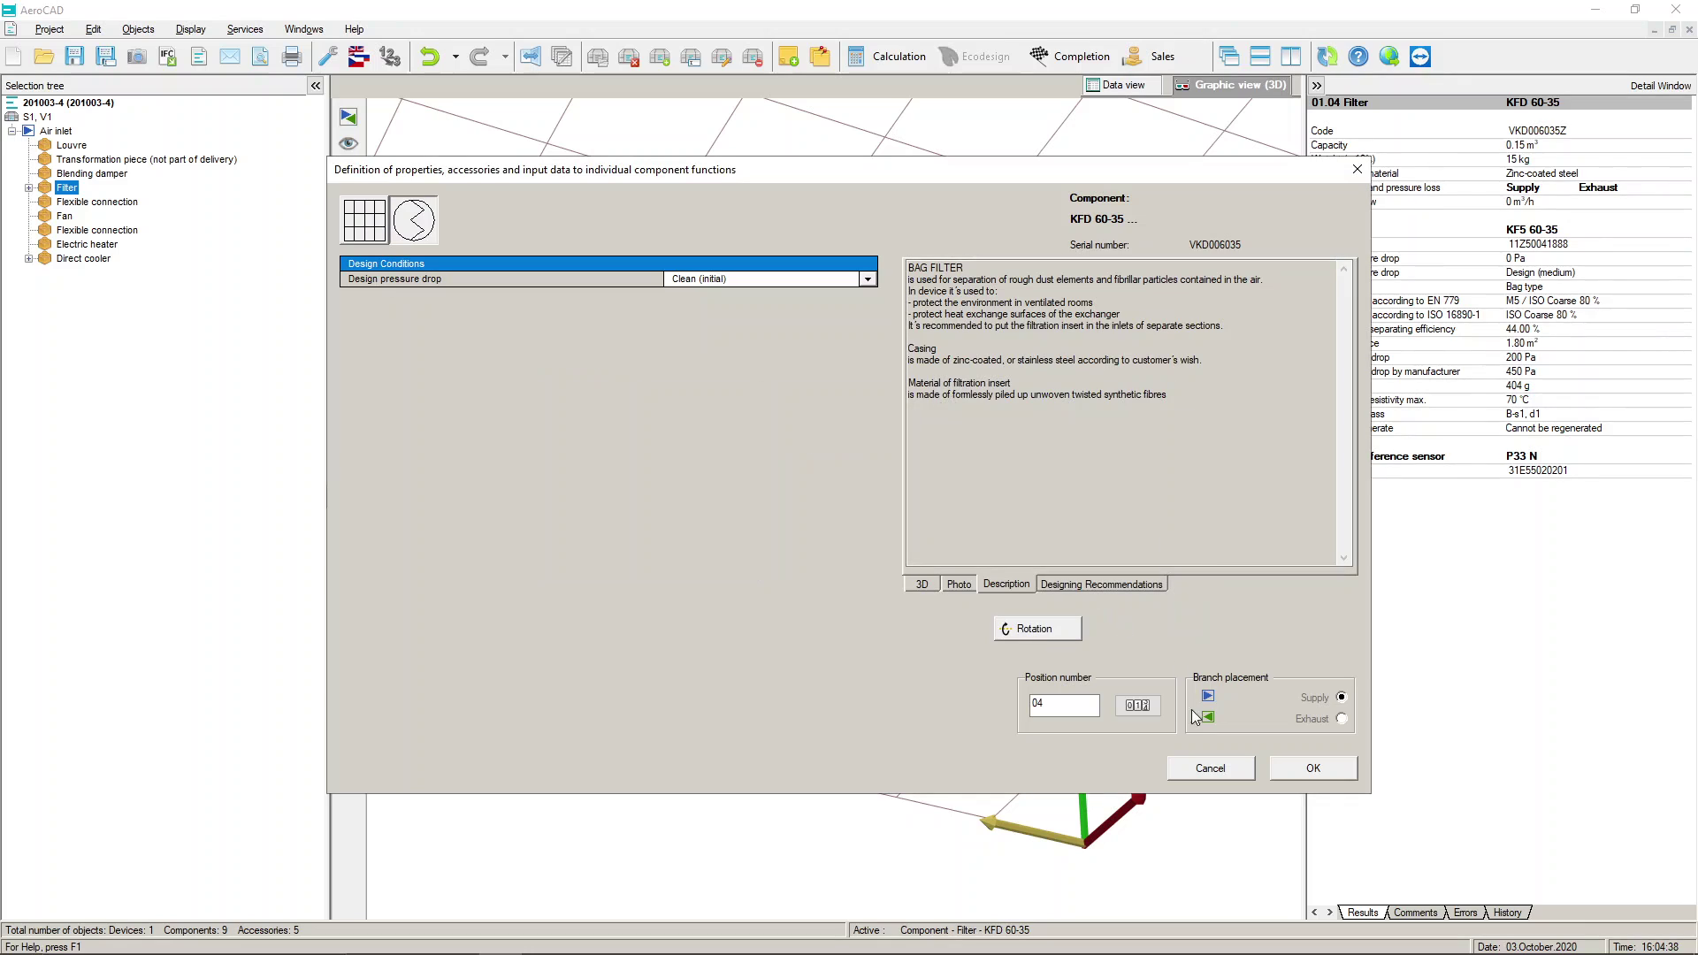
{"action": "left_click", "coordinate": [1313, 775]}
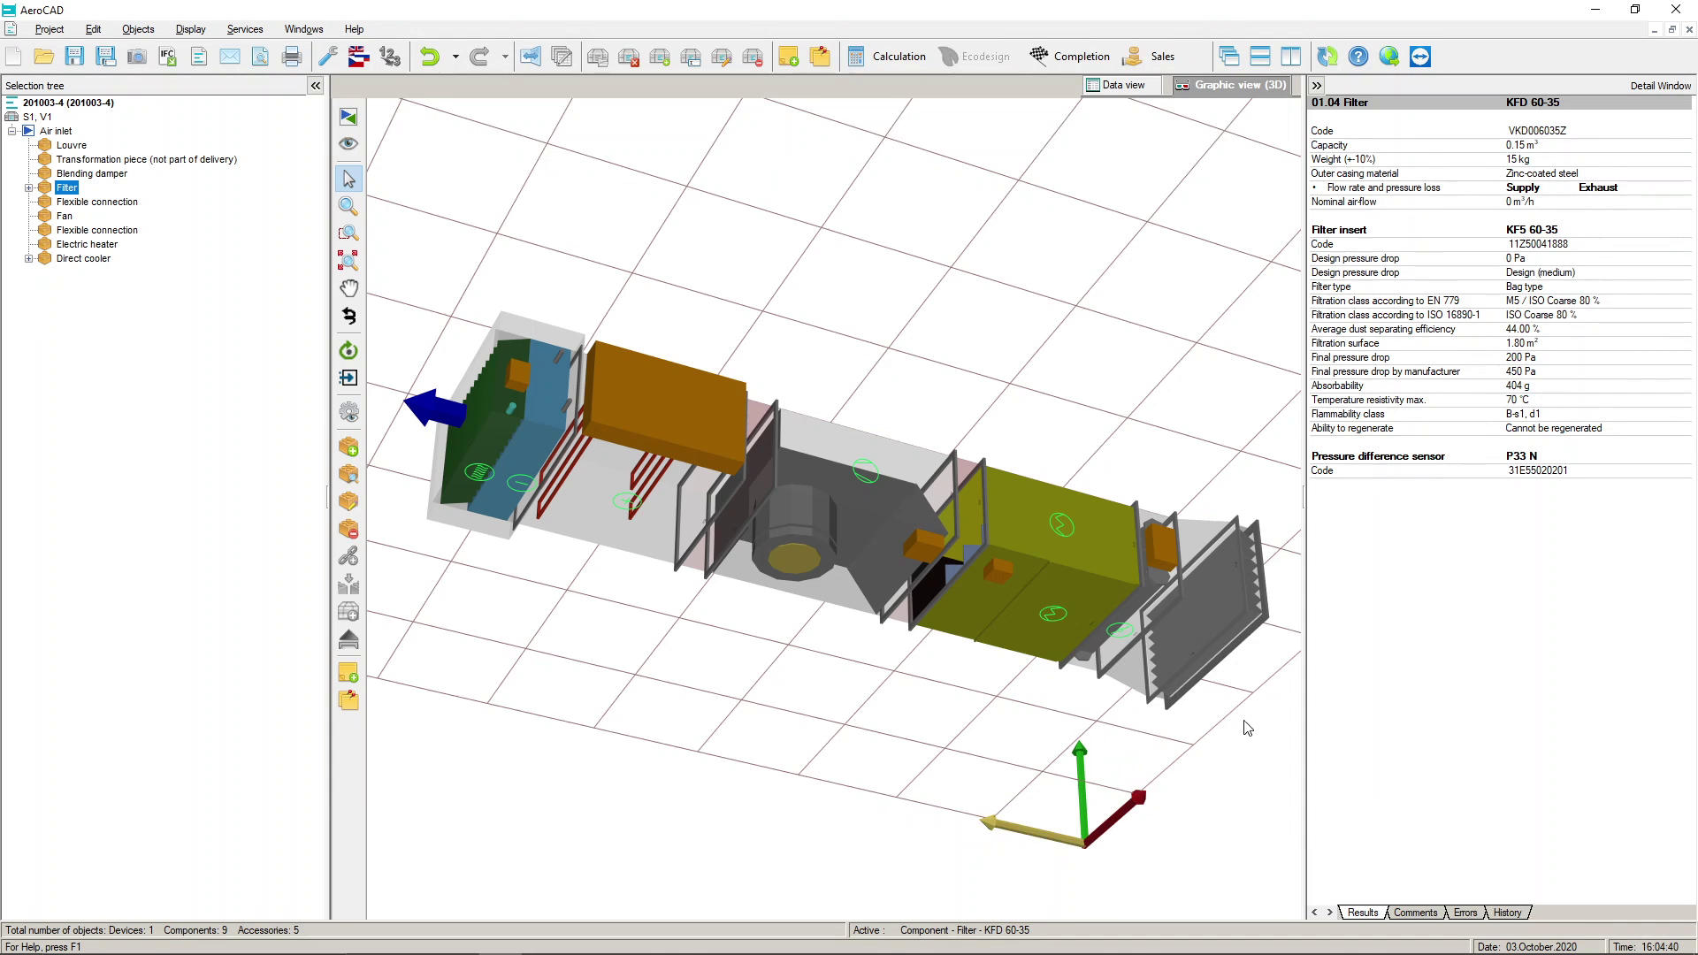
- Start adding a new component to device S1, V1, list all components and open the Roof fans subgroup
{"action": "left_click", "coordinate": [651, 249]}
{"action": "right_click", "coordinate": [650, 248]}
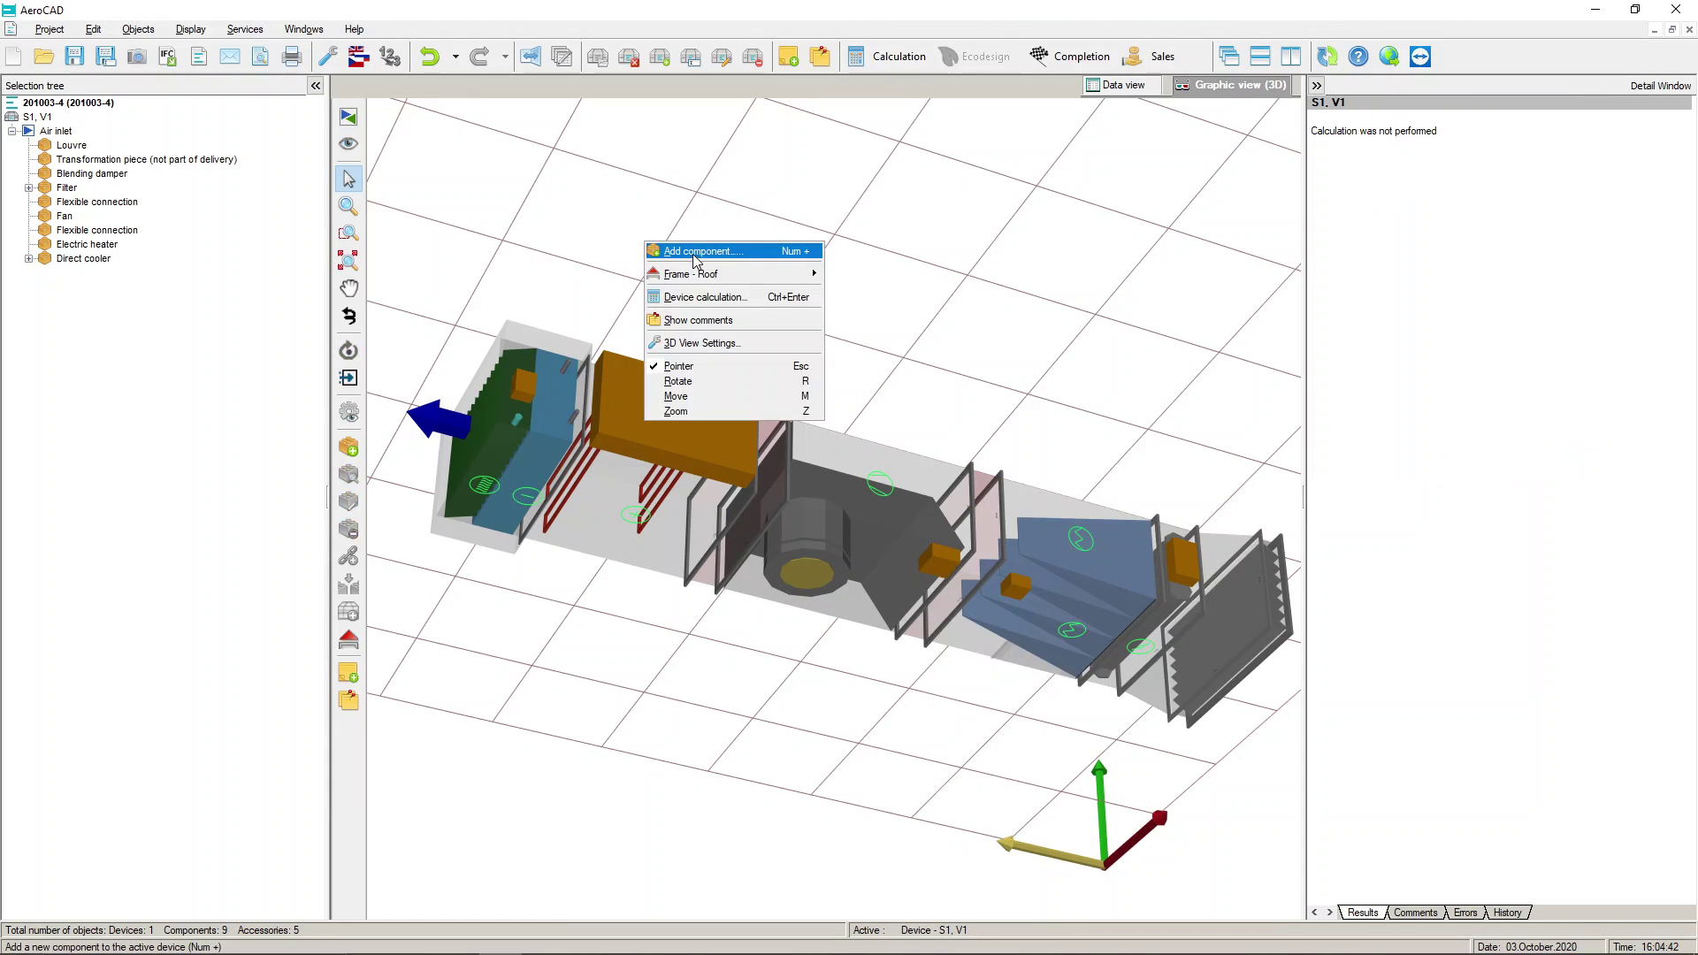
{"action": "left_click", "coordinate": [735, 253]}
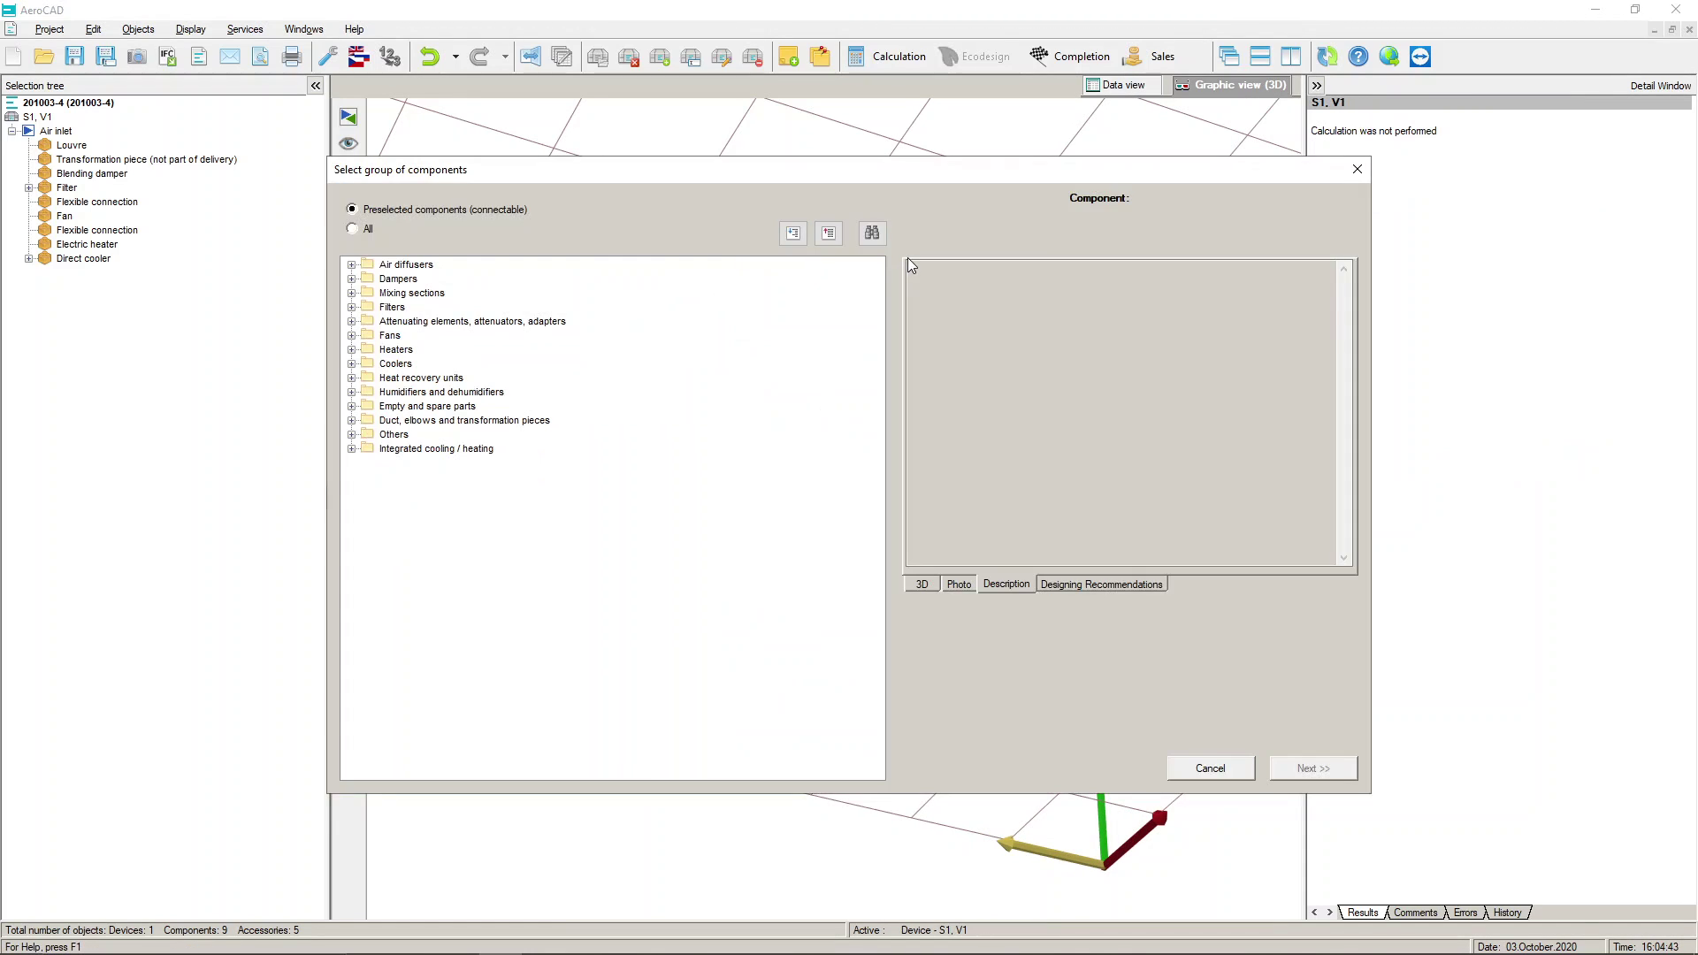
{"action": "left_click", "coordinate": [353, 229]}
{"action": "left_click", "coordinate": [801, 519]}
{"action": "left_click", "coordinate": [352, 336]}
{"action": "left_click", "coordinate": [370, 379]}
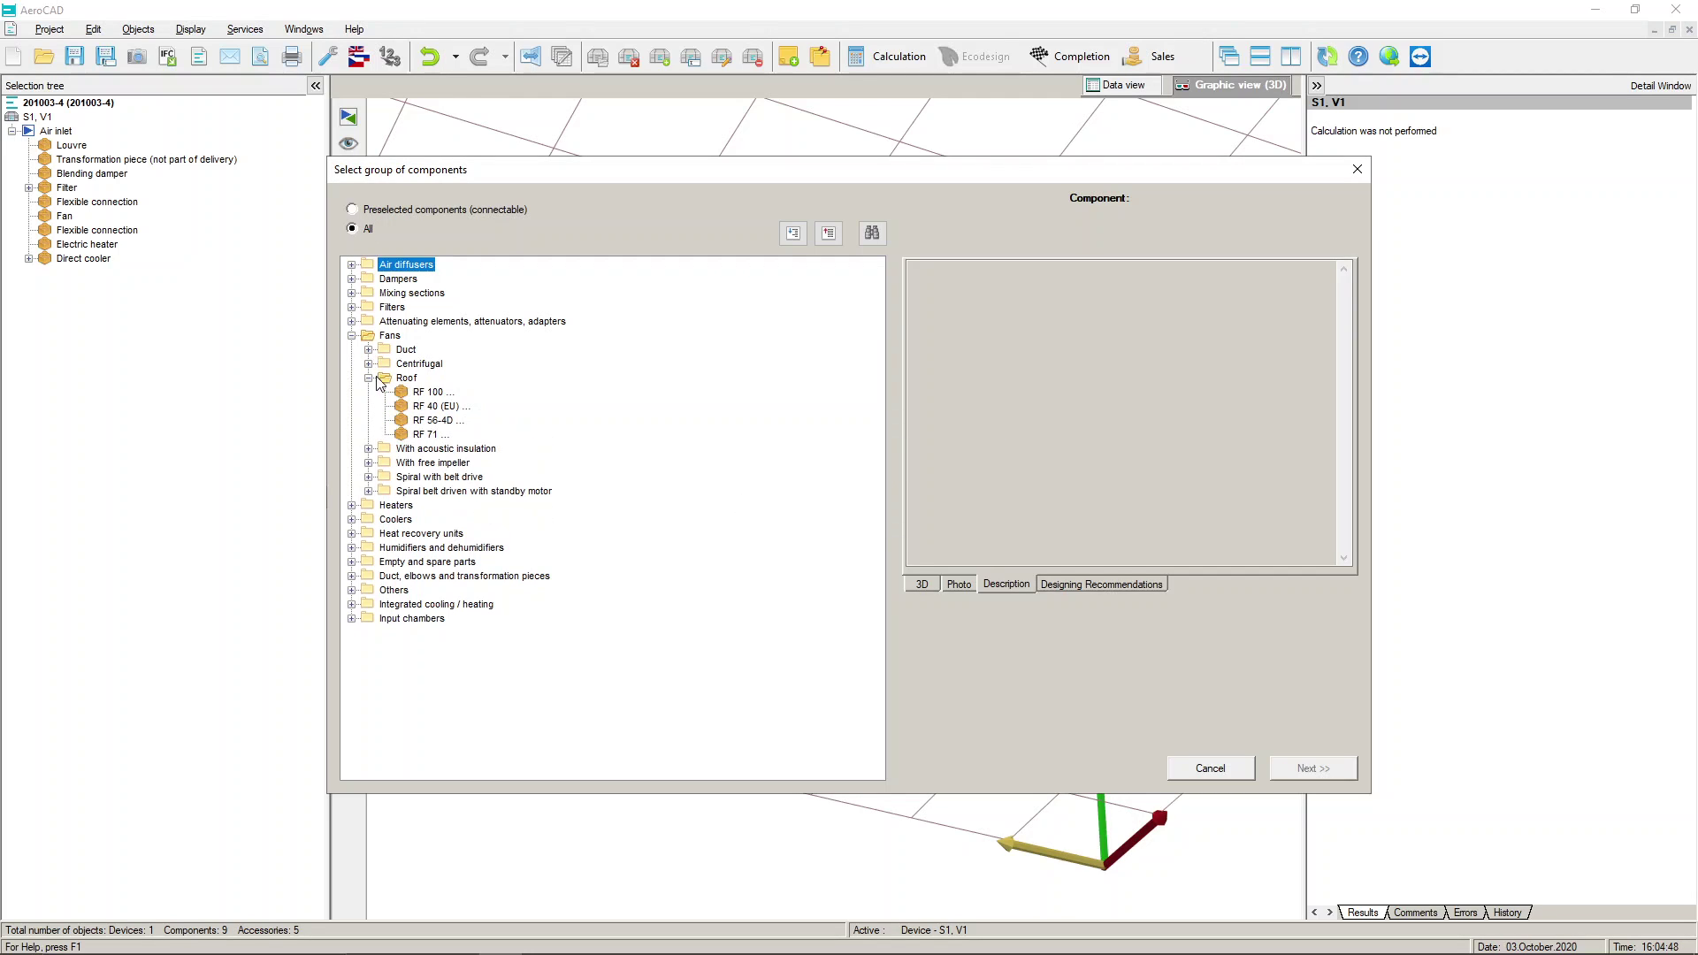
- Select the RF 56-4D roof fan, examine its photo, description and 3D model, and proceed to its property definition
{"action": "left_click", "coordinate": [445, 421]}
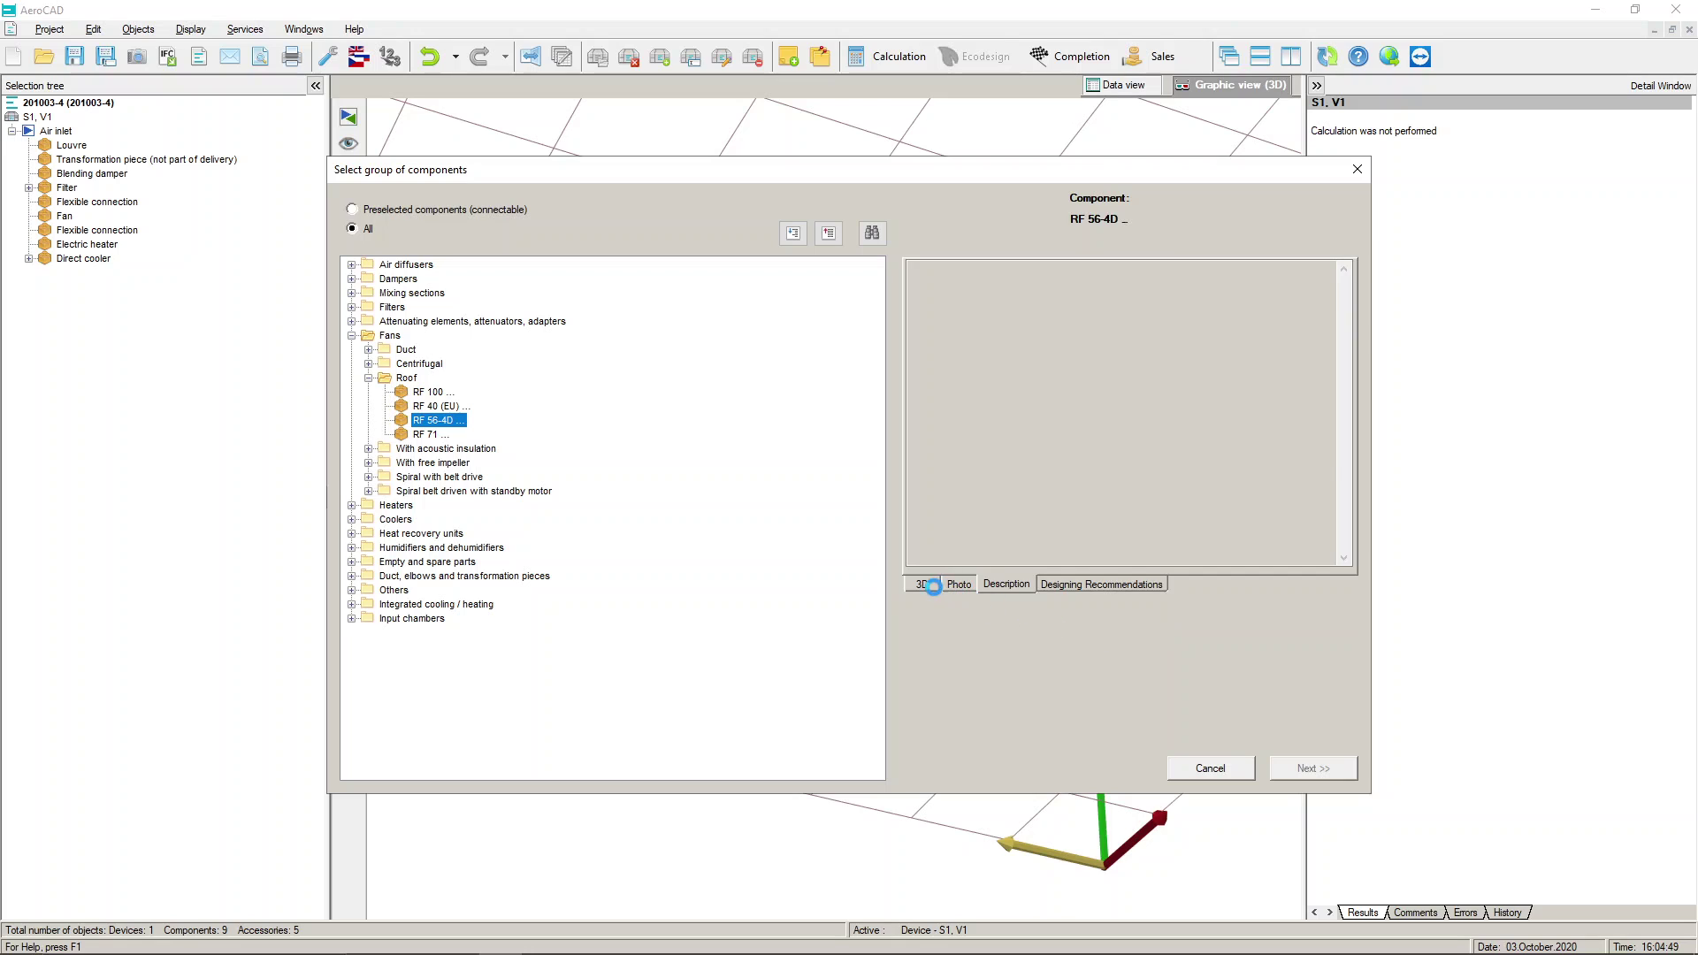
{"action": "left_click", "coordinate": [923, 585]}
{"action": "left_click", "coordinate": [964, 587]}
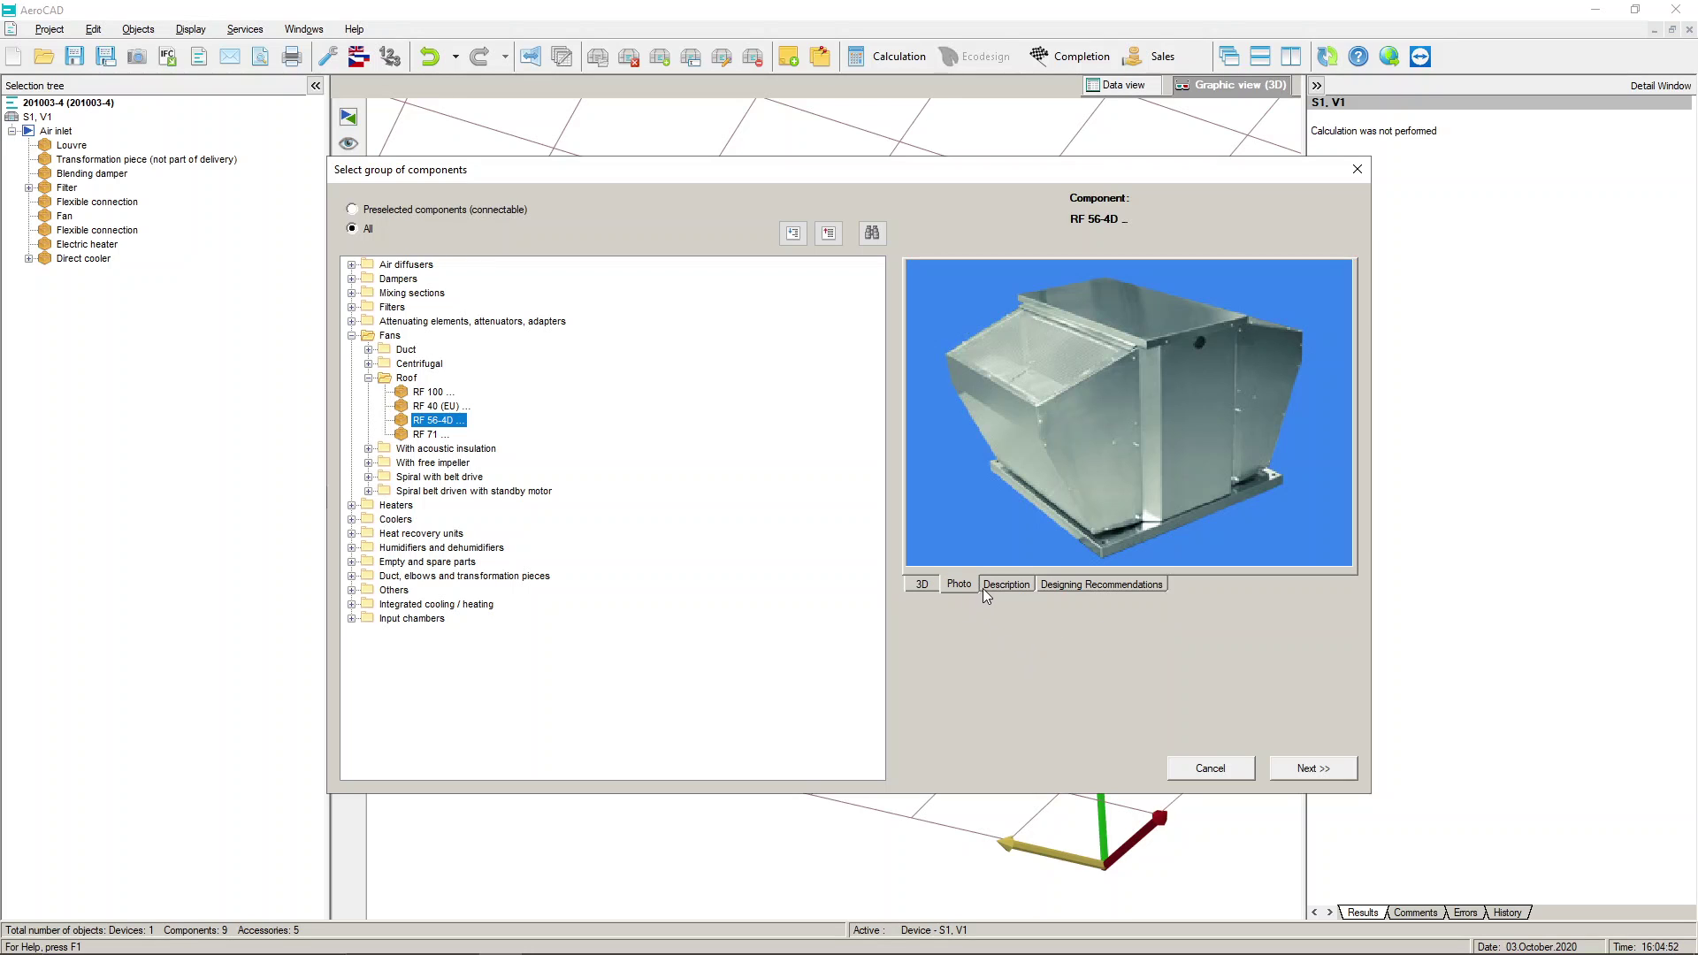
{"action": "left_click", "coordinate": [1007, 587]}
{"action": "left_click", "coordinate": [925, 586]}
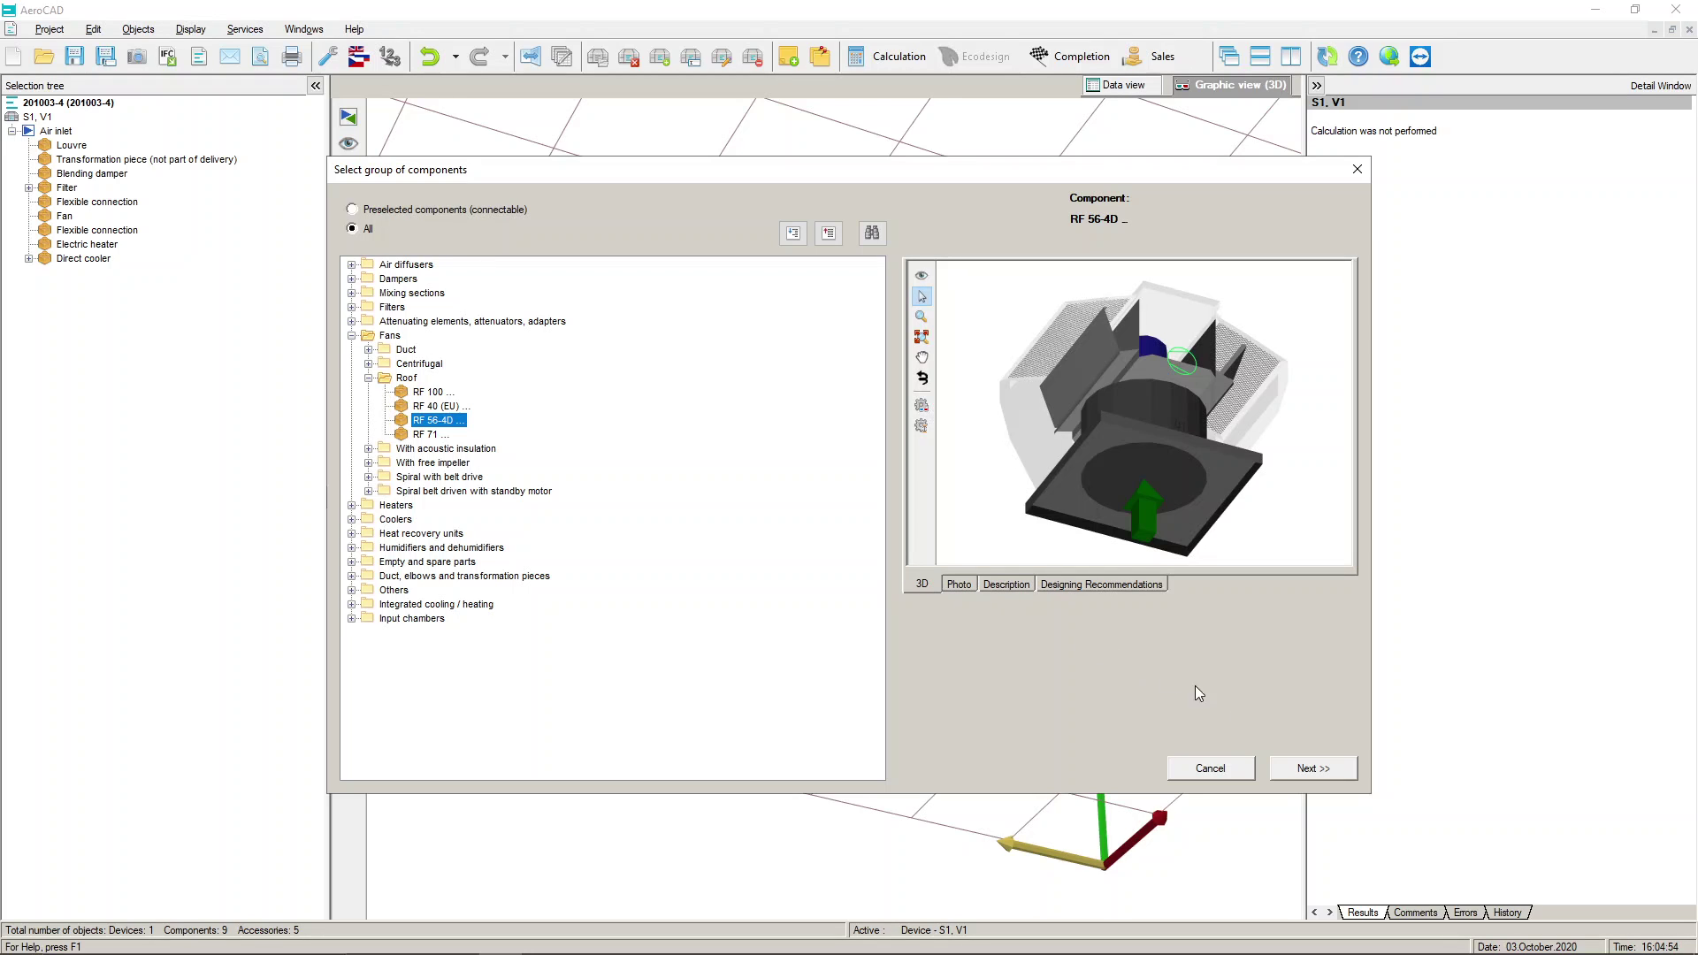
{"action": "left_click", "coordinate": [1313, 769]}
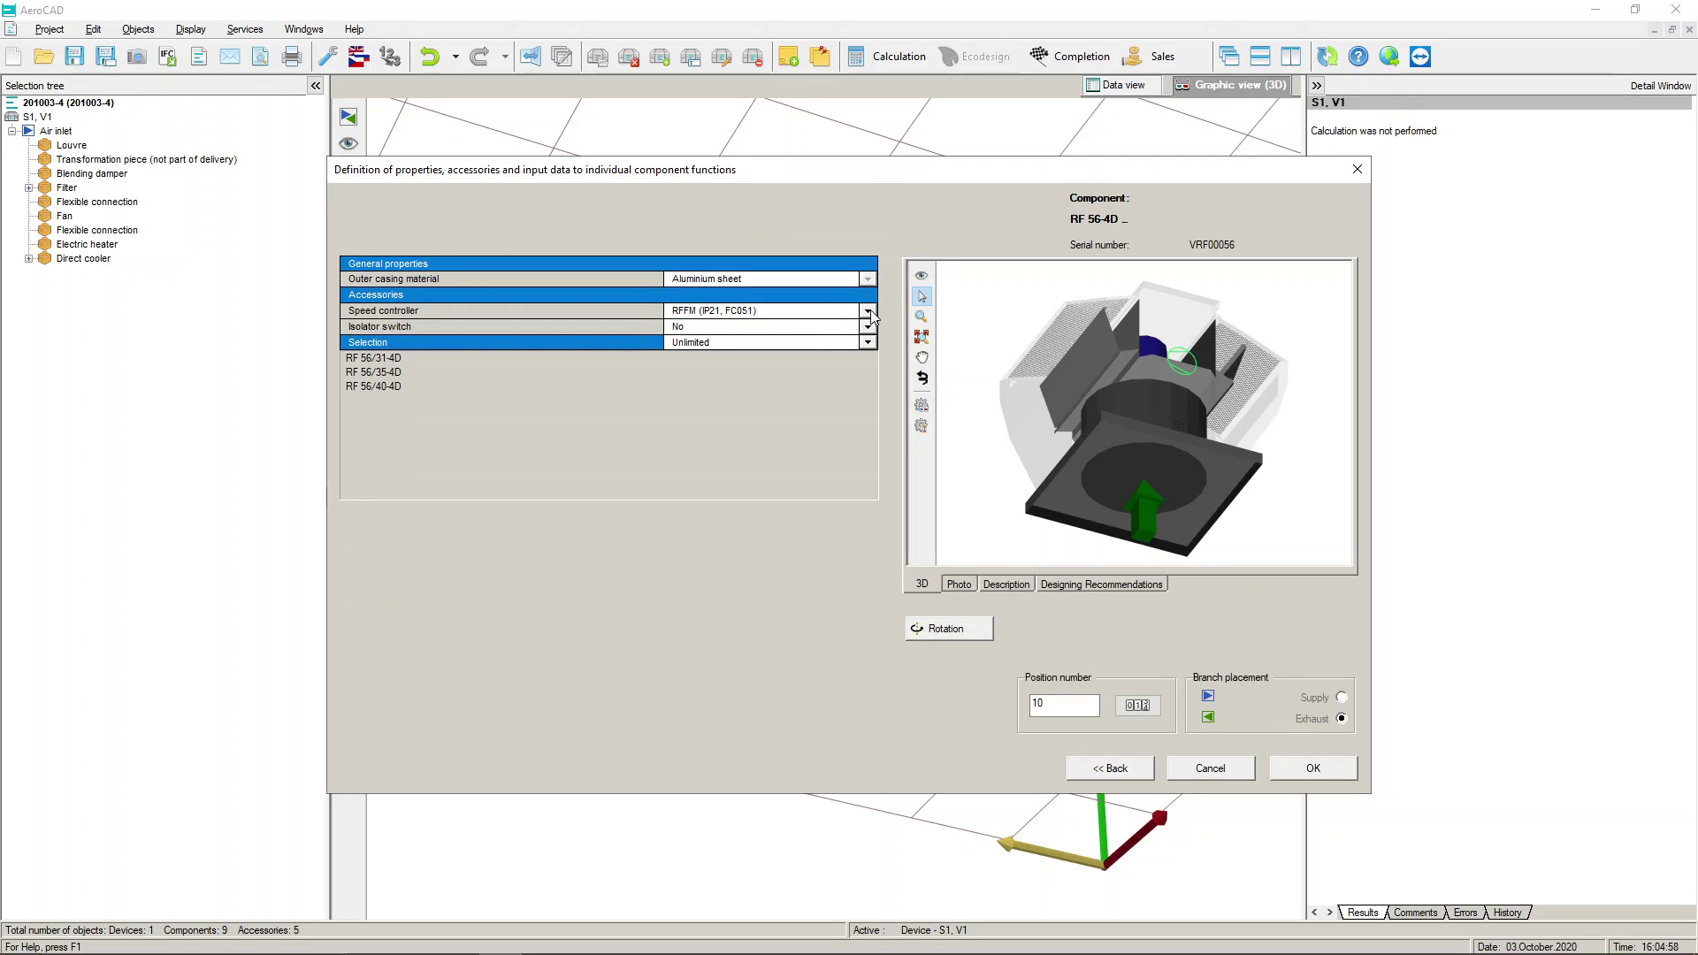
- Compare the RFFM speed controller options for the roof fan, and leave the selection without changing it
{"action": "left_click", "coordinate": [867, 310]}
{"action": "left_click", "coordinate": [576, 430]}
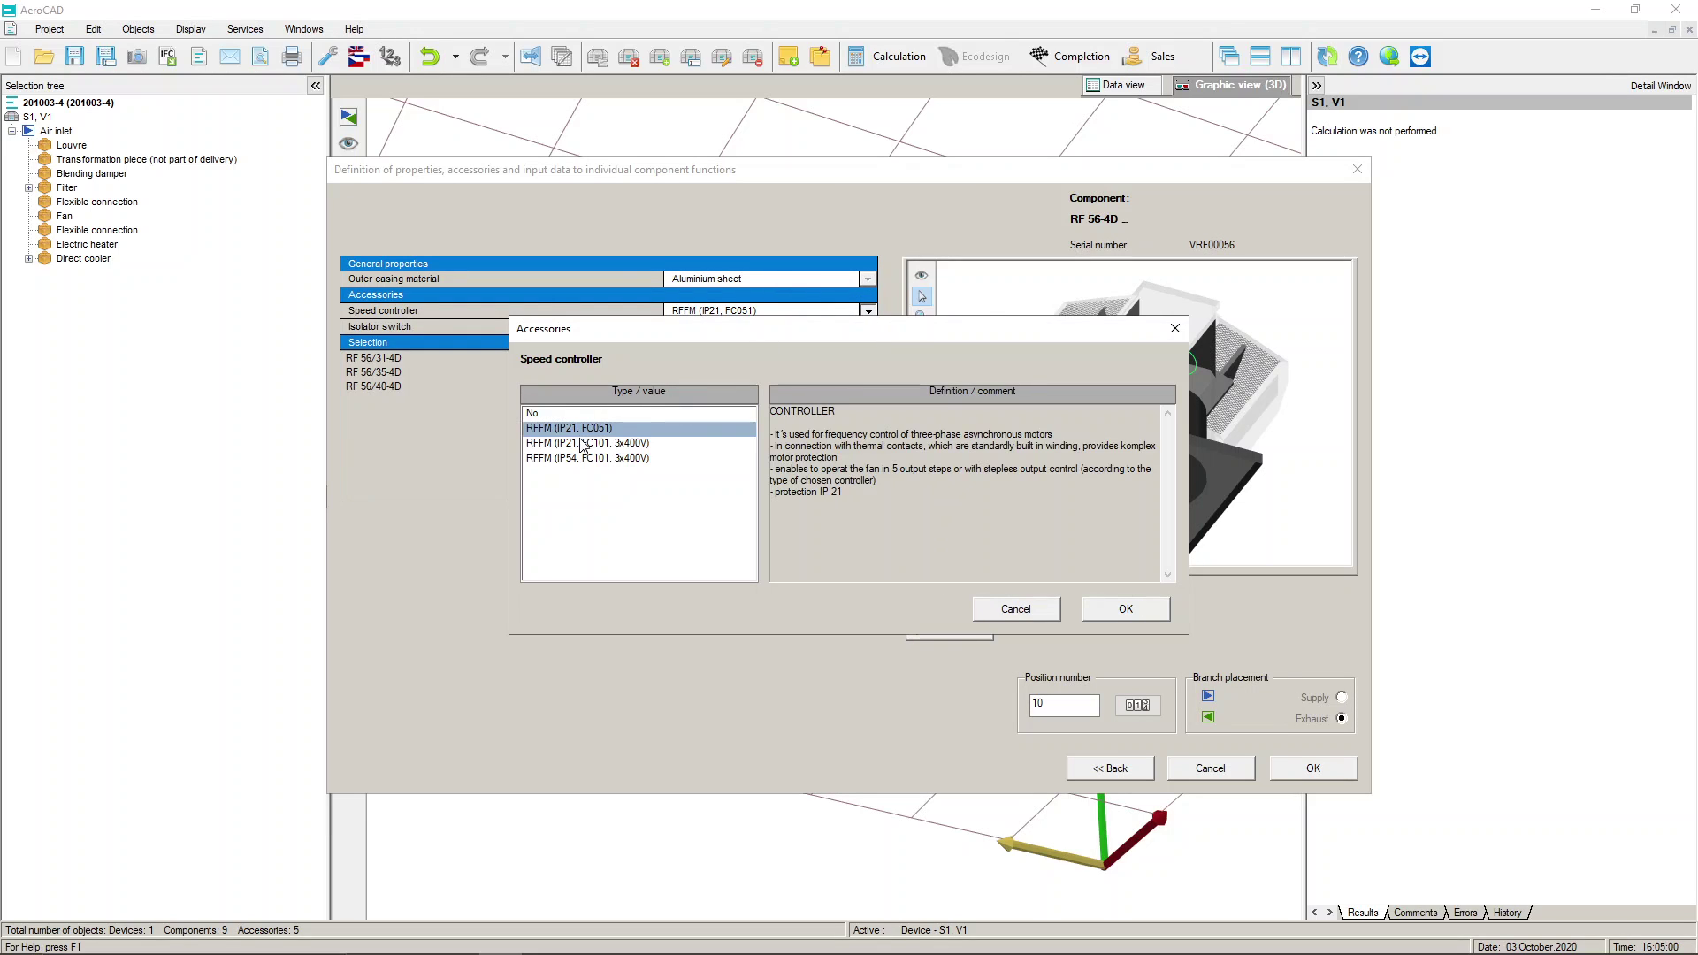
{"action": "left_click", "coordinate": [580, 443]}
{"action": "left_click", "coordinate": [639, 460]}
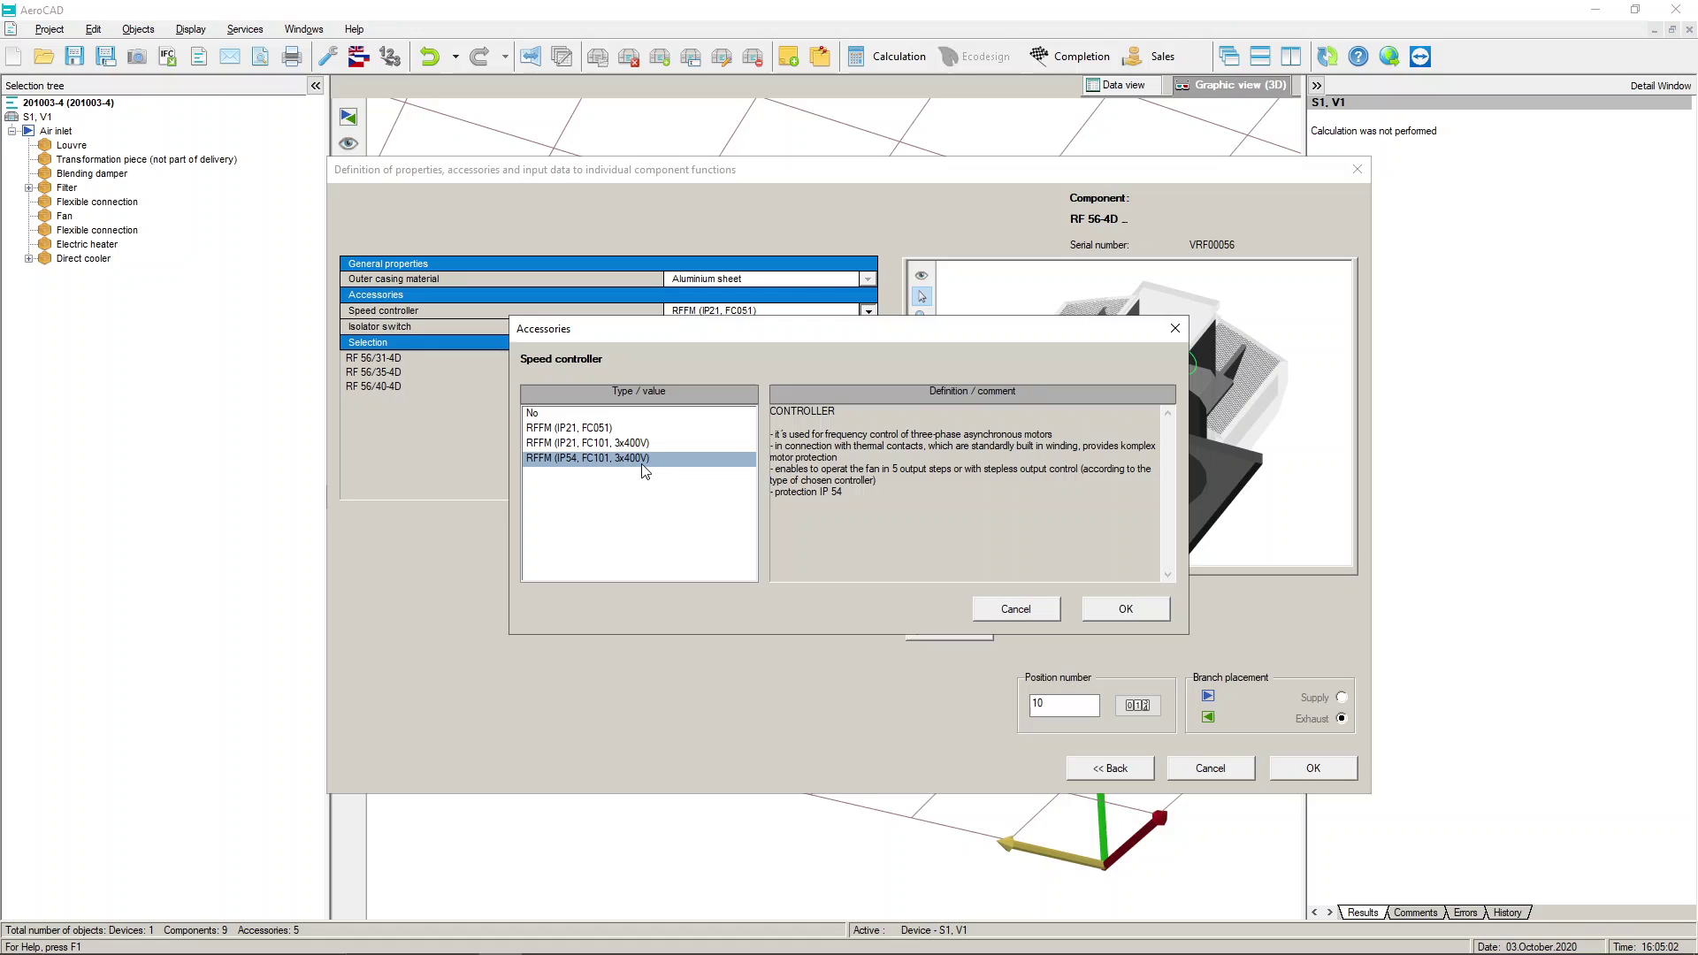
{"action": "left_click", "coordinate": [611, 430]}
{"action": "left_click", "coordinate": [1029, 612]}
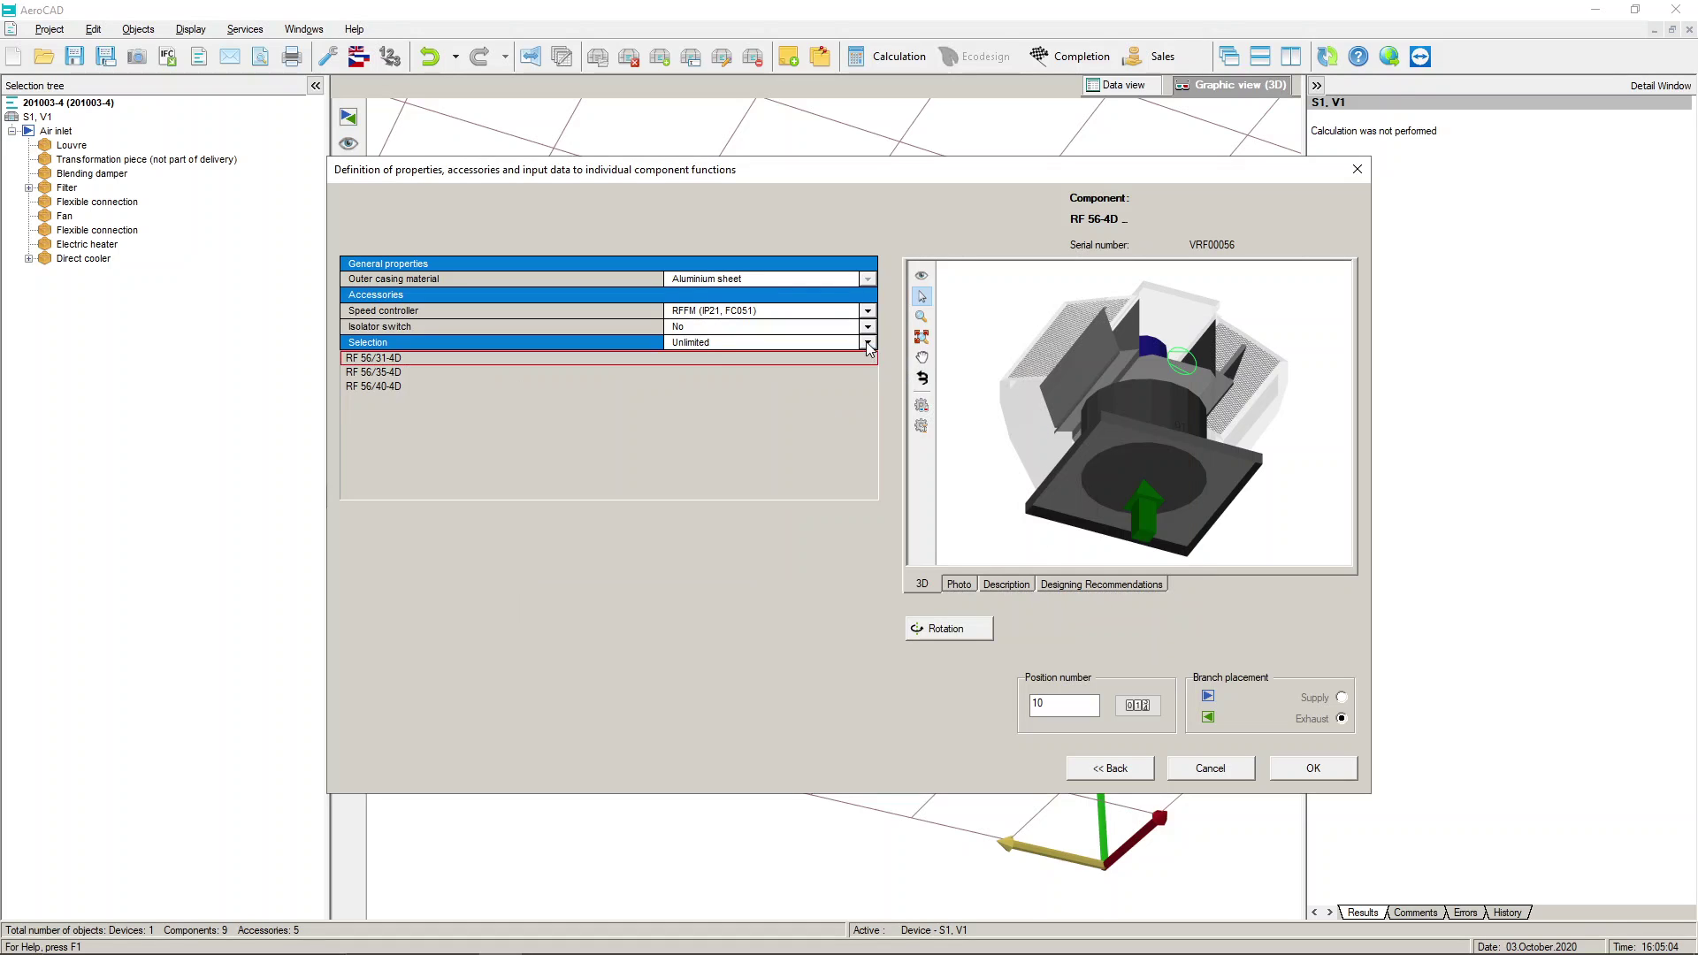
- Set the roof fan's isolator switch to XPSV
{"action": "left_click", "coordinate": [868, 326]}
{"action": "left_click", "coordinate": [584, 415]}
{"action": "left_click", "coordinate": [599, 430]}
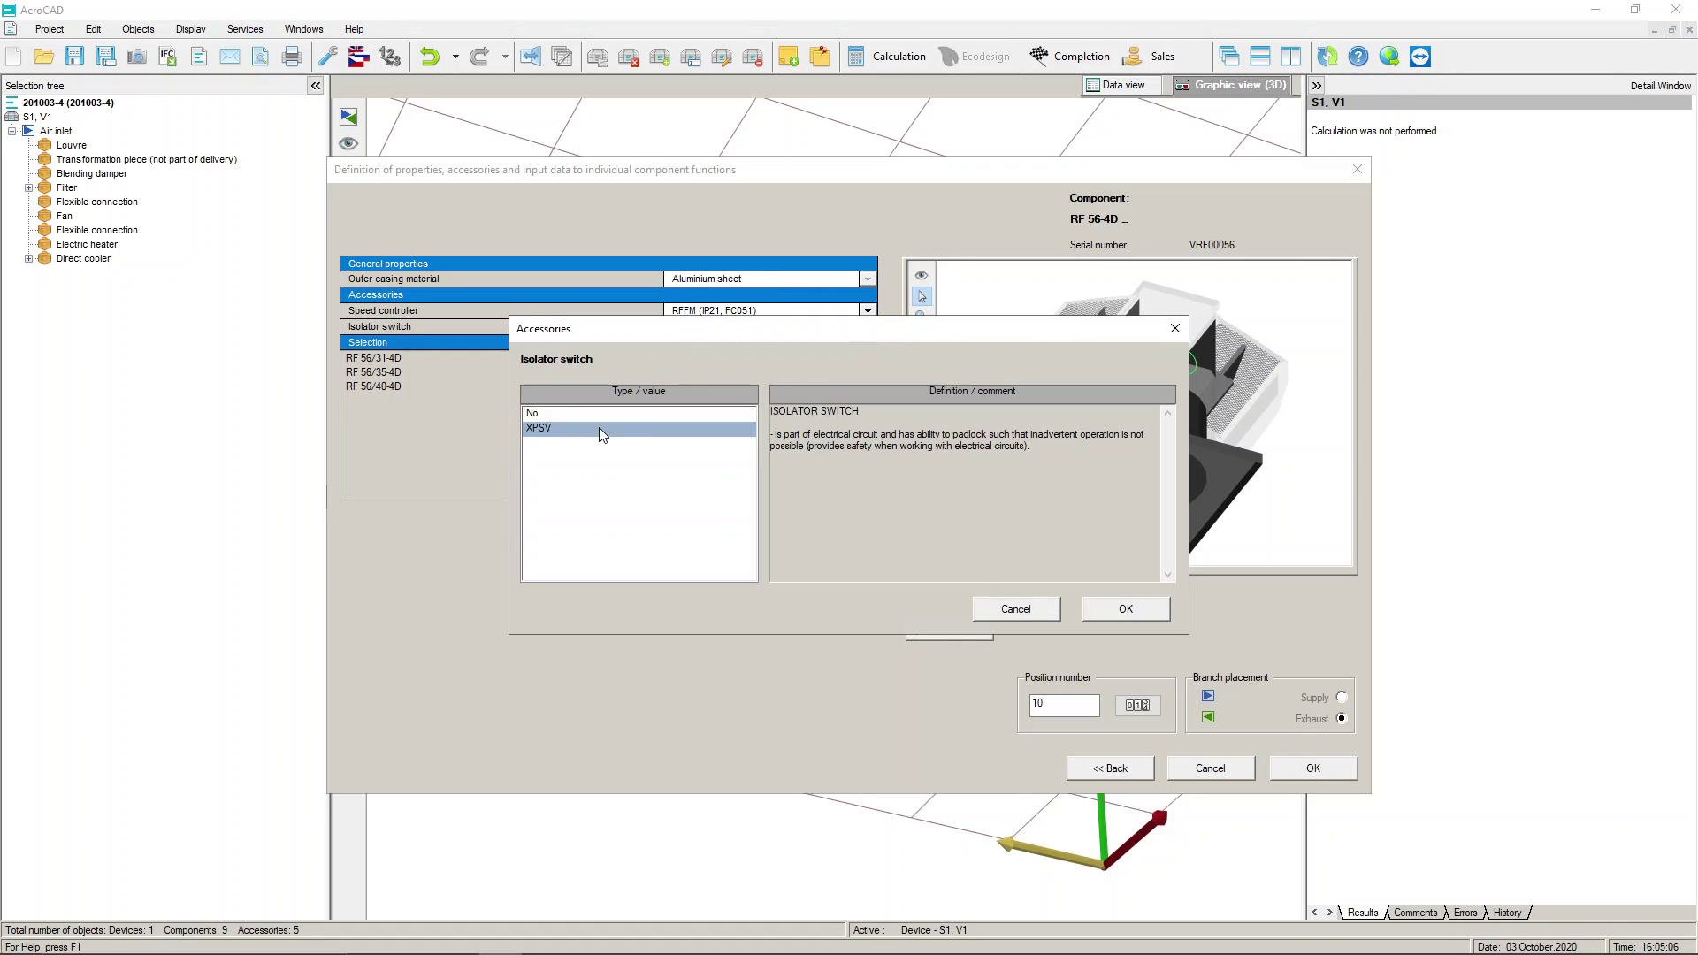
{"action": "left_click", "coordinate": [1093, 611]}
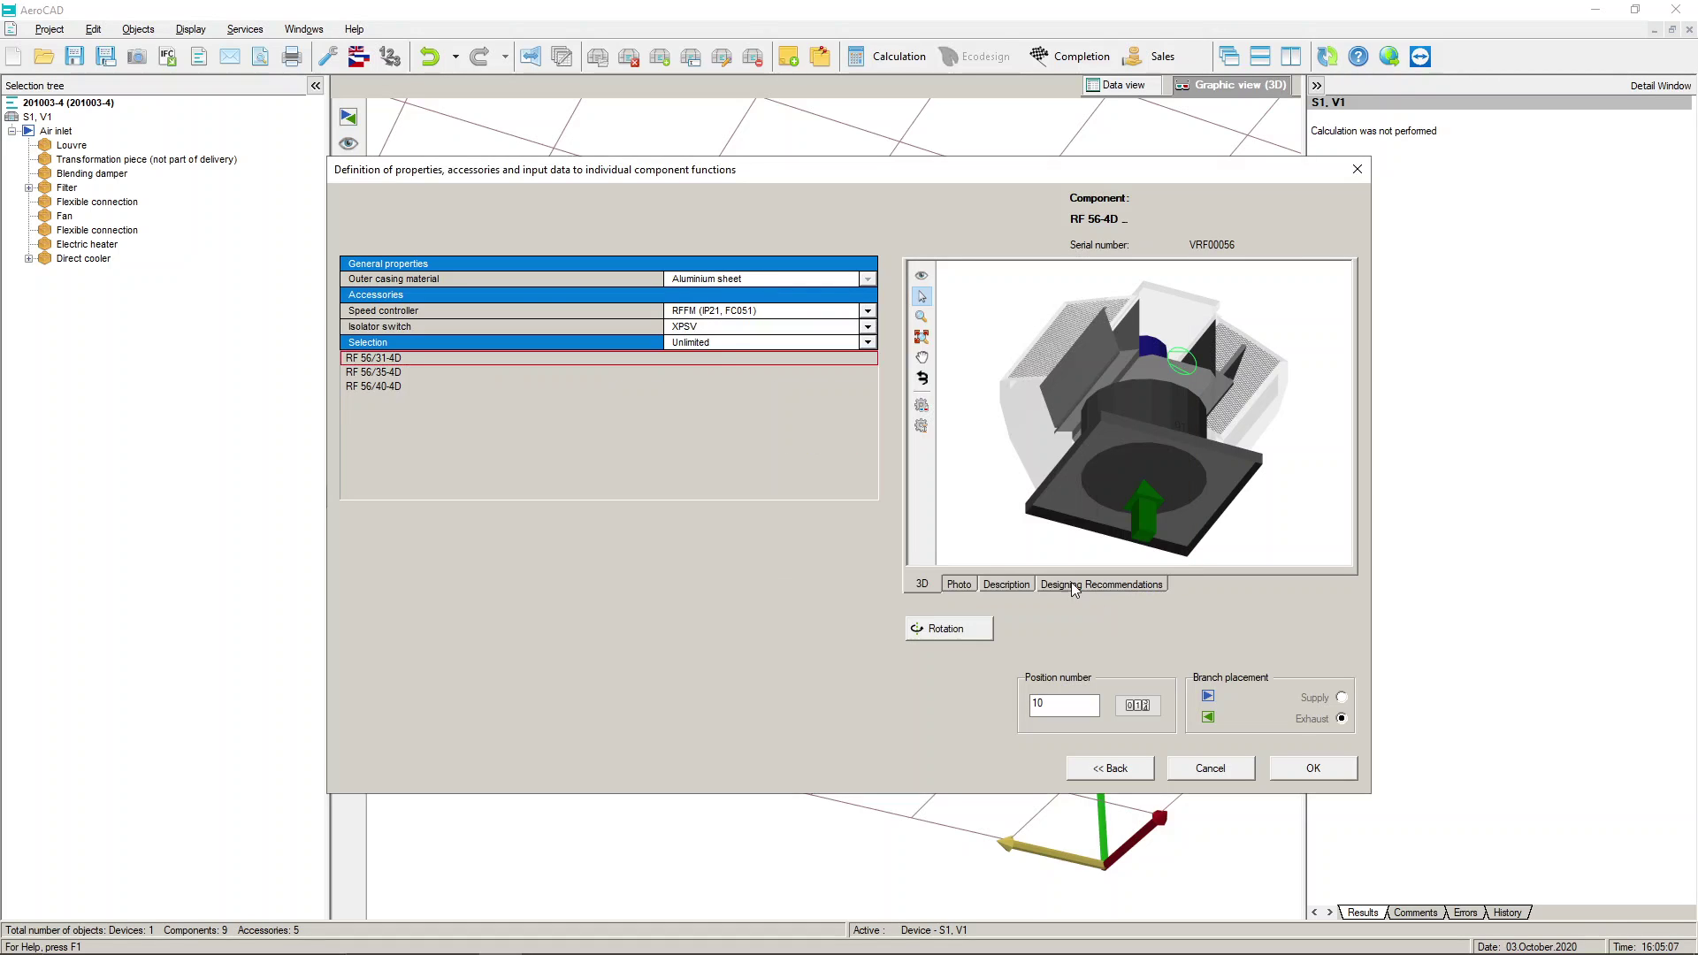
- Examine the roof fan's selection limitation options, including supply voltage, control type, poles, impeller diameter, temperature and thermal protection, and leave without limiting the selection
{"action": "left_click", "coordinate": [869, 349]}
{"action": "left_click", "coordinate": [988, 378]}
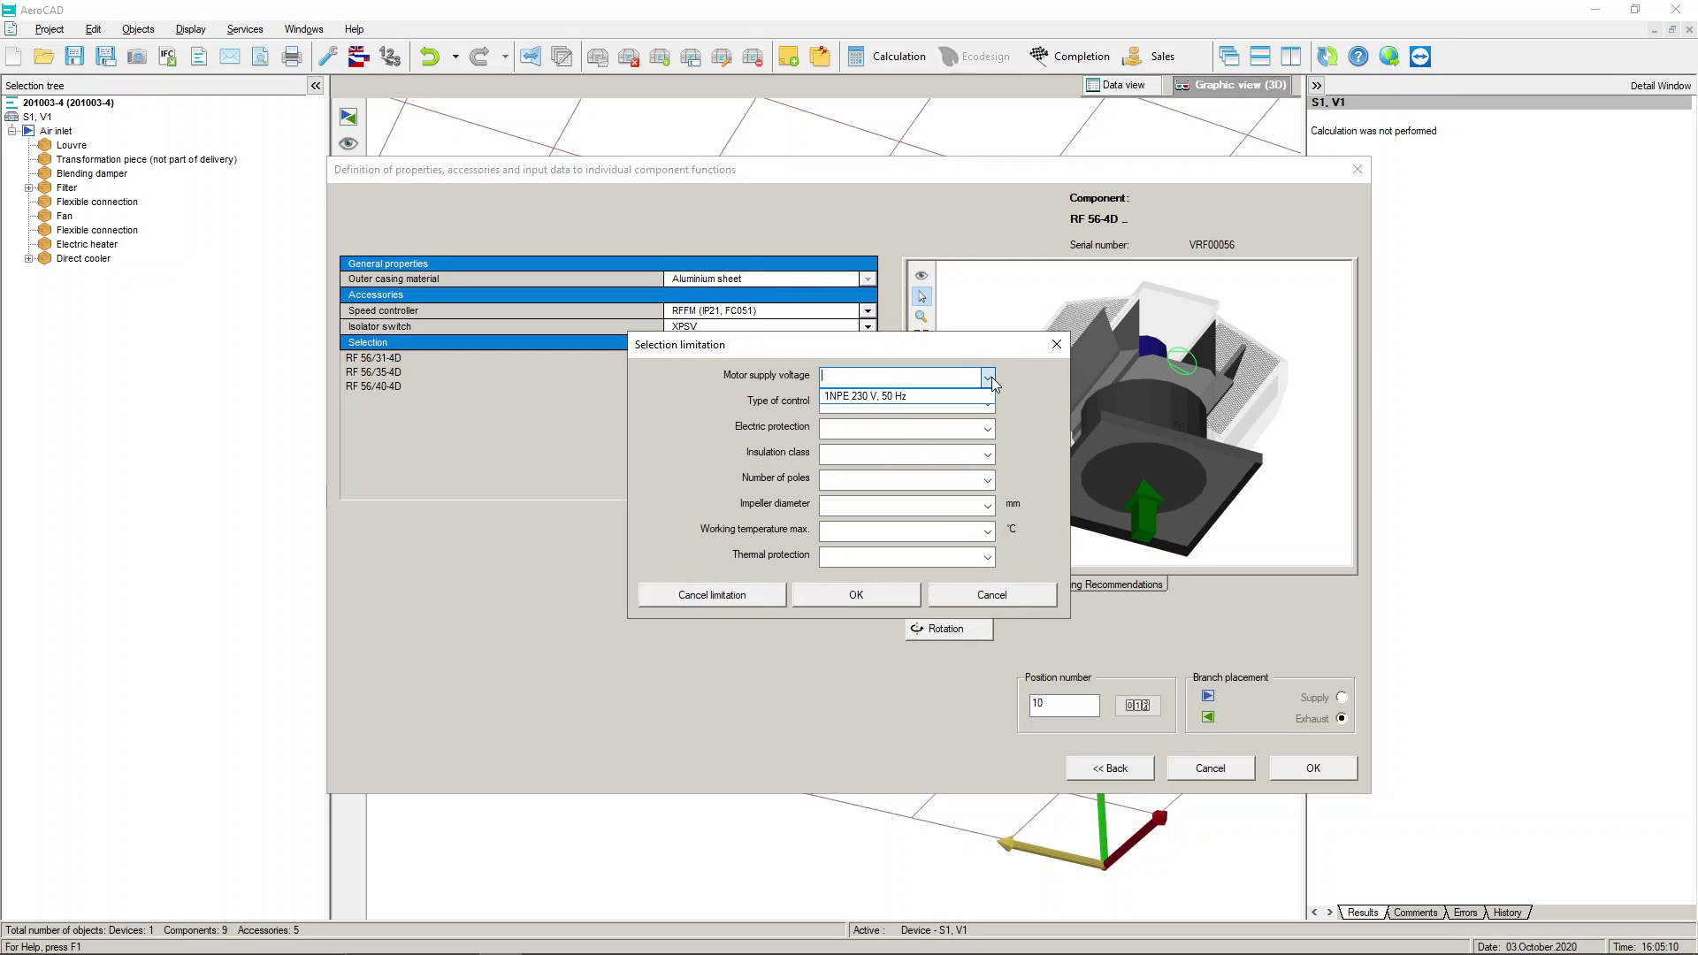
{"action": "left_click", "coordinate": [1020, 407]}
{"action": "left_click", "coordinate": [988, 403]}
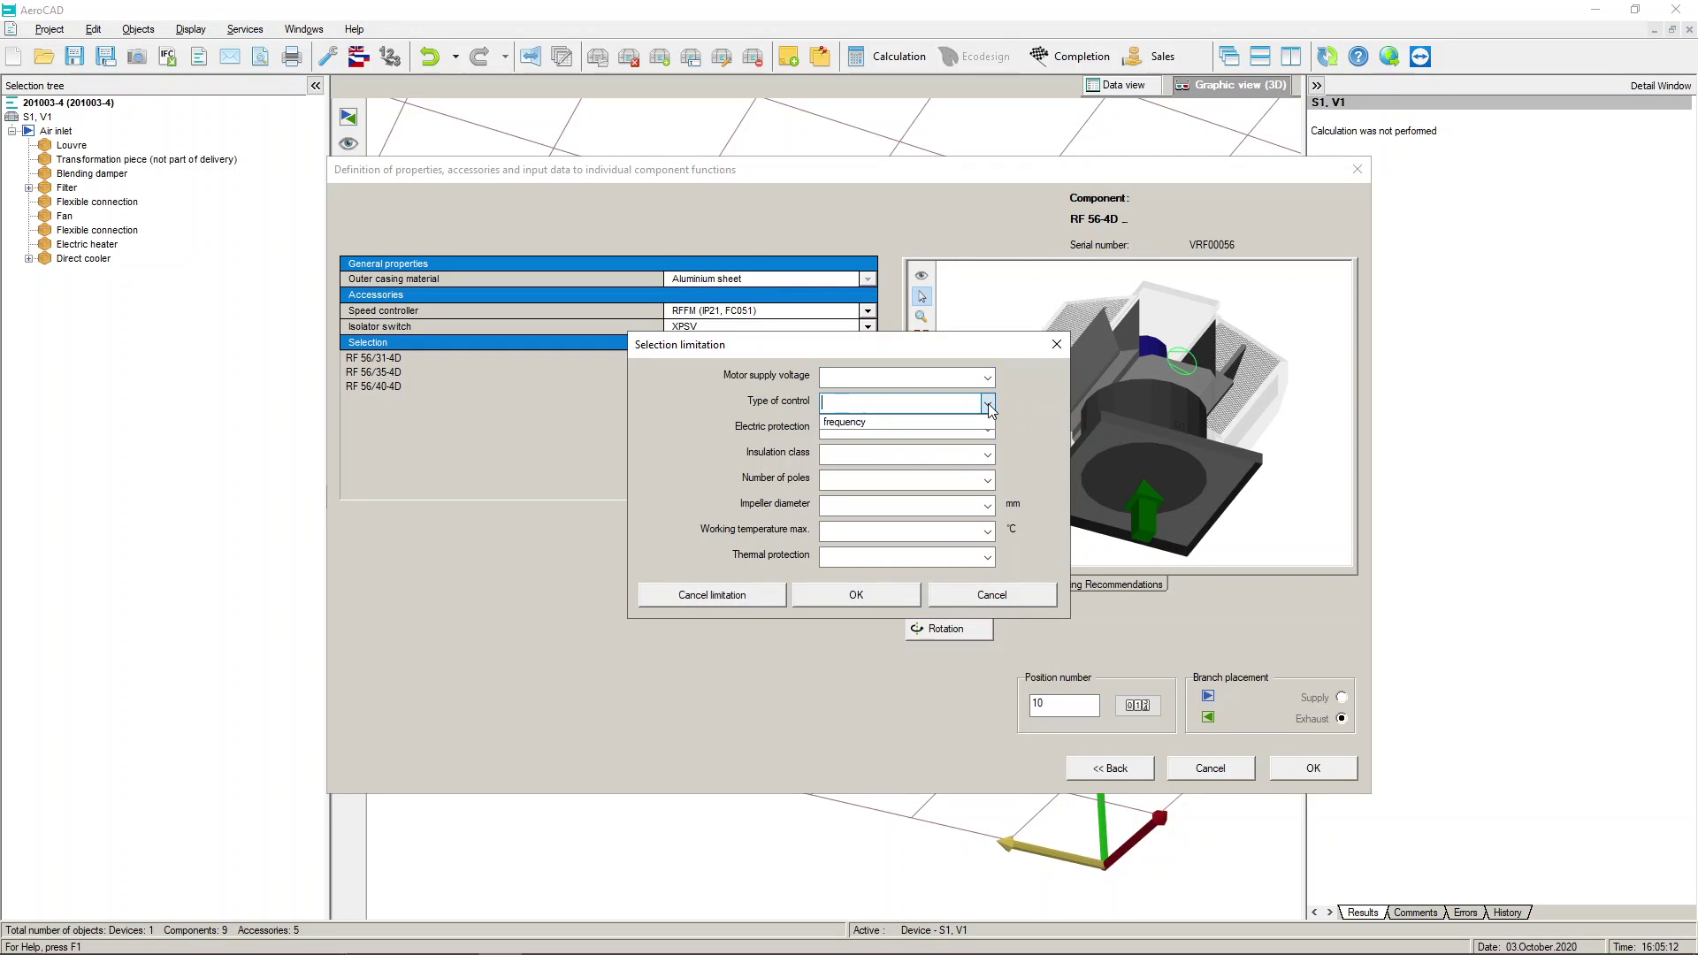
{"action": "left_click", "coordinate": [1035, 434]}
{"action": "left_click", "coordinate": [988, 481]}
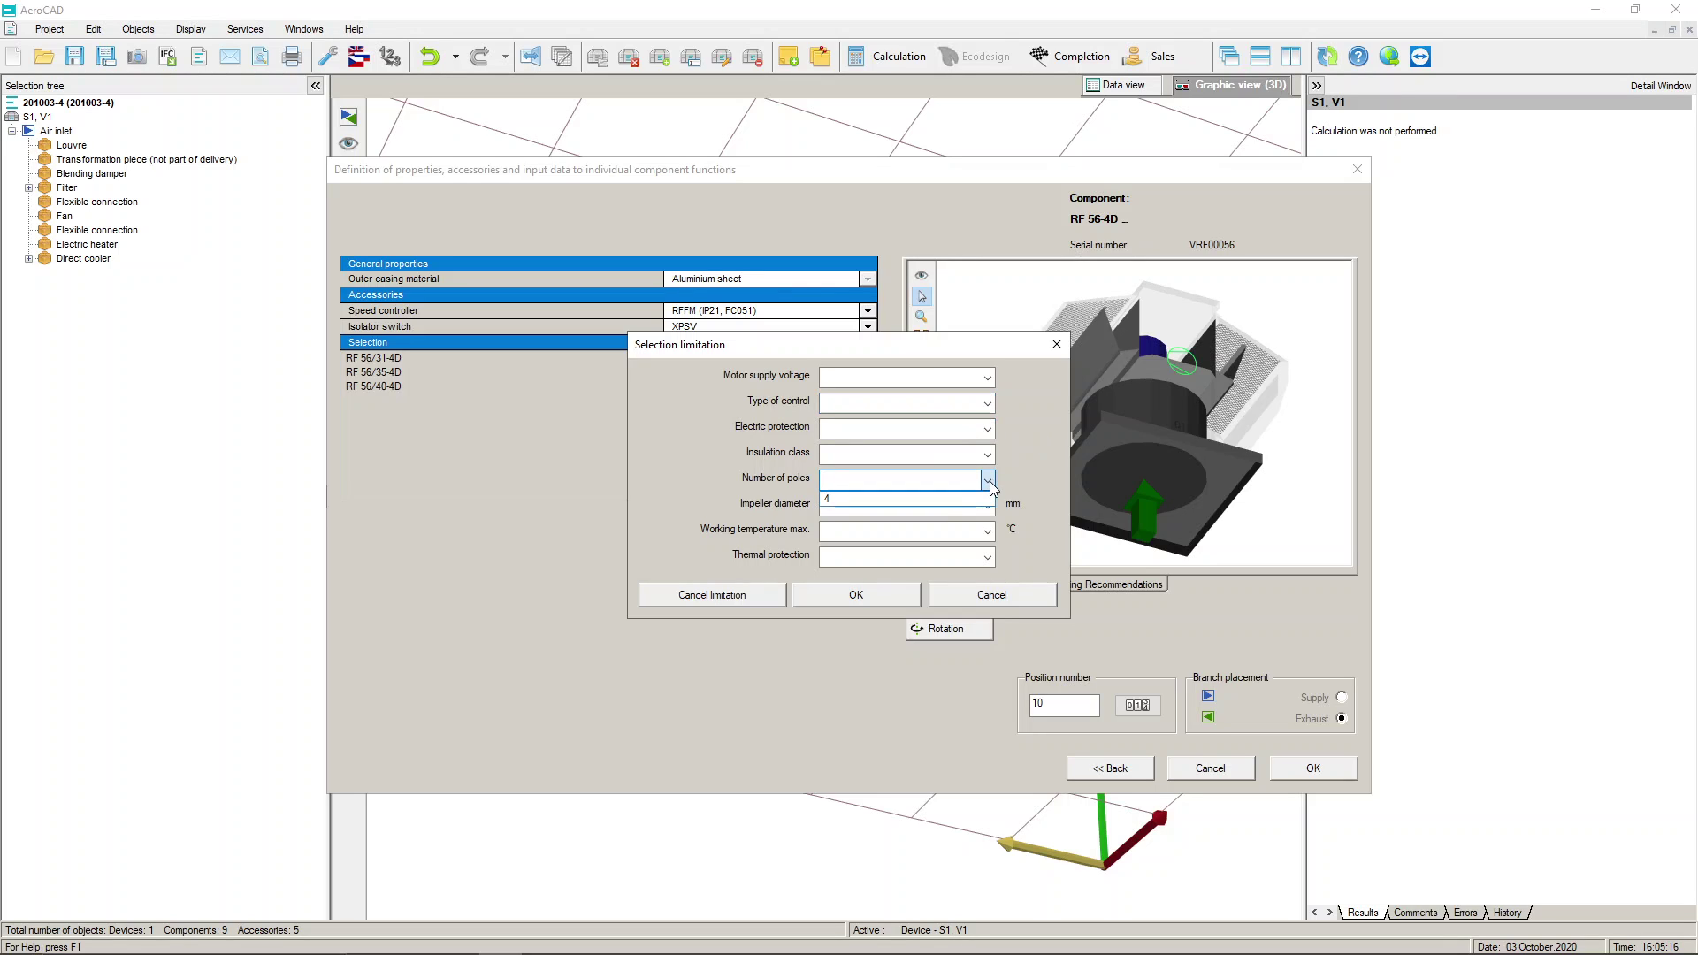
{"action": "left_click", "coordinate": [1041, 522]}
{"action": "left_click", "coordinate": [988, 505]}
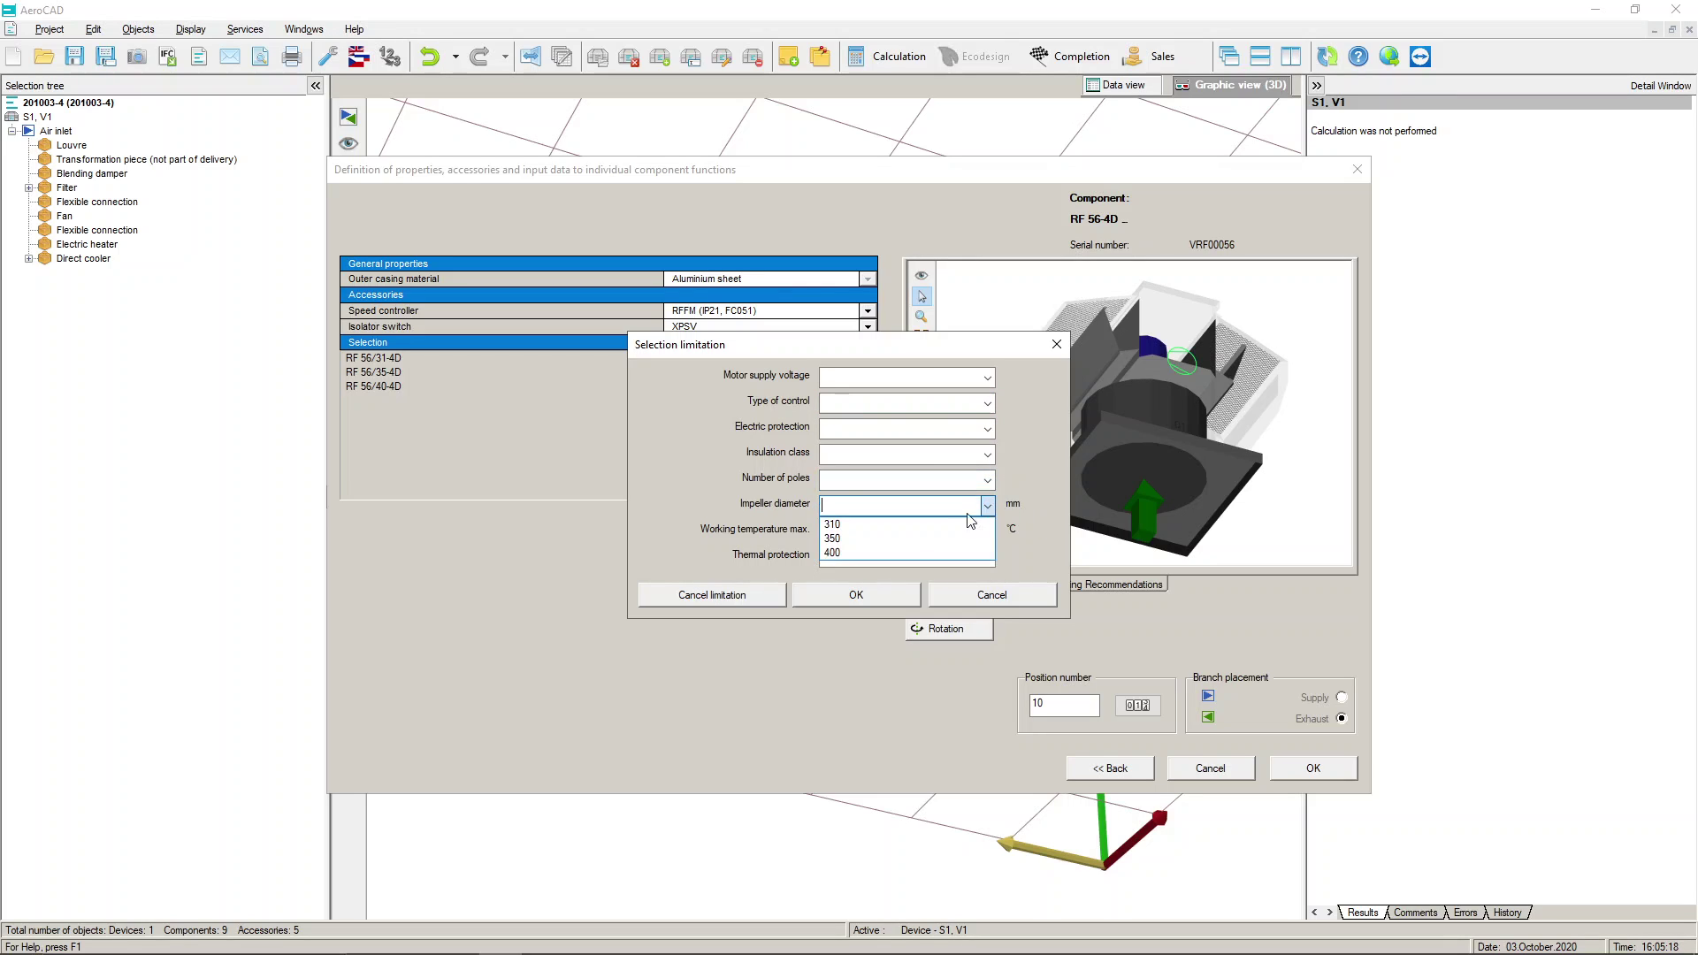
{"action": "left_click", "coordinate": [1027, 516]}
{"action": "left_click", "coordinate": [988, 531]}
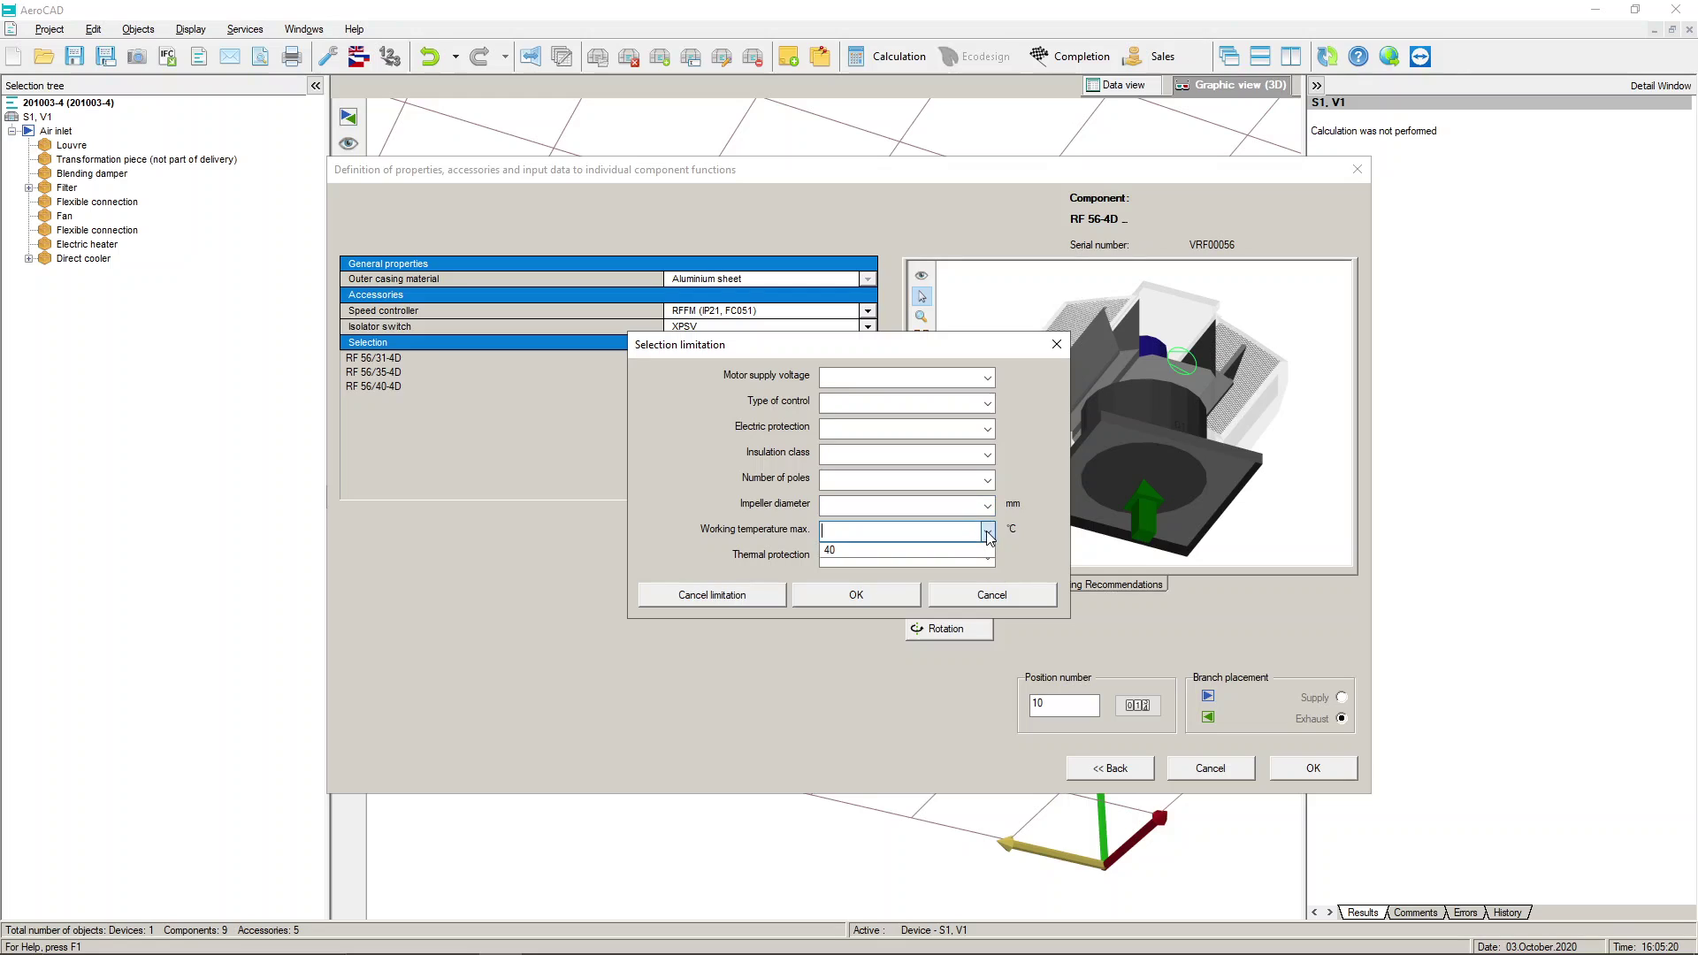
{"action": "left_click", "coordinate": [1023, 559]}
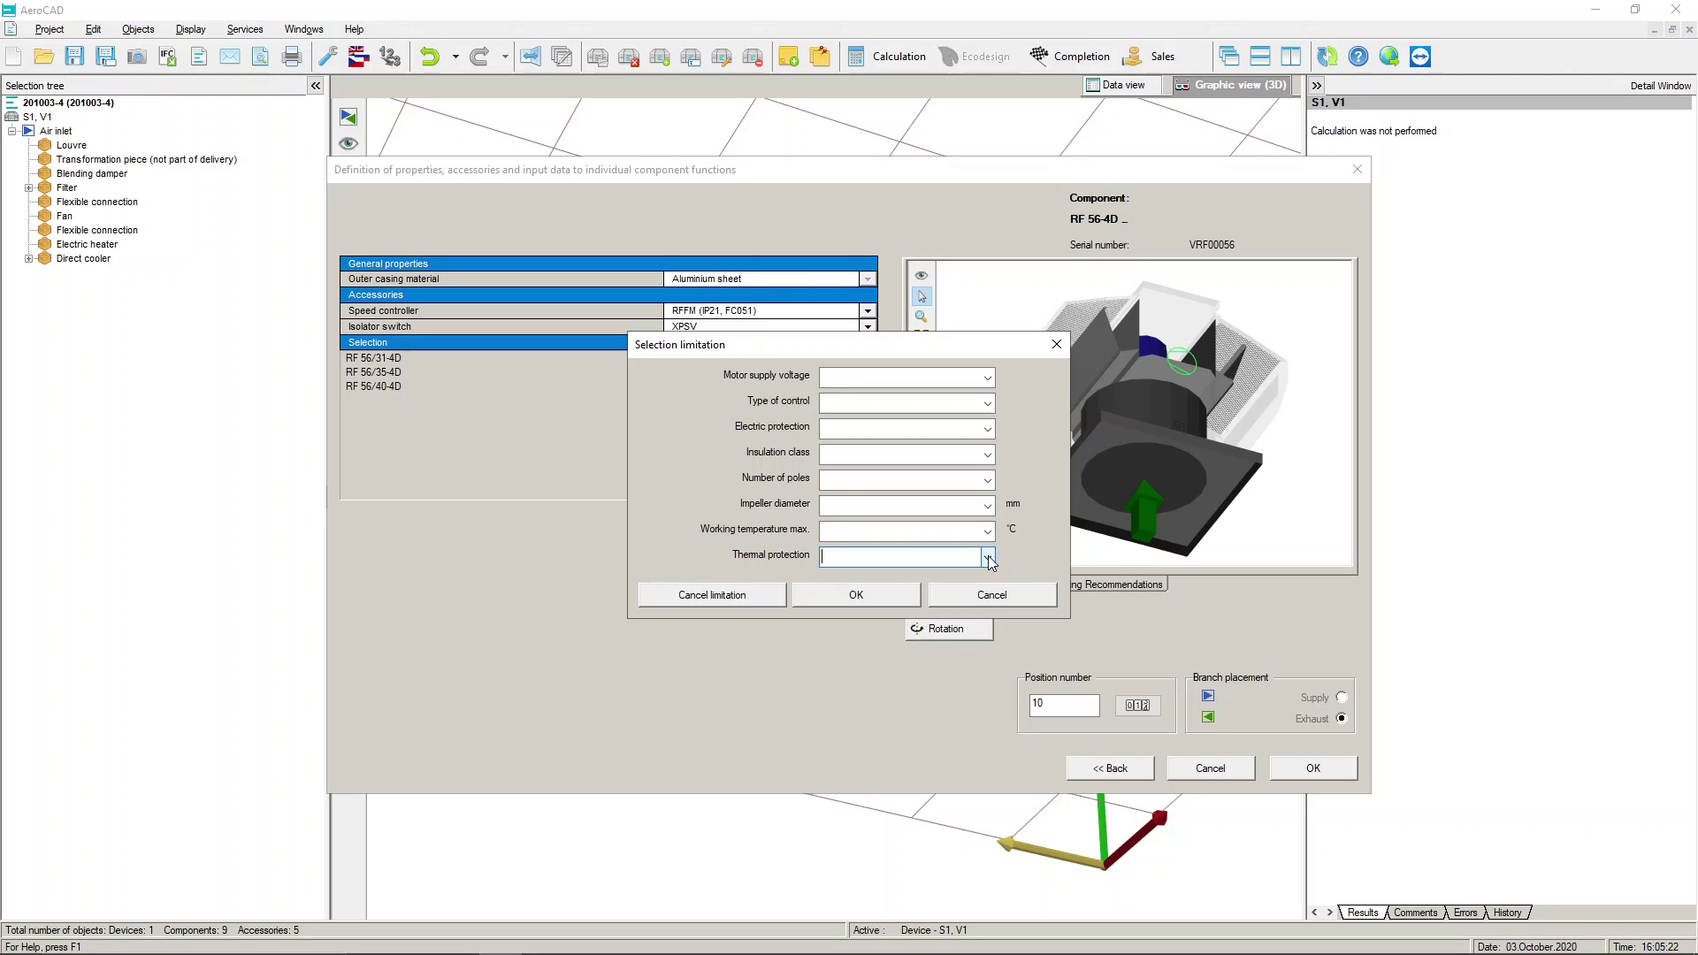
{"action": "left_click", "coordinate": [988, 556]}
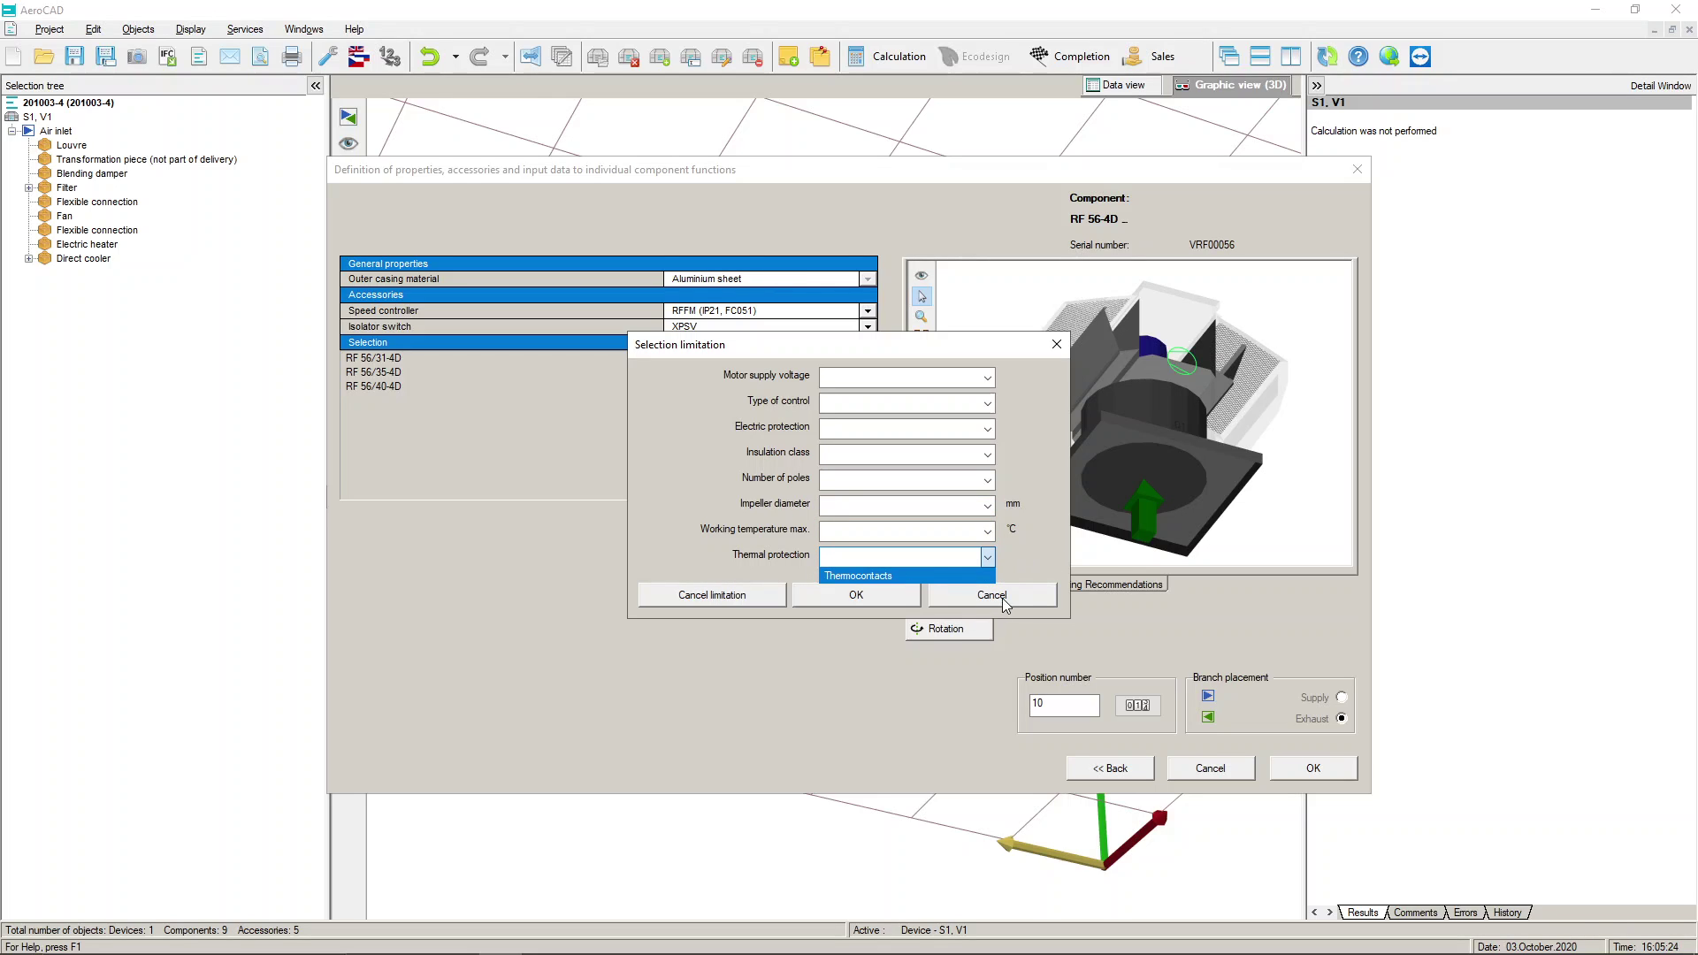
{"action": "left_click", "coordinate": [1019, 596]}
{"action": "left_click", "coordinate": [1022, 594]}
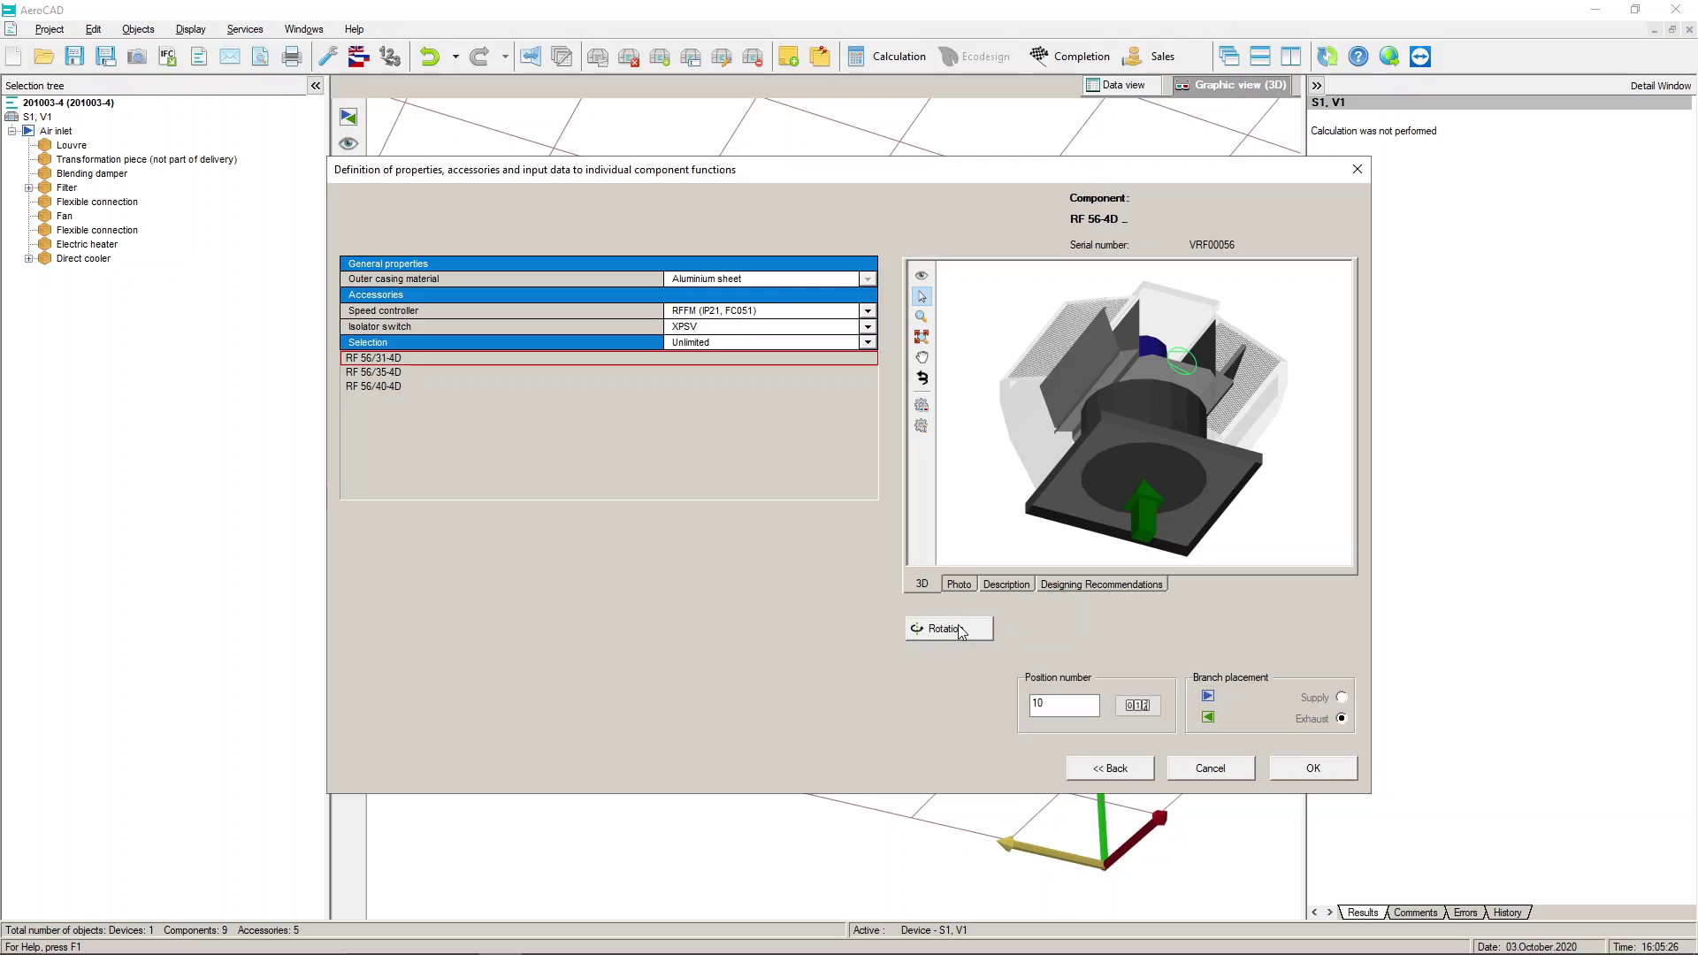
- Add the configured RF 56-4D fan to the exhaust branch and save the project as 201003-4, overwriting the existing file
{"action": "left_click", "coordinate": [1304, 773]}
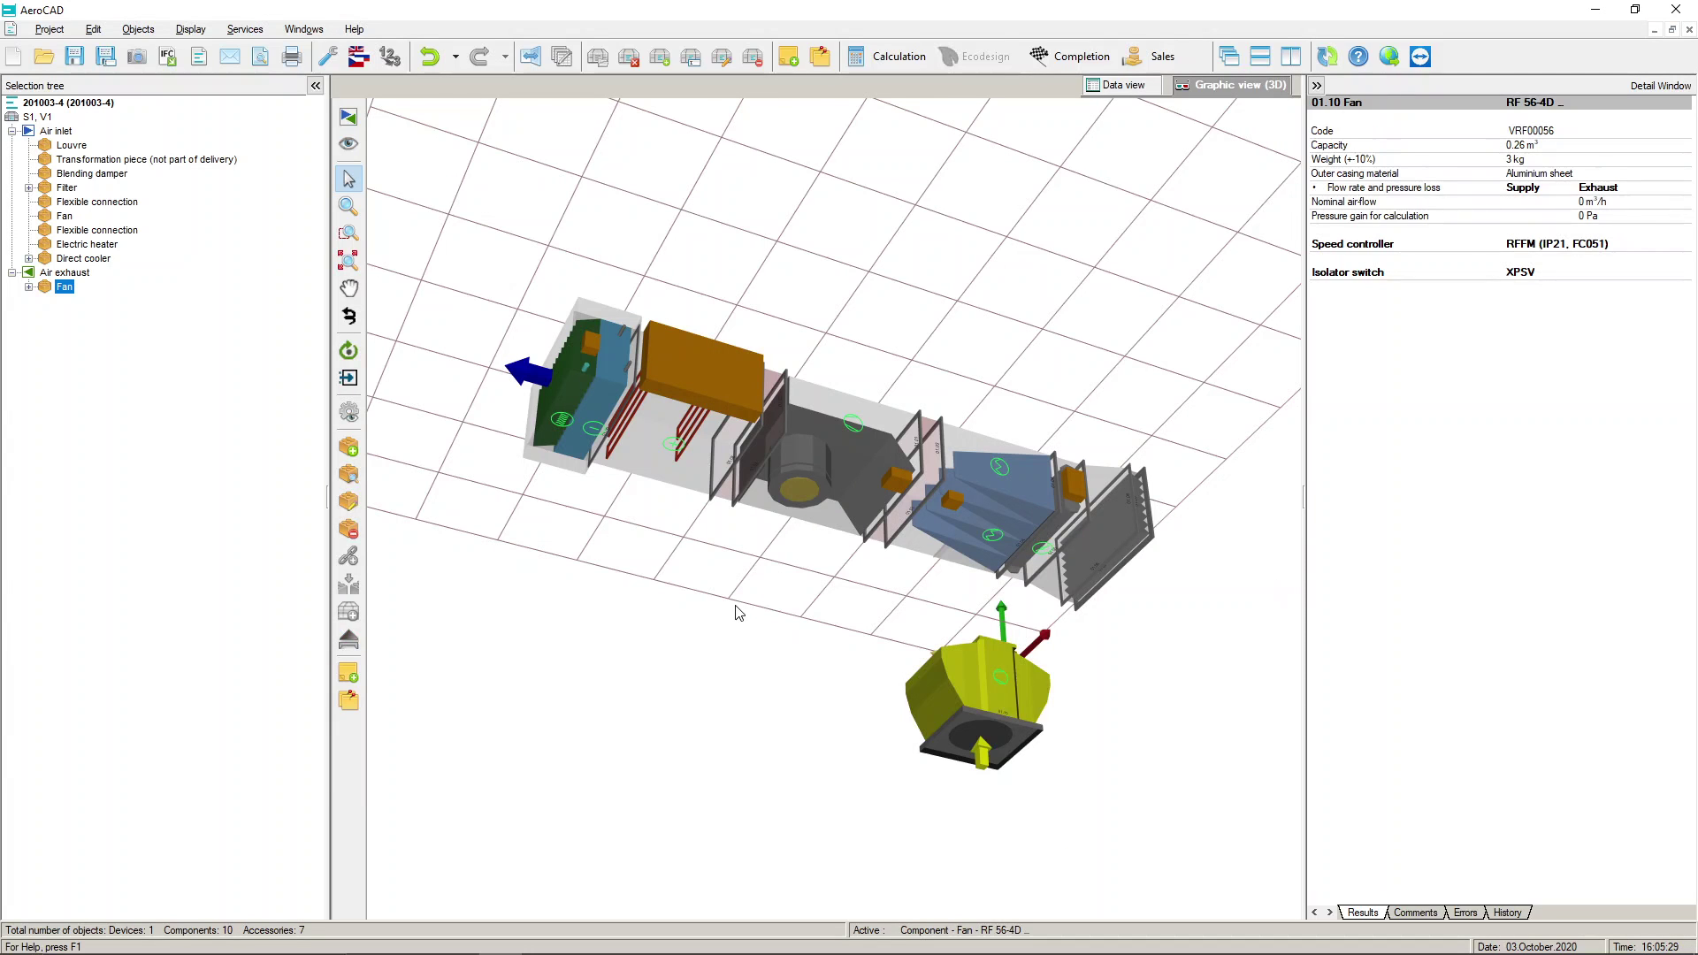
{"action": "left_click", "coordinate": [81, 60]}
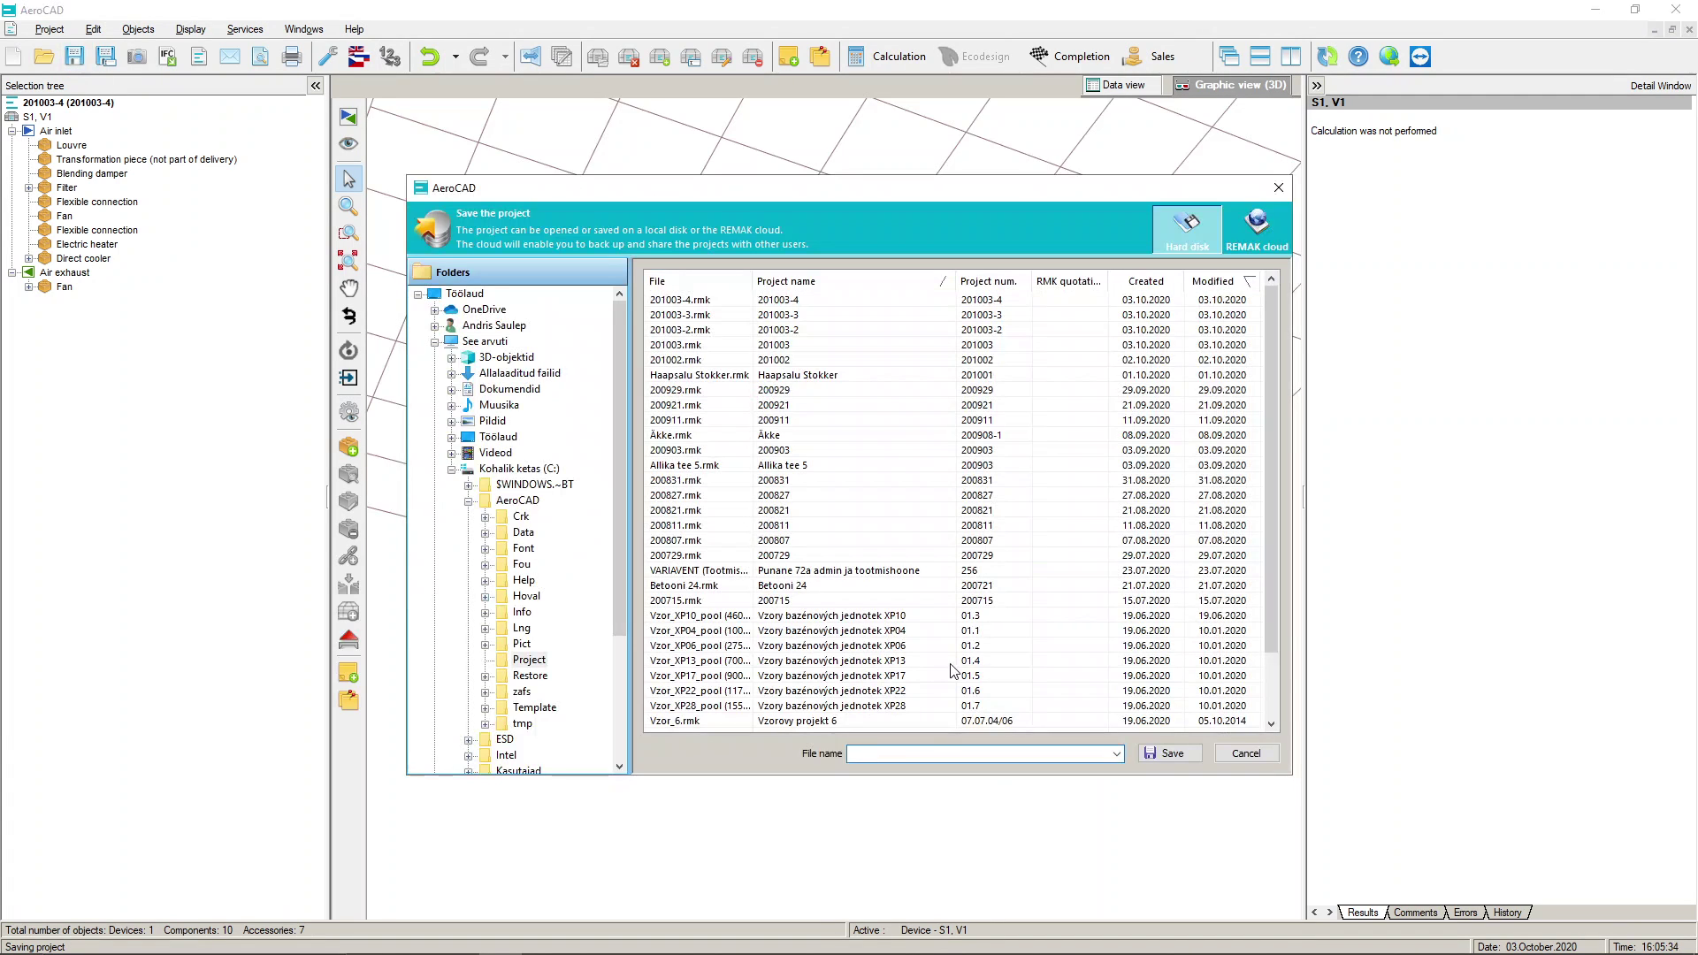
{"action": "left_click", "coordinate": [1159, 753]}
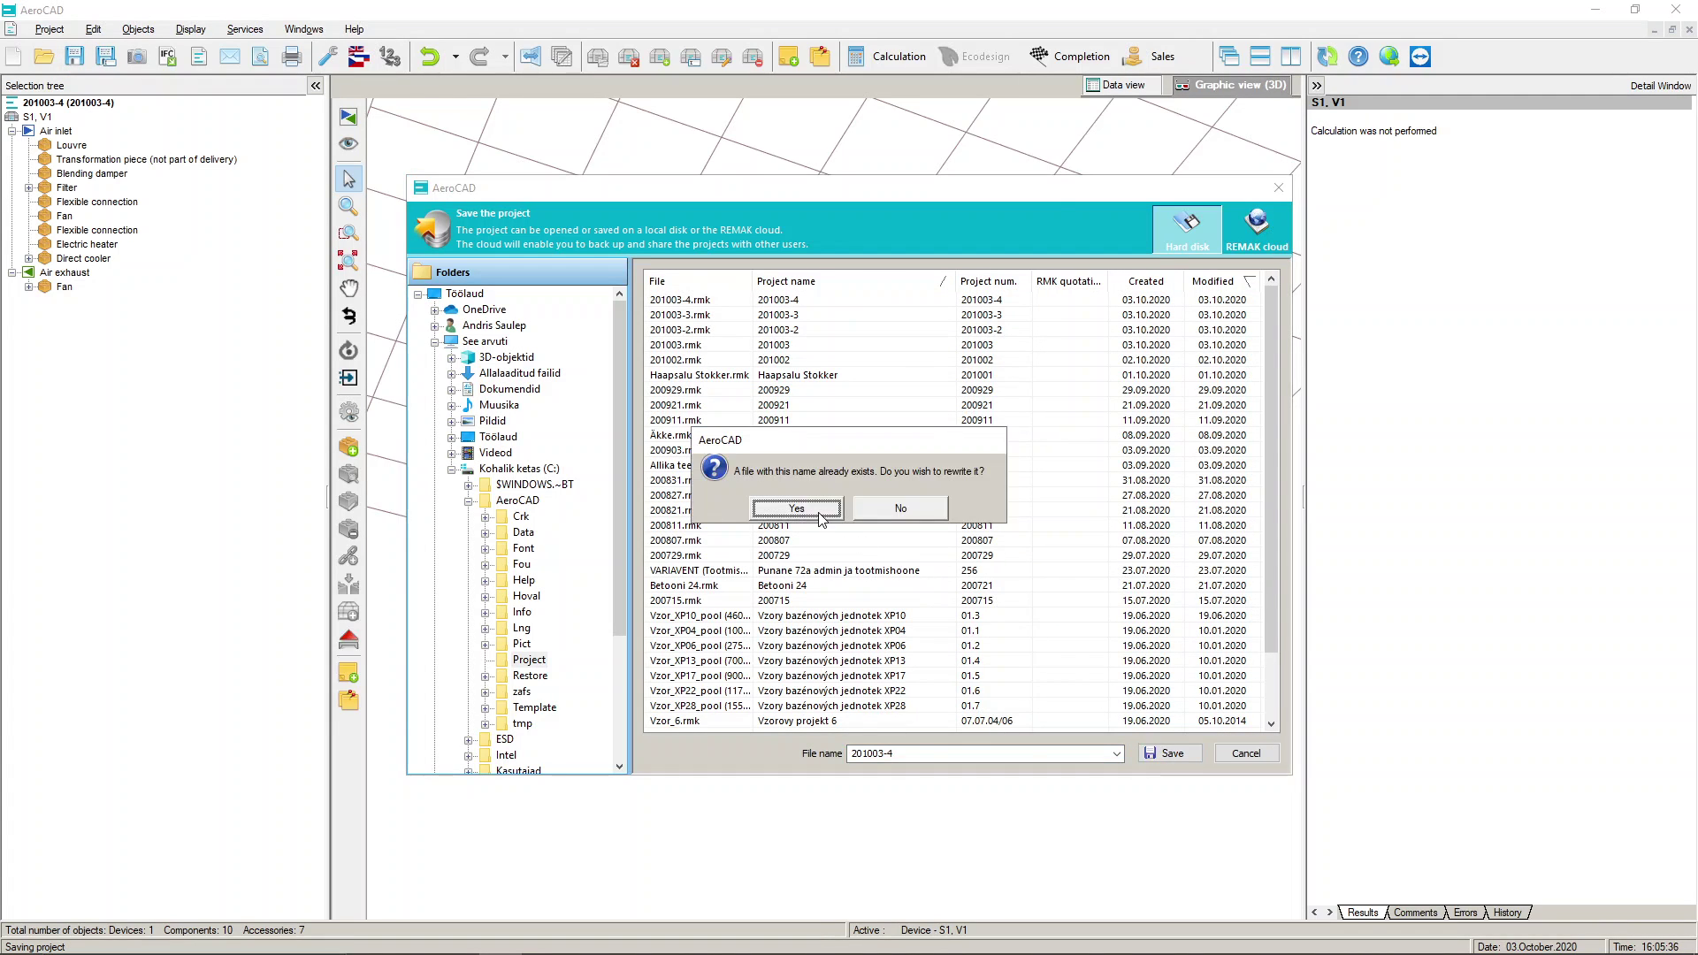
{"action": "left_click", "coordinate": [819, 511]}
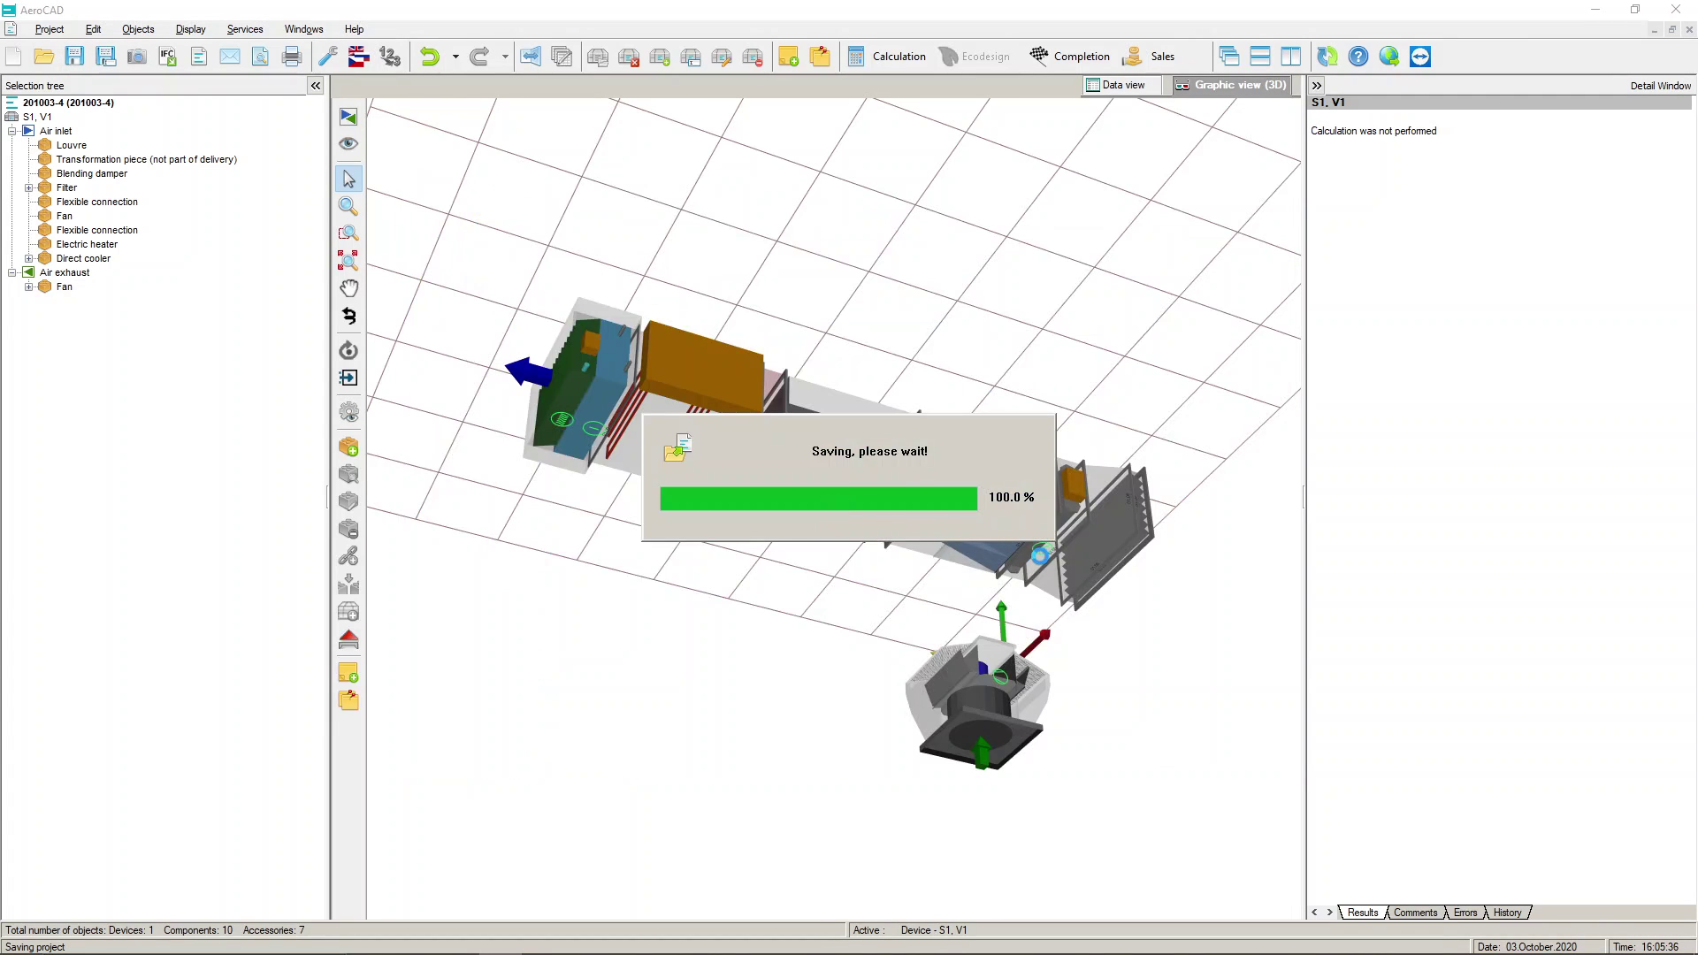
- Start the device calculation and compare the supply fans RE 60-35/35-SE and RE 60-35/35-SD, leaving RE 60-35/35-SD selected
{"action": "left_click", "coordinate": [901, 64]}
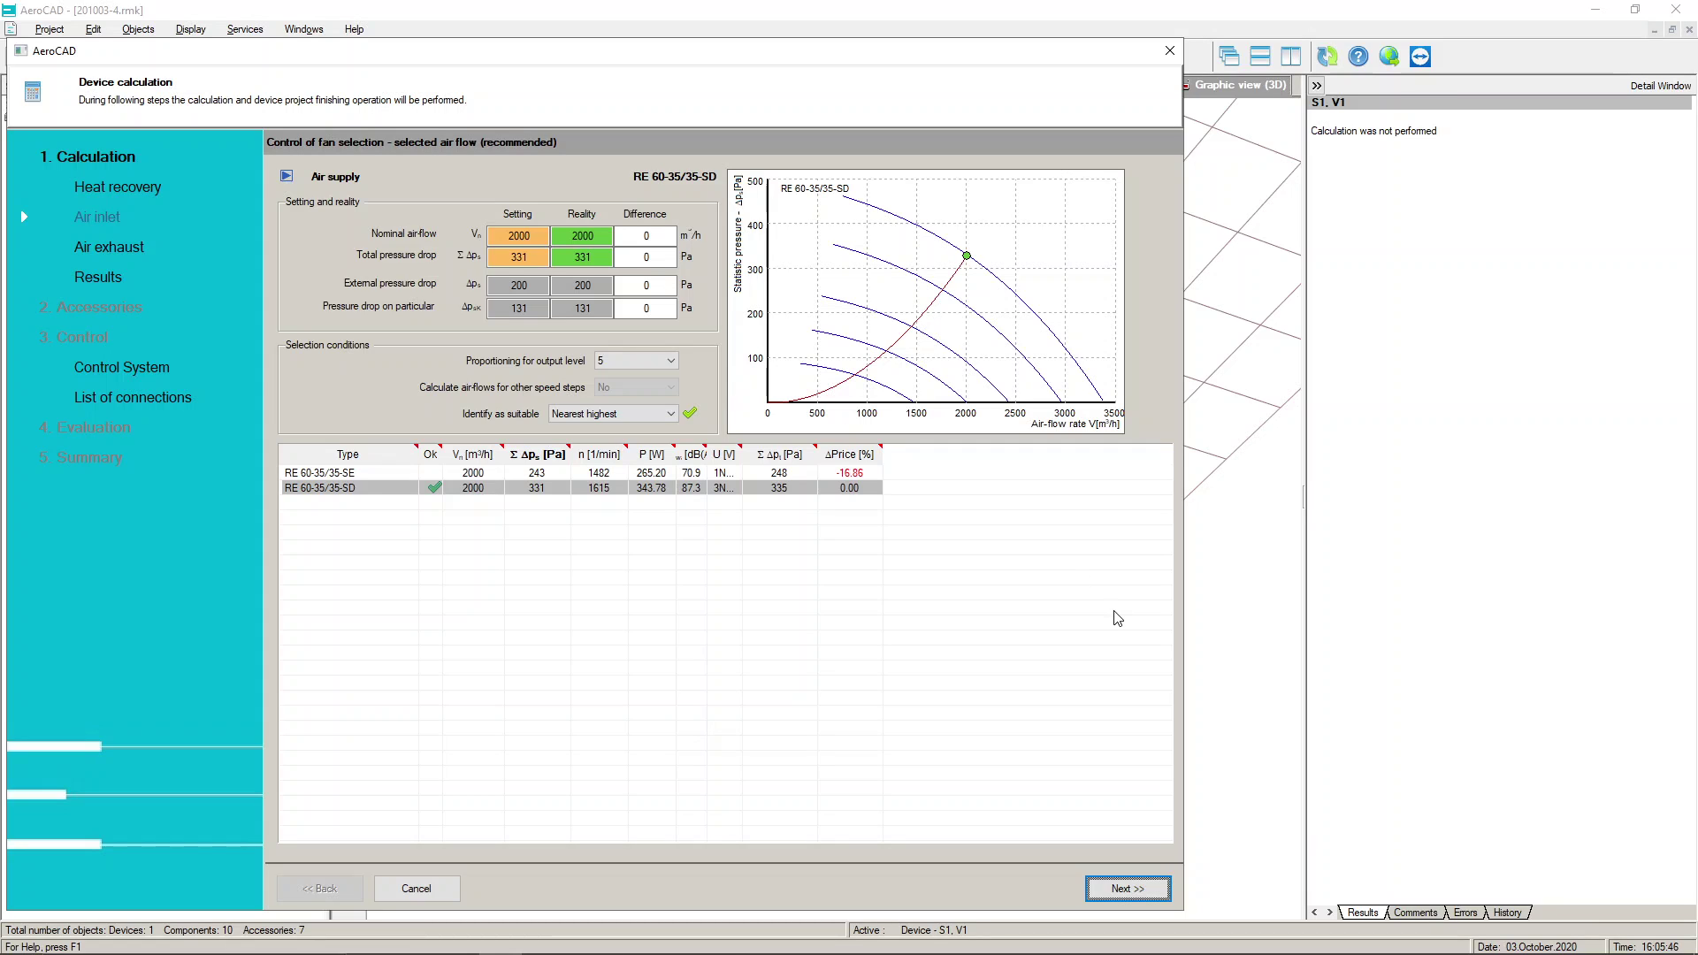
{"action": "left_click", "coordinate": [352, 475]}
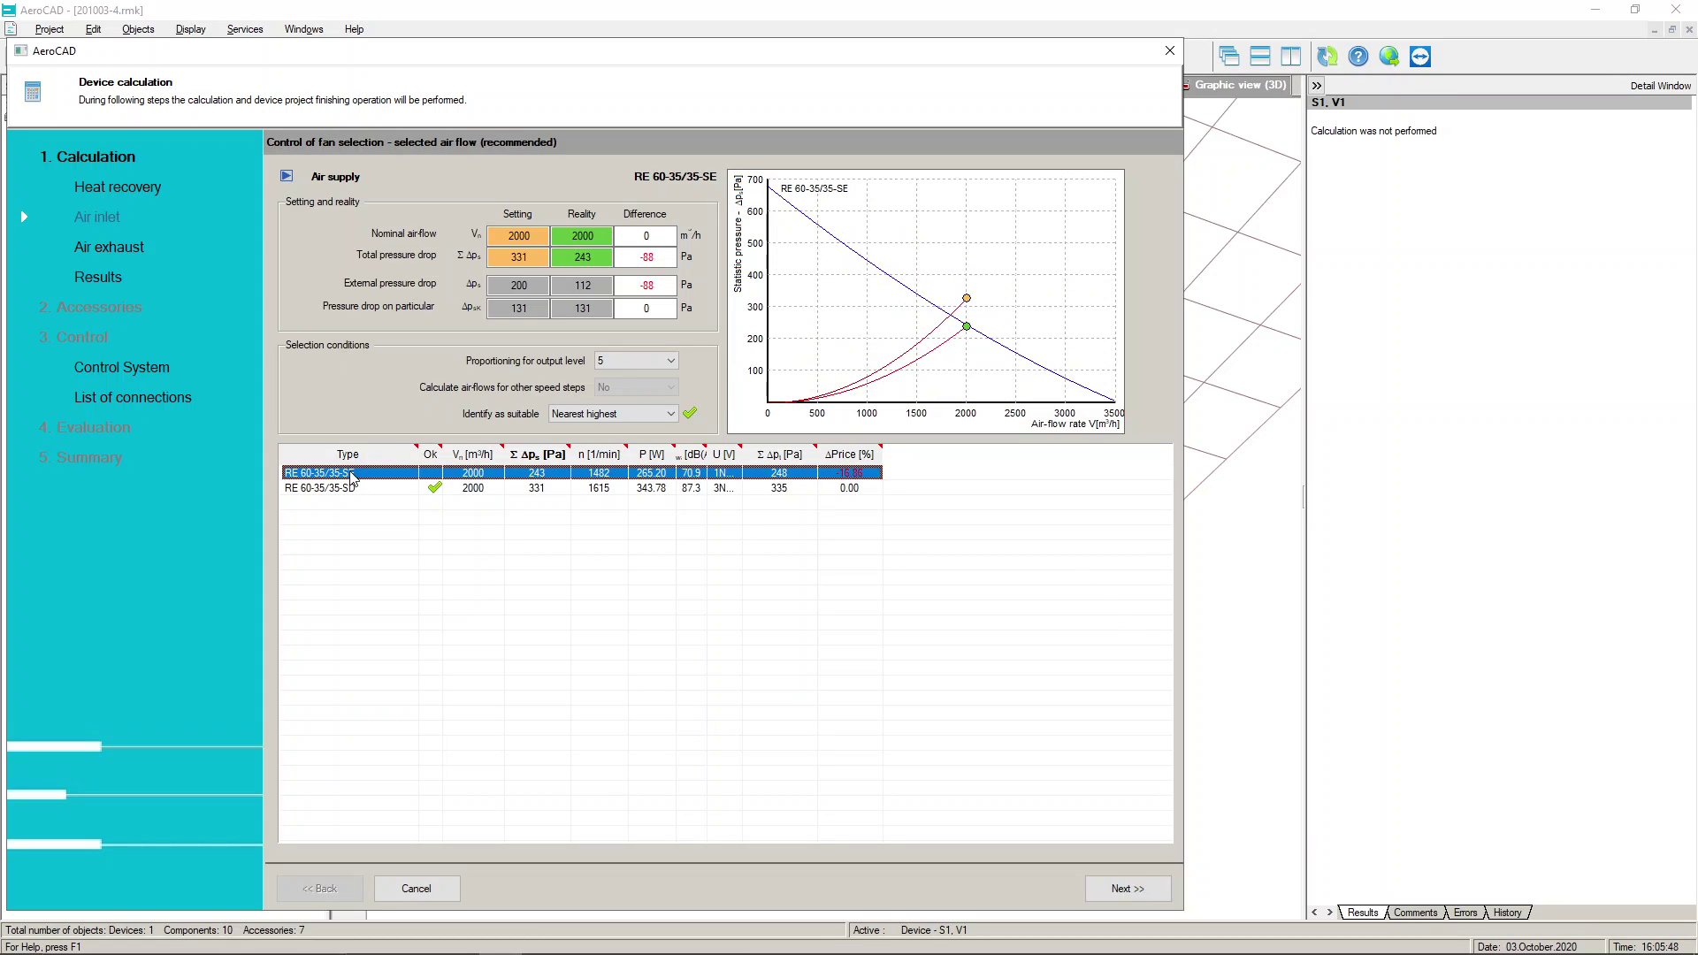
{"action": "left_click", "coordinate": [351, 488]}
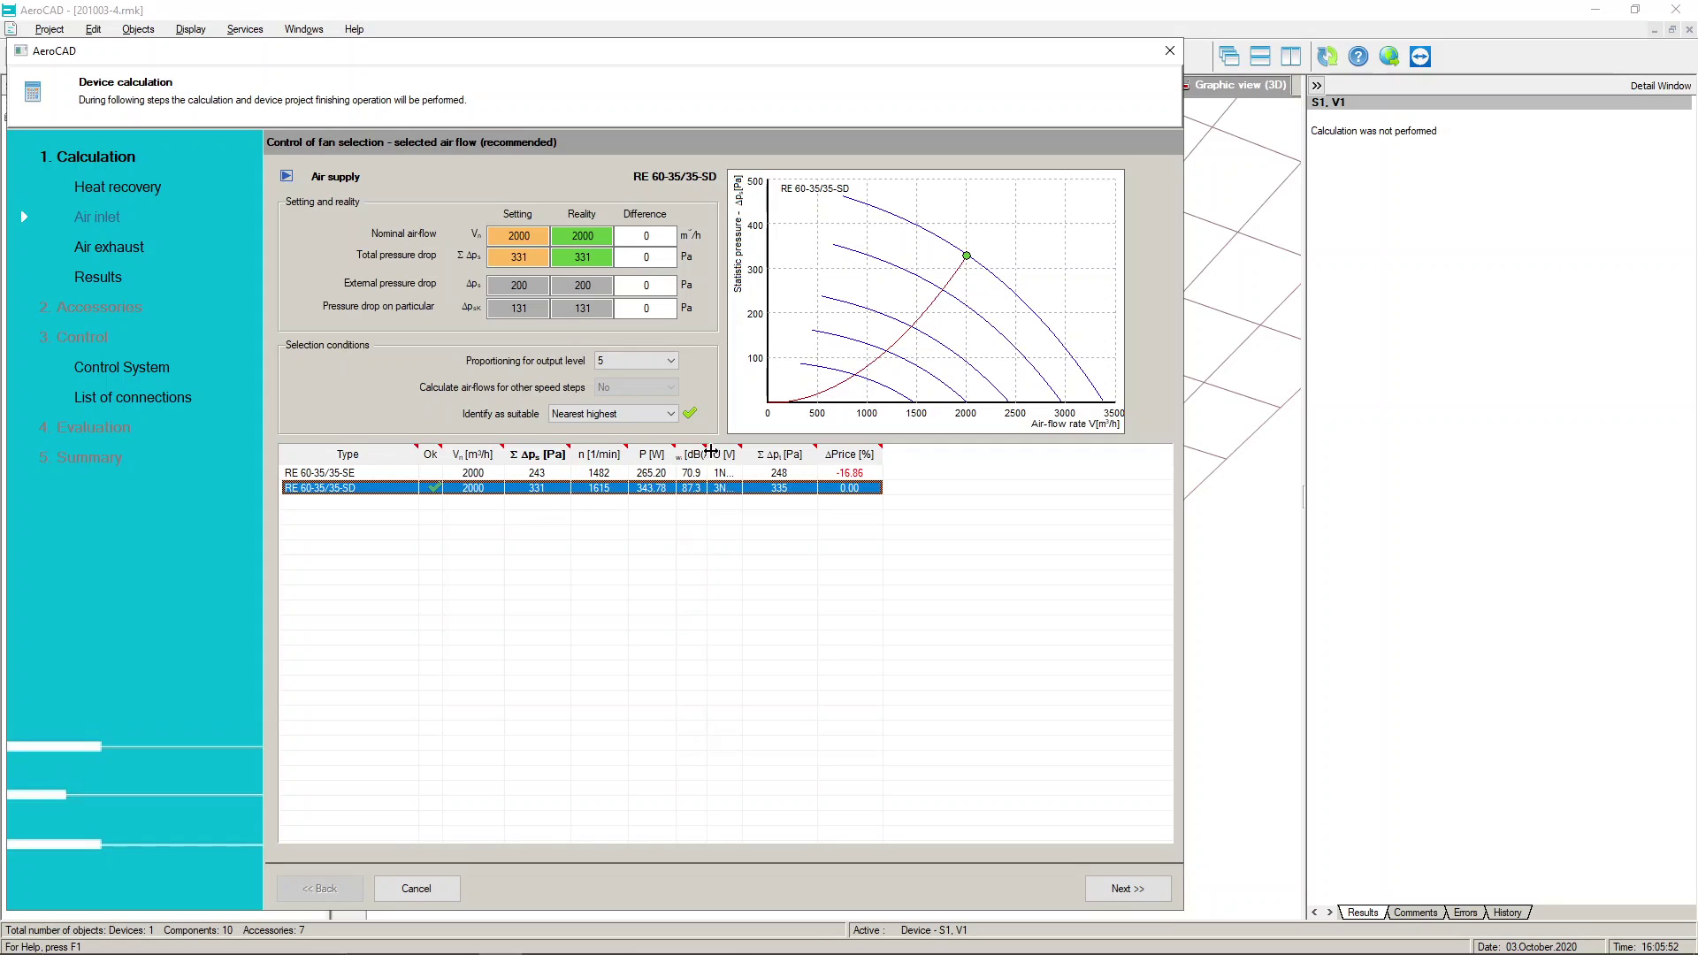
- Widen the sound level and power columns, compare both supply fans' noise, and accept RE 60-35/35-SD for the air inlet
{"action": "left_click_drag", "start_coordinate": [711, 452], "coordinate": [731, 452]}
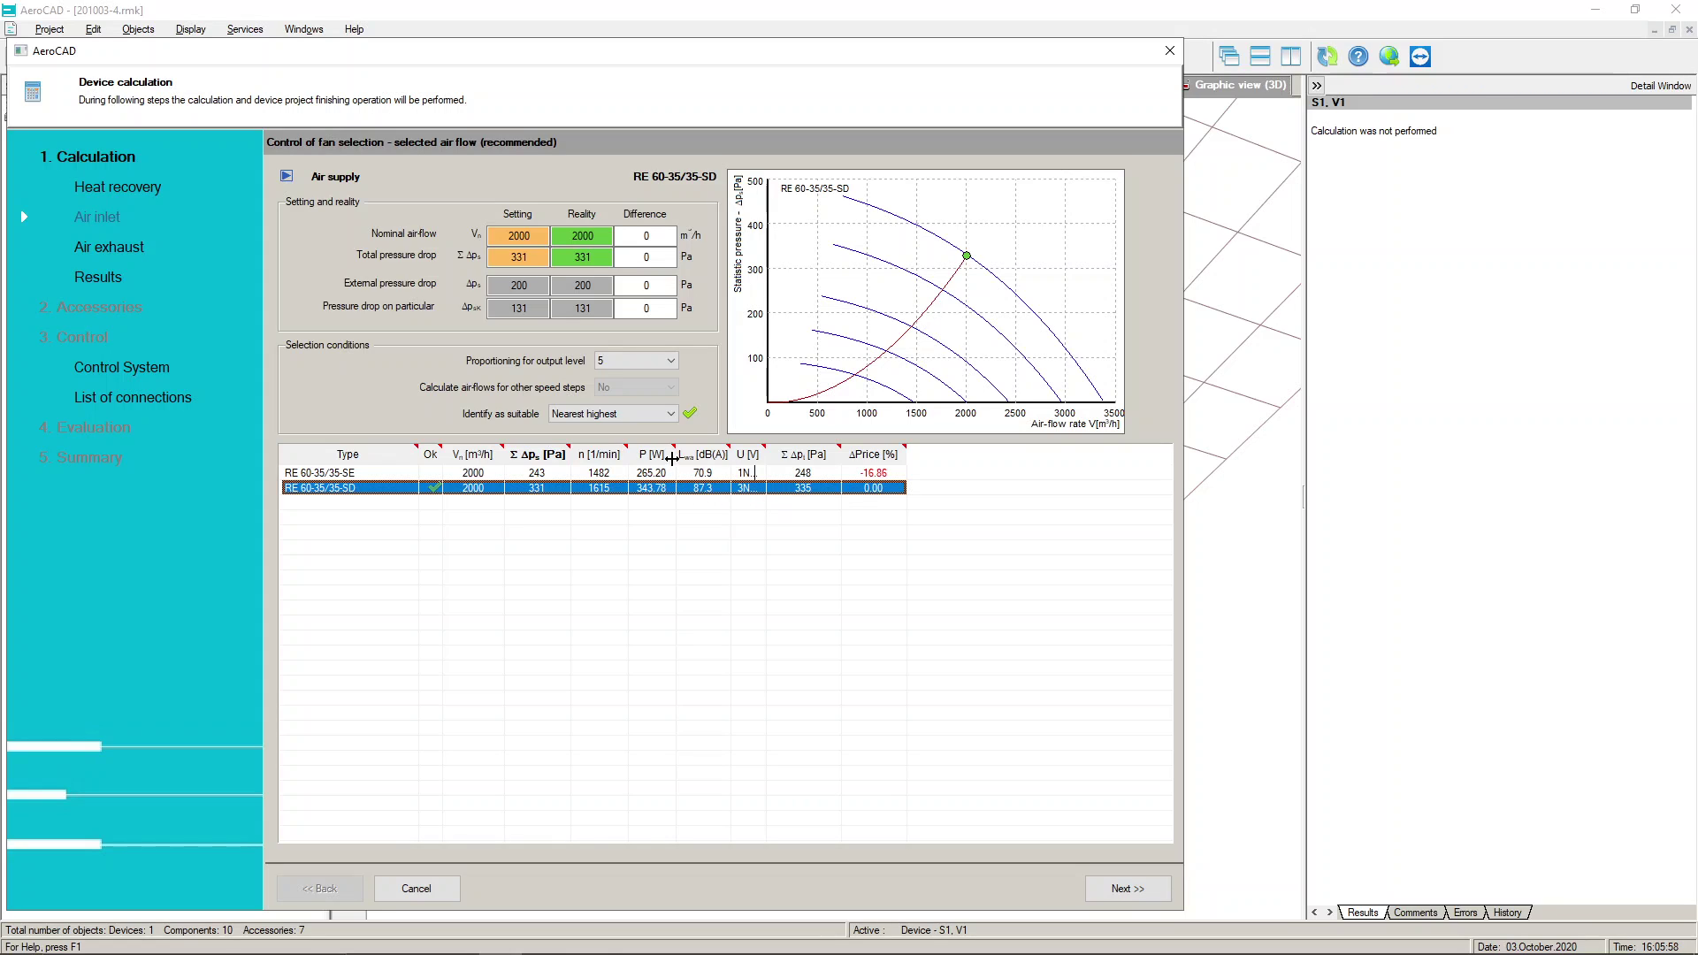
{"action": "left_click_drag", "start_coordinate": [672, 458], "coordinate": [693, 458]}
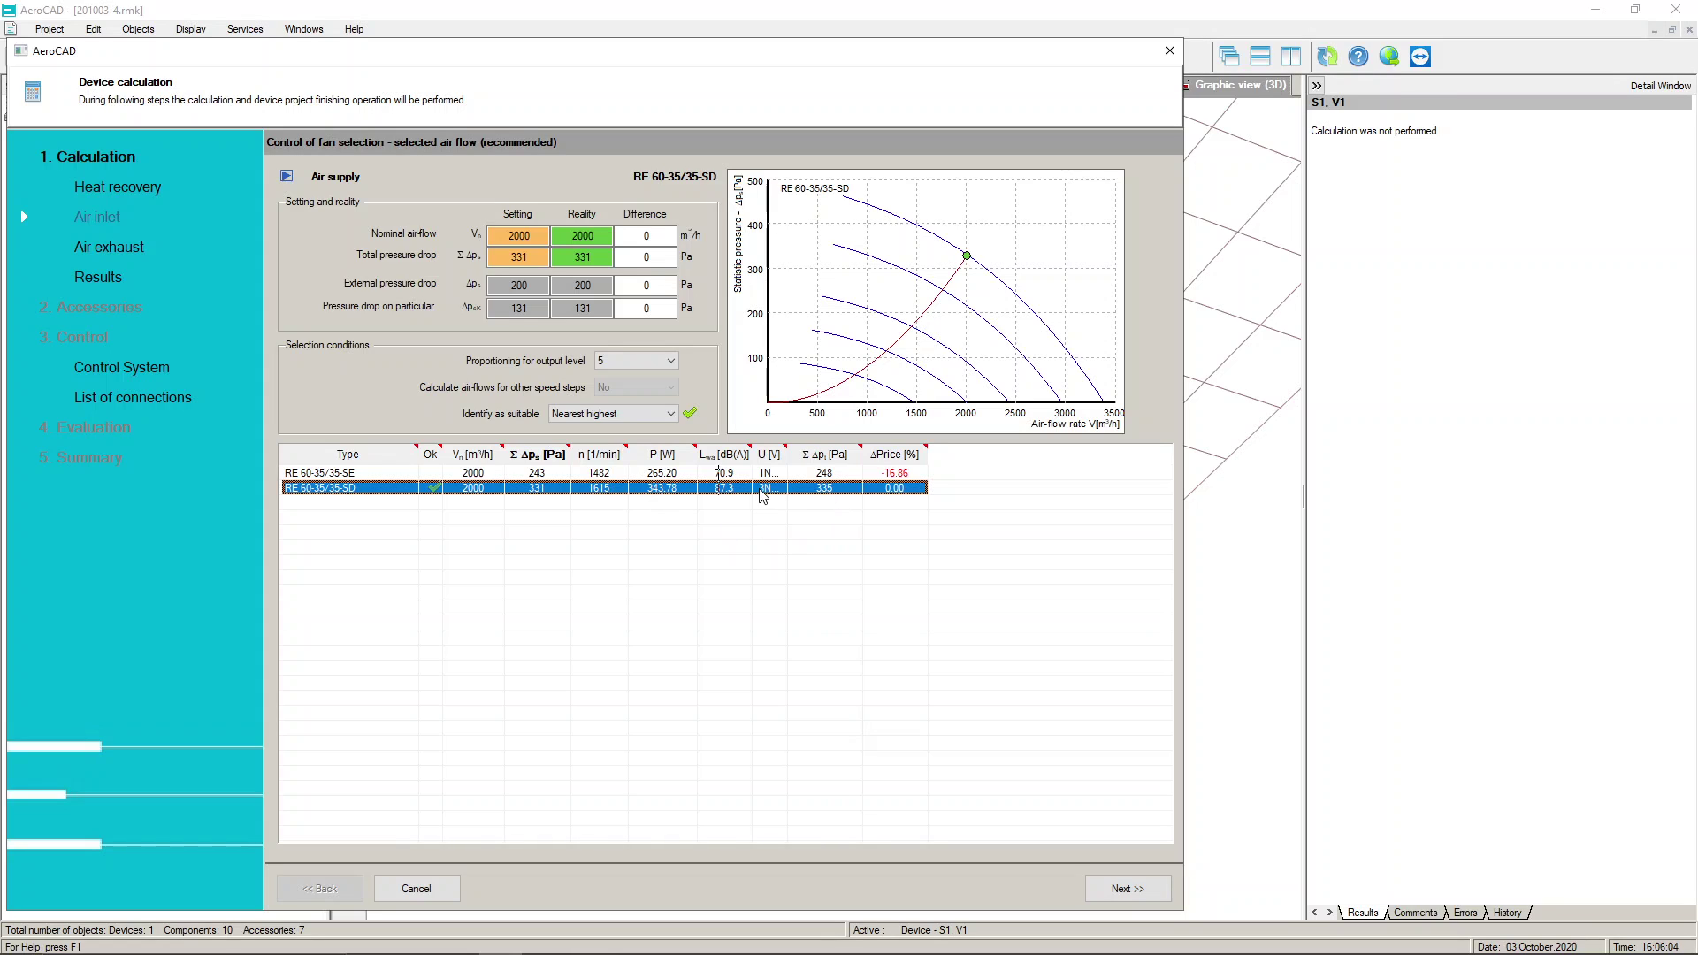
{"action": "left_click", "coordinate": [740, 477]}
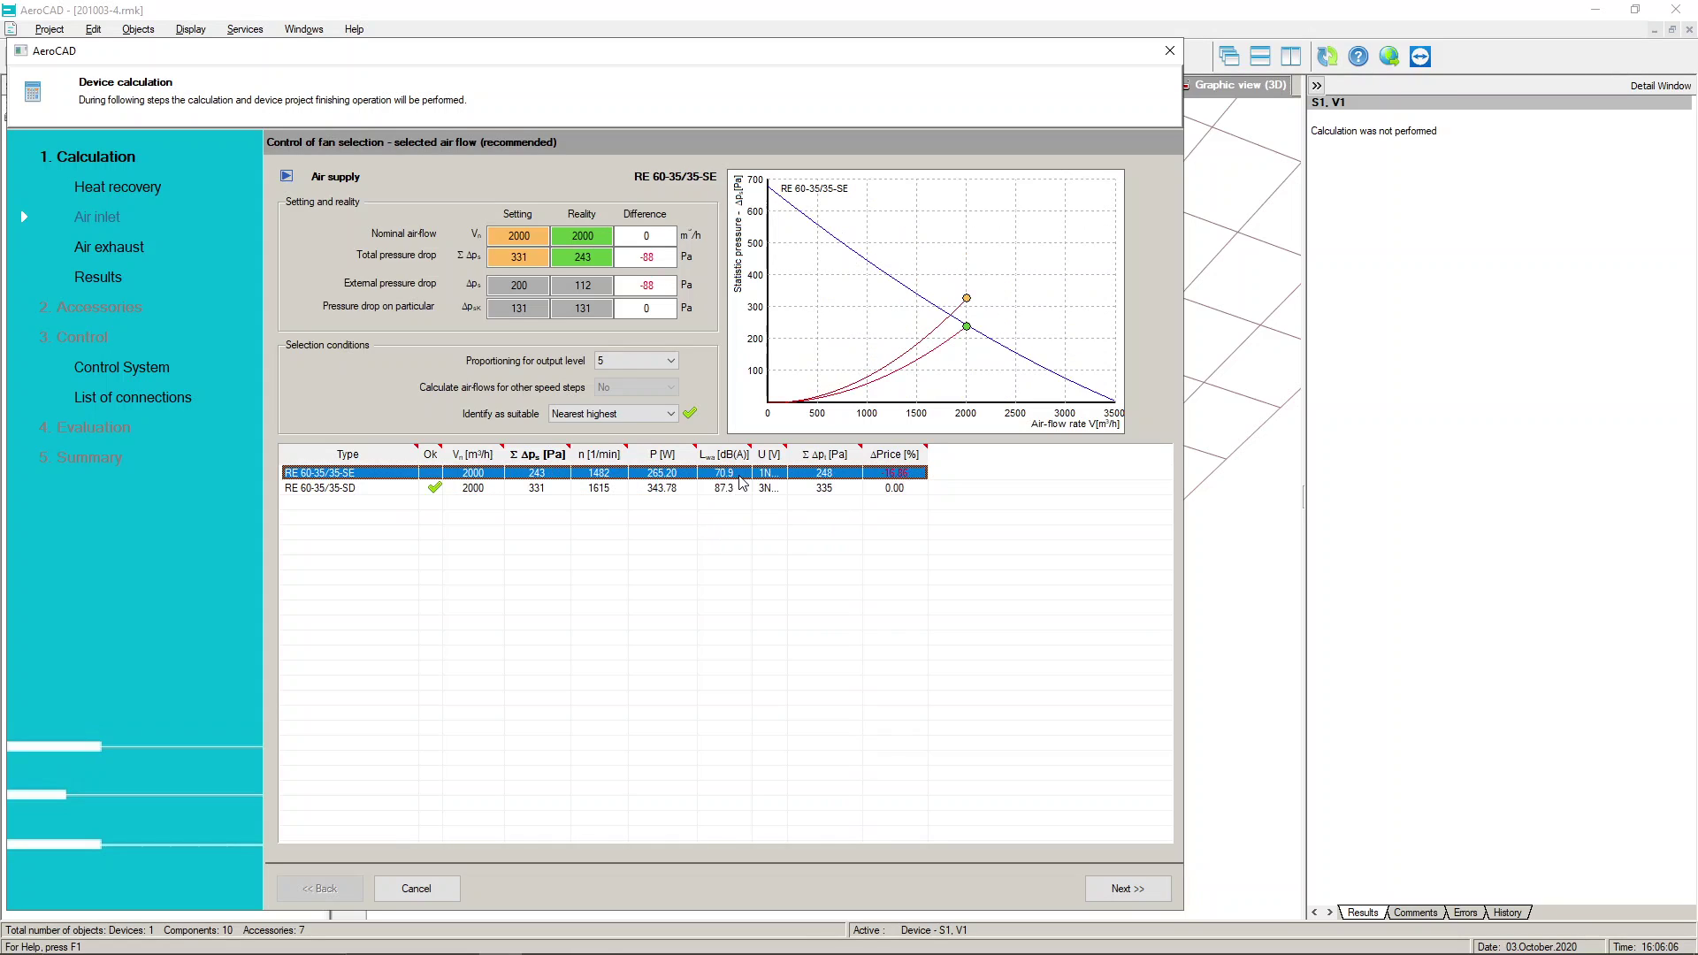
{"action": "left_click", "coordinate": [732, 491]}
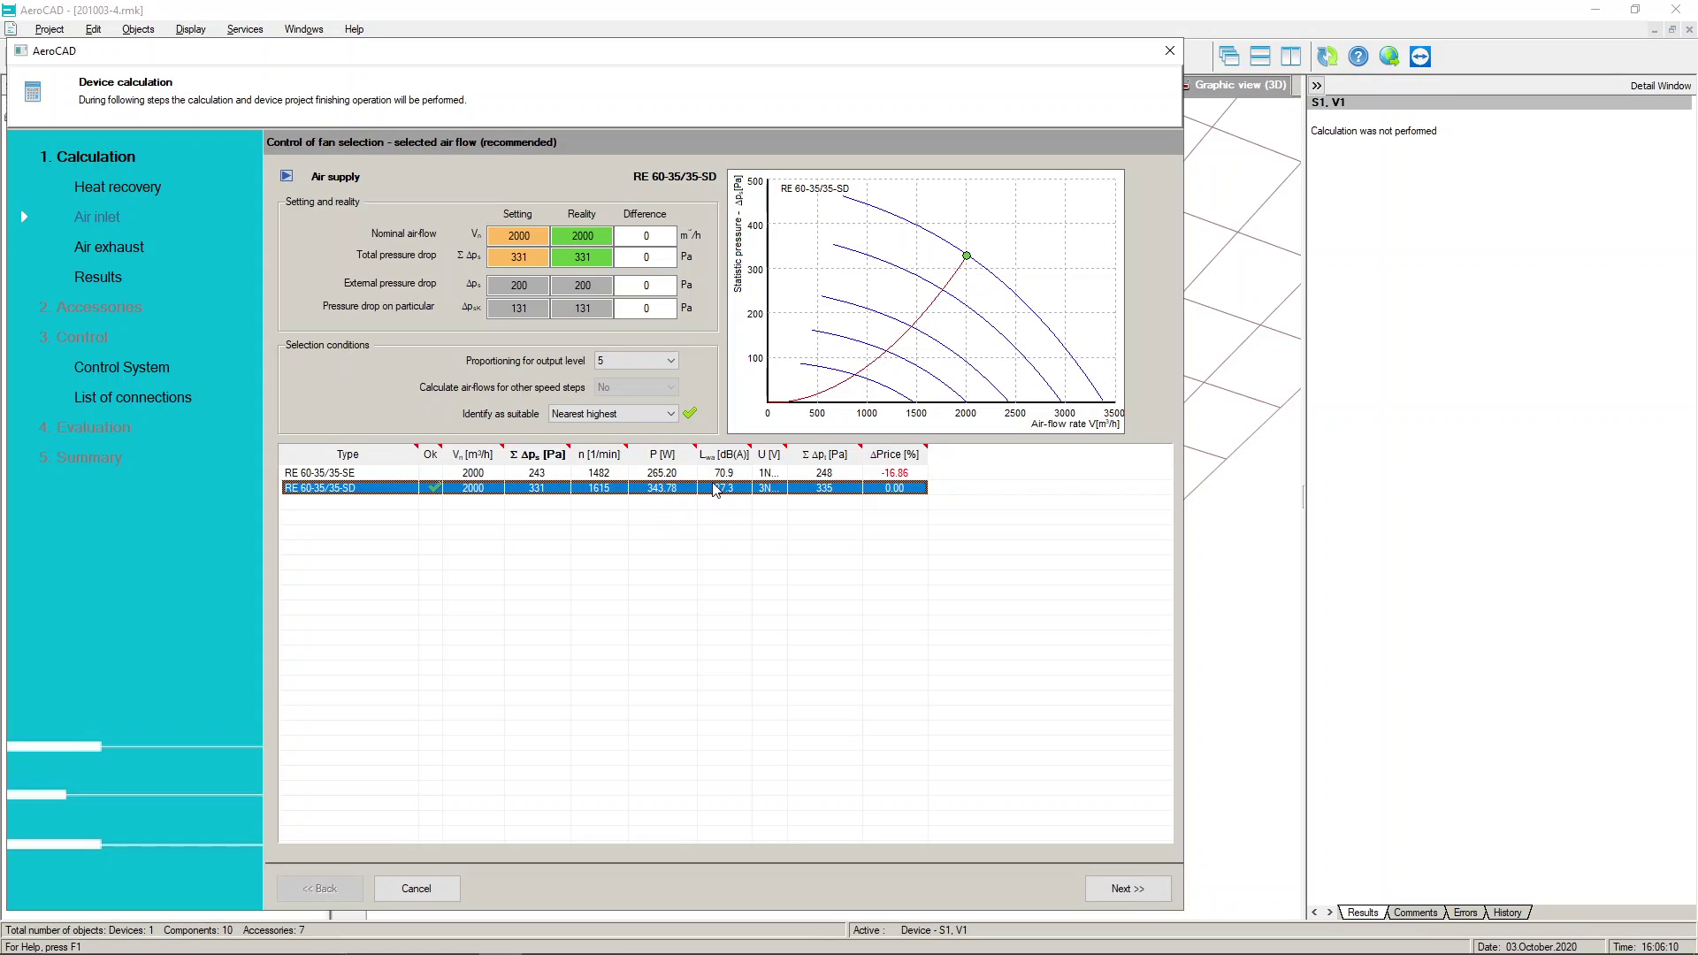
{"action": "left_click", "coordinate": [1124, 885]}
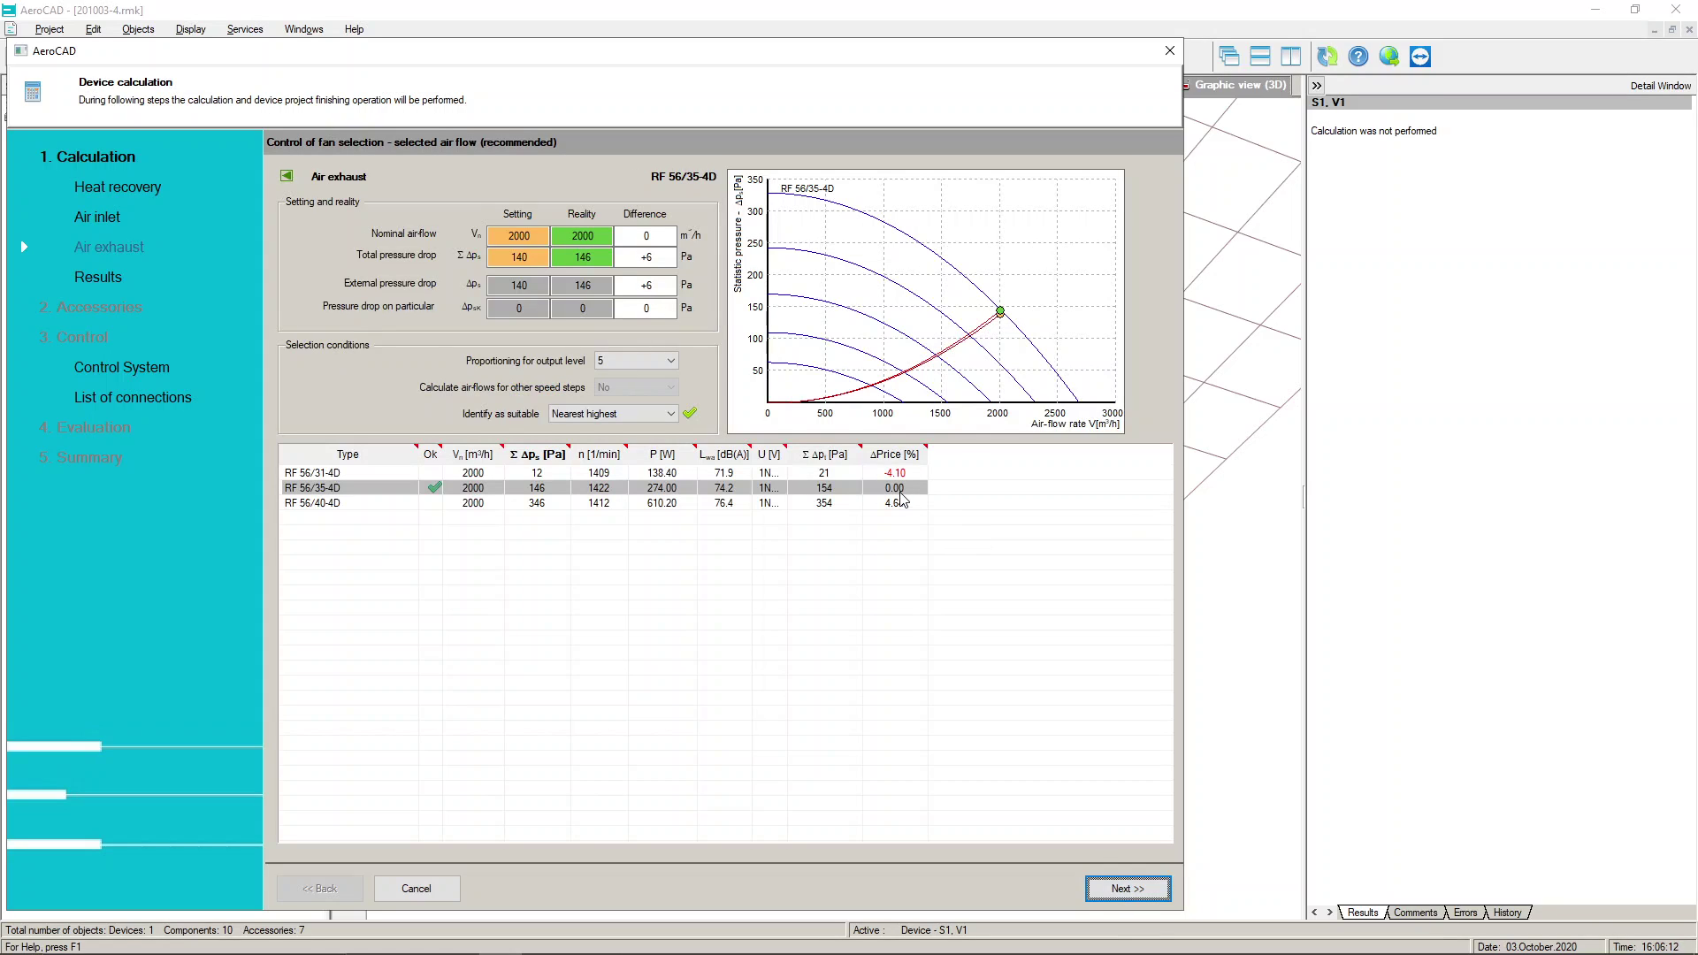
- Compare the exhaust fans RF 56/40-4D and RF 56/31-4D, and accept RF 56/35-4D for the air exhaust
{"action": "left_click", "coordinate": [312, 505]}
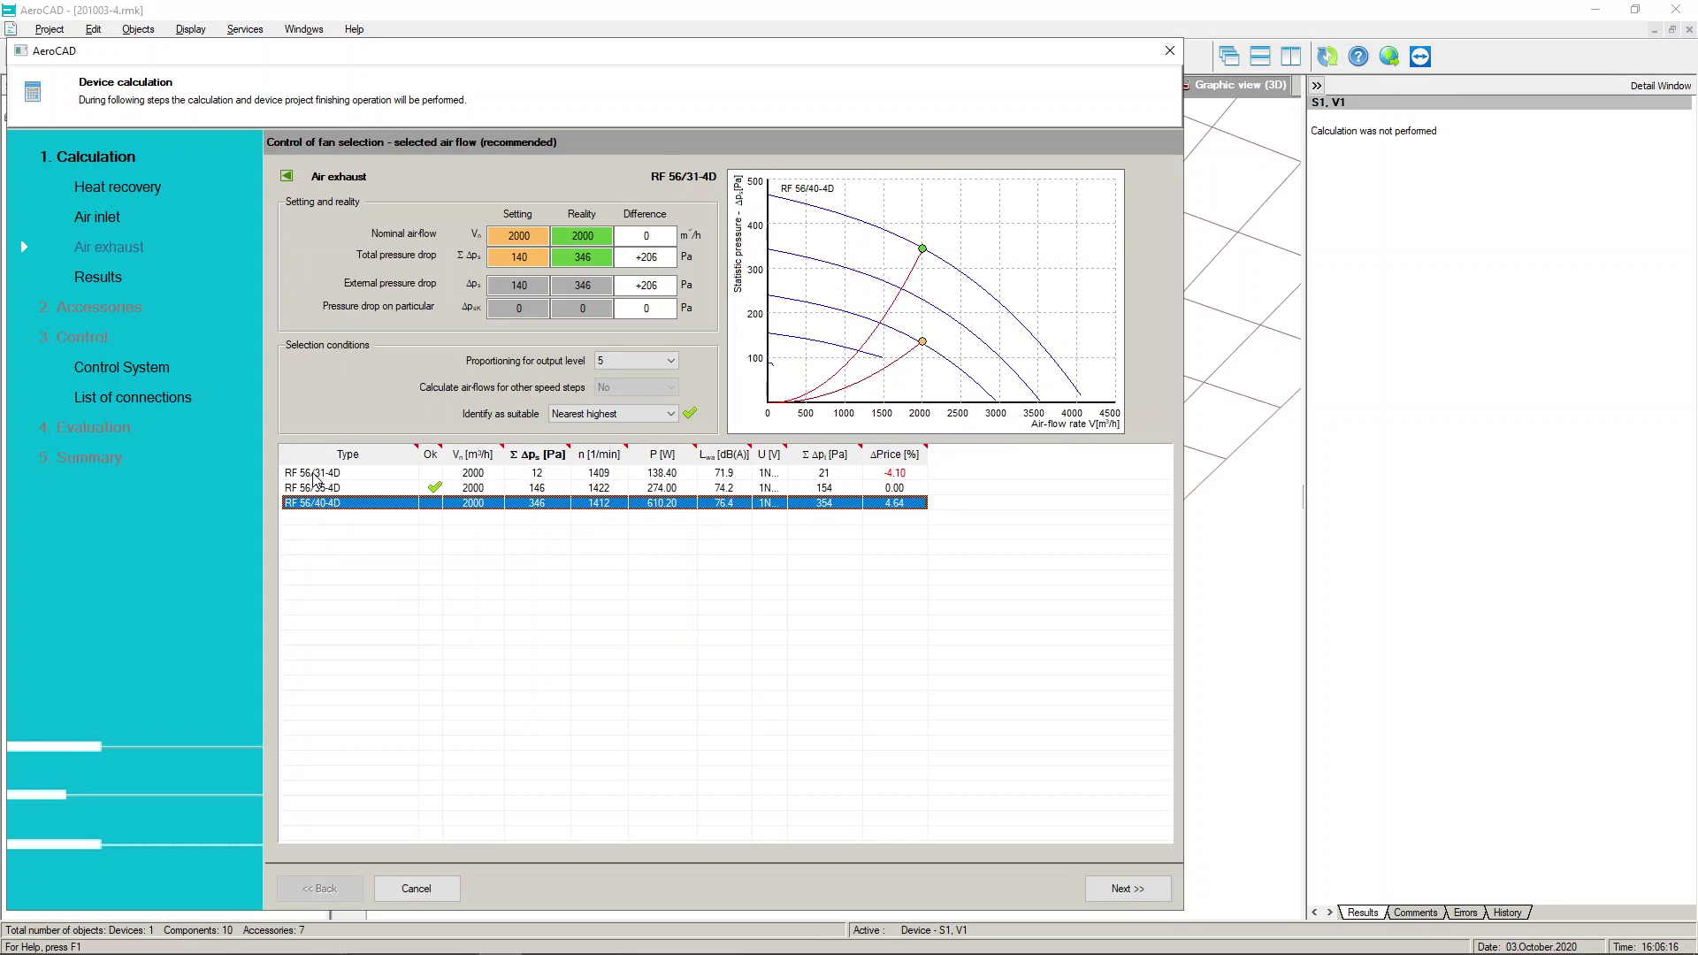
{"action": "left_click", "coordinate": [315, 475]}
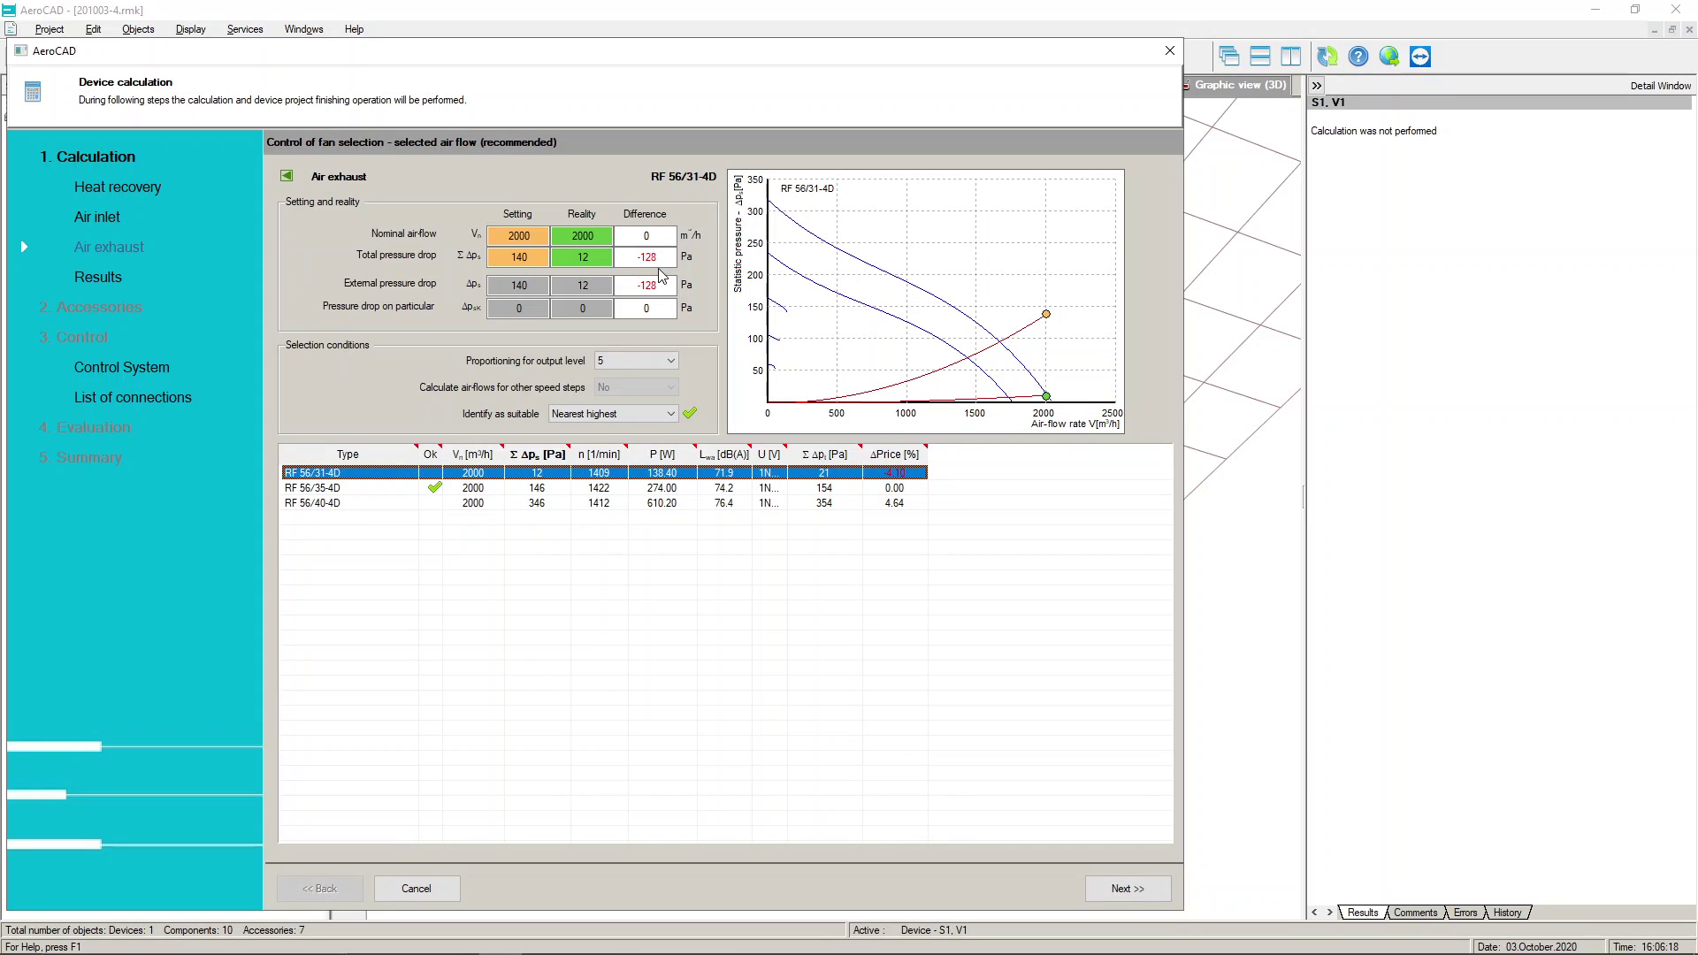
{"action": "left_click", "coordinate": [396, 502]}
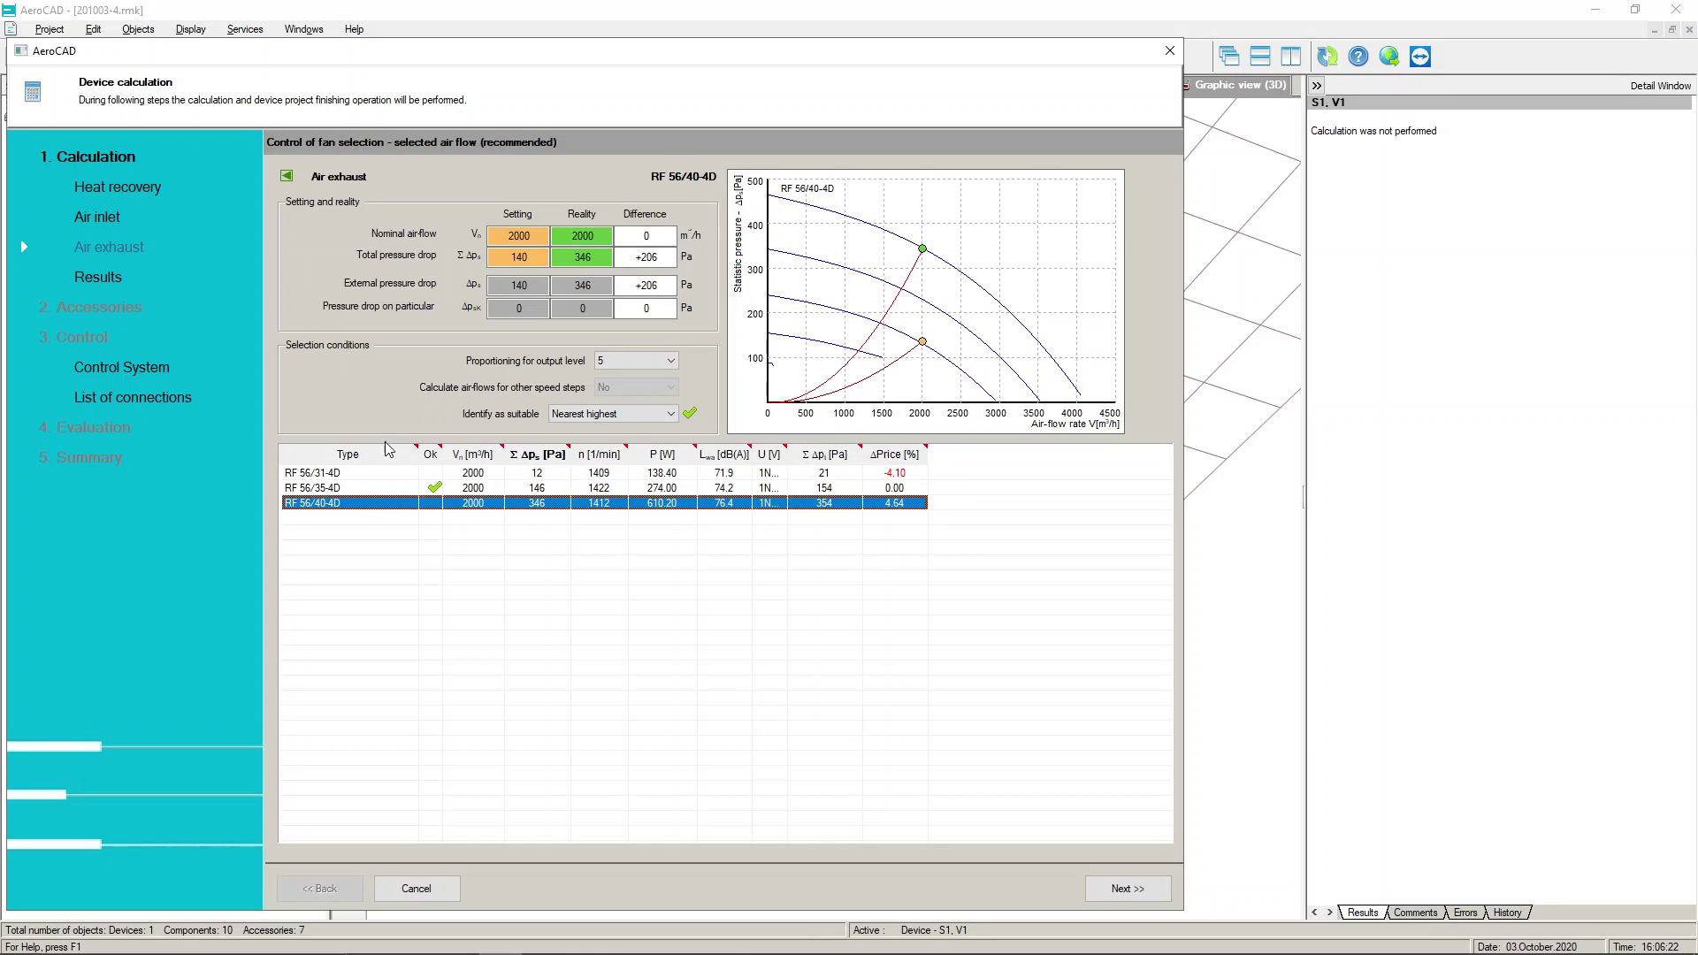
{"action": "left_click", "coordinate": [343, 489]}
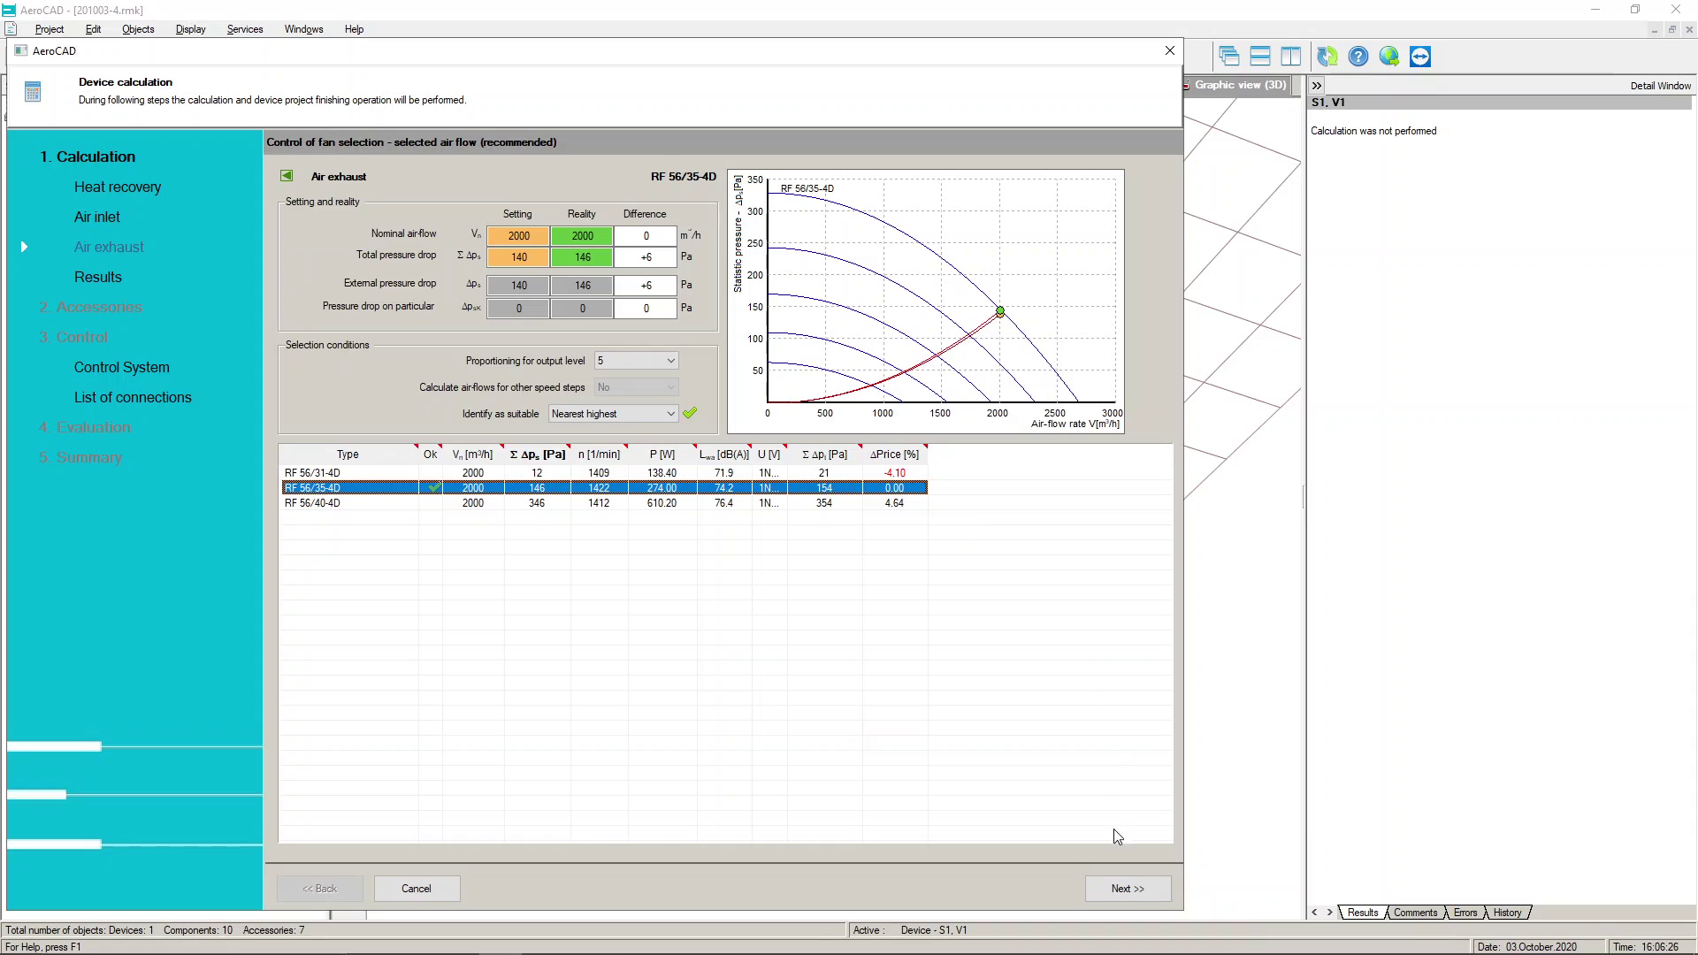
{"action": "left_click", "coordinate": [1122, 889]}
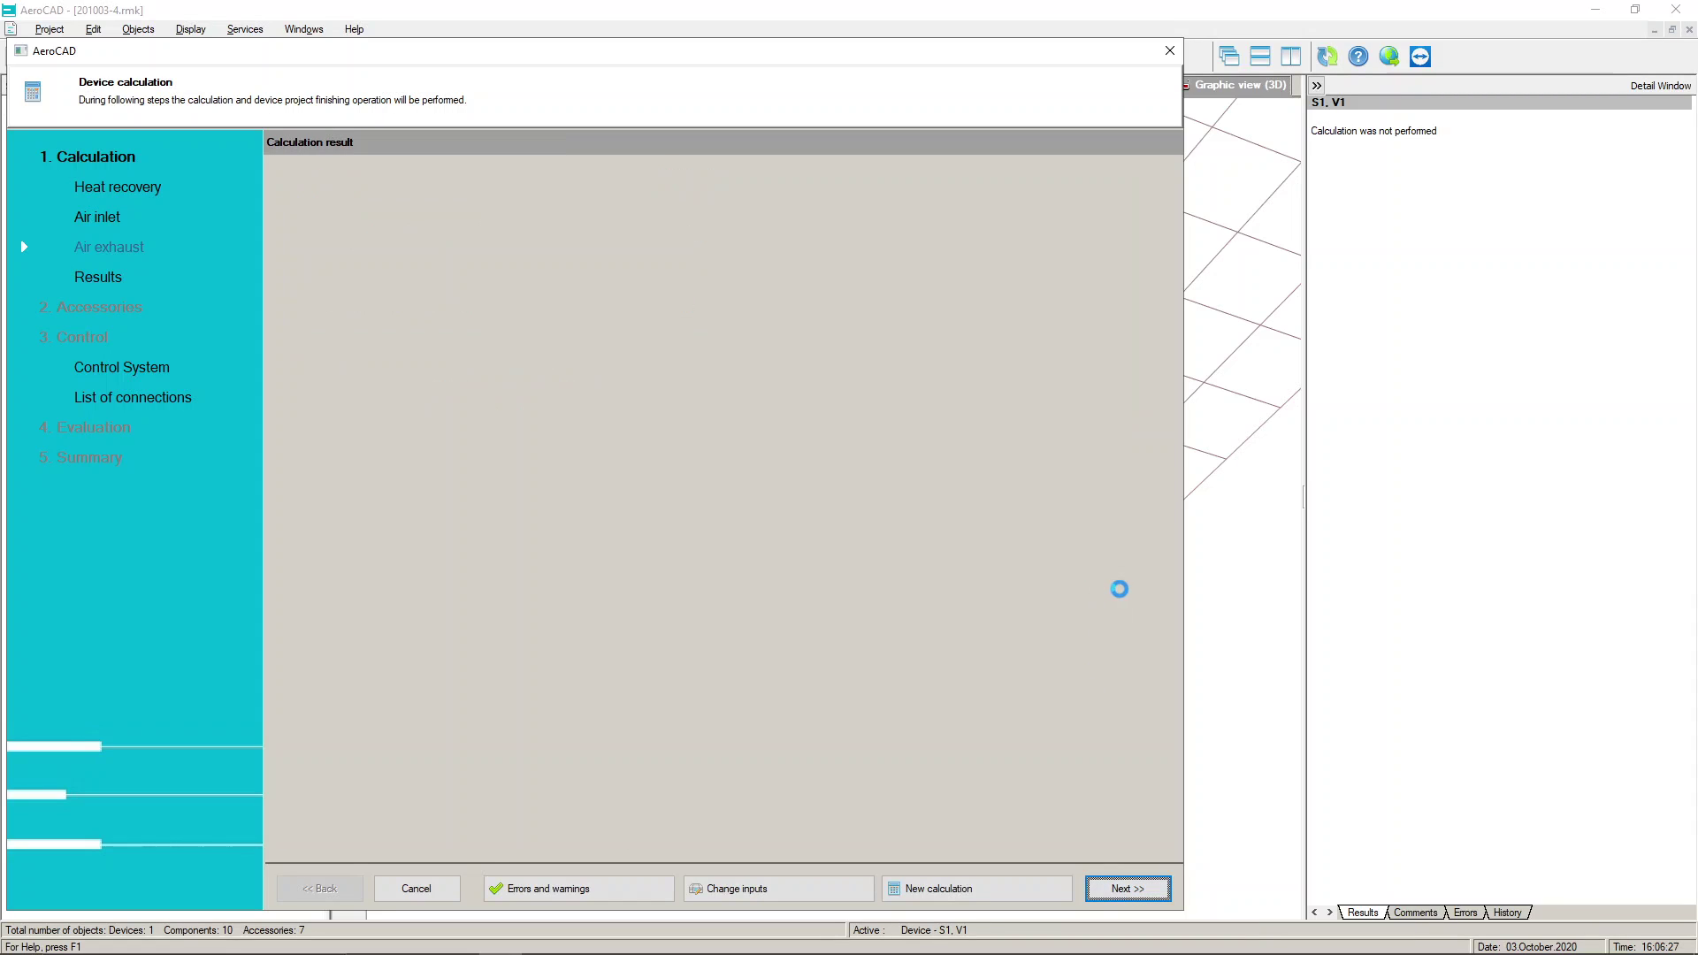
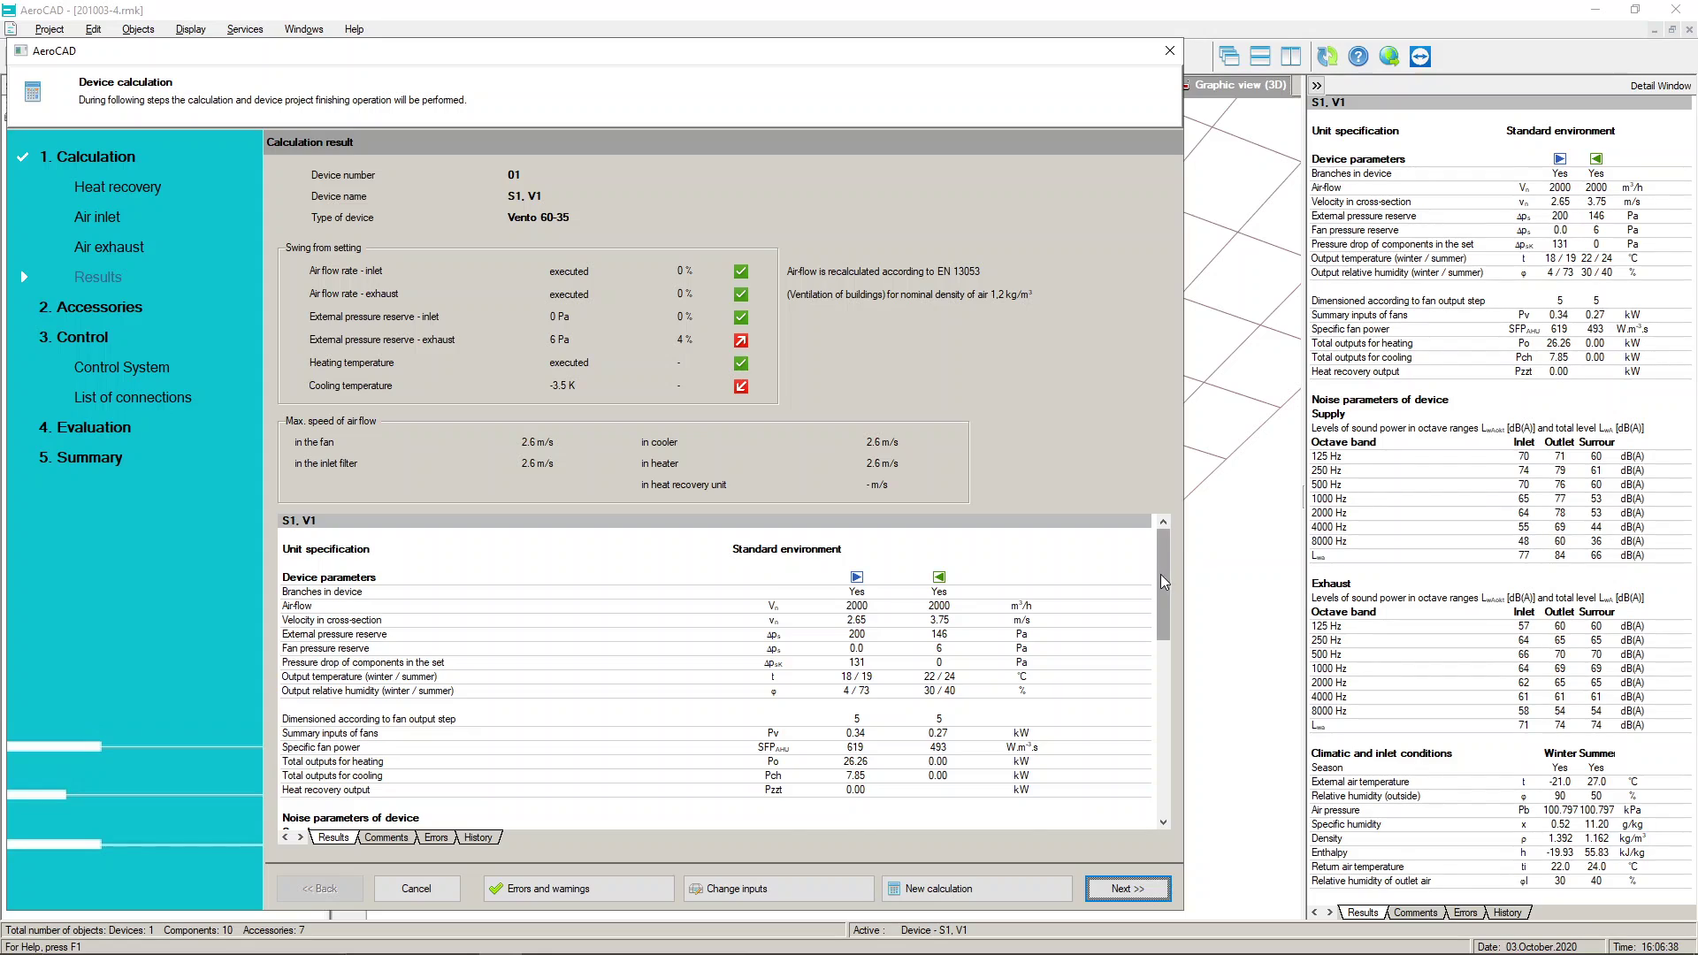
- Review the calculation results with noise and climatic data for S1, V1, and continue past the accessories to the control stage
{"action": "left_click_drag", "start_coordinate": [1160, 575], "coordinate": [1165, 683]}
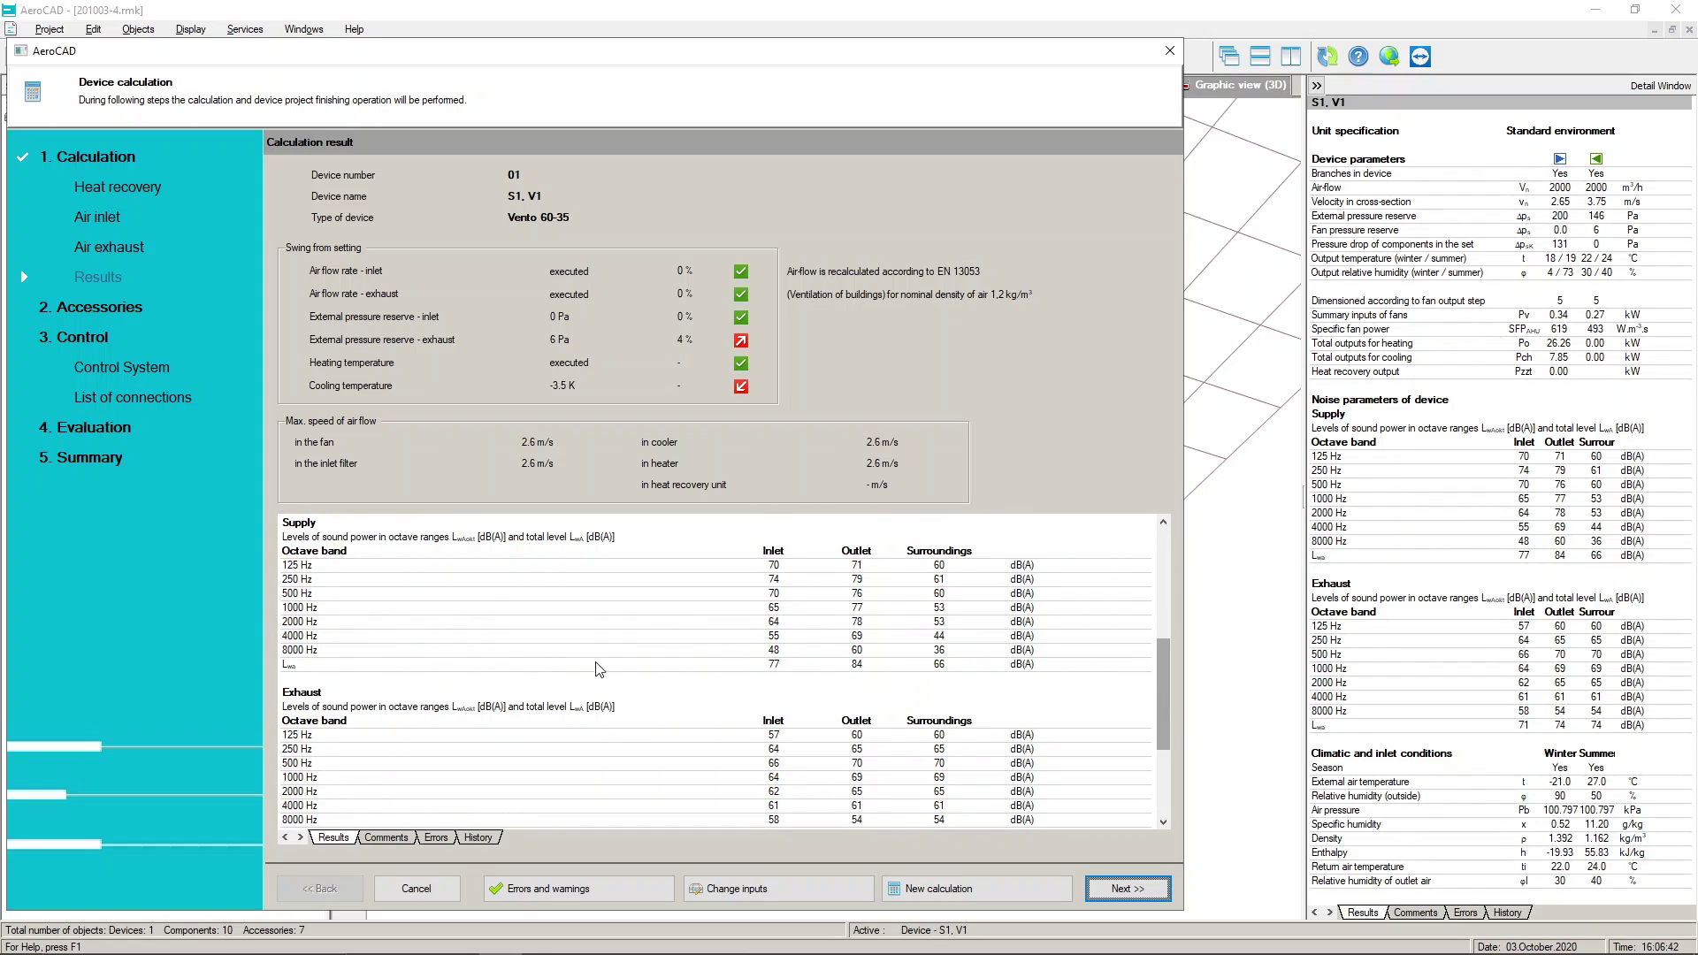
{"action": "left_click_drag", "start_coordinate": [1164, 683], "coordinate": [1164, 732]}
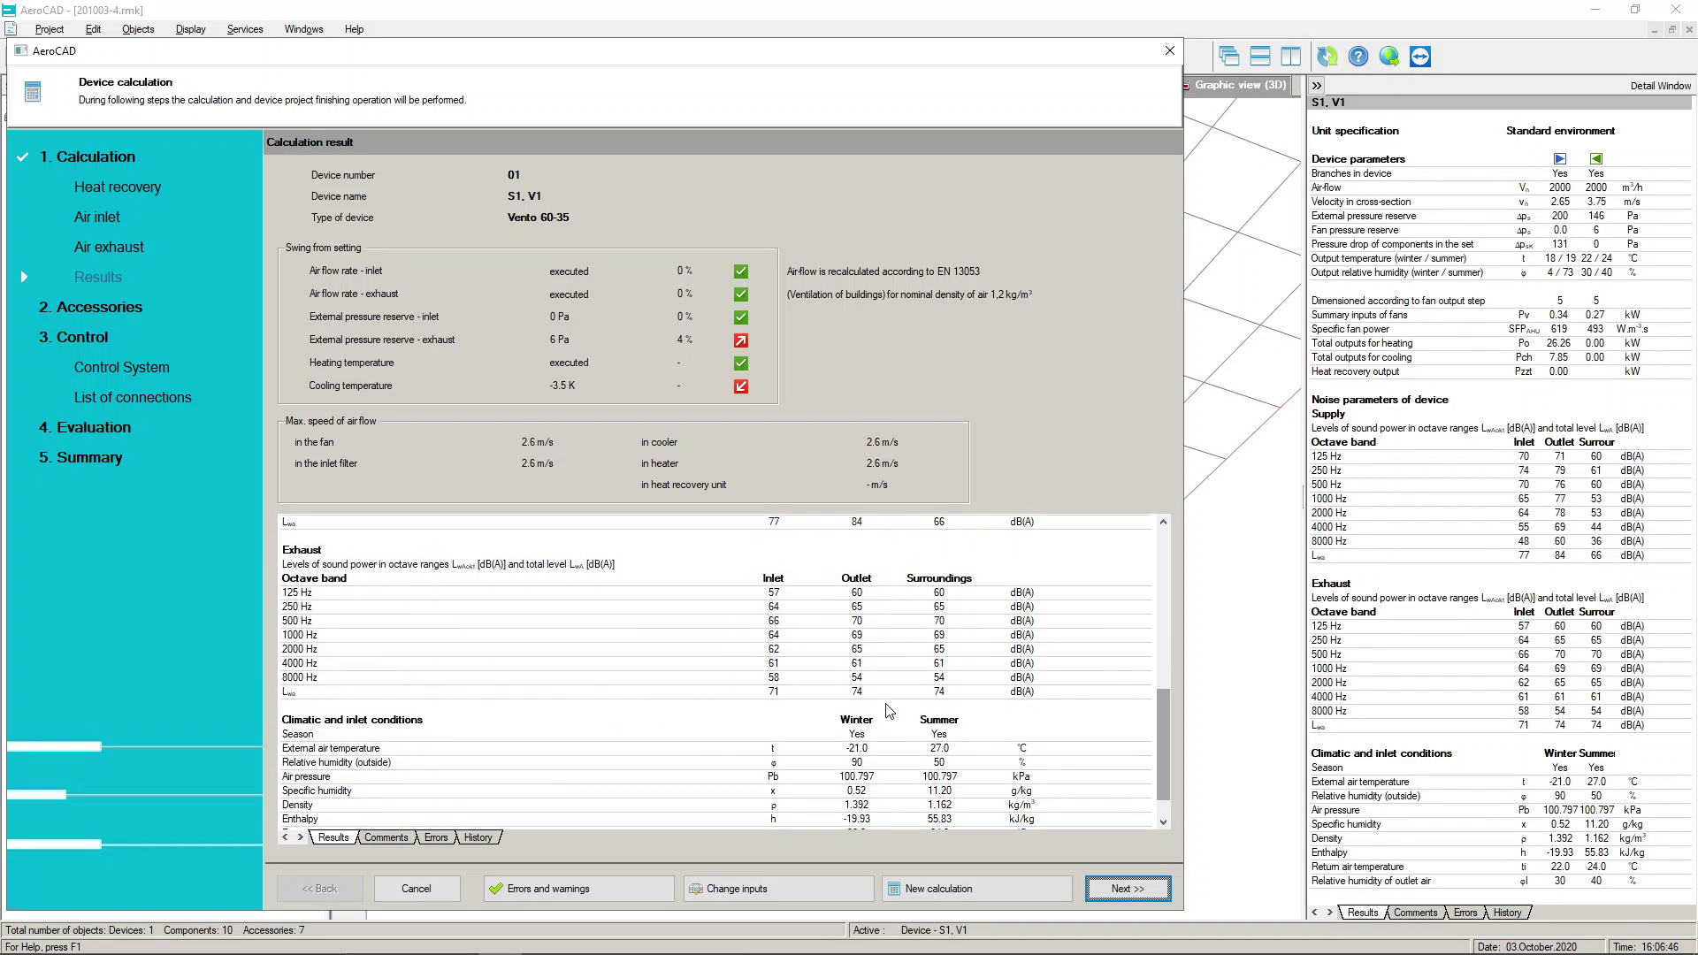
{"action": "left_click_drag", "start_coordinate": [1165, 748], "coordinate": [1156, 585]}
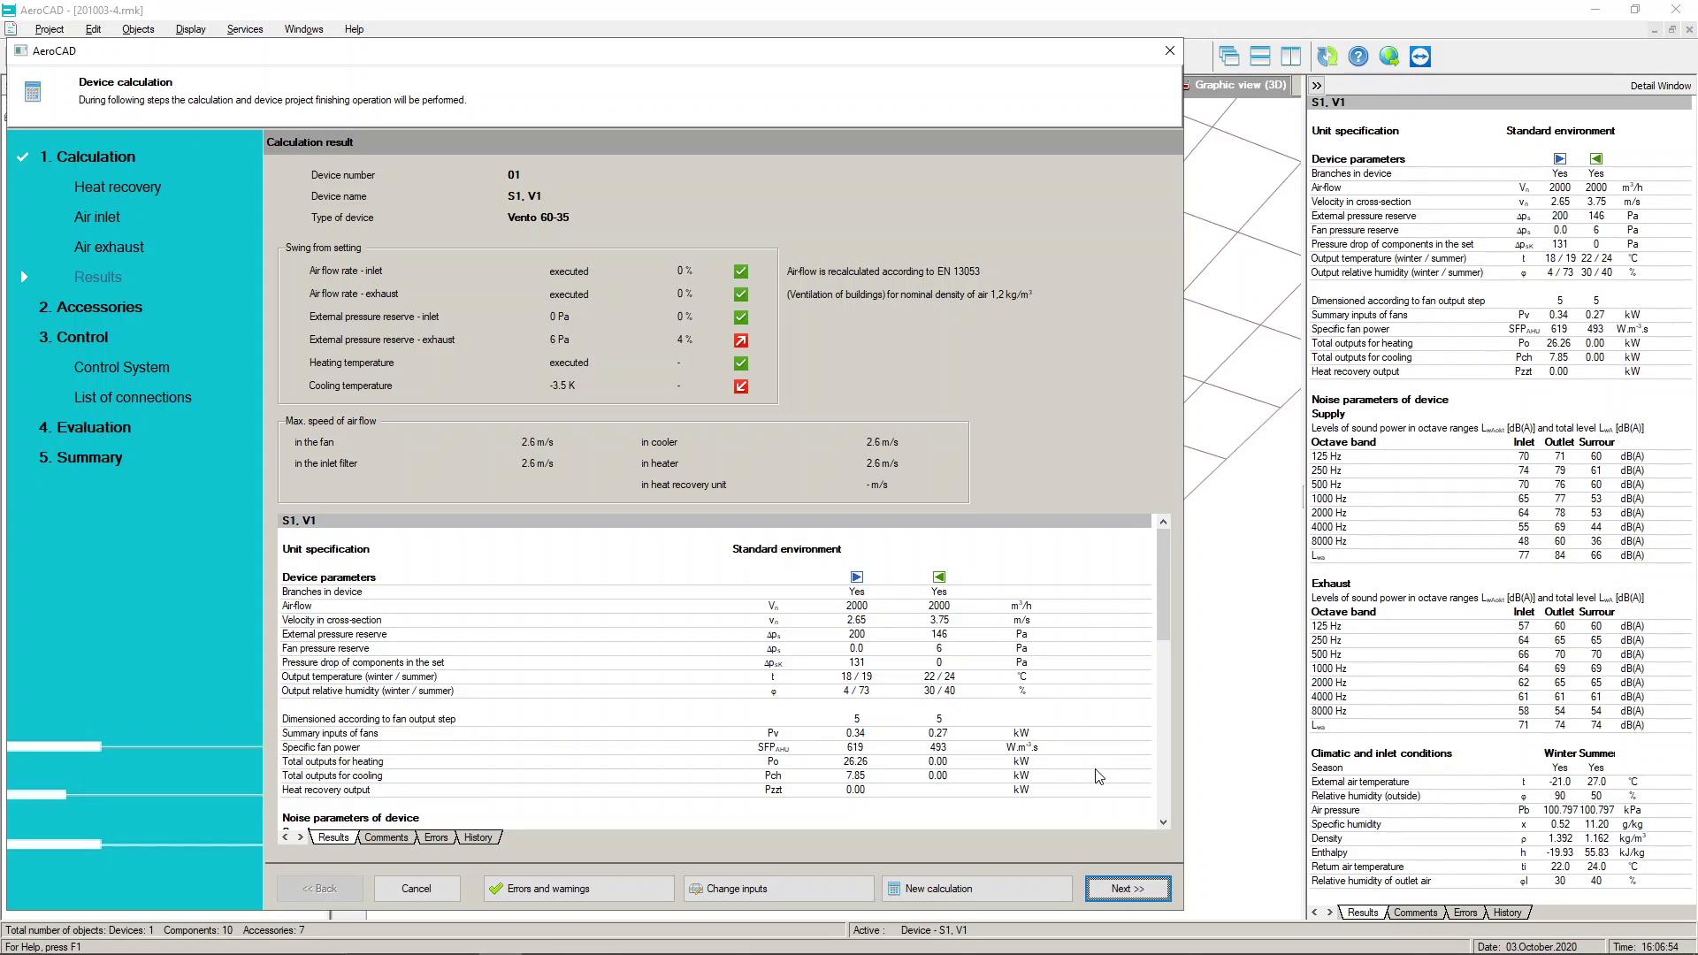
{"action": "left_click", "coordinate": [1145, 889]}
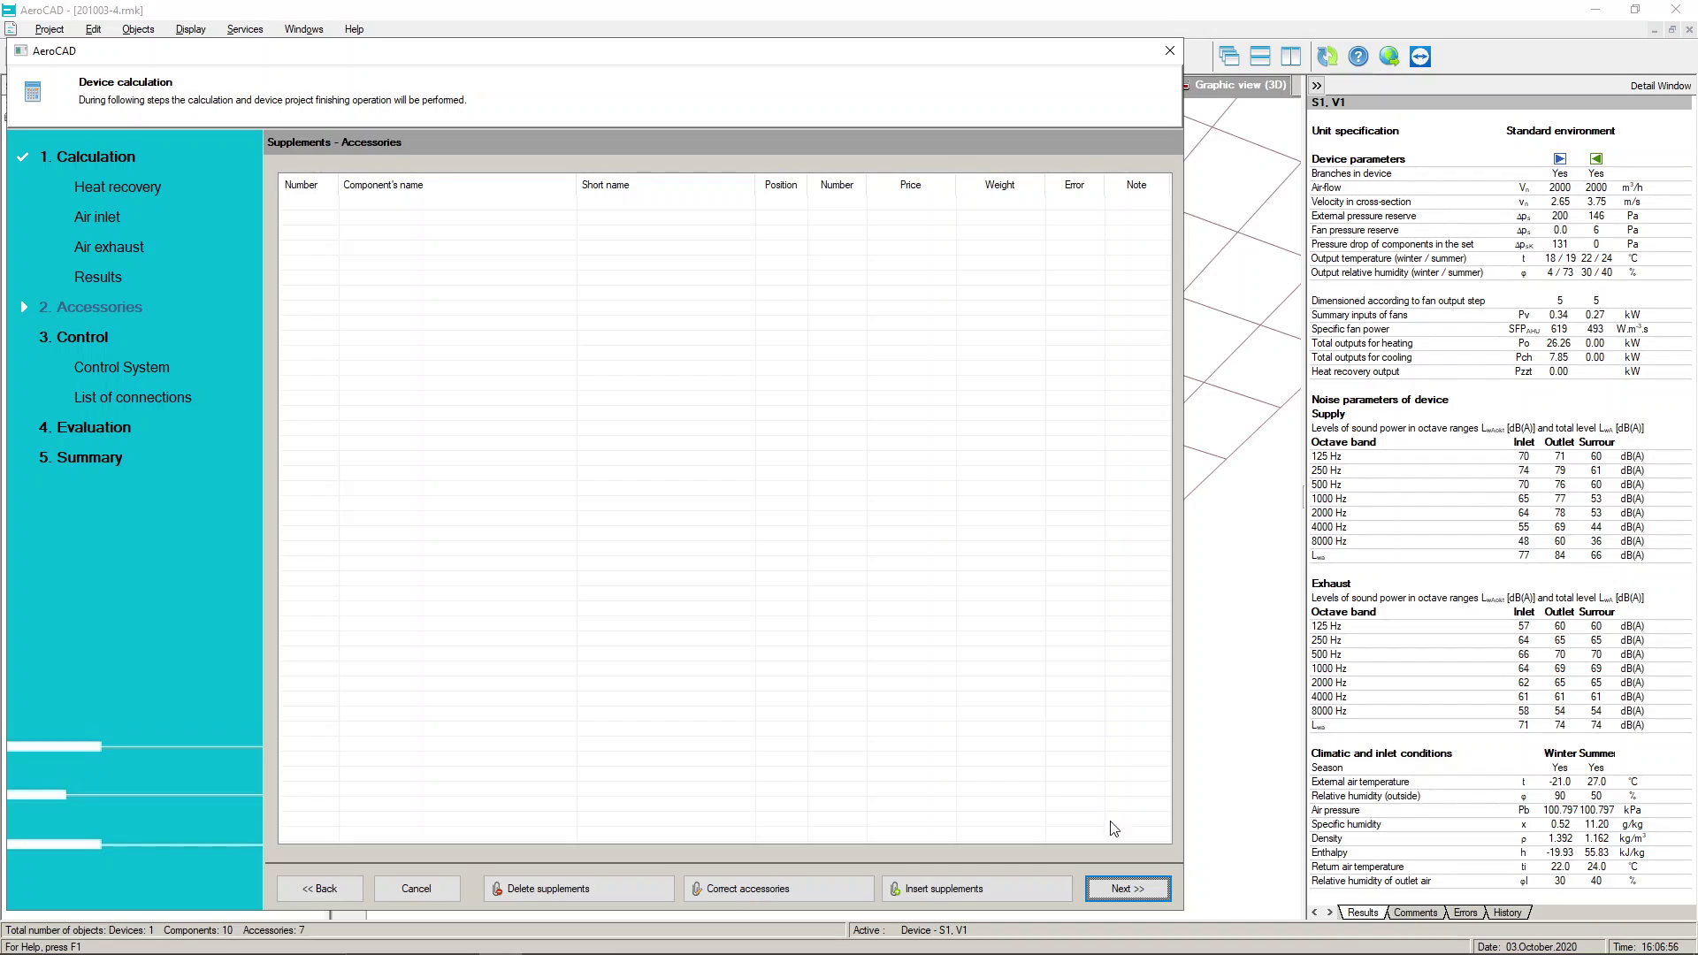
{"action": "left_click", "coordinate": [1116, 887]}
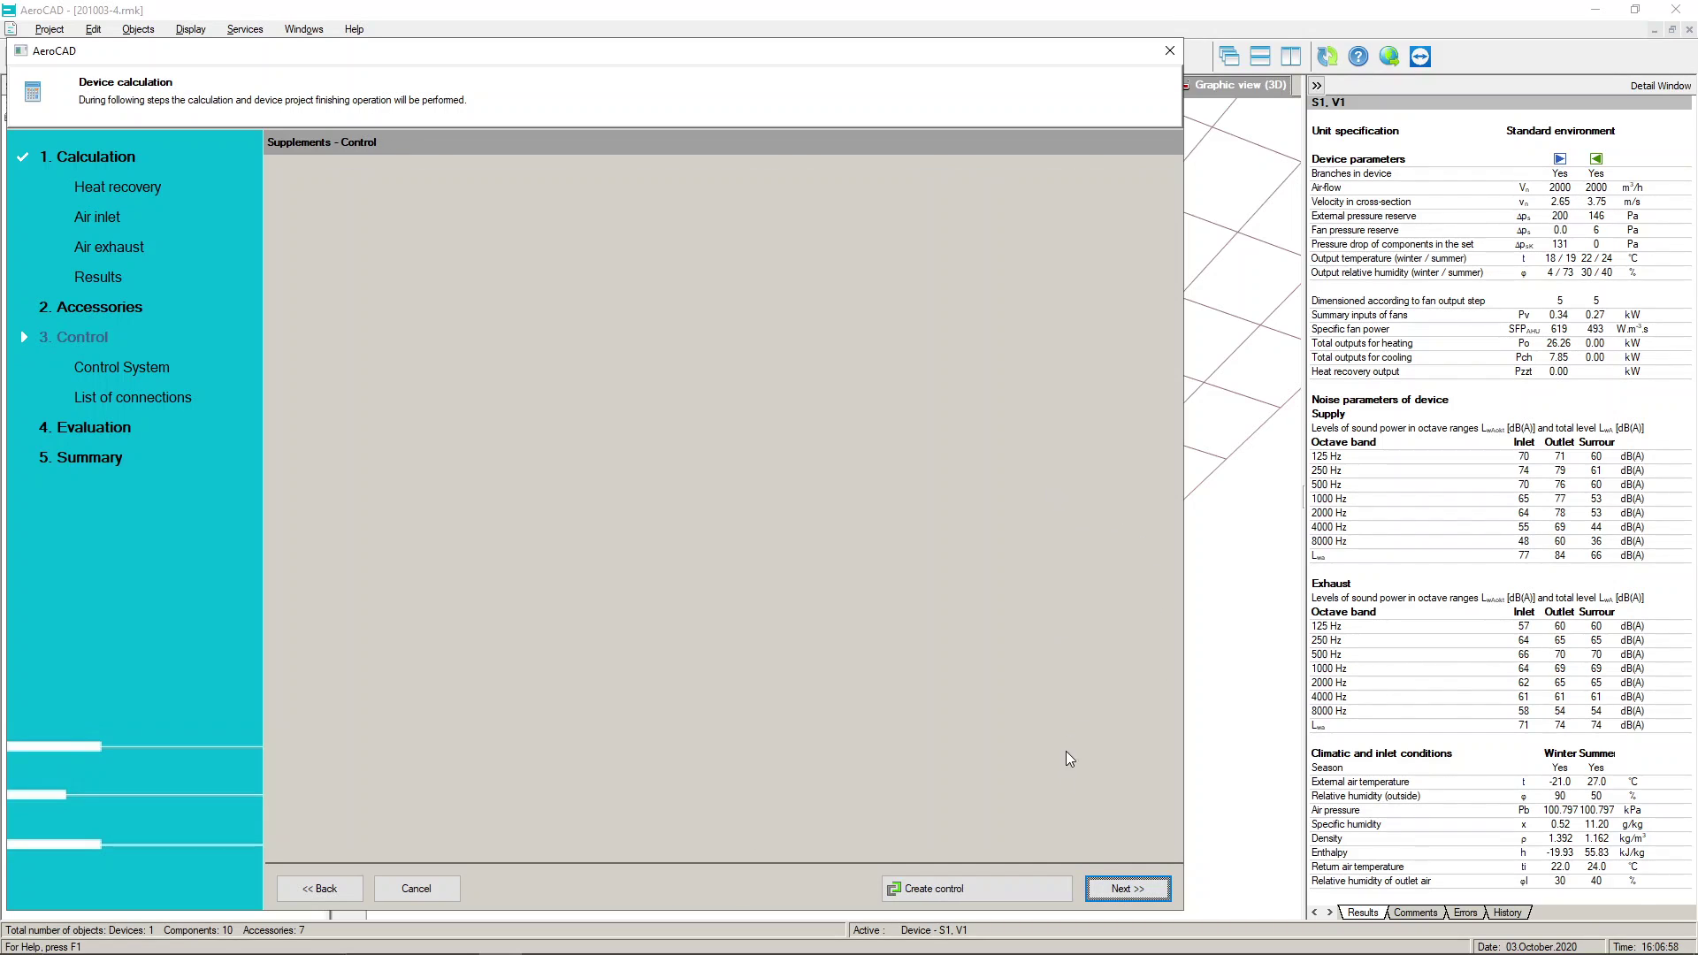
- Create a VCS (Climatix) control system for the device, reading through its description before accepting it
{"action": "left_click", "coordinate": [938, 888]}
{"action": "left_click", "coordinate": [309, 393]}
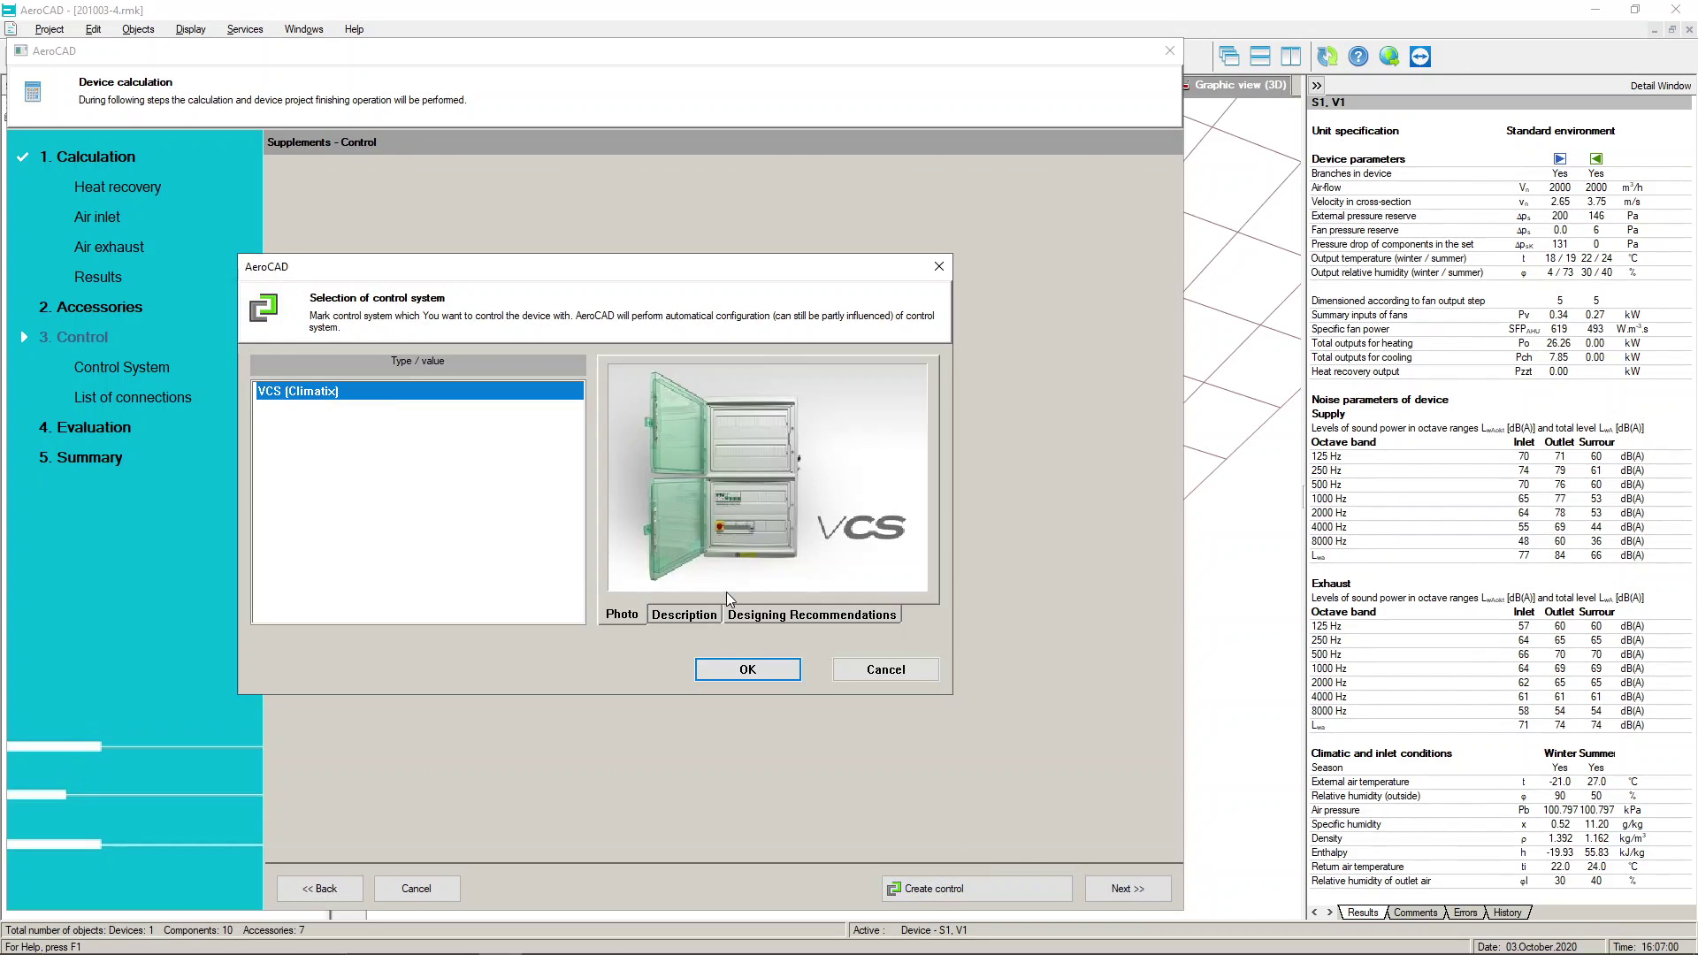
{"action": "left_click", "coordinate": [678, 616]}
{"action": "left_click", "coordinate": [767, 617]}
{"action": "left_click", "coordinate": [718, 612]}
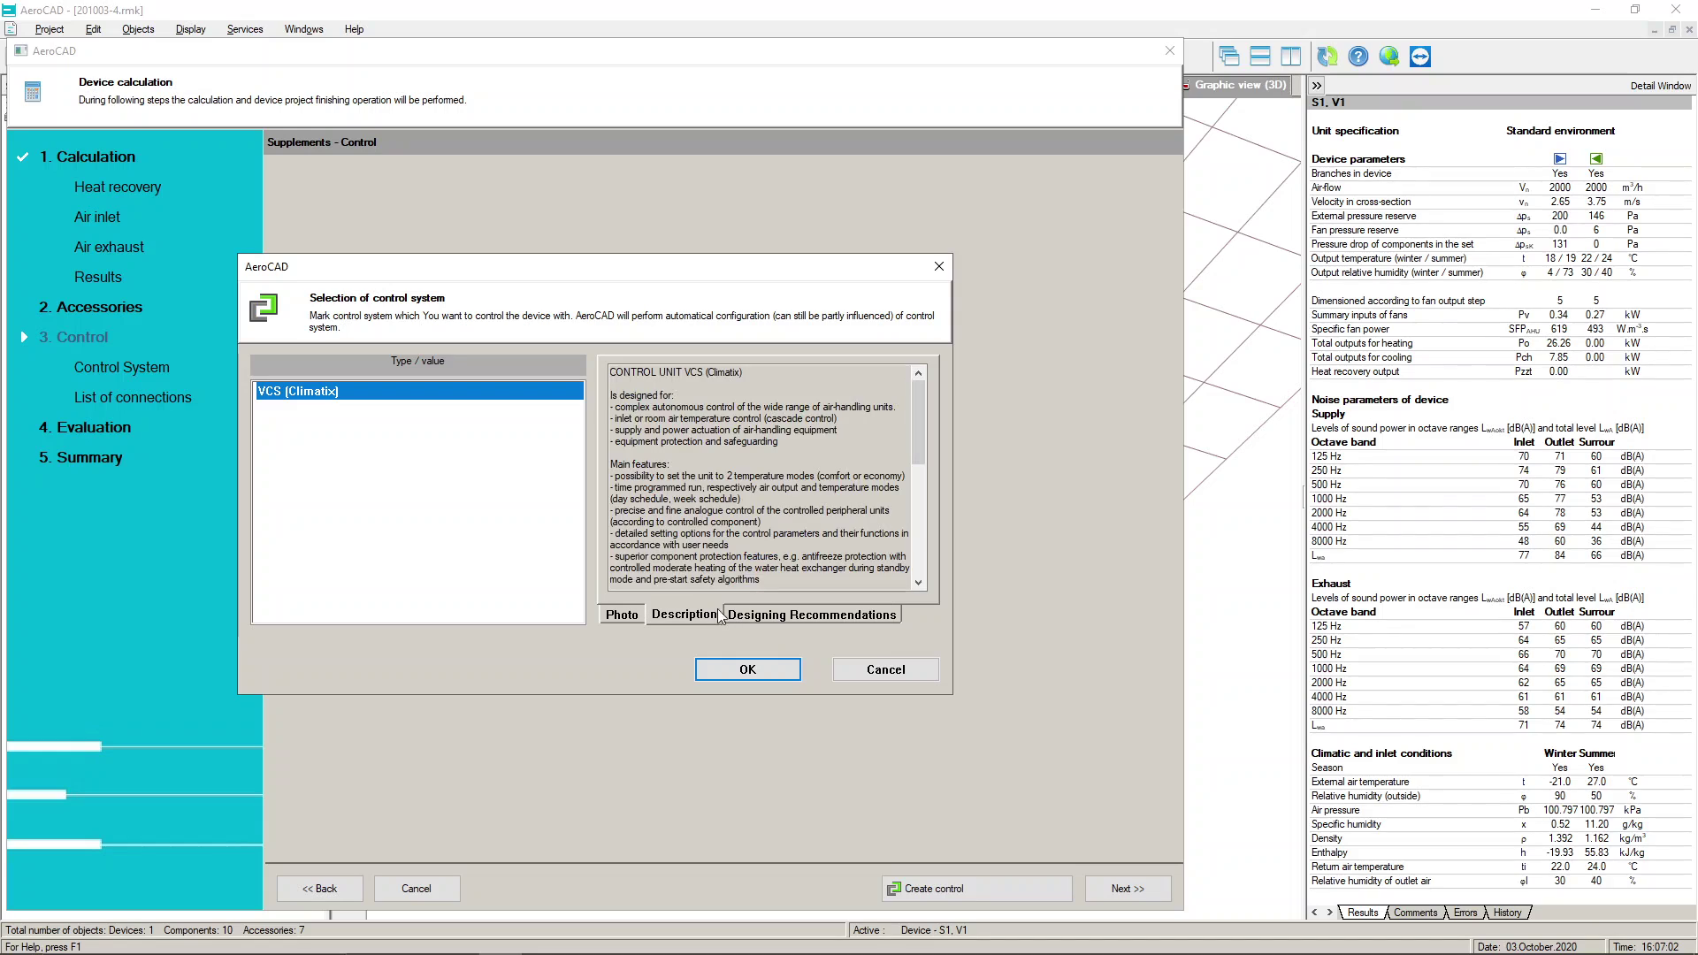
{"action": "left_click_drag", "start_coordinate": [921, 416], "coordinate": [927, 562]}
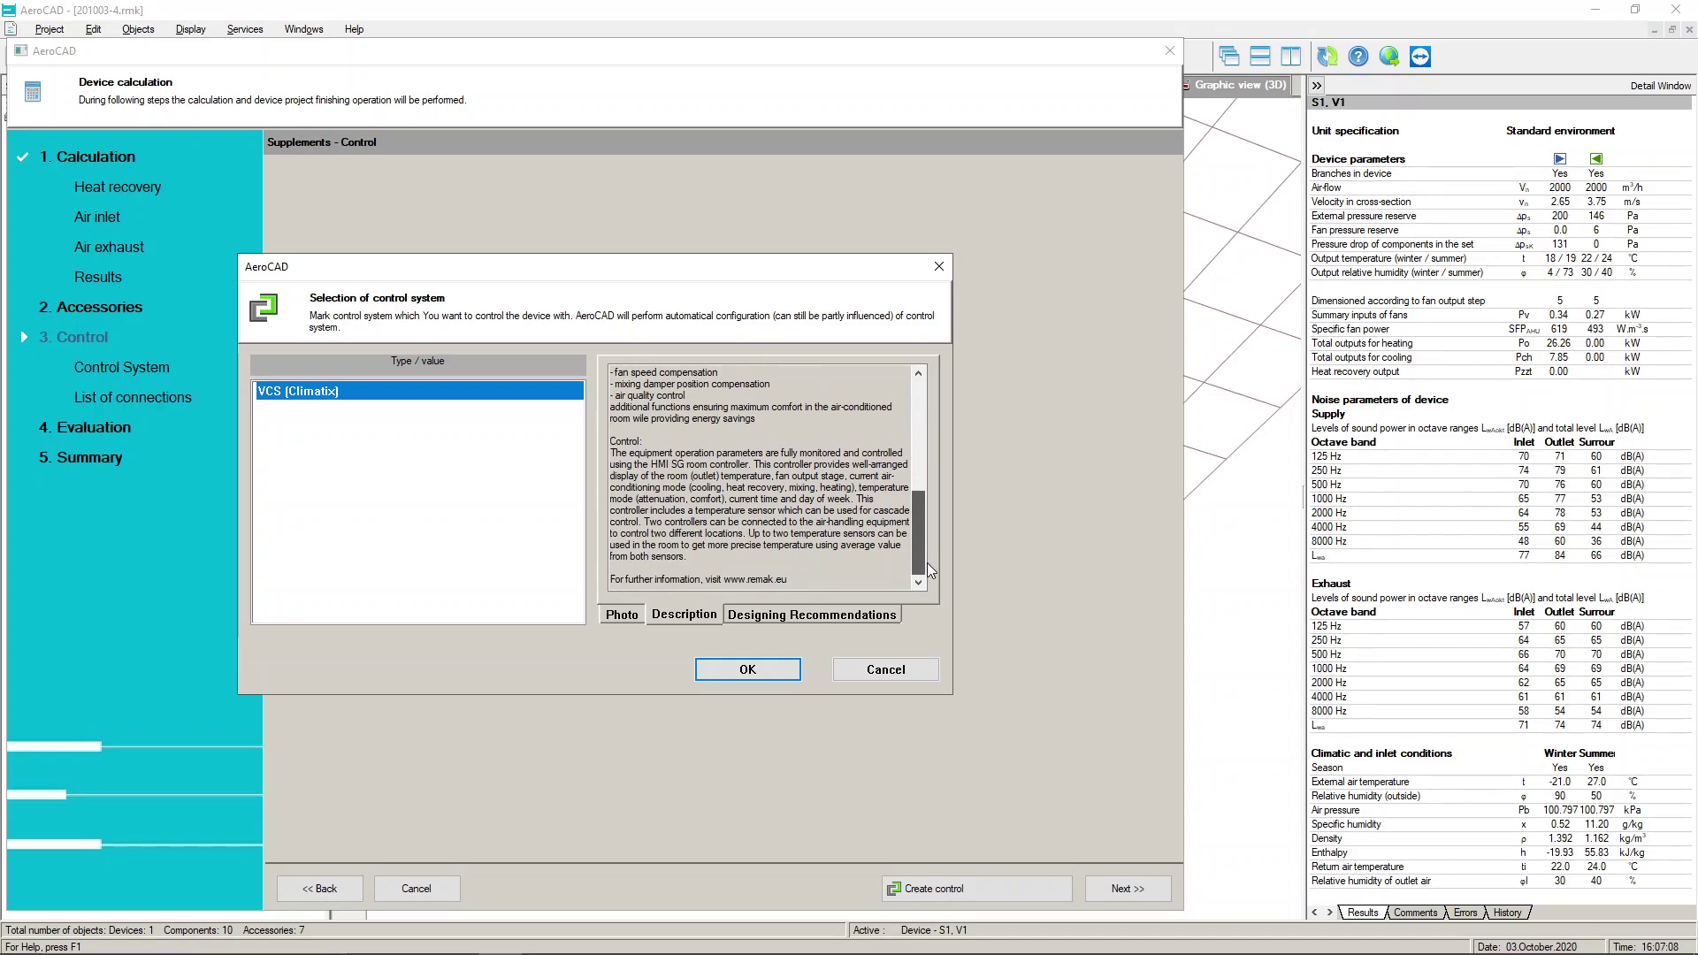
{"action": "left_click", "coordinate": [747, 668]}
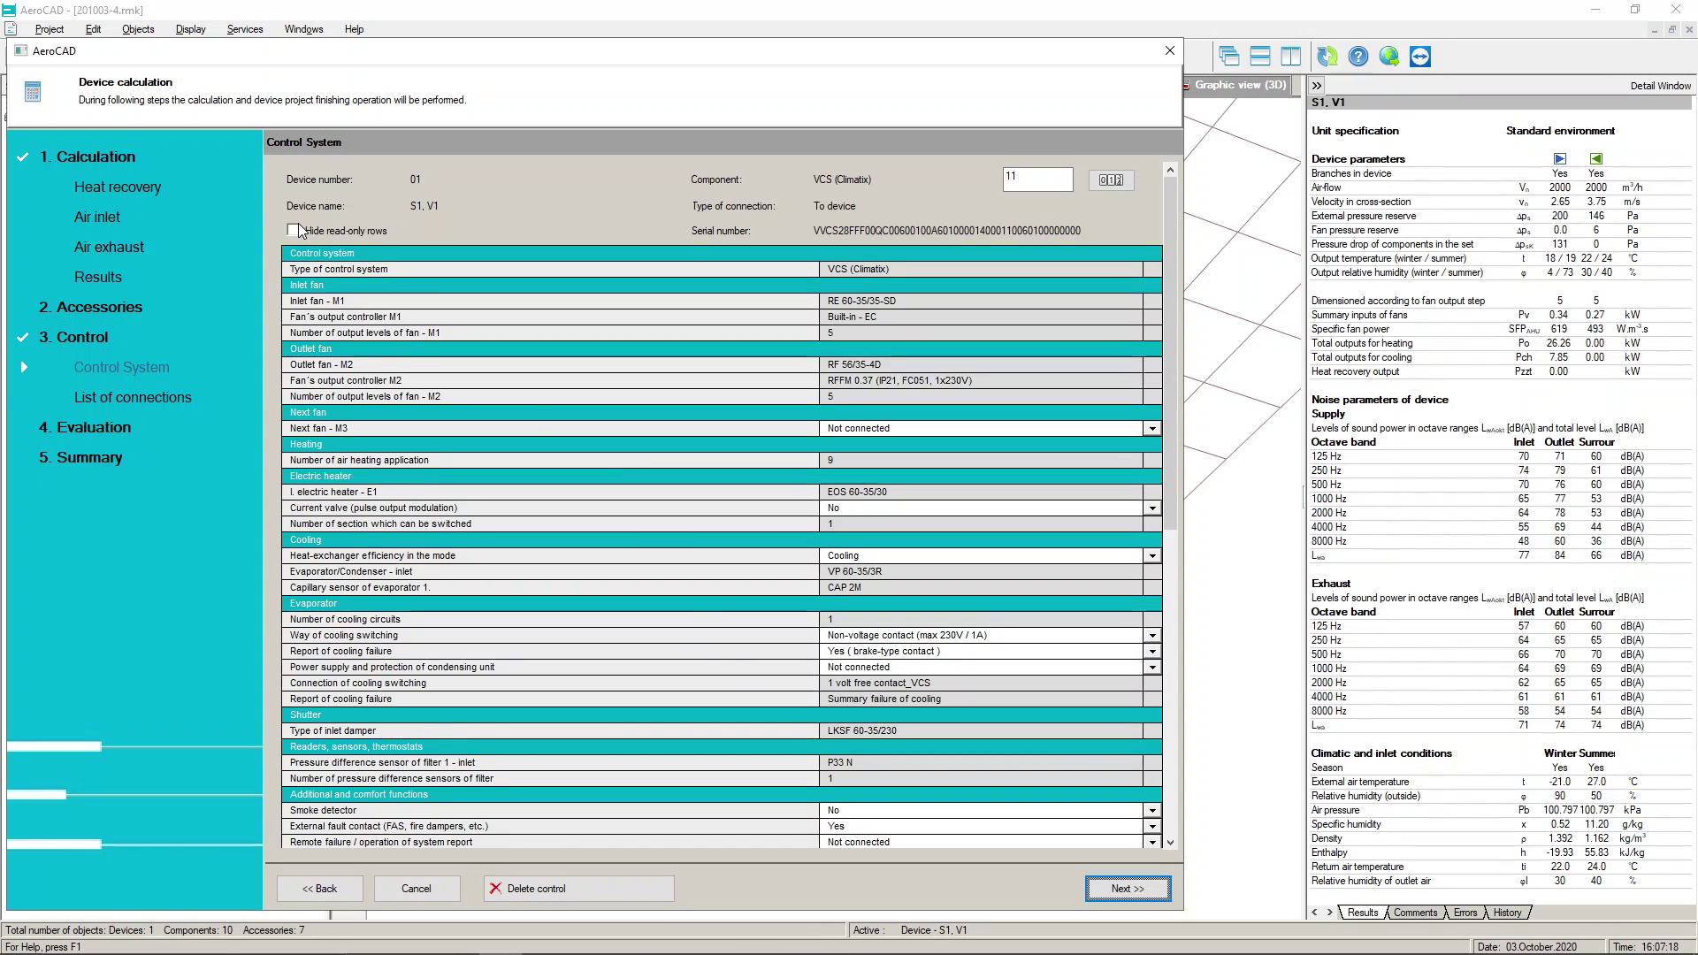
- Hide the read-only rows of the control system and review the single-phase and three-phase options for the next fan M3
{"action": "left_click", "coordinate": [298, 231]}
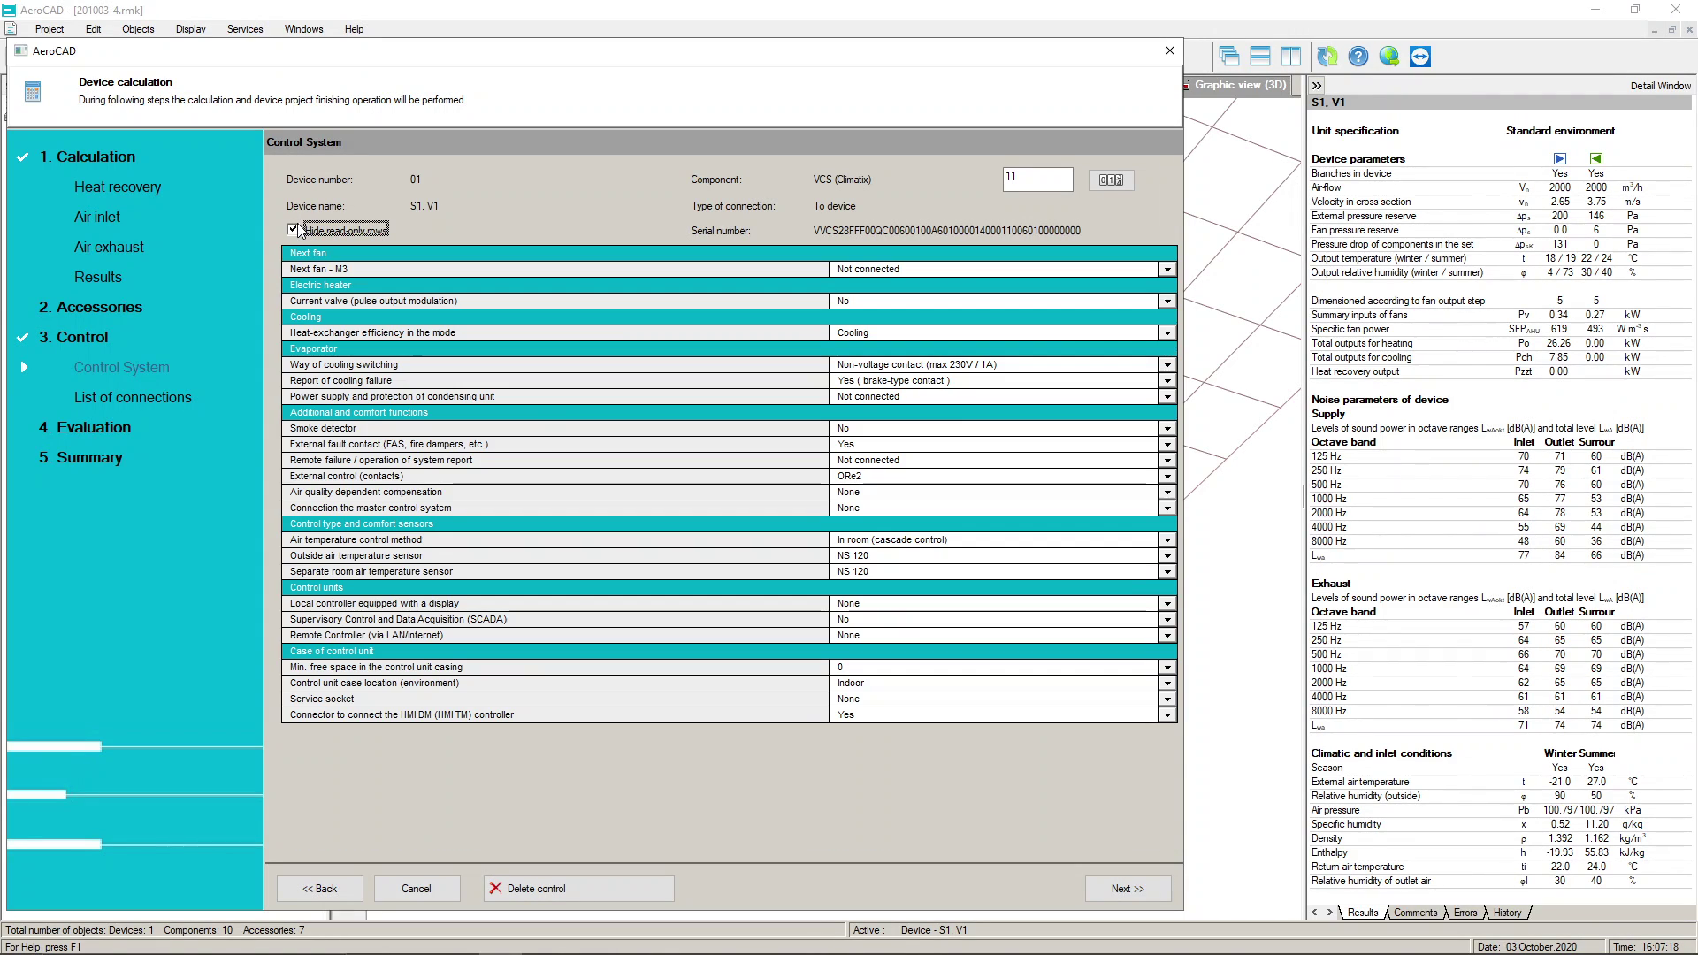
{"action": "left_click", "coordinate": [1168, 270]}
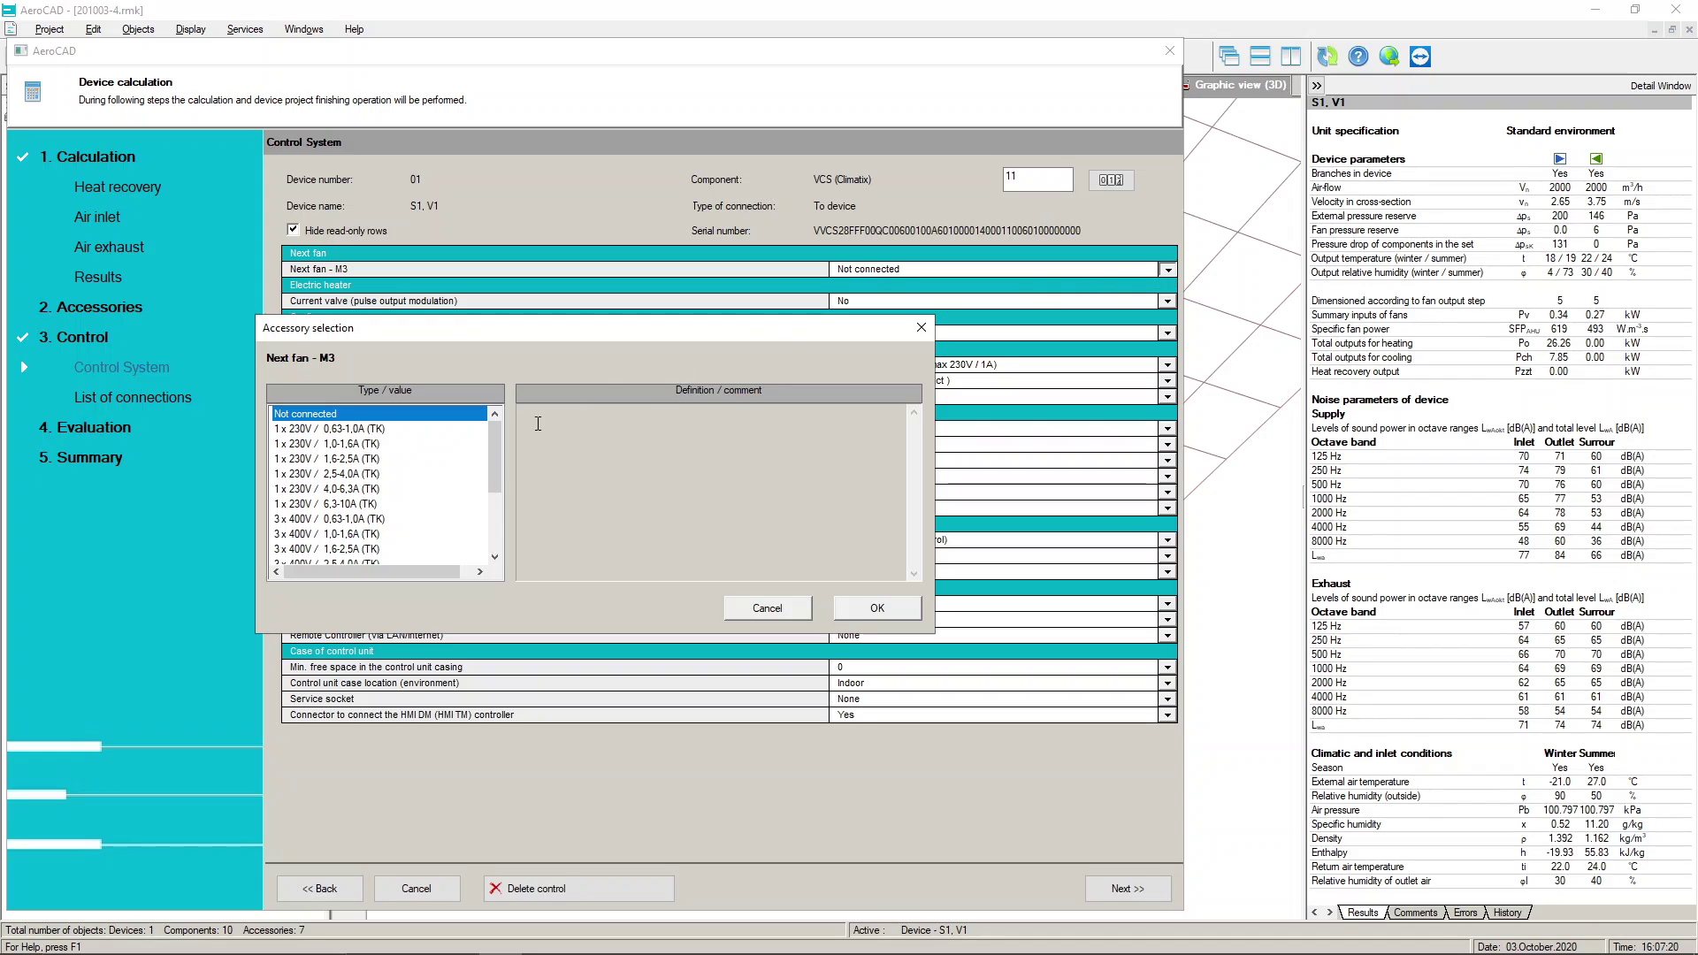
{"action": "mouse_move", "coordinate": [496, 454]}
{"action": "left_mouse_down"}
{"action": "mouse_move", "coordinate": [502, 544]}
{"action": "mouse_move", "coordinate": [499, 460]}
{"action": "left_mouse_up"}
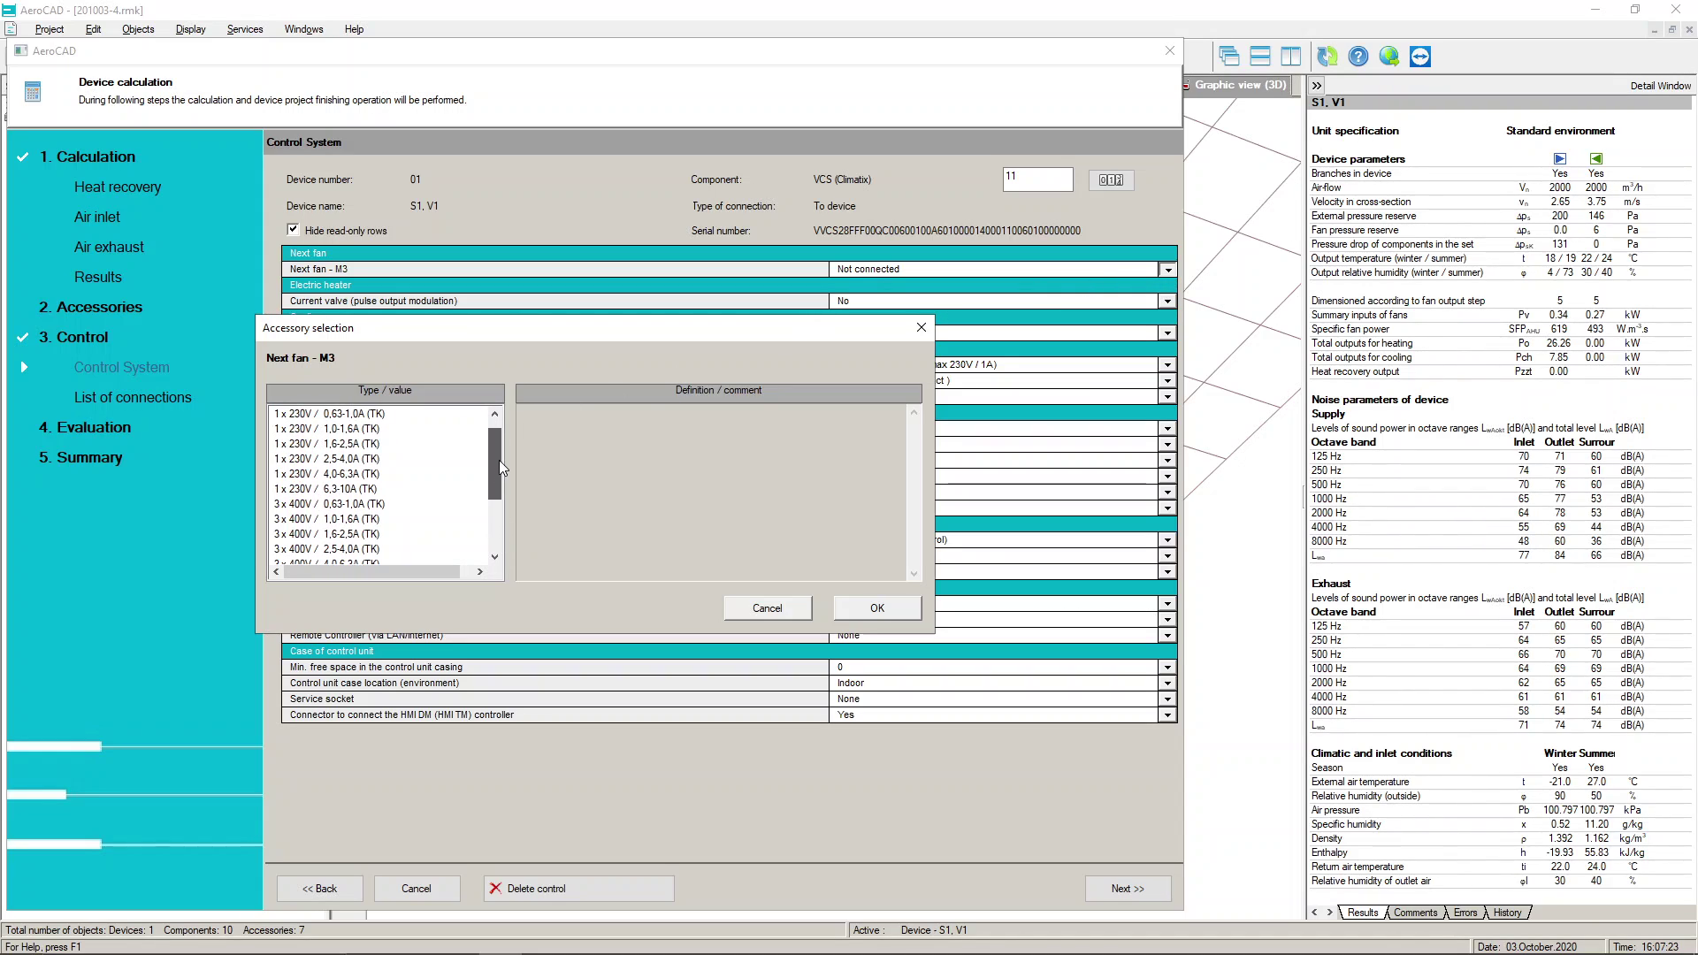
{"action": "left_click", "coordinate": [311, 492]}
{"action": "scroll", "coordinate": [312, 500], "scroll_direction": "down", "scroll_amount": 3}
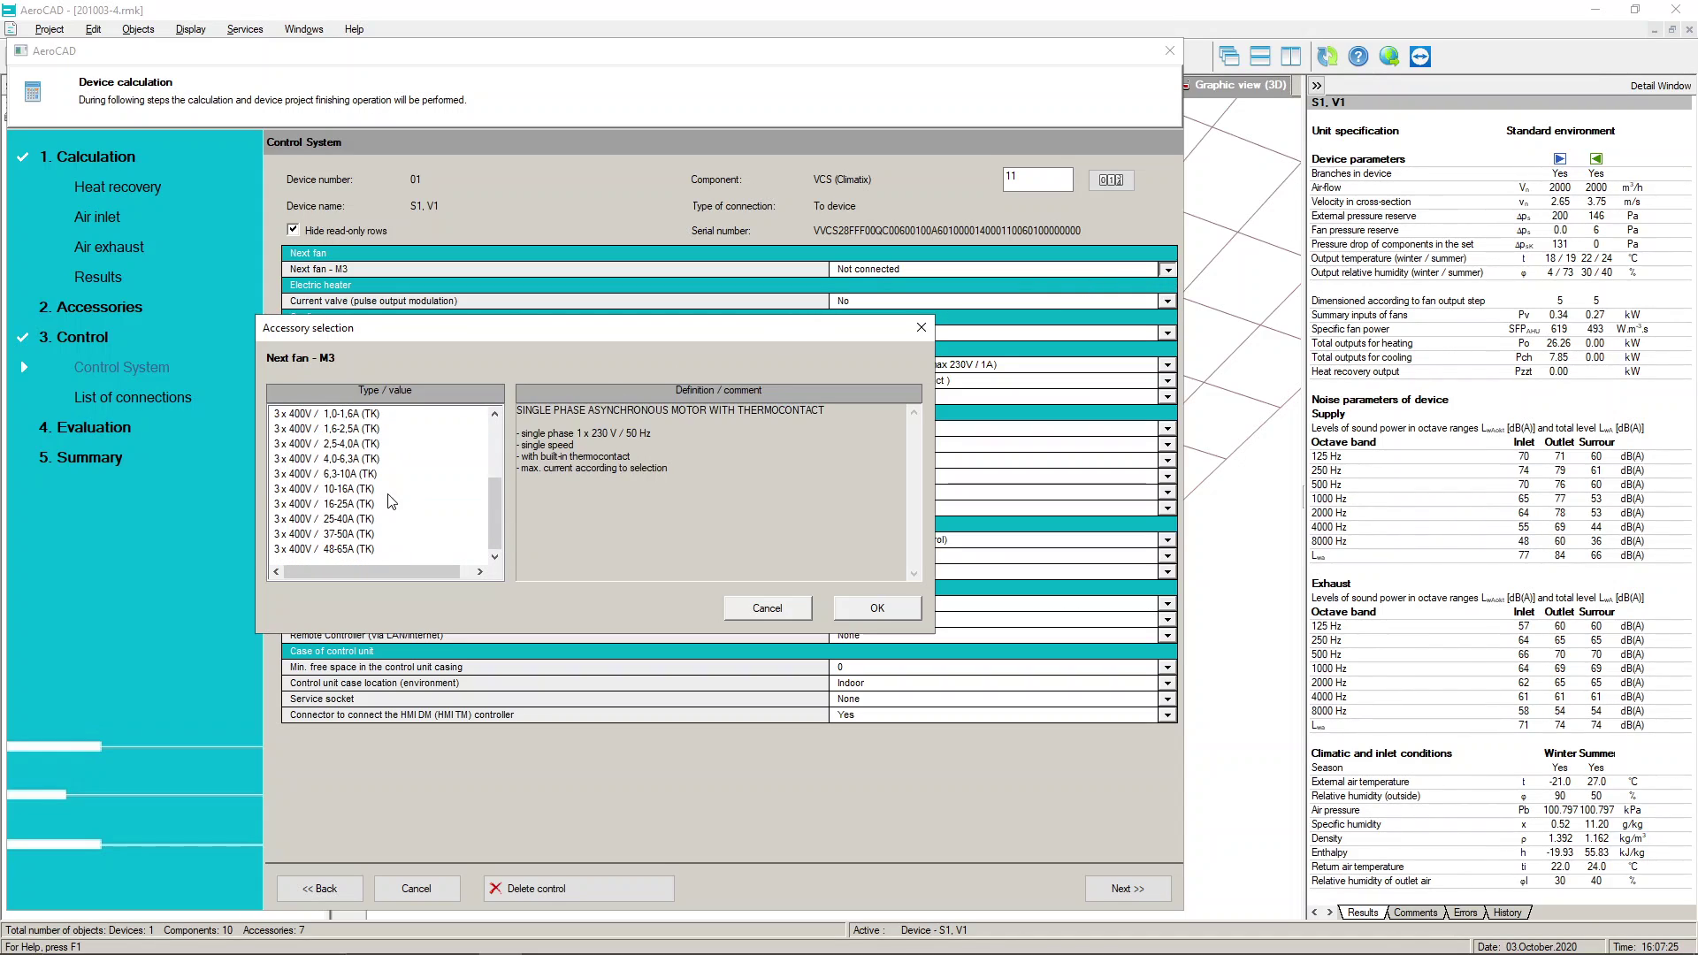
{"action": "left_click", "coordinate": [341, 476]}
{"action": "left_click", "coordinate": [323, 460]}
{"action": "left_click", "coordinate": [766, 609]}
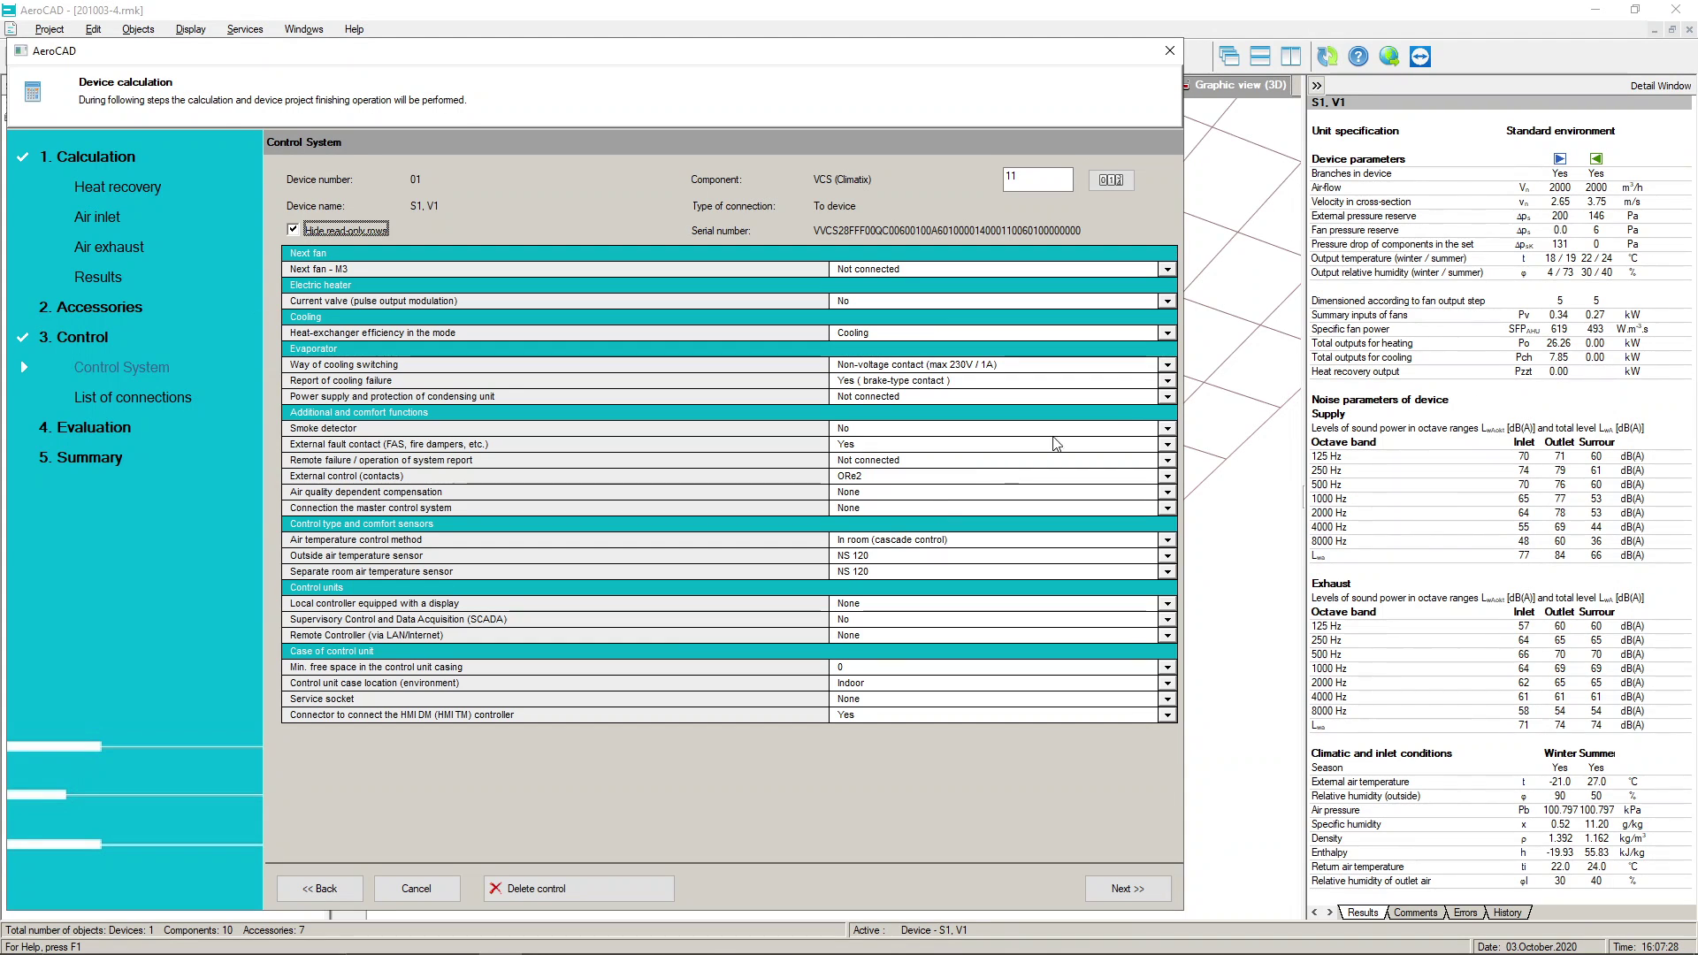
- Set the electric heater's current valve (pulse output modulation) to Yes after reading its description
{"action": "left_click", "coordinate": [1168, 302]}
{"action": "left_click", "coordinate": [301, 430]}
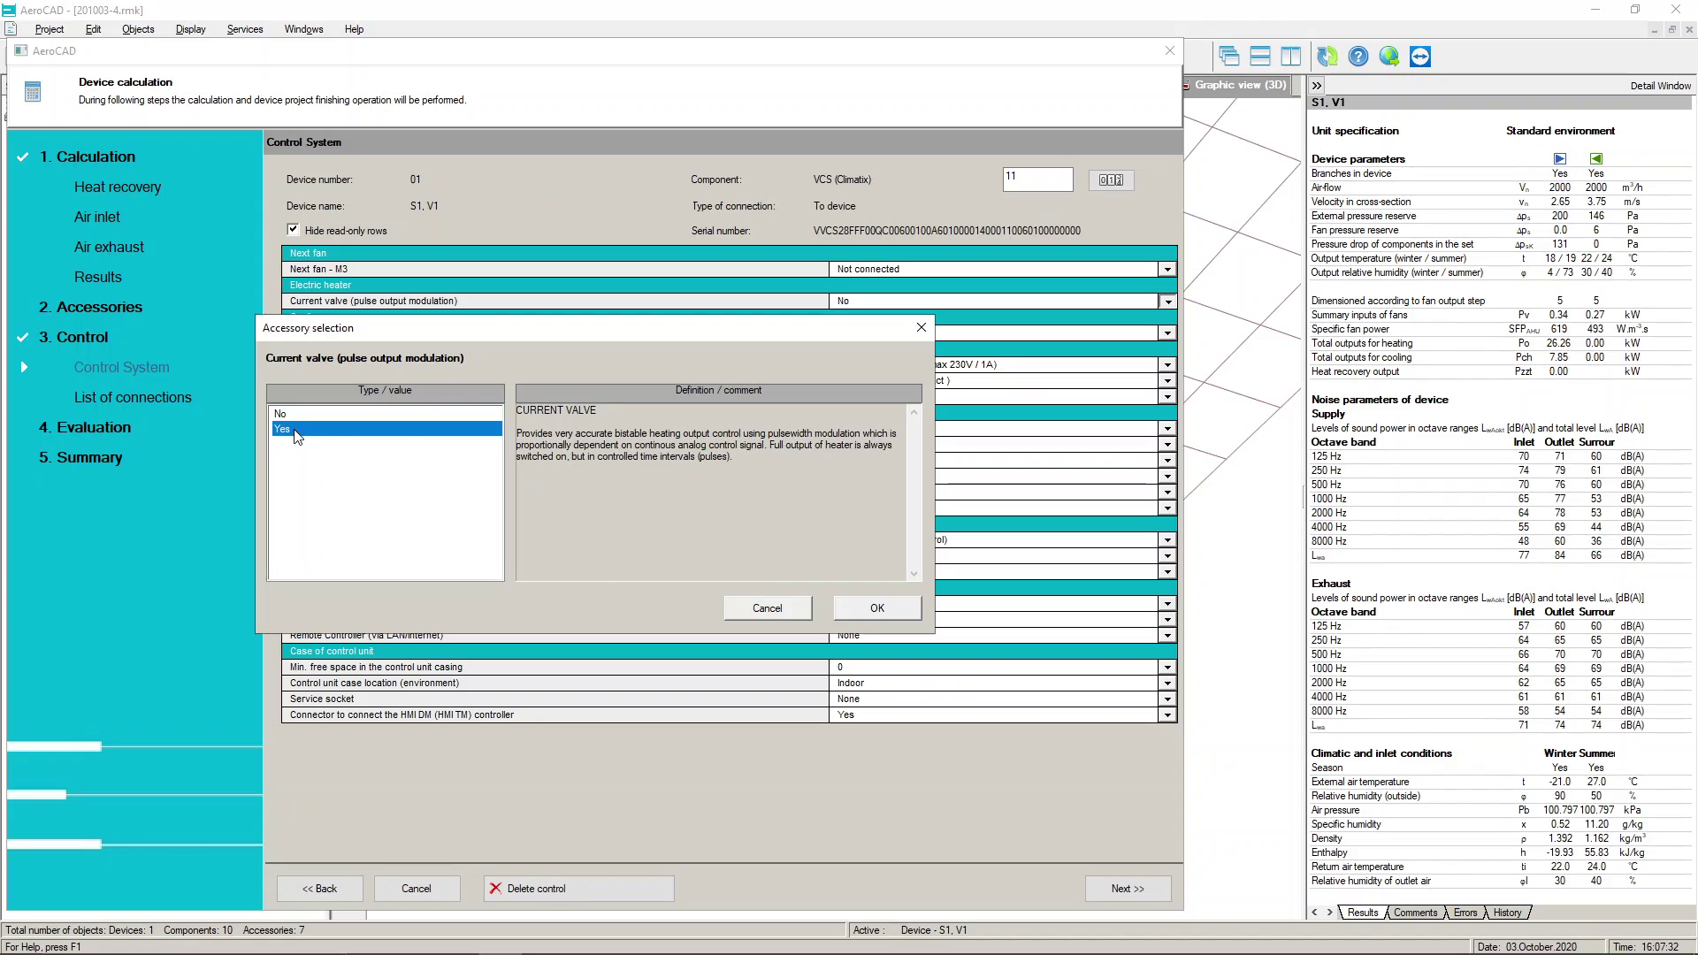
{"action": "left_click_drag", "start_coordinate": [518, 412], "coordinate": [734, 458]}
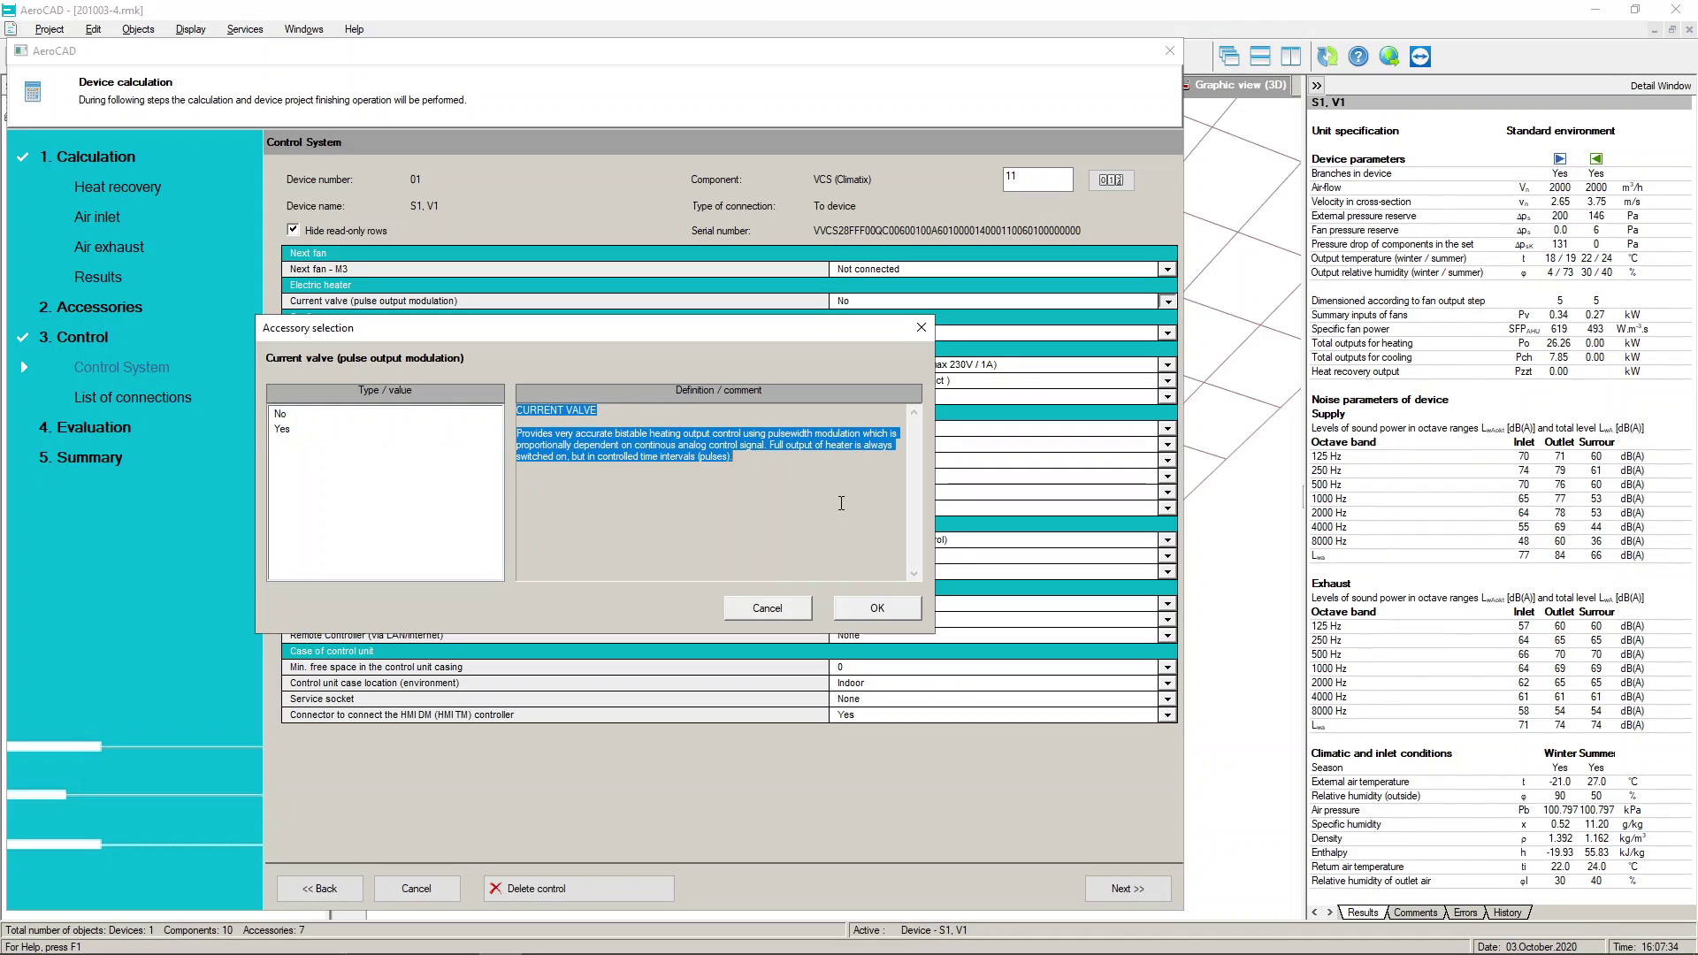
{"action": "left_click", "coordinate": [906, 608]}
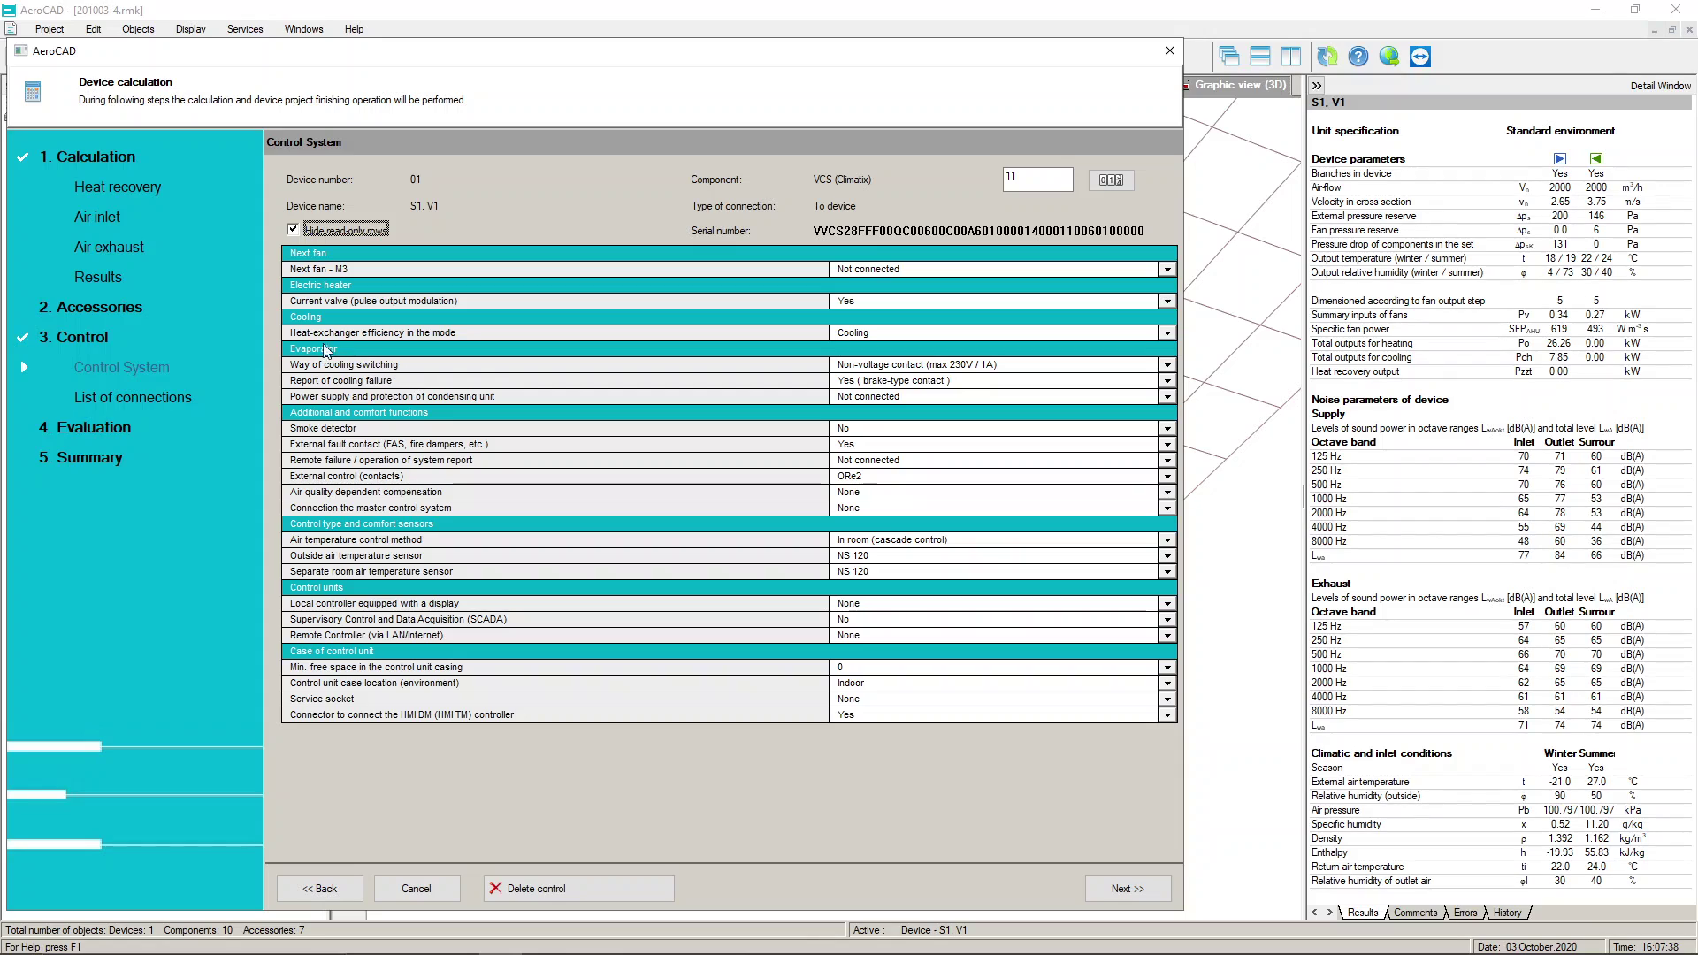
- Compare the heat exchanger's Cooling and Heat pump modes, and review the cooling switching options Voltage output 230V / 1A and Stepless control (0-10V)
{"action": "left_click", "coordinate": [1167, 333]}
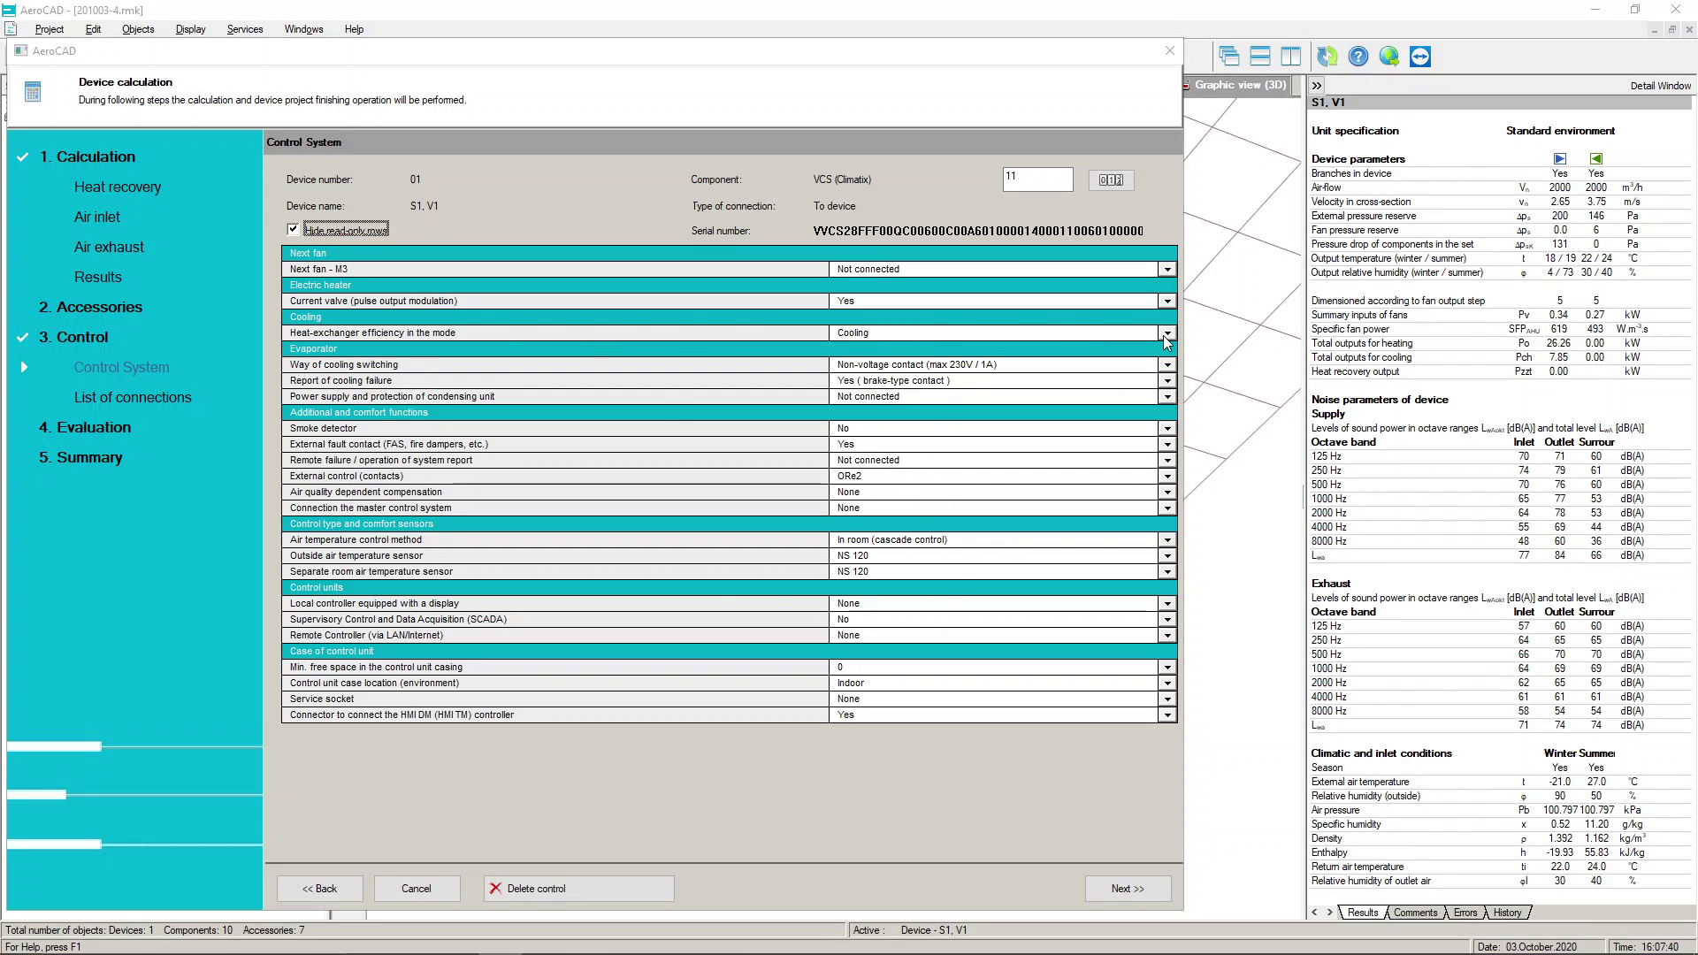
{"action": "left_click", "coordinate": [300, 430]}
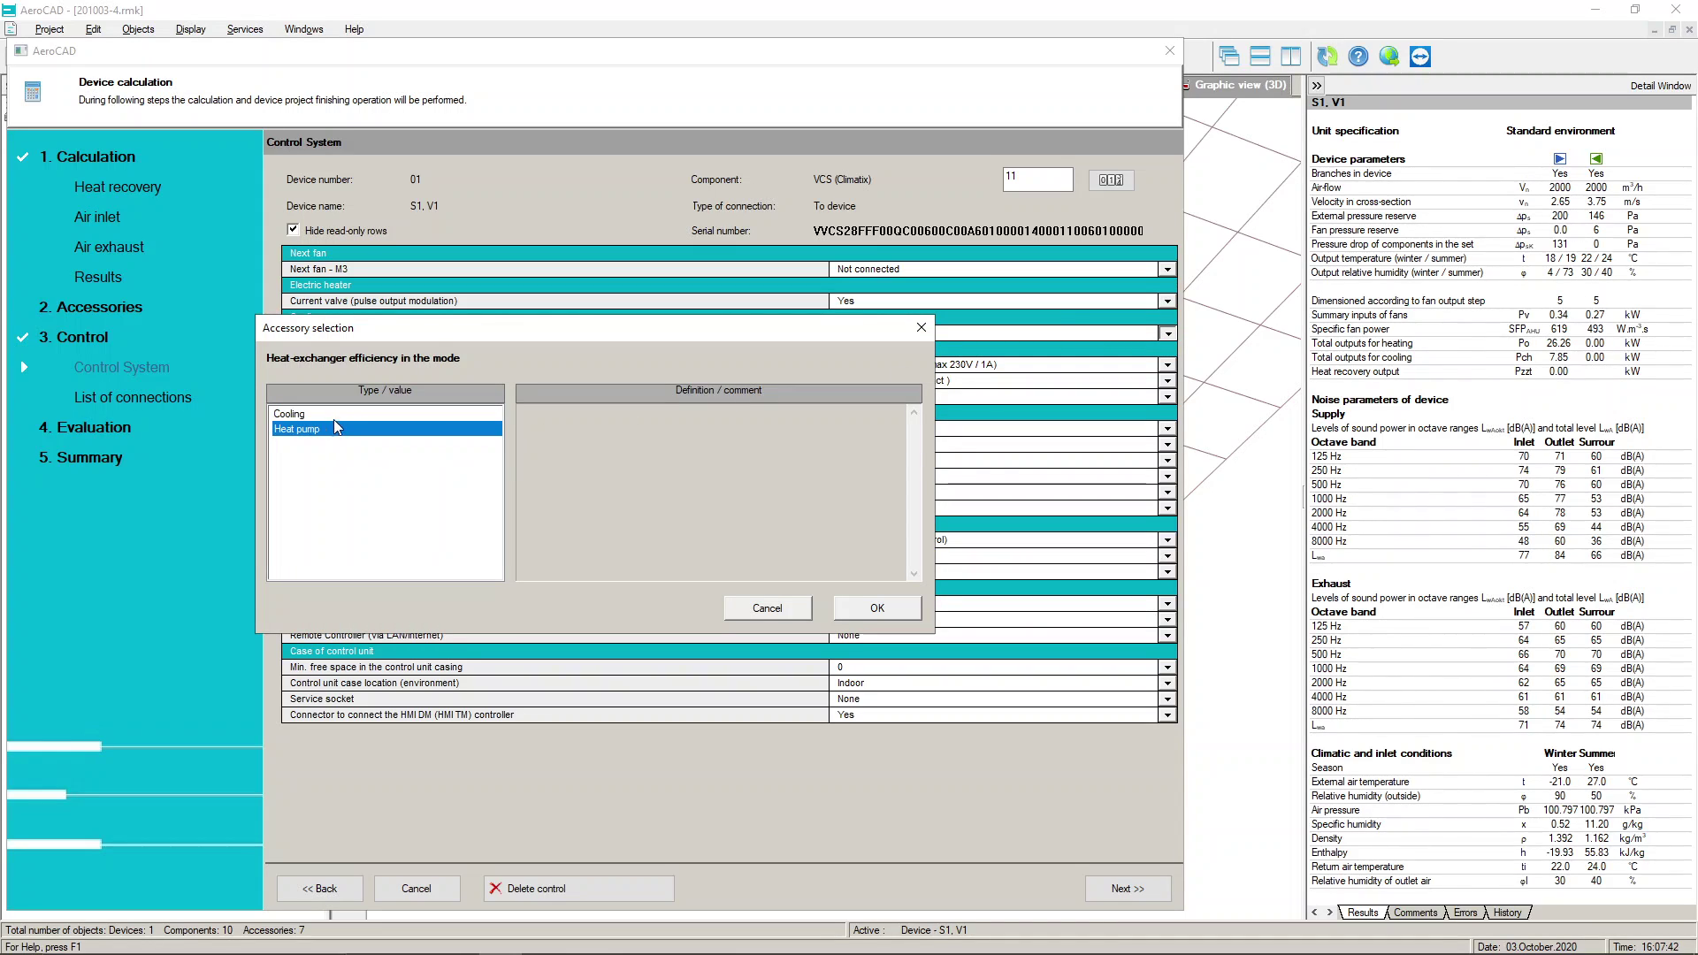
{"action": "left_click", "coordinate": [357, 418]}
{"action": "left_click", "coordinate": [795, 617]}
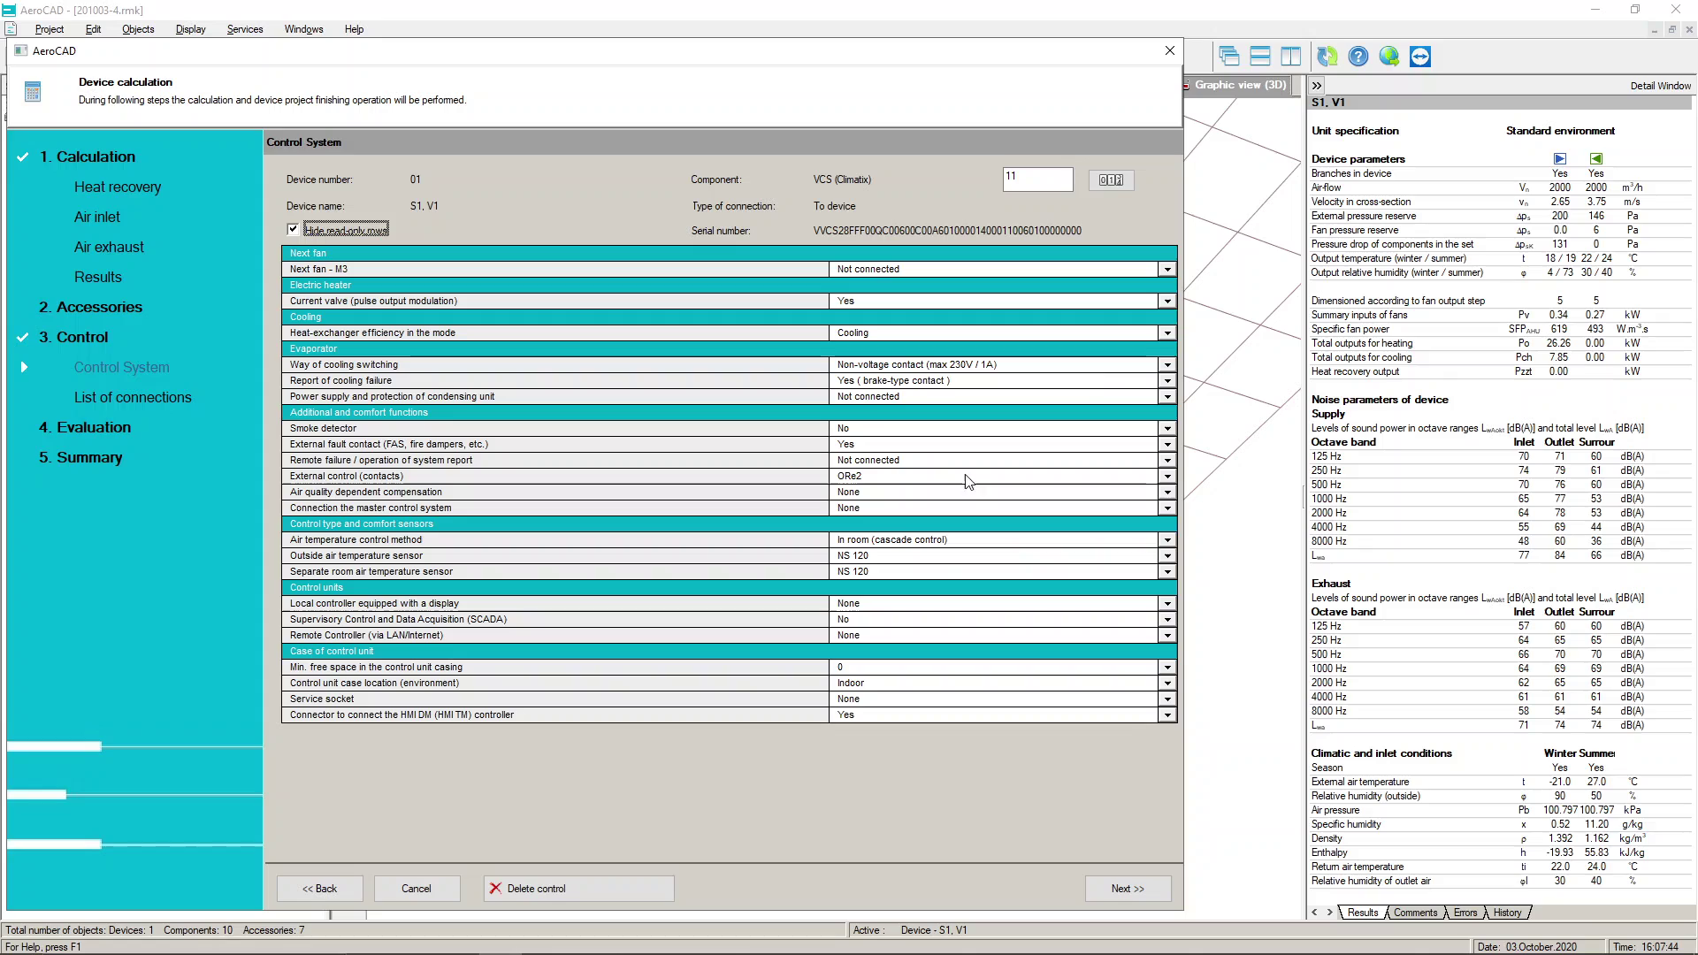
{"action": "left_click", "coordinate": [1168, 366]}
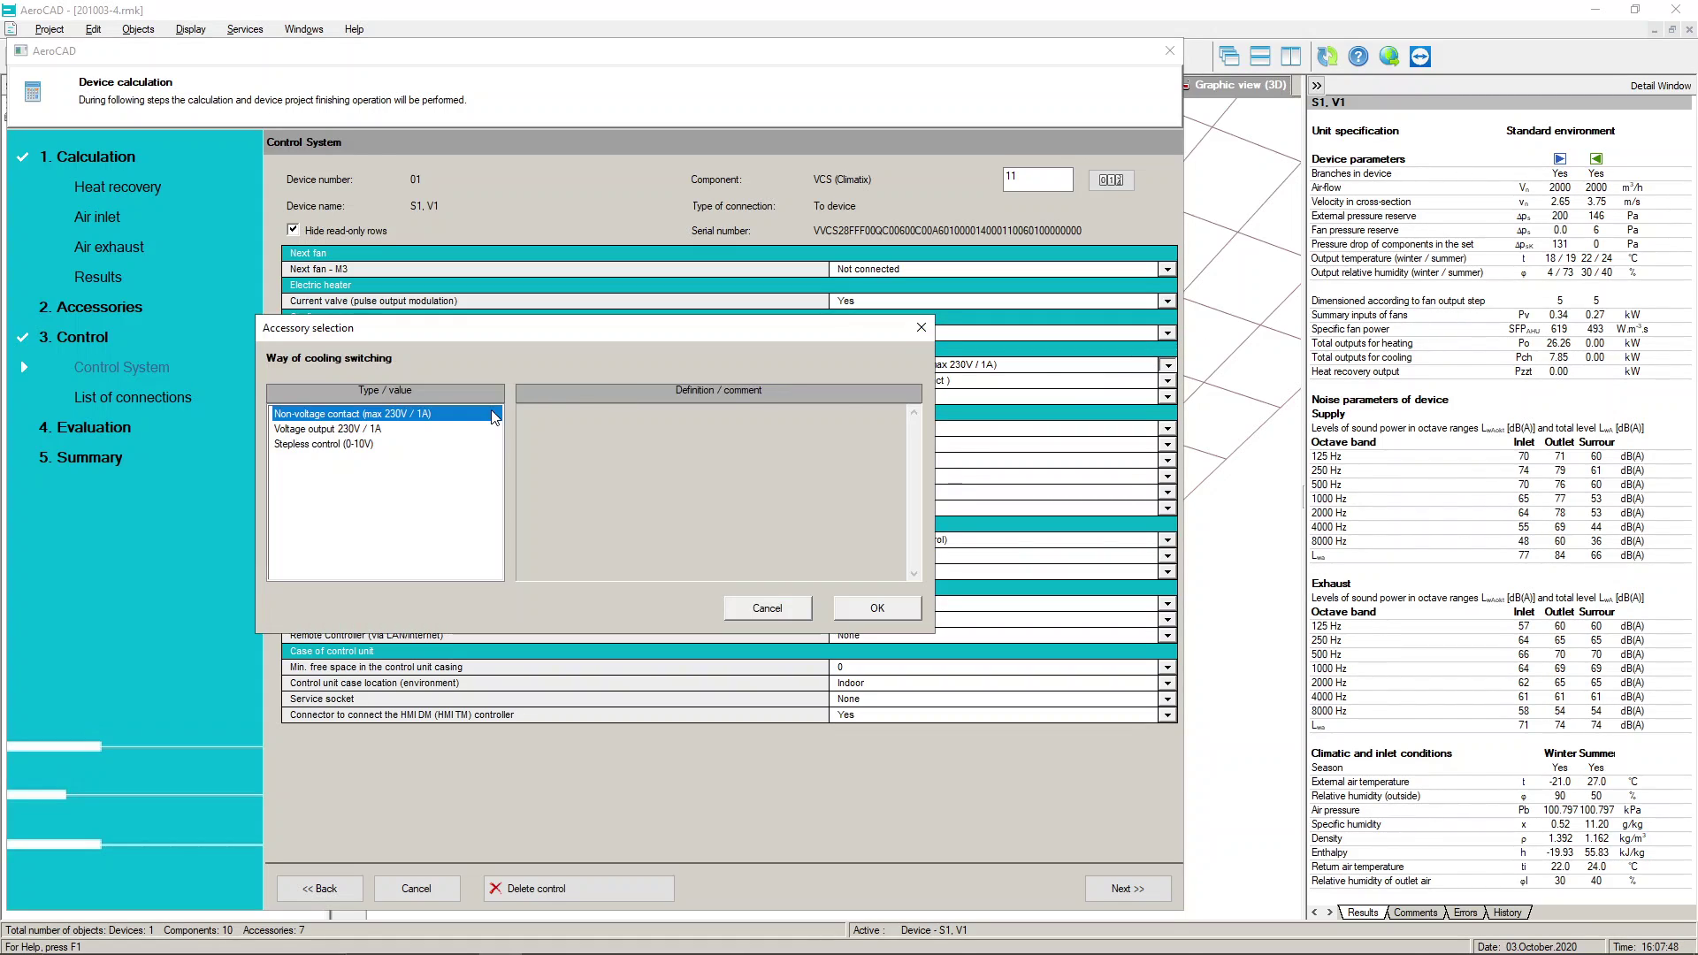
{"action": "left_click", "coordinate": [430, 429]}
{"action": "left_click", "coordinate": [371, 444]}
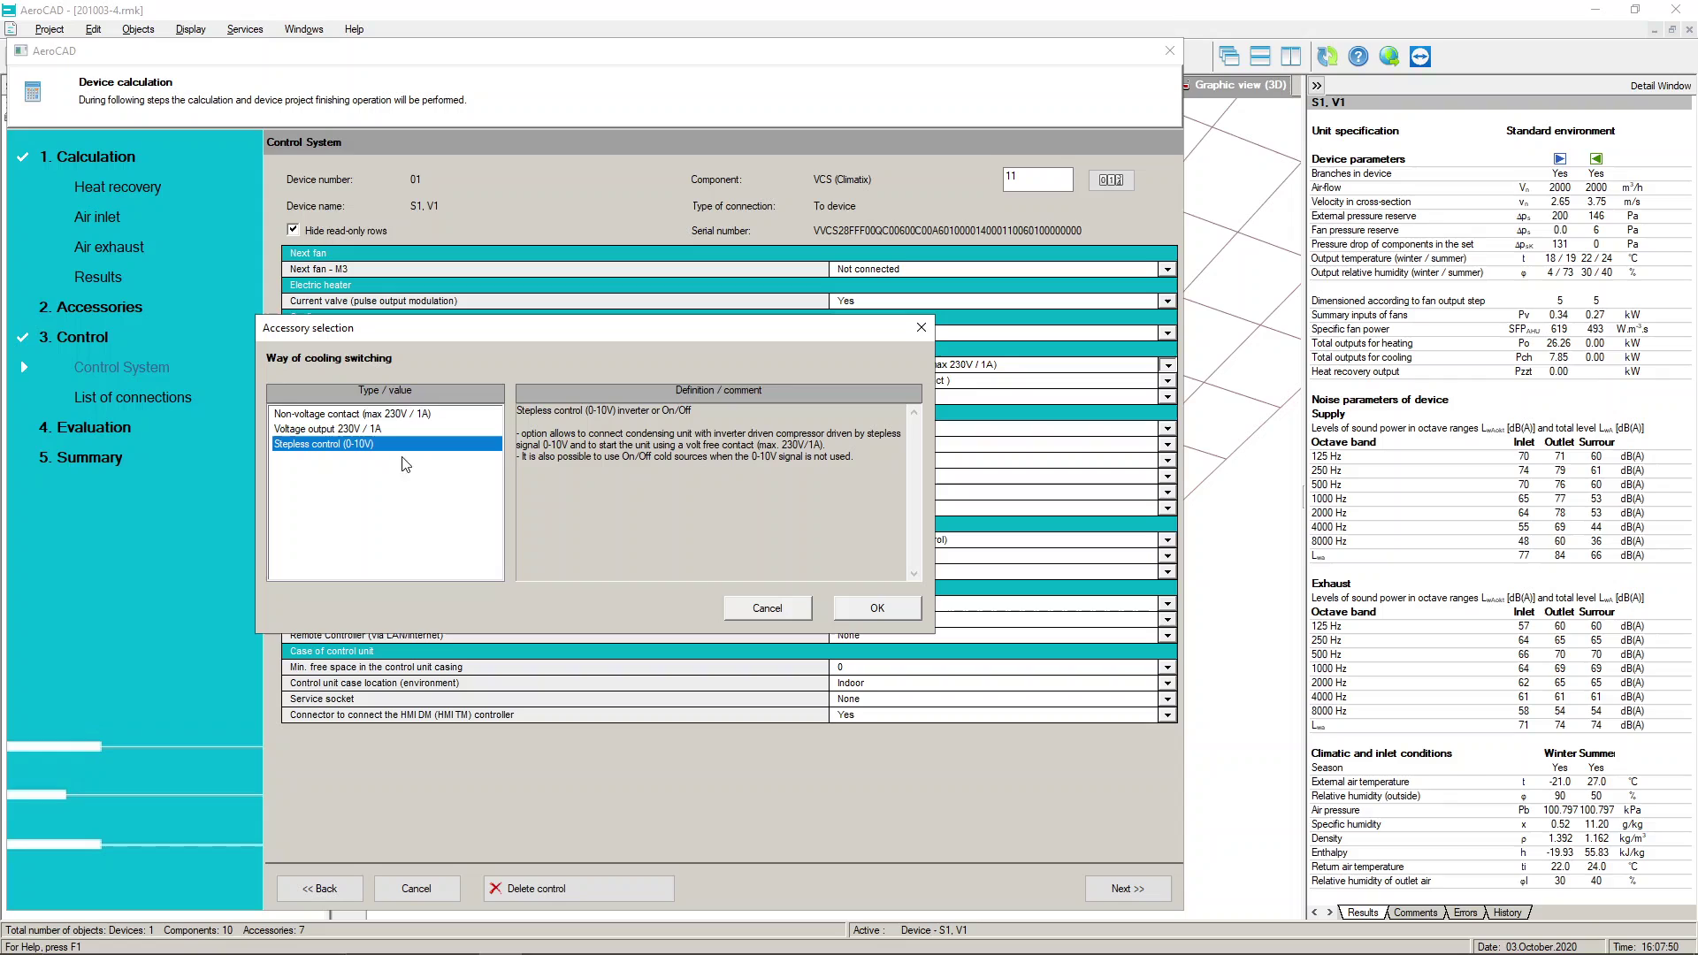
{"action": "left_click", "coordinate": [768, 609]}
- Accept Yes (brake-type contact) for the report of cooling failure and view the power supply and protection options for the condensing unit
{"action": "left_click", "coordinate": [1167, 381]}
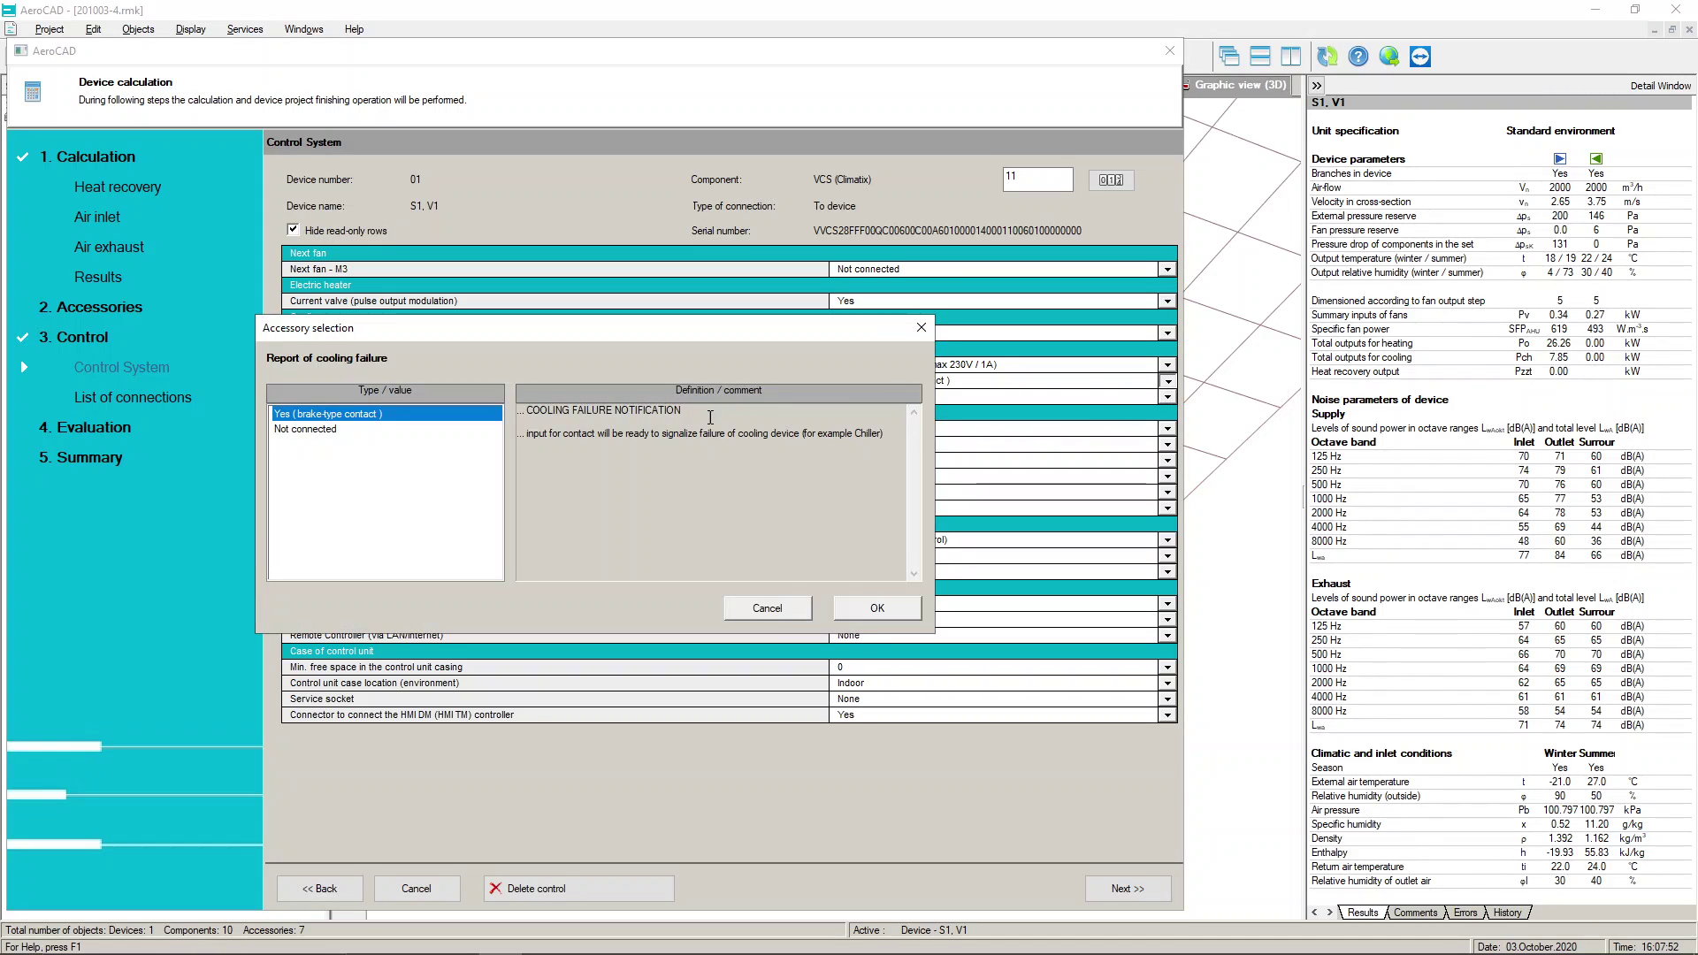
{"action": "left_click", "coordinate": [339, 430]}
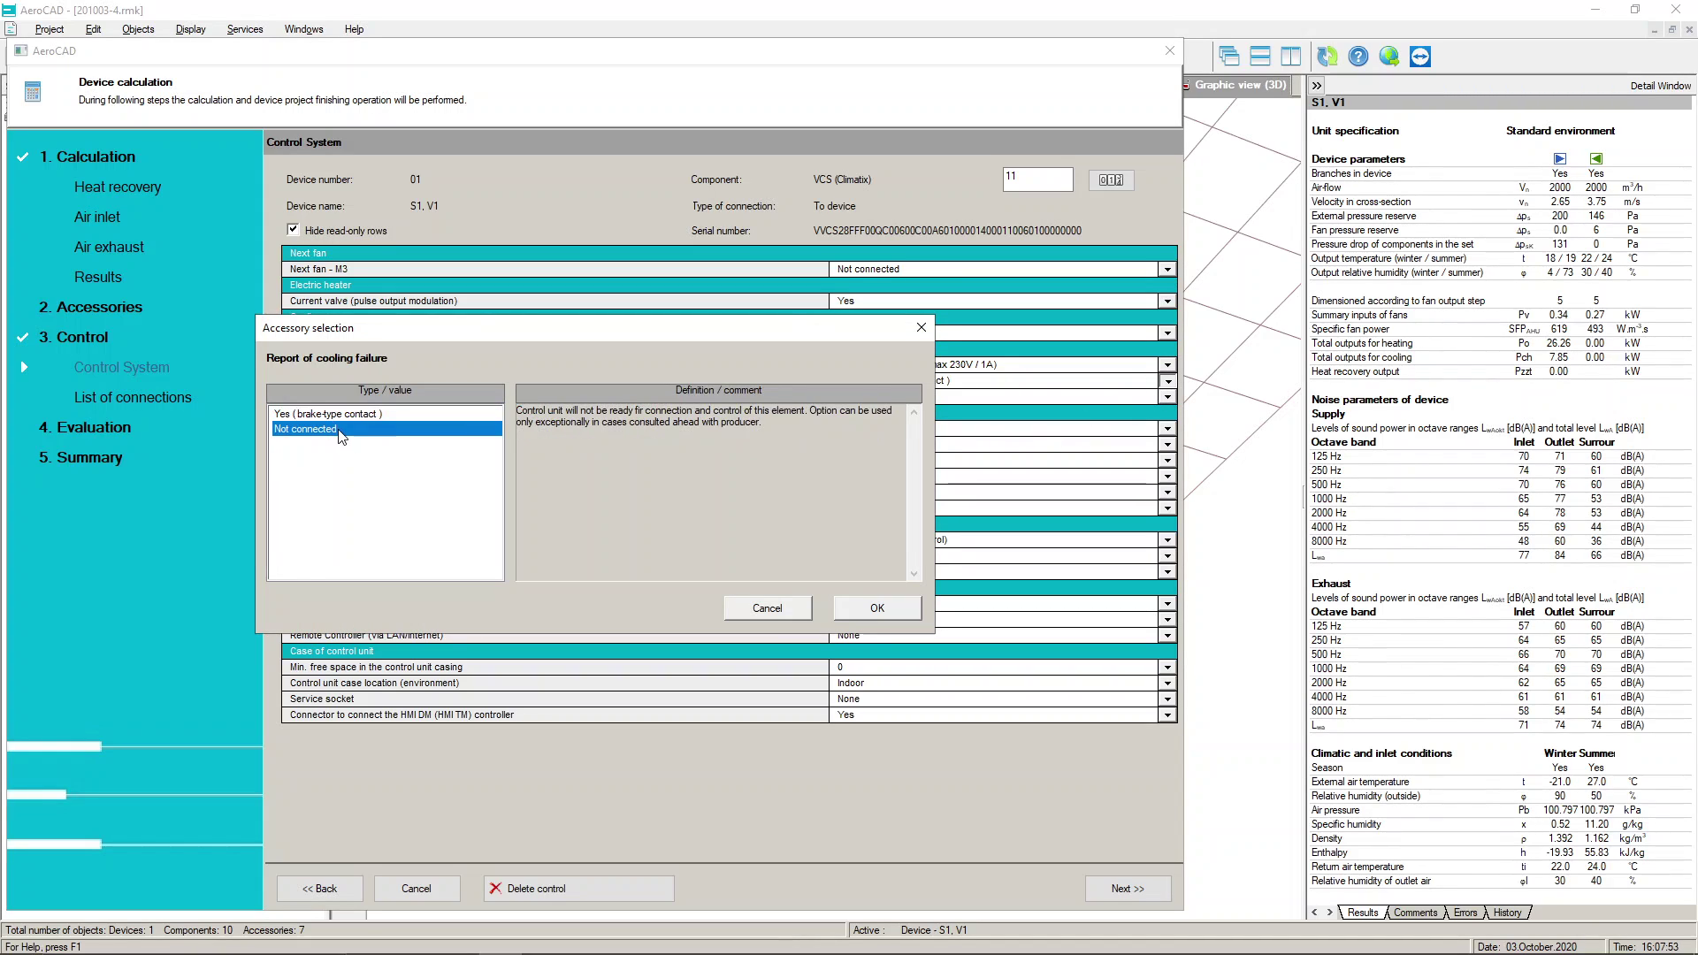
{"action": "left_click", "coordinate": [422, 416]}
{"action": "left_click", "coordinate": [871, 609]}
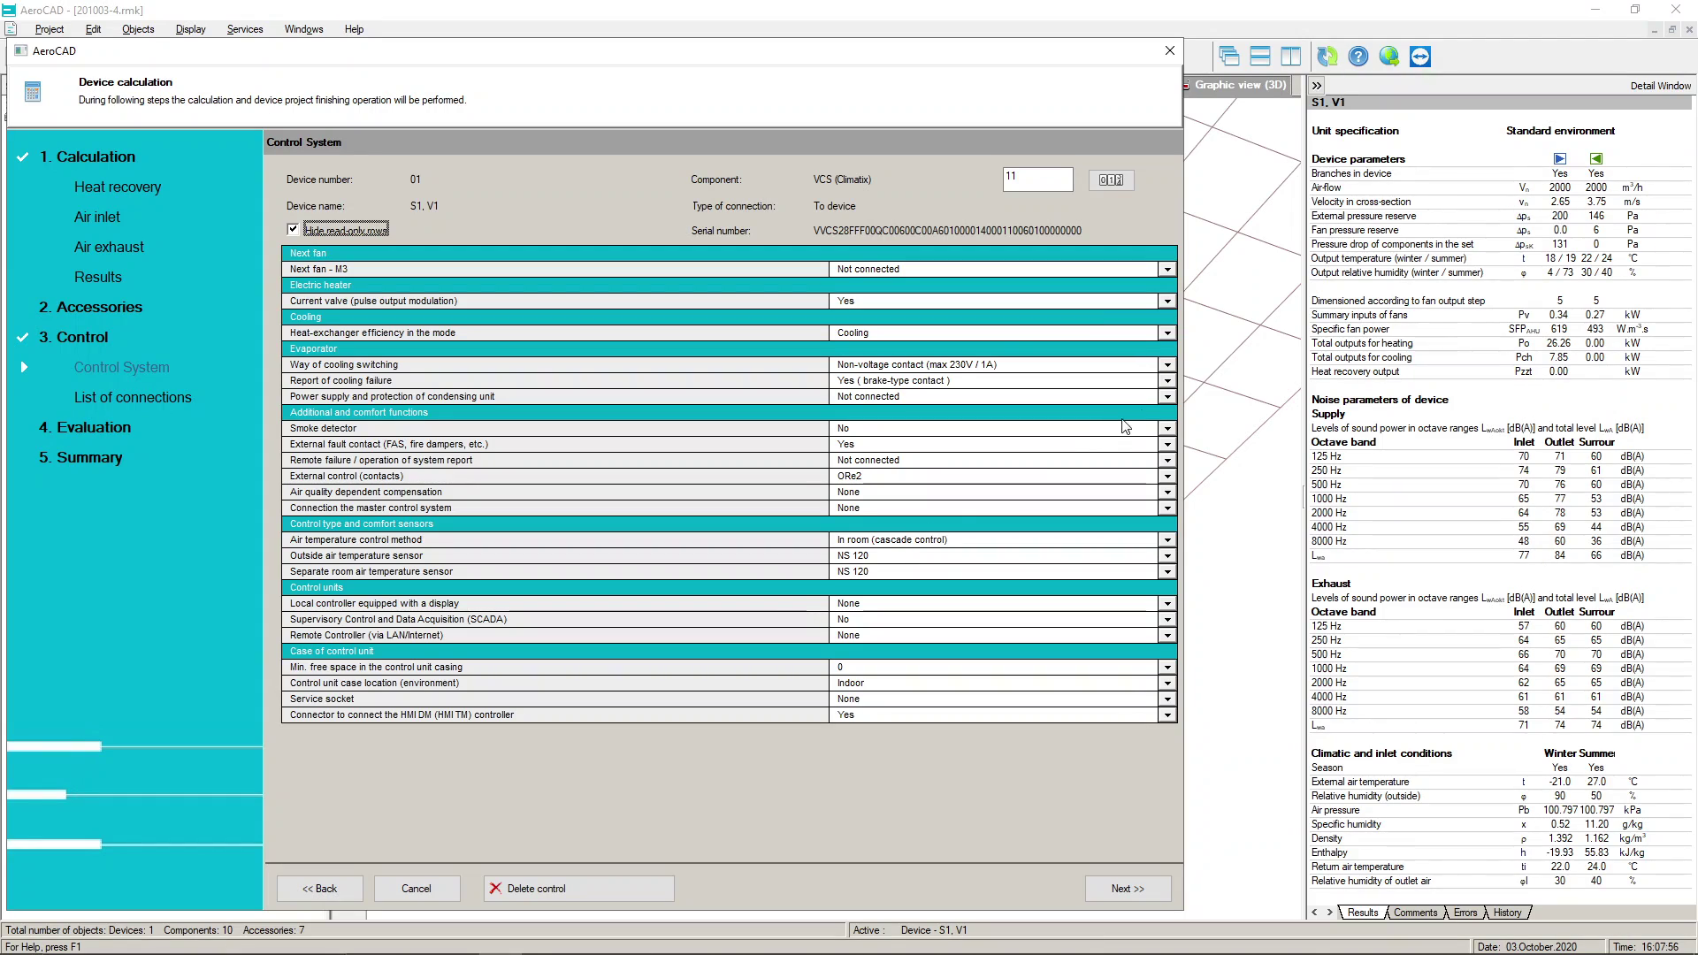
{"action": "left_click", "coordinate": [1167, 397]}
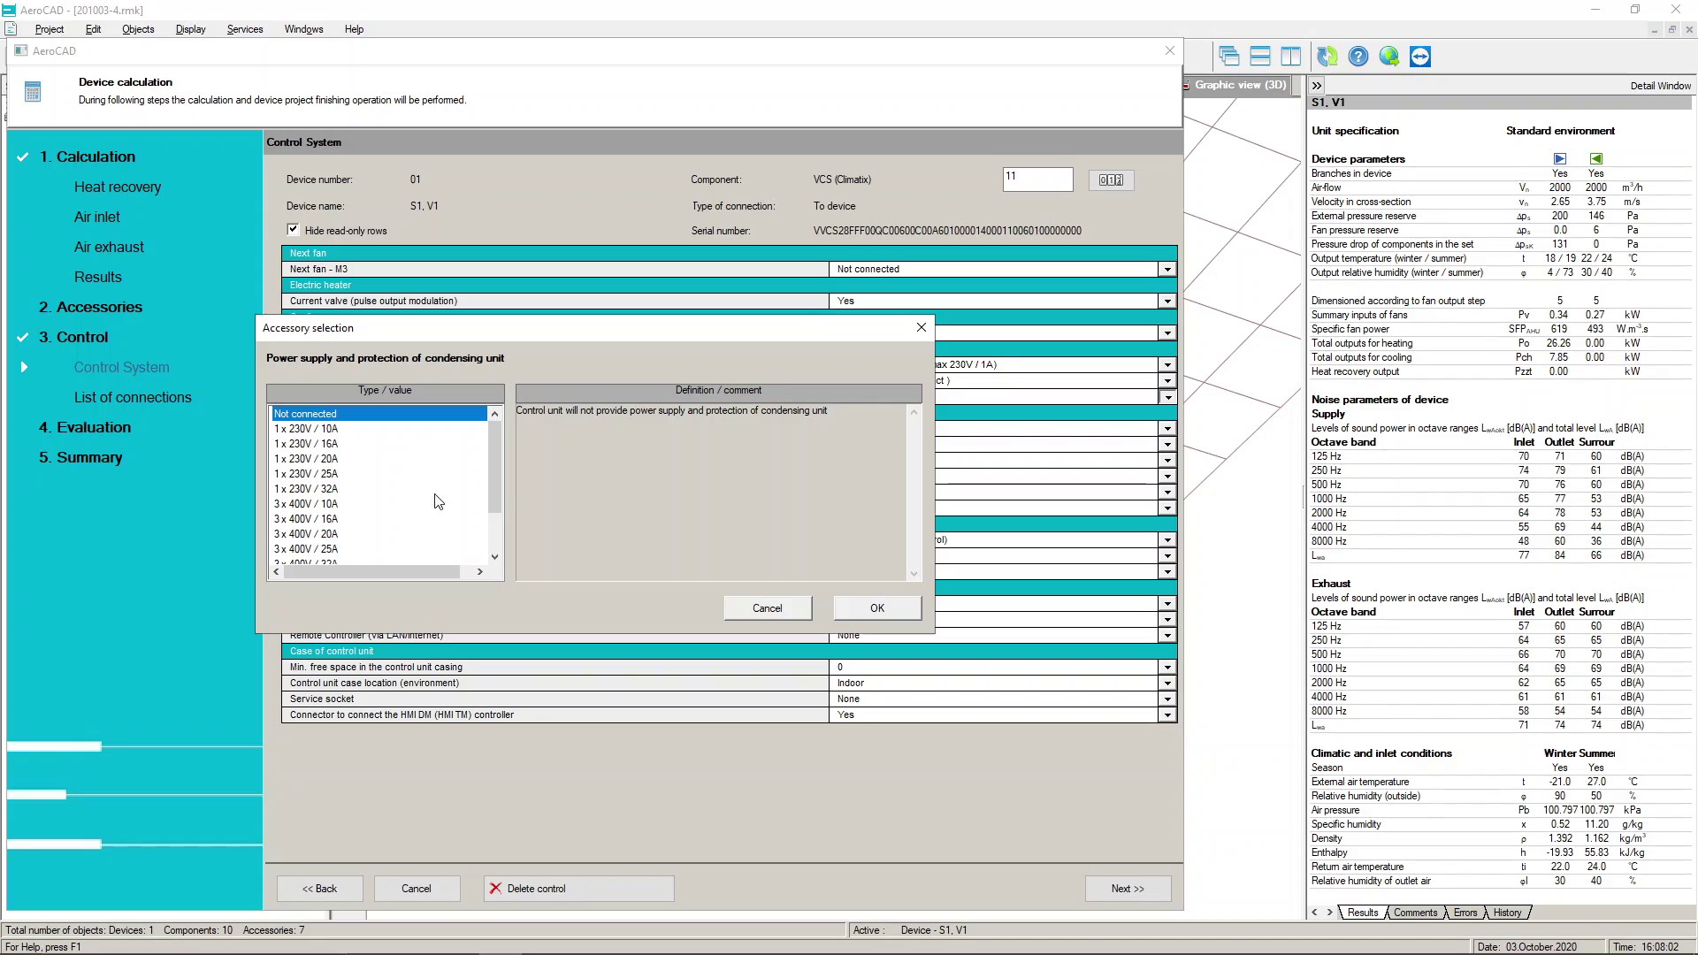
{"action": "left_click", "coordinate": [767, 611]}
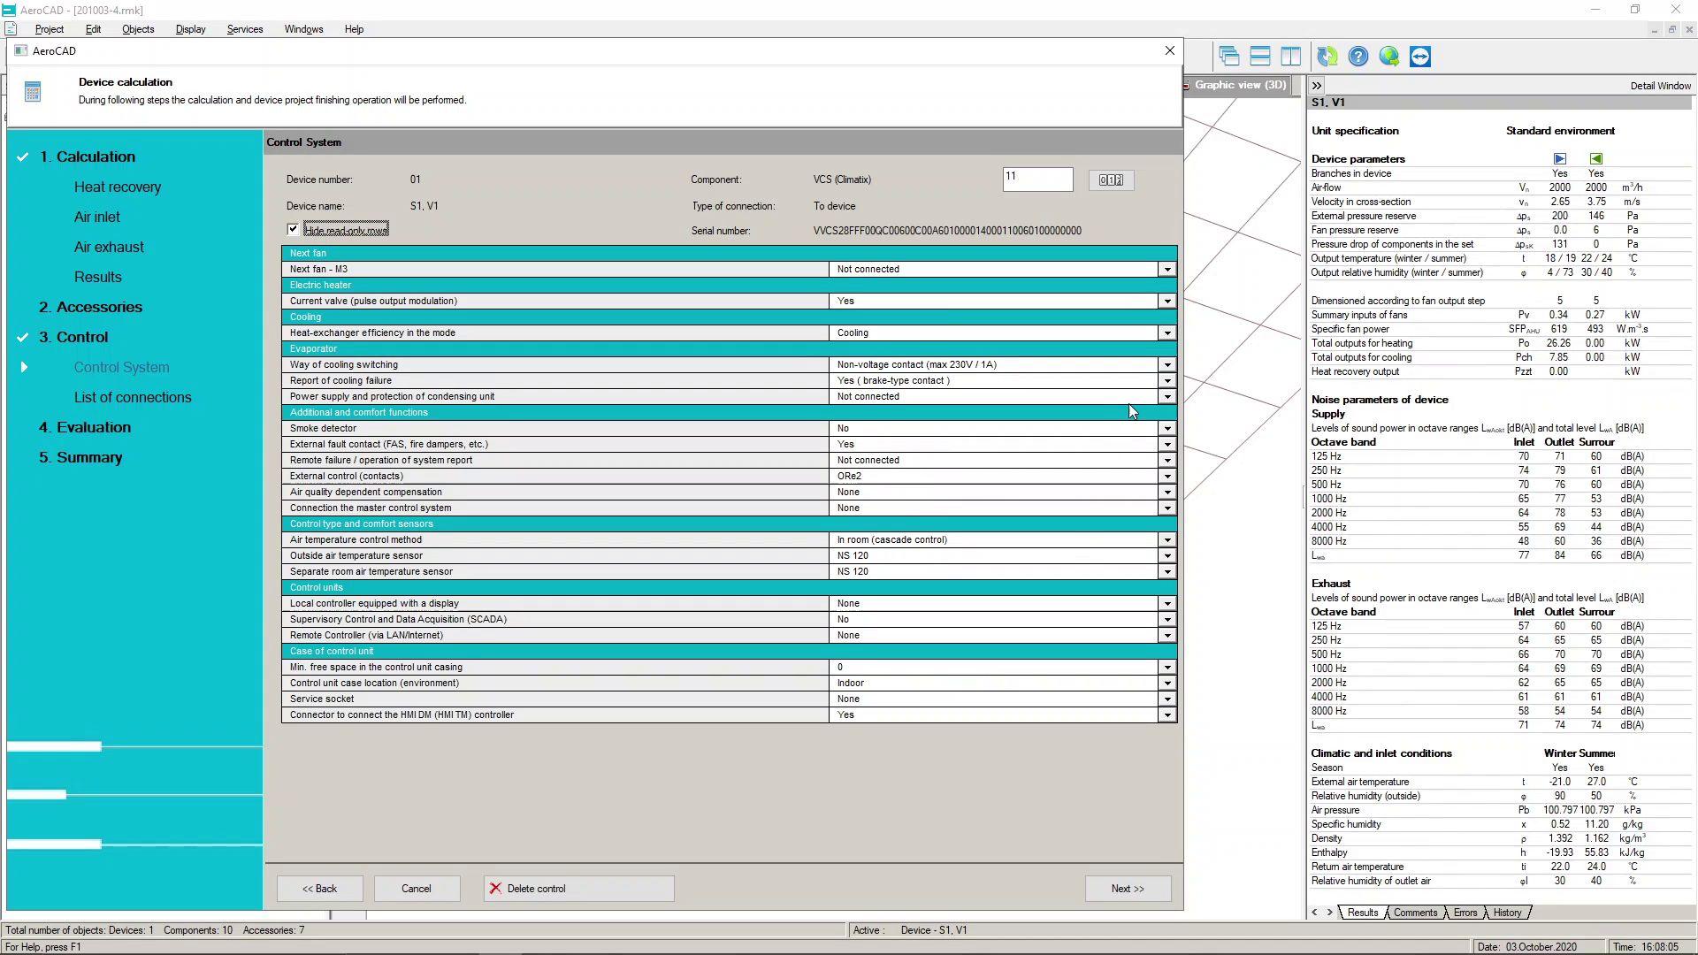
- Review the smoke detector options, including VDK-10, and the Yes and No options for the external fault contact
{"action": "left_click", "coordinate": [1169, 431]}
{"action": "left_click", "coordinate": [318, 414]}
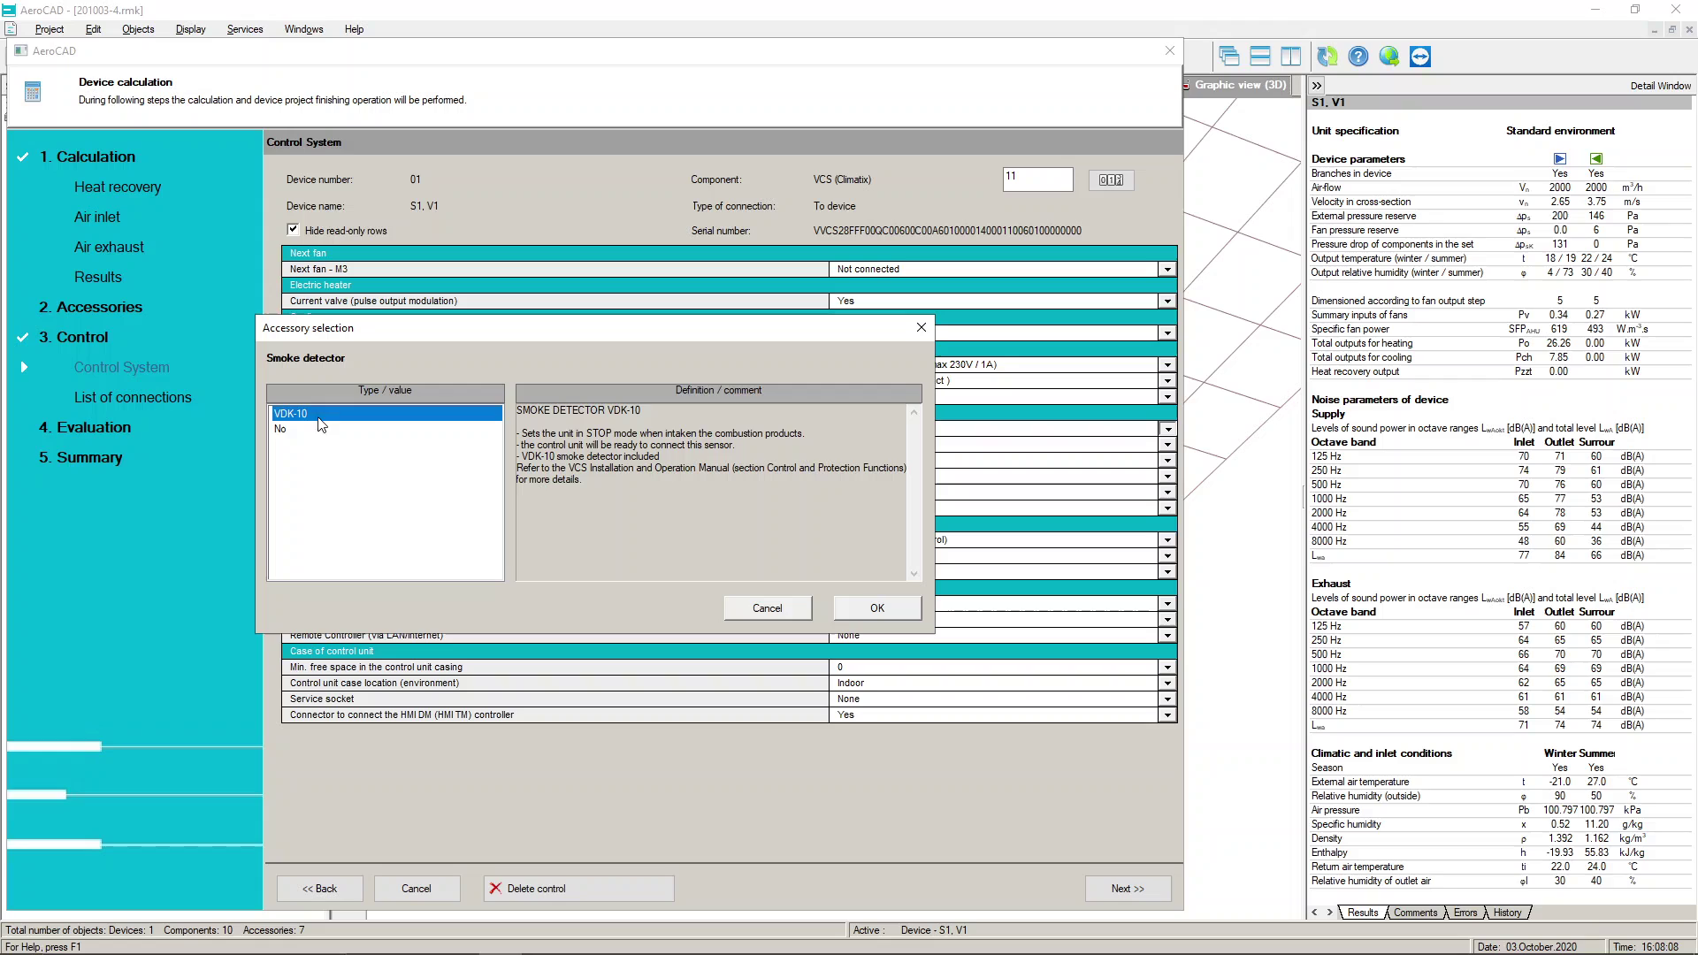
{"action": "left_click", "coordinate": [401, 430]}
{"action": "left_click", "coordinate": [808, 616]}
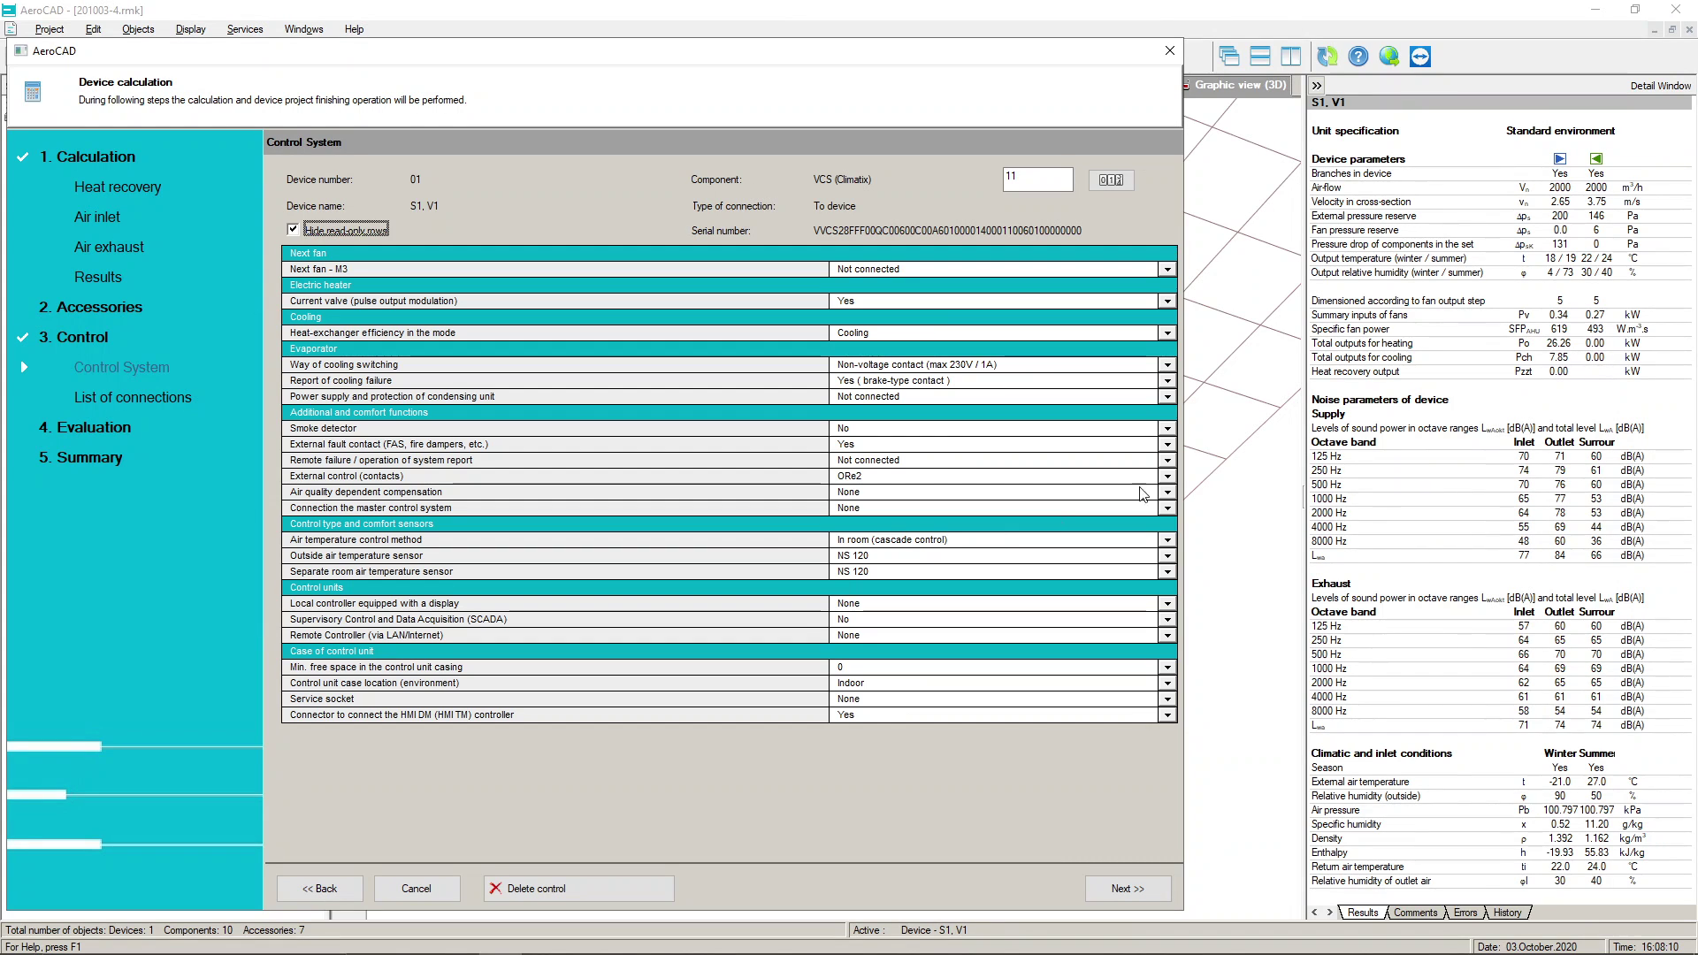
{"action": "left_click", "coordinate": [1168, 445]}
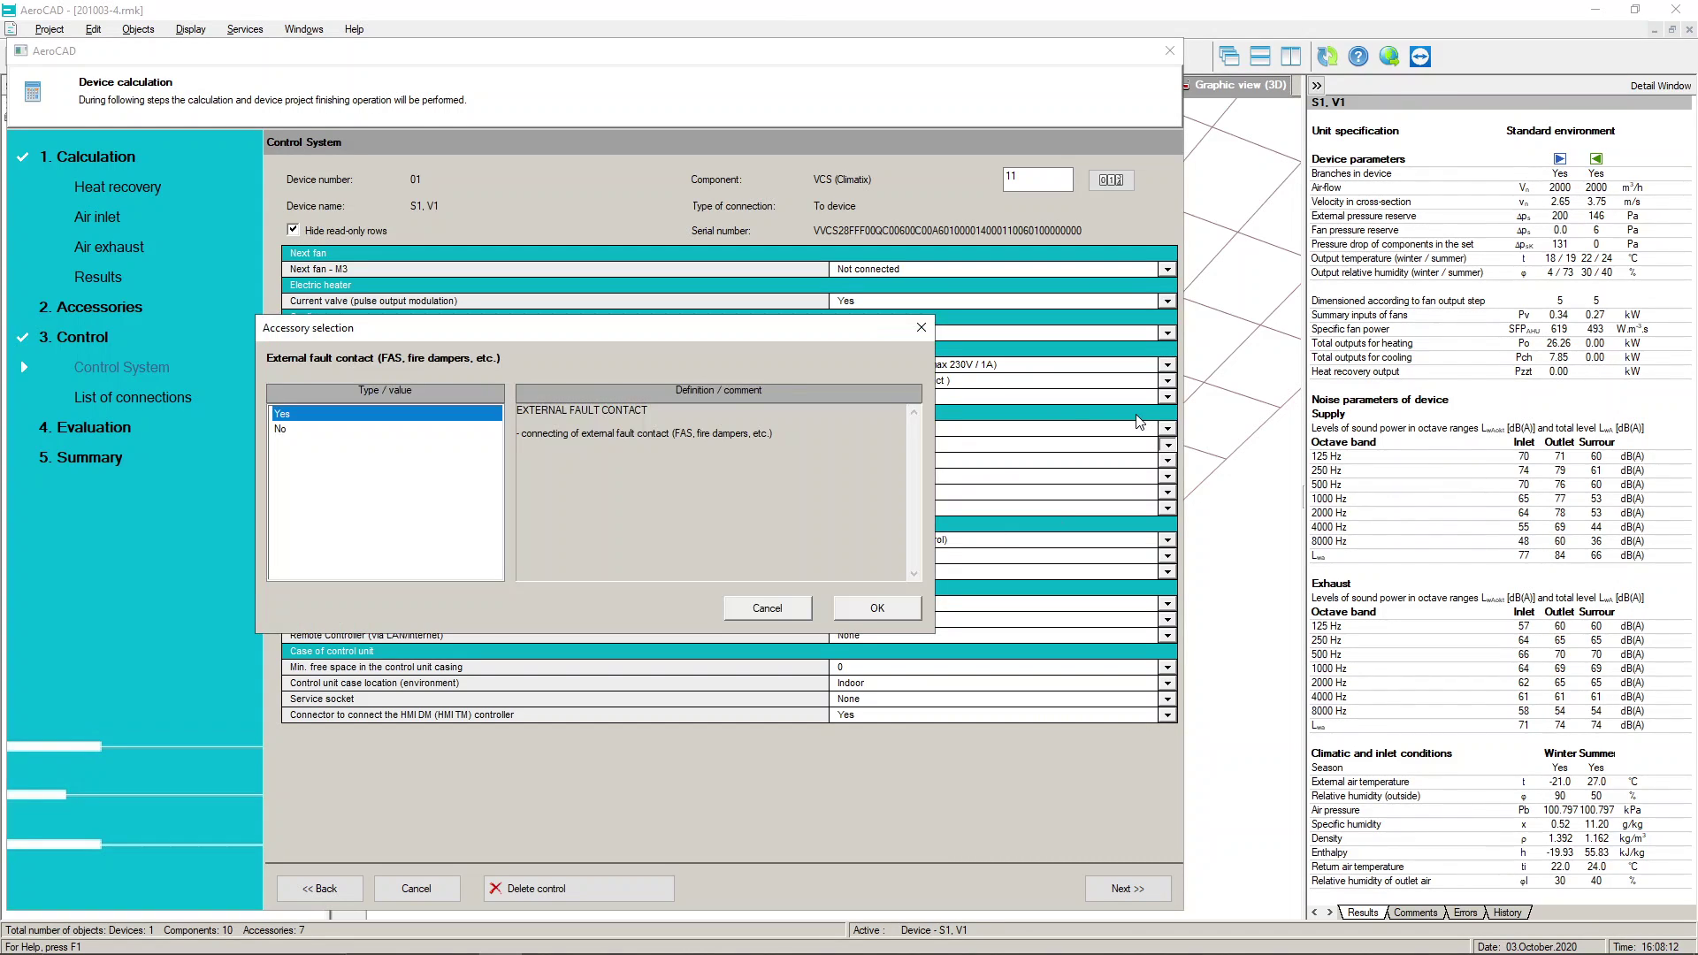
{"action": "left_click", "coordinate": [324, 433]}
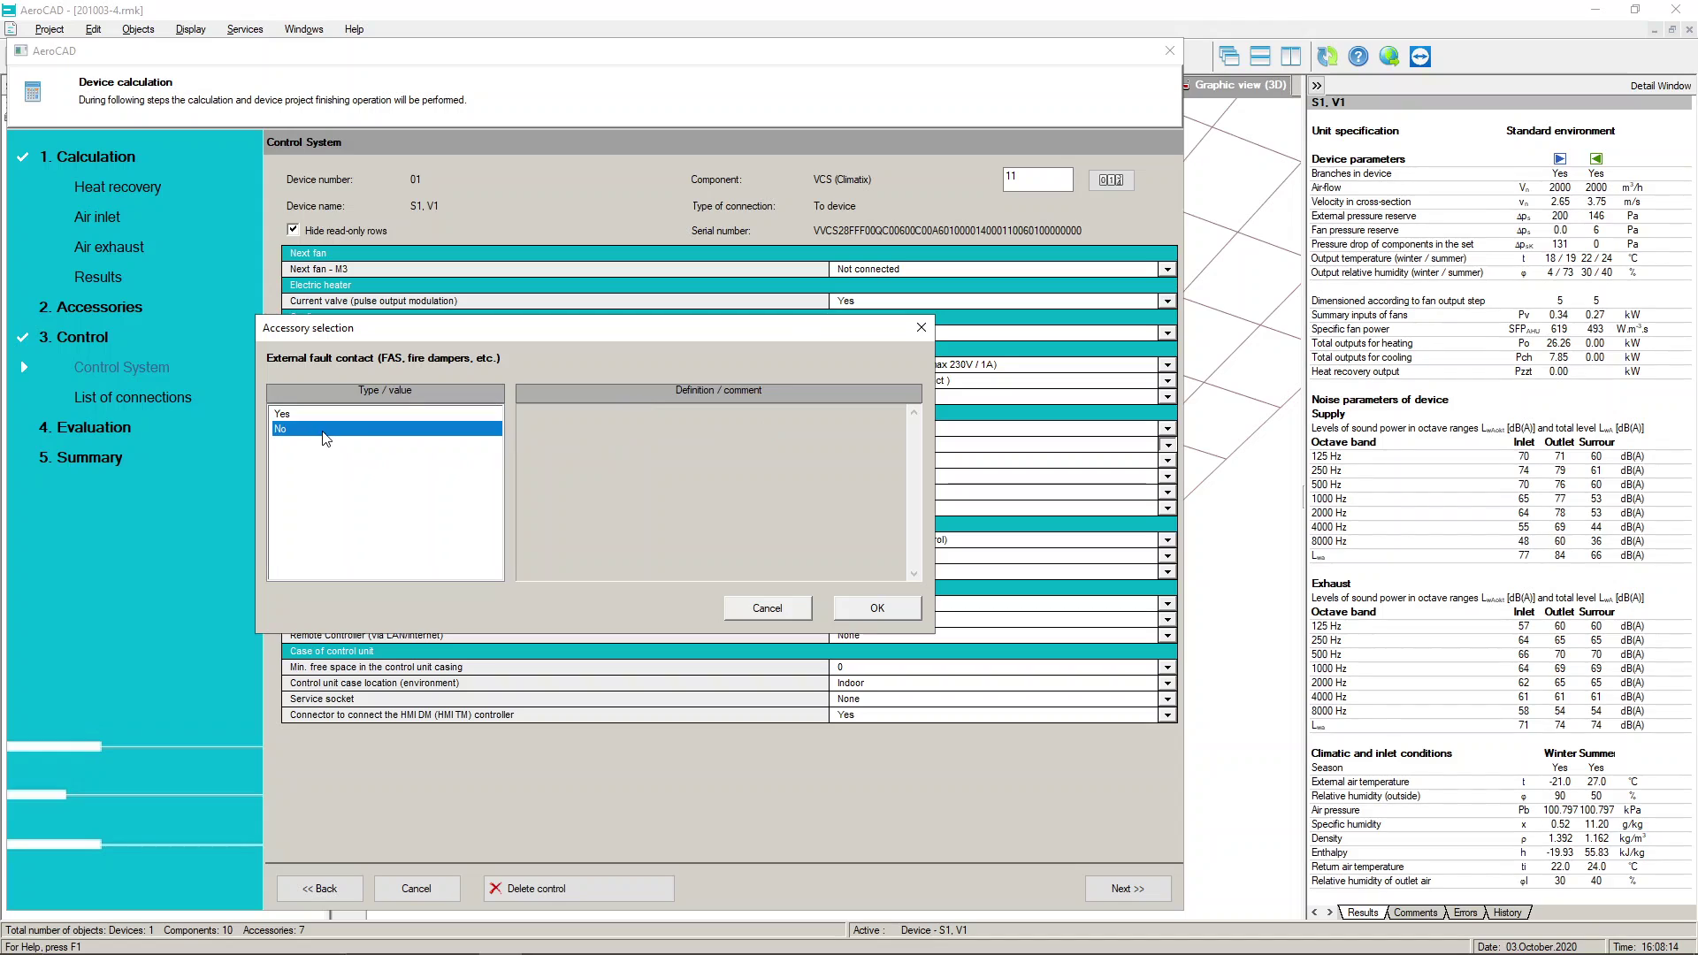
{"action": "left_click", "coordinate": [768, 608]}
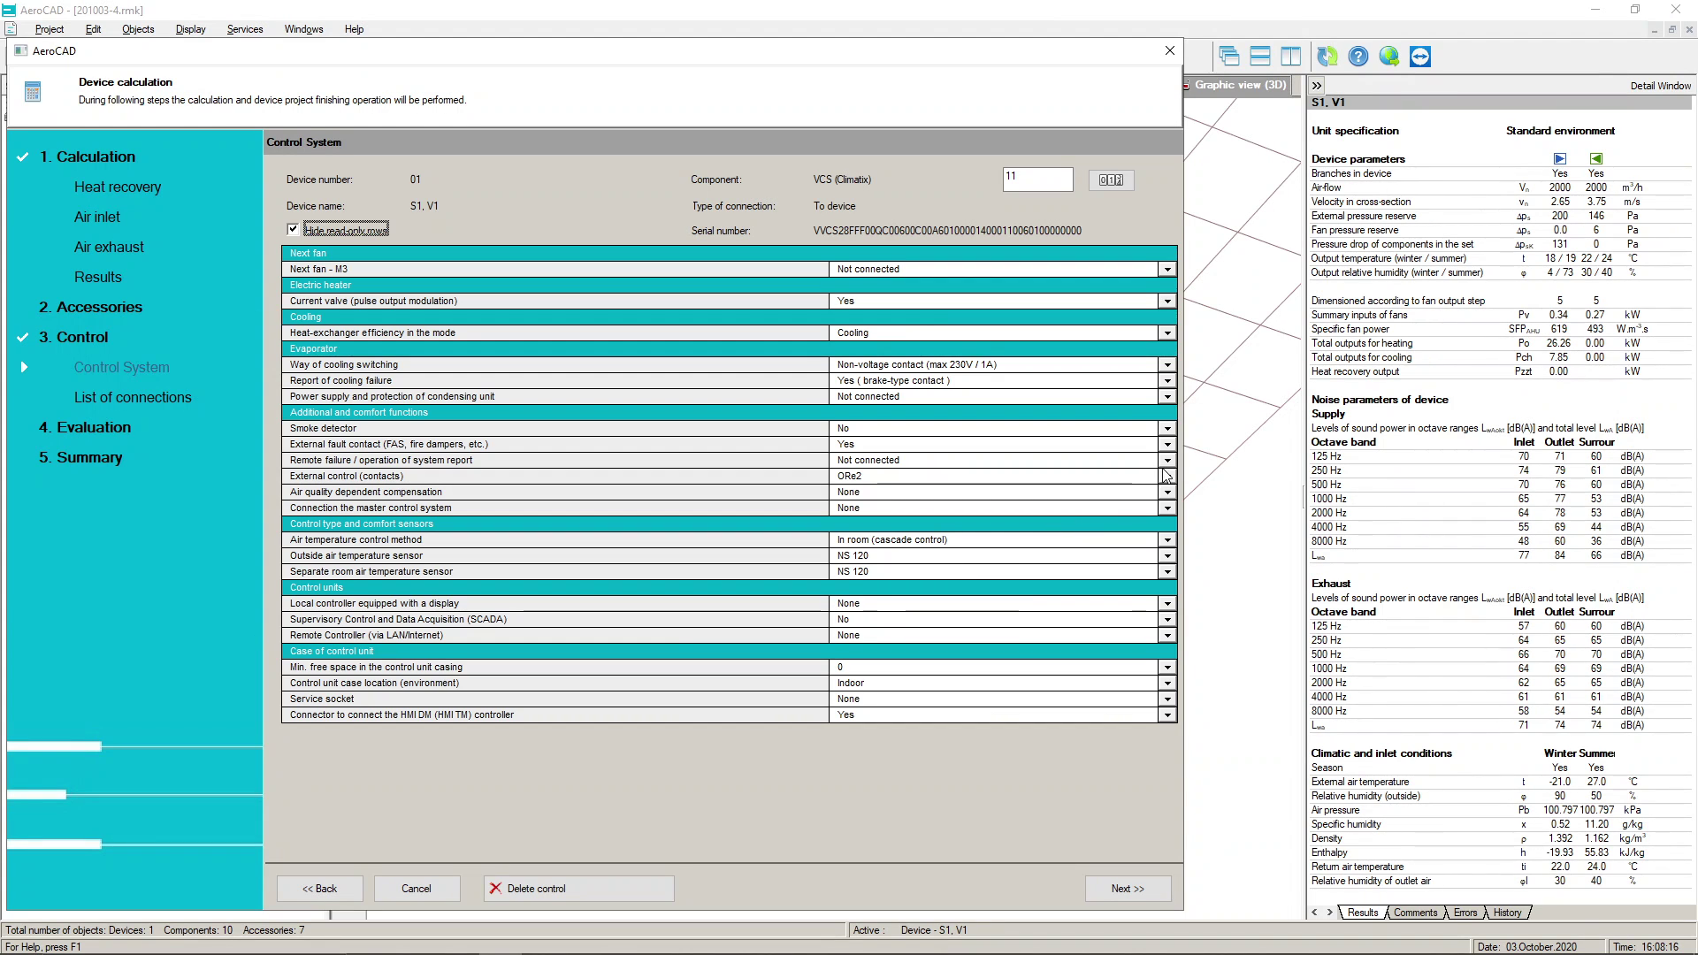
- Set the remote failure / operation of system report to OPERATION and FAILURE signalling after comparing the alternatives
{"action": "left_click", "coordinate": [1167, 461]}
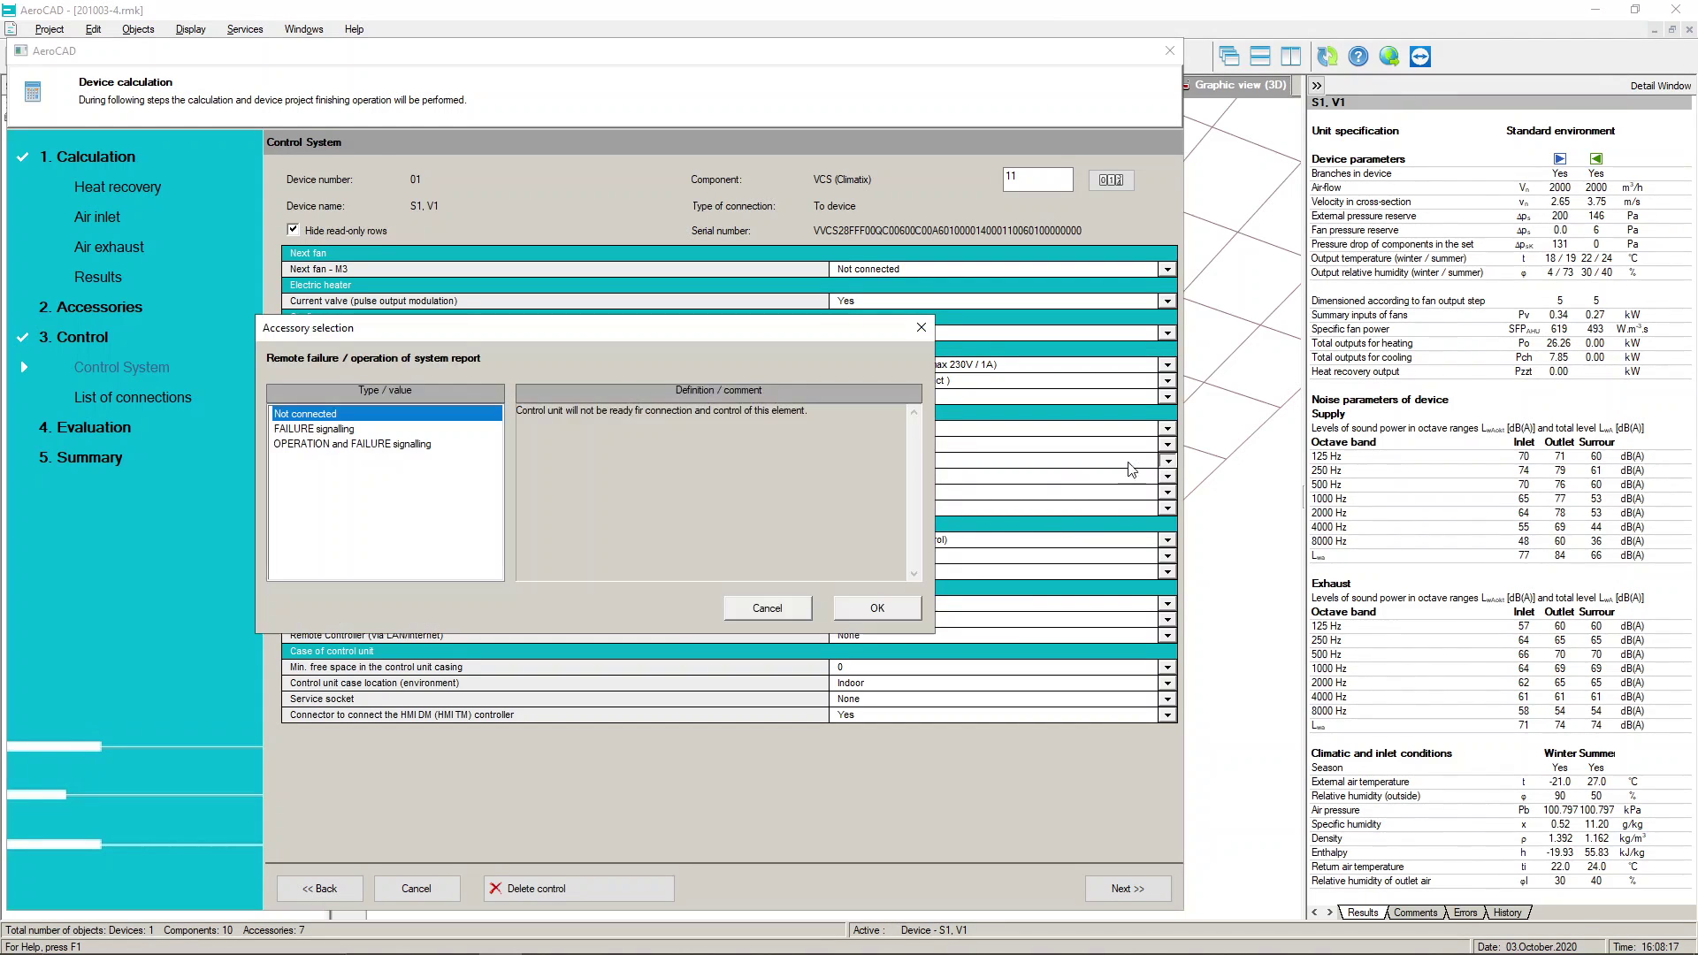
{"action": "left_click", "coordinate": [337, 444]}
{"action": "left_click", "coordinate": [332, 431]}
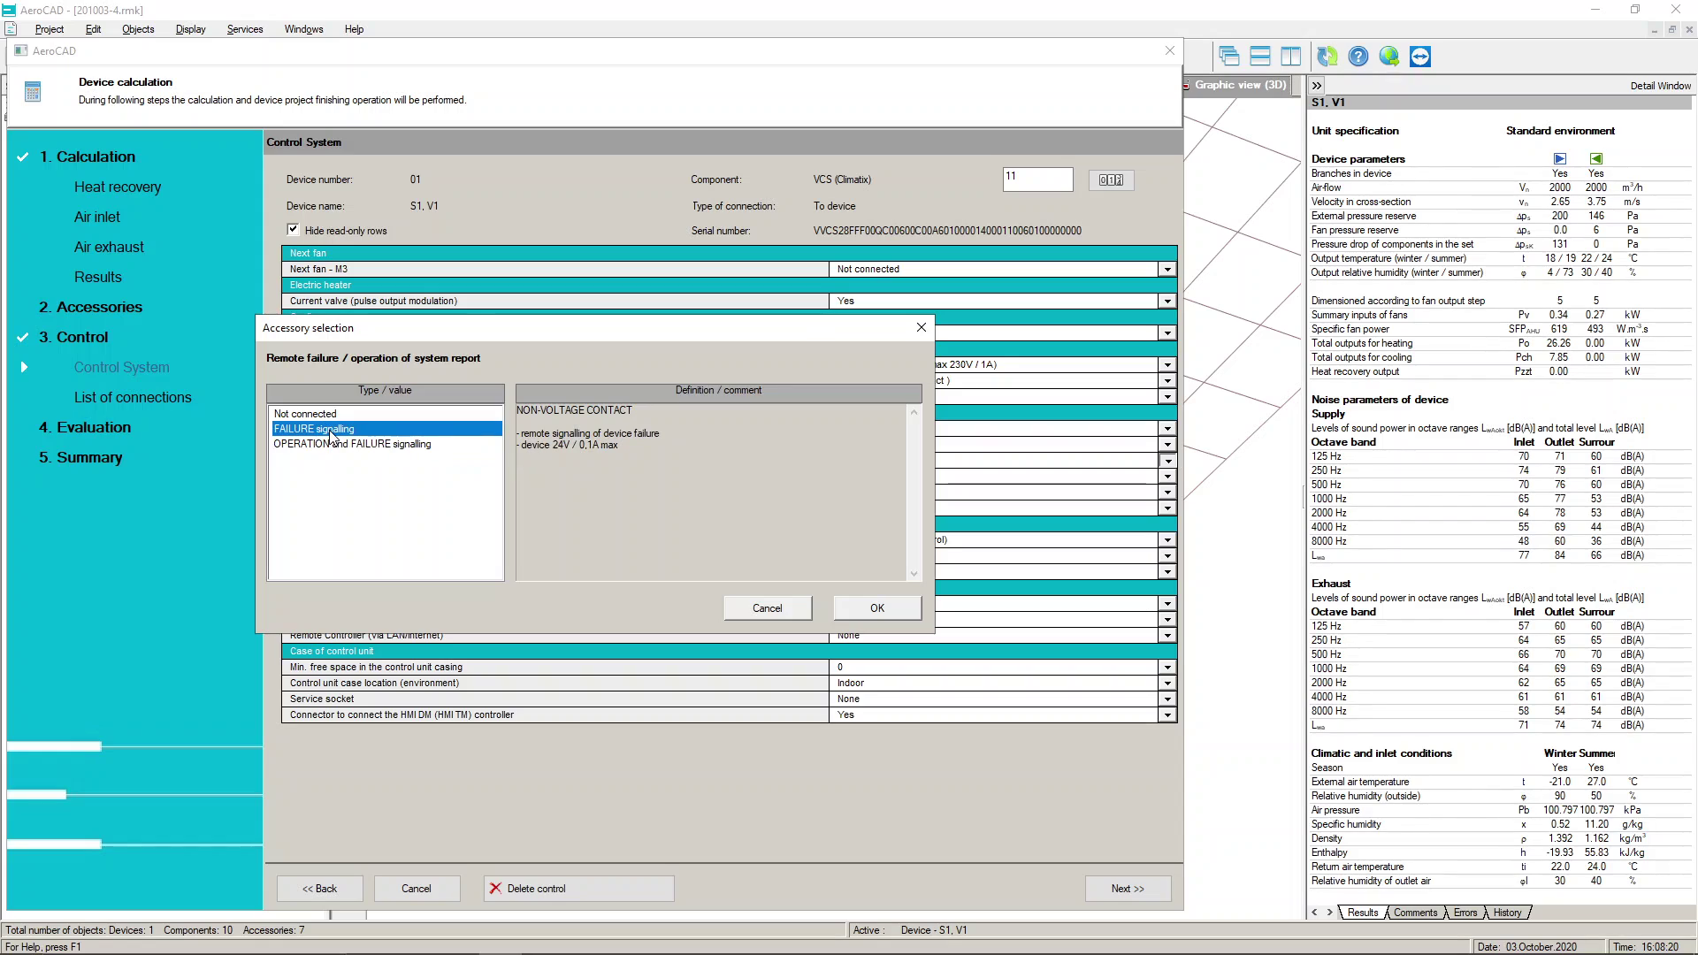
{"action": "left_click", "coordinate": [329, 416]}
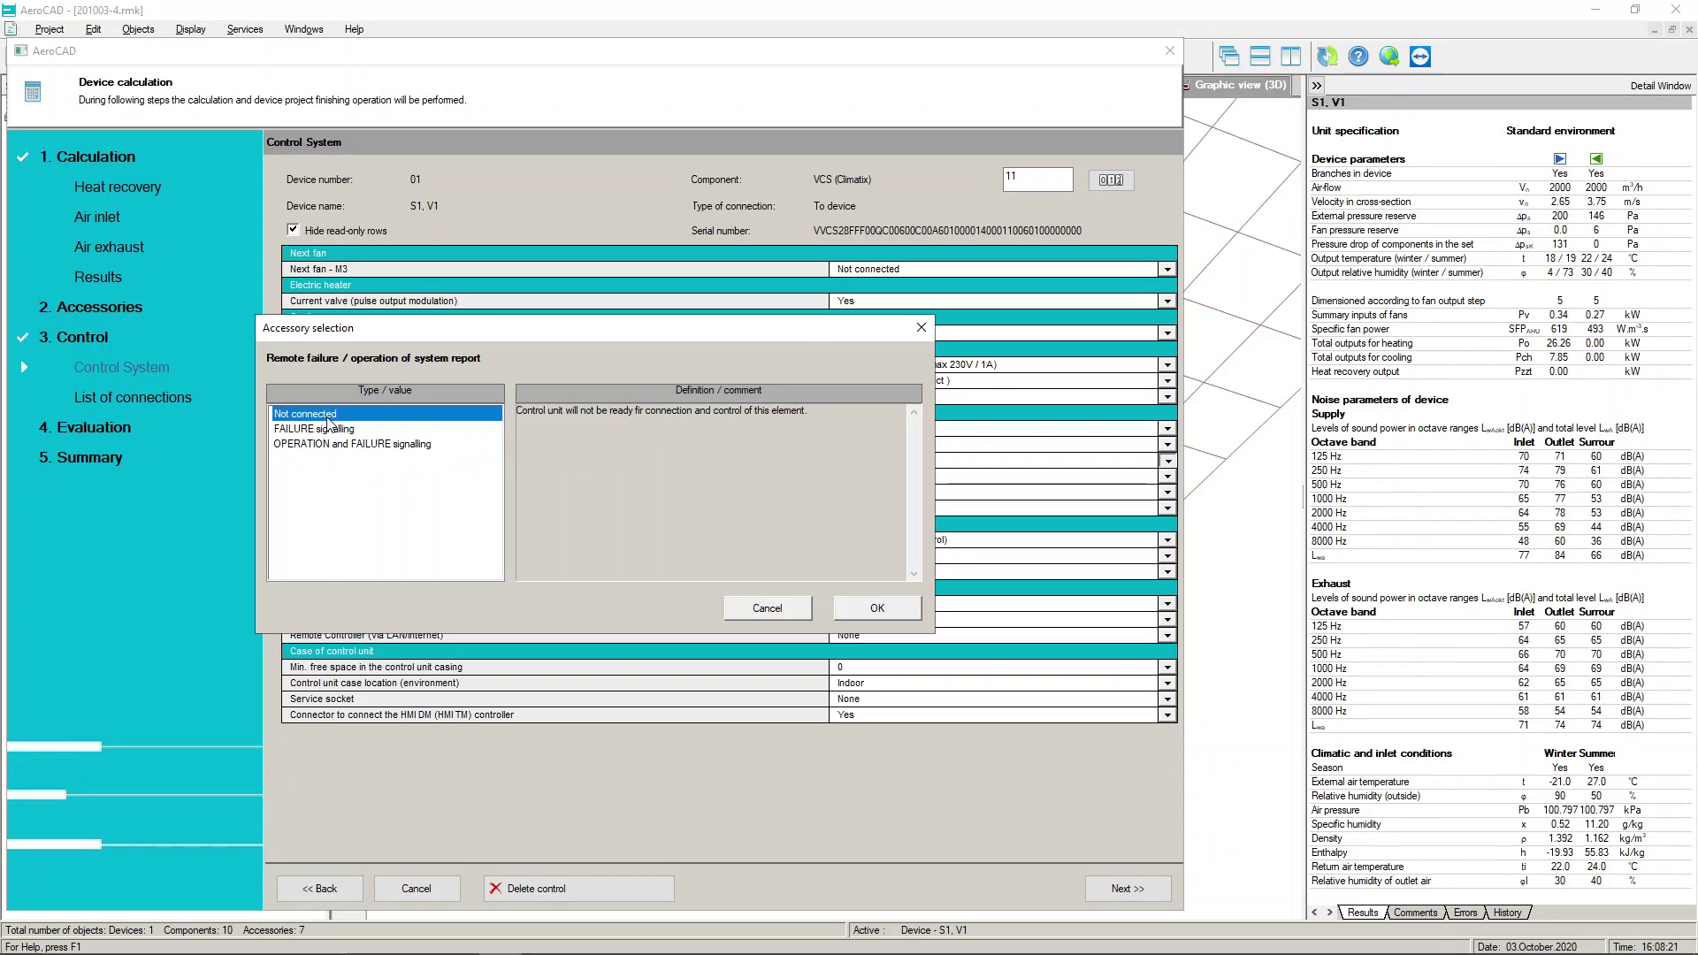
{"action": "left_click", "coordinate": [409, 445]}
{"action": "left_click", "coordinate": [878, 608]}
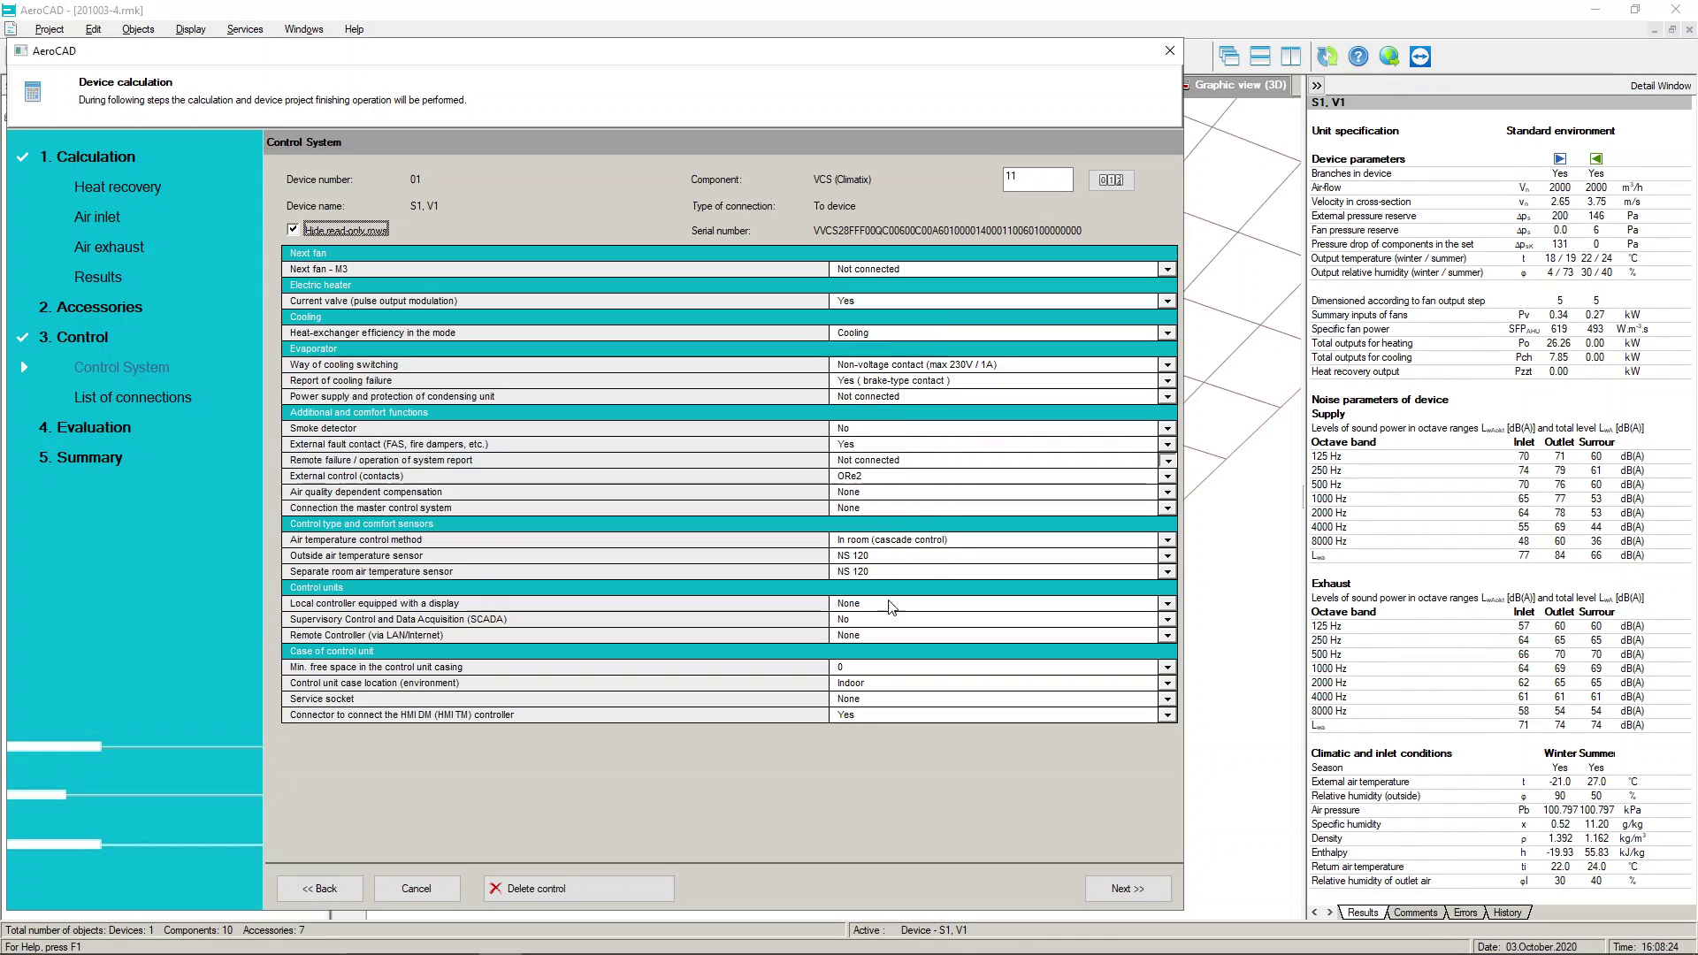
- Go through the descriptions of the potential and non-potential contact options for external control, and accept the ORe2 controller
{"action": "left_click", "coordinate": [1168, 476]}
{"action": "left_click", "coordinate": [314, 416]}
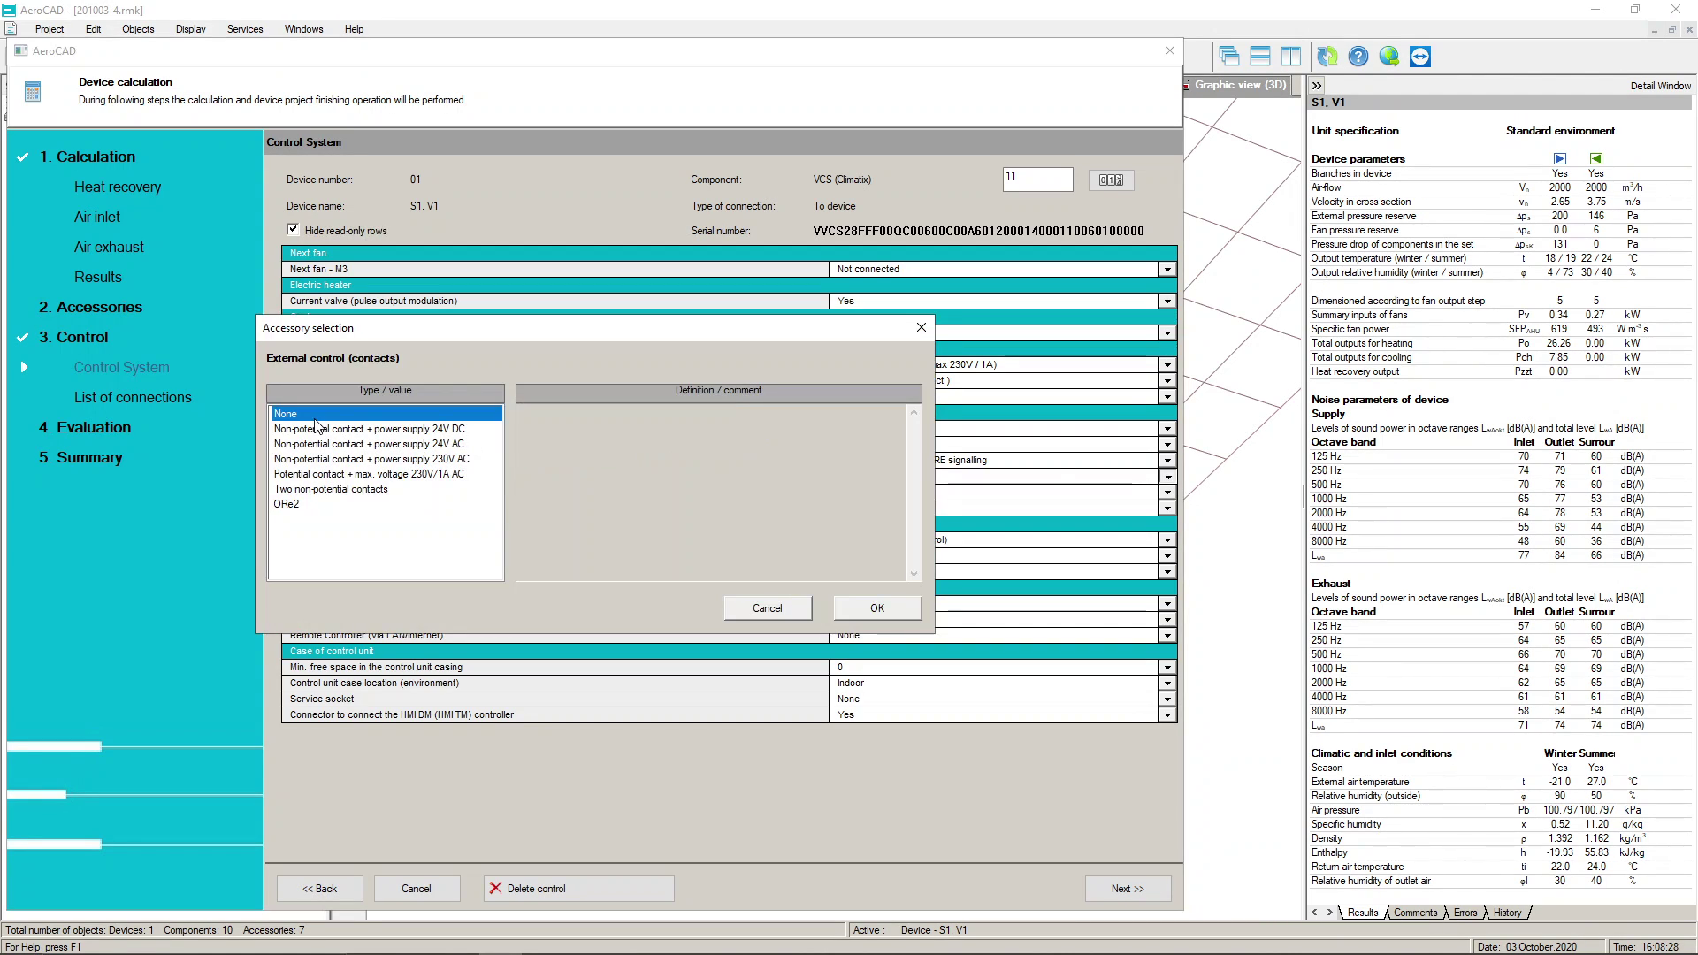
{"action": "left_click", "coordinate": [474, 431]}
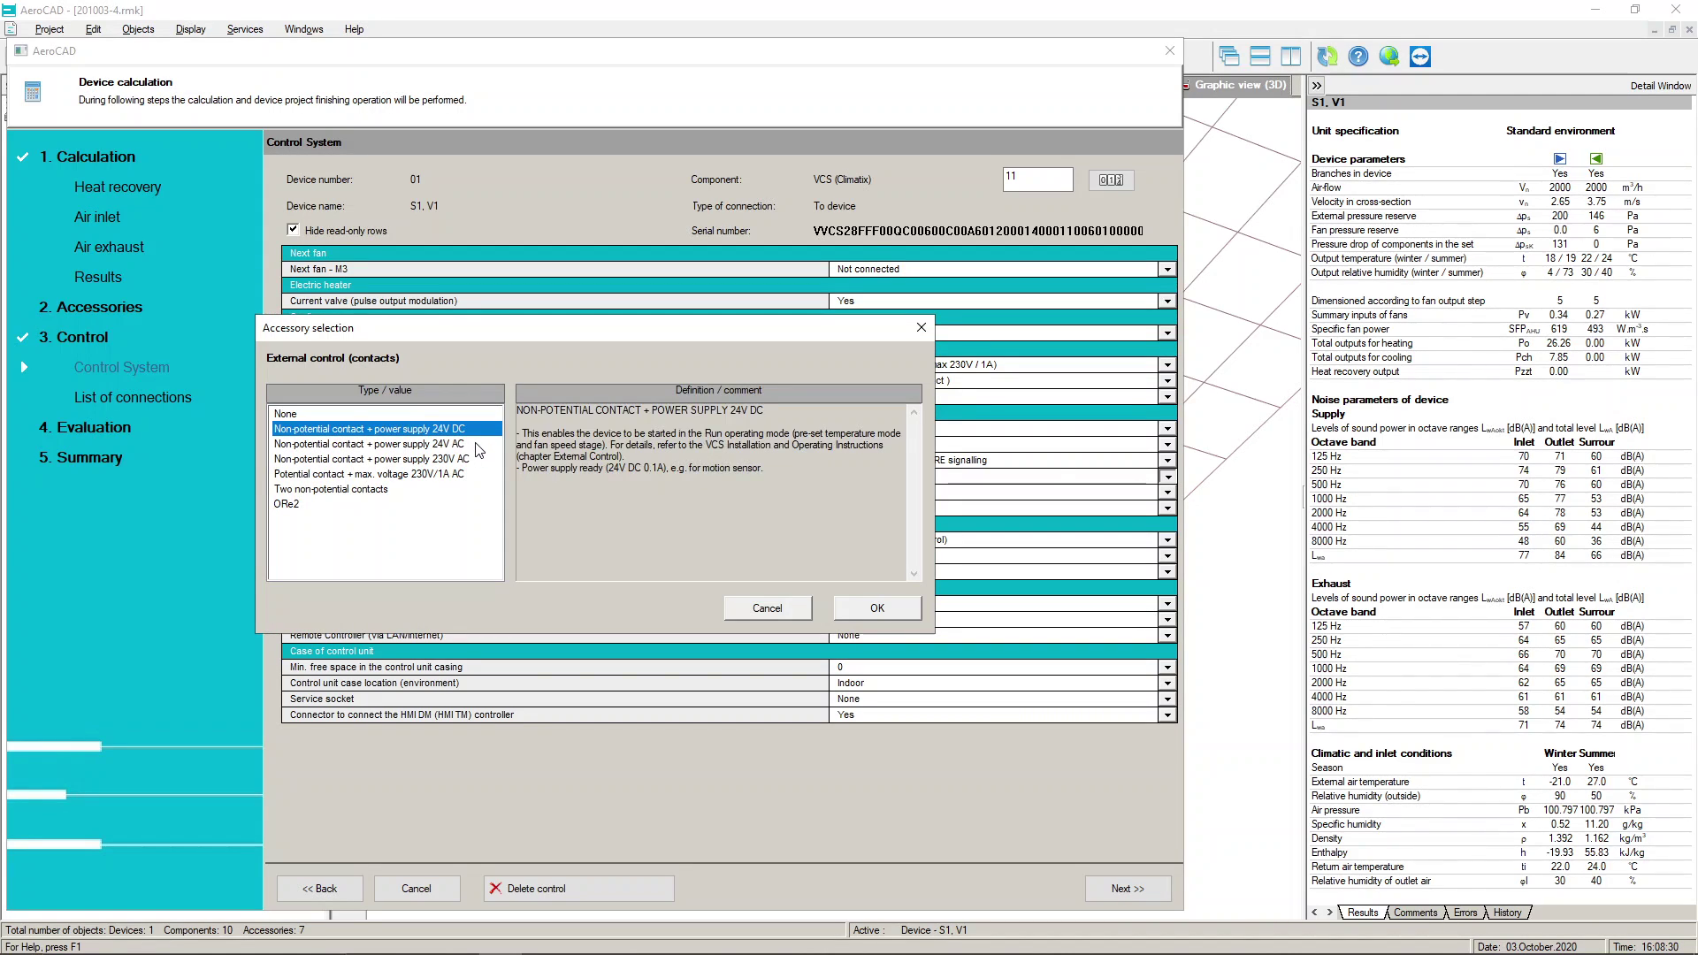
{"action": "left_click", "coordinate": [479, 444]}
{"action": "left_click", "coordinate": [471, 460]}
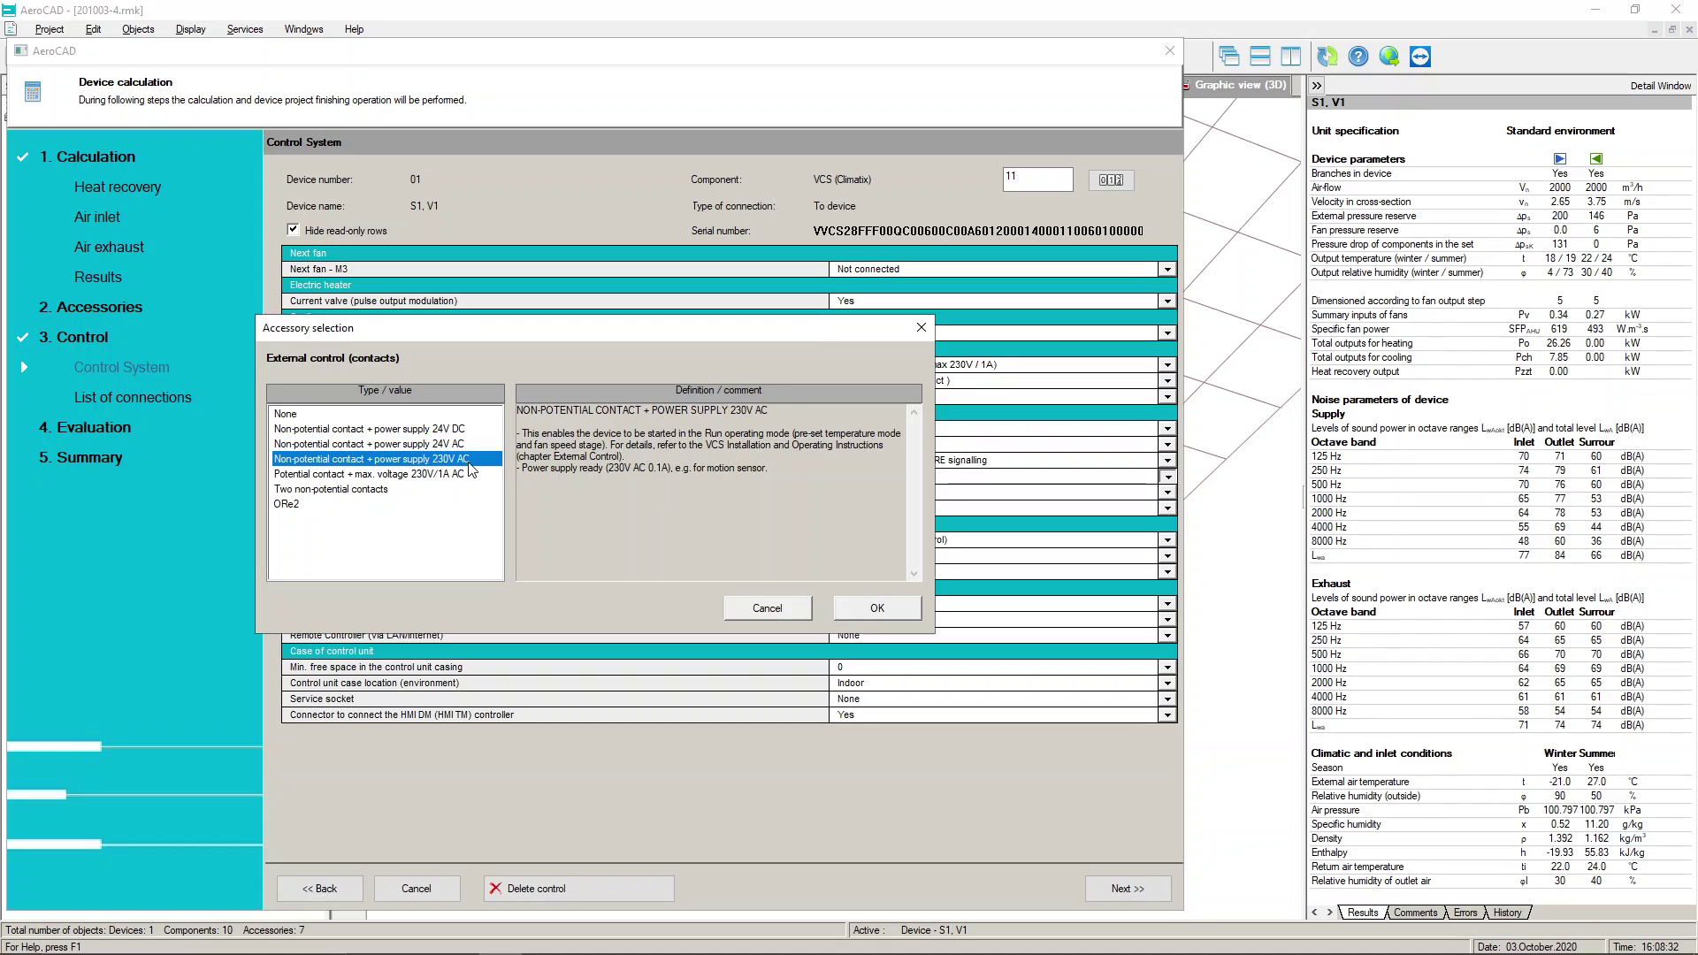
{"action": "left_click", "coordinate": [468, 478]}
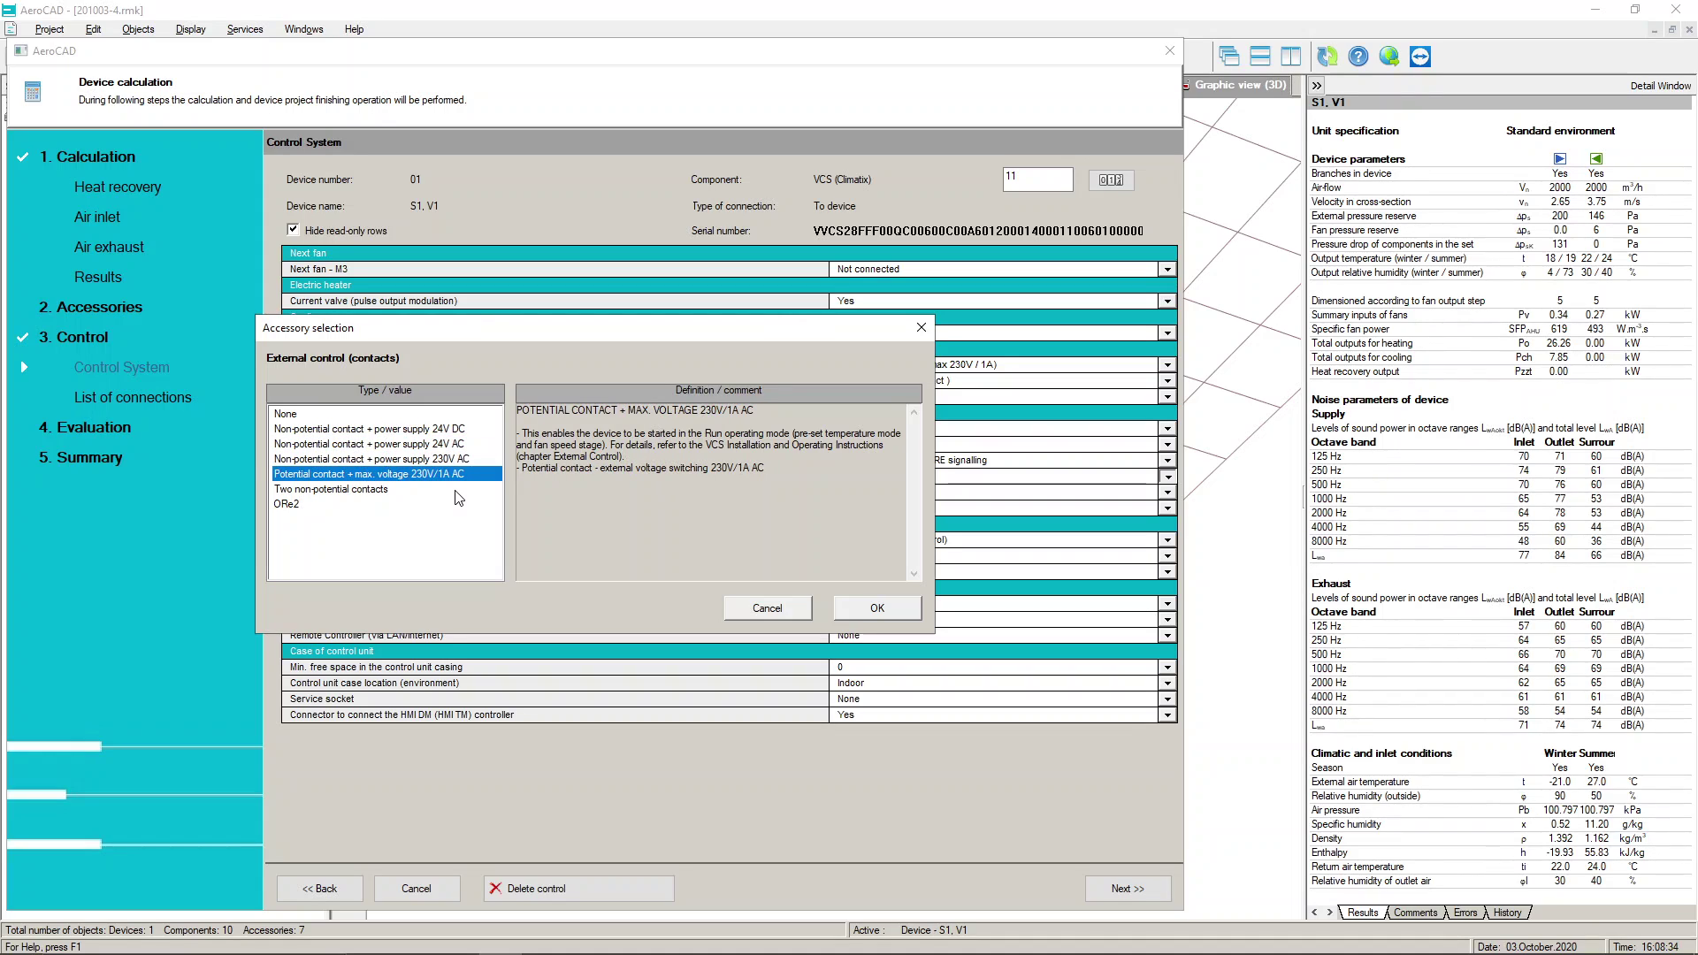
{"action": "left_click", "coordinate": [456, 495]}
{"action": "left_click", "coordinate": [440, 506]}
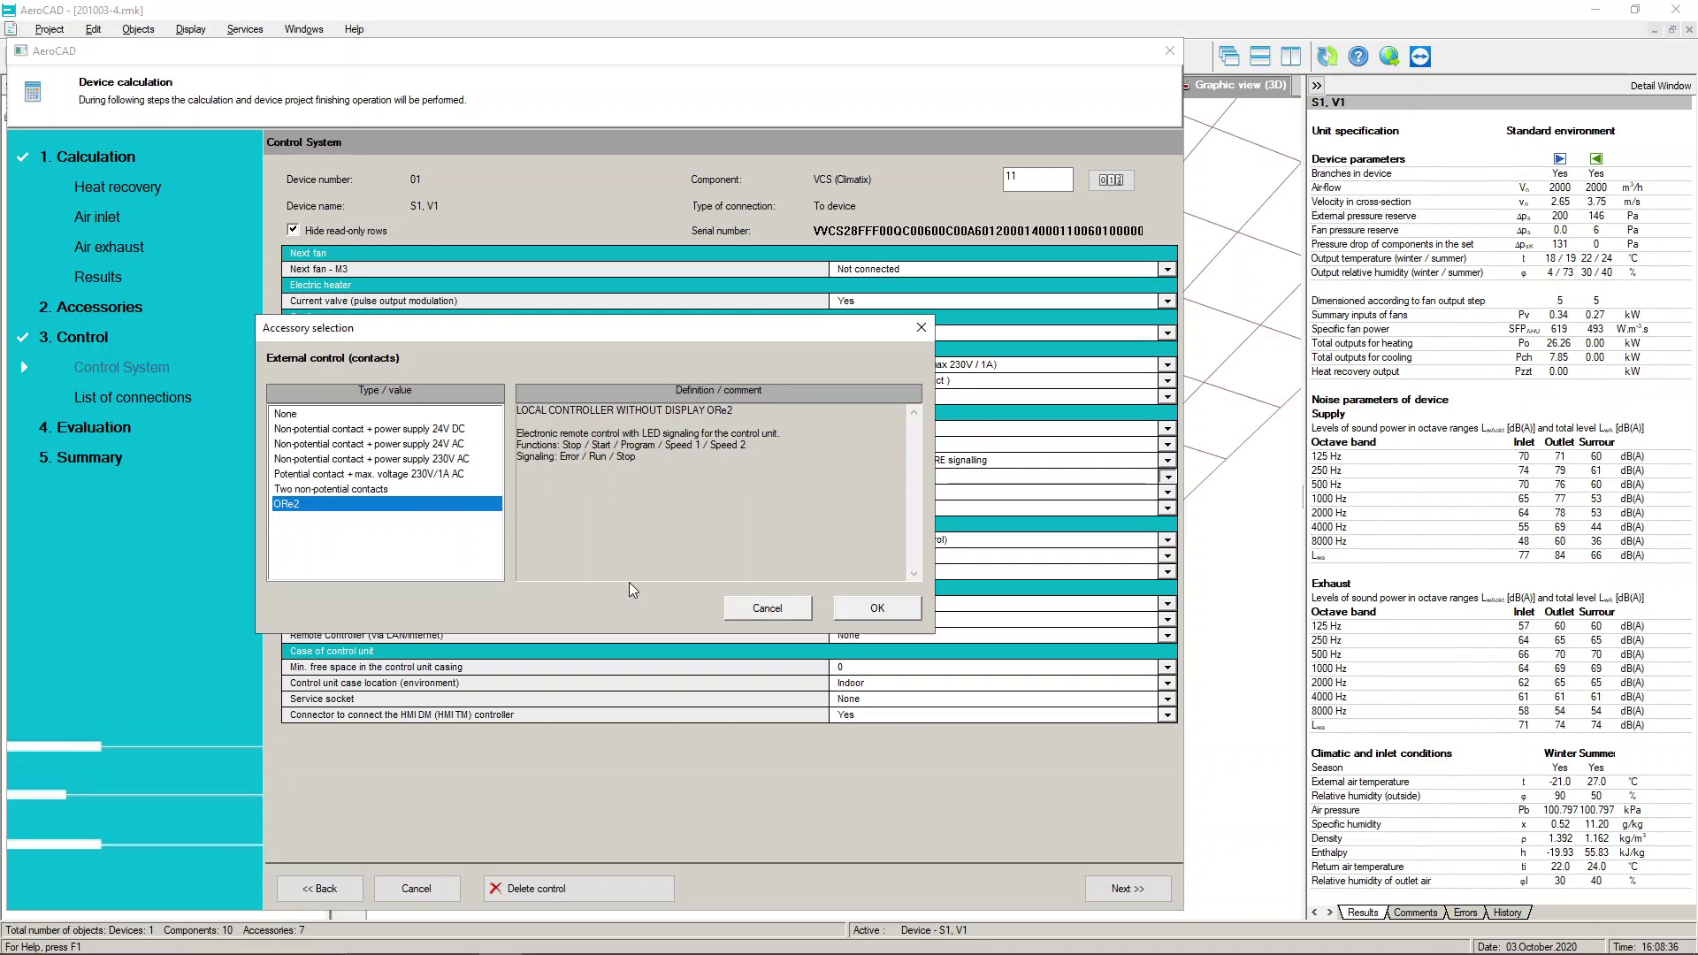
{"action": "left_click", "coordinate": [872, 612]}
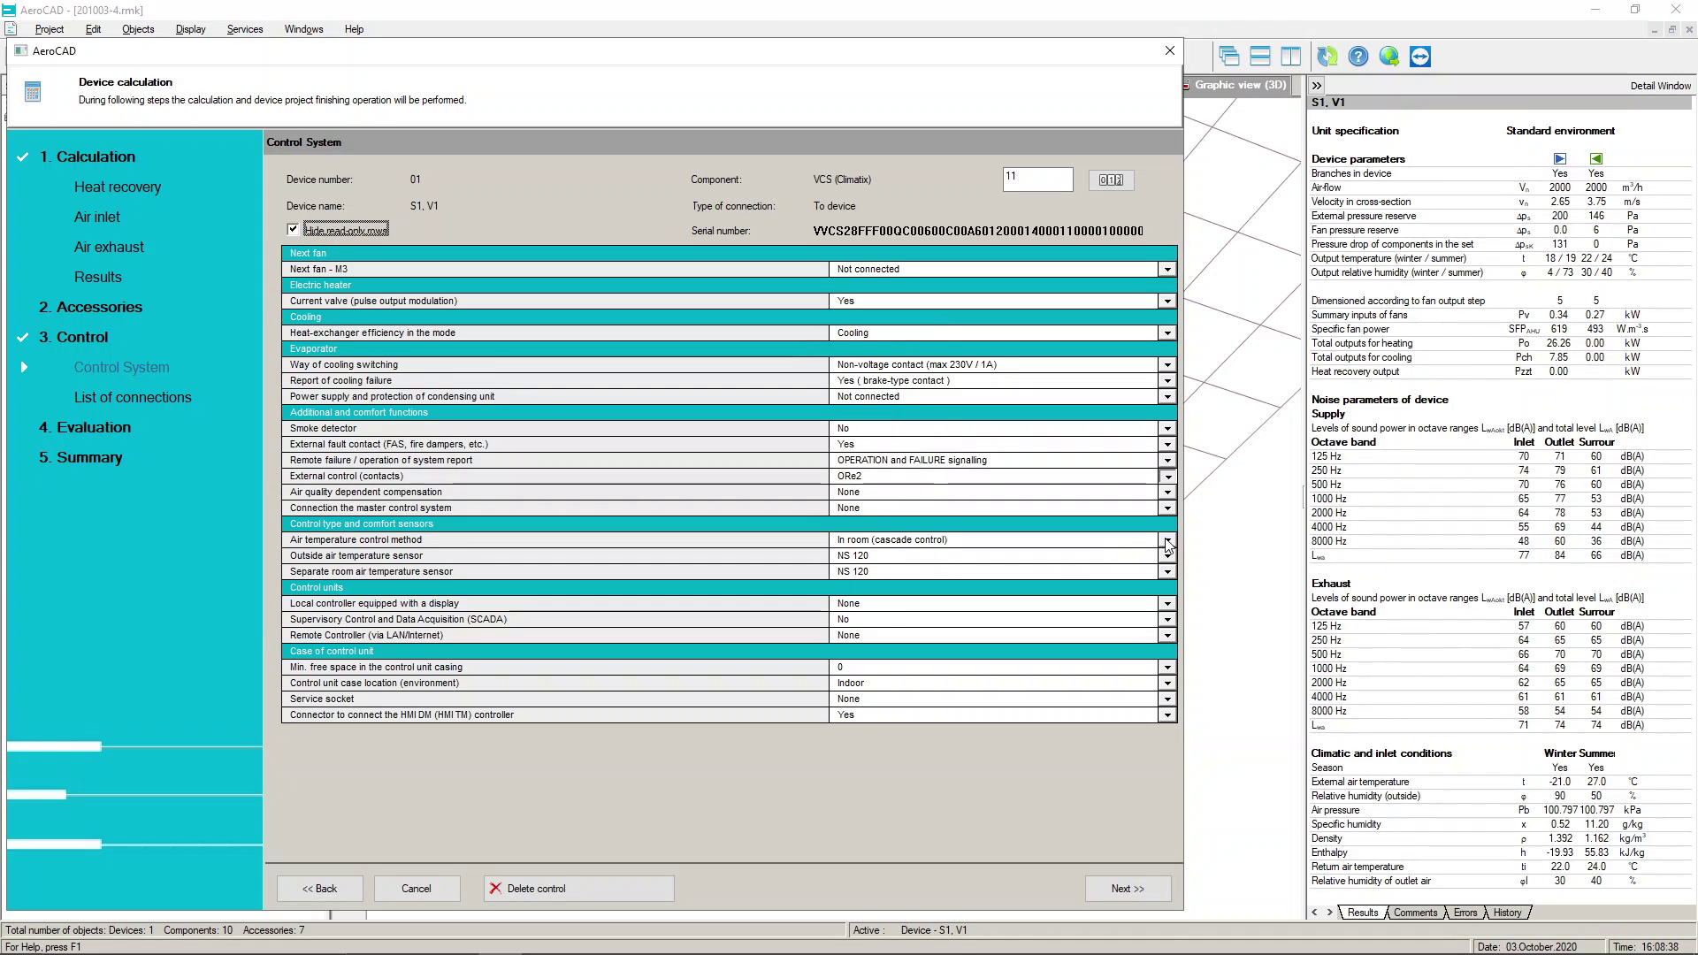
- Review the air quality dependent compensation options, including the QPA and QPM sensors for CO2 and VOC and the GSU 2 (CO) sensor
{"action": "left_click", "coordinate": [1167, 492]}
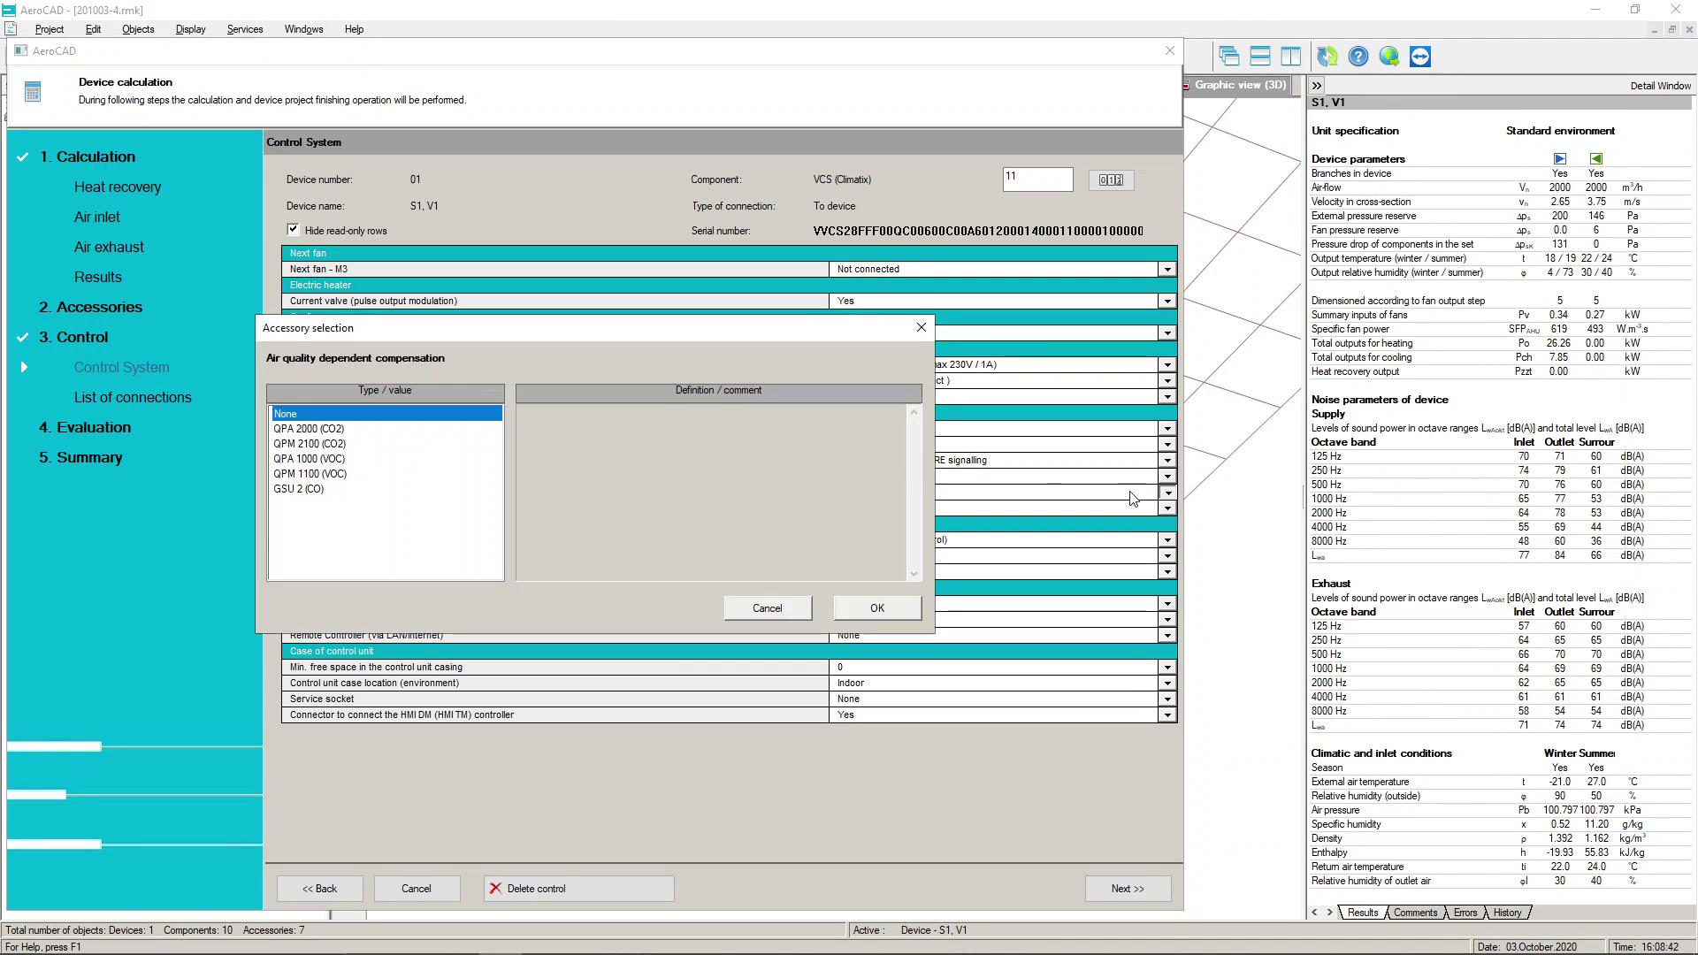
{"action": "left_click", "coordinate": [361, 429]}
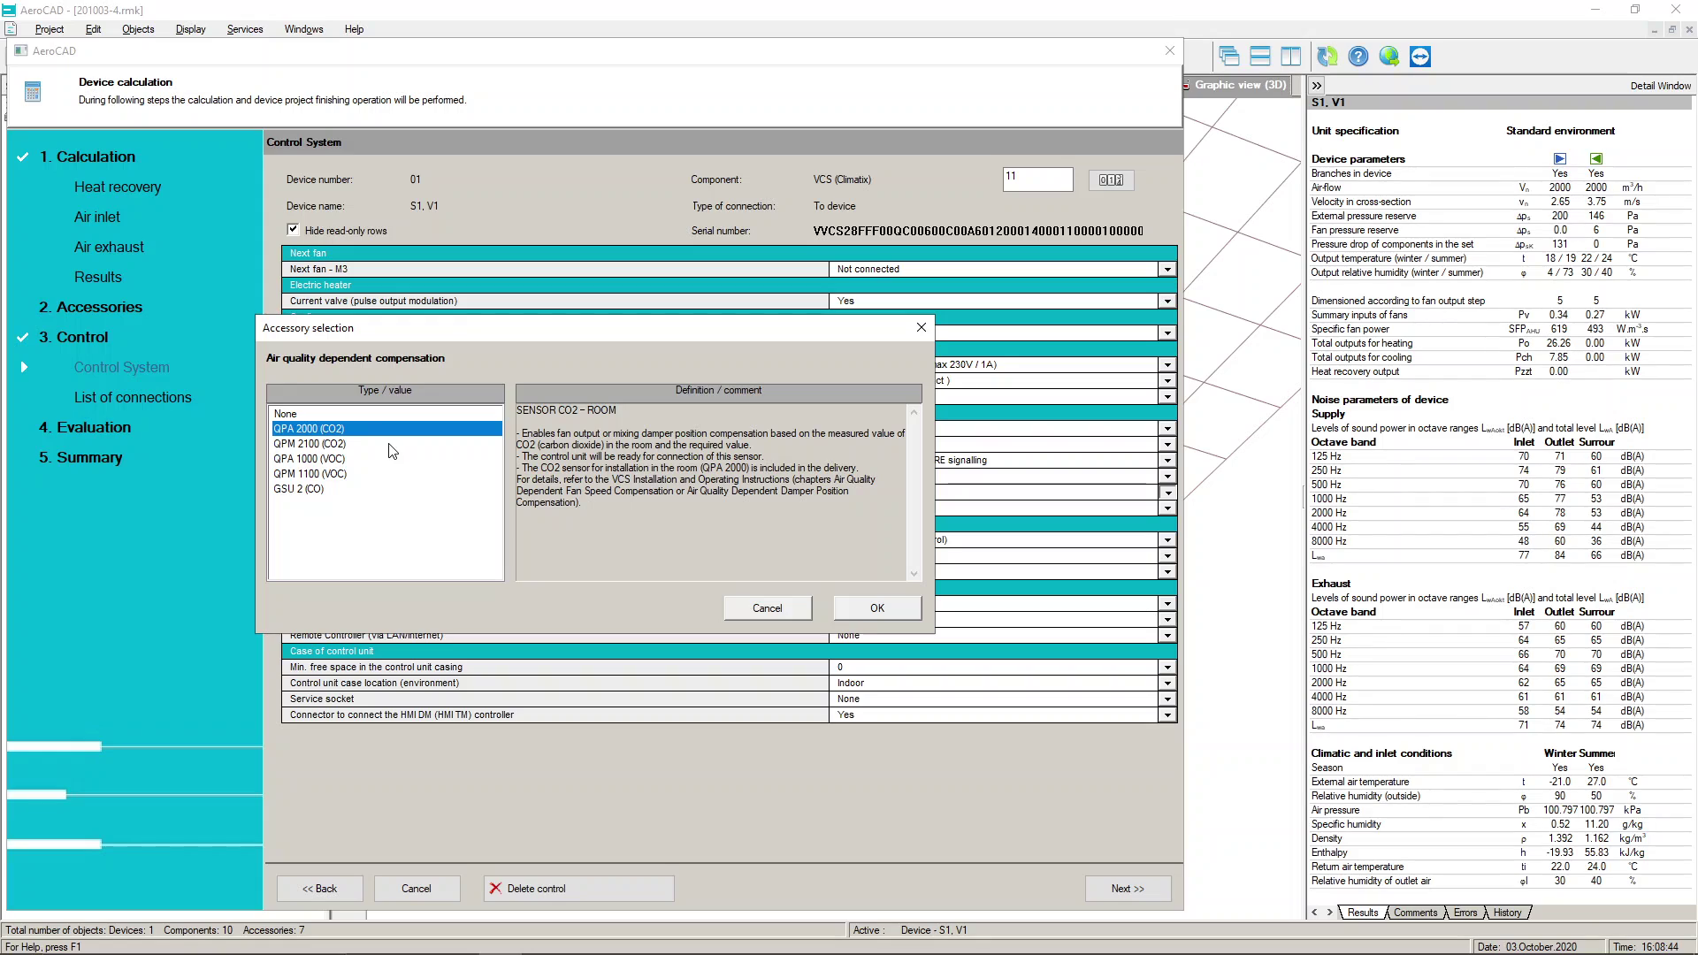
{"action": "left_click", "coordinate": [394, 445]}
{"action": "left_click", "coordinate": [396, 460]}
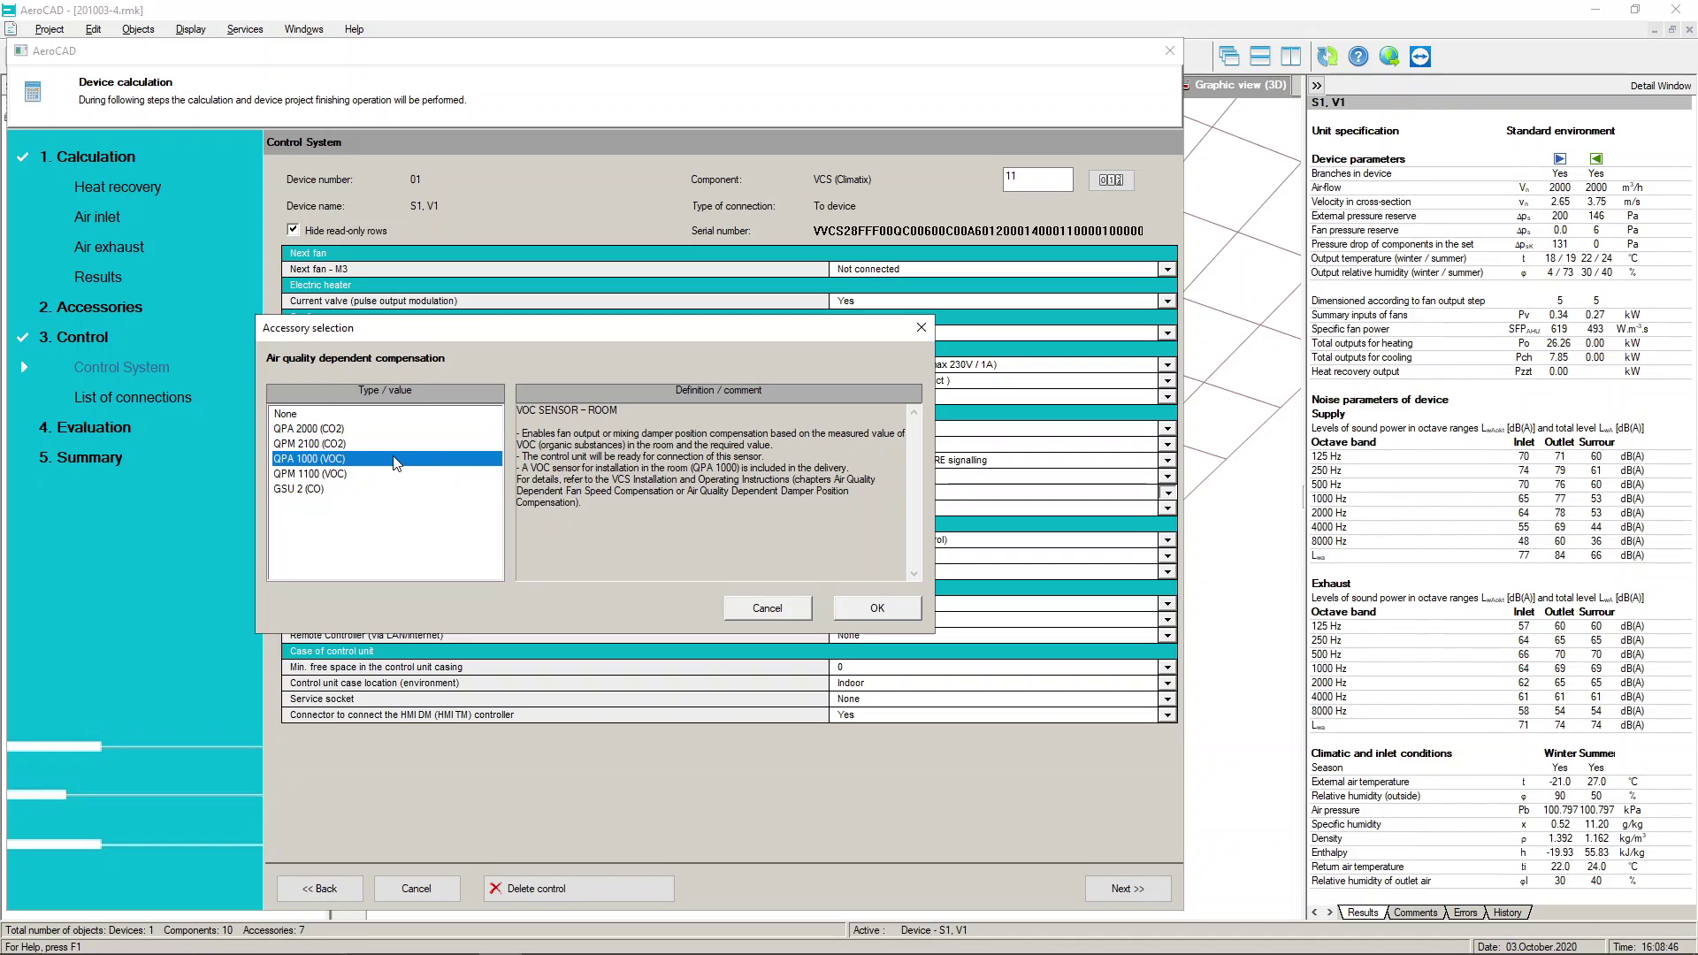
{"action": "left_click", "coordinate": [384, 476]}
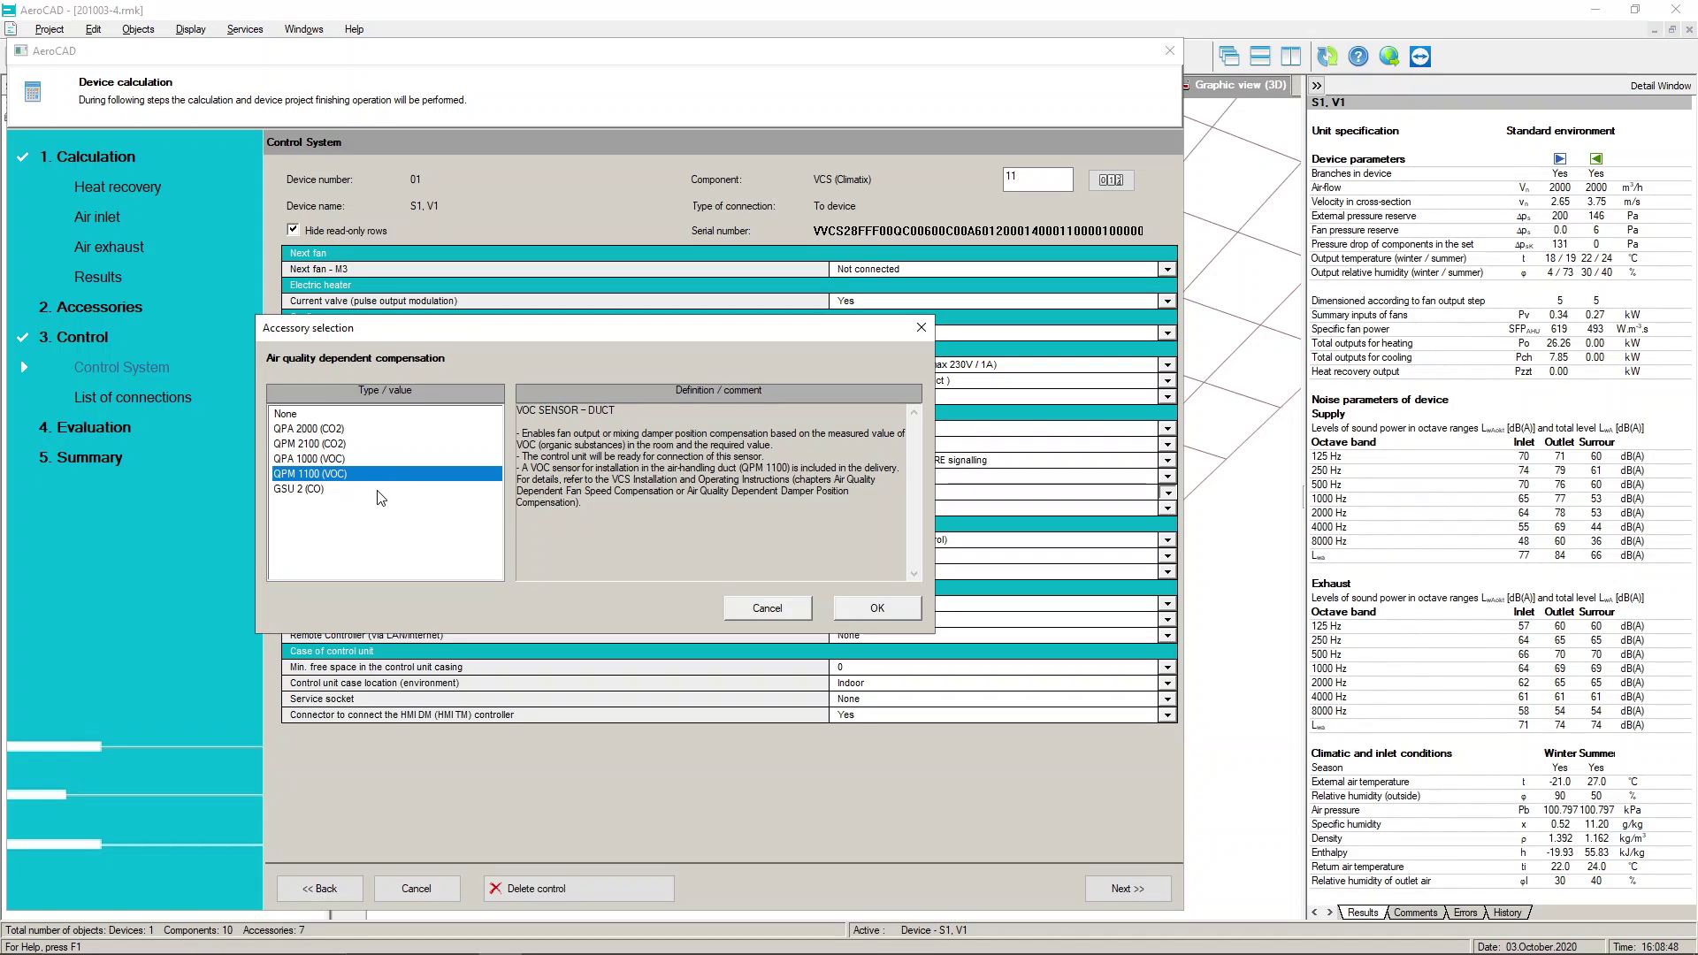
{"action": "left_click", "coordinate": [378, 491]}
{"action": "left_click", "coordinate": [799, 616]}
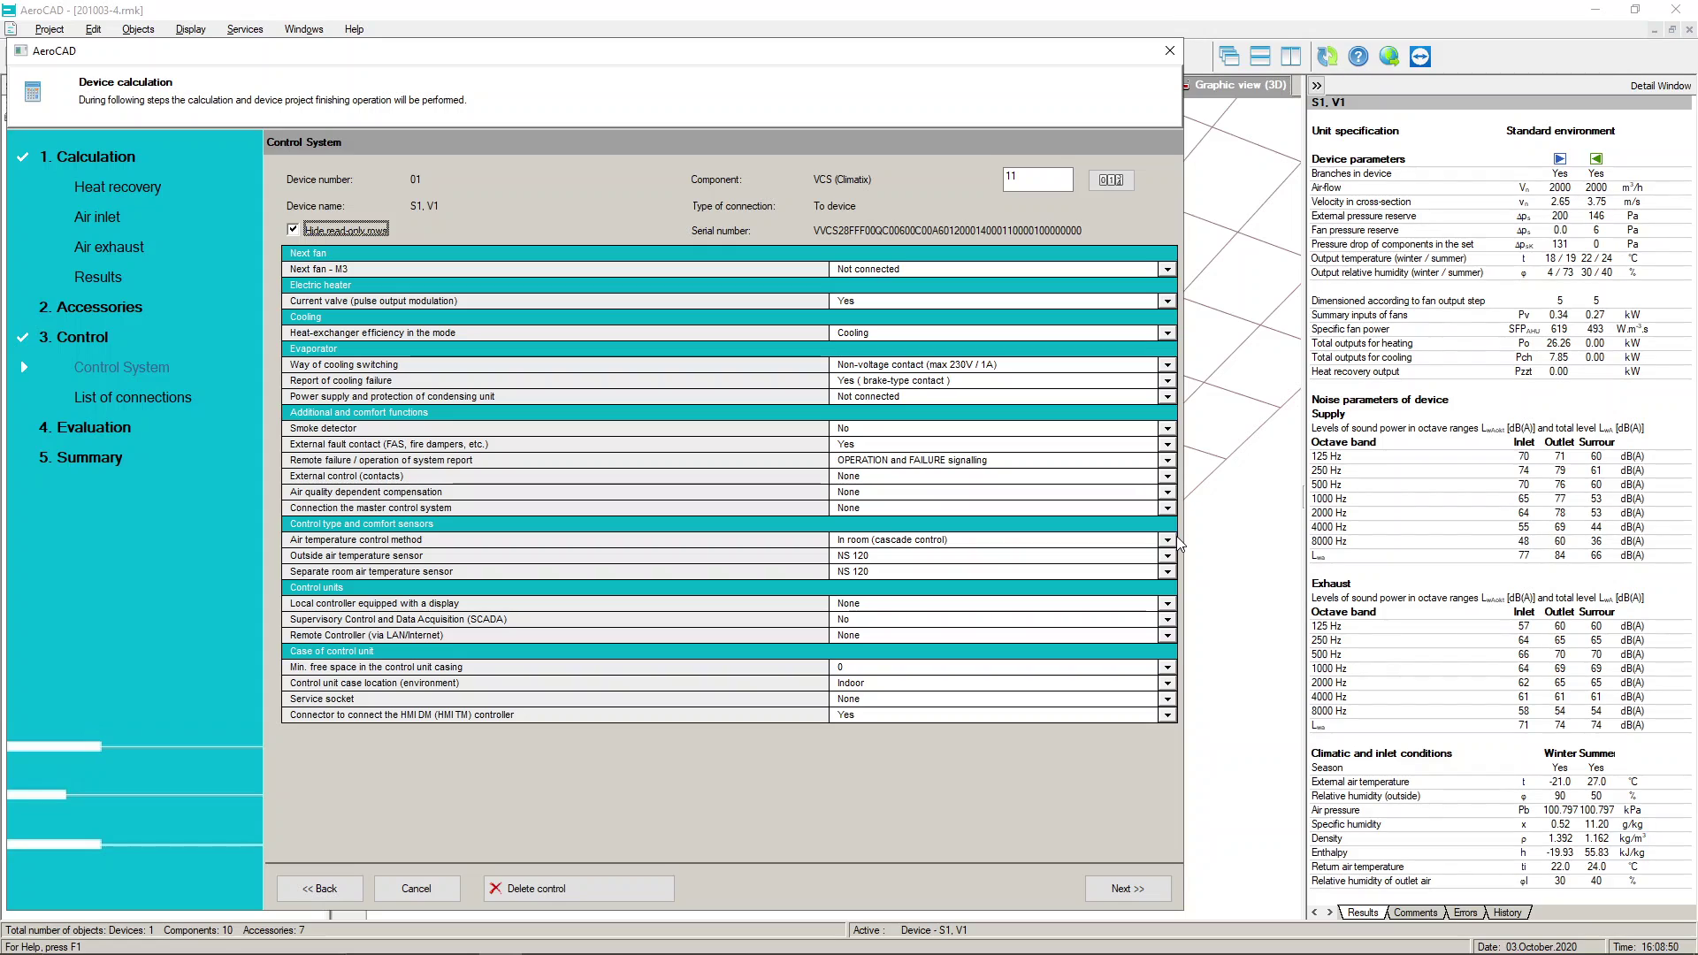
{"action": "left_click", "coordinate": [1168, 492]}
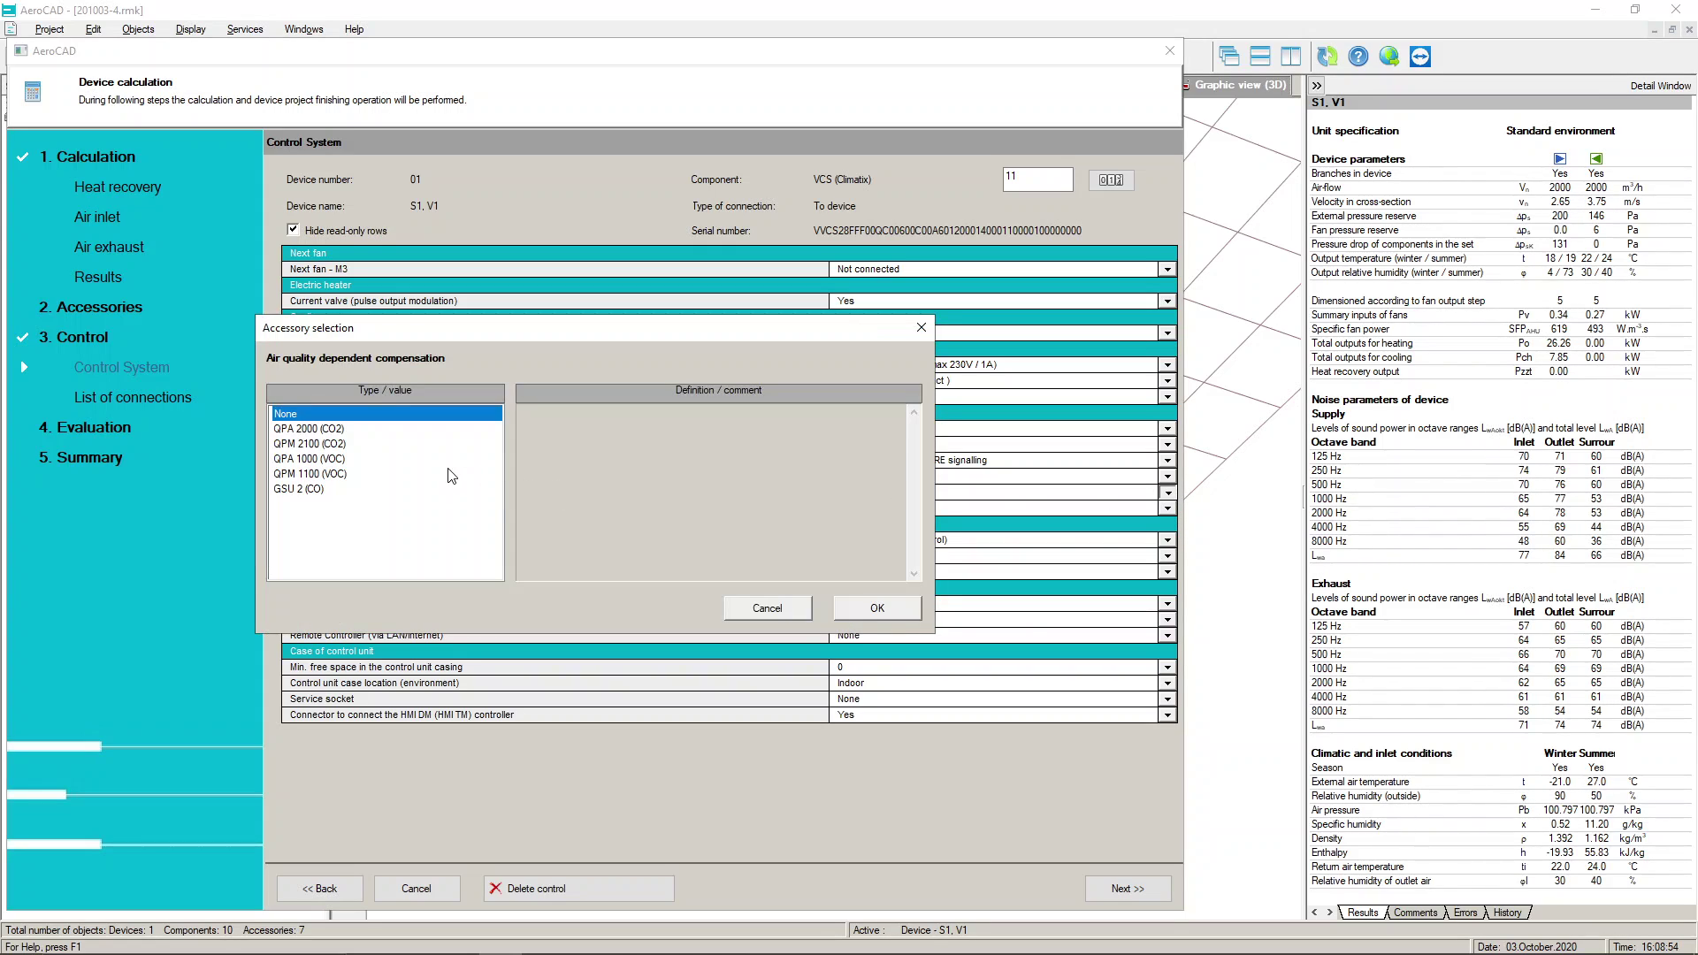
{"action": "left_click", "coordinate": [807, 607]}
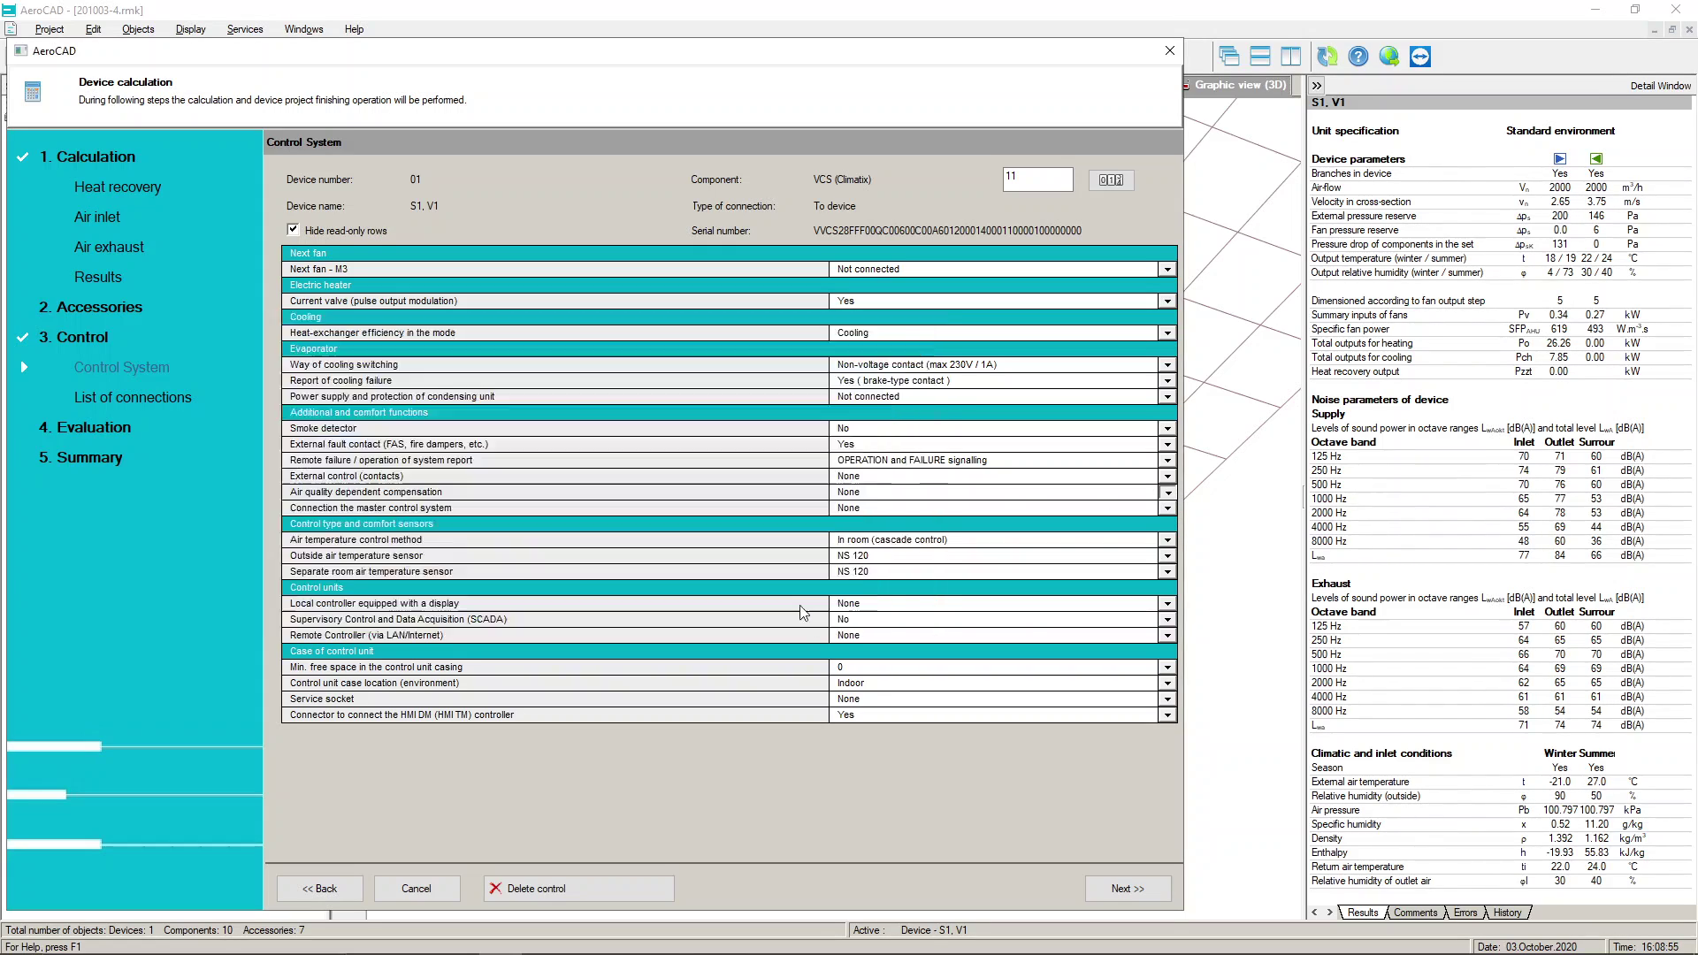
- Review the LON, Modbus RTU, BACnet/IP and Modbus TCP options for the connection to the master control system
{"action": "left_click", "coordinate": [1169, 509]}
{"action": "left_click", "coordinate": [352, 429]}
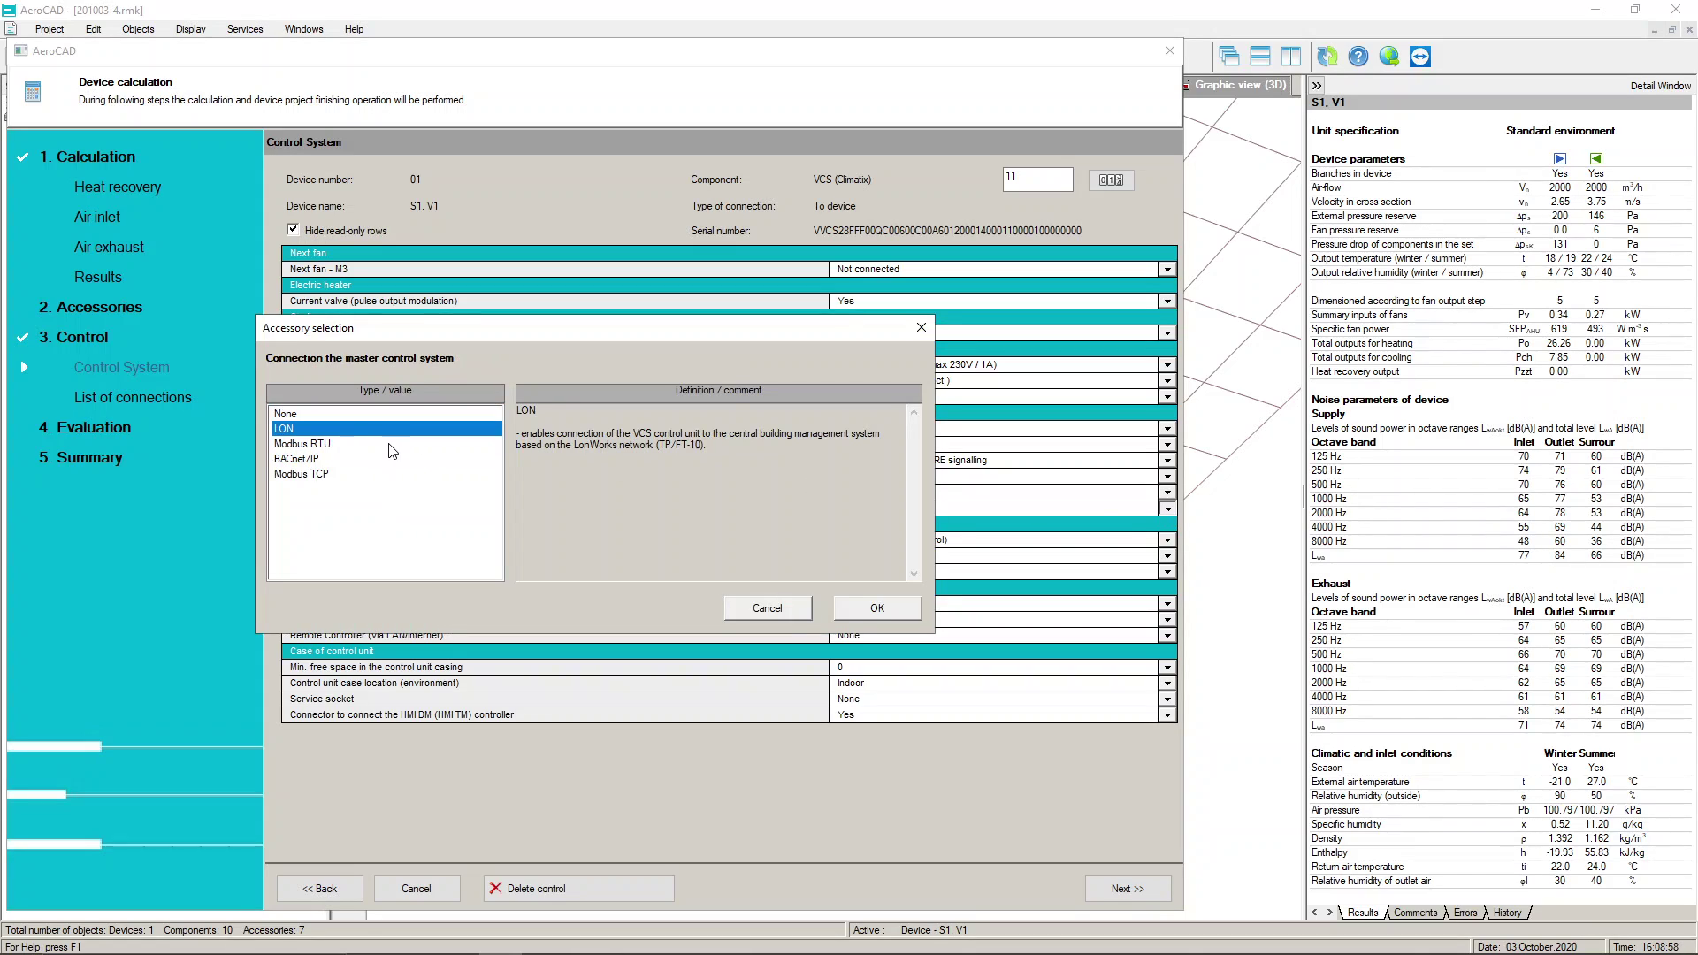
{"action": "left_click", "coordinate": [387, 444]}
{"action": "left_click", "coordinate": [380, 460]}
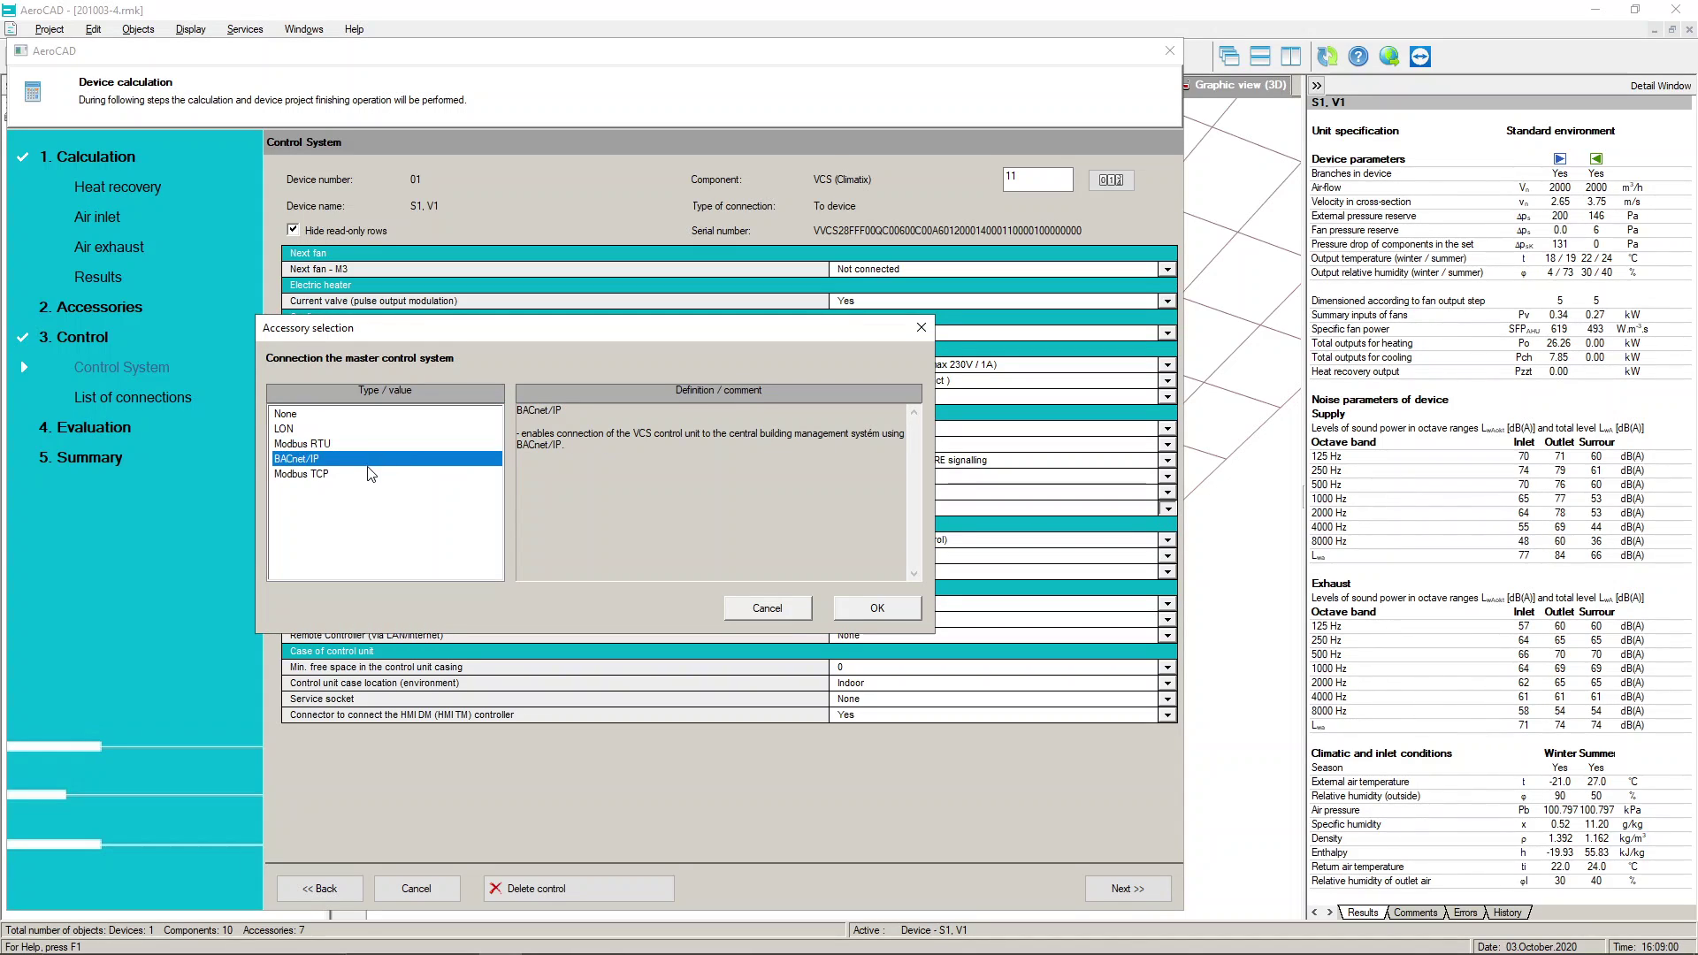
{"action": "left_click", "coordinate": [371, 474]}
{"action": "left_click", "coordinate": [759, 611]}
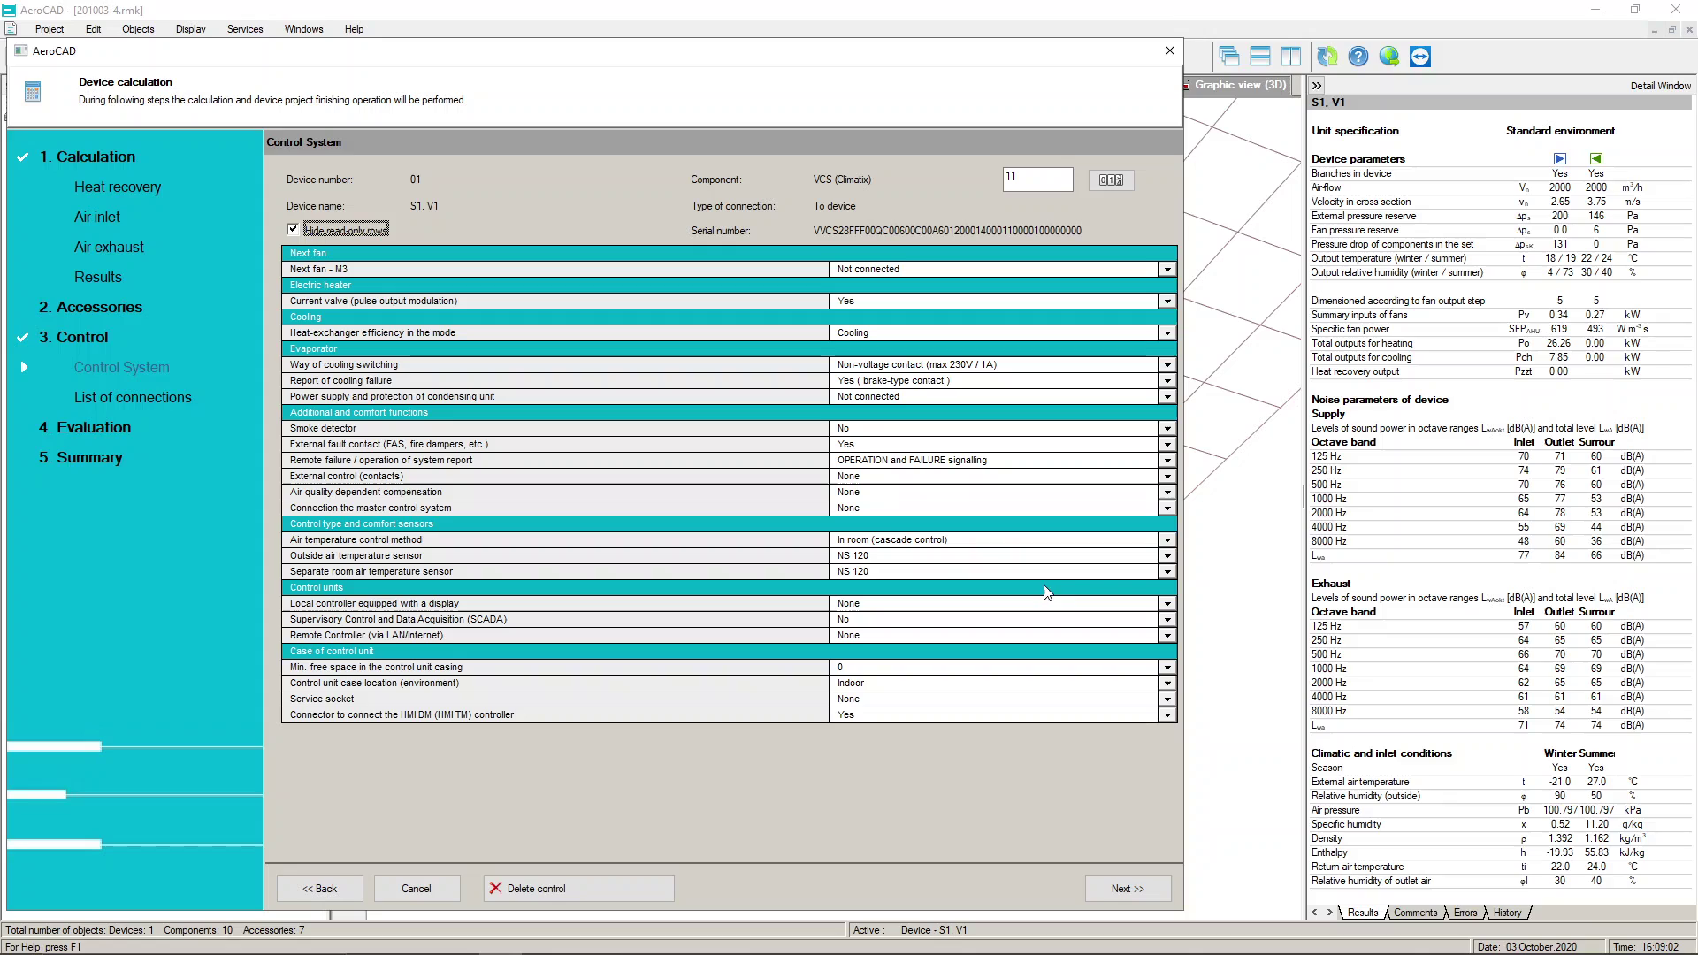
- Set the air temperature control method to In inlet
{"action": "left_click", "coordinate": [1168, 540]}
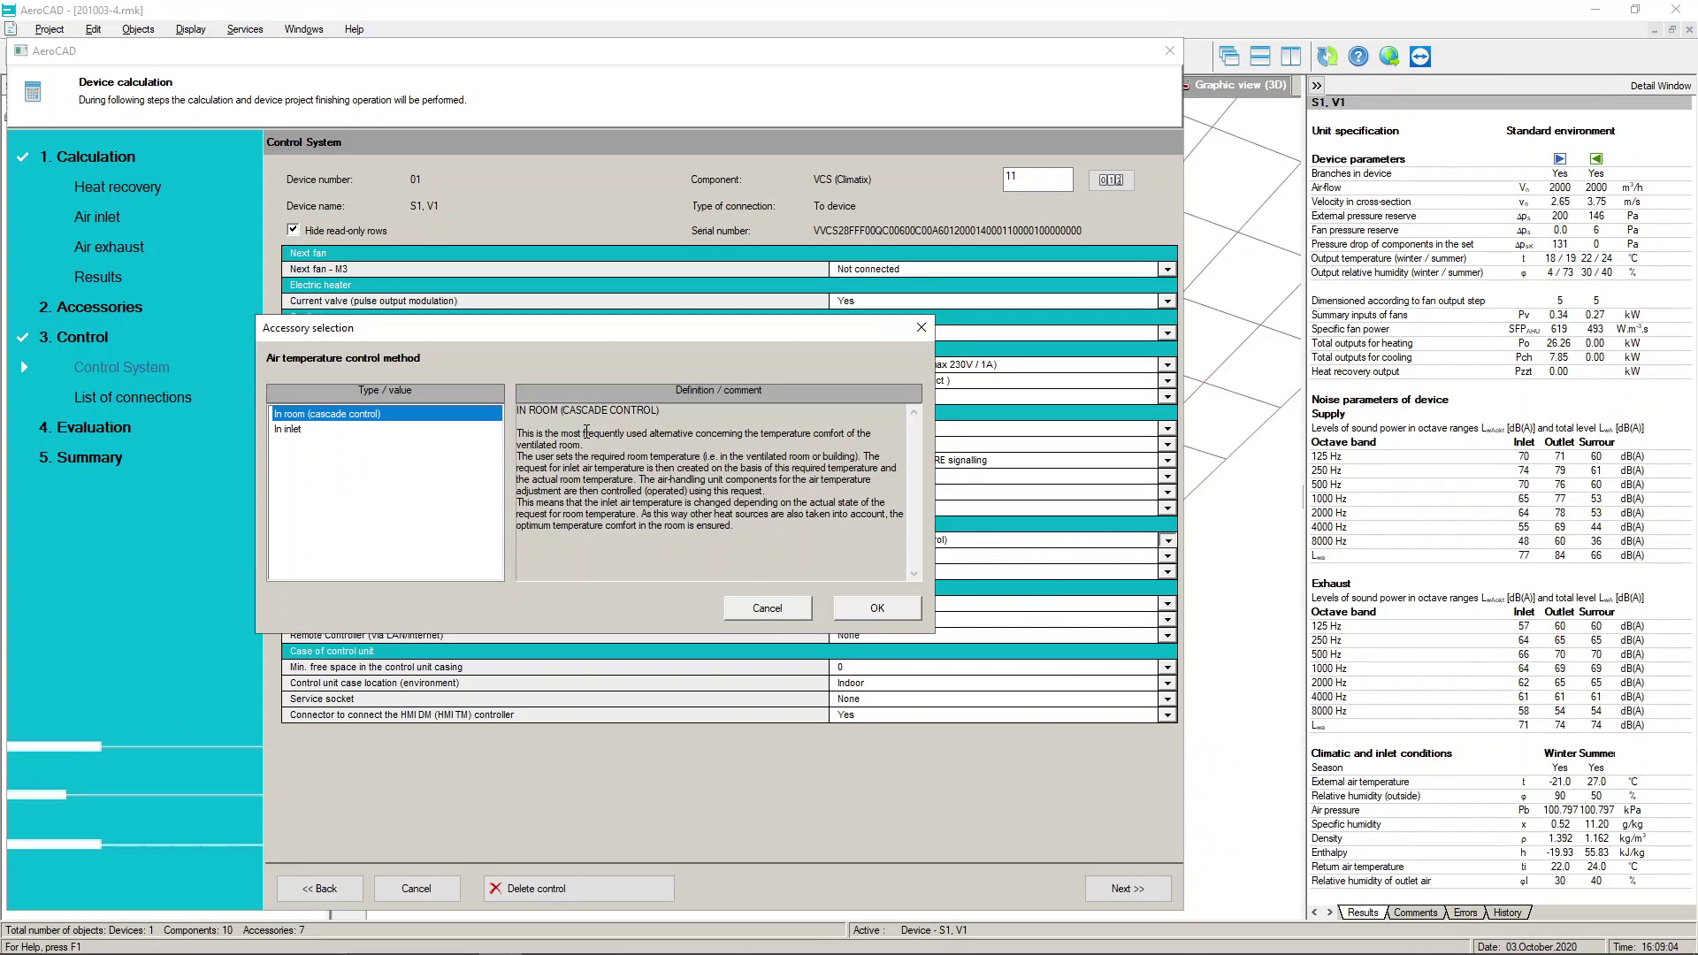
{"action": "left_click", "coordinate": [365, 432]}
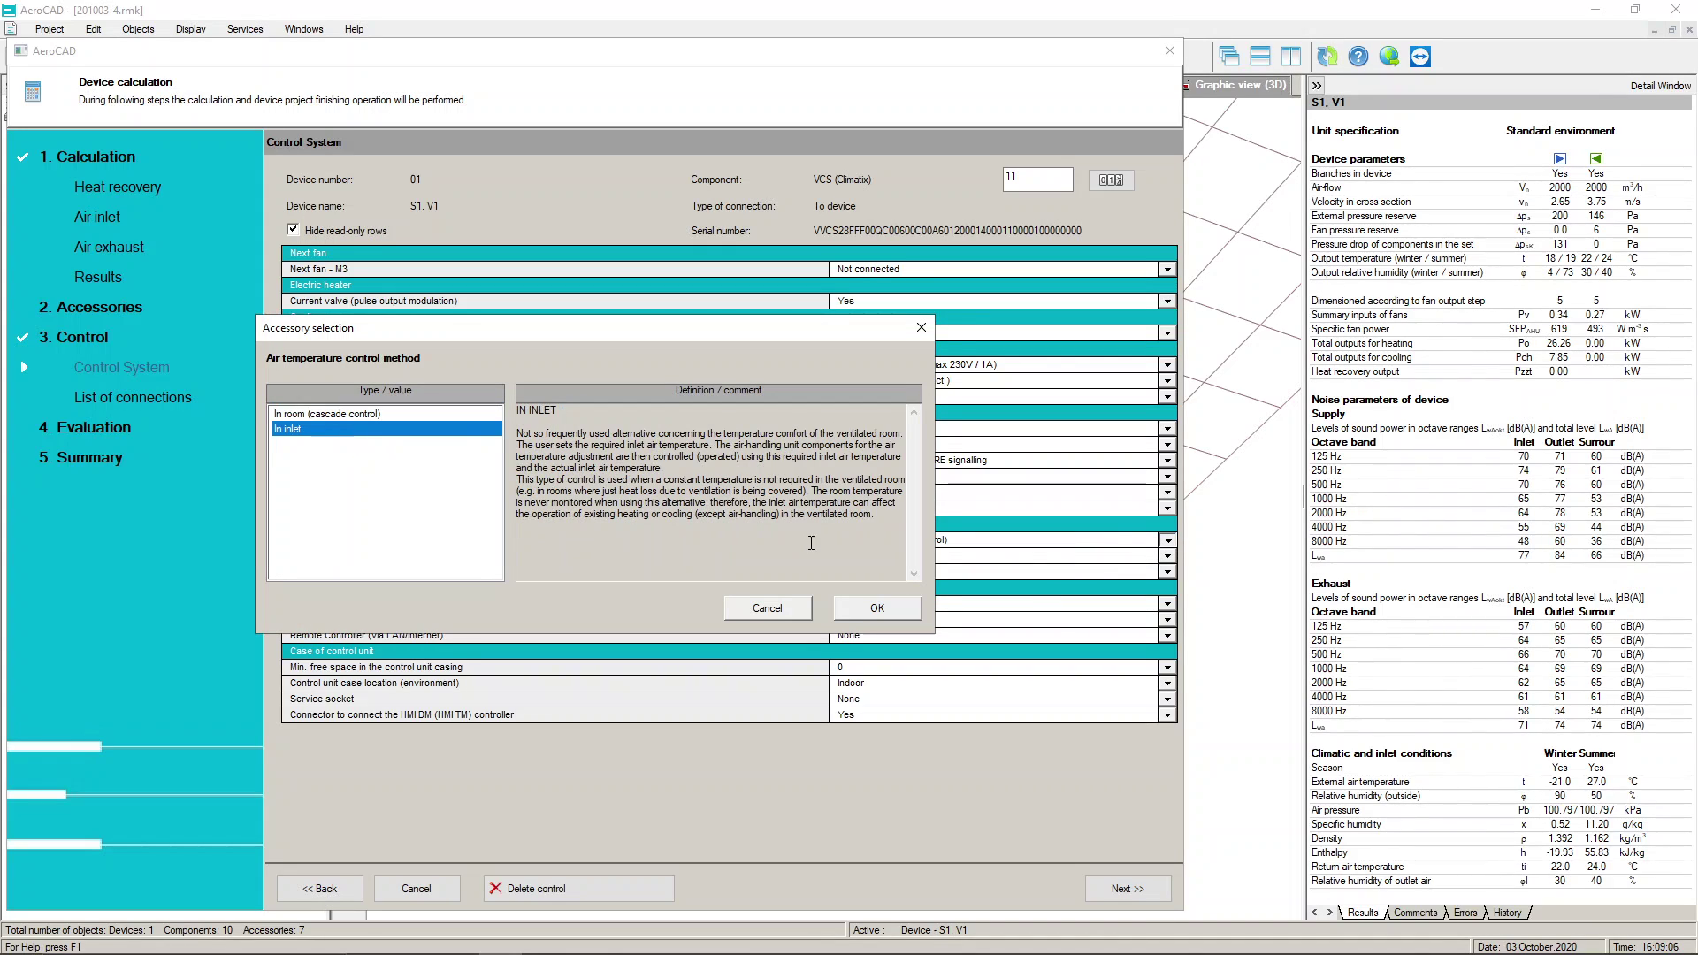
{"action": "left_click", "coordinate": [878, 608]}
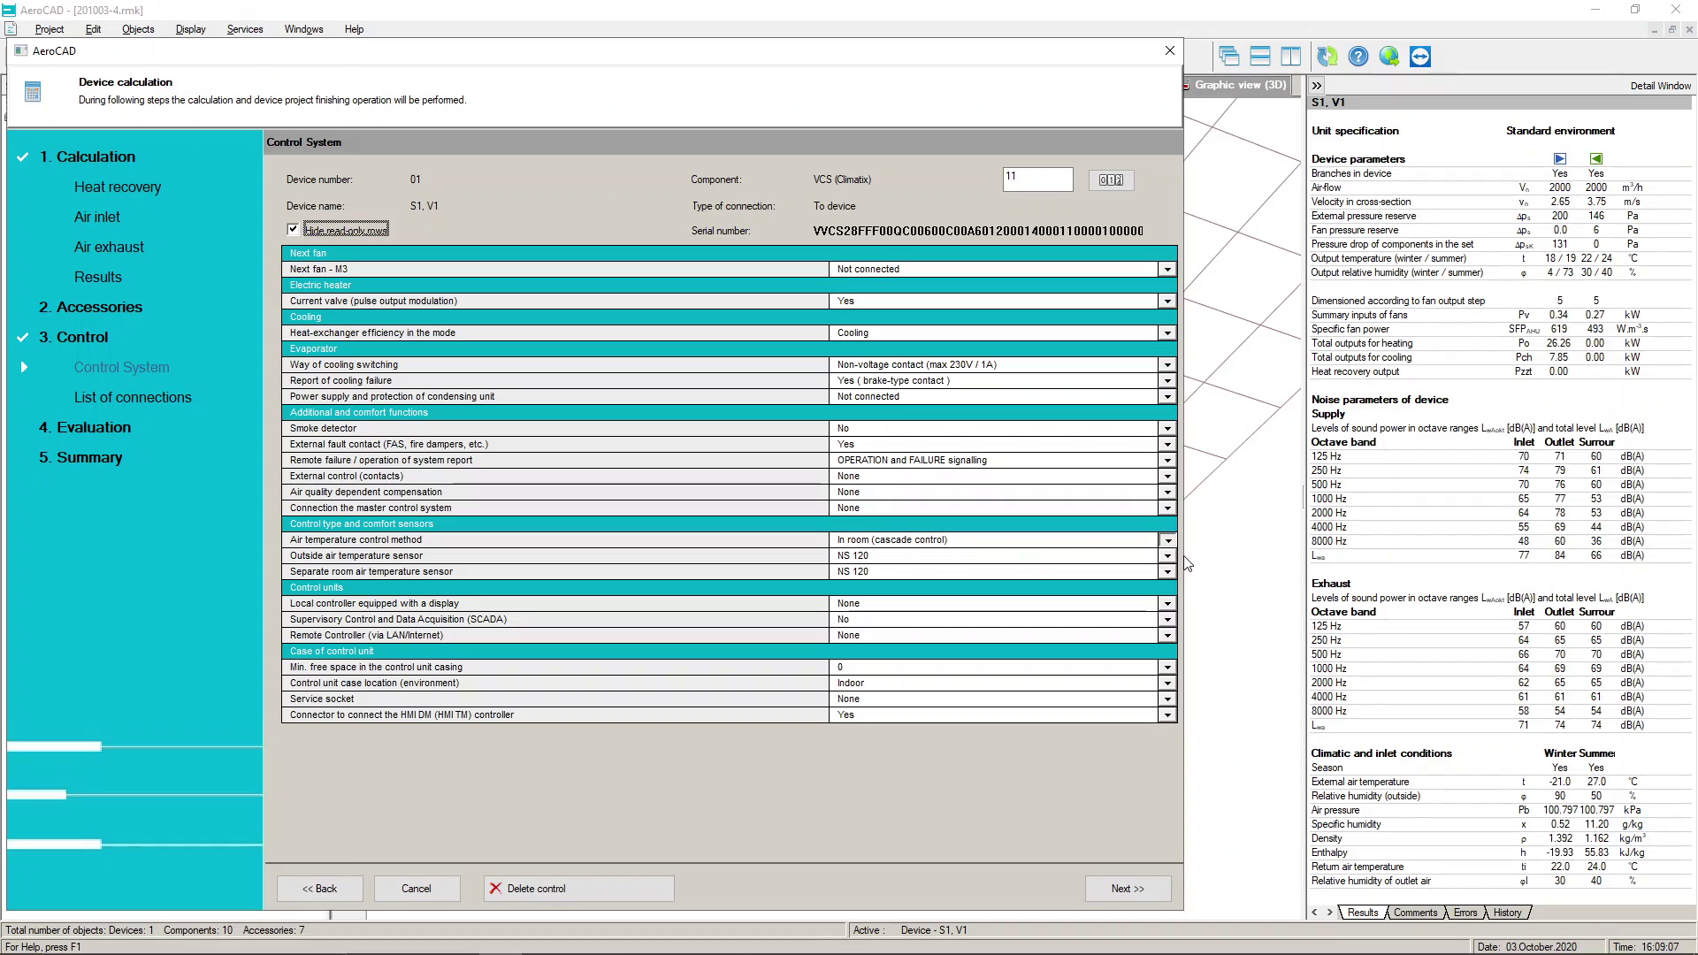
- Compare the NS 120 and NS 110A outside air temperature sensors, and the NS 100 and NS 120 options for the separate room air sensor
{"action": "left_click", "coordinate": [1168, 555]}
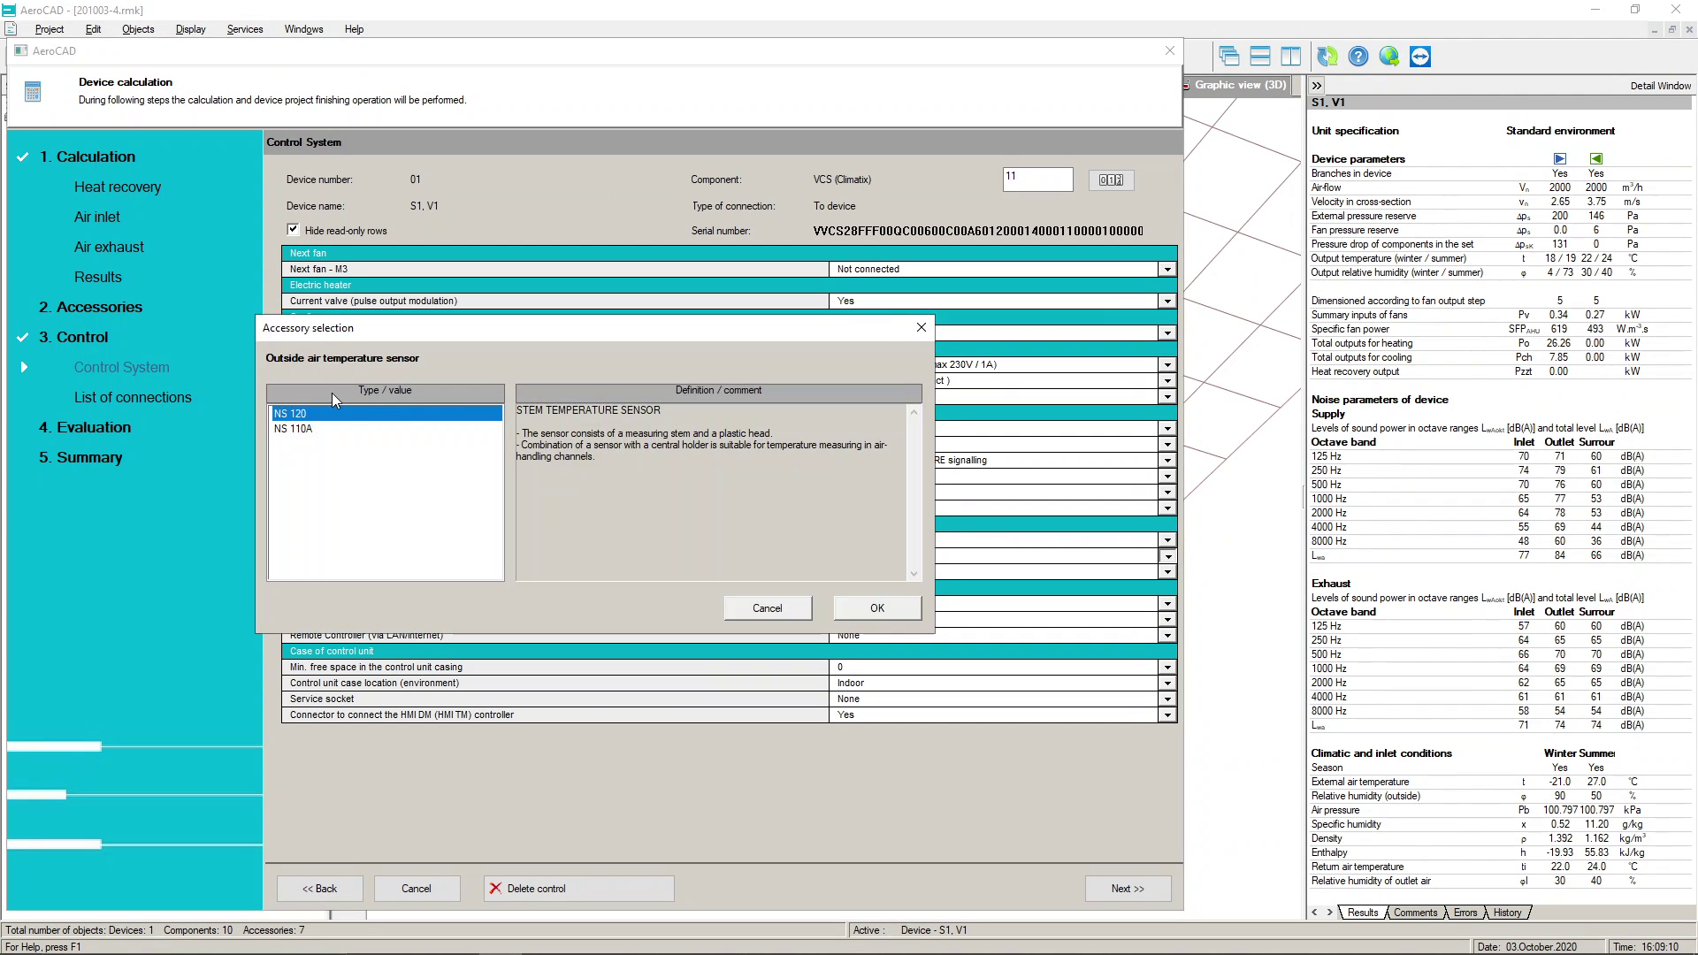
{"action": "left_click", "coordinate": [319, 429]}
{"action": "left_click", "coordinate": [422, 414]}
{"action": "left_click", "coordinate": [768, 609]}
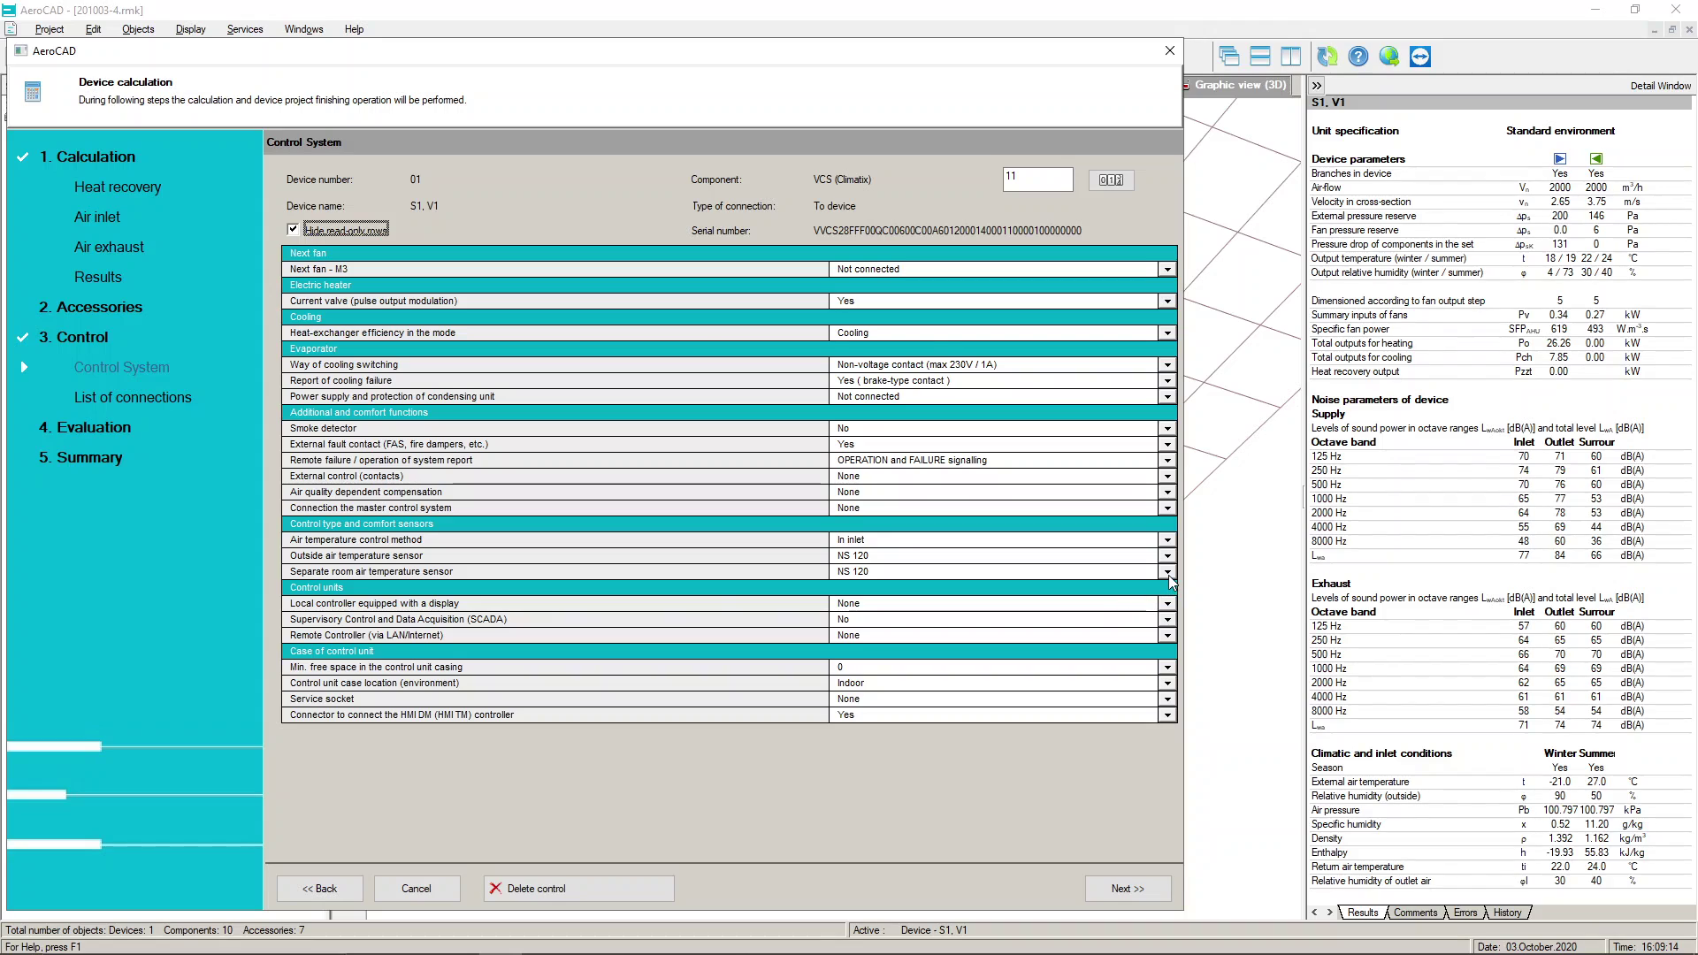
{"action": "left_click", "coordinate": [1168, 571]}
{"action": "left_click", "coordinate": [323, 444]}
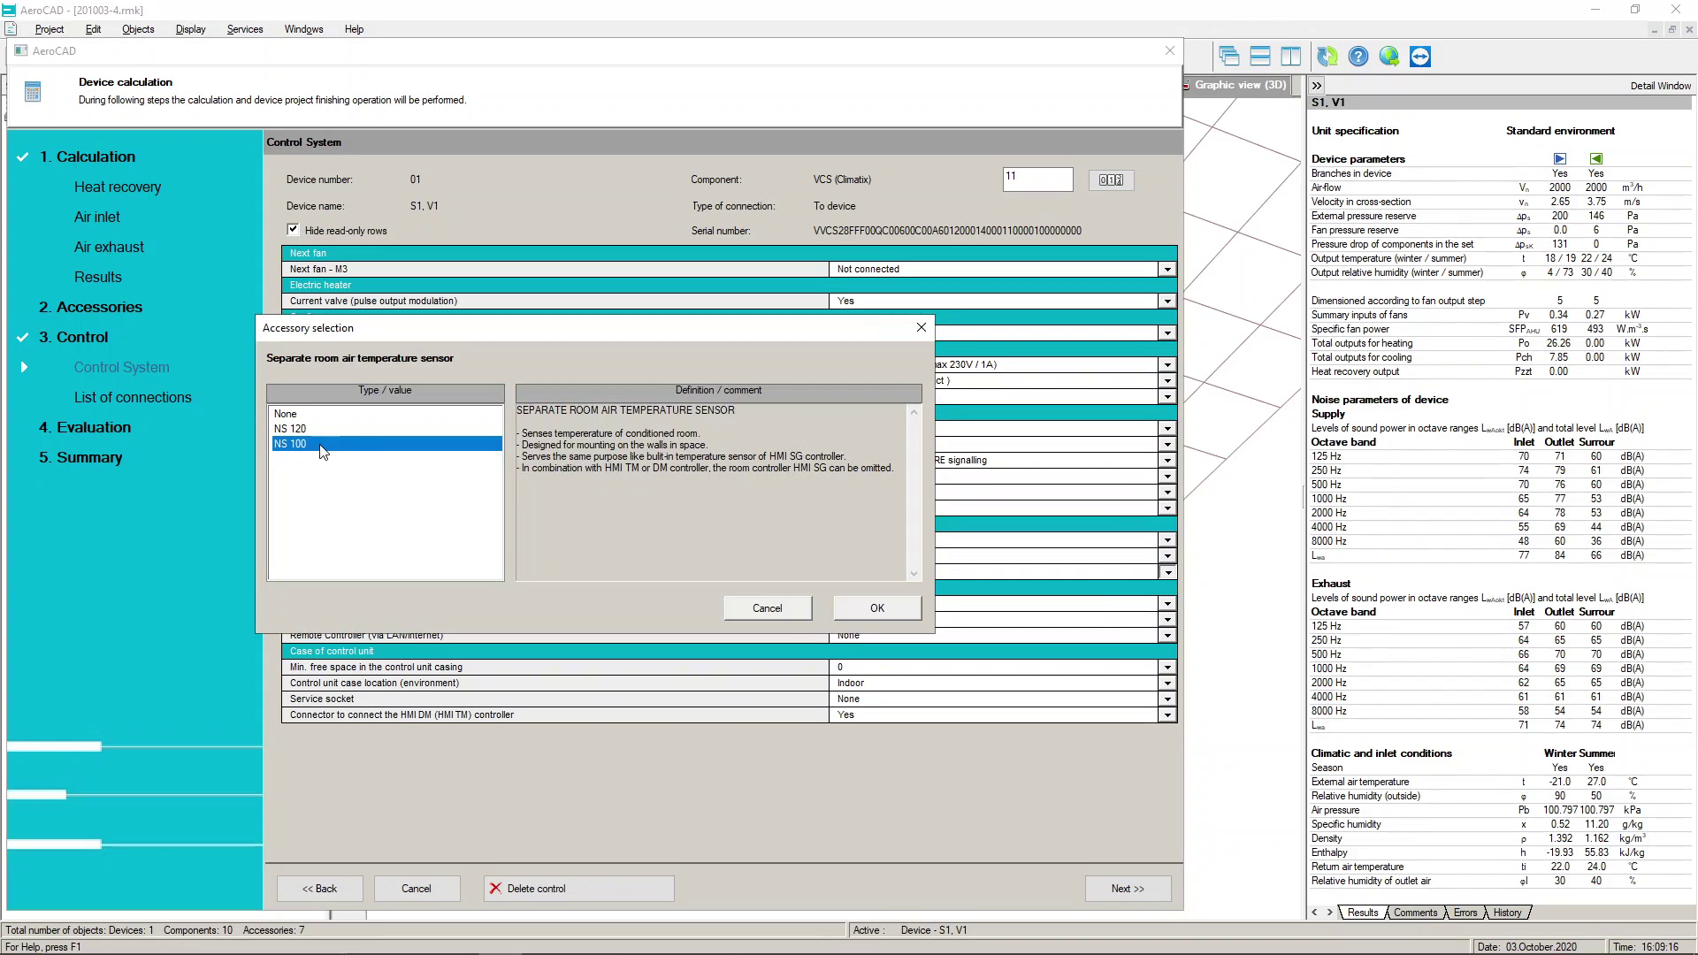
{"action": "left_click", "coordinate": [373, 430]}
{"action": "left_click", "coordinate": [799, 607]}
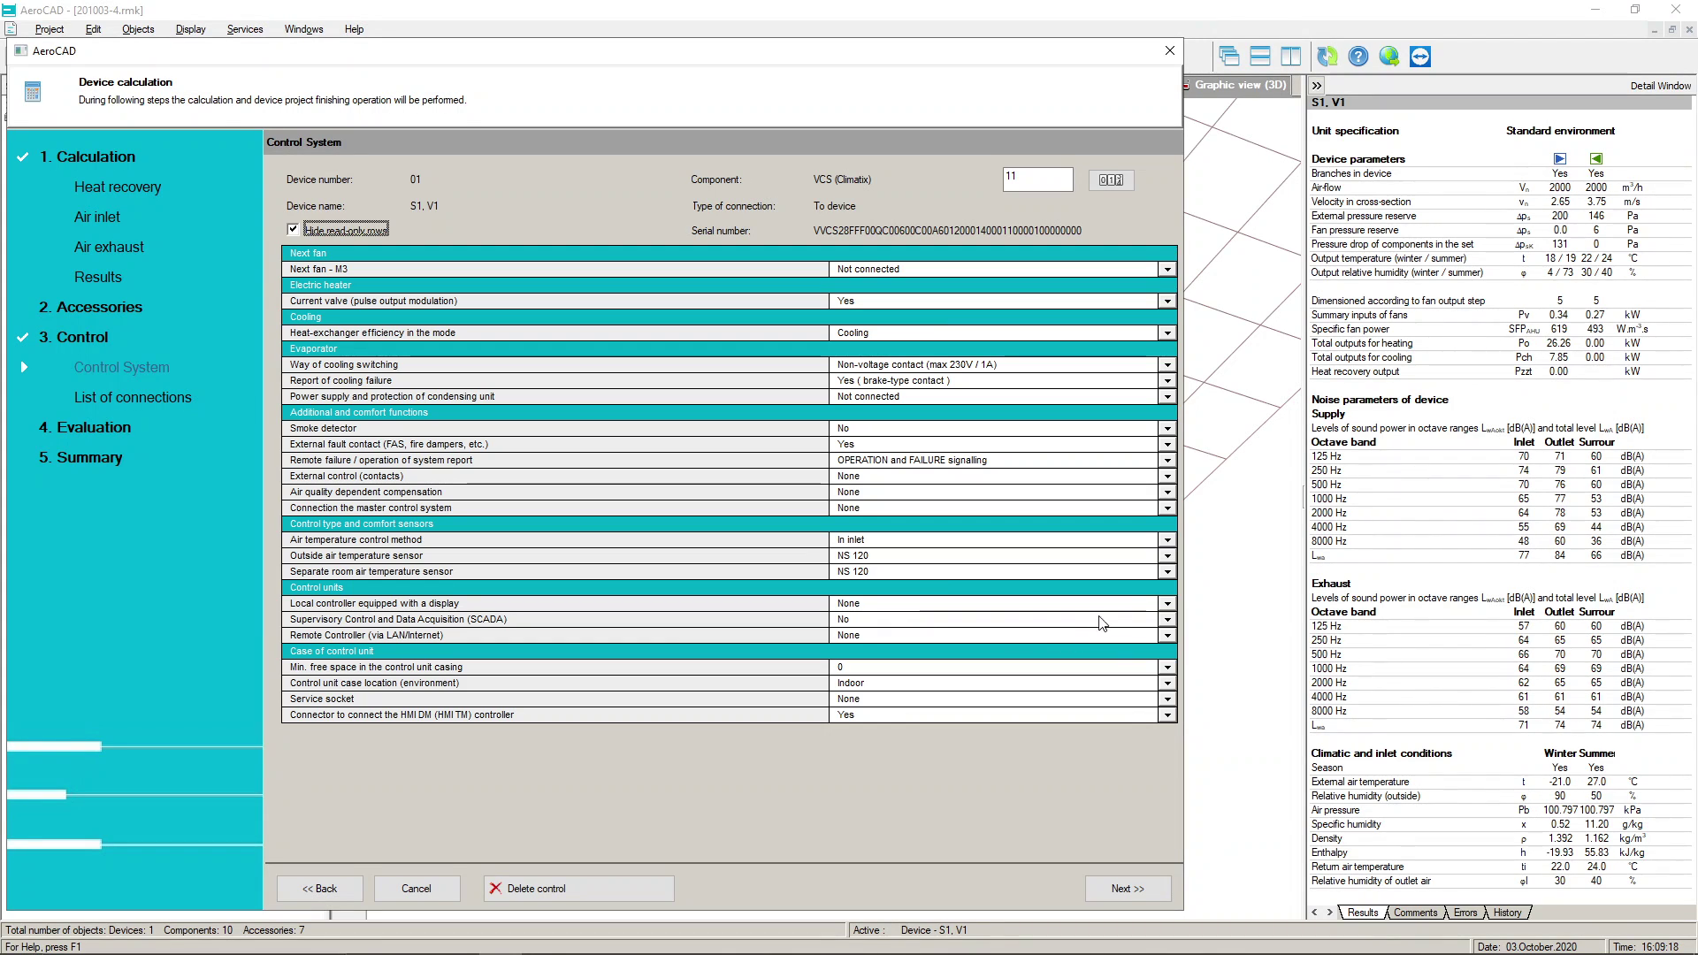
- Choose HMI DM as the local controller with a display and set Supervisory Control and Data Acquisition (SCADA) to Yes
{"action": "left_click", "coordinate": [1168, 605]}
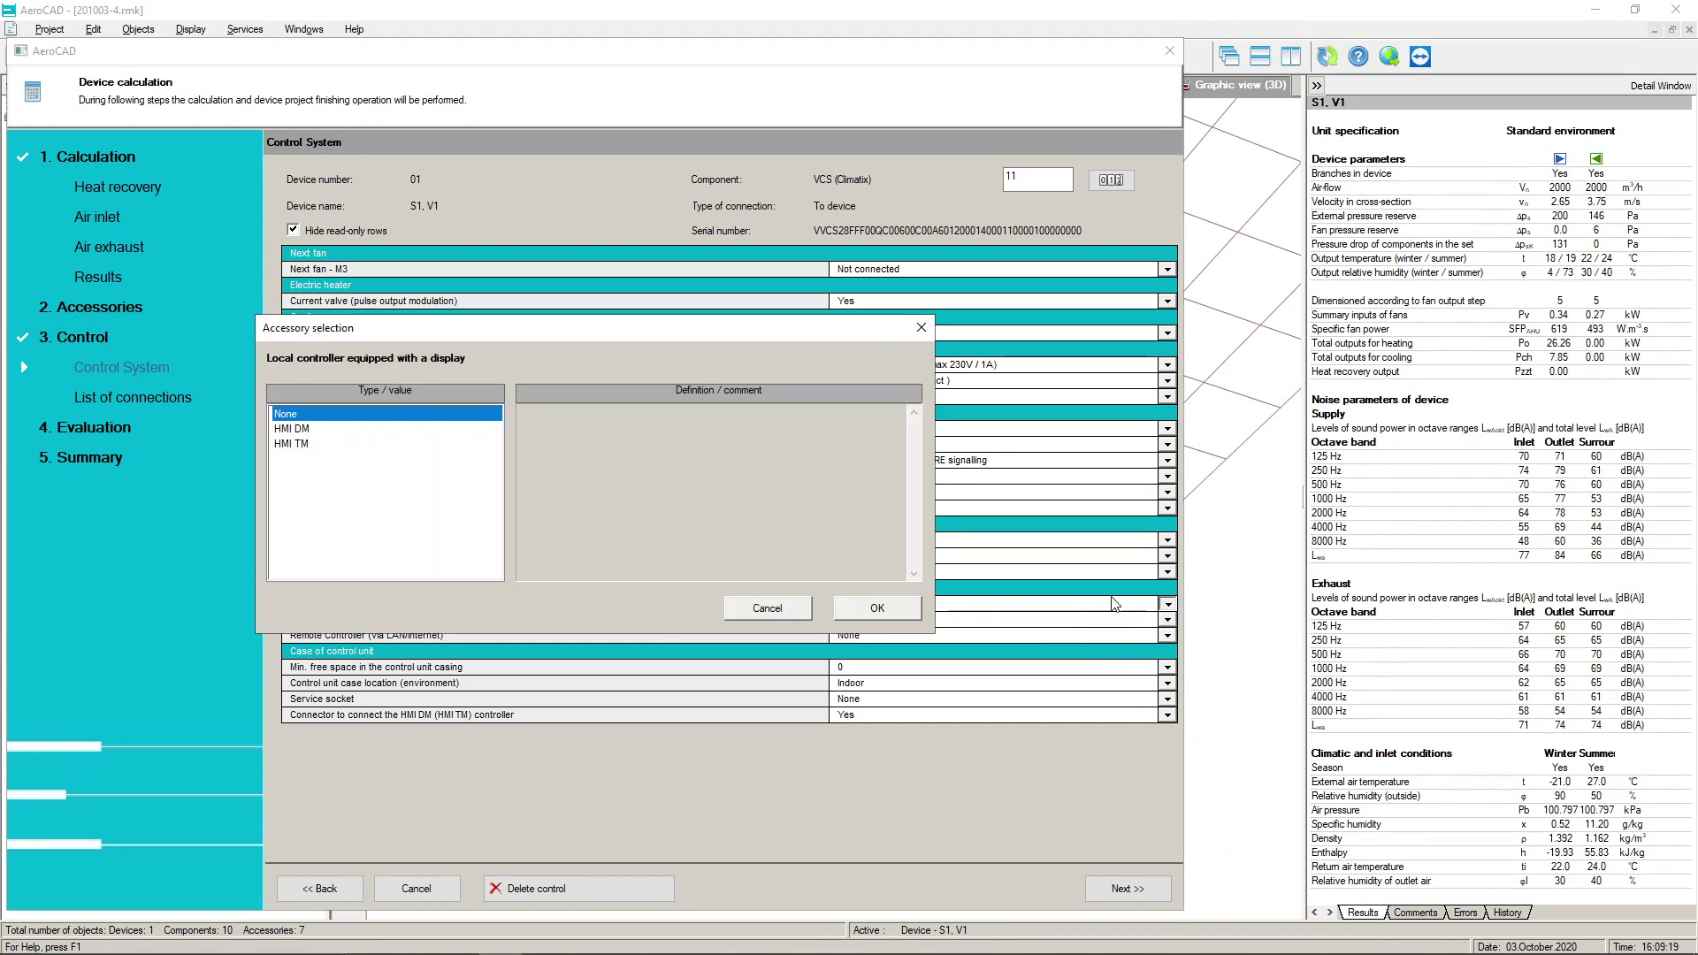
{"action": "left_click", "coordinate": [314, 444]}
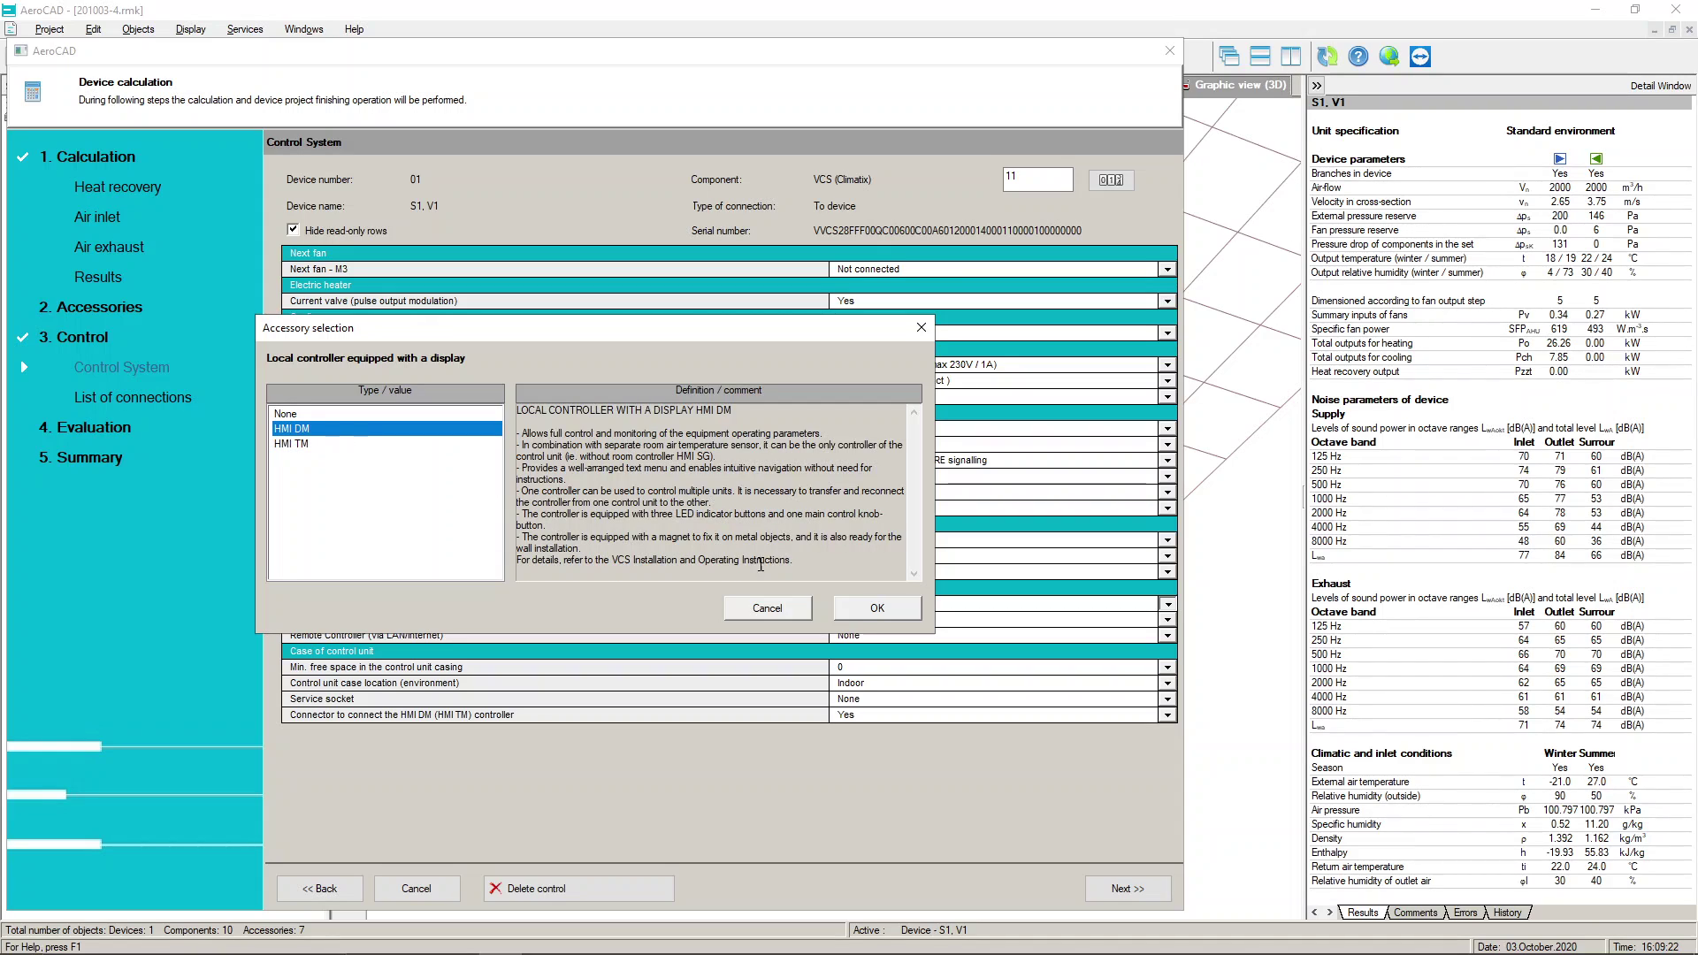
{"action": "left_click", "coordinate": [874, 610]}
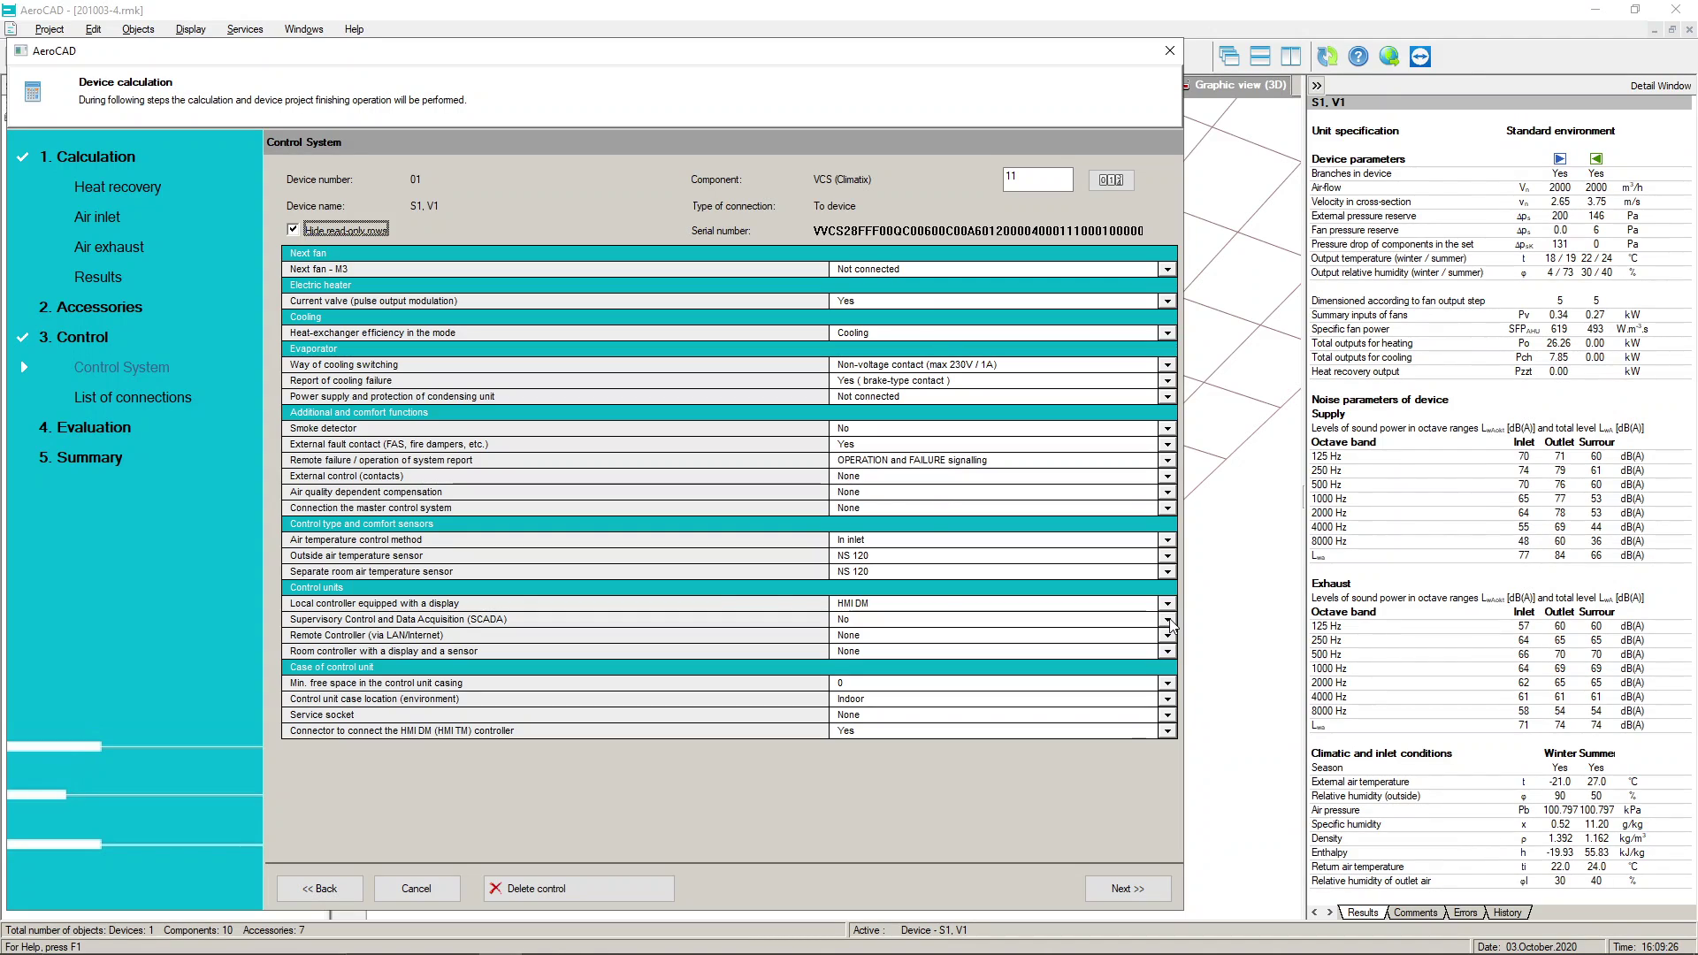
{"action": "left_click", "coordinate": [1169, 621]}
{"action": "left_click", "coordinate": [299, 430]}
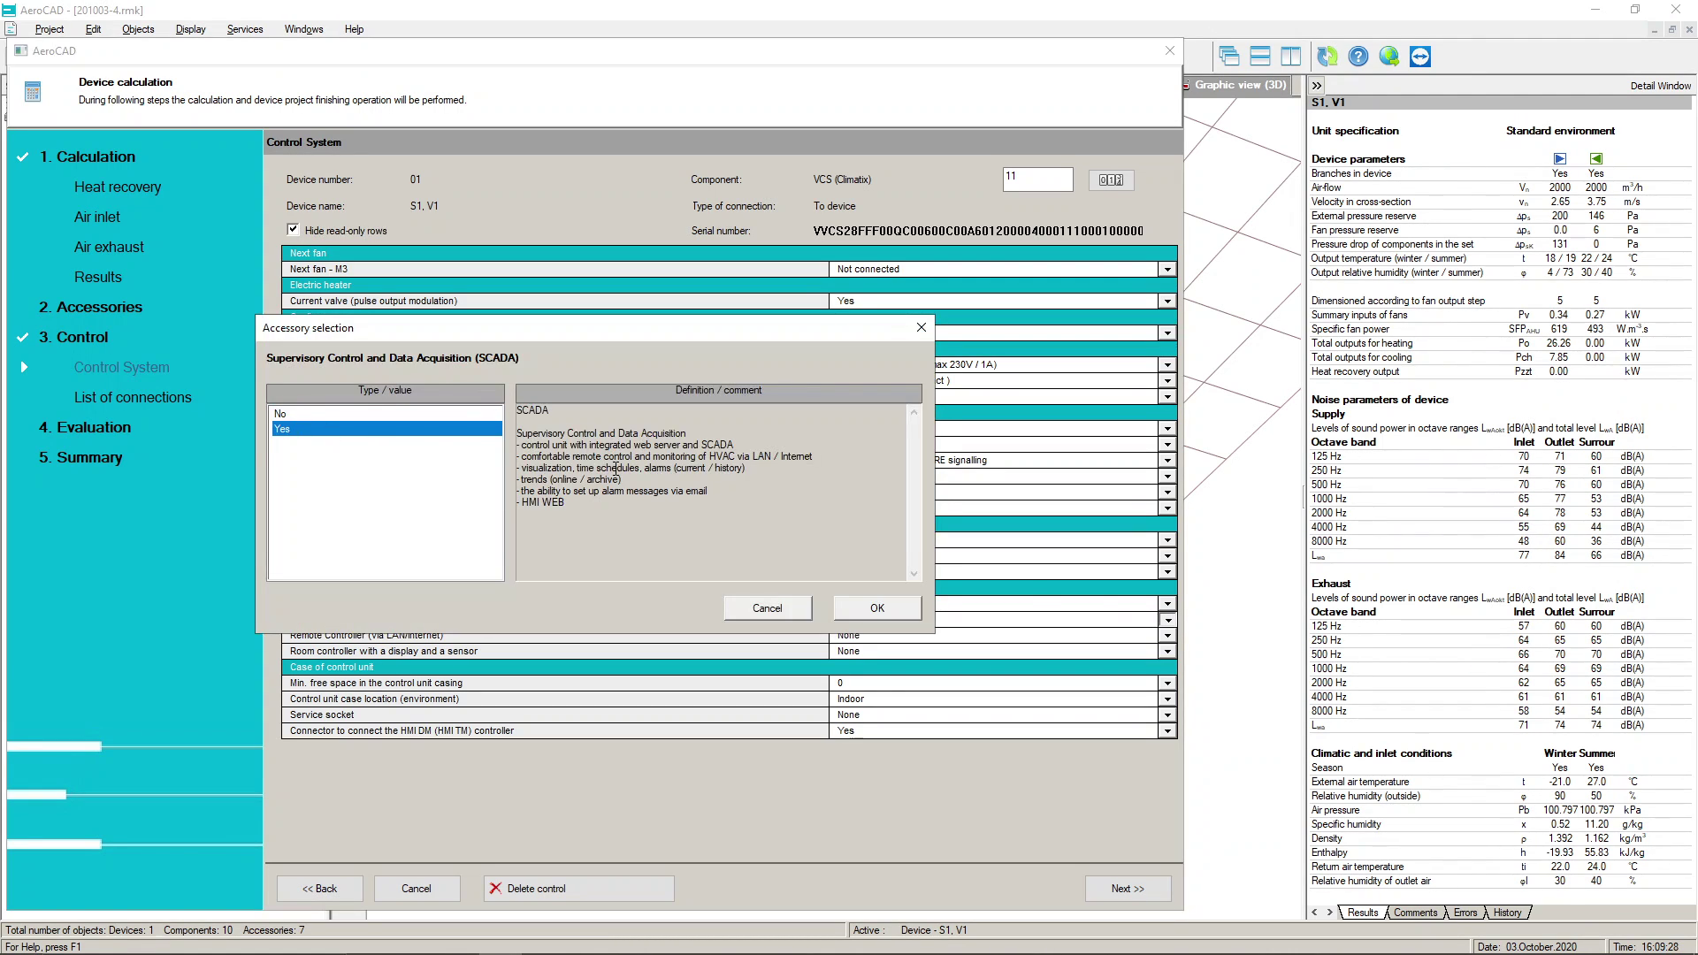
{"action": "left_click", "coordinate": [877, 610]}
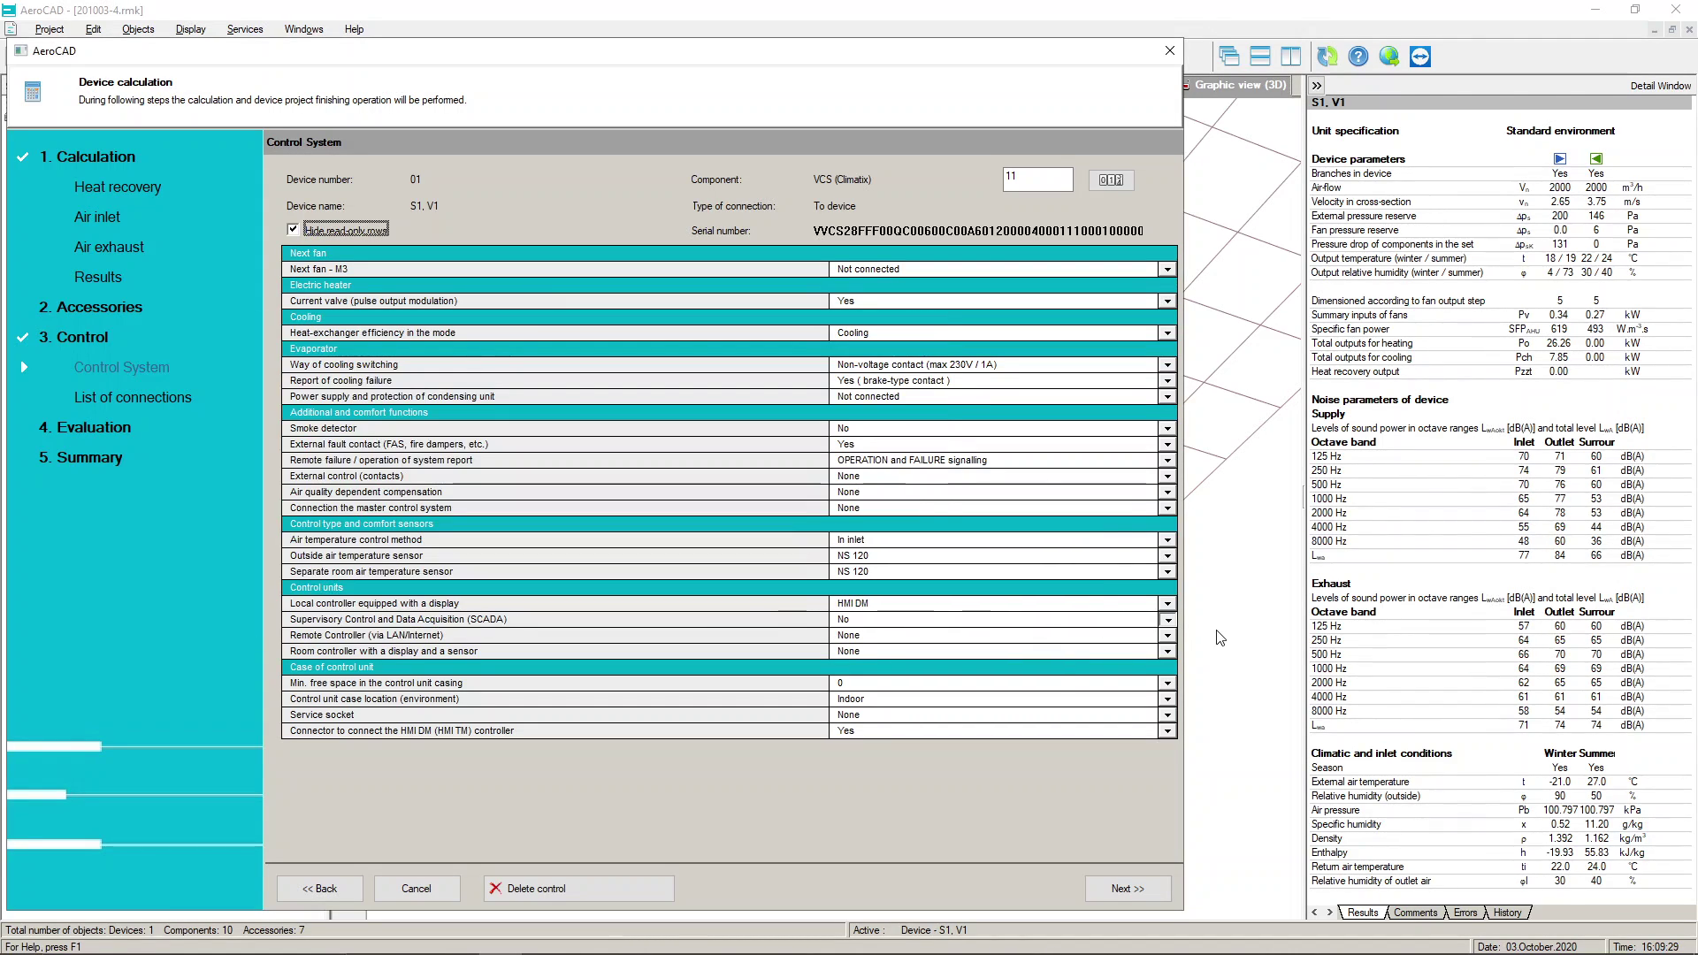
- Set the remote controller to HMI Web + mobile application and the room controller with a display and sensor to HMI SG
{"action": "left_click", "coordinate": [1166, 636]}
{"action": "left_click", "coordinate": [329, 445]}
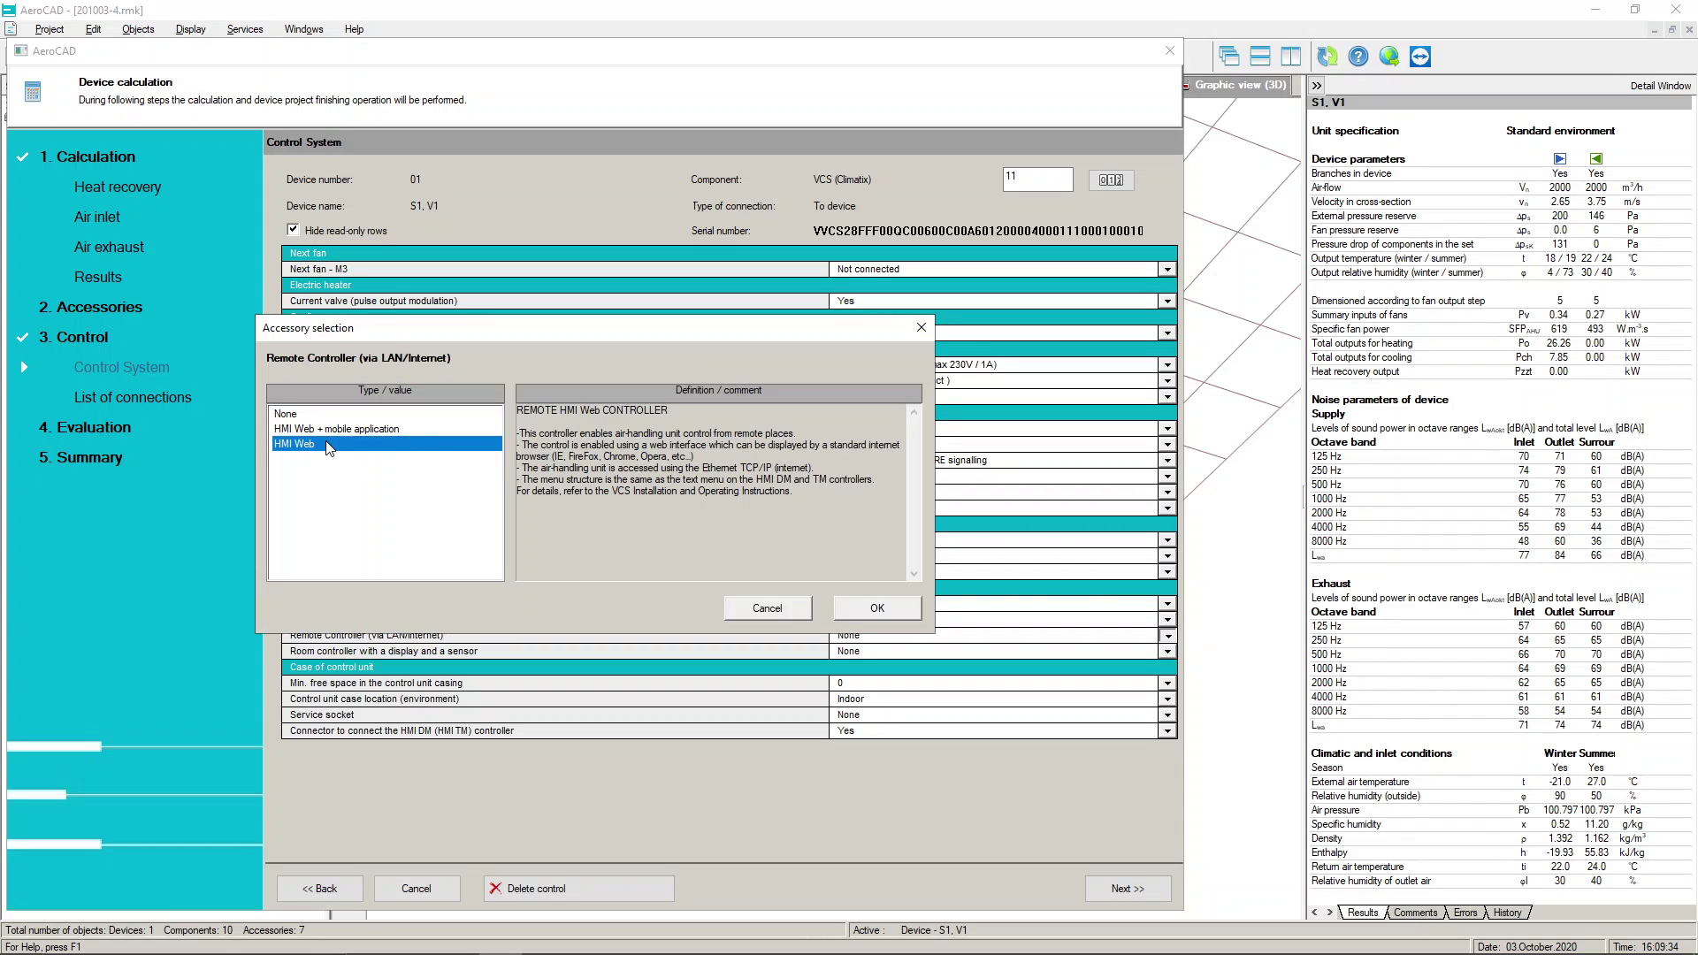
{"action": "left_click", "coordinate": [418, 430]}
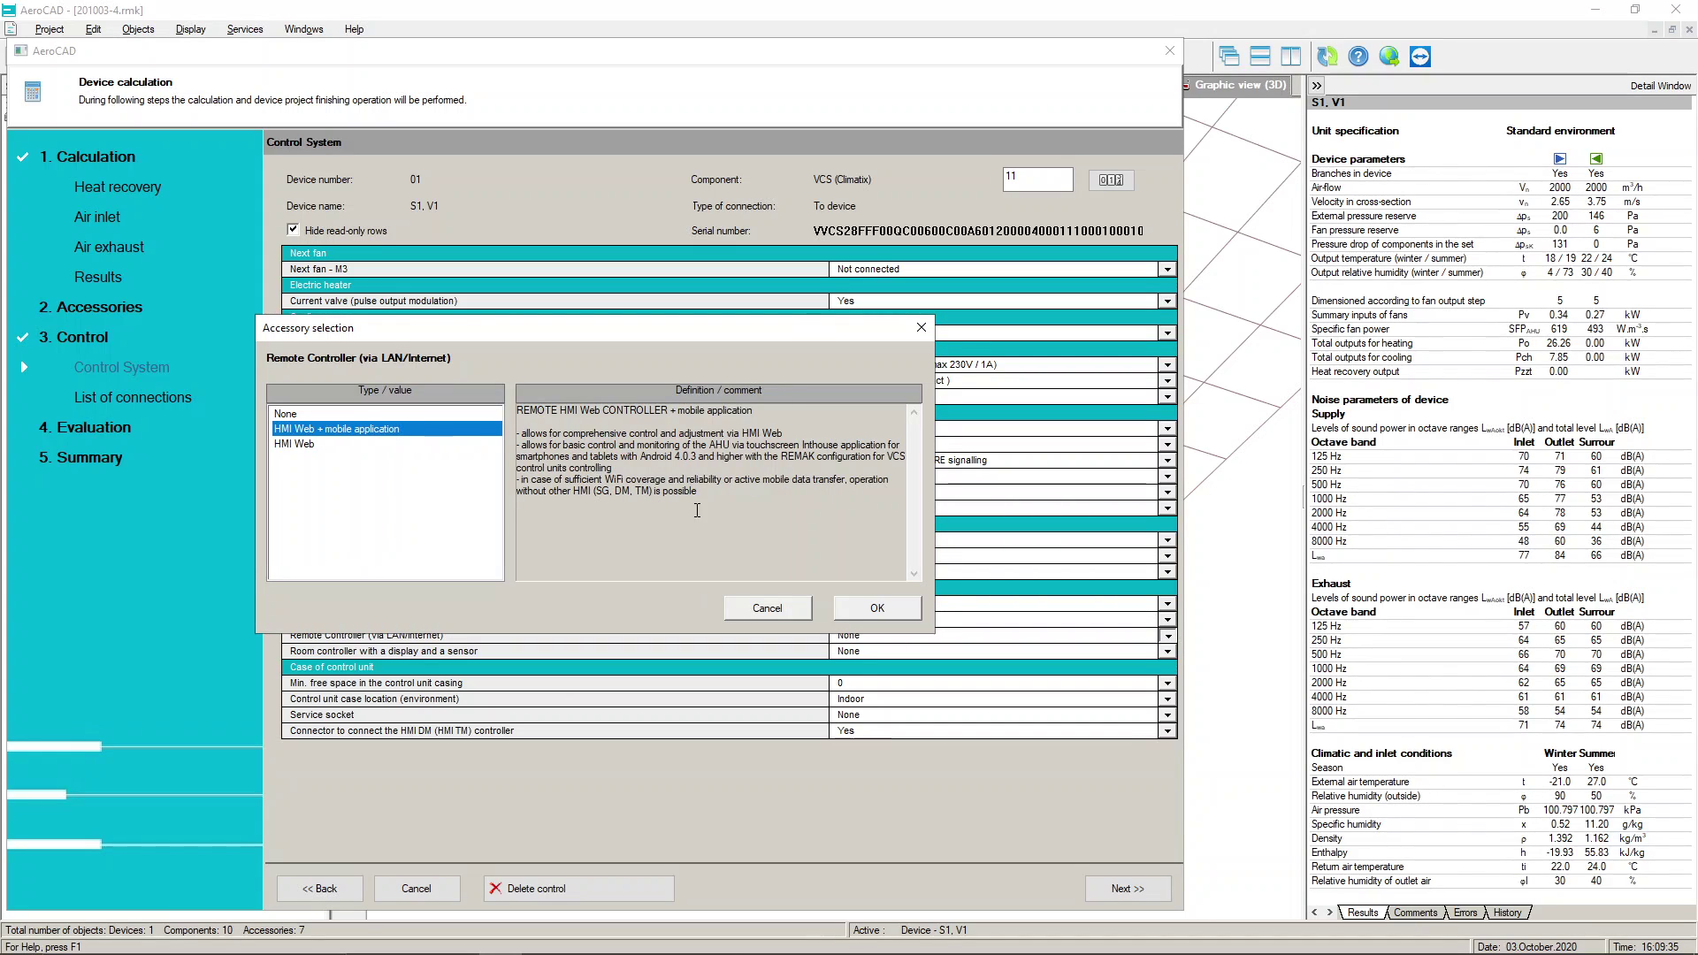
{"action": "left_click", "coordinate": [876, 608]}
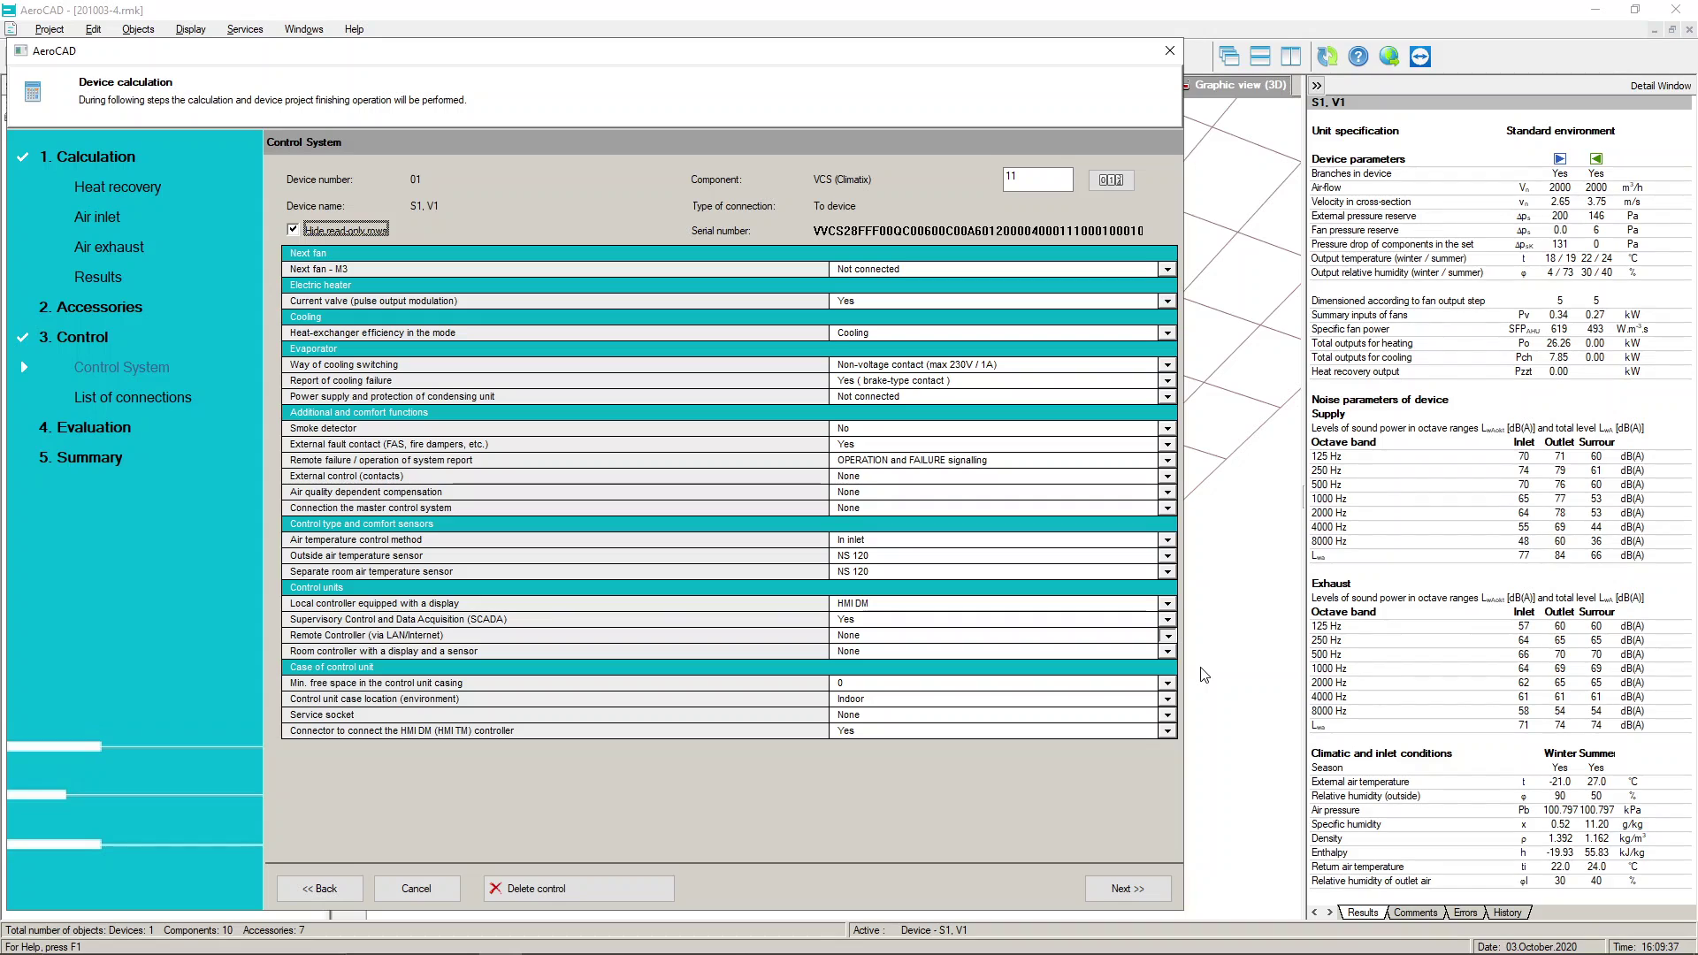
{"action": "left_click", "coordinate": [1168, 654]}
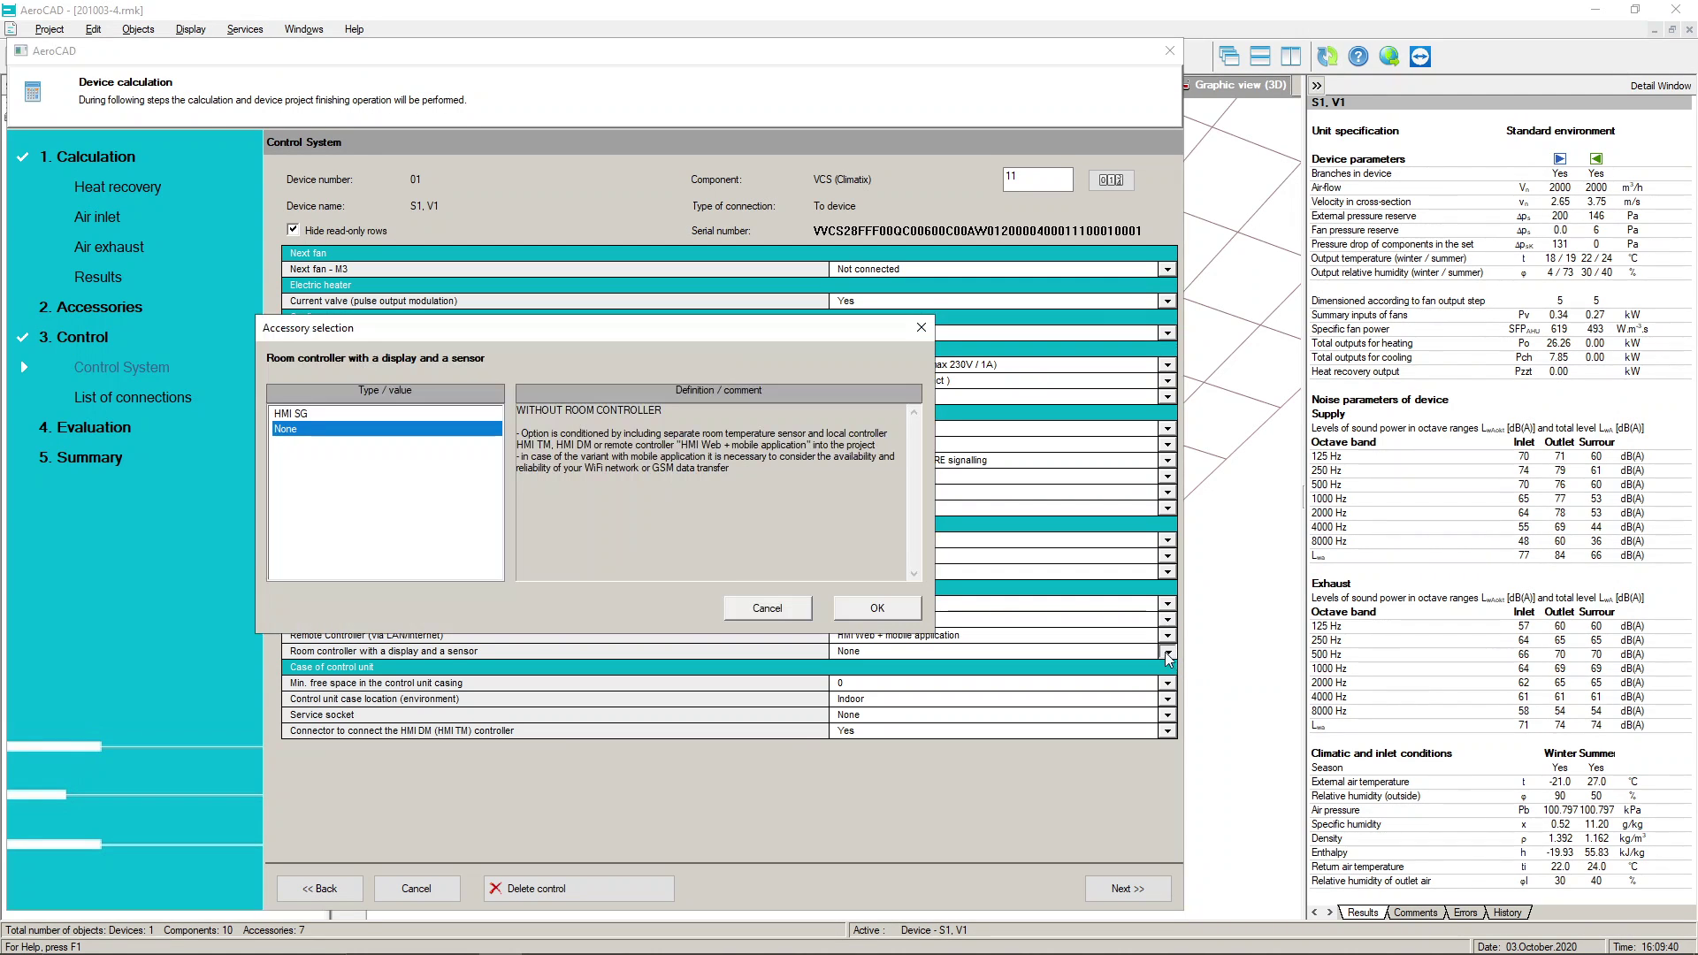
{"action": "left_click", "coordinate": [320, 414]}
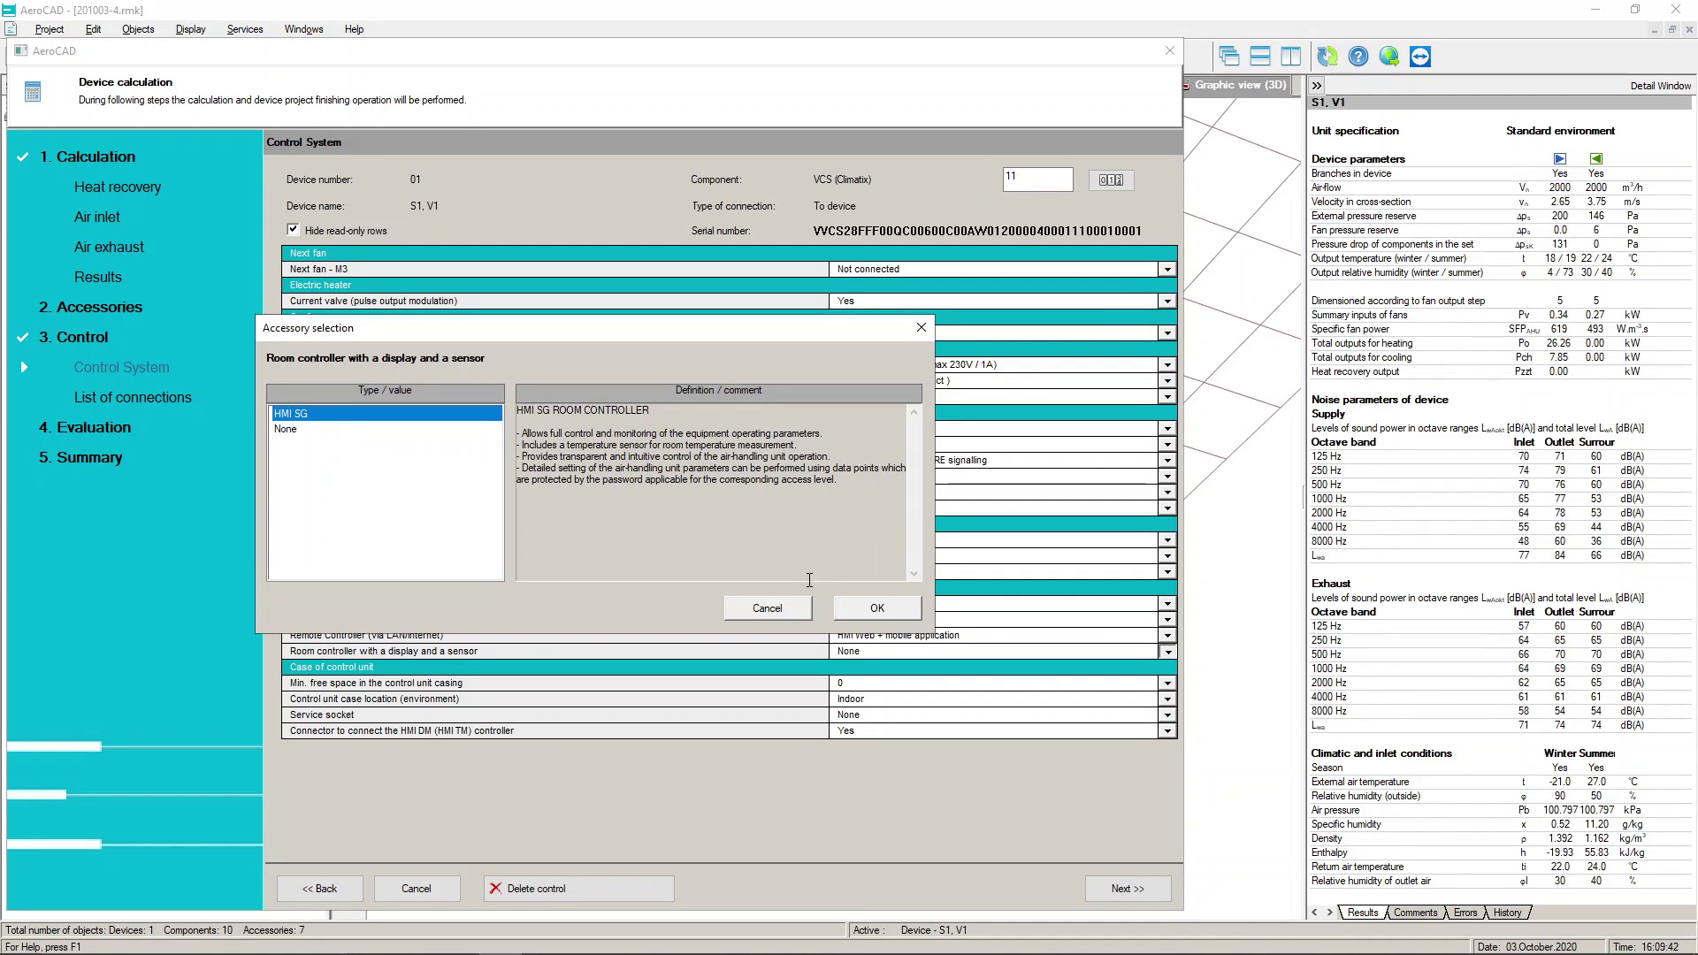
{"action": "left_click", "coordinate": [905, 619]}
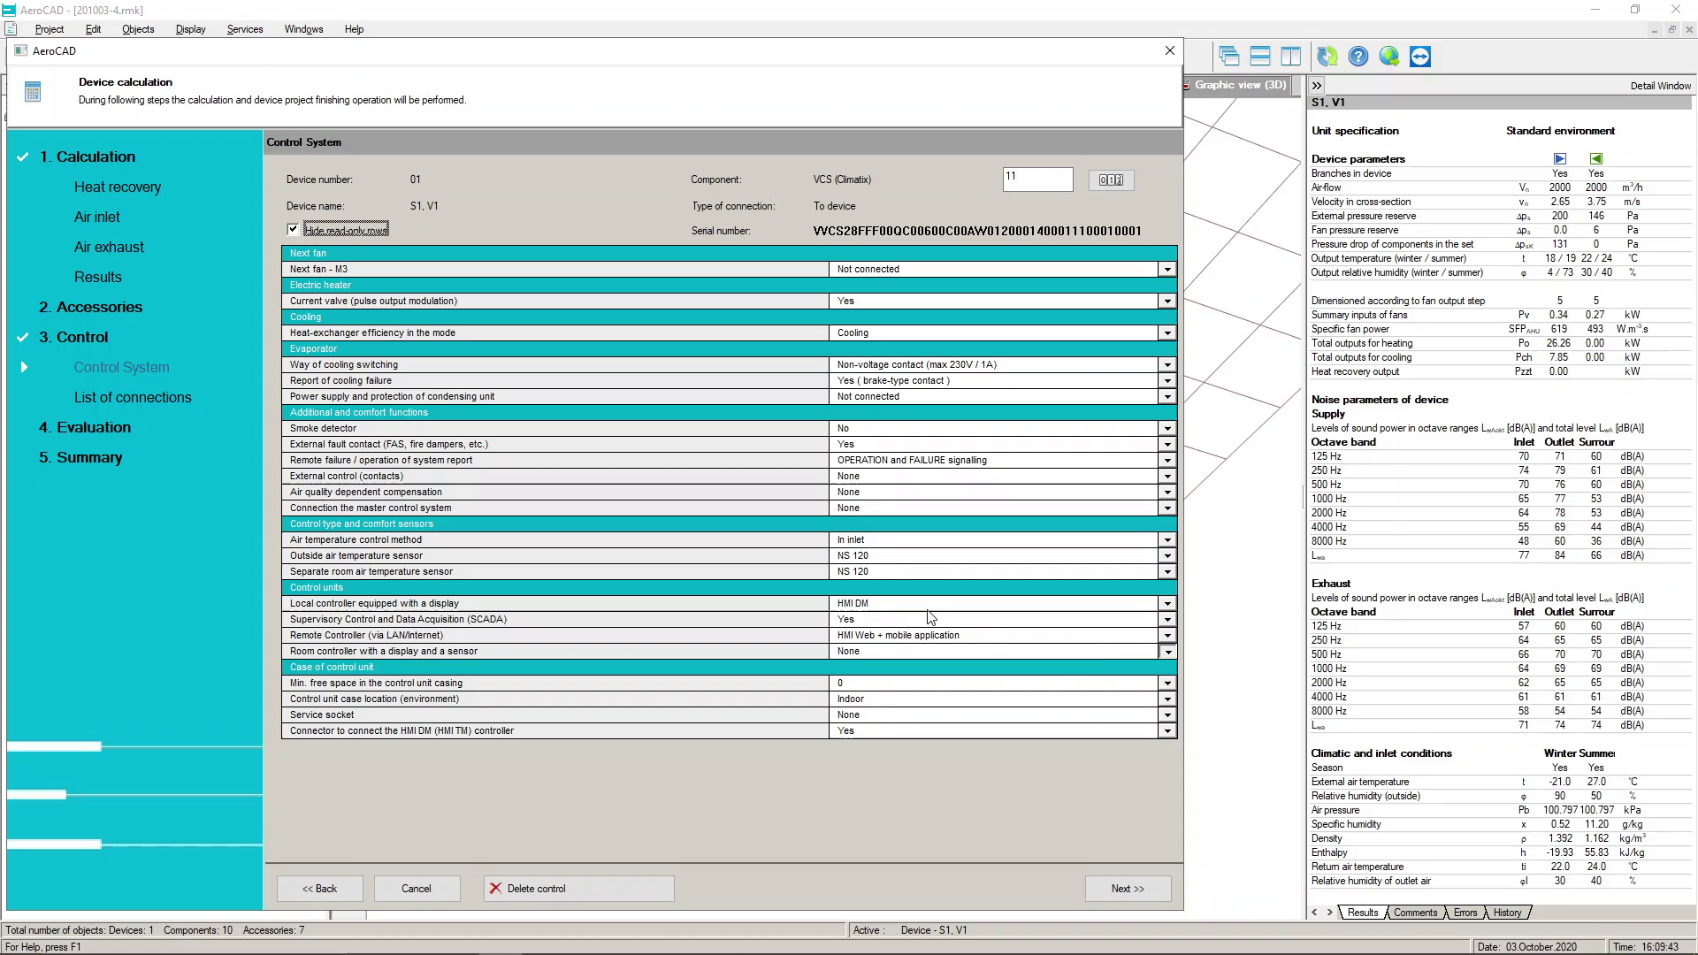
- Review the minimum free space values for the control unit casing and the Indoor and Outdoor options for its case location
{"action": "left_click", "coordinate": [1168, 686]}
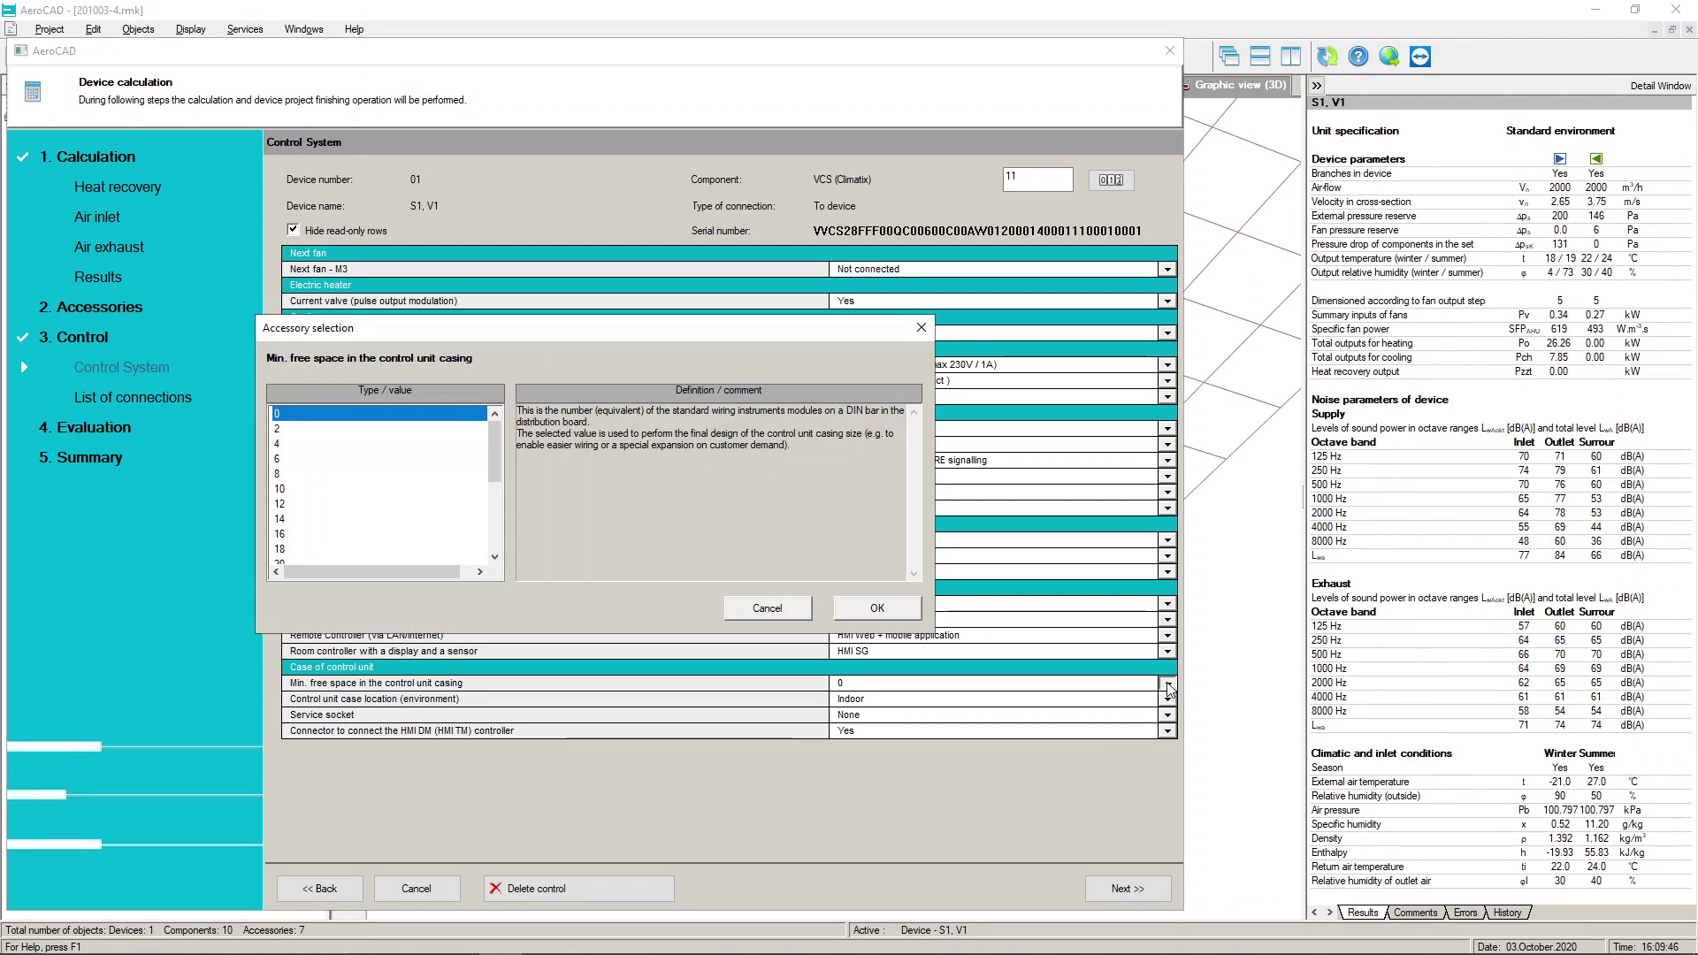
{"action": "left_click_drag", "start_coordinate": [495, 453], "coordinate": [512, 558]}
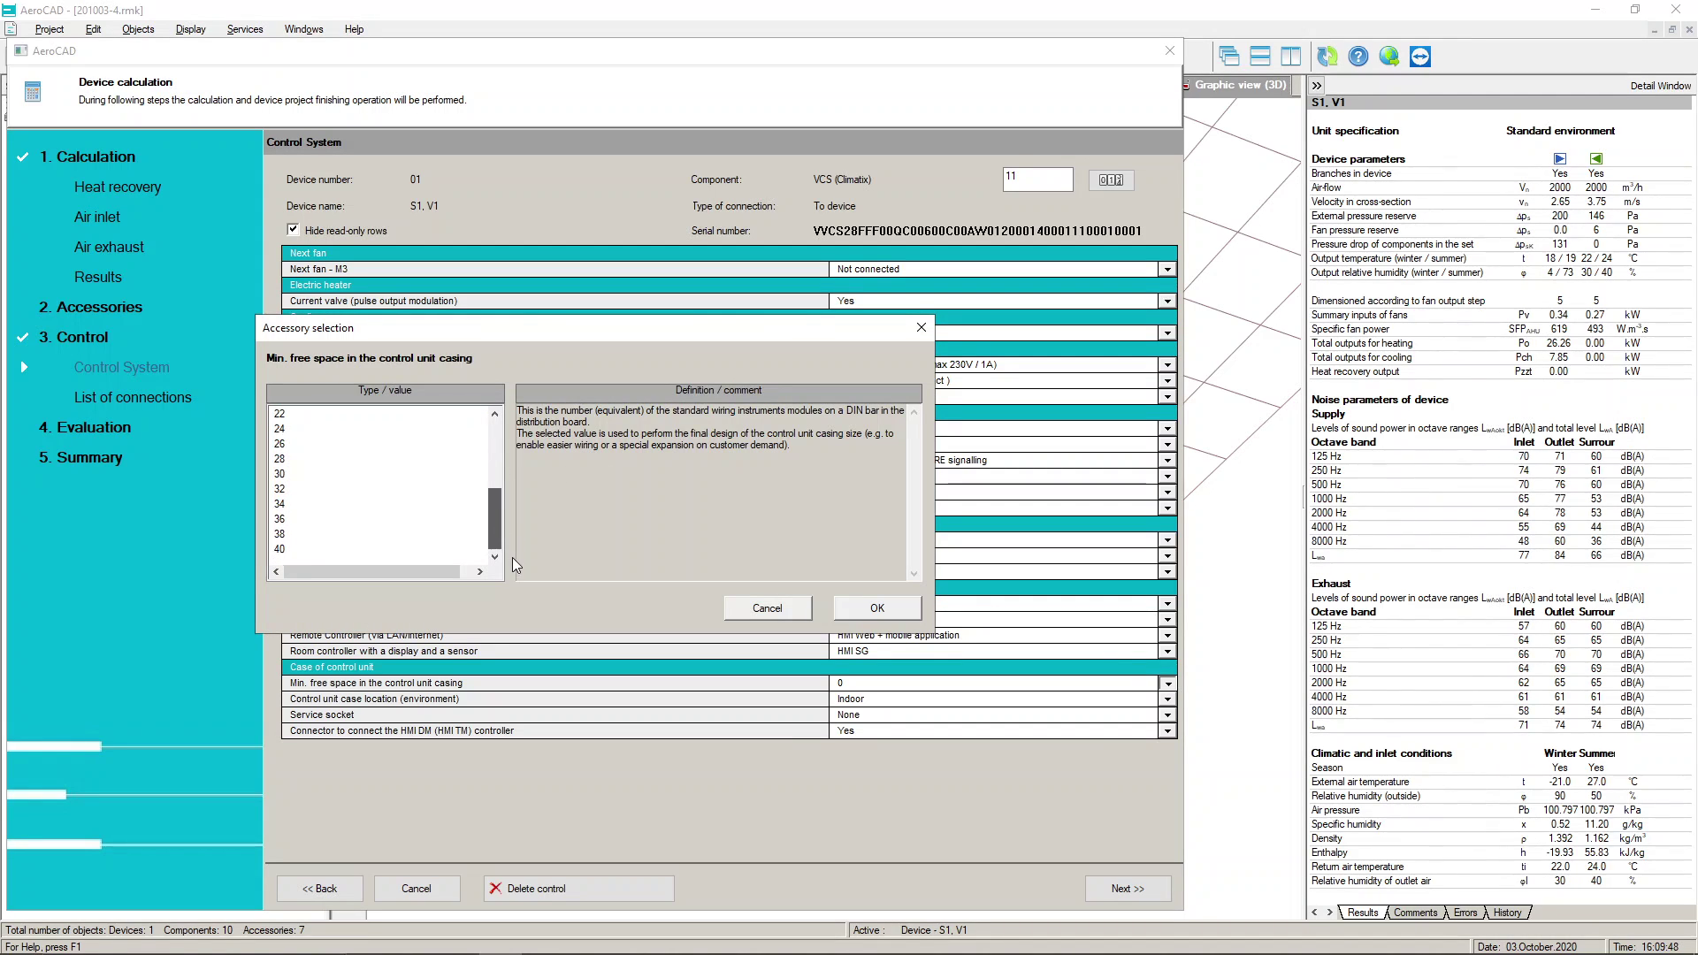
{"action": "left_click", "coordinate": [766, 608]}
{"action": "left_click", "coordinate": [1168, 699]}
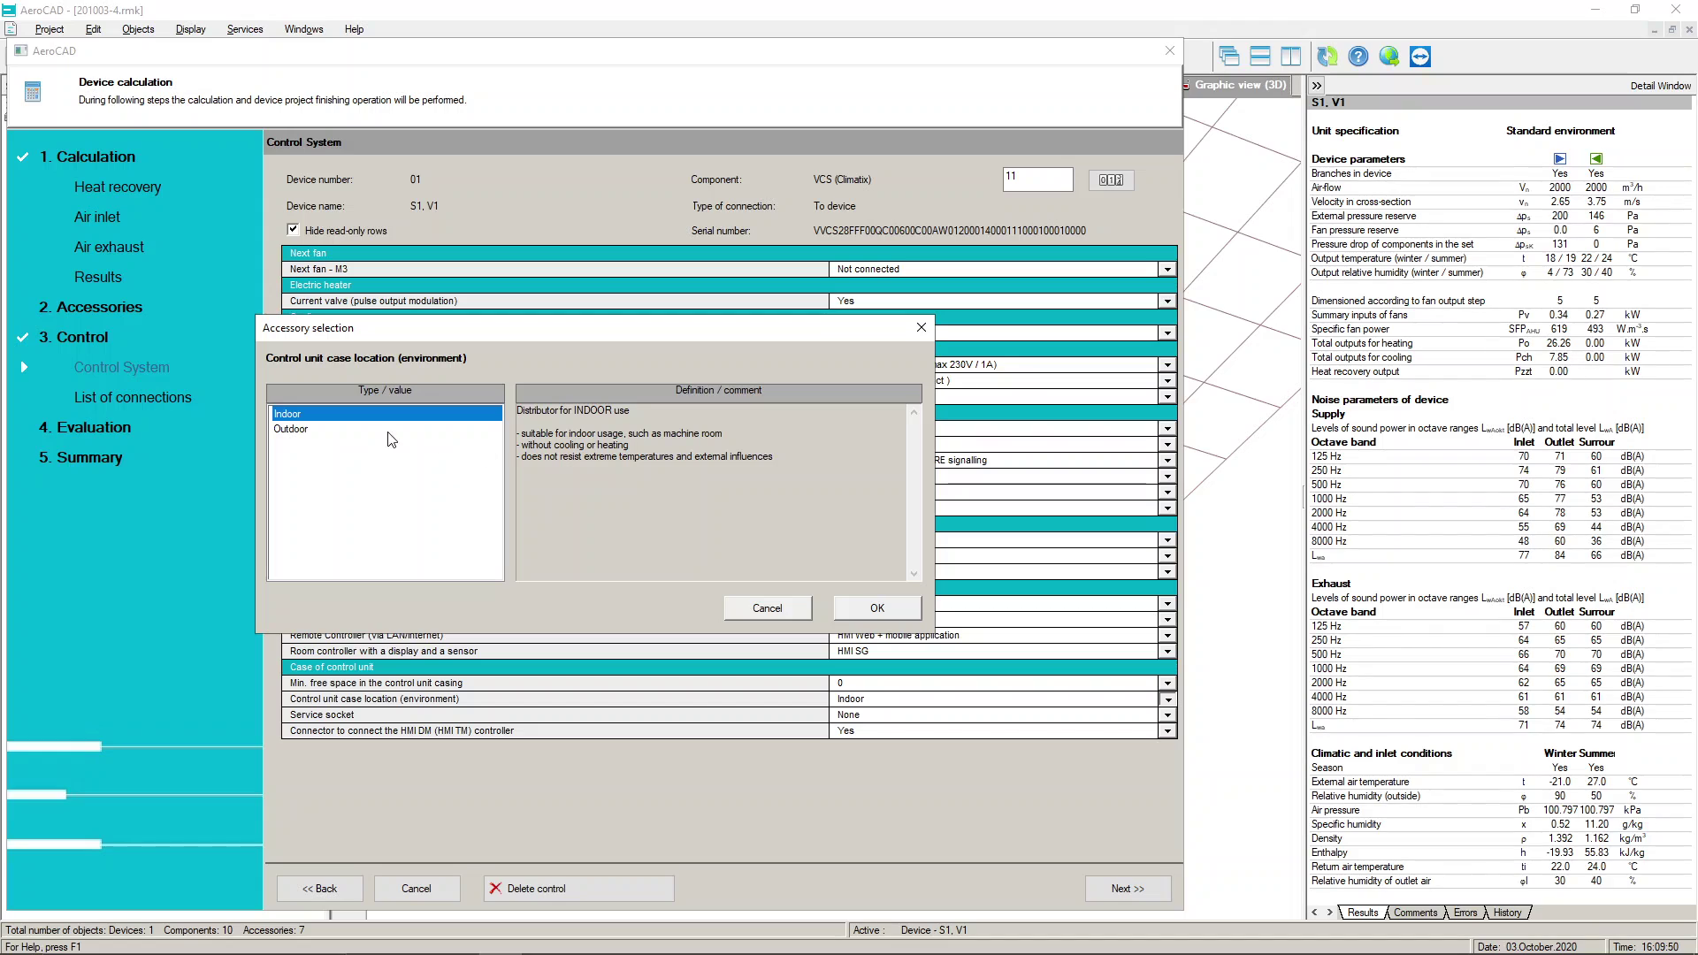
{"action": "left_click", "coordinate": [340, 430]}
{"action": "left_click", "coordinate": [446, 415]}
{"action": "left_click", "coordinate": [776, 608]}
- Review the Type E, Type F and Type L options for the service socket
{"action": "left_click", "coordinate": [1168, 716]}
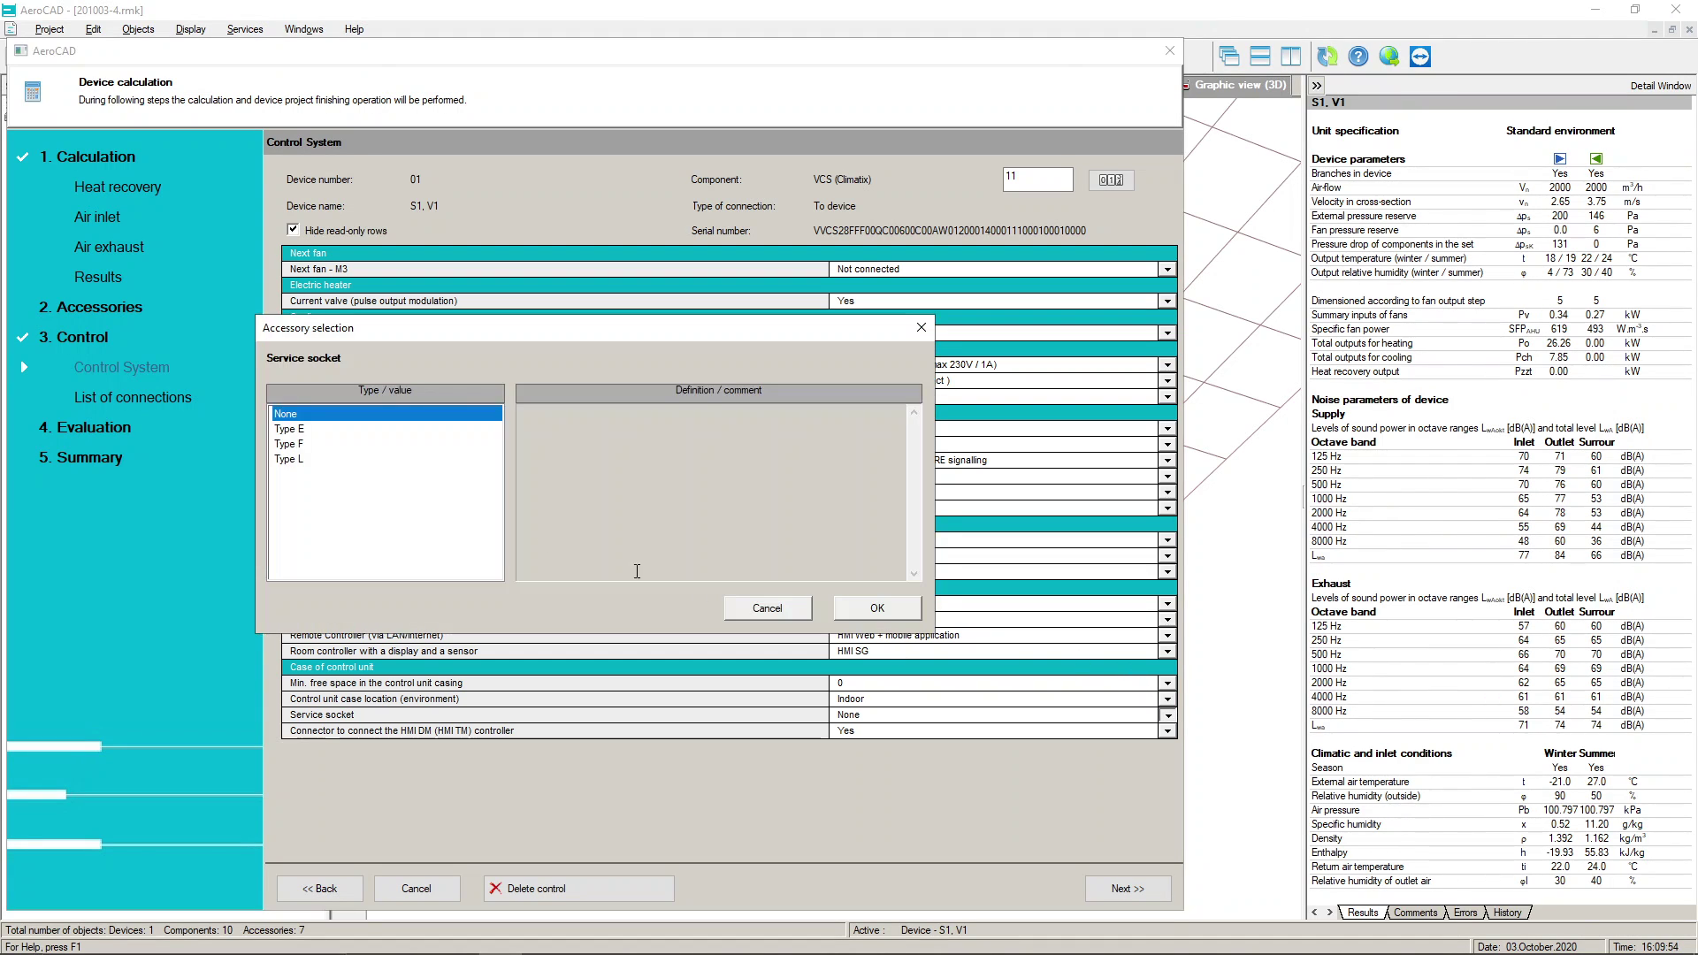
{"action": "left_click", "coordinate": [341, 429]}
{"action": "left_click", "coordinate": [339, 444]}
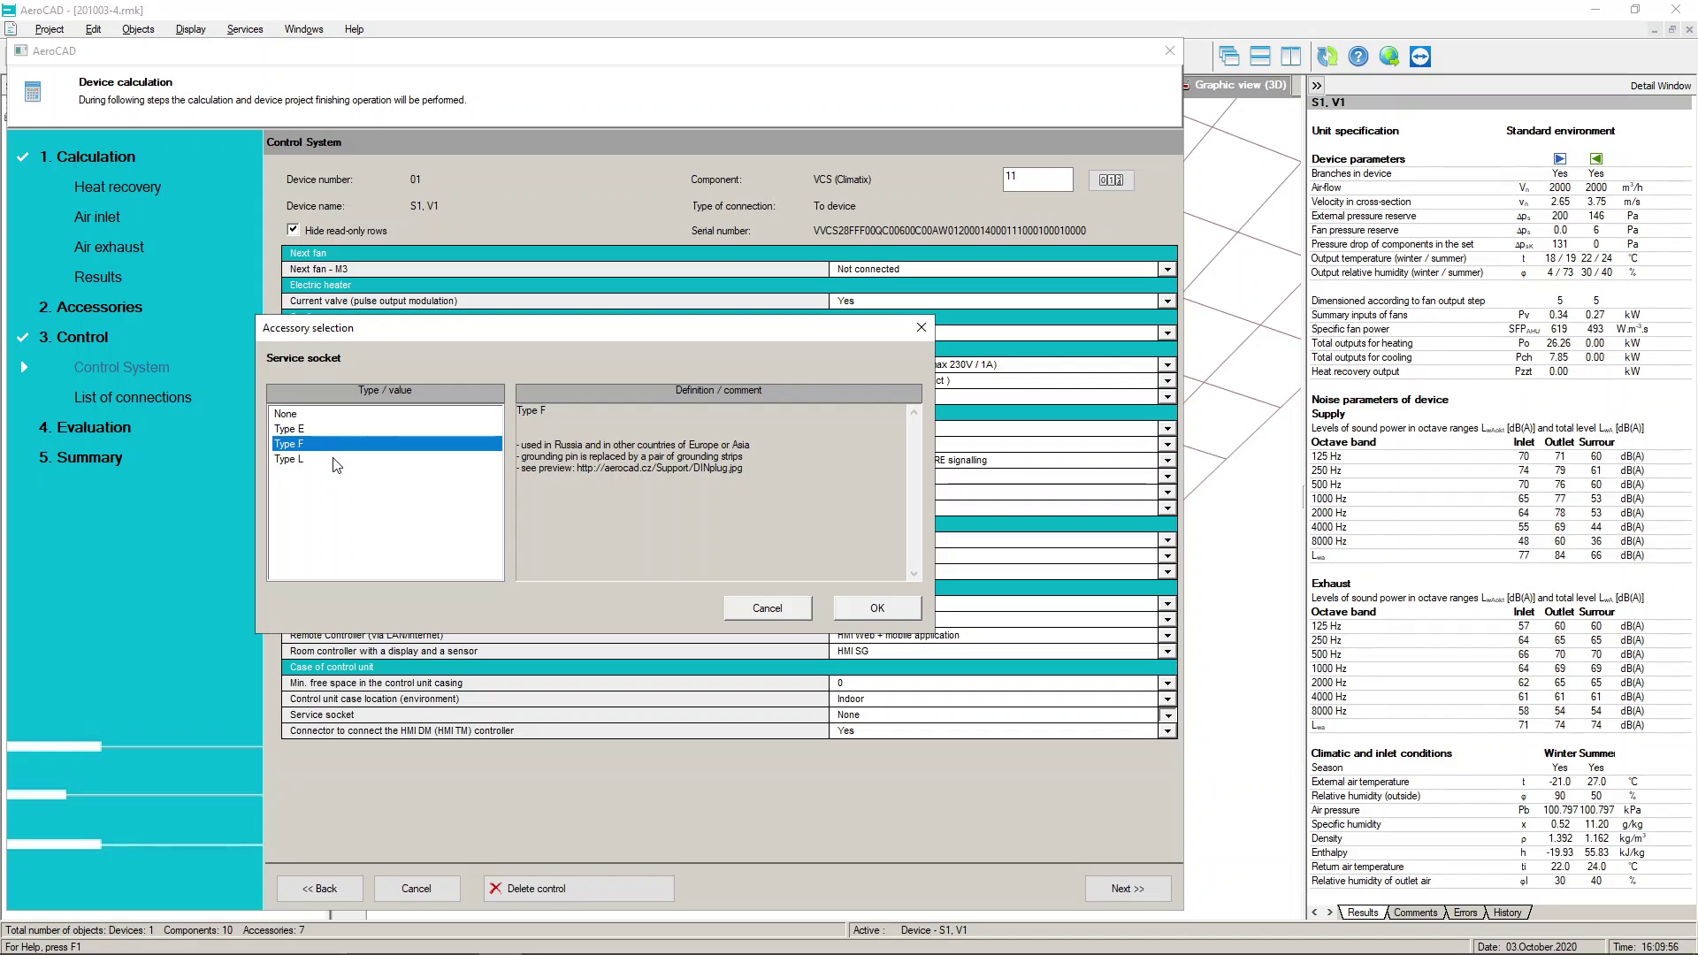
{"action": "left_click", "coordinate": [338, 460]}
{"action": "left_click", "coordinate": [770, 607]}
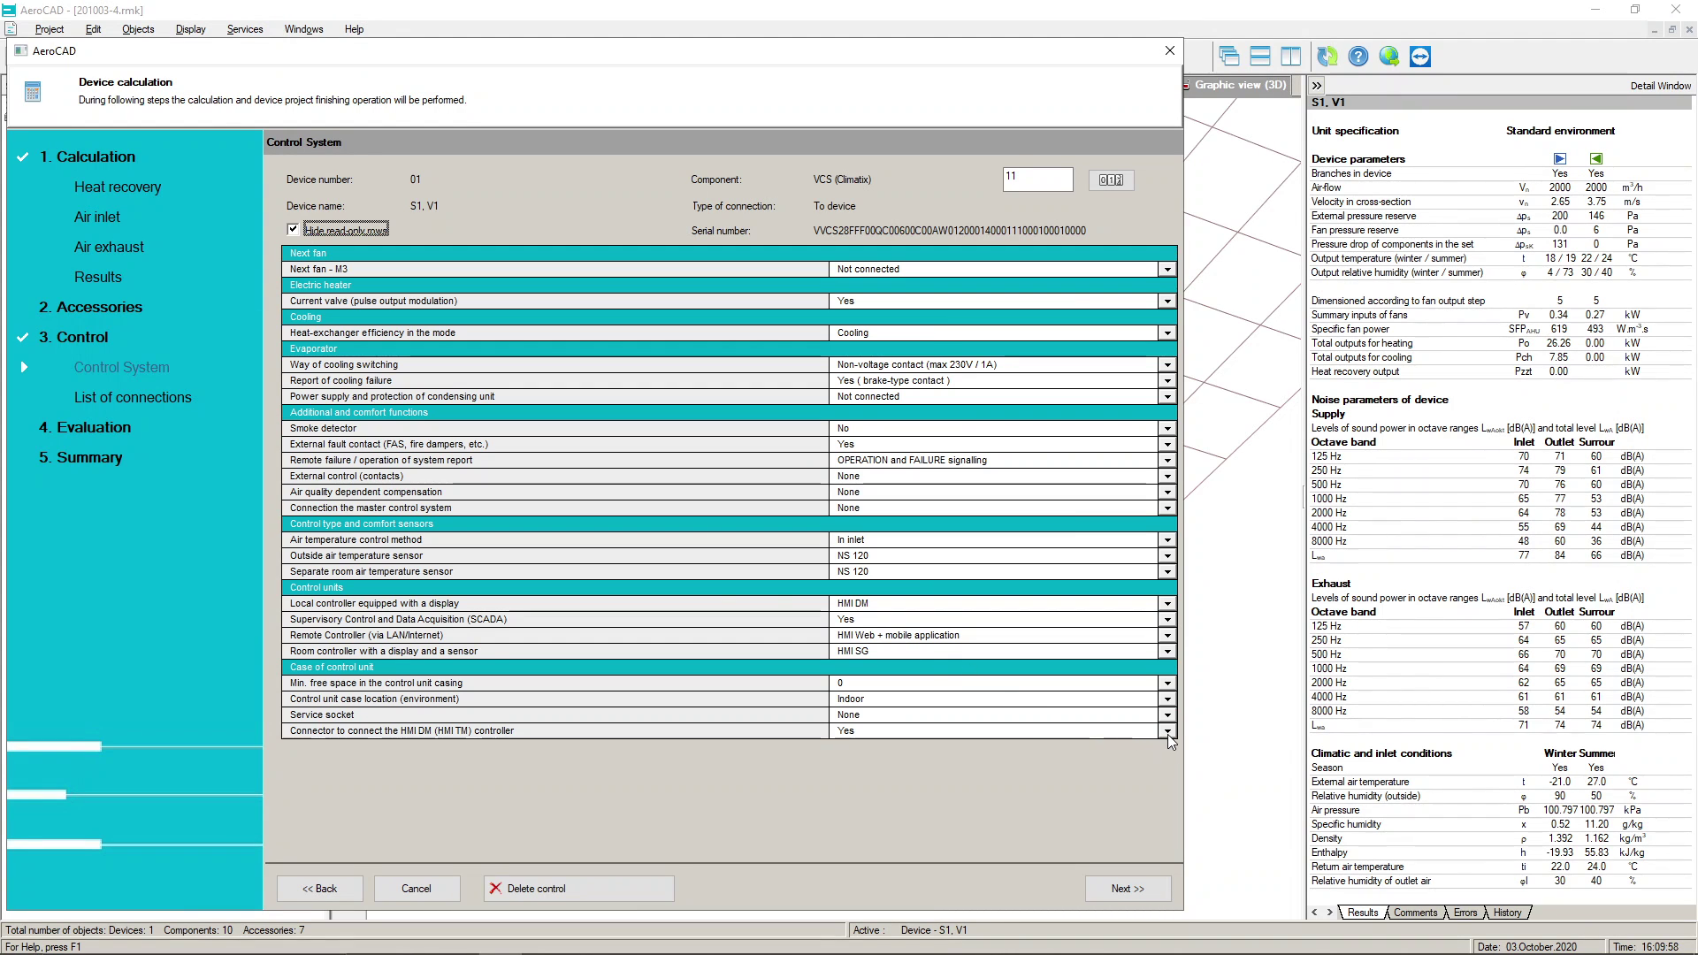
- Review the Yes and No options for the connector of the HMI DM (HMI TM) controller
{"action": "left_click", "coordinate": [1168, 732]}
{"action": "left_click", "coordinate": [411, 429]}
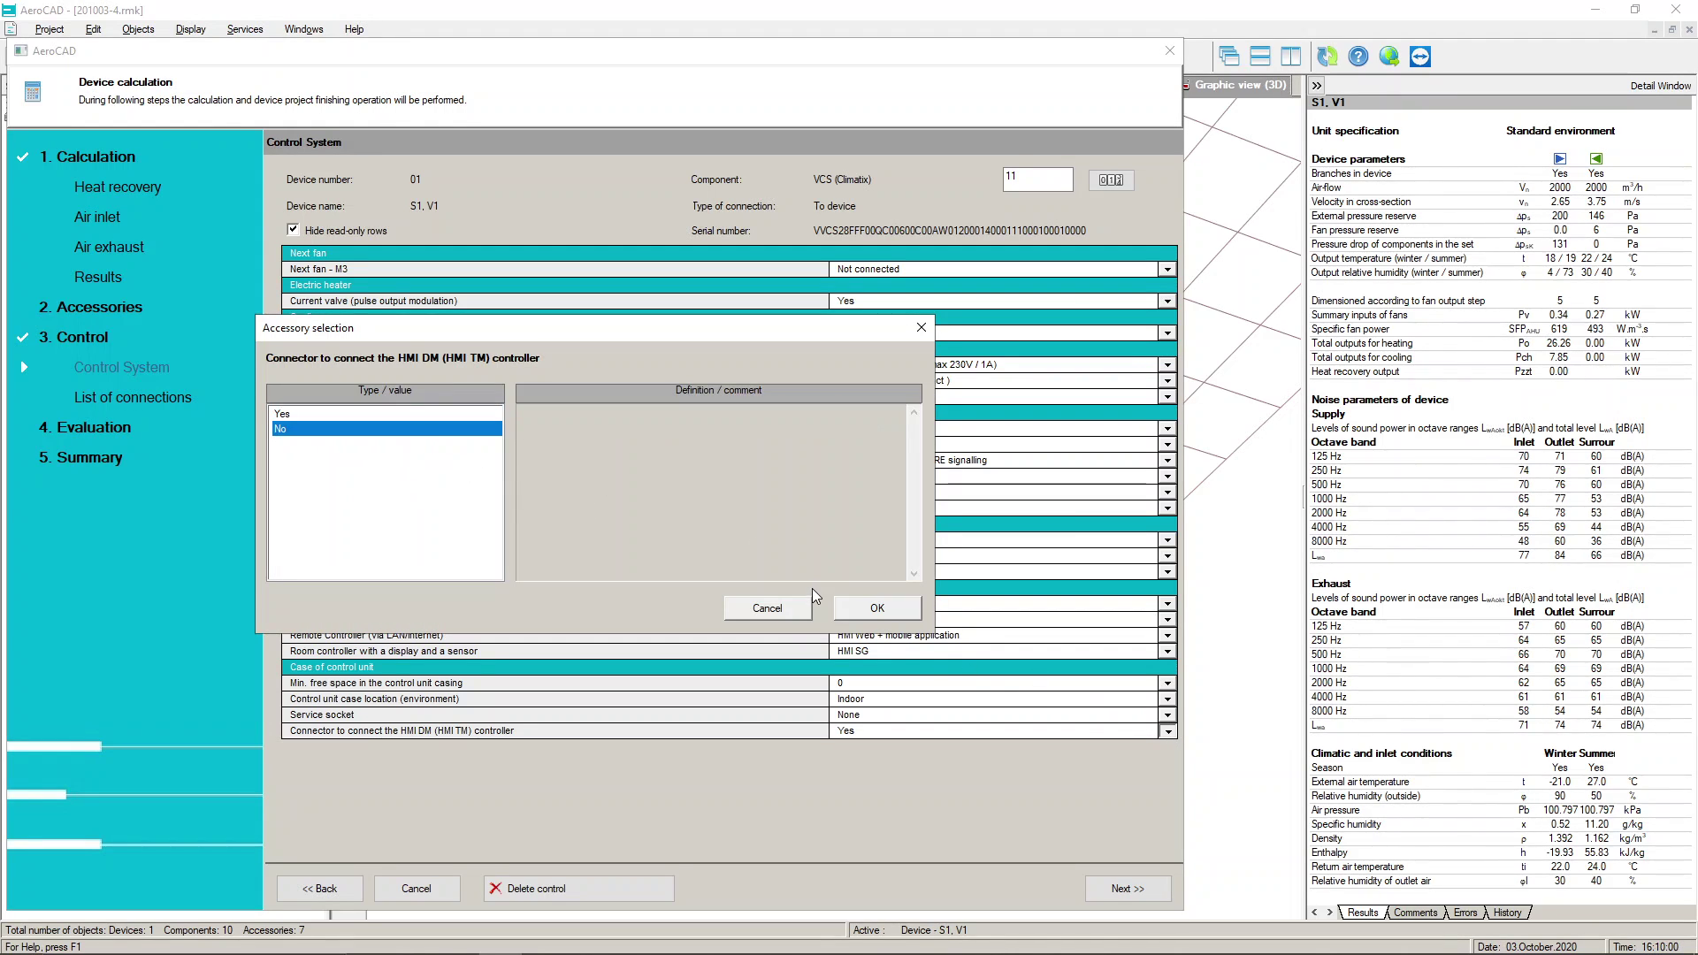
{"action": "left_click", "coordinate": [847, 609]}
- Accept the control system and connections, evaluate the device with the EX - Export brutto price list, and finish the device calculation
{"action": "left_click", "coordinate": [1128, 888]}
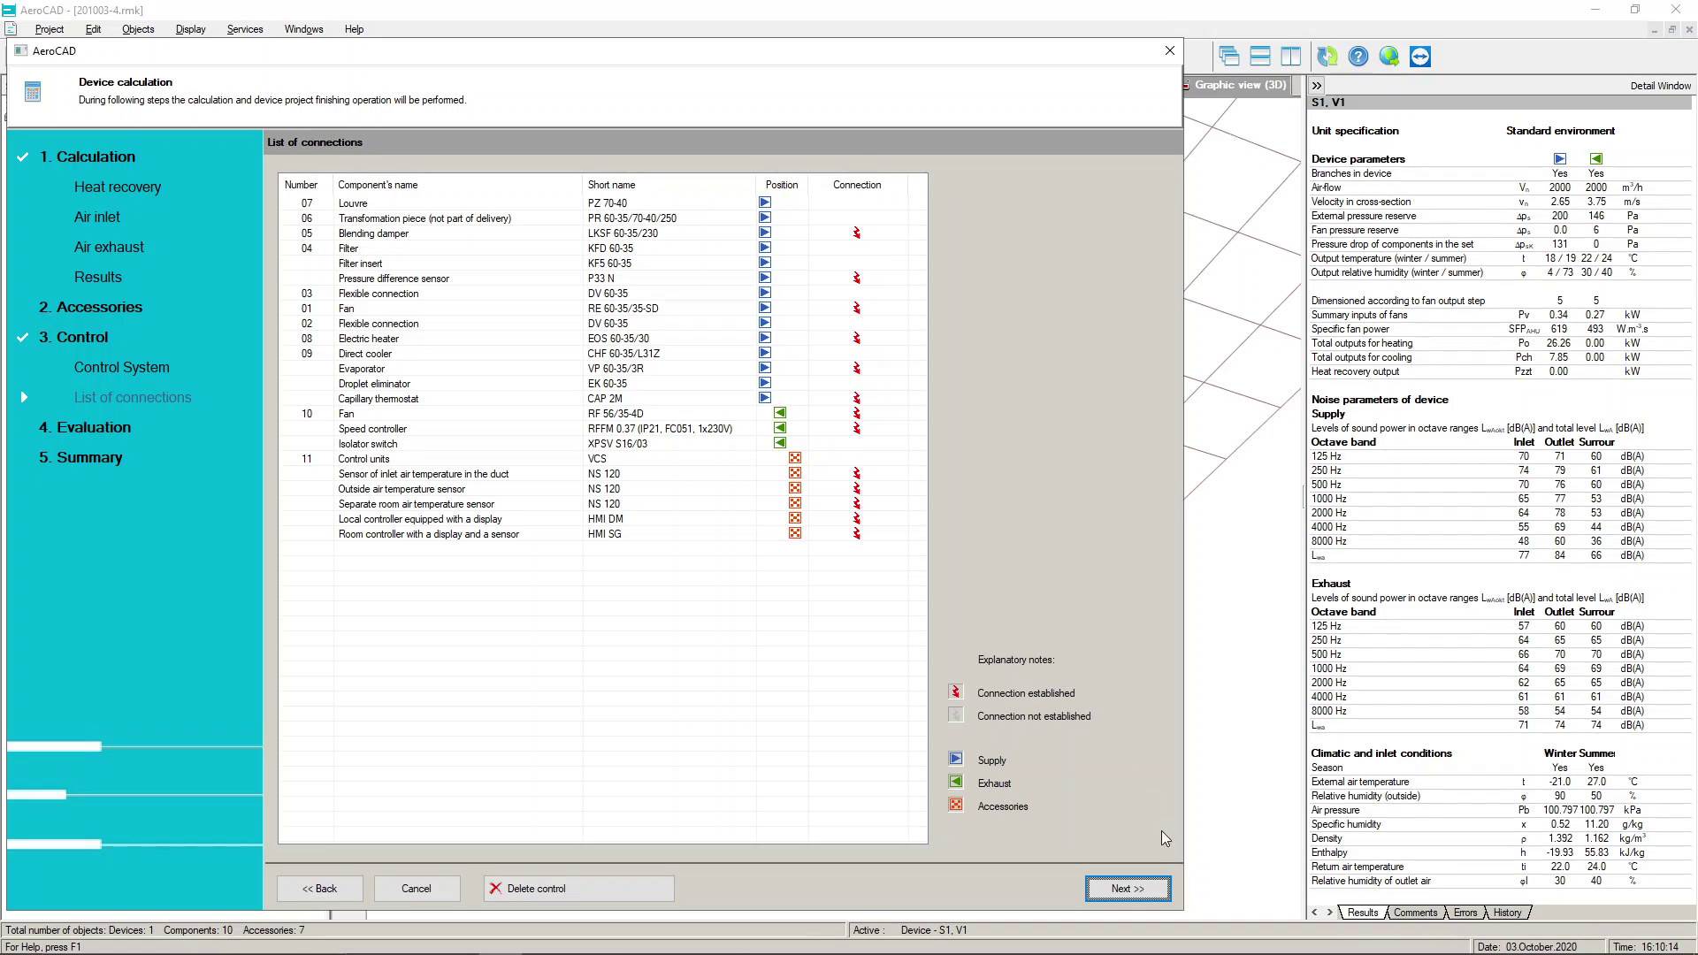
{"action": "left_click", "coordinate": [1127, 888]}
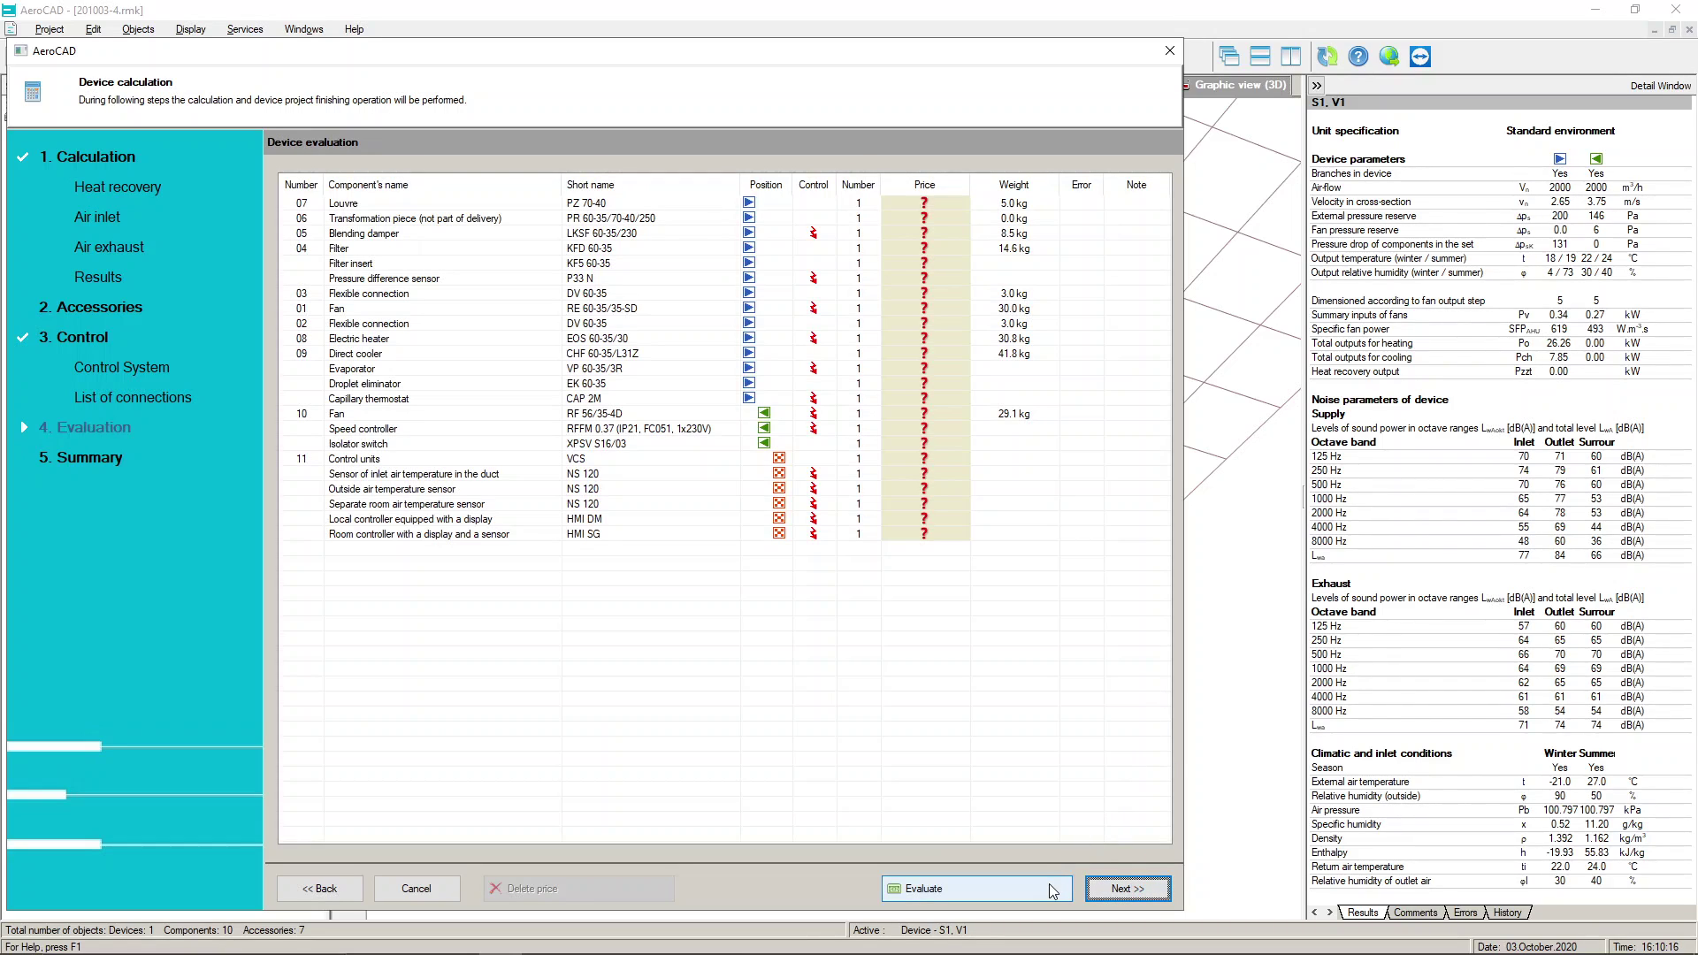
{"action": "left_click", "coordinate": [1051, 891]}
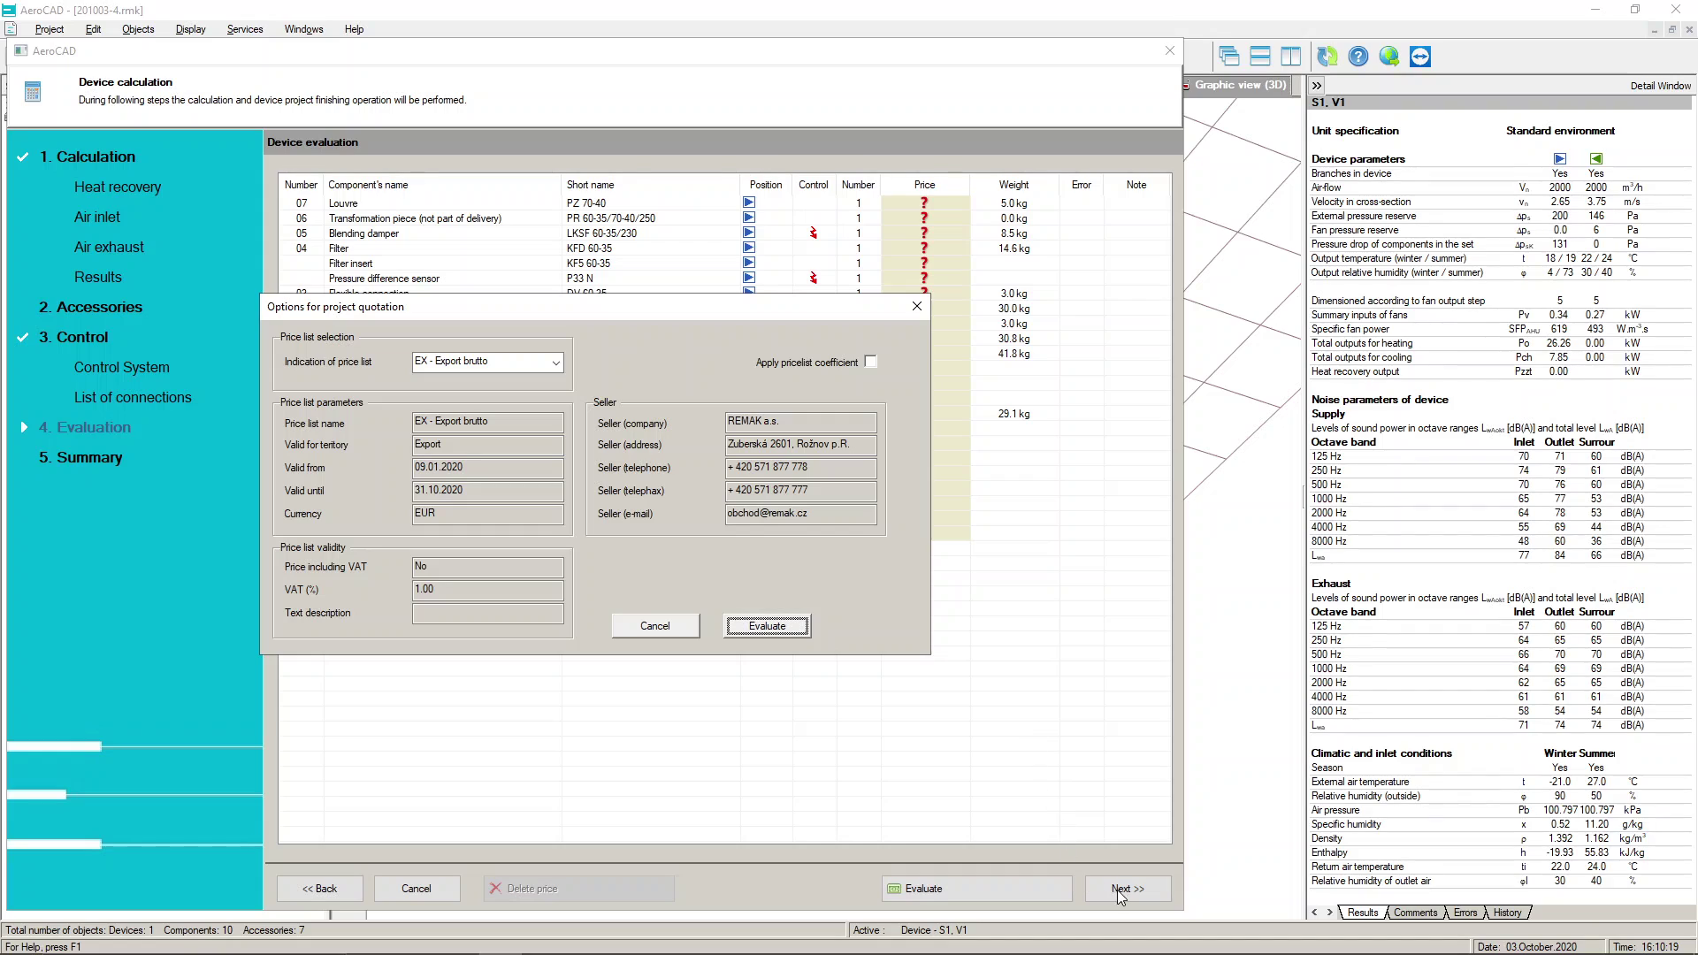
{"action": "key", "text": "Return"}
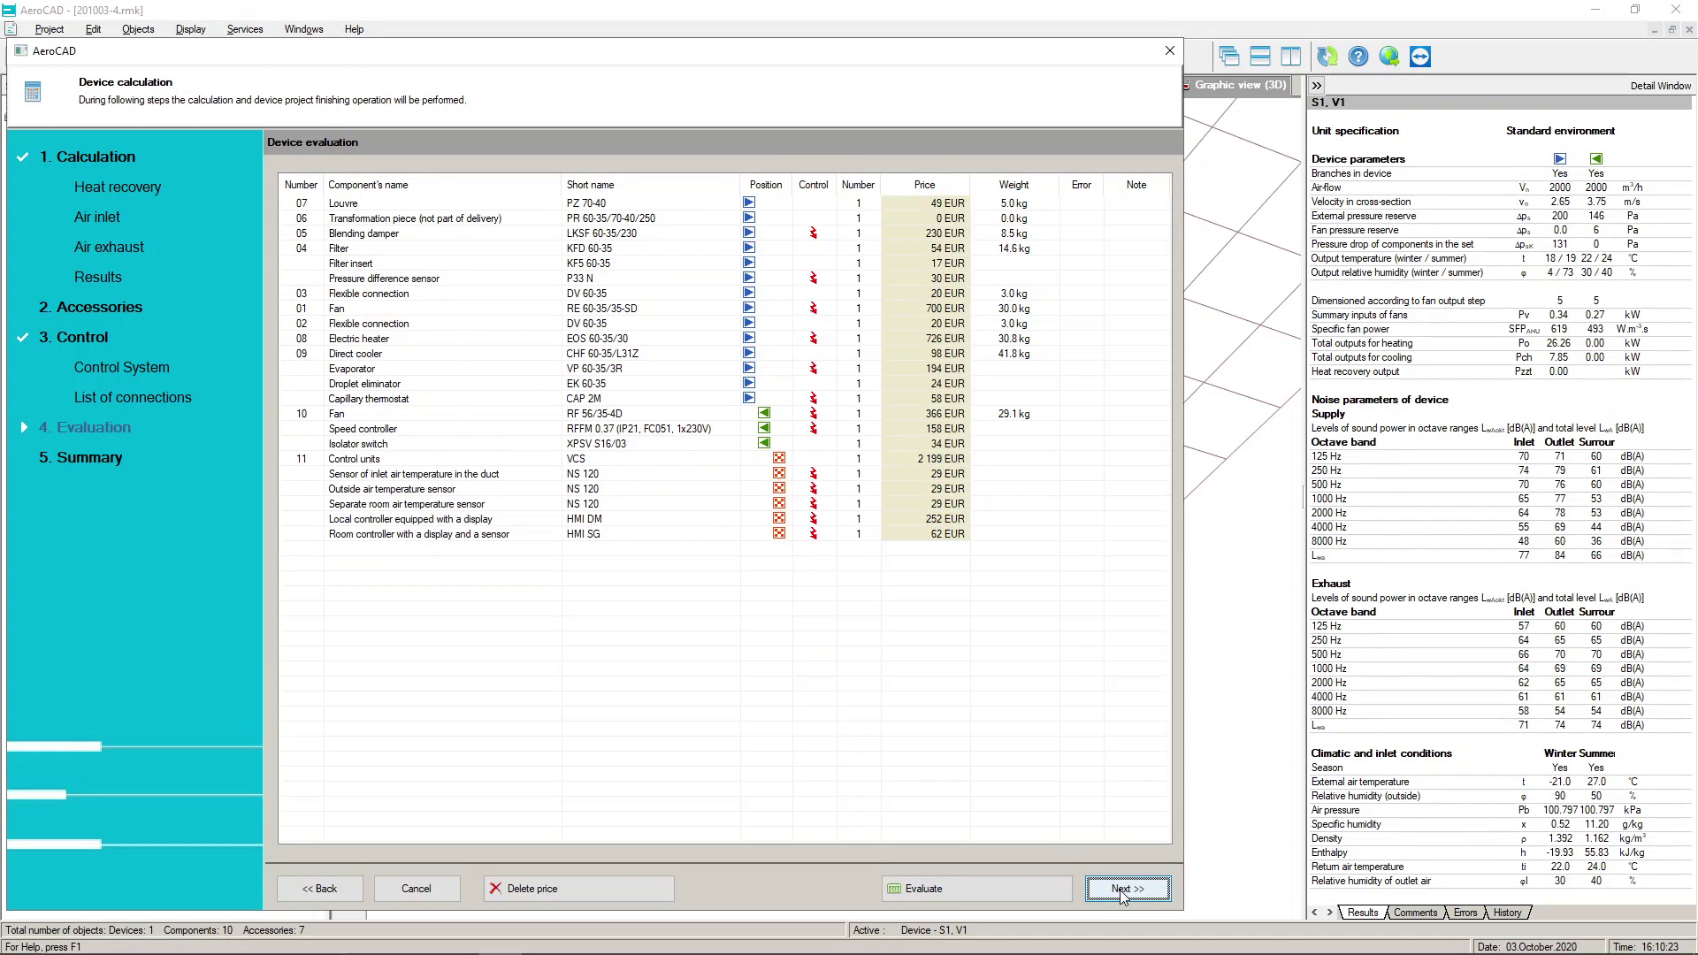
{"action": "left_click", "coordinate": [1122, 892]}
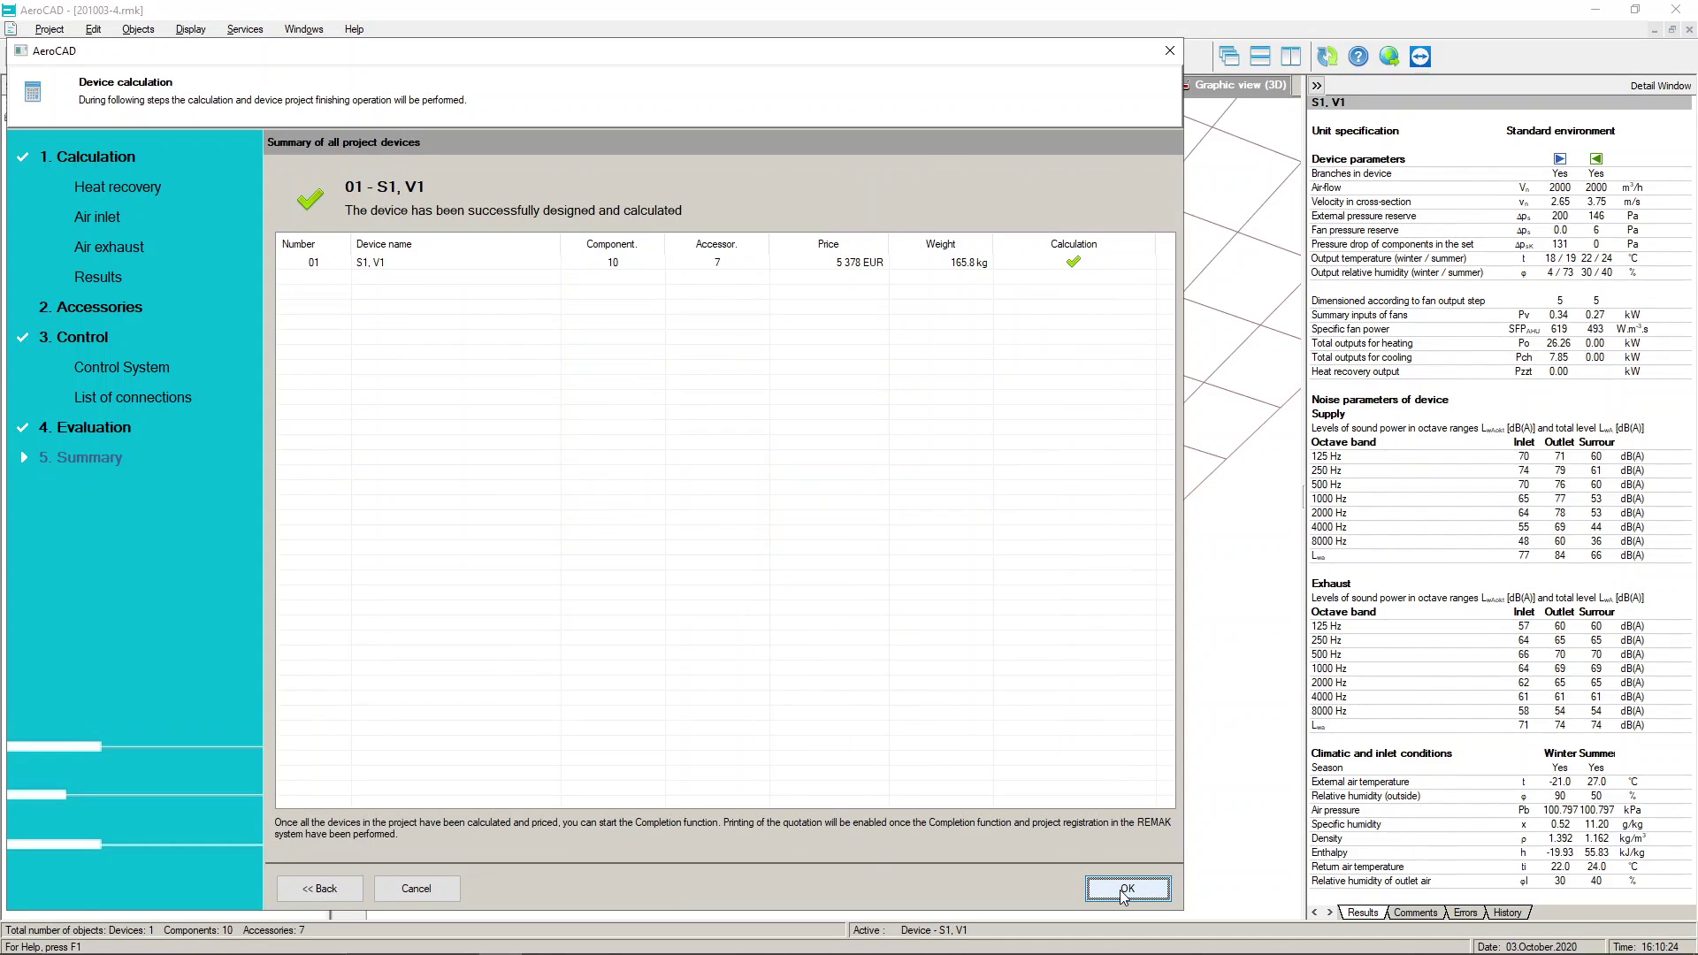
{"action": "left_click", "coordinate": [1127, 889]}
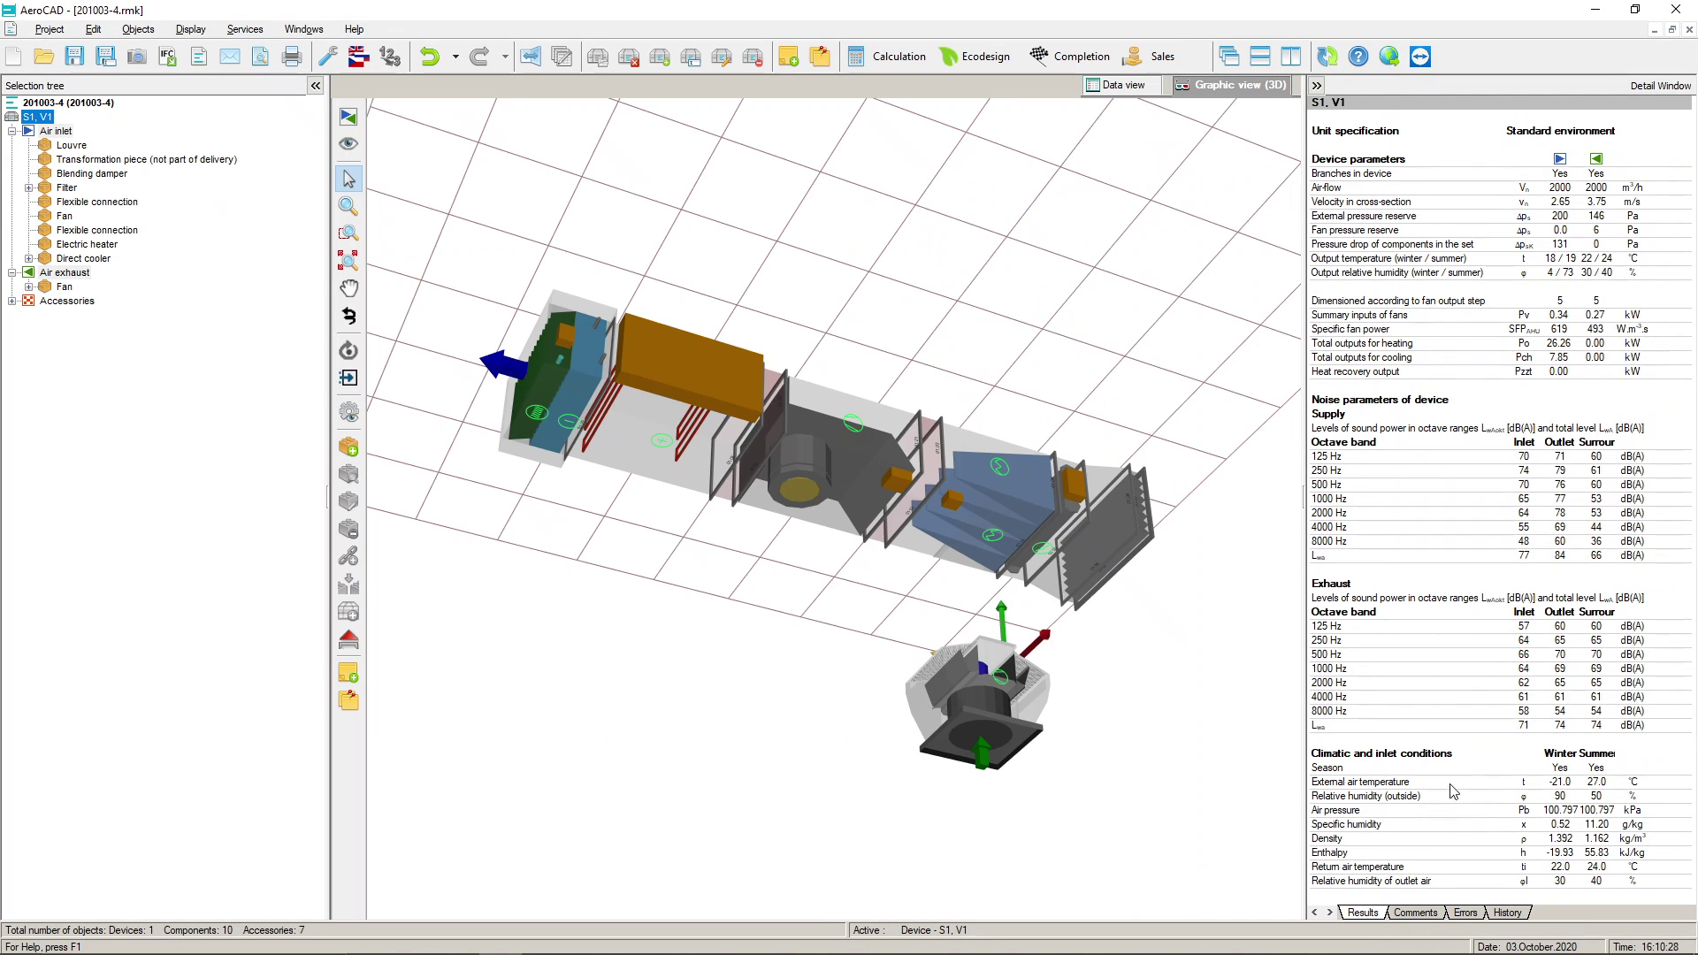
- Review the errors, history and comments recorded for device S1, V1, and return to its results
{"action": "left_click", "coordinate": [1466, 913]}
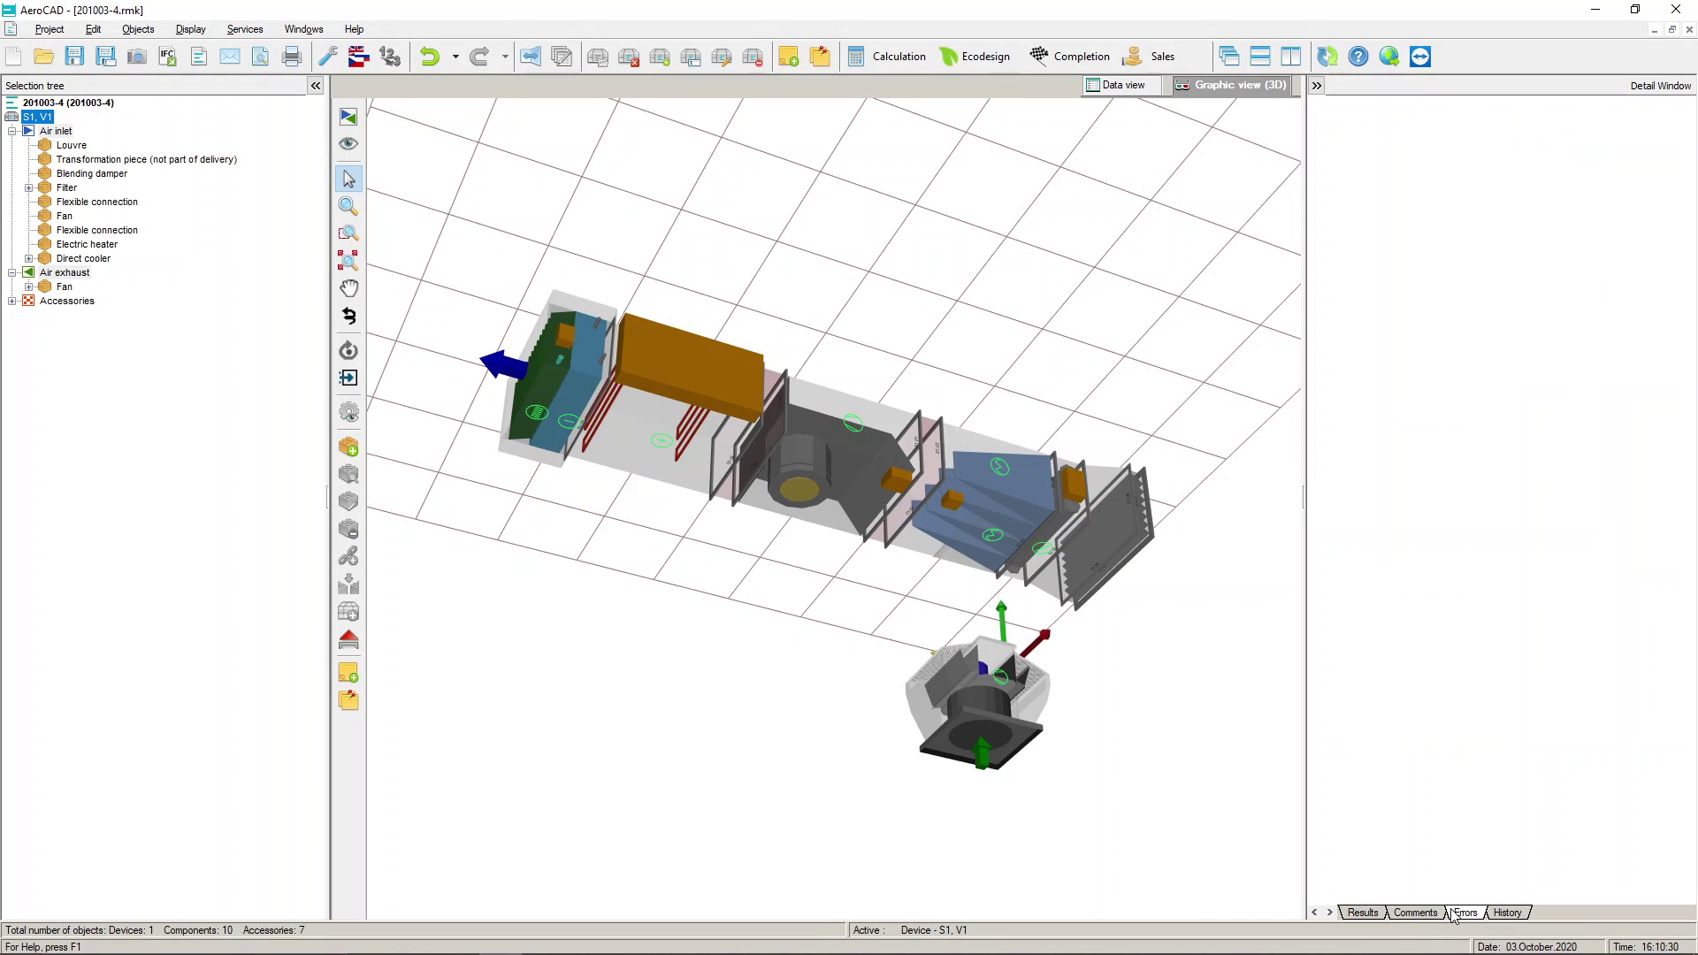
{"action": "left_click", "coordinate": [1440, 914]}
{"action": "left_click", "coordinate": [1510, 915]}
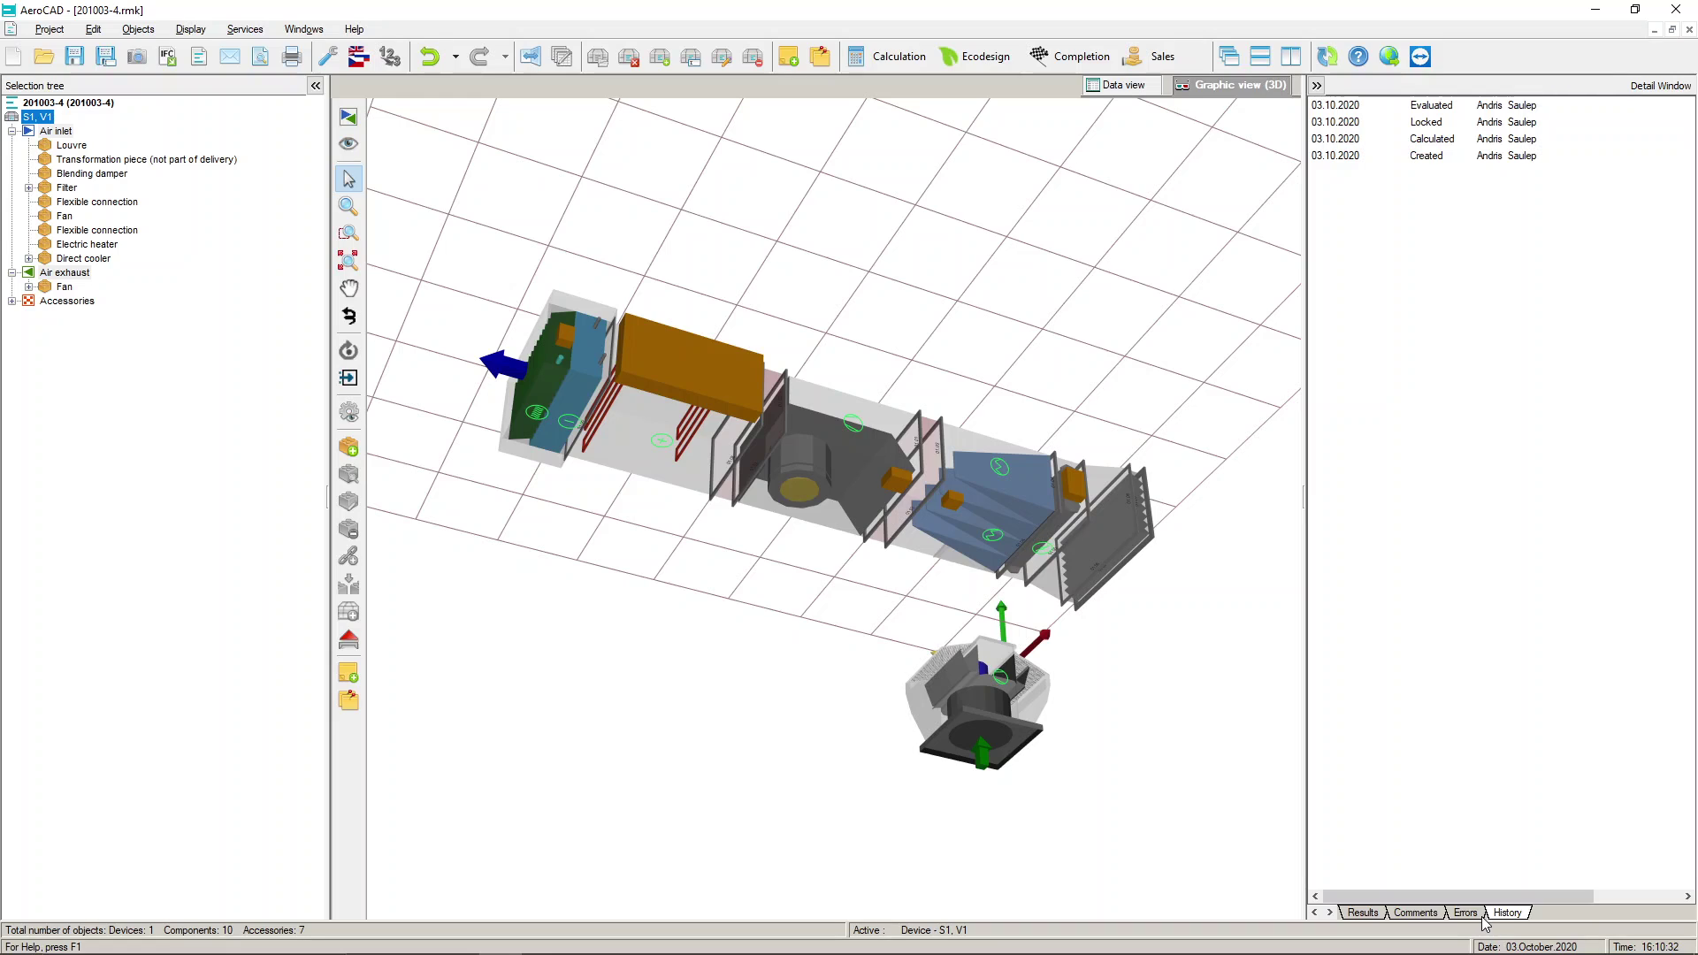
{"action": "left_click", "coordinate": [1467, 915]}
{"action": "left_click", "coordinate": [1434, 916]}
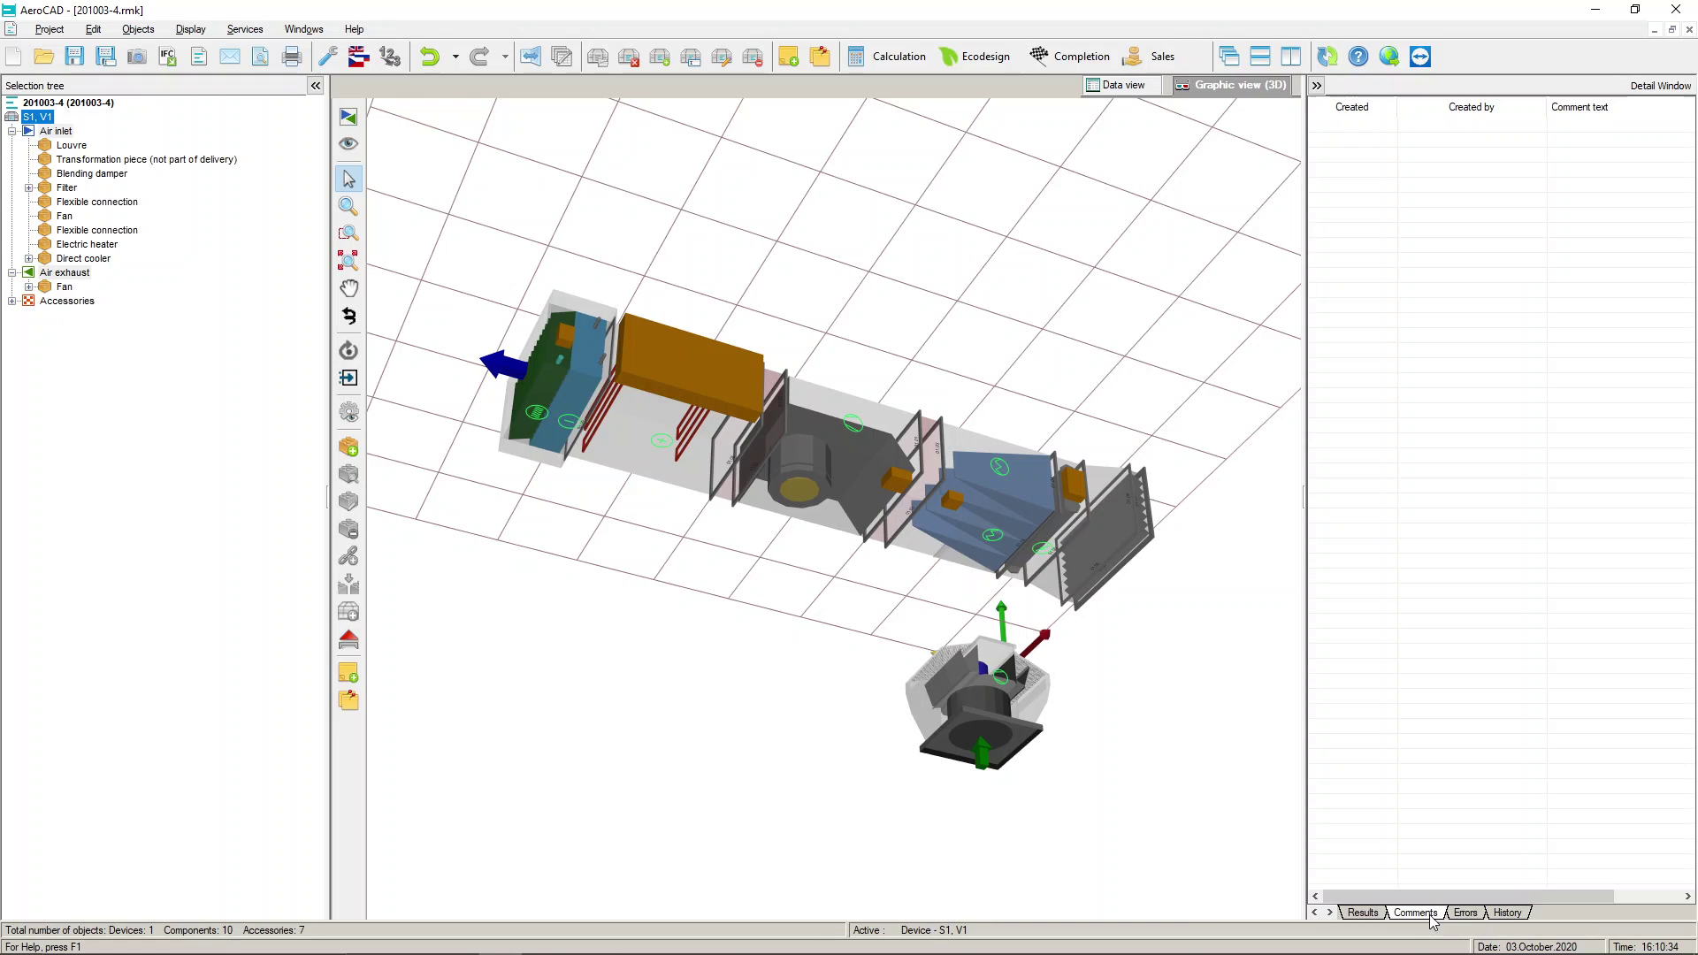
{"action": "left_click", "coordinate": [1367, 915]}
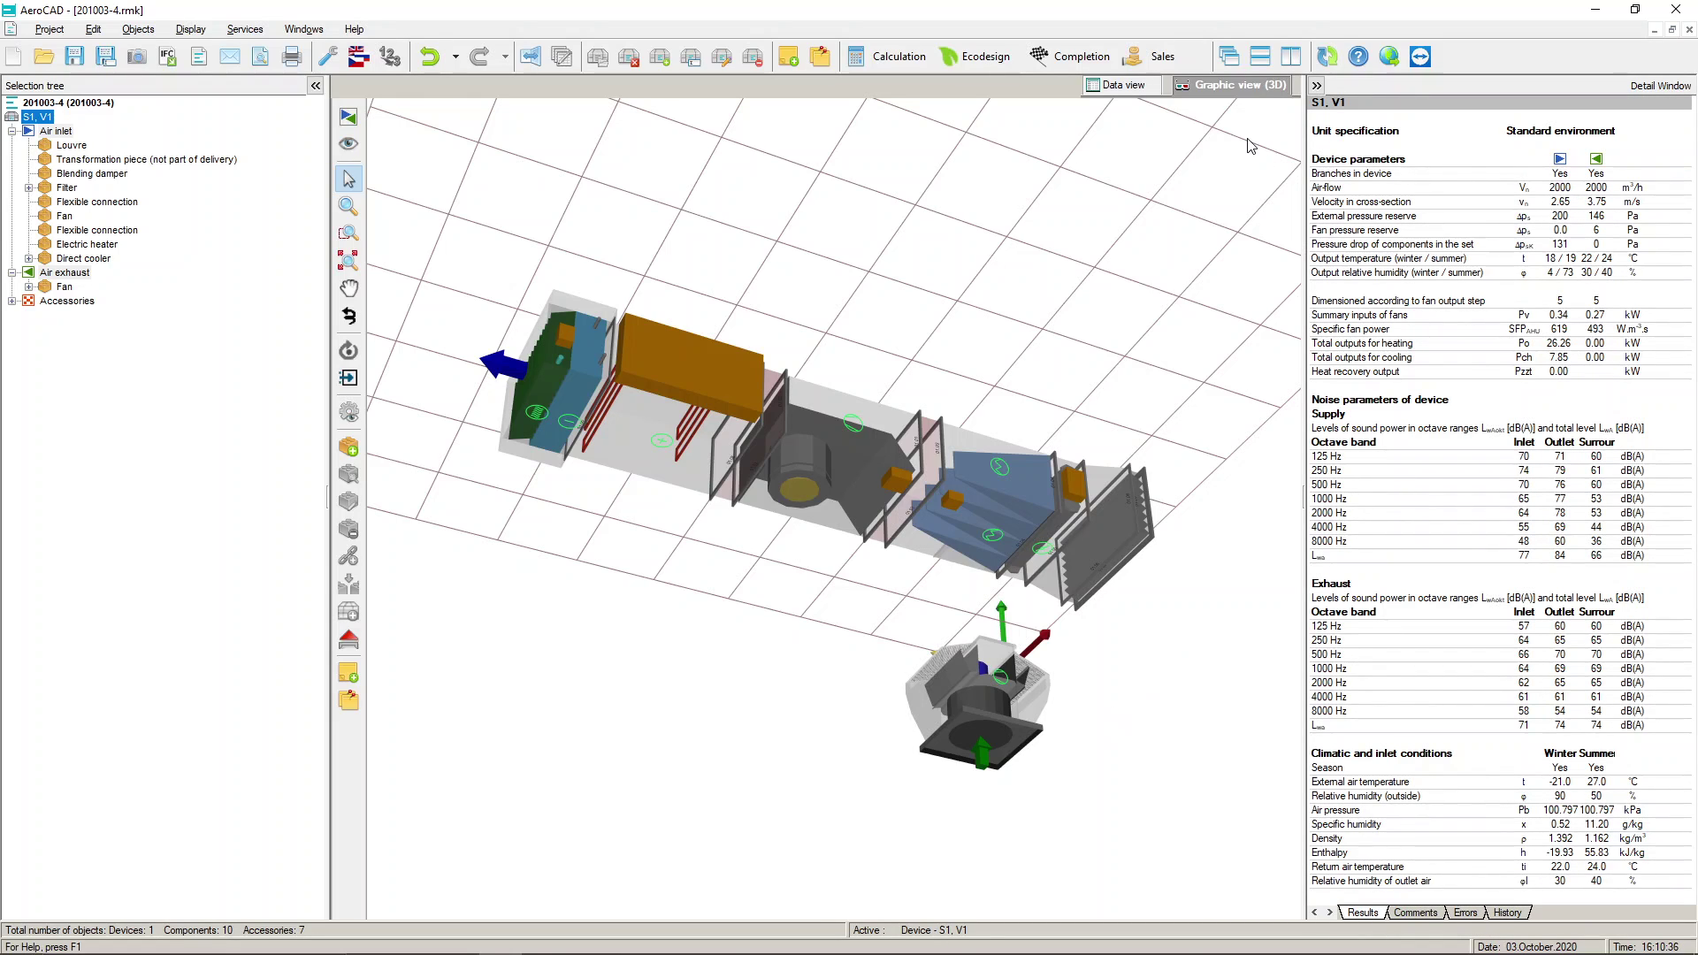
- Check the price and weight overview of S1, V1 in the data view, and return to the 3D graphic view
{"action": "left_click", "coordinate": [1124, 85]}
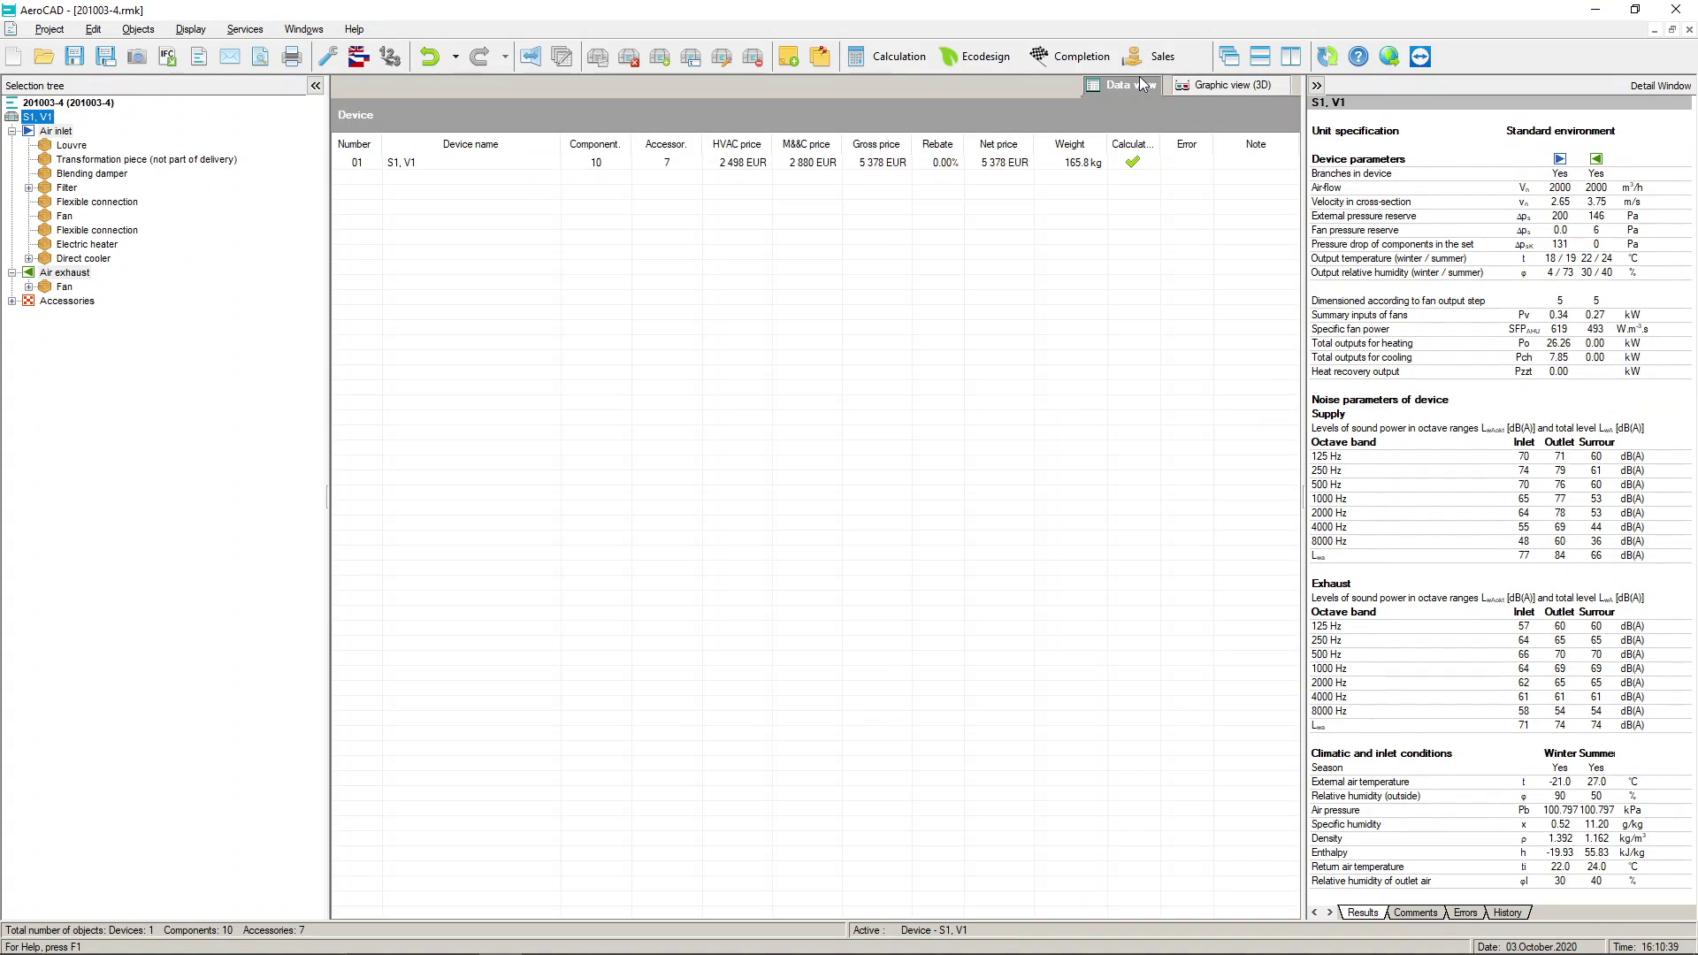
{"action": "left_click", "coordinate": [1226, 64]}
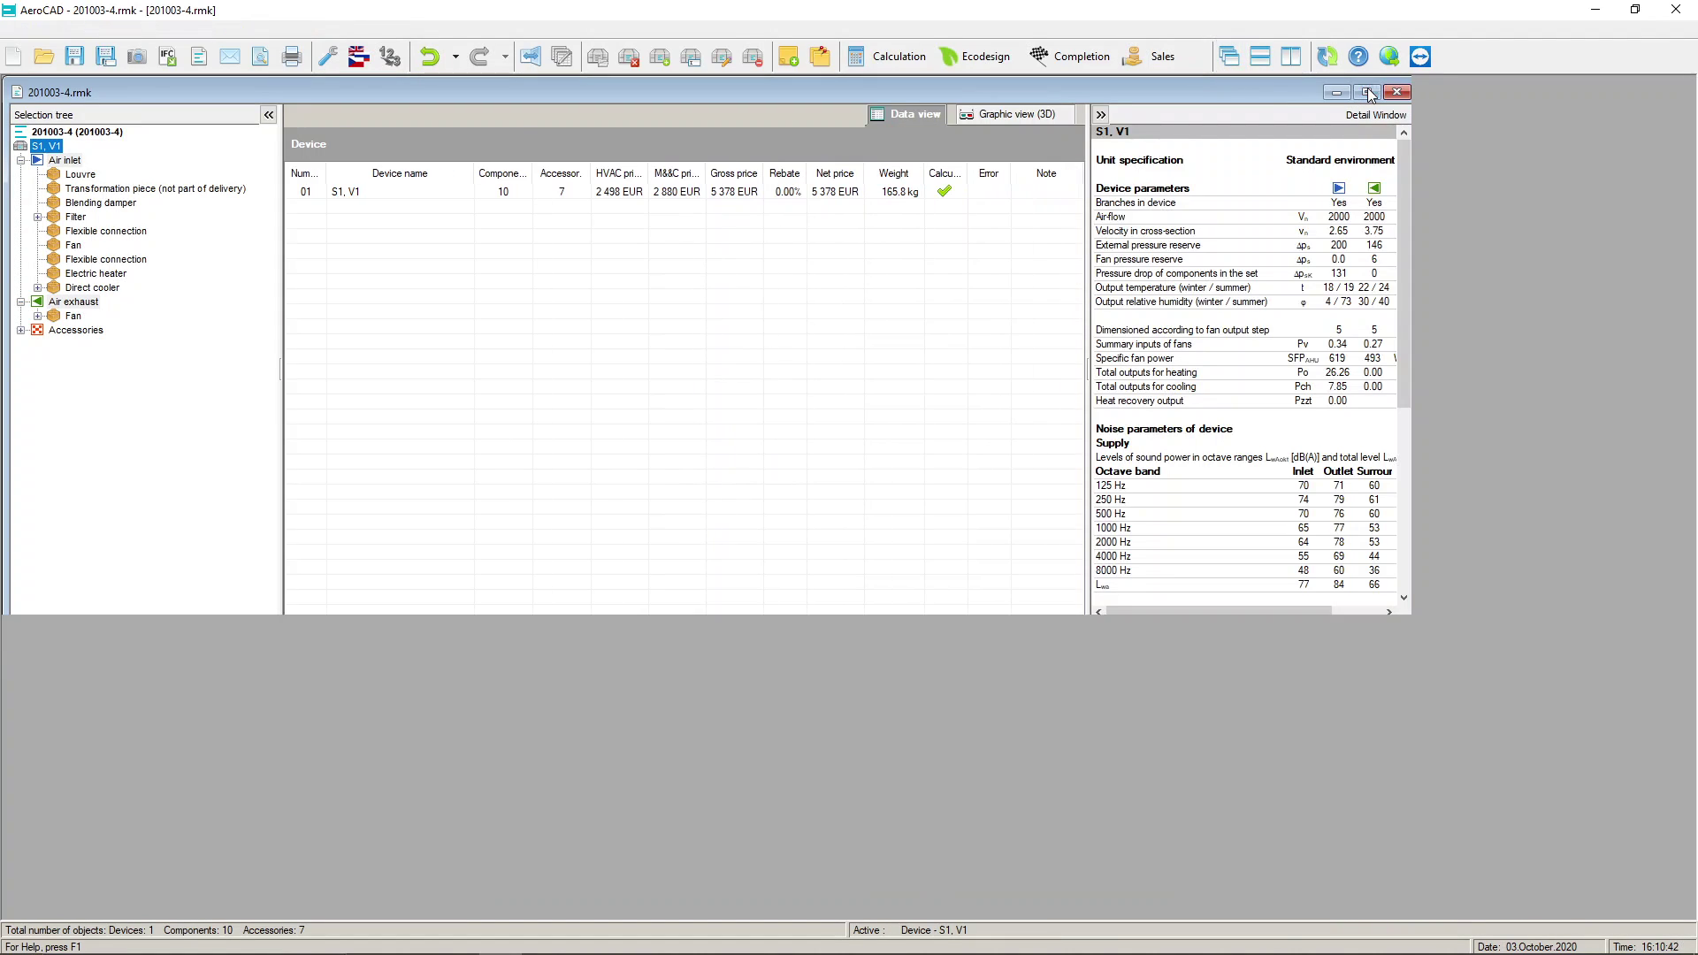
{"action": "left_click", "coordinate": [1367, 93]}
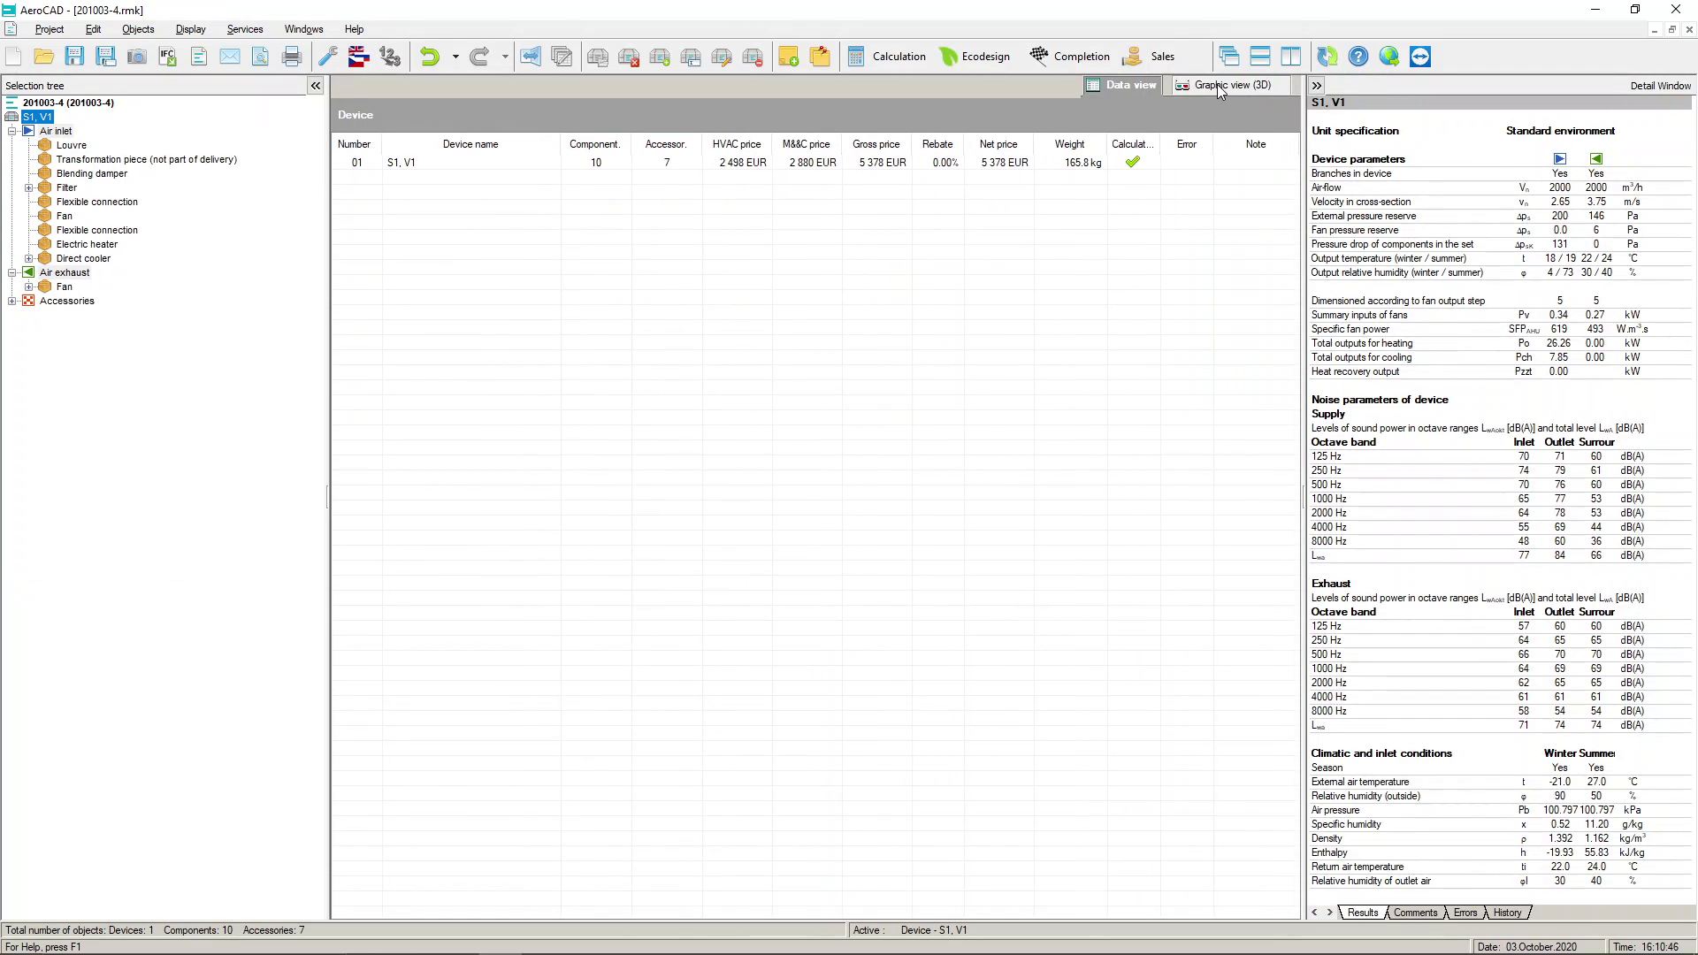
{"action": "left_click", "coordinate": [1220, 86]}
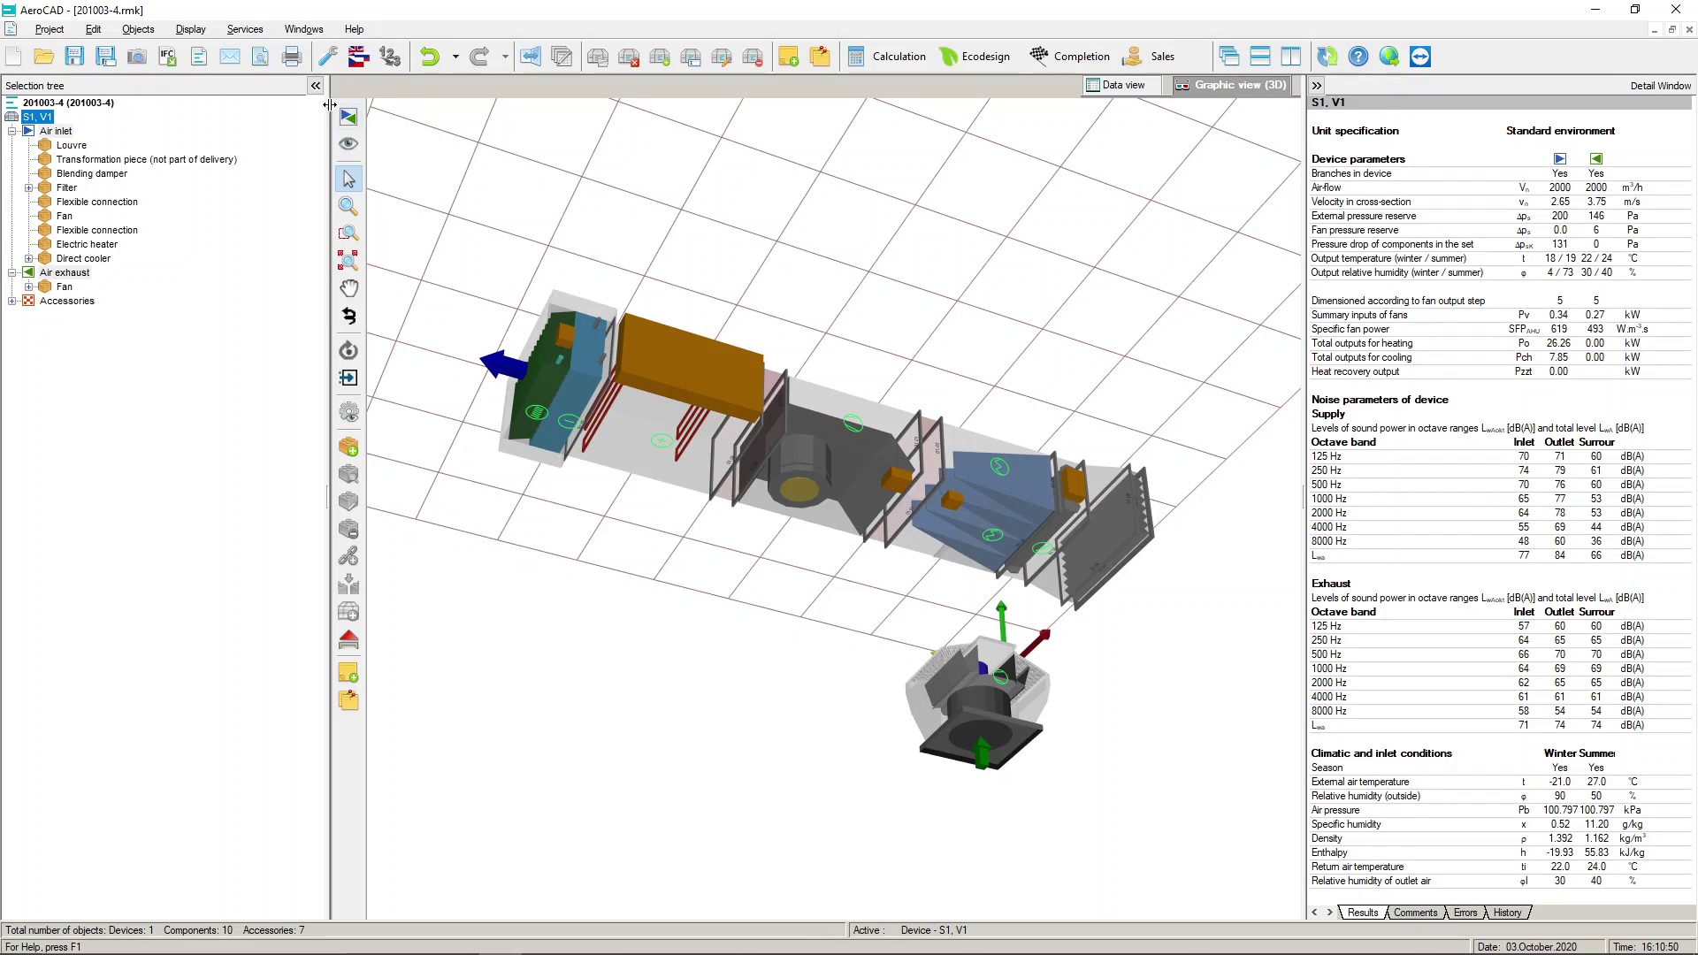
- Generate a print preview of the English Technical specification for device S1, V1 with graphical views in color
{"action": "left_click", "coordinate": [291, 56]}
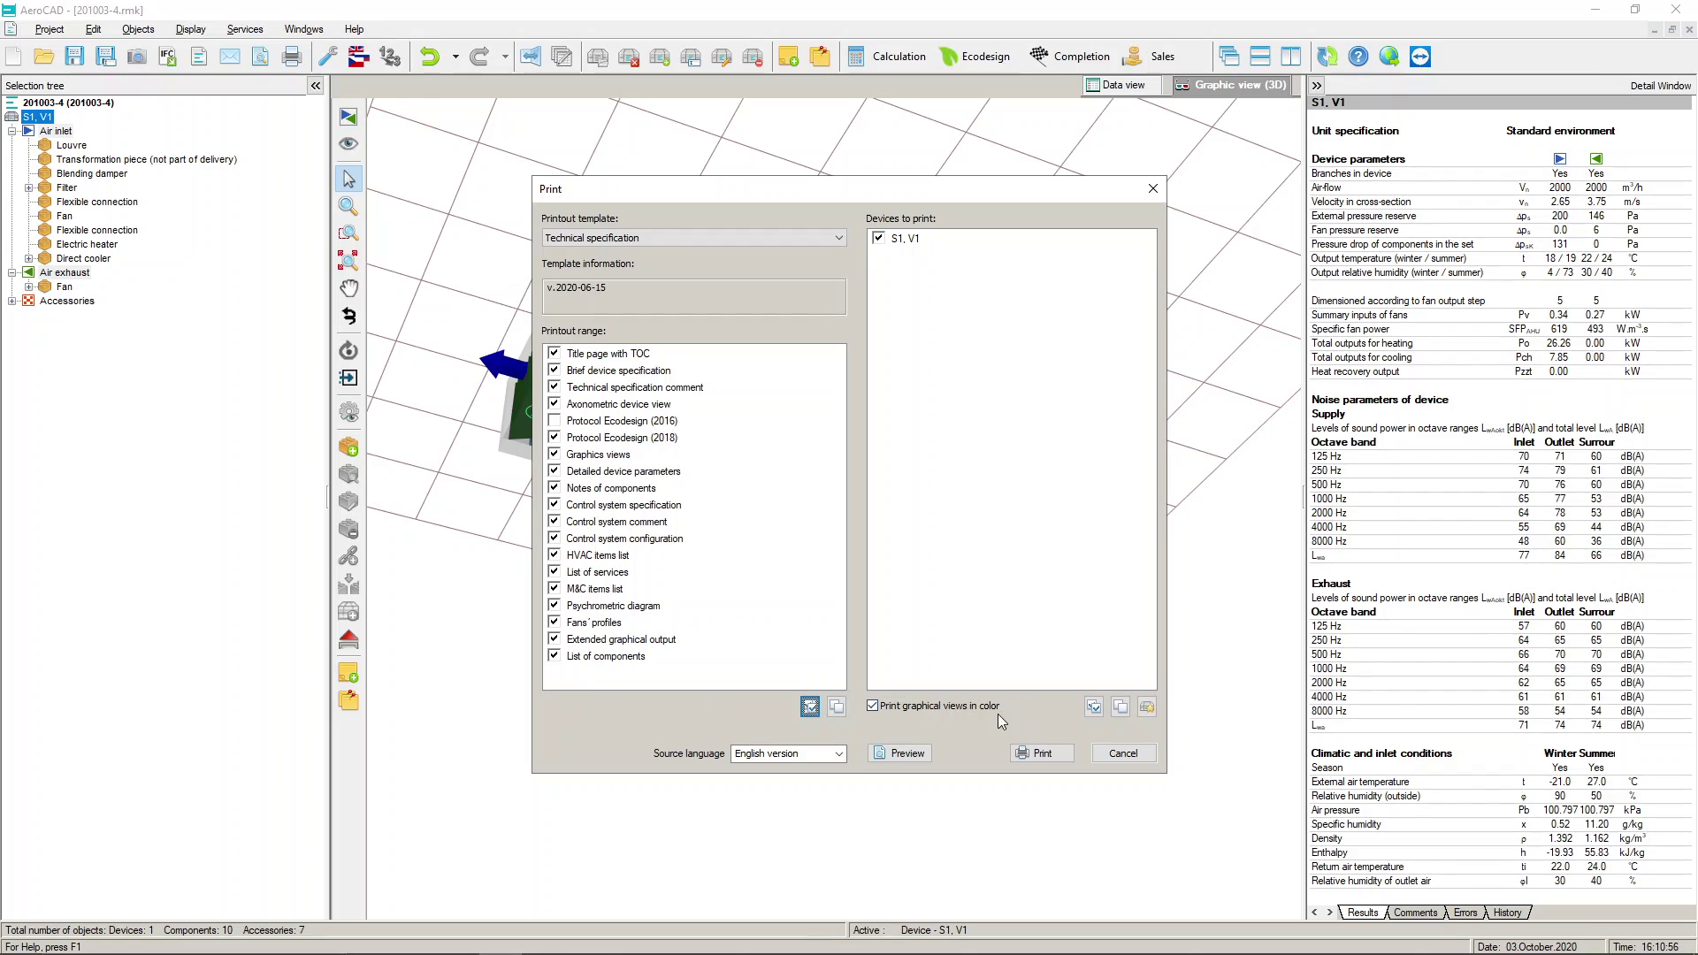
{"action": "left_click", "coordinate": [1121, 706]}
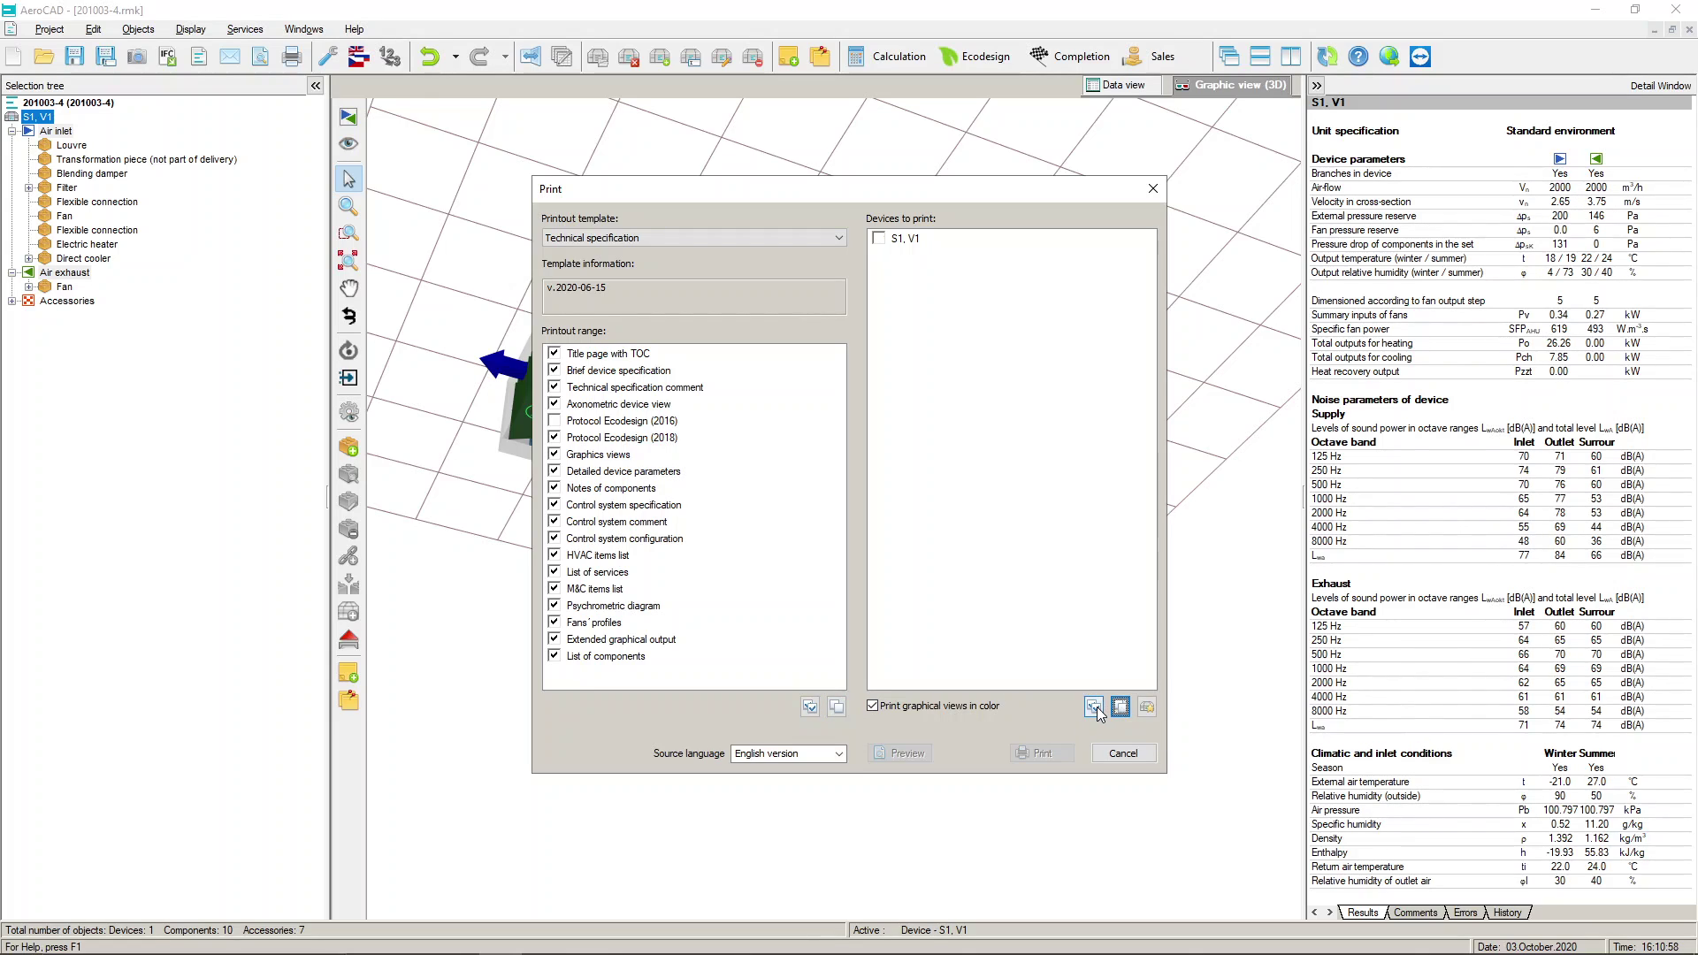
{"action": "left_click", "coordinate": [1095, 708]}
{"action": "left_click", "coordinate": [1121, 707]}
{"action": "left_click", "coordinate": [1149, 708]}
{"action": "left_click", "coordinate": [840, 754]}
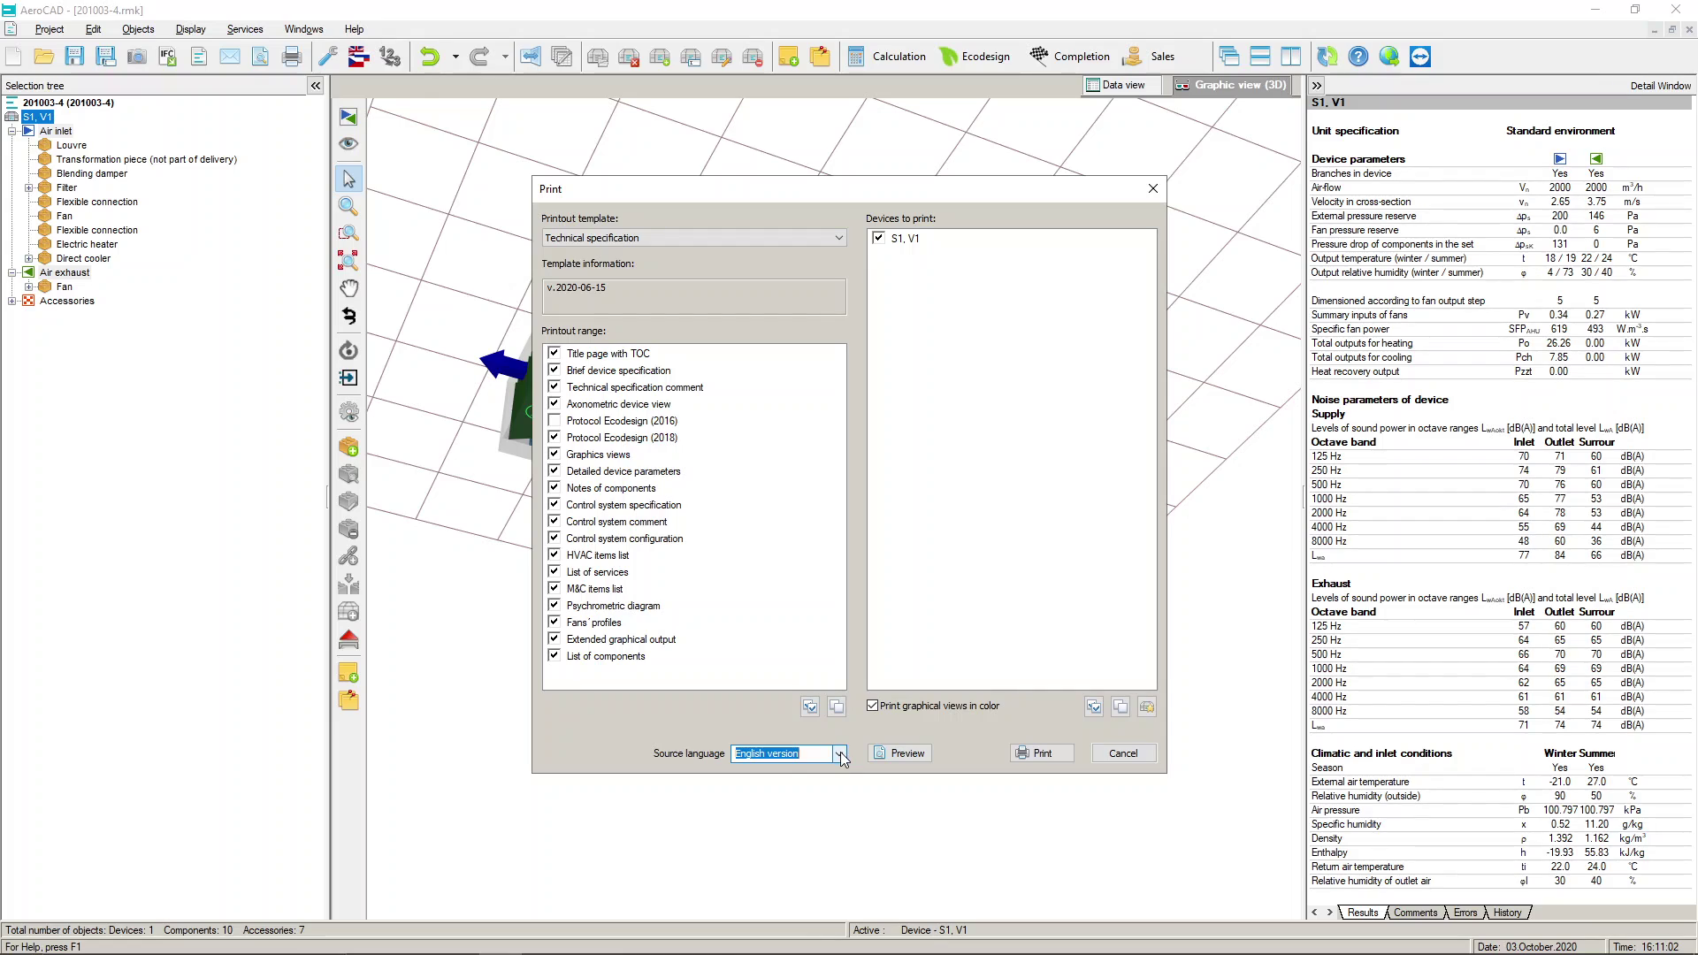
{"action": "left_click", "coordinate": [868, 743]}
{"action": "left_click", "coordinate": [903, 753]}
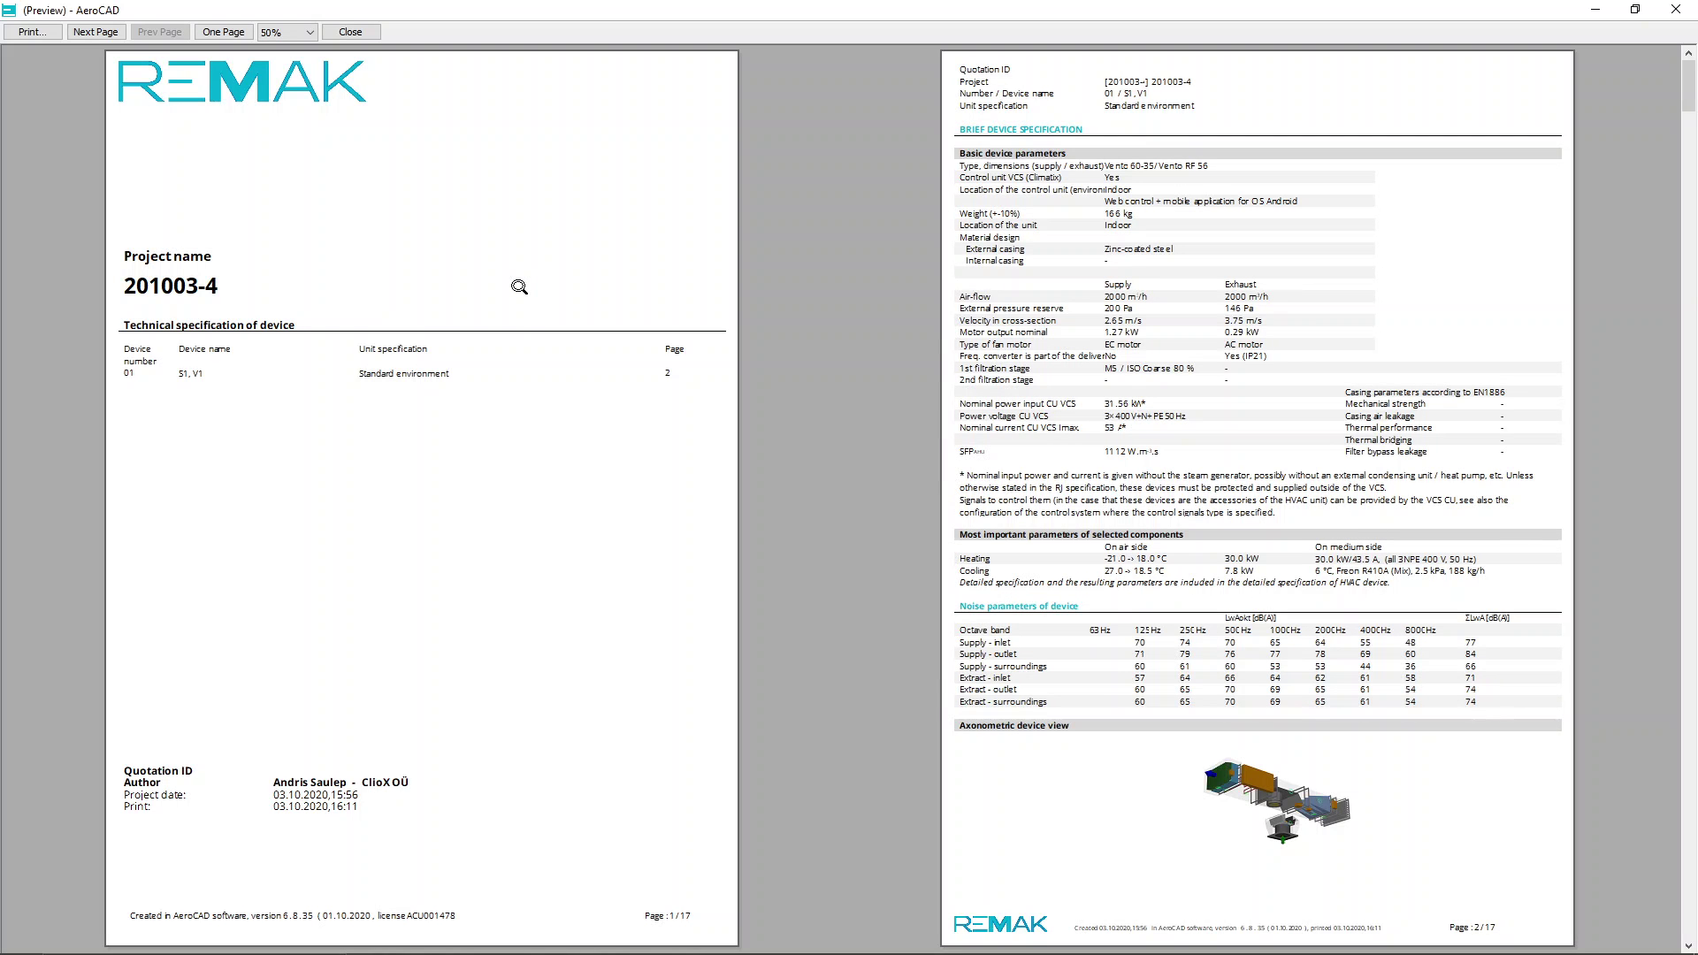
- Examine the technical specification page by page, from the brief device specification through the wiring schemes and fan profiles to the component list
{"action": "left_click", "coordinate": [113, 33]}
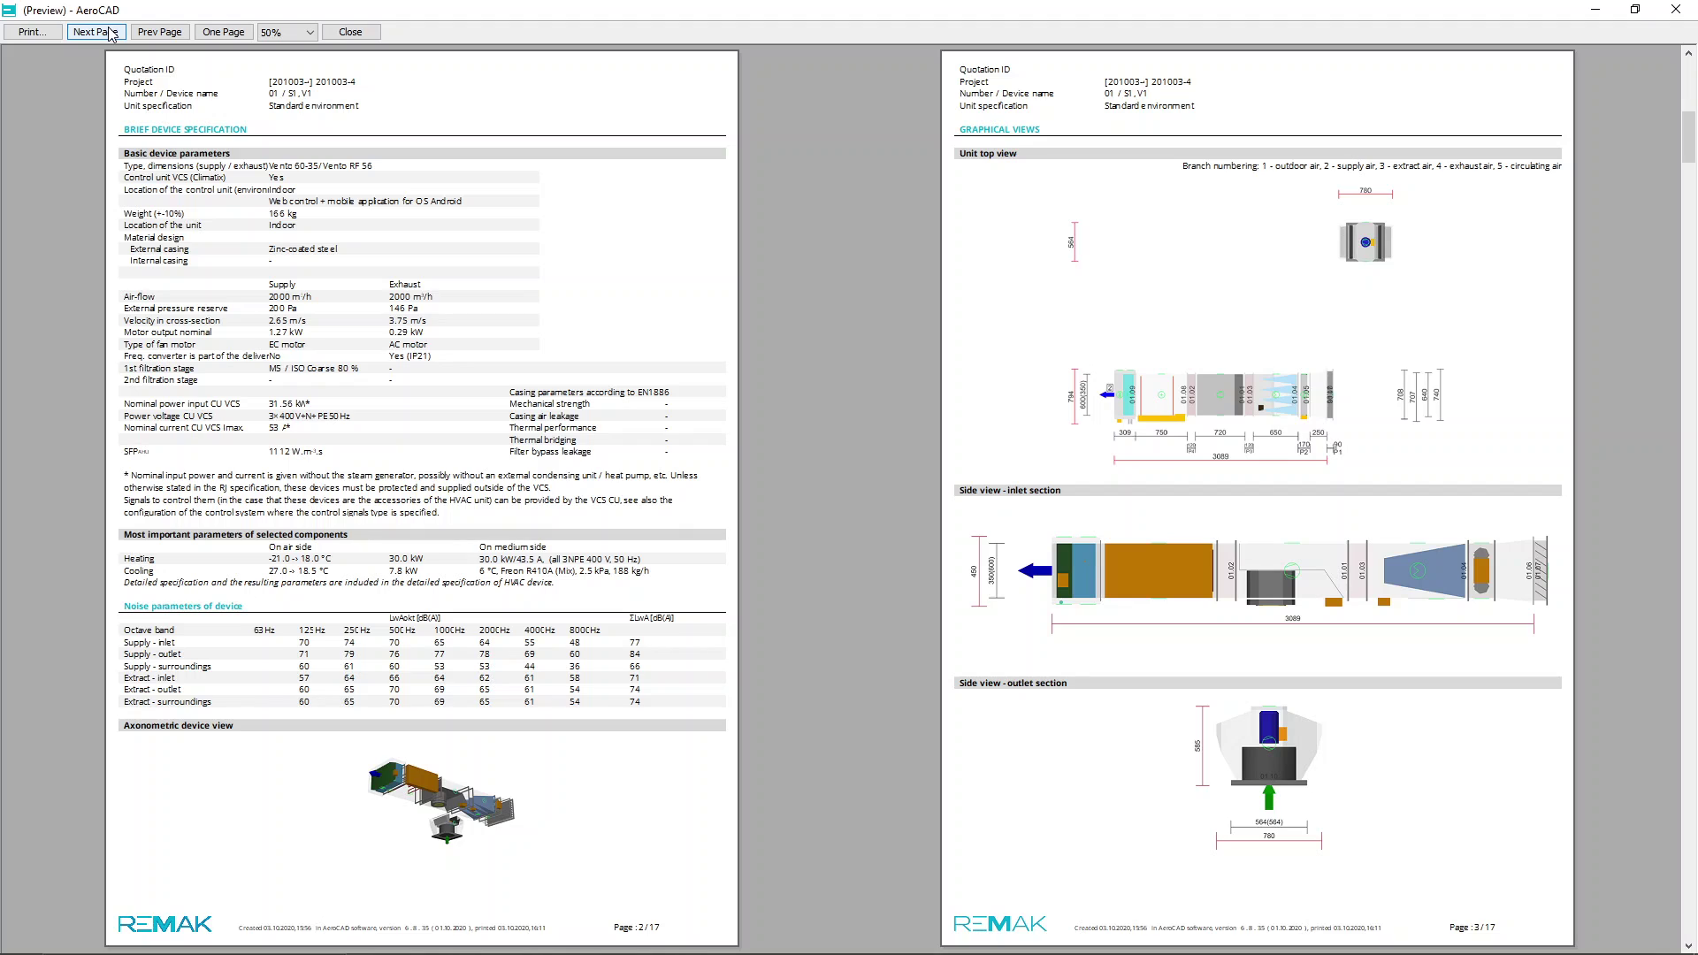
{"action": "left_click", "coordinate": [113, 33]}
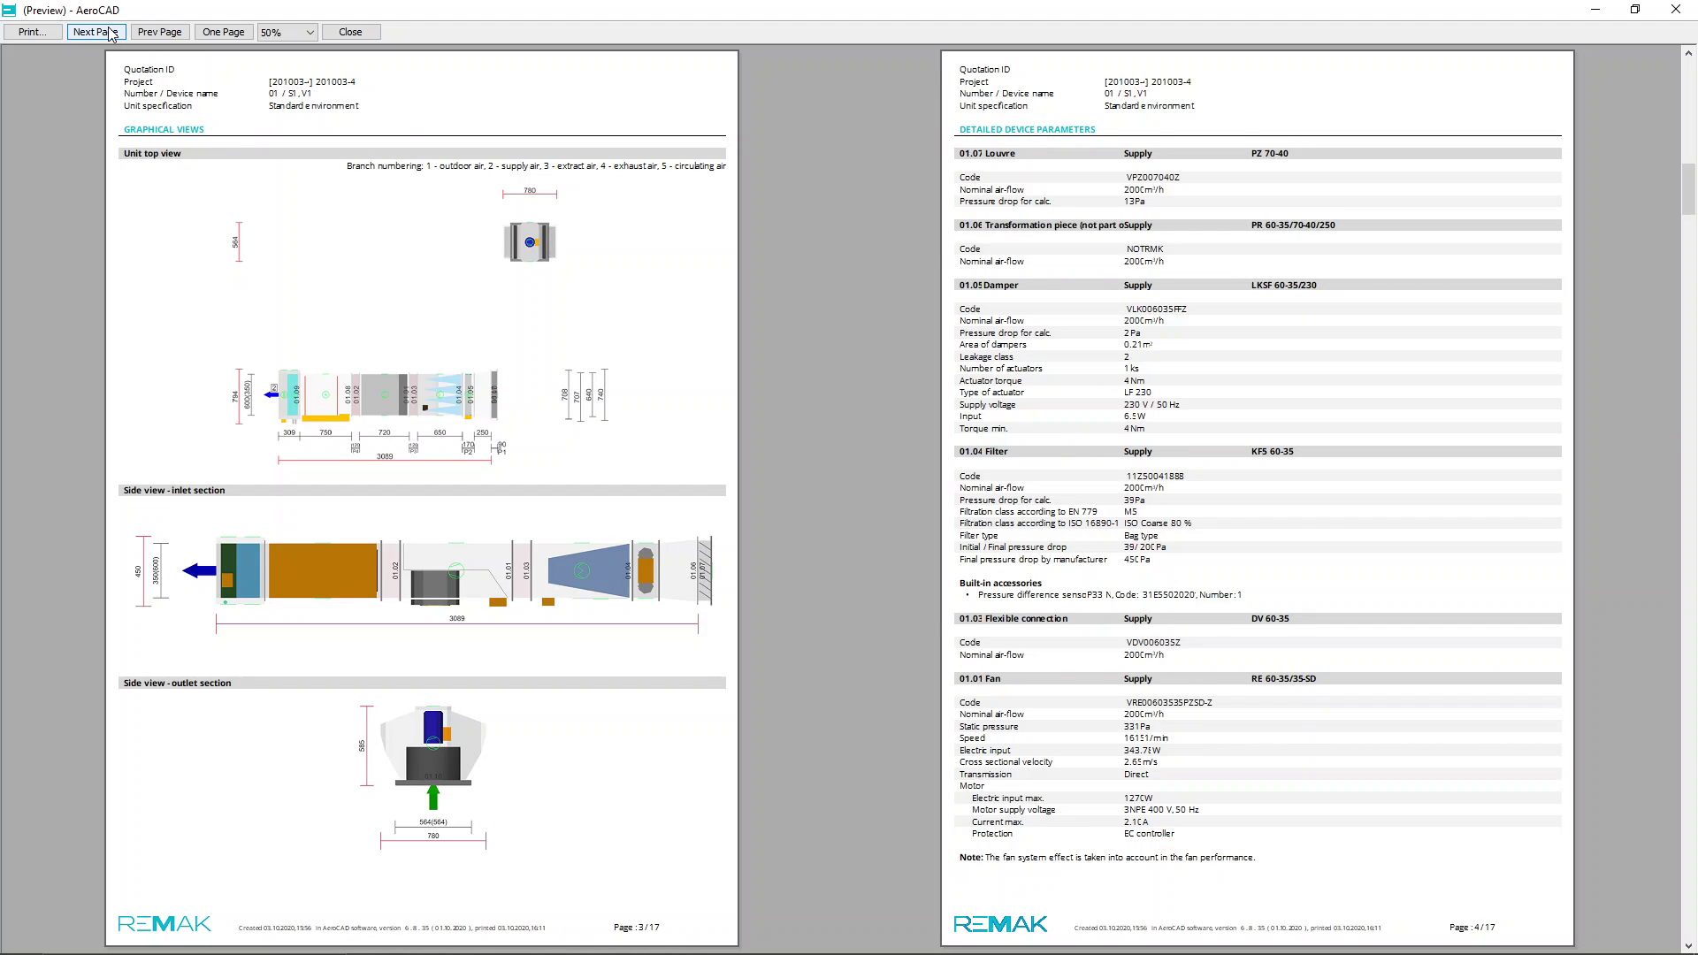
{"action": "left_click", "coordinate": [113, 34]}
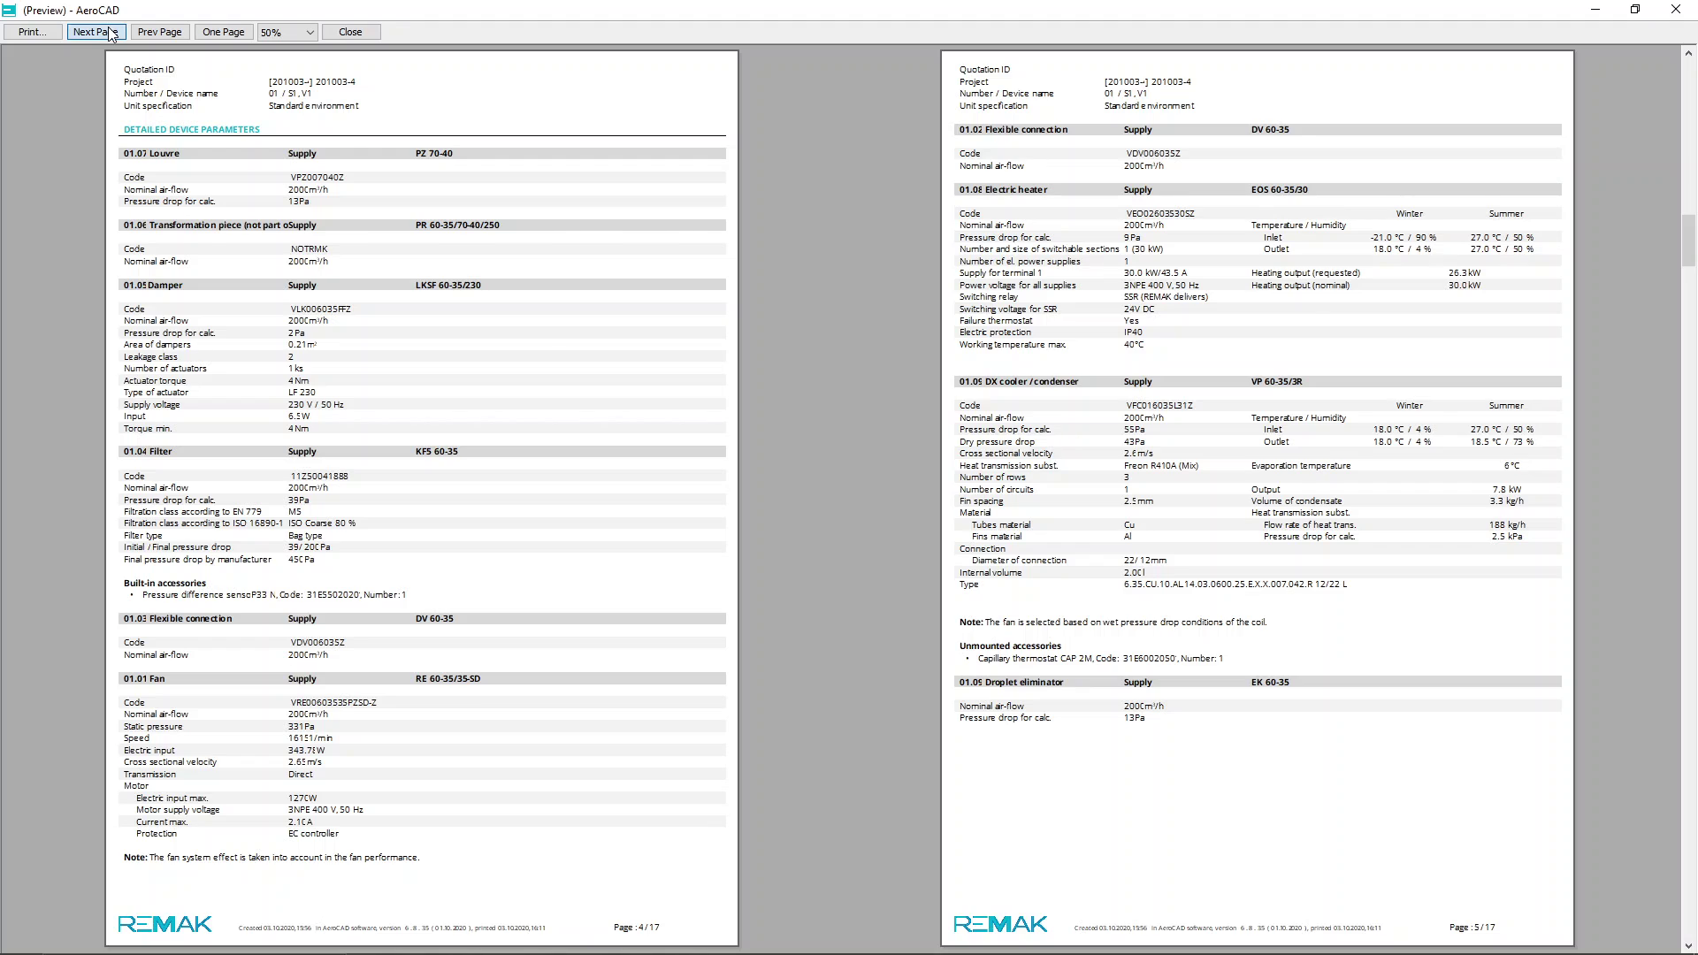
{"action": "left_click", "coordinate": [113, 33]}
{"action": "left_click", "coordinate": [112, 34]}
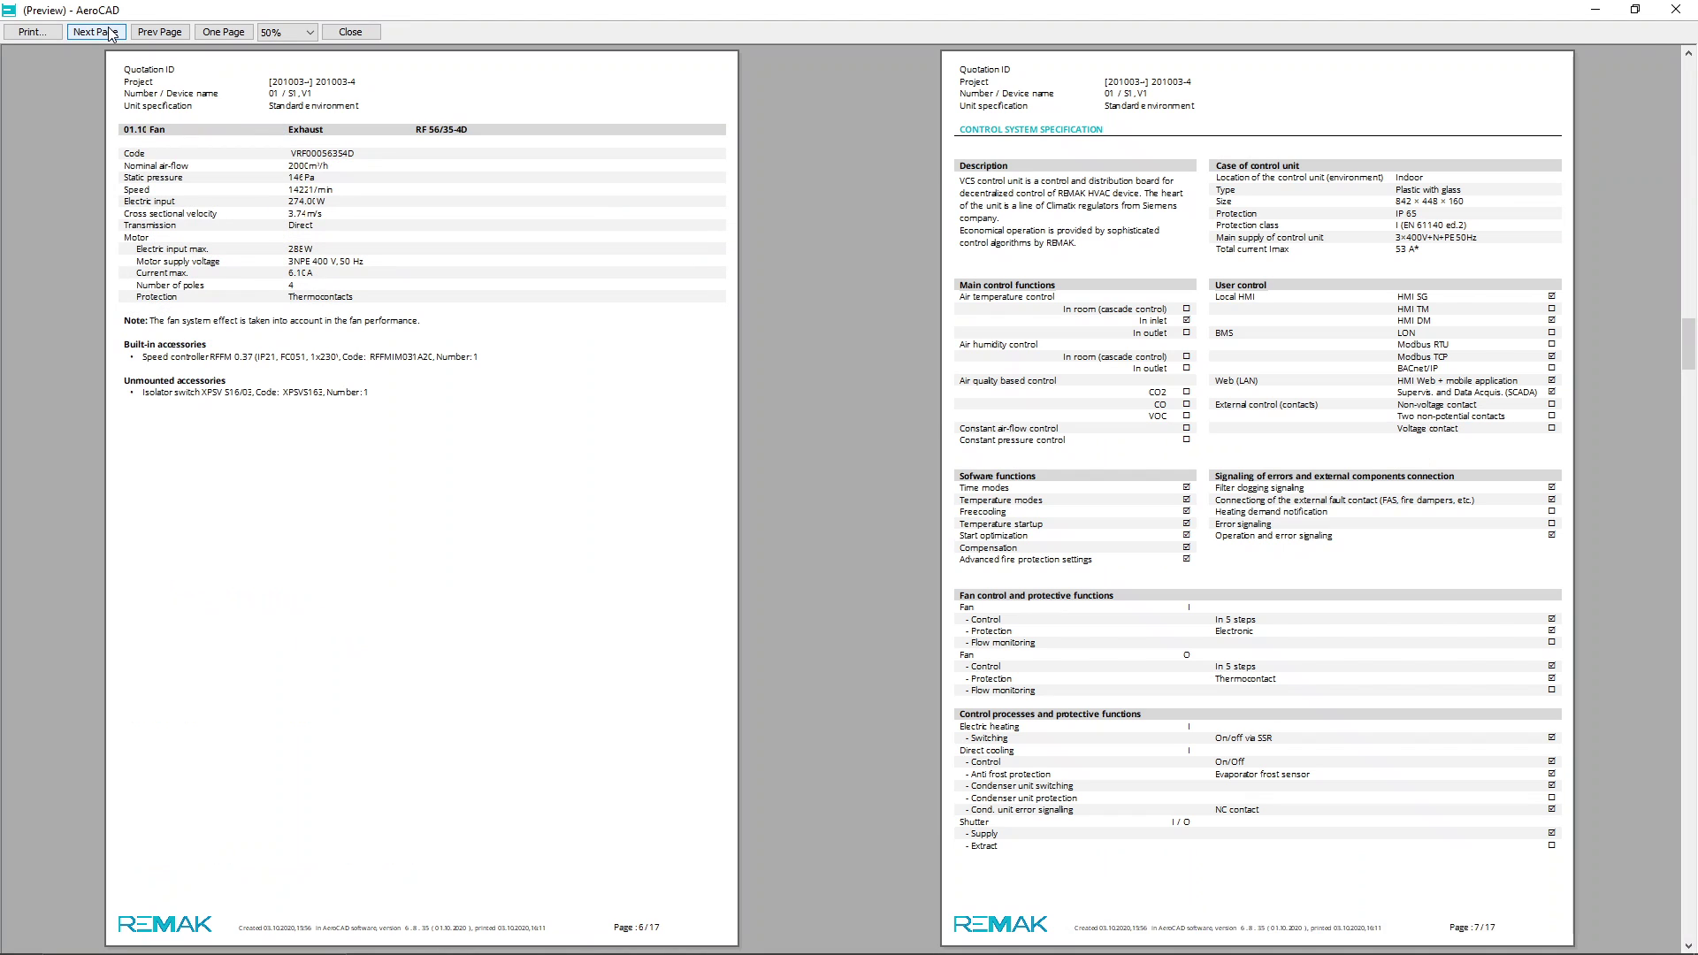
{"action": "left_click", "coordinate": [112, 33]}
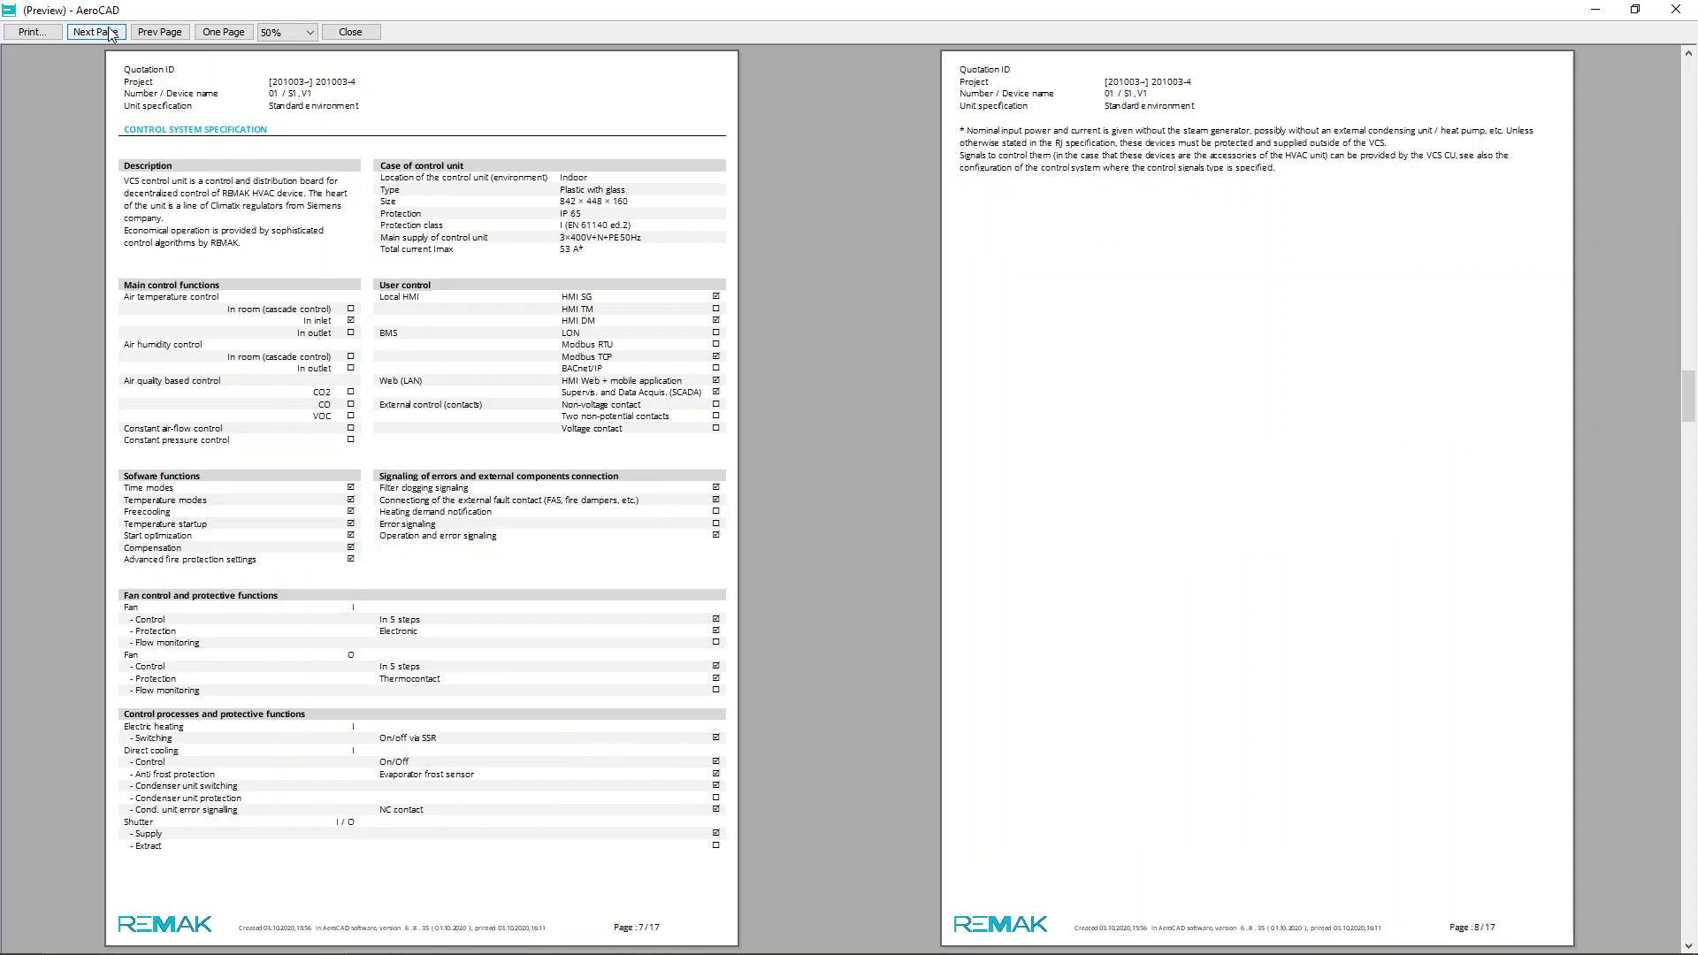
{"action": "left_click", "coordinate": [112, 33]}
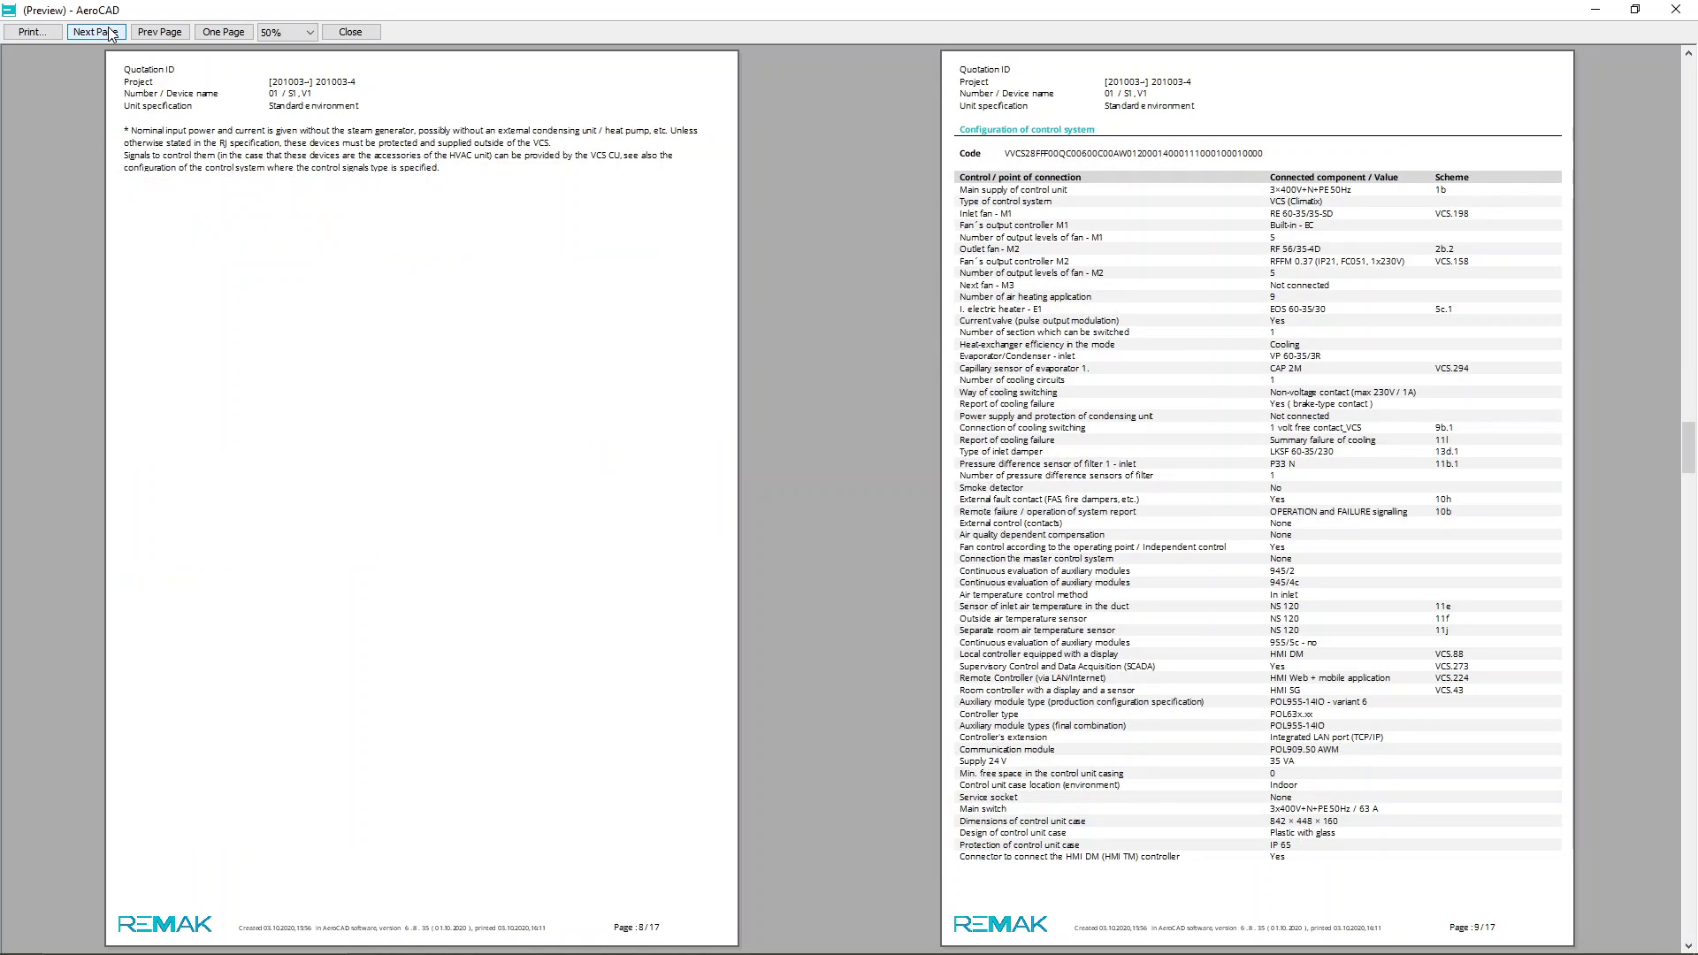
{"action": "left_click", "coordinate": [112, 33]}
{"action": "left_click", "coordinate": [112, 34]}
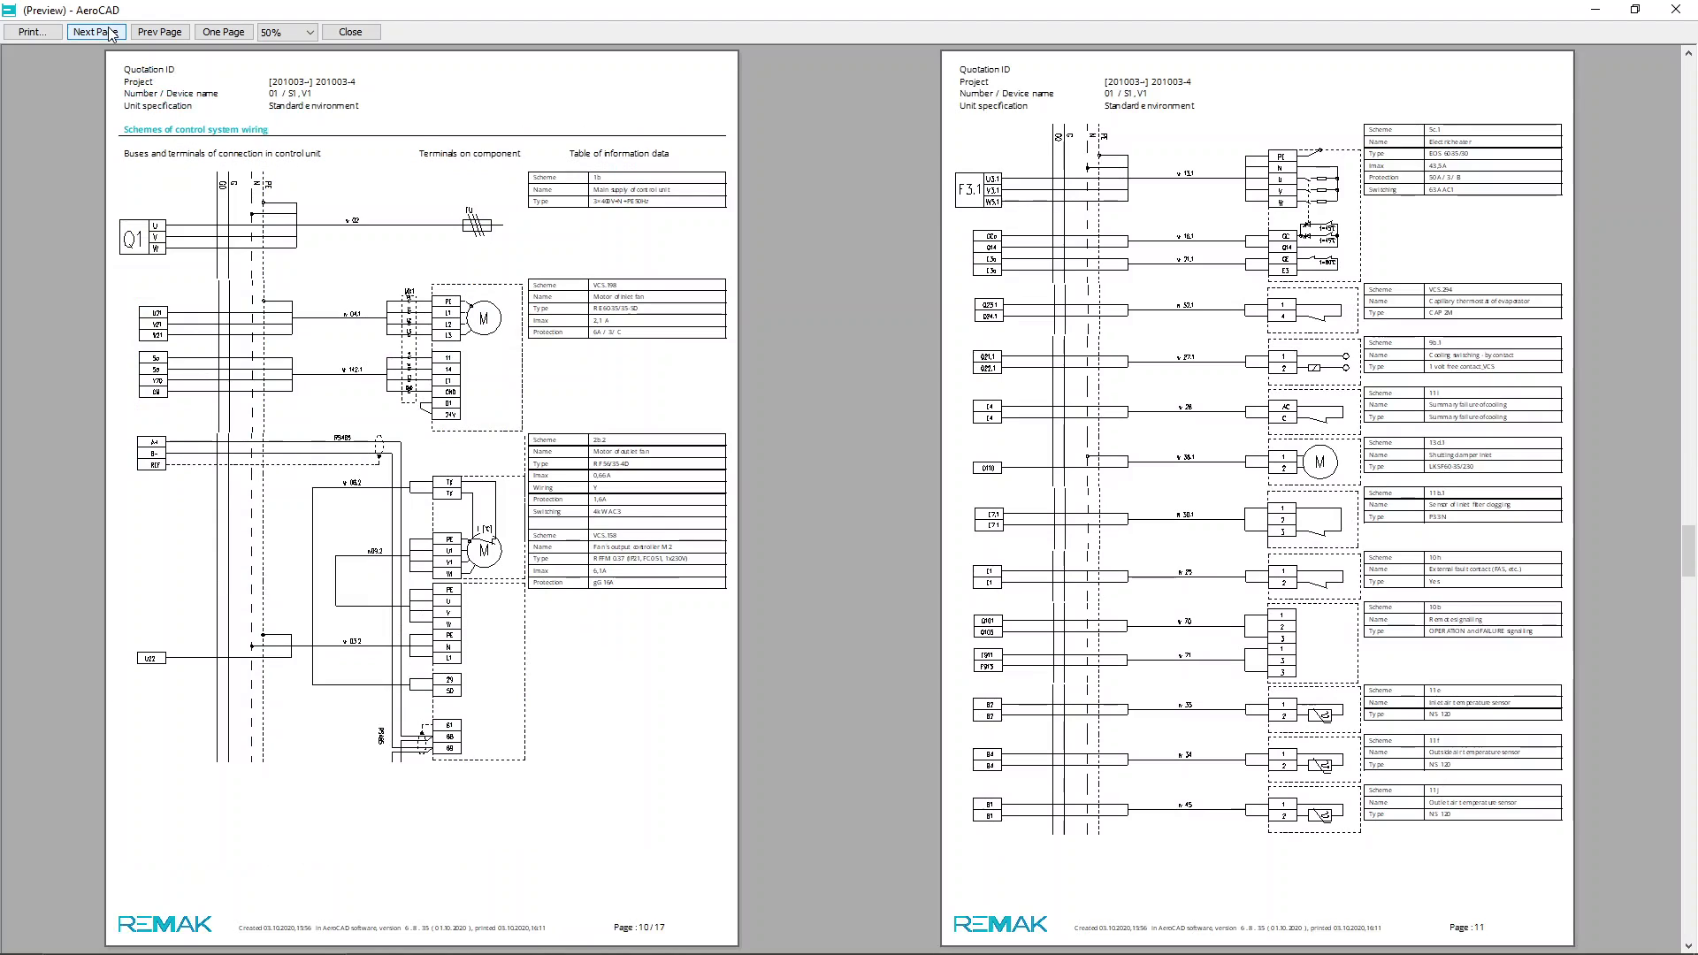
{"action": "left_click", "coordinate": [113, 34]}
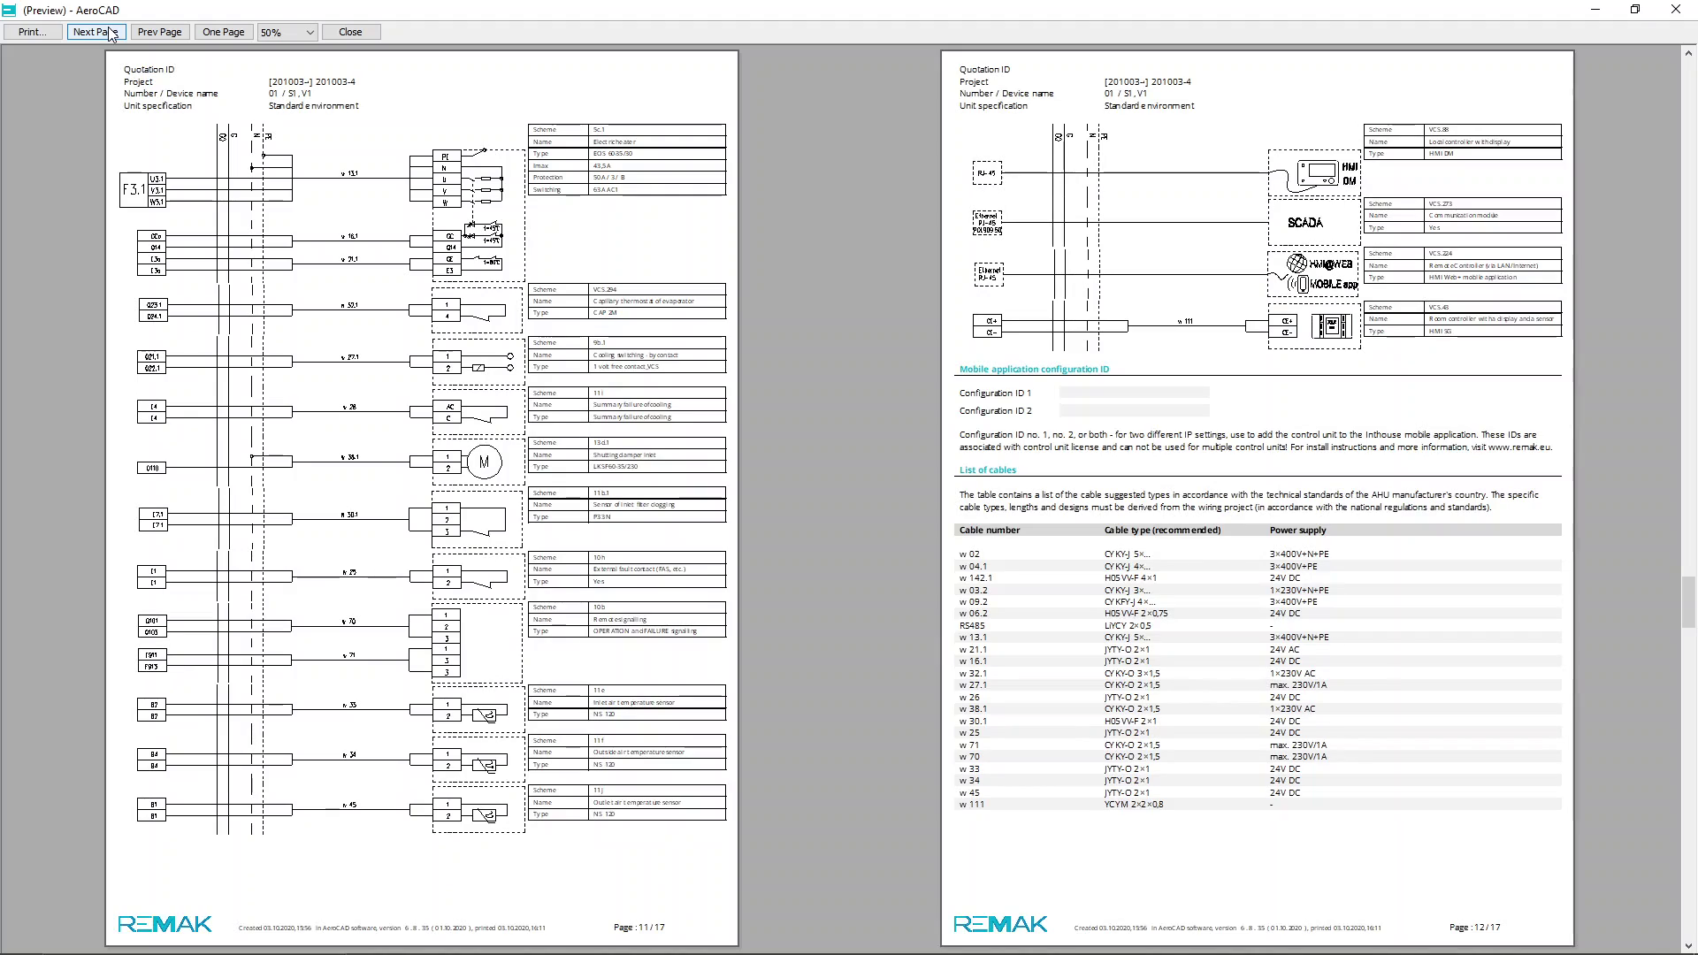
{"action": "left_click", "coordinate": [112, 34]}
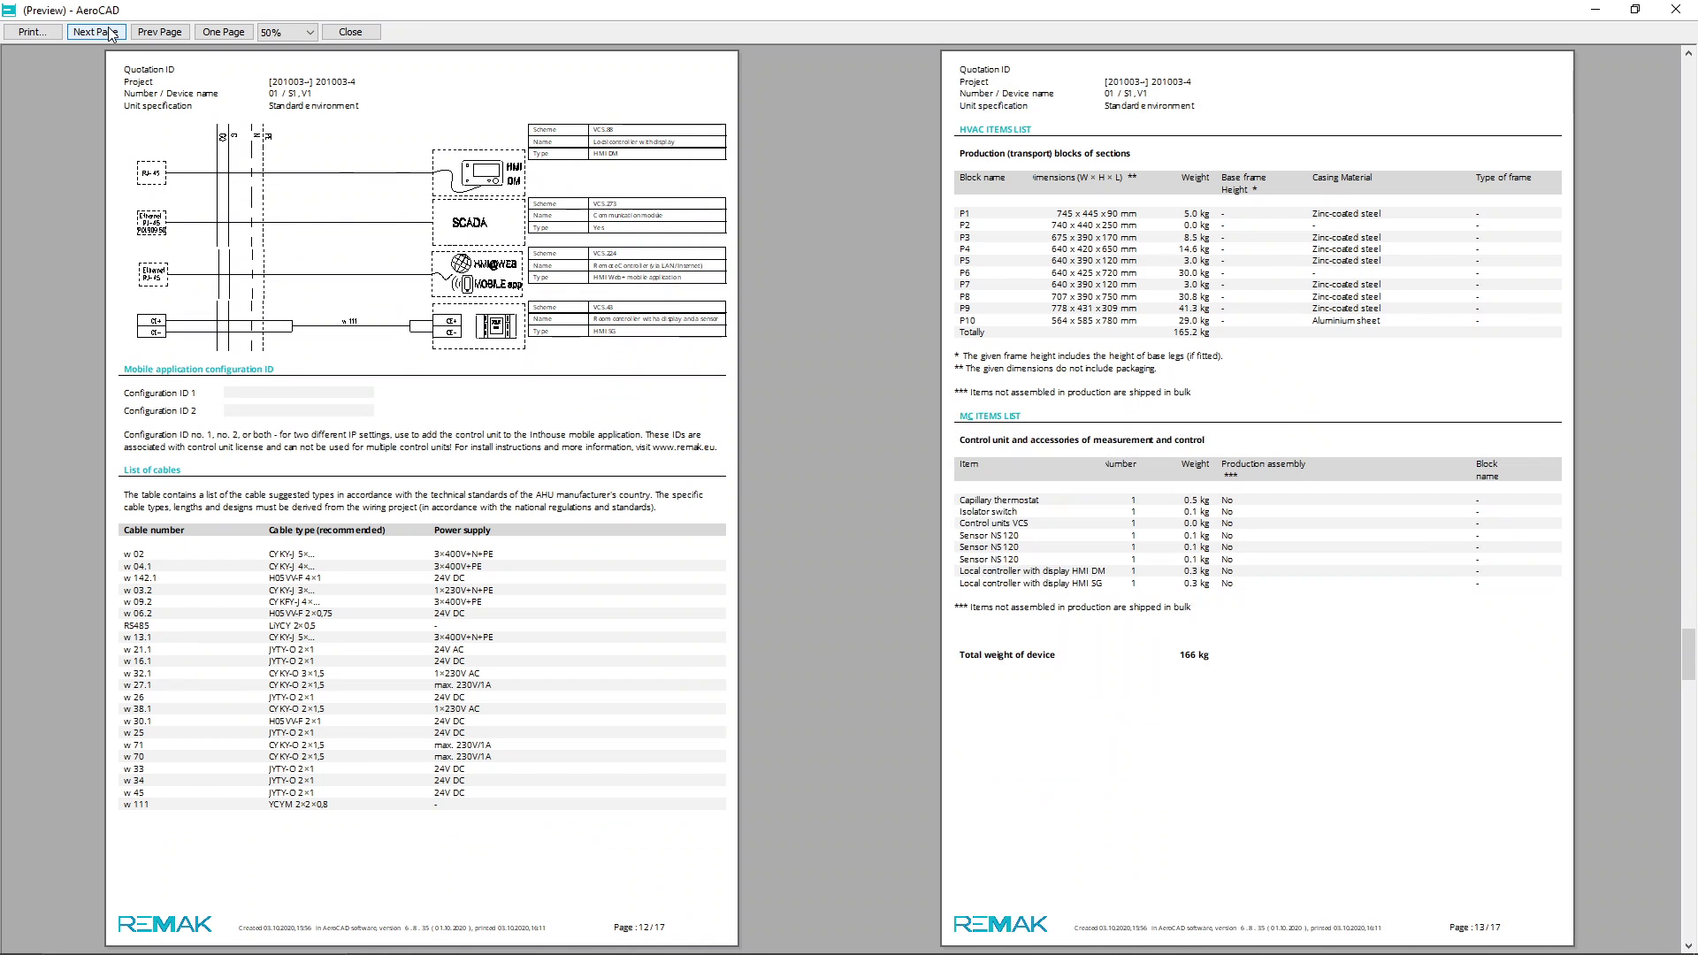
{"action": "left_click", "coordinate": [113, 33]}
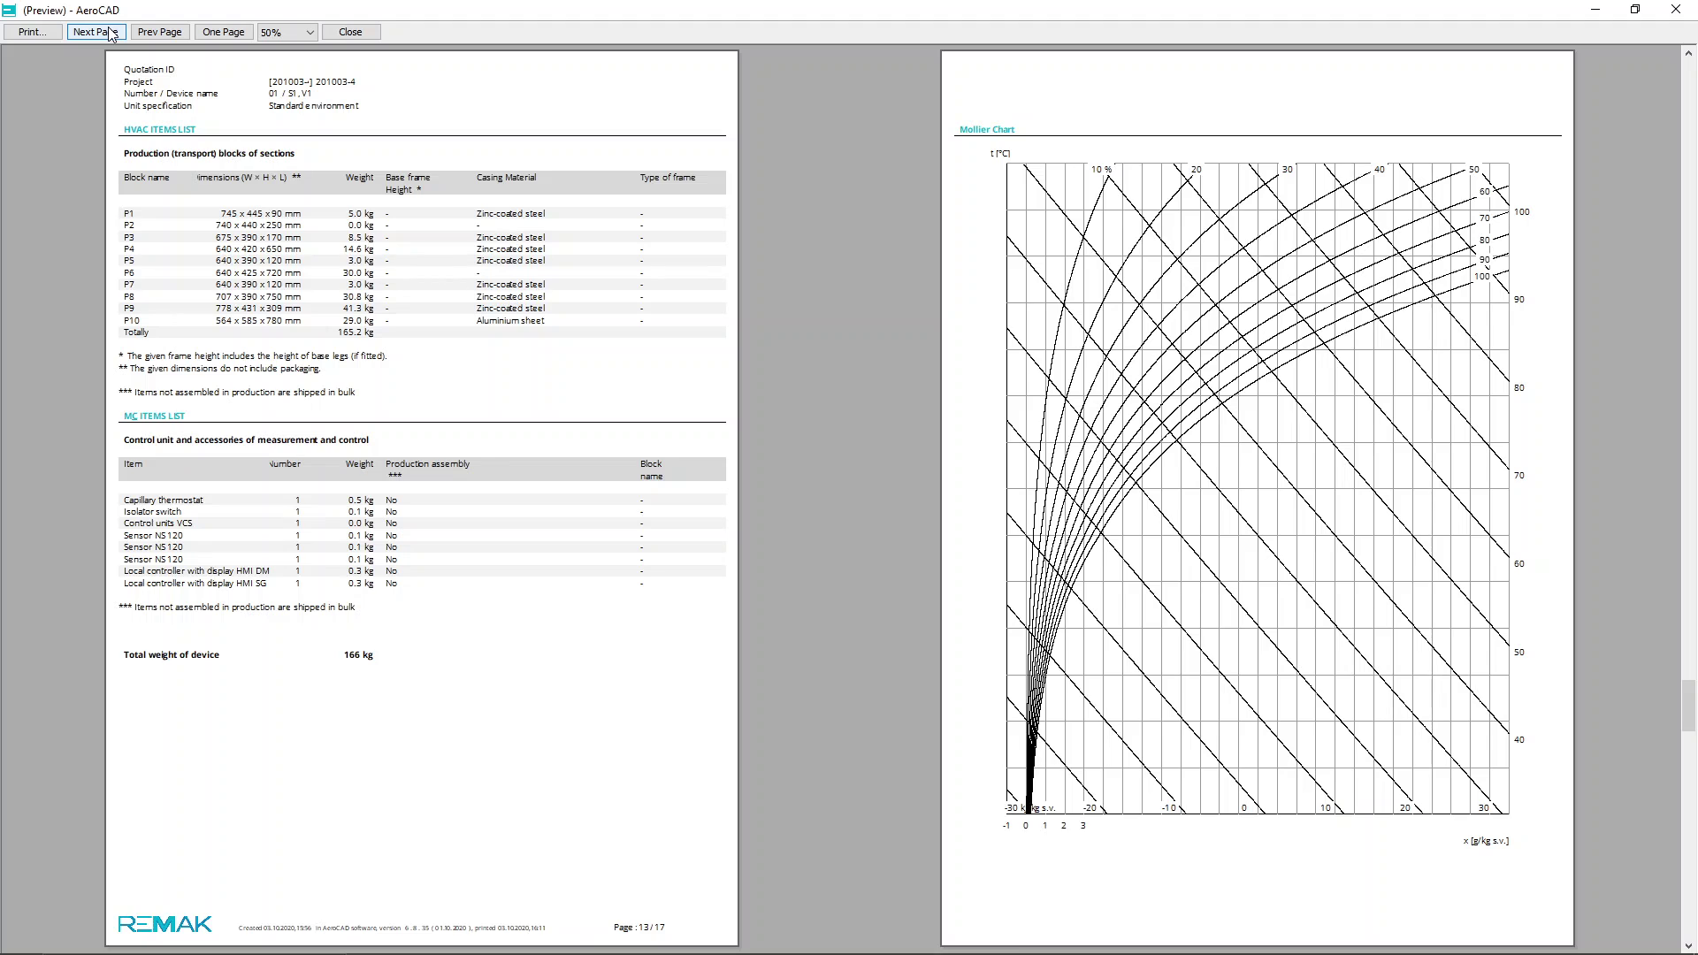
{"action": "left_click", "coordinate": [113, 33]}
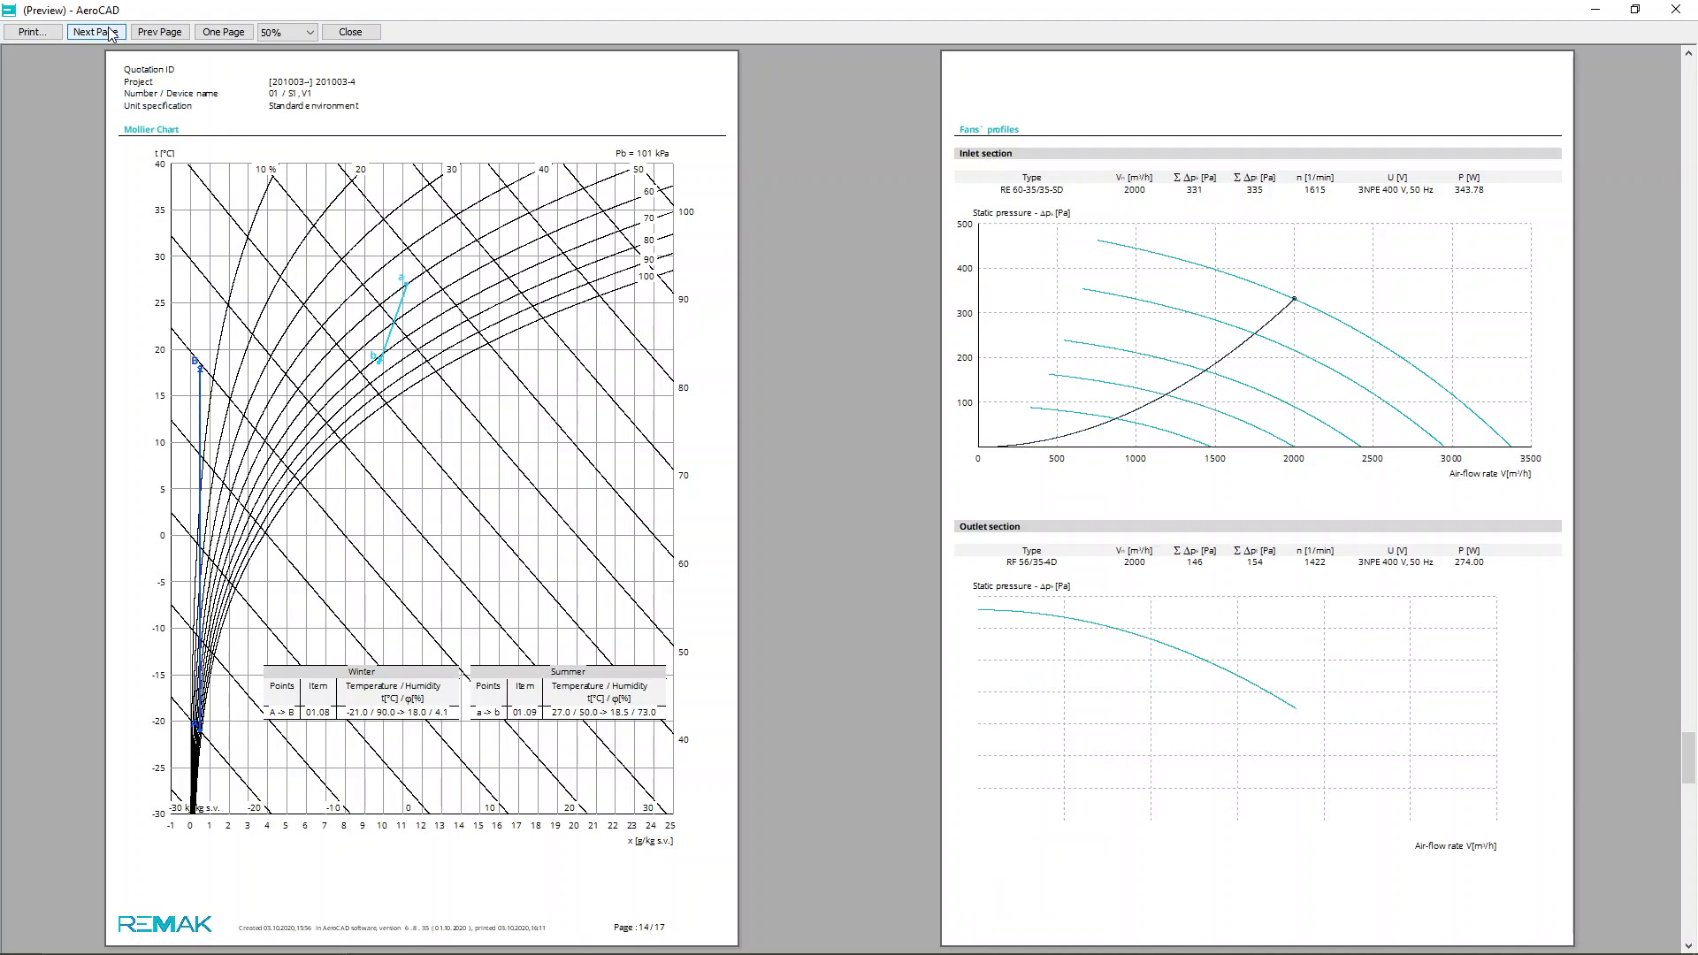
{"action": "left_click", "coordinate": [111, 31]}
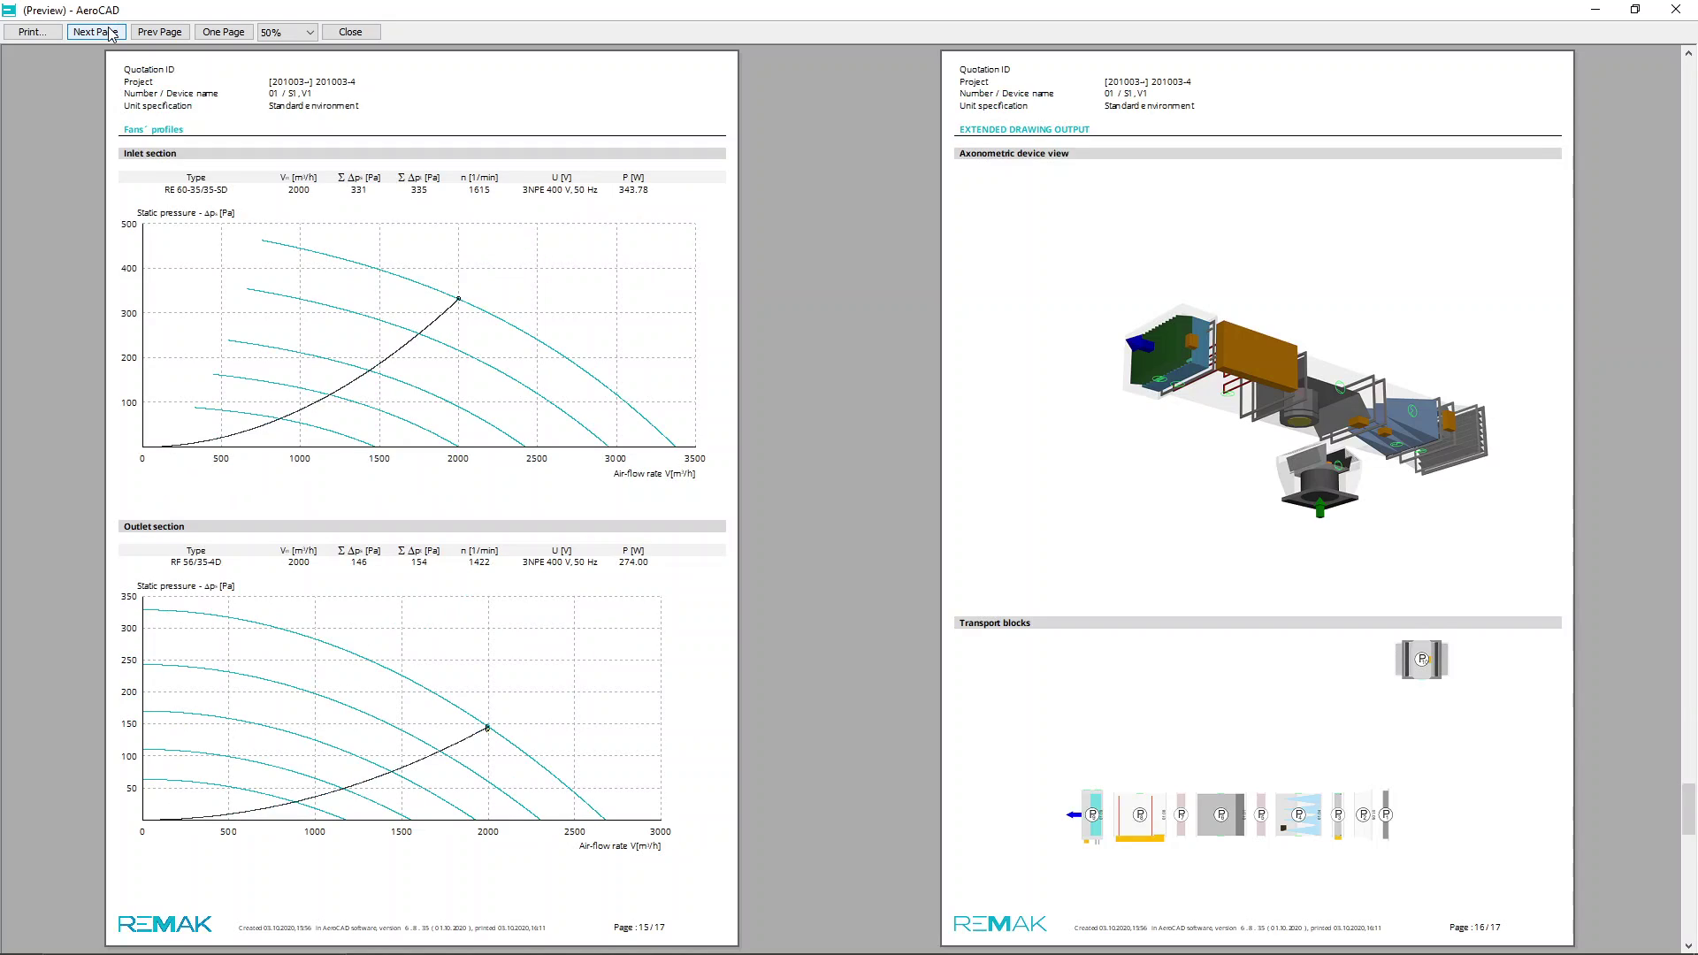
{"action": "left_click", "coordinate": [111, 31]}
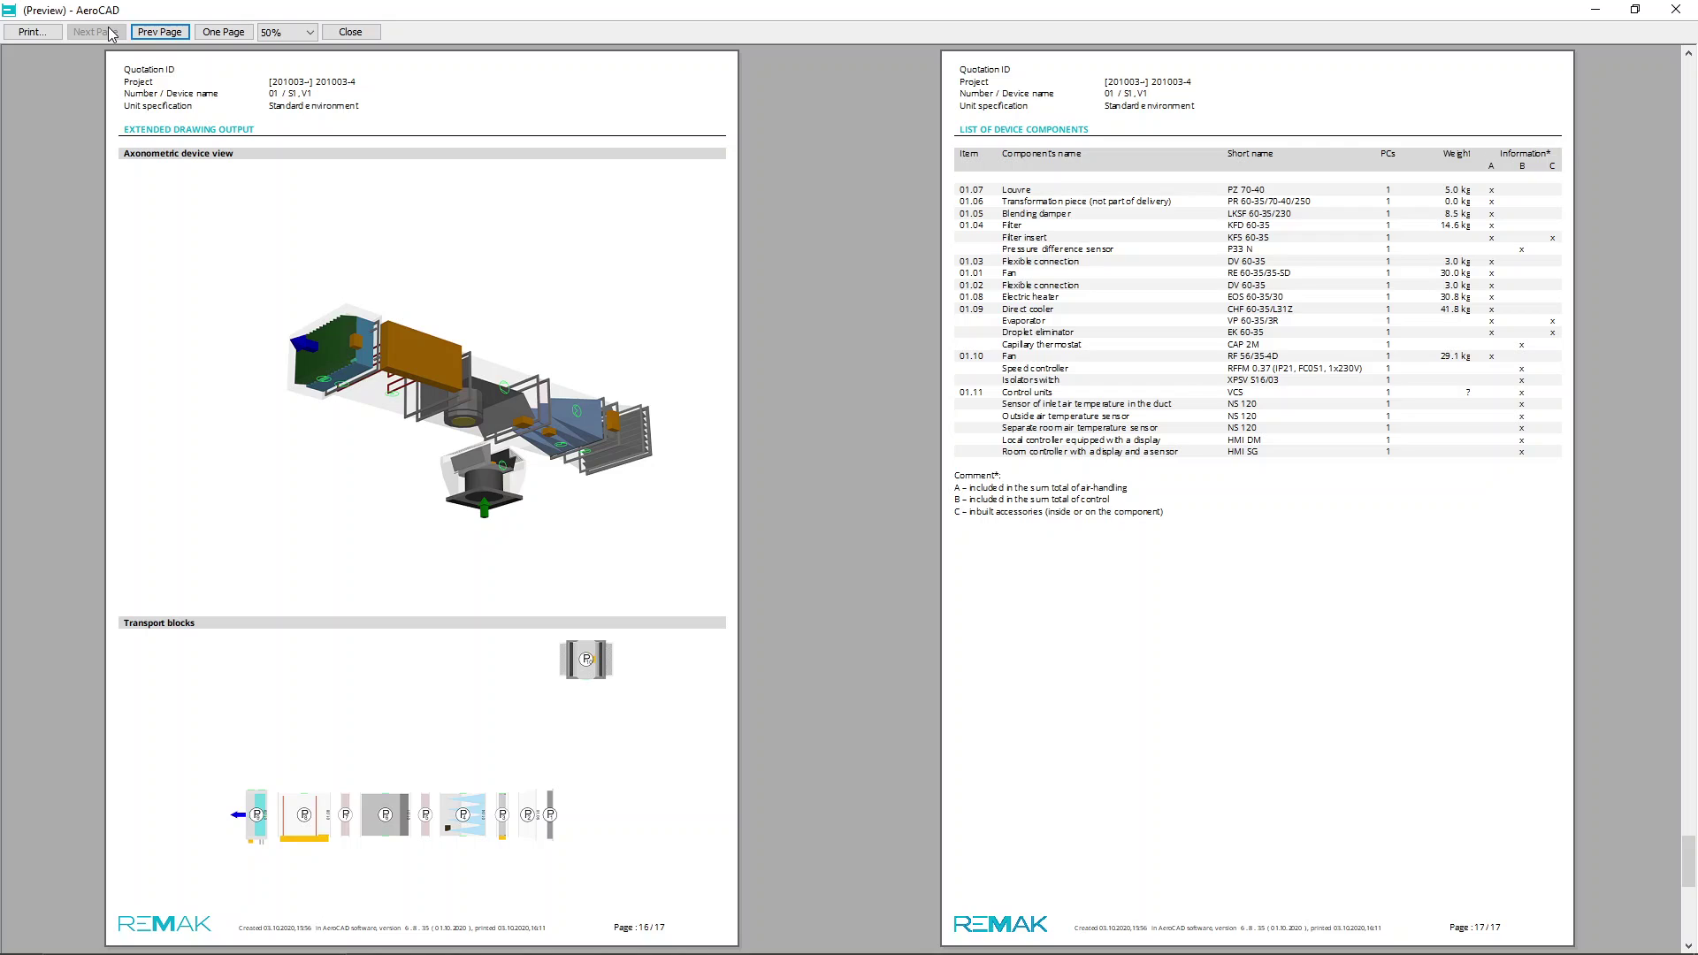
- Print all pages of the technical specification with CutePDF Writer and leave the print setup
{"action": "left_click", "coordinate": [31, 32]}
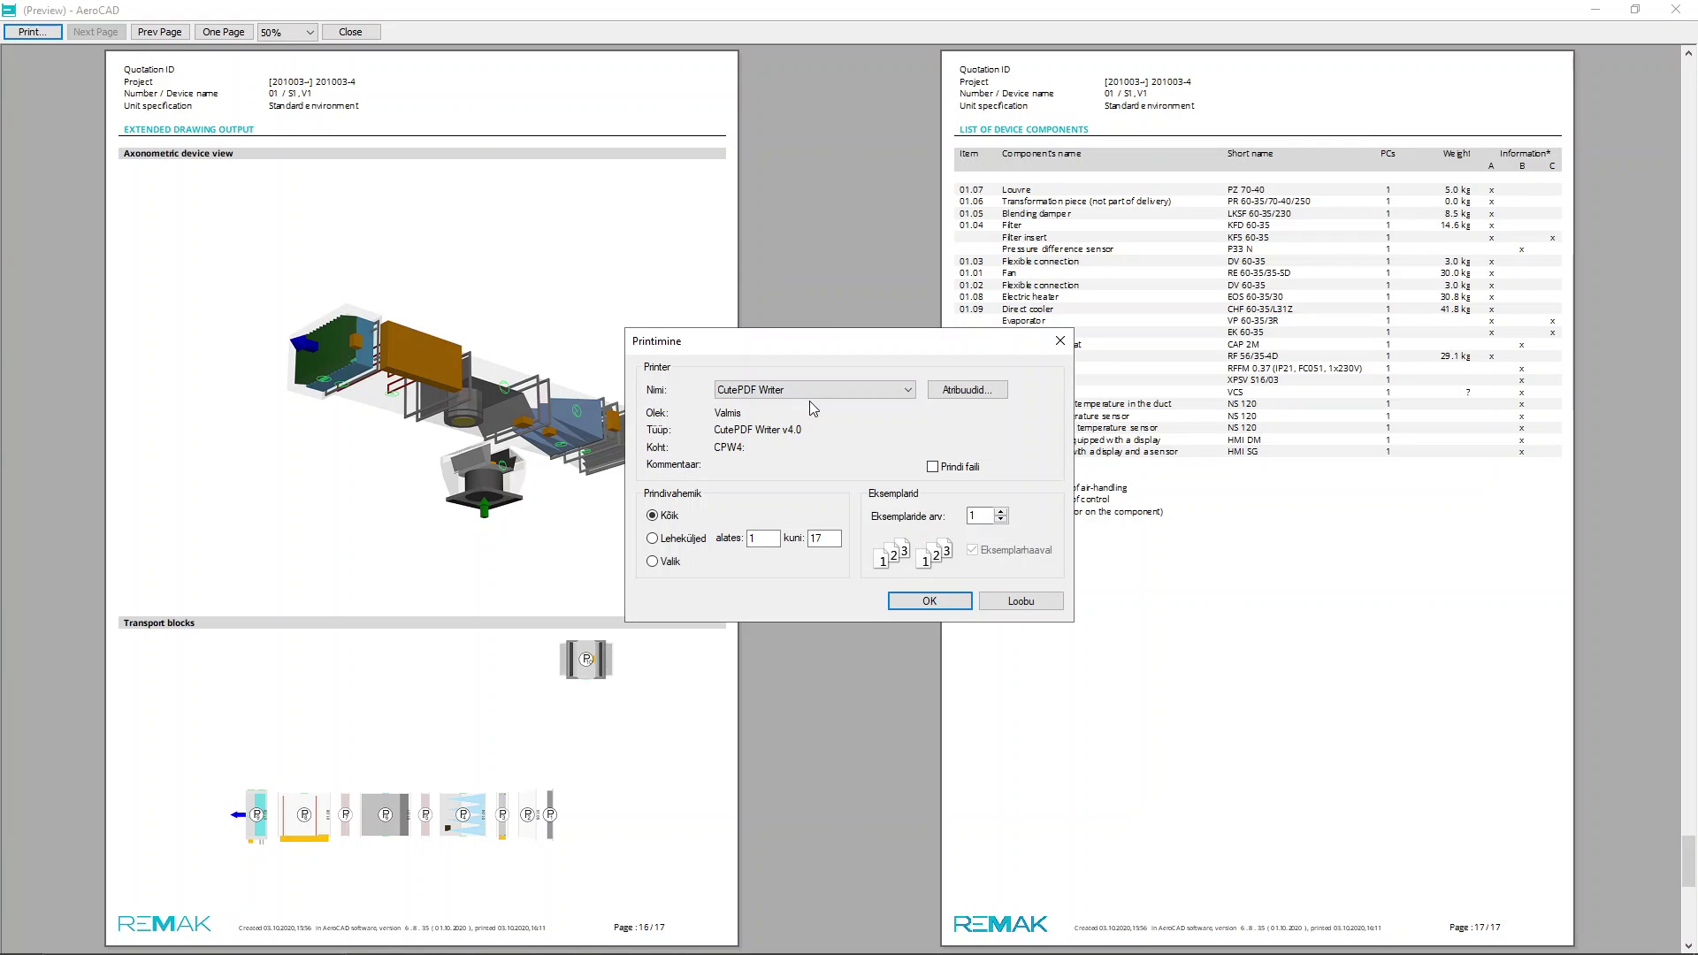
{"action": "left_click", "coordinate": [924, 602]}
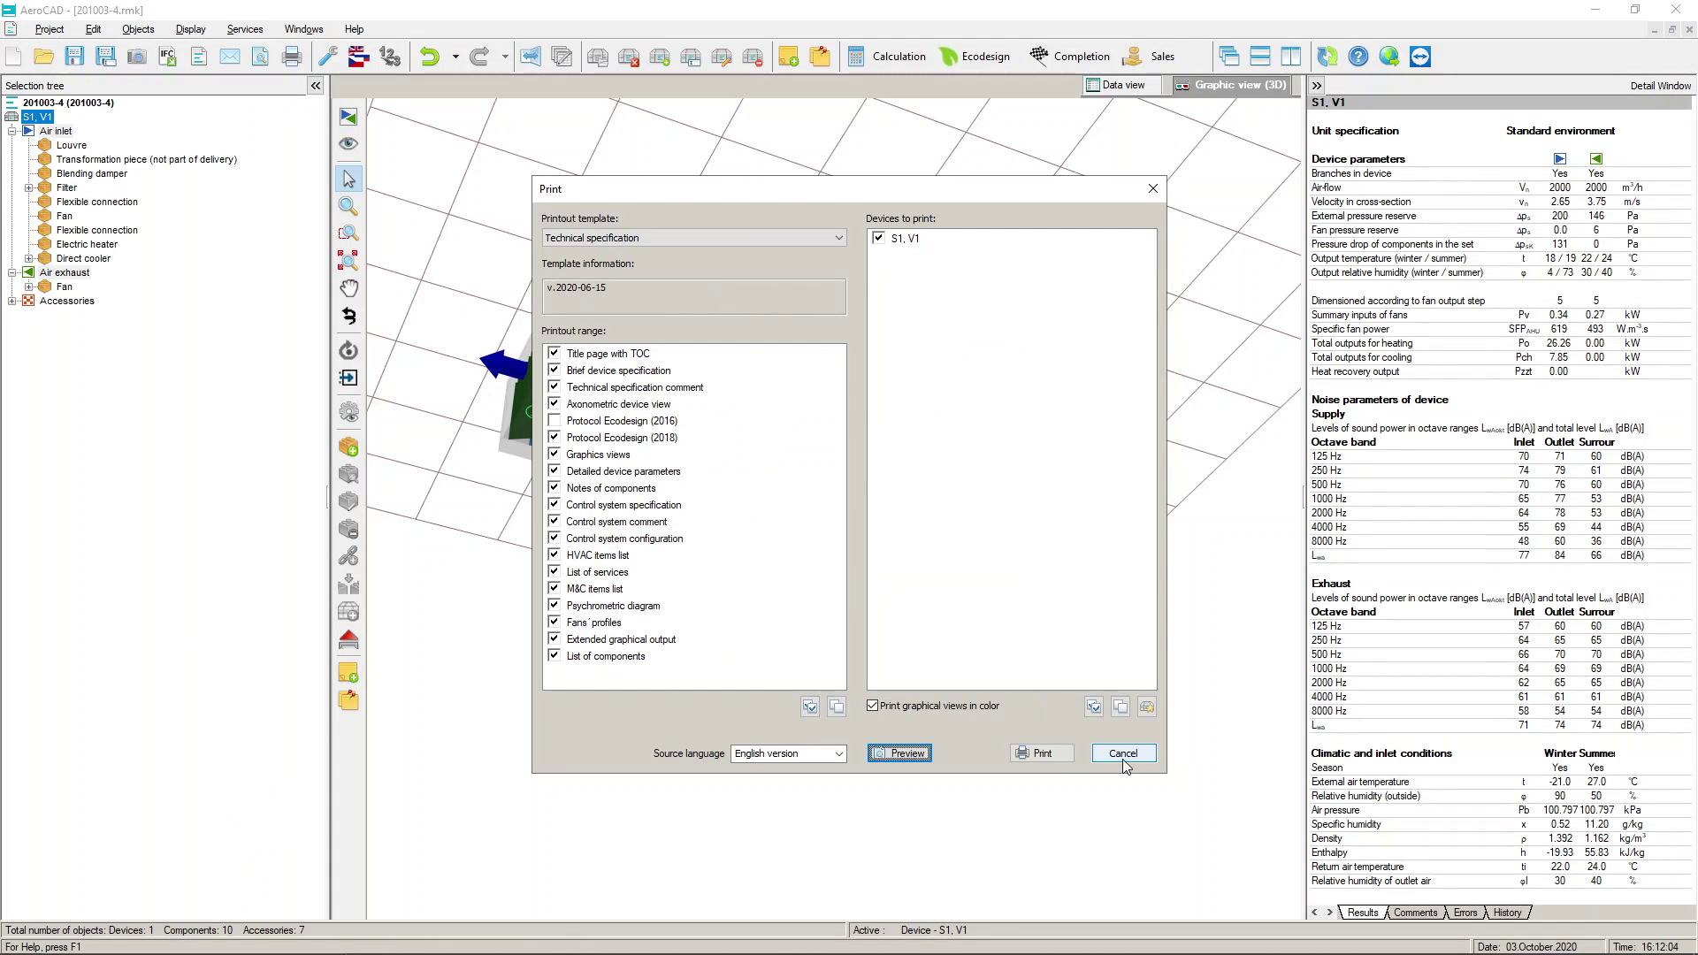
{"action": "left_click", "coordinate": [1123, 754]}
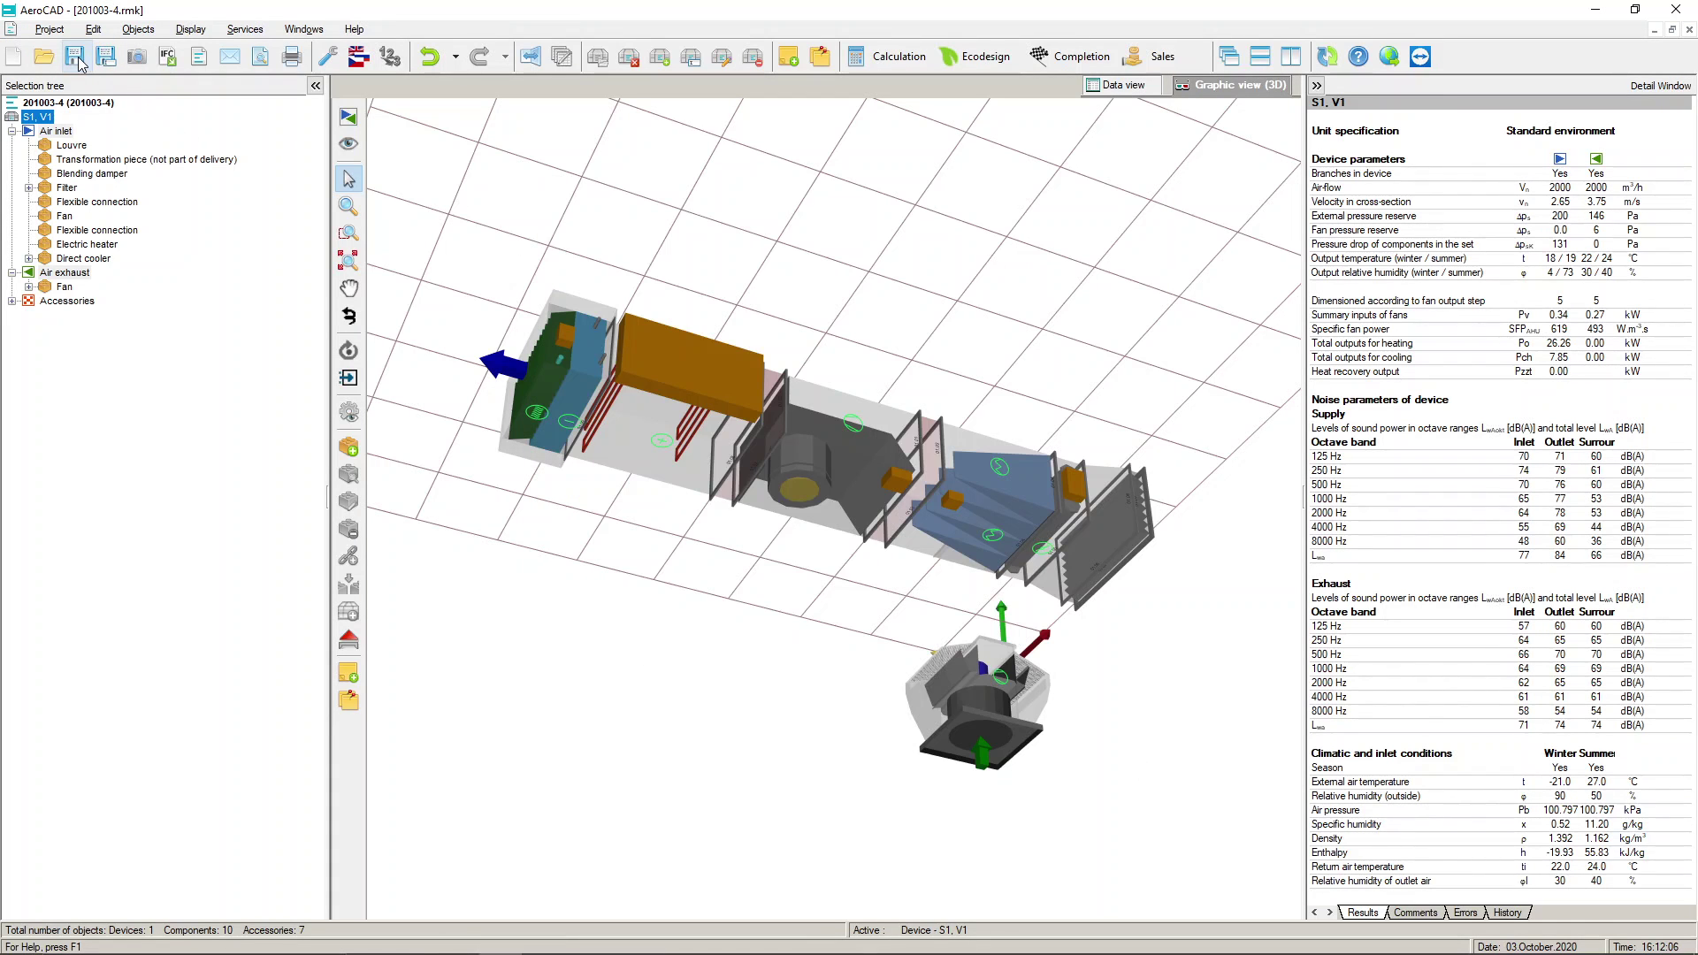
- Examine the technical data of the air inlet's louvre, filter, first flexible connection, fan and electric heater in the data view
{"action": "left_click", "coordinate": [1121, 89]}
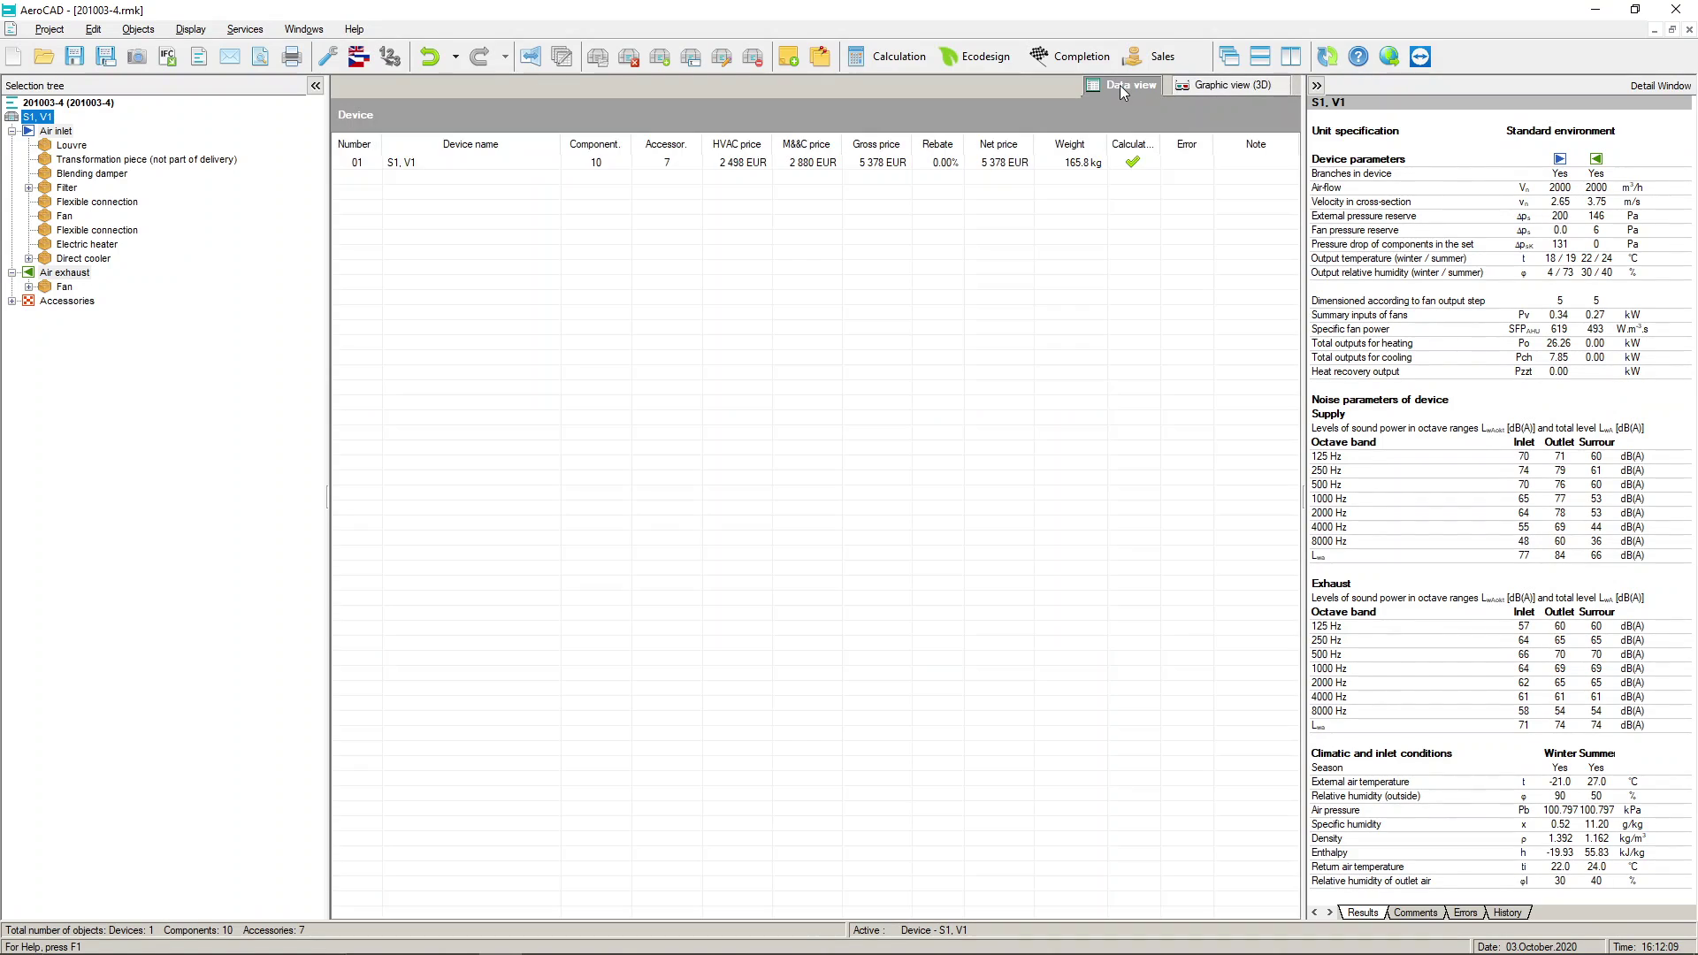
{"action": "left_click", "coordinate": [62, 132]}
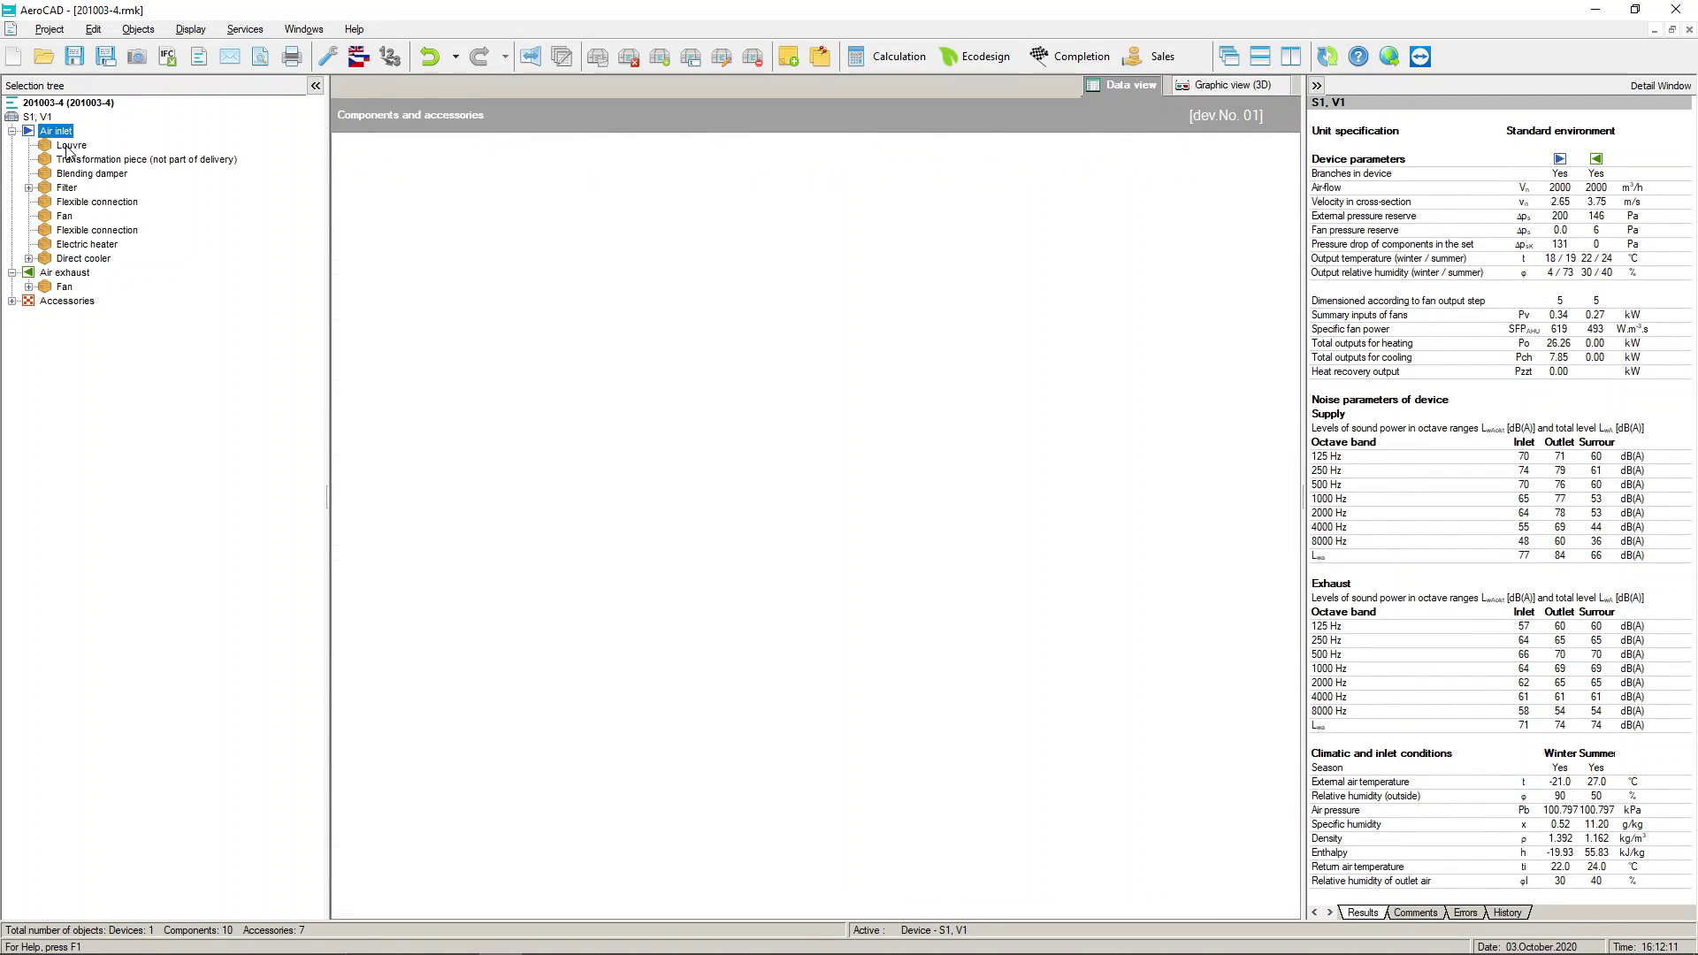
{"action": "left_click", "coordinate": [70, 146]}
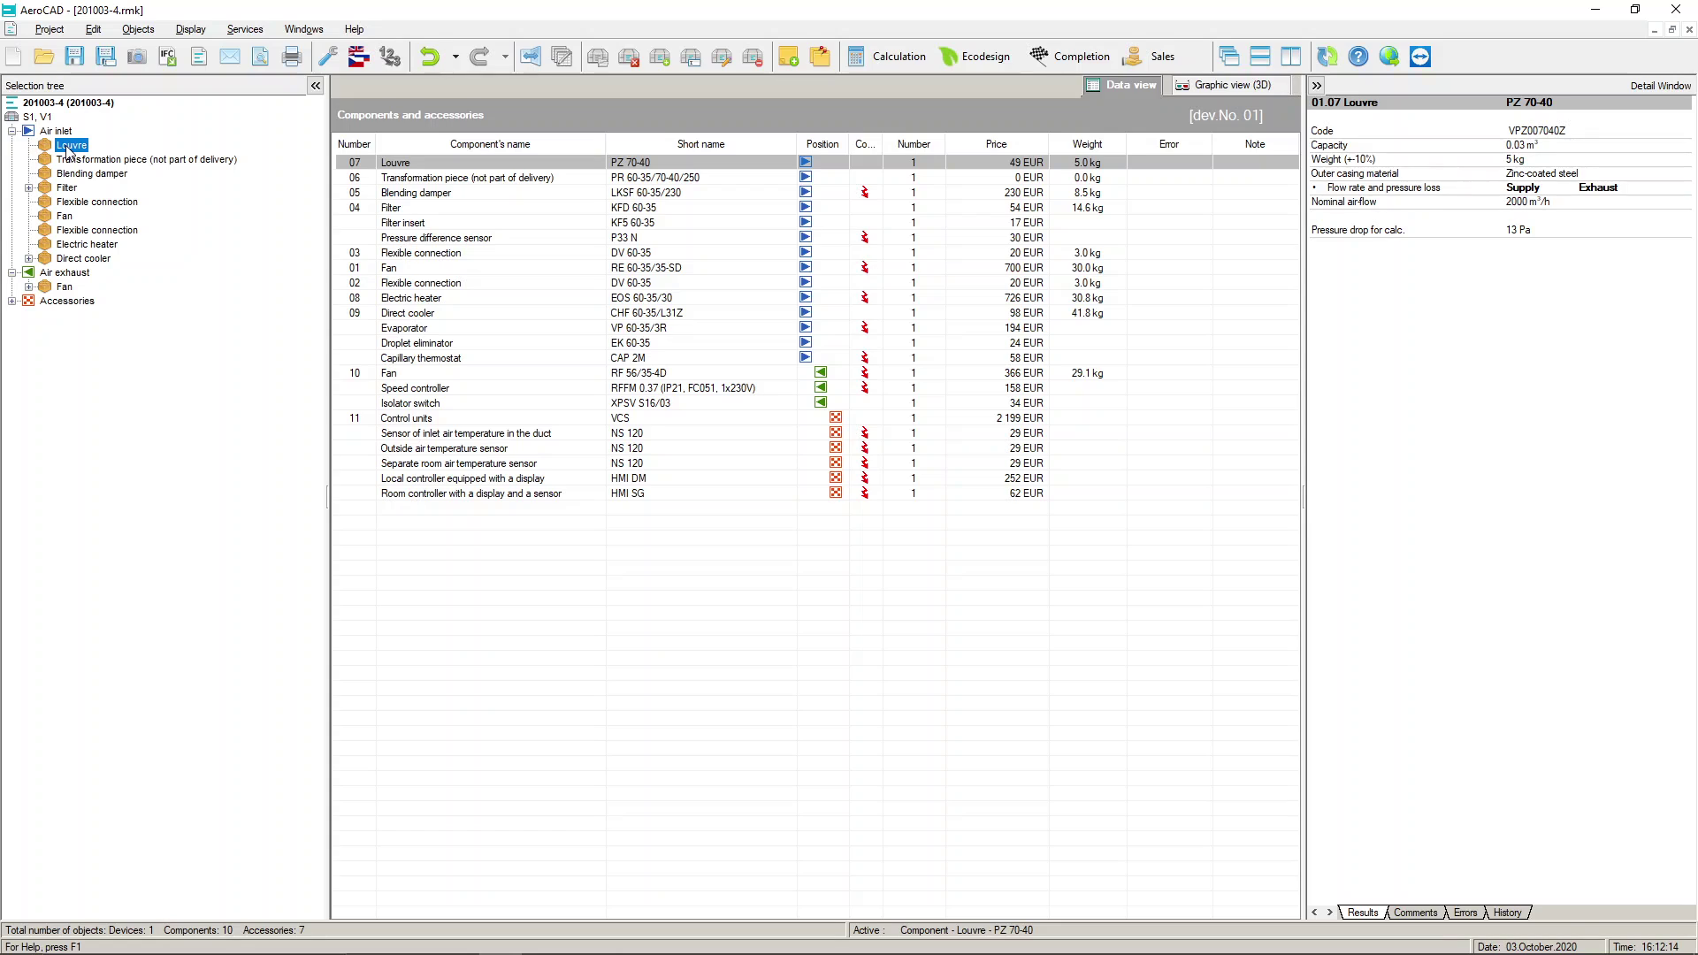
{"action": "left_click", "coordinate": [77, 189]}
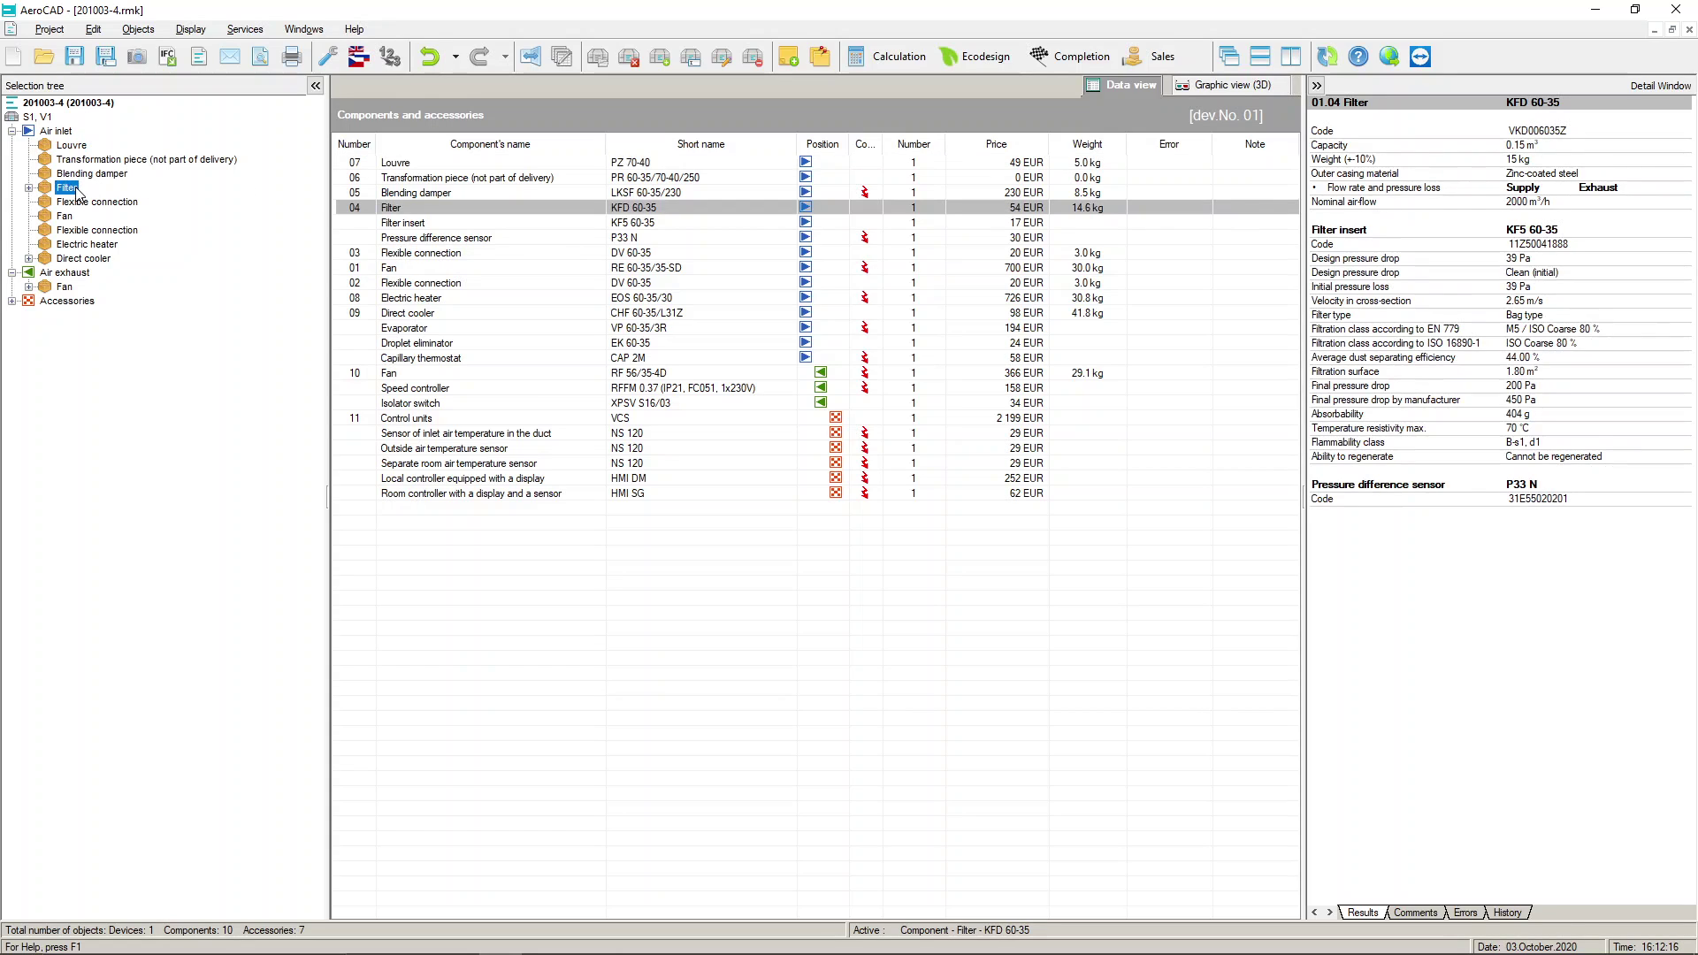
{"action": "left_click", "coordinate": [78, 203]}
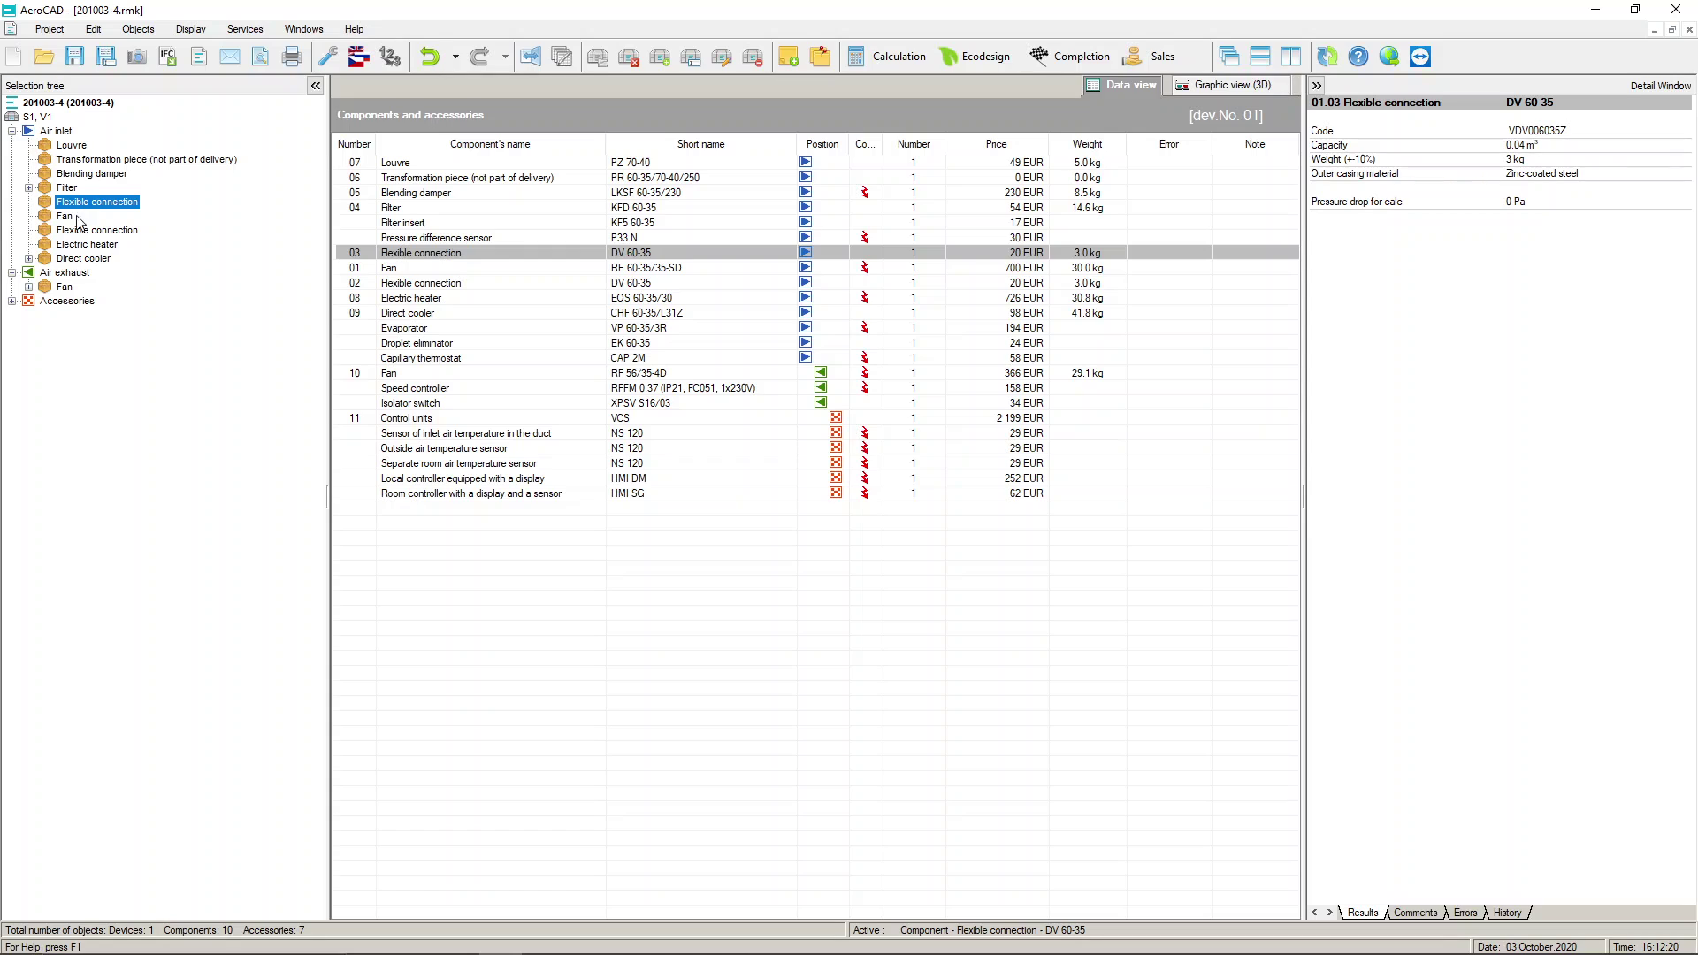
{"action": "left_click", "coordinate": [72, 218]}
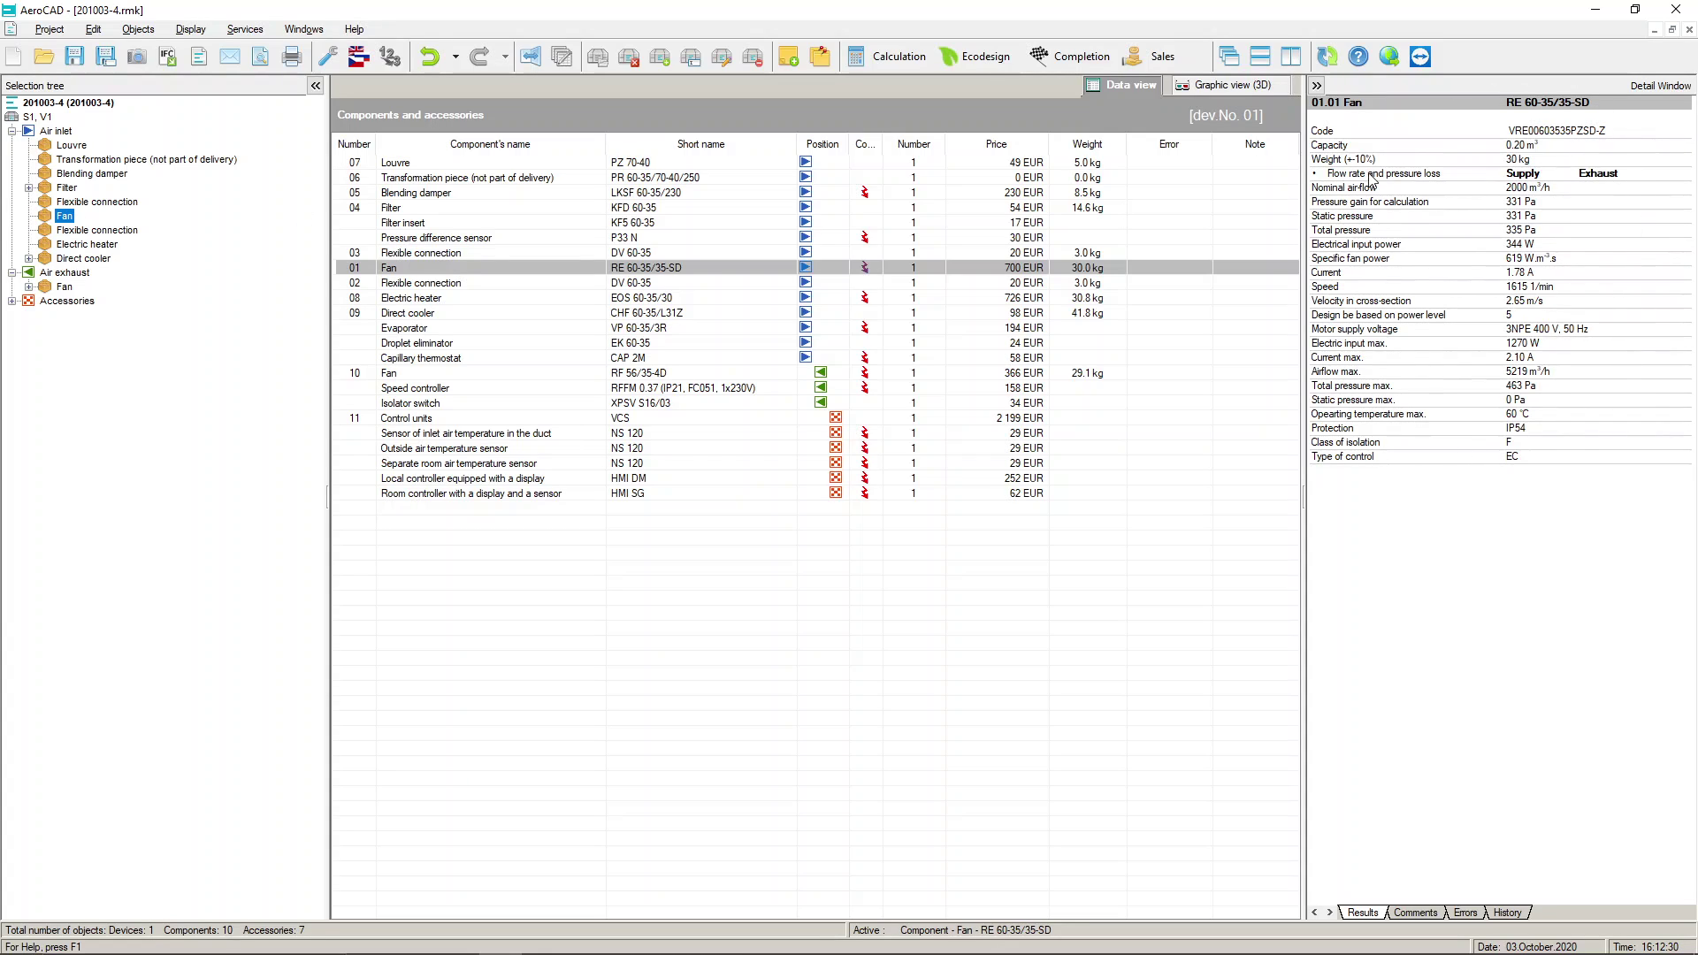
{"action": "left_click", "coordinate": [88, 245]}
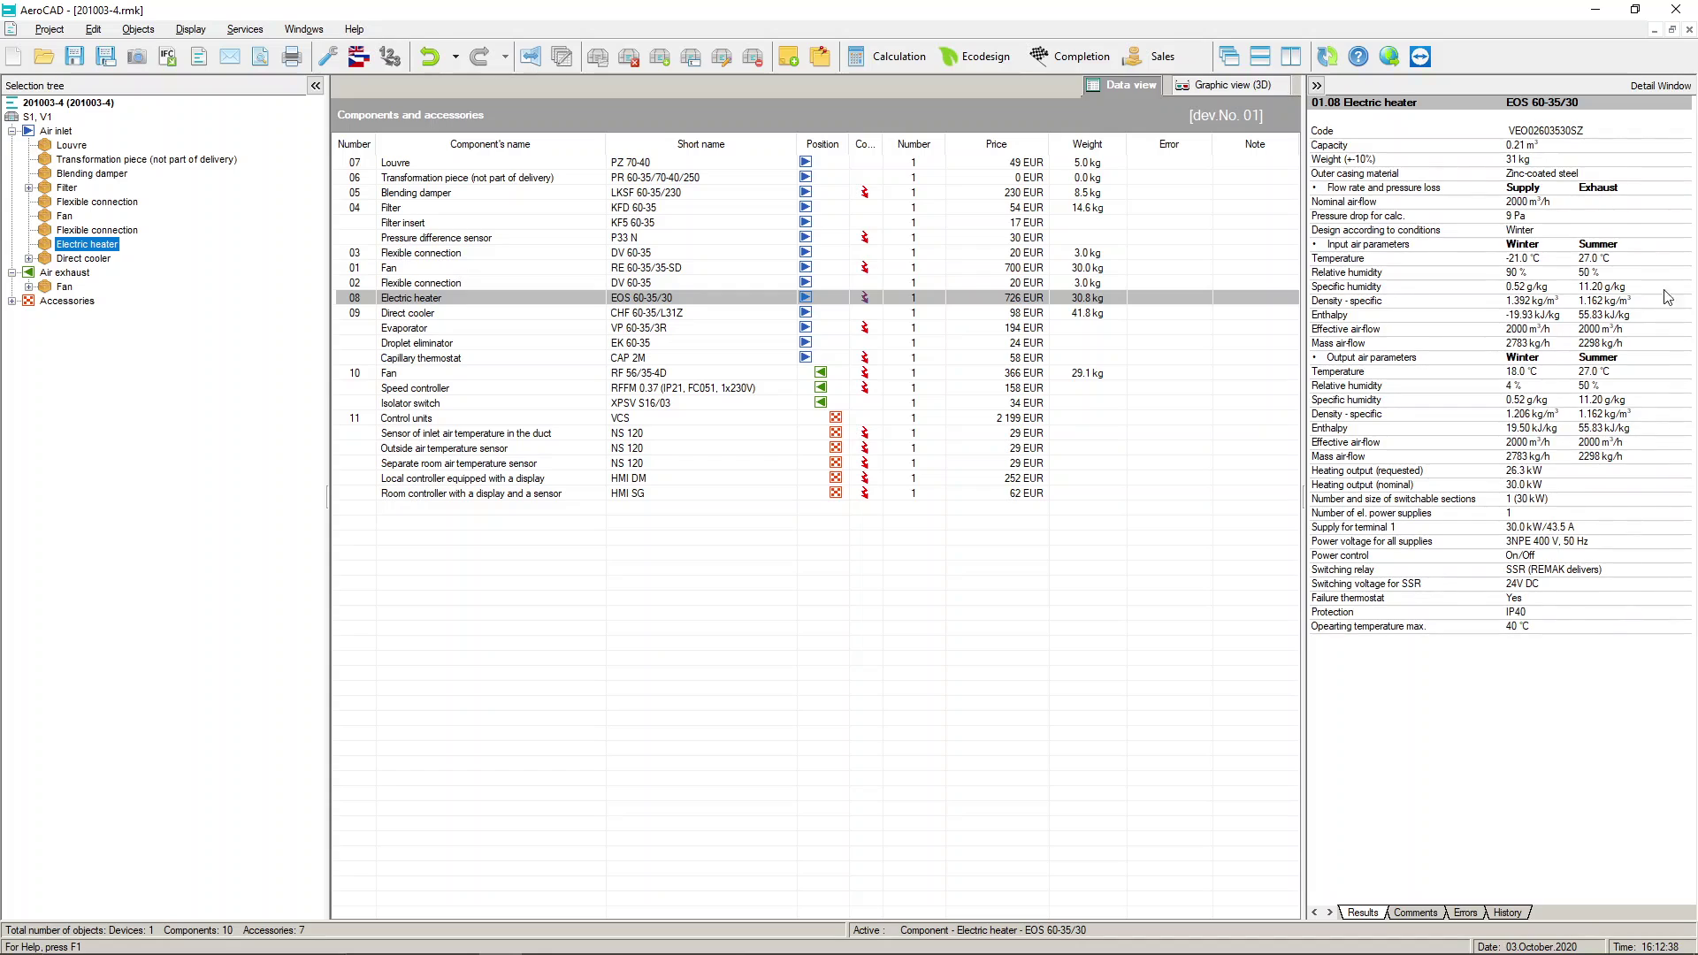
- Examine the technical data of the air exhaust fan, and return to the 3D graphic view with no component selected
{"action": "left_click", "coordinate": [70, 291]}
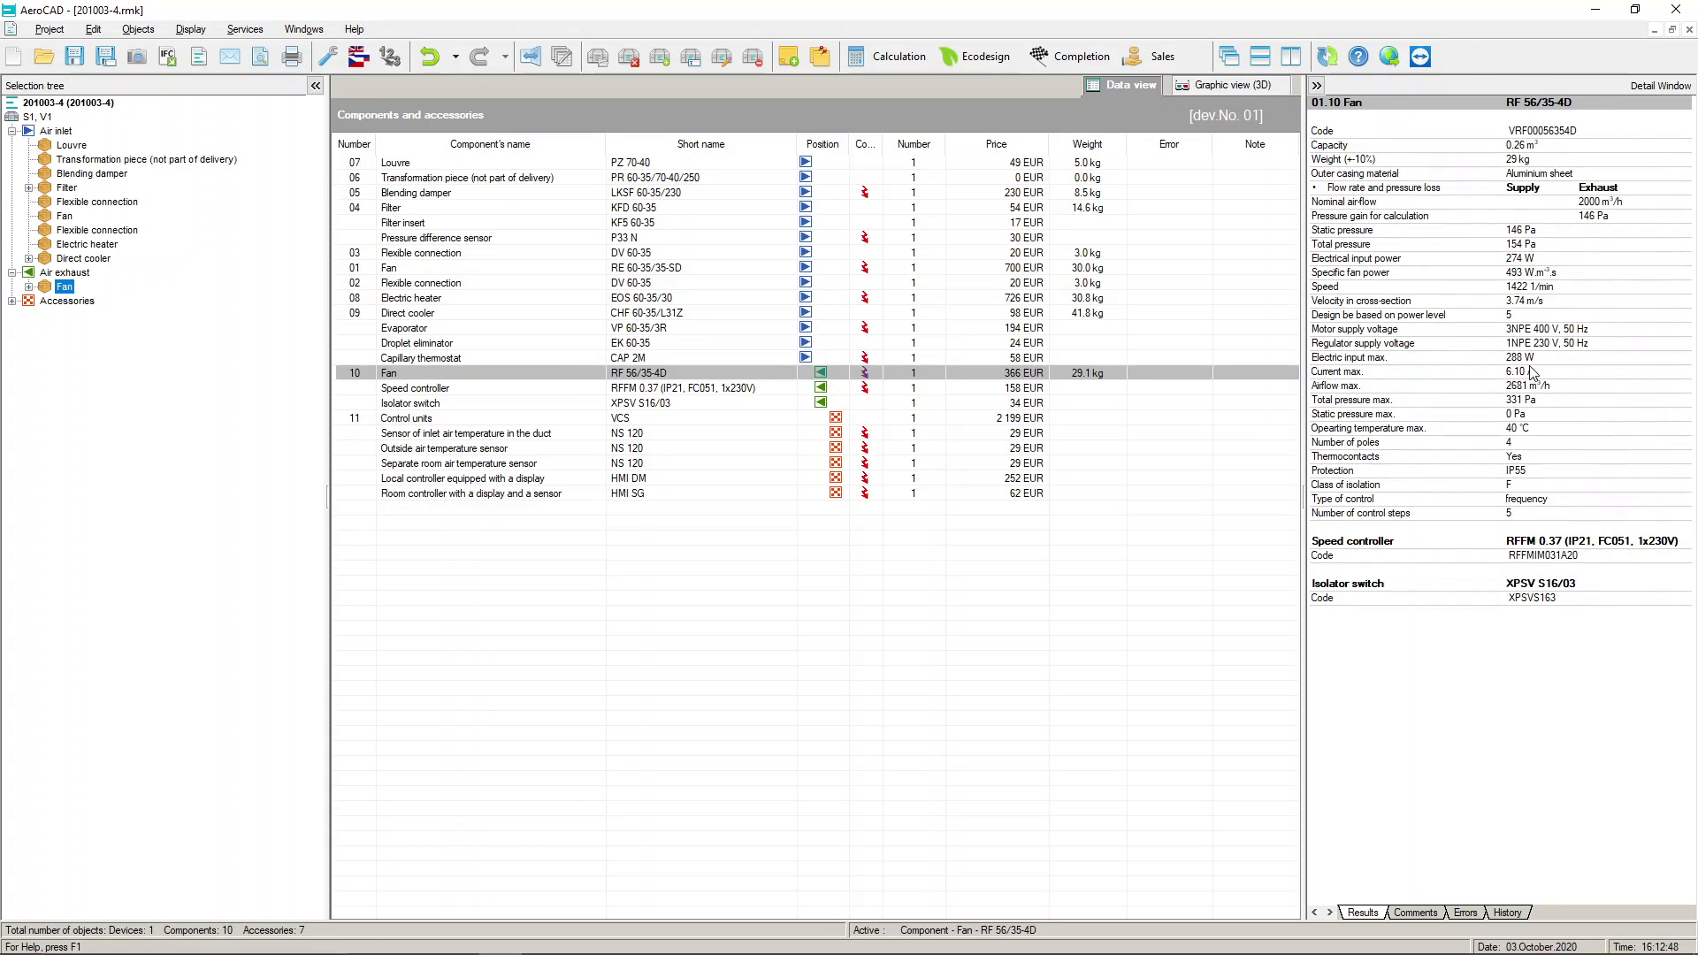
{"action": "left_click", "coordinate": [1233, 85]}
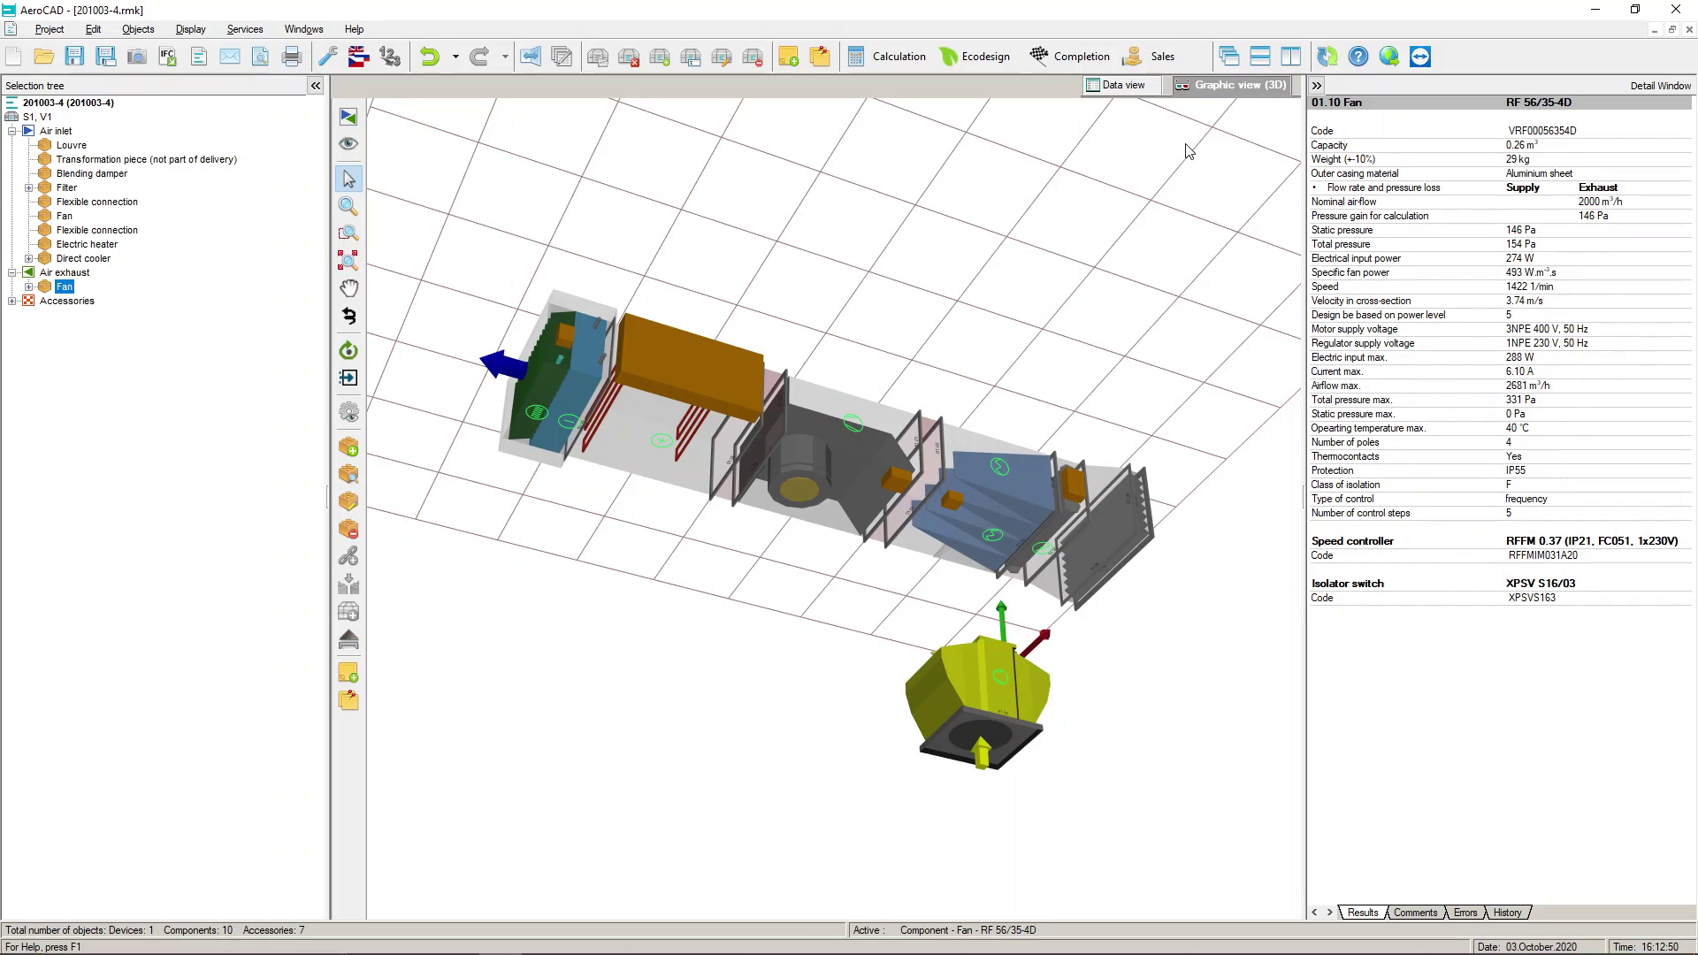
{"action": "left_click", "coordinate": [846, 582]}
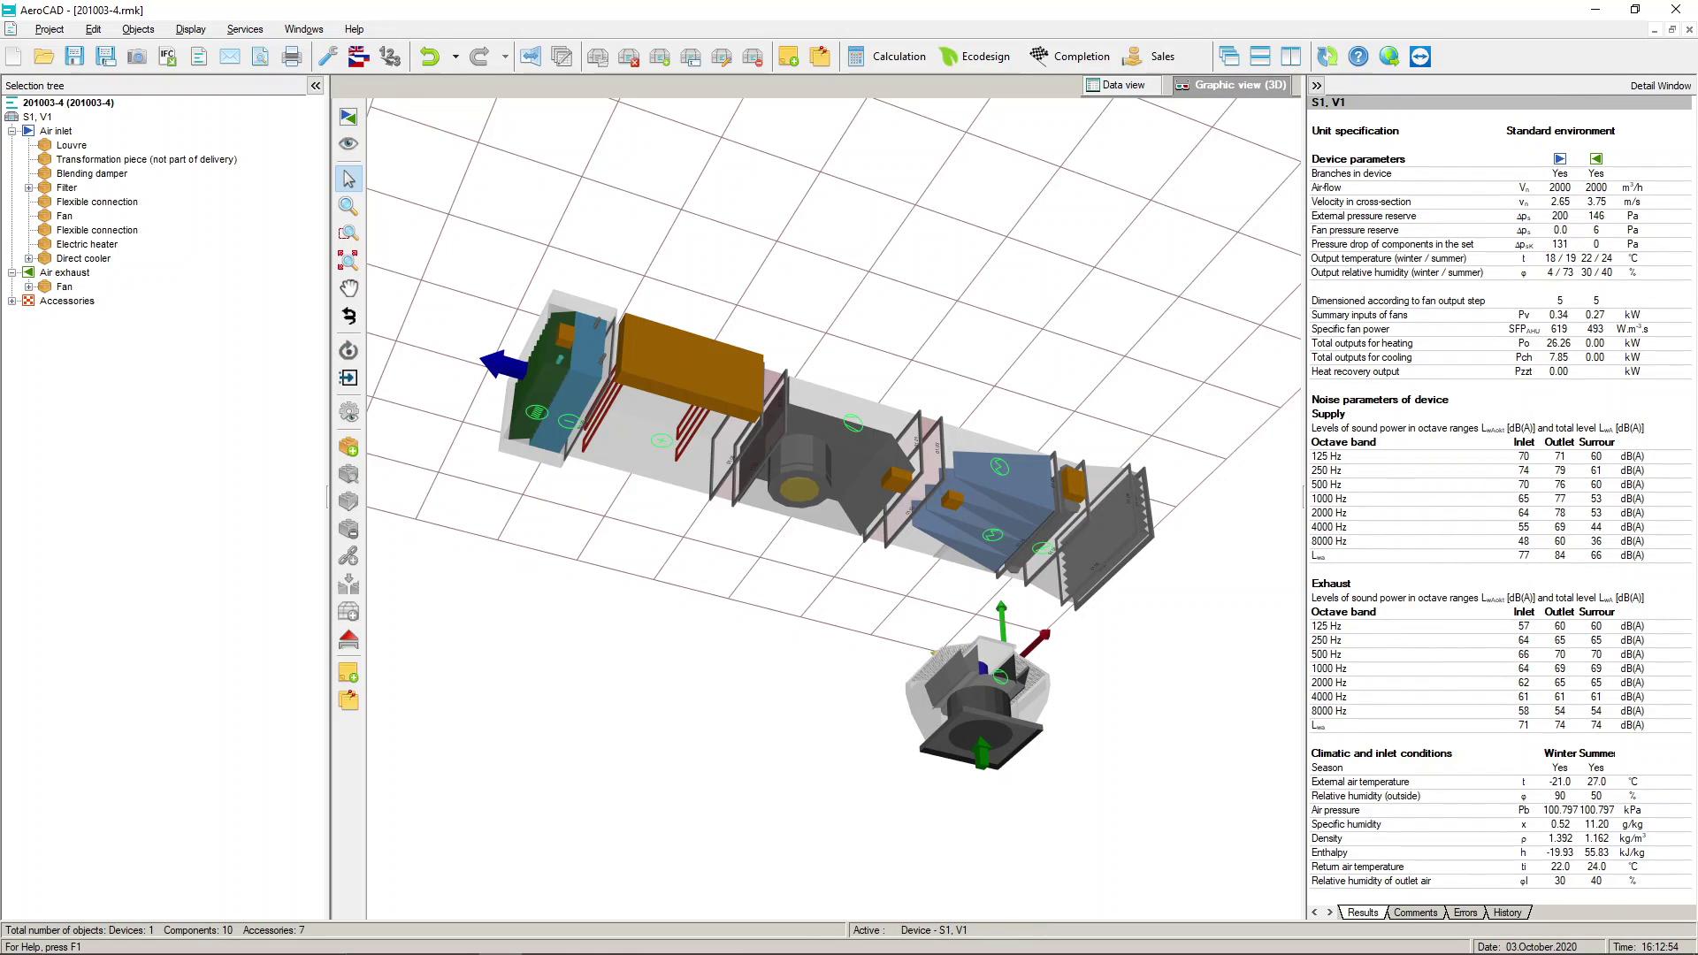